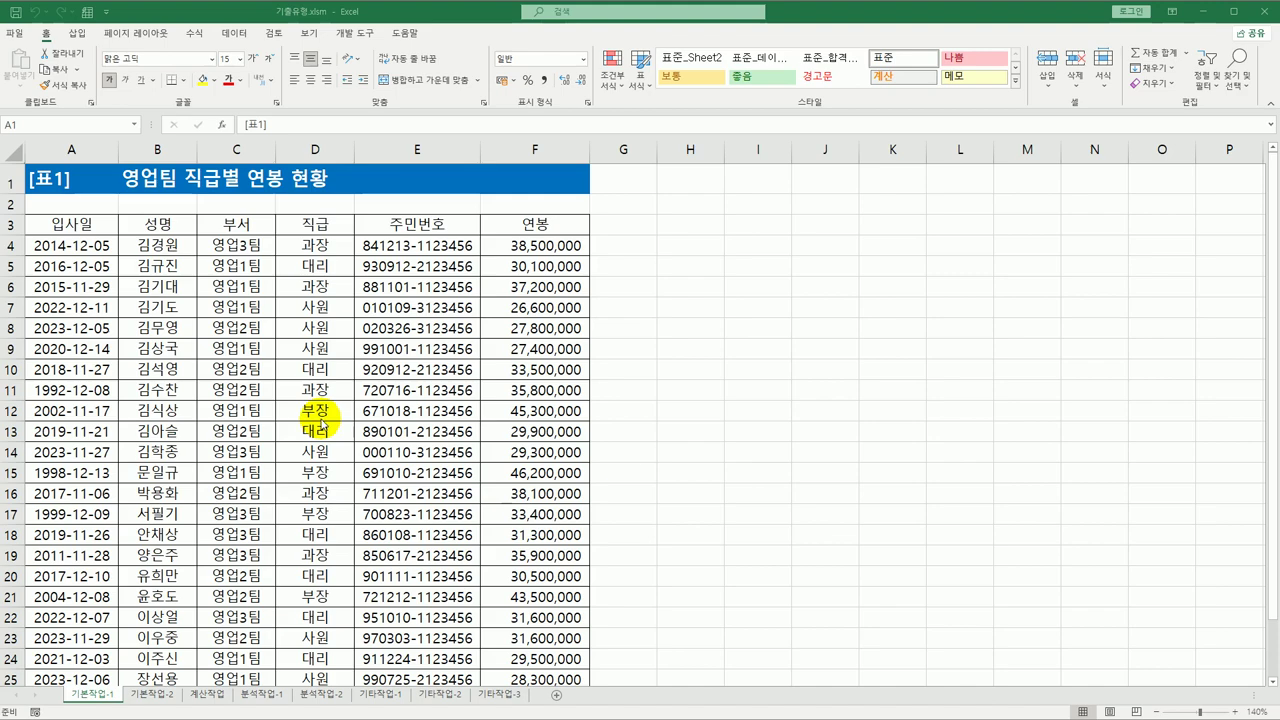
- Enter the criteria heading 조건 in cell A30 below the salary table
click(64, 229)
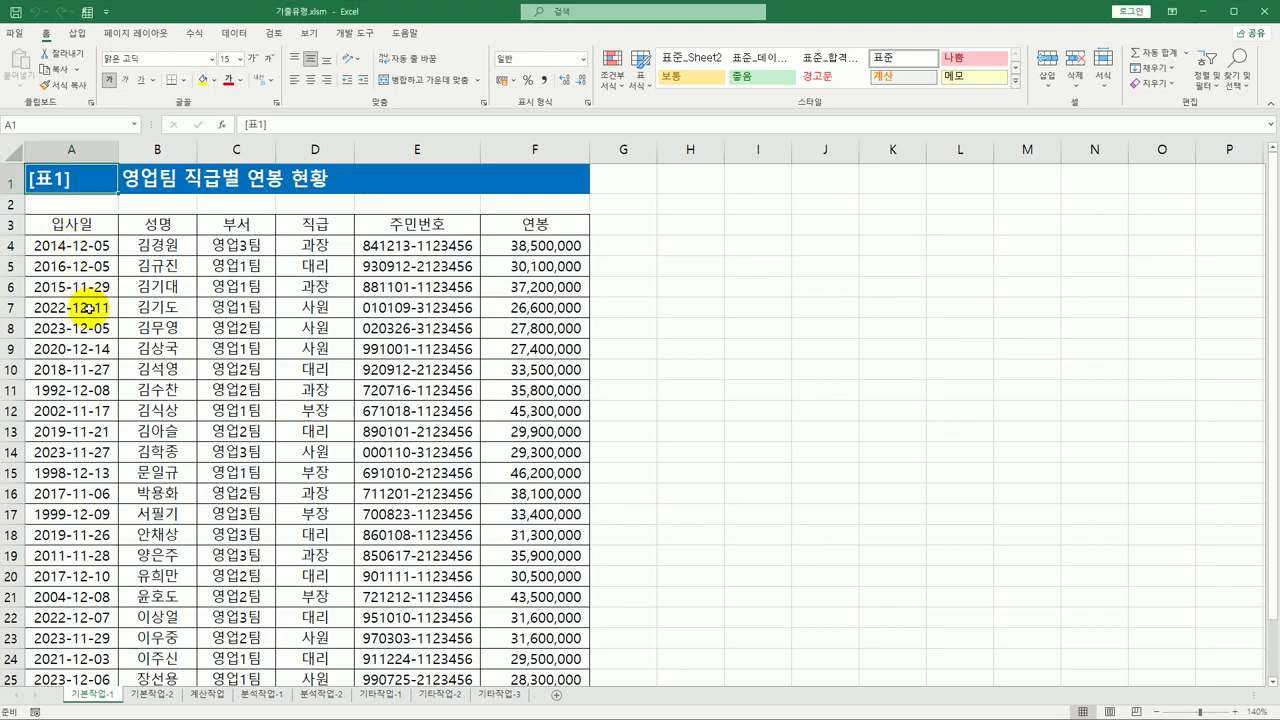
scroll(90, 307, down, 6)
click(80, 400)
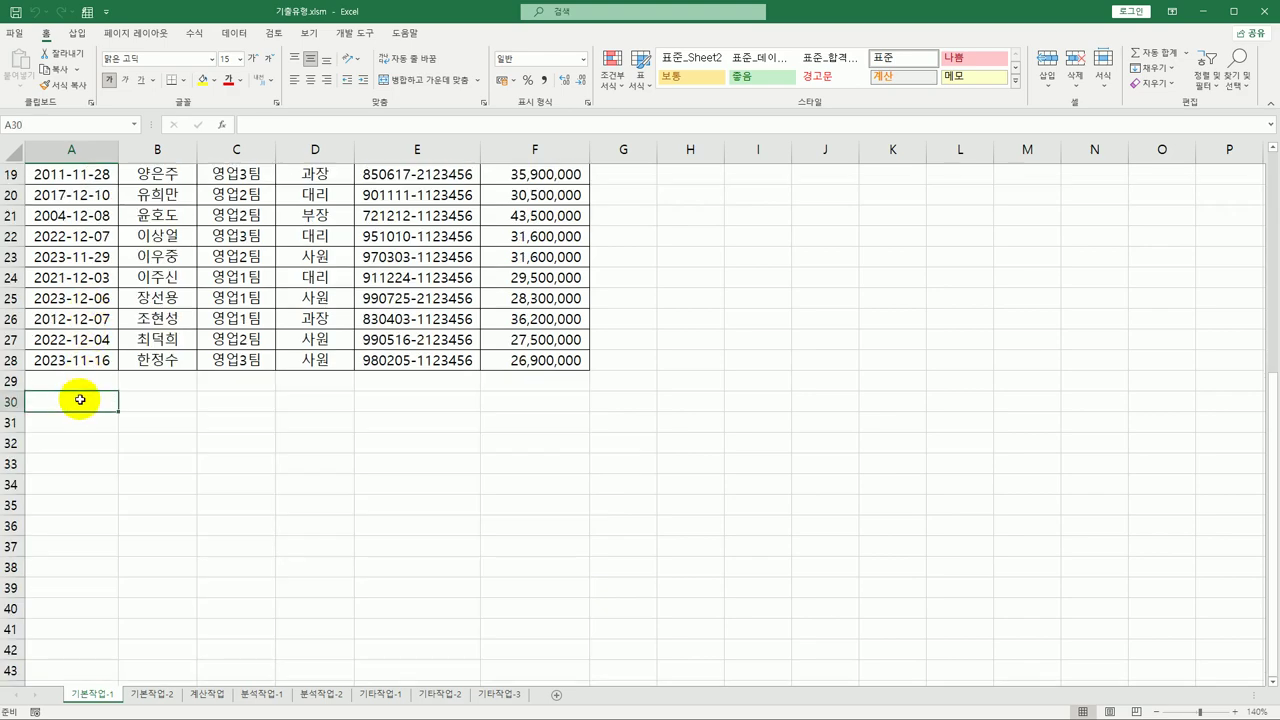
drag(80, 400, 85, 413)
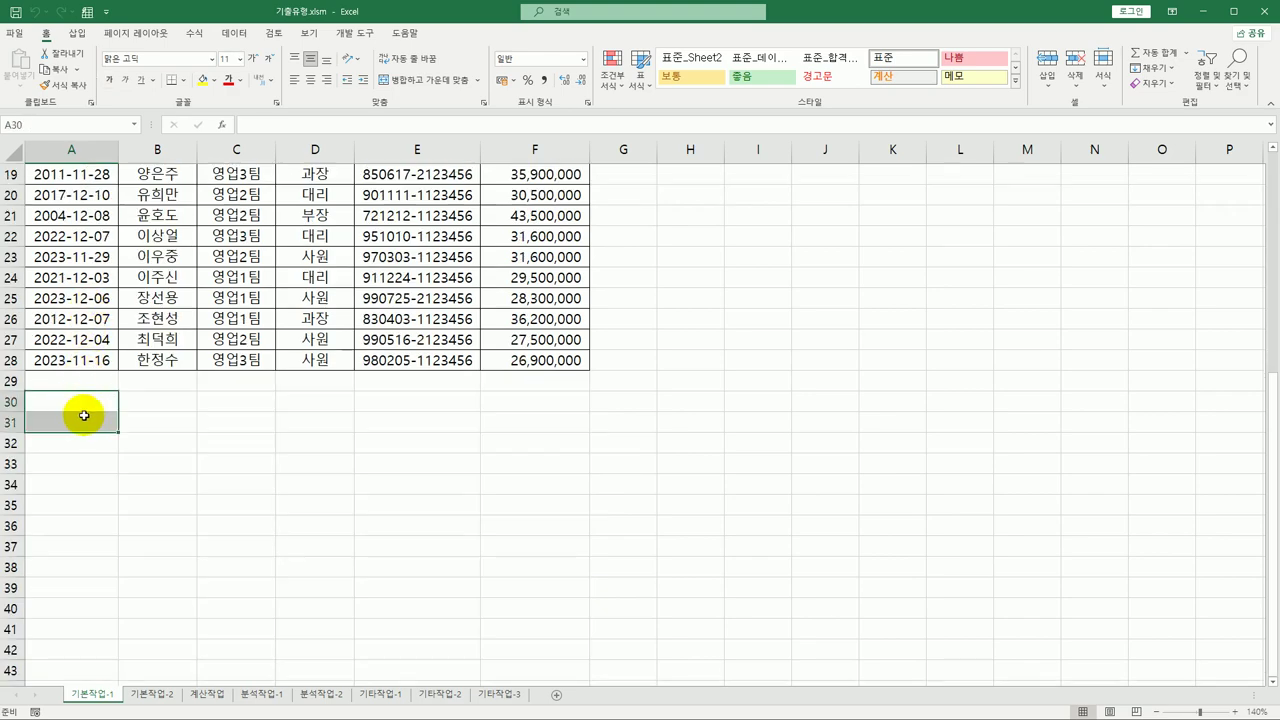
click(81, 403)
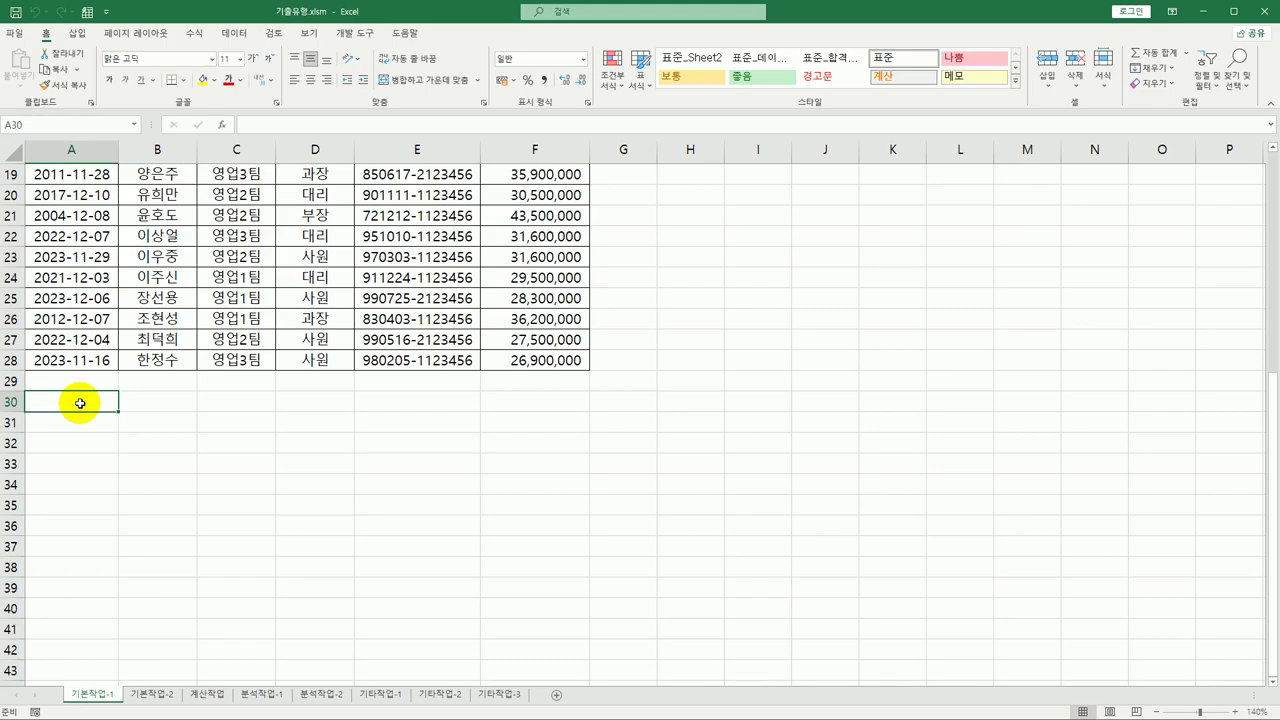
text(afh)
key(BackSpace)
key(BackSpace)
key(BackSpace)
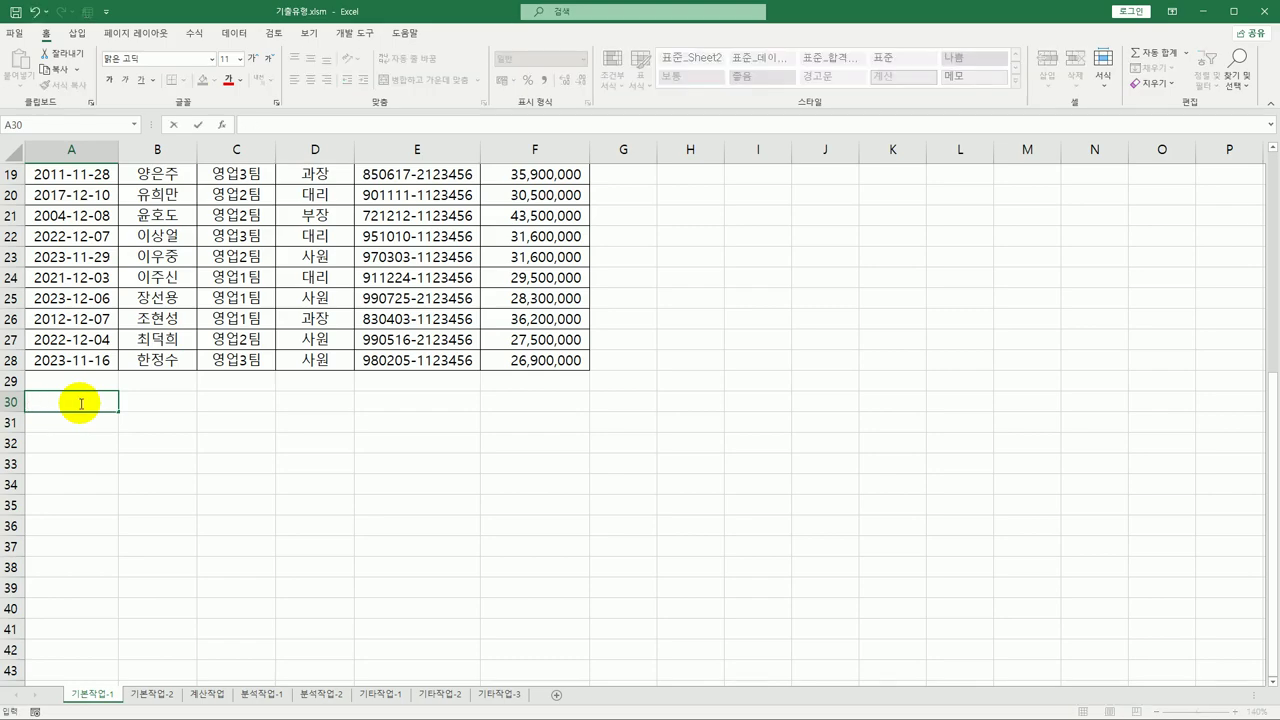
text(조건)
key(Return)
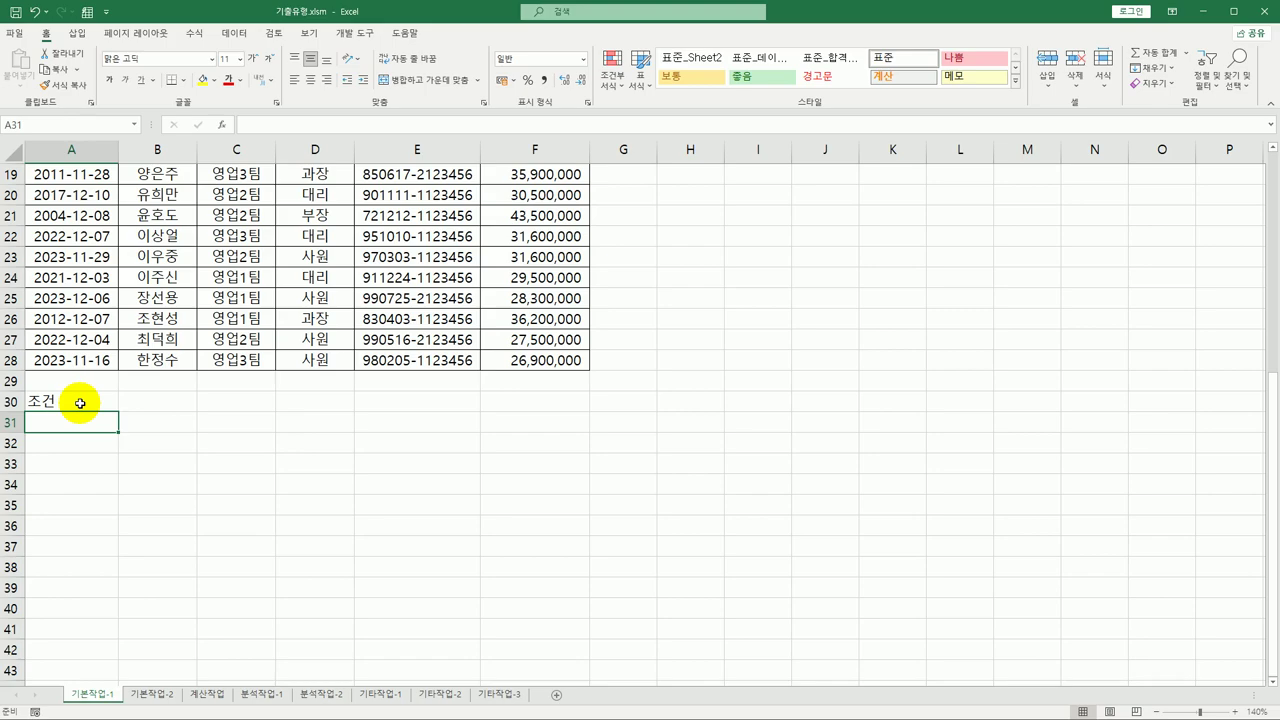
- Begin an AND formula in A31 whose first condition is that department cell C4 differs from "영업1팀"
text(=)
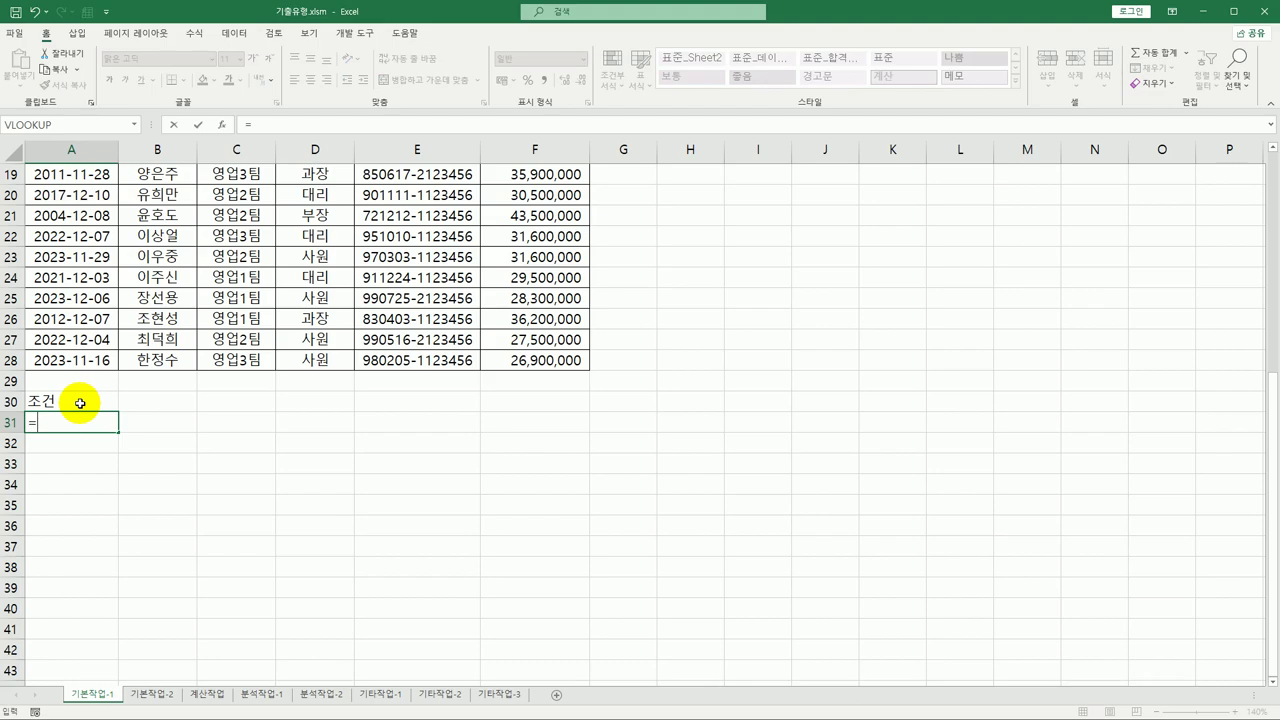
text(and()
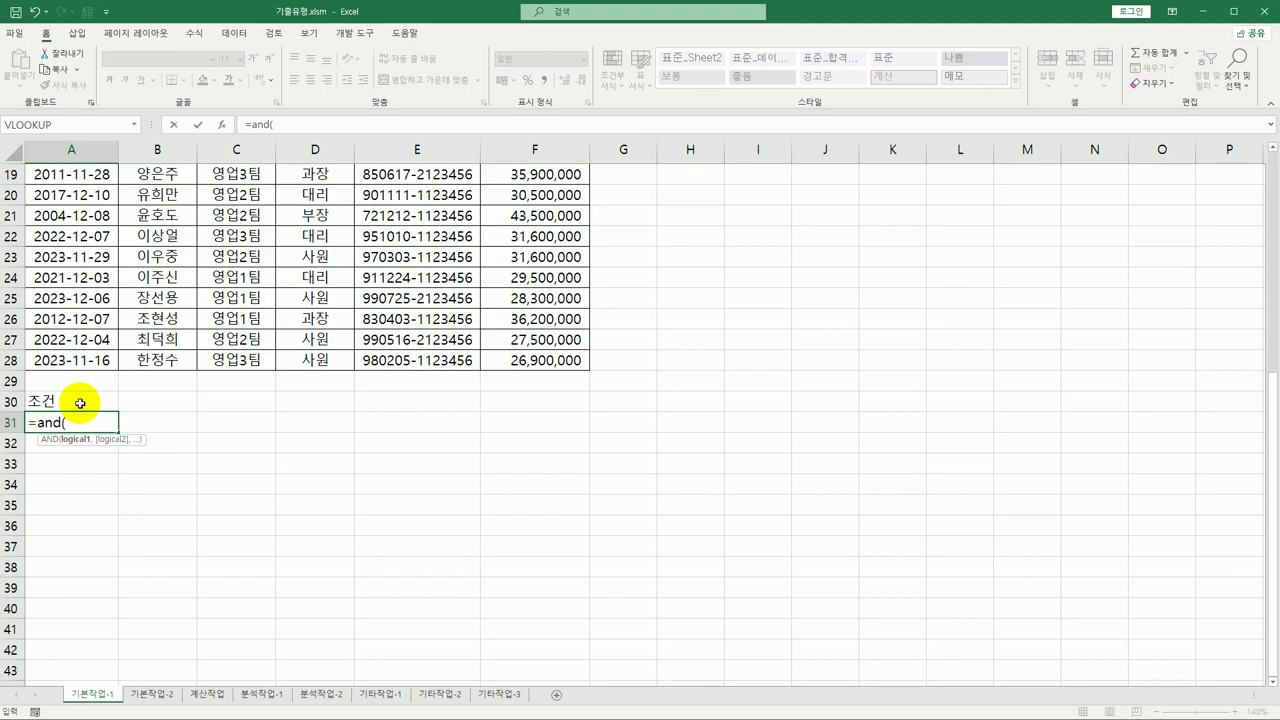
scroll(202, 382, up, 6)
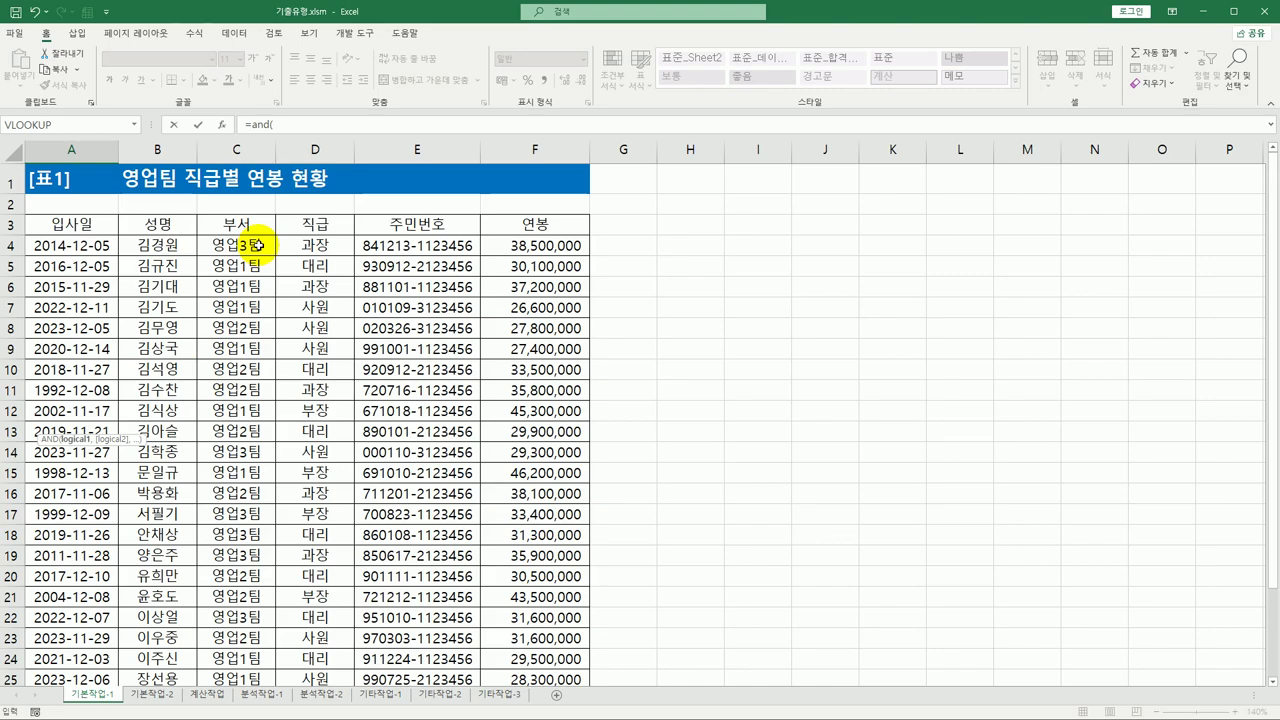
click(257, 245)
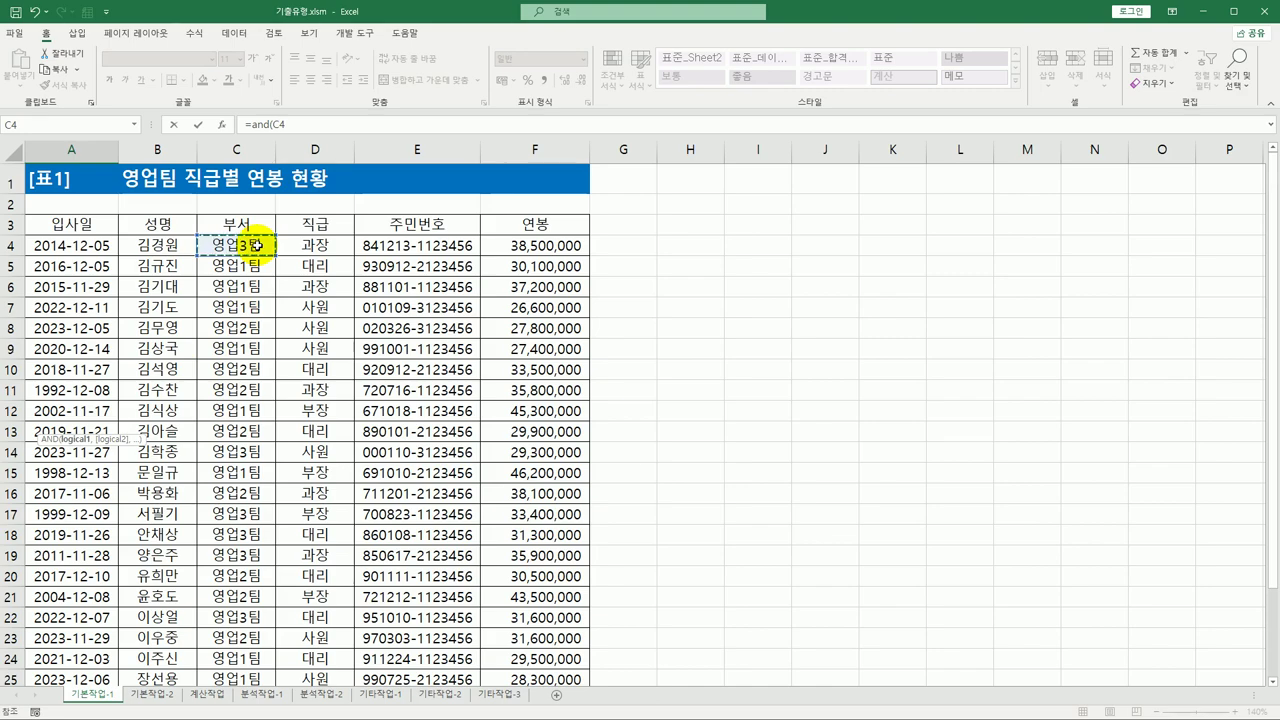
text(<>)
scroll(245, 250, down, 6)
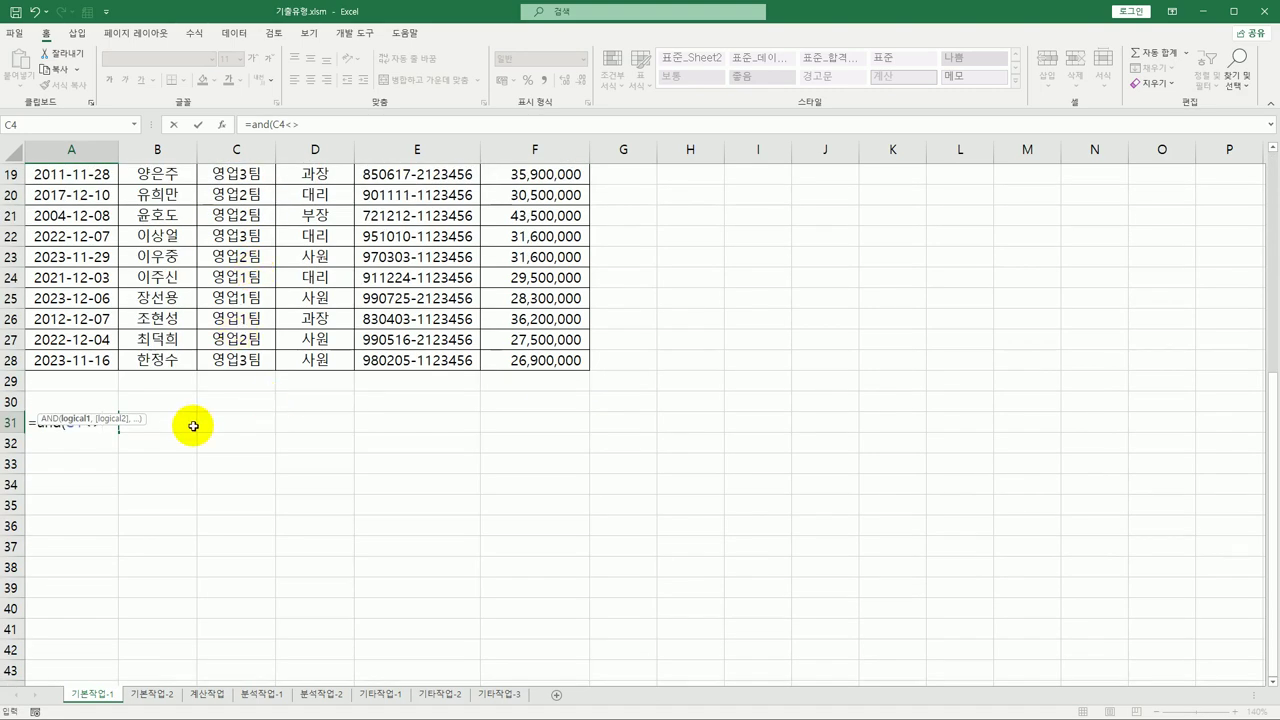
text(>")
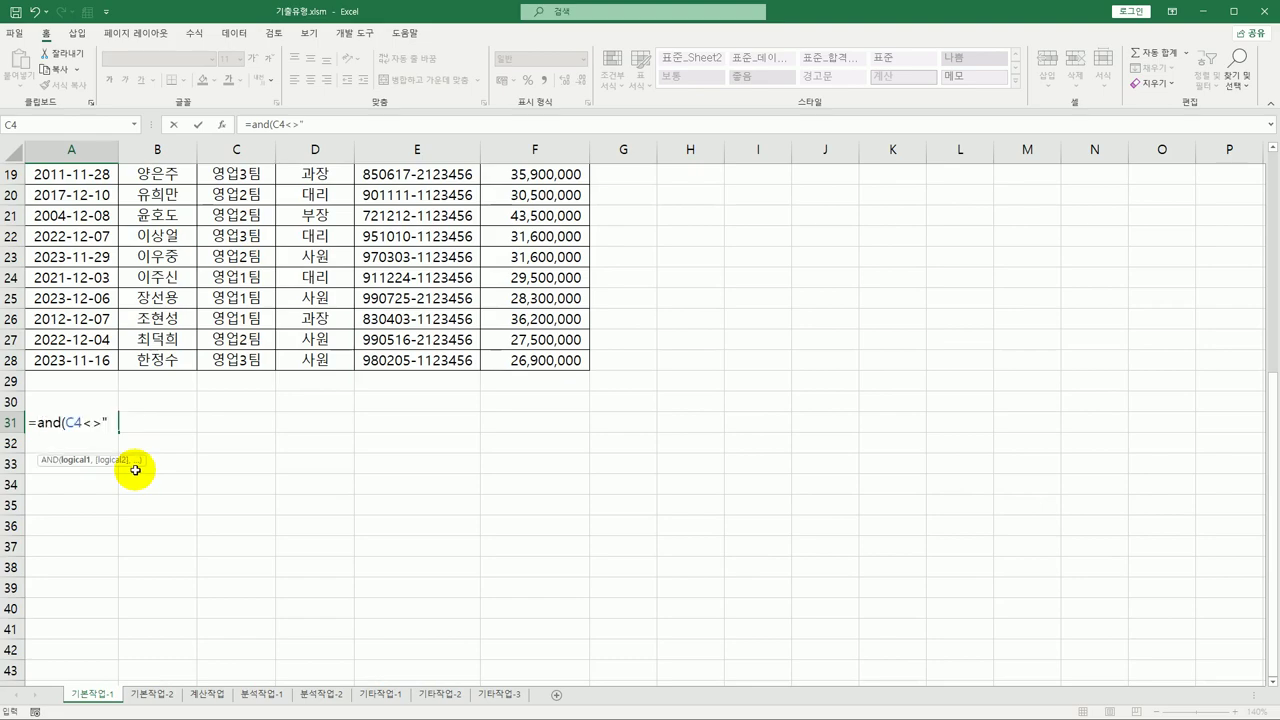
text(영업1팀)
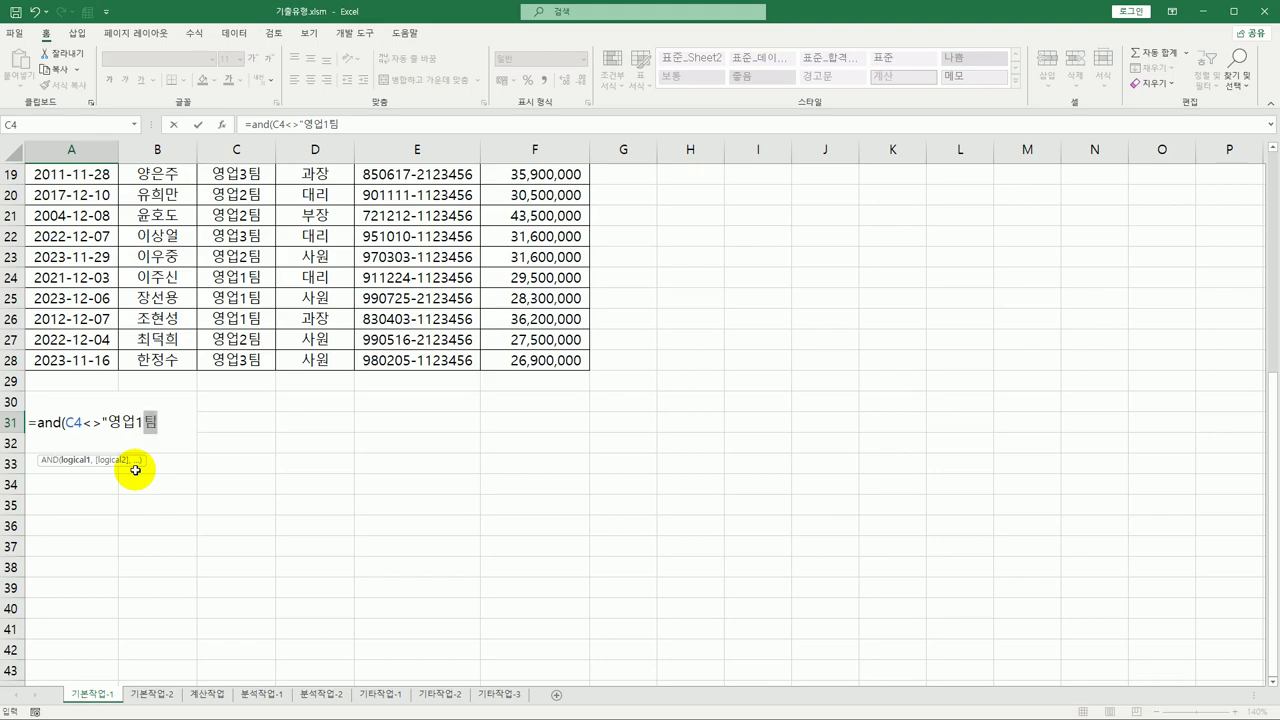
text(",)
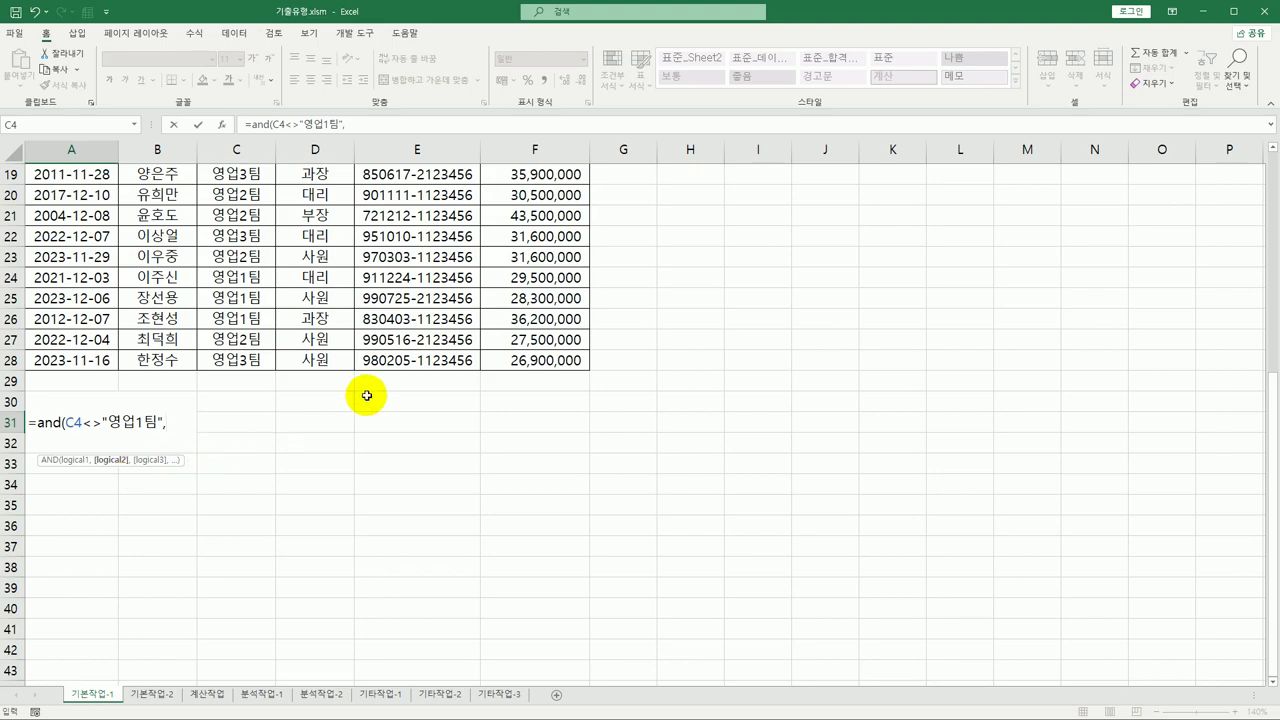
- Complete the AND formula with the condition F4>MEDIAN($F$4:$F$28), using an absolute salary range
scroll(368, 394, up, 6)
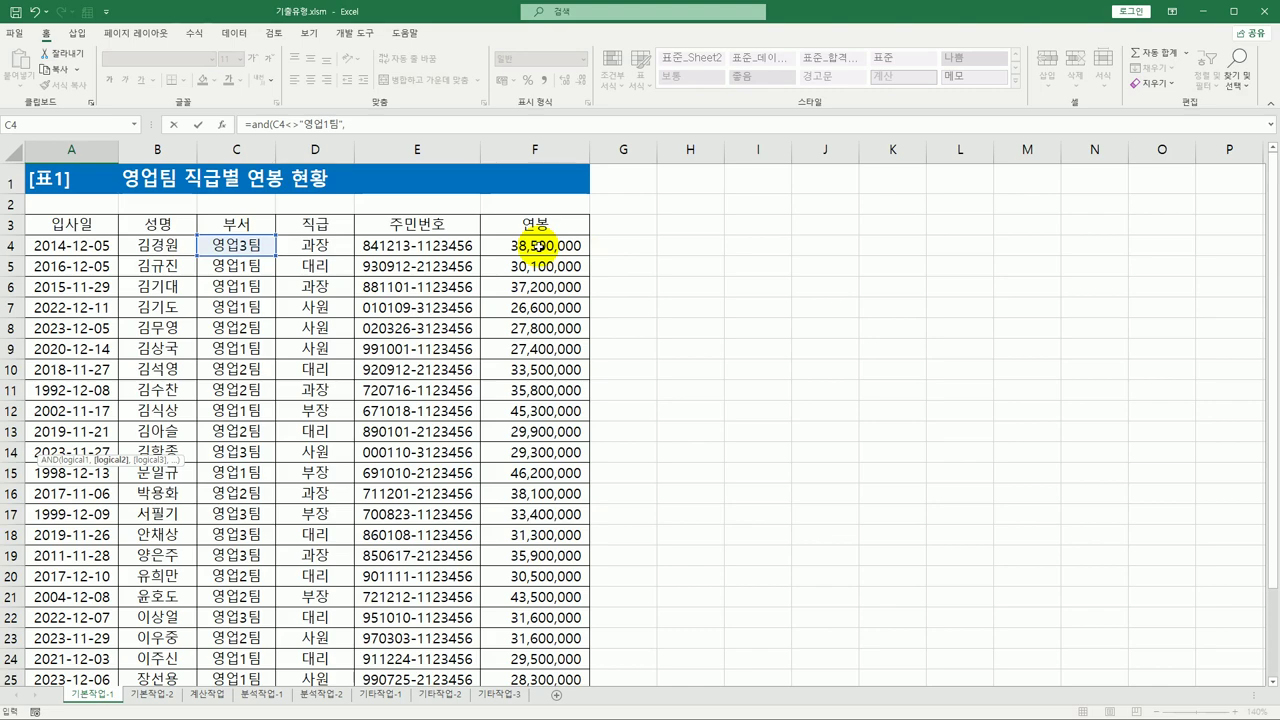
click(537, 245)
scroll(530, 295, down, 6)
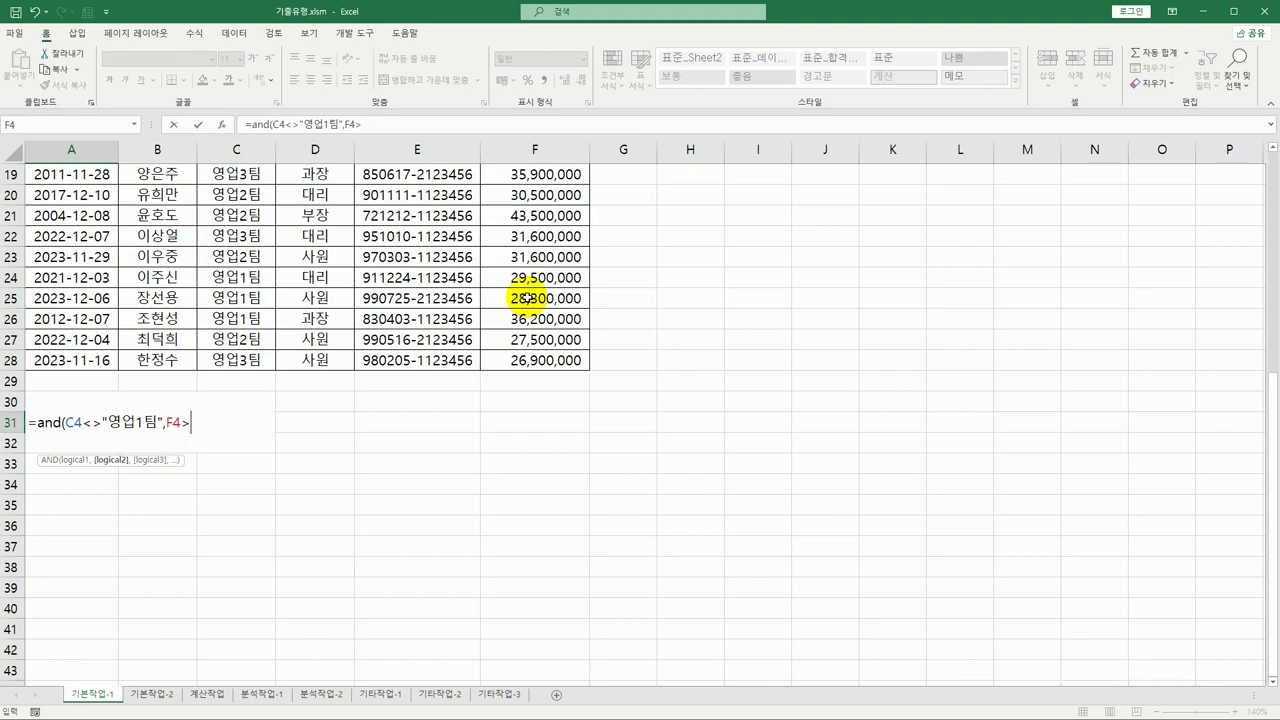
text(me)
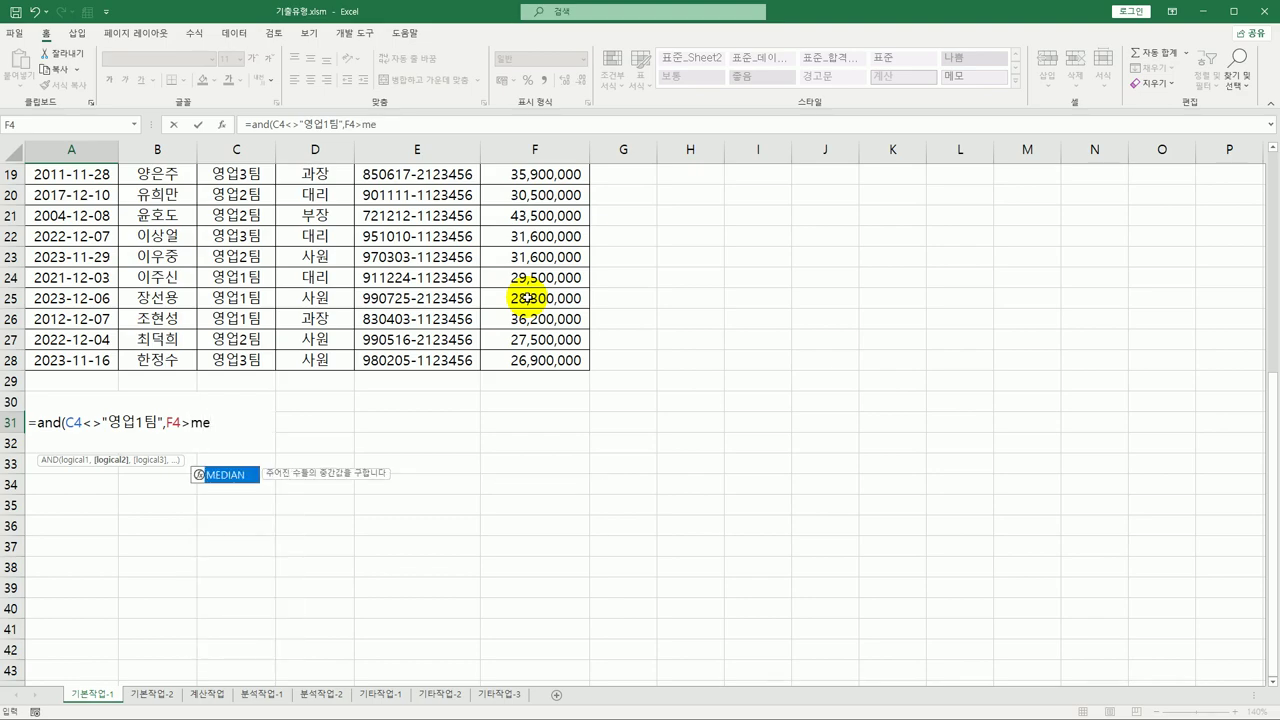
key(Tab)
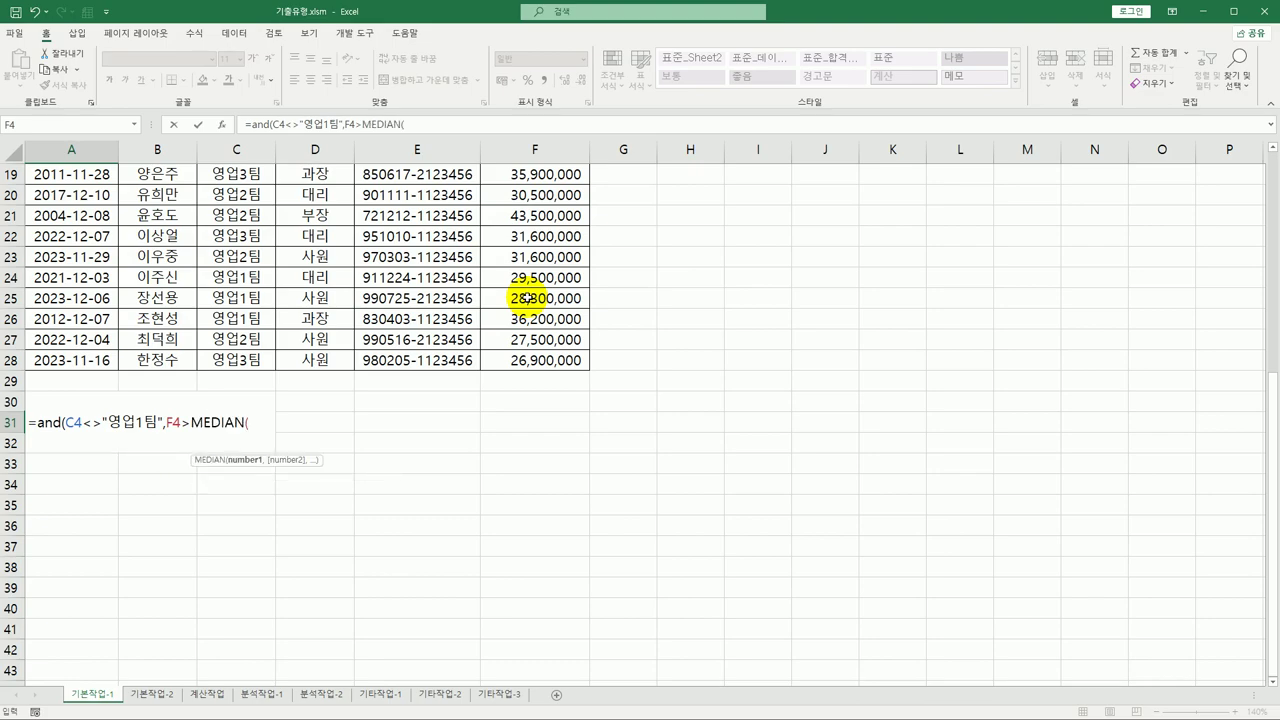
scroll(580, 298, up, 6)
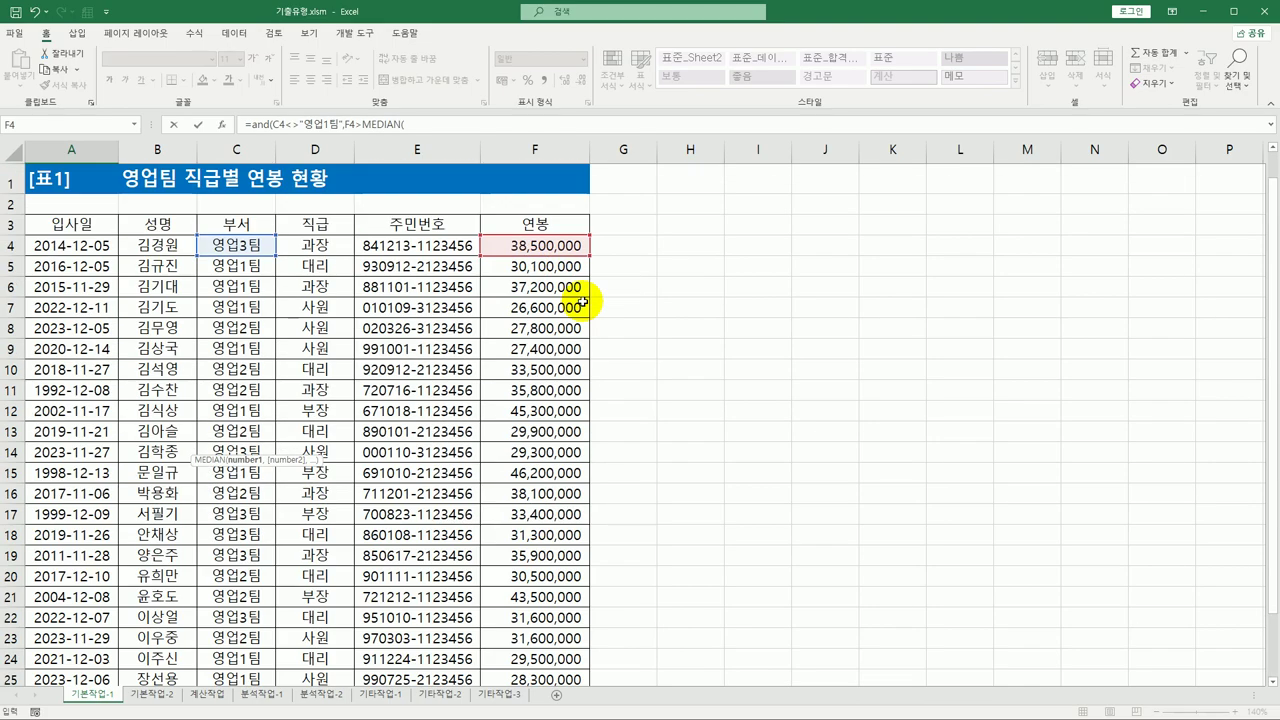
drag(571, 256, 534, 666)
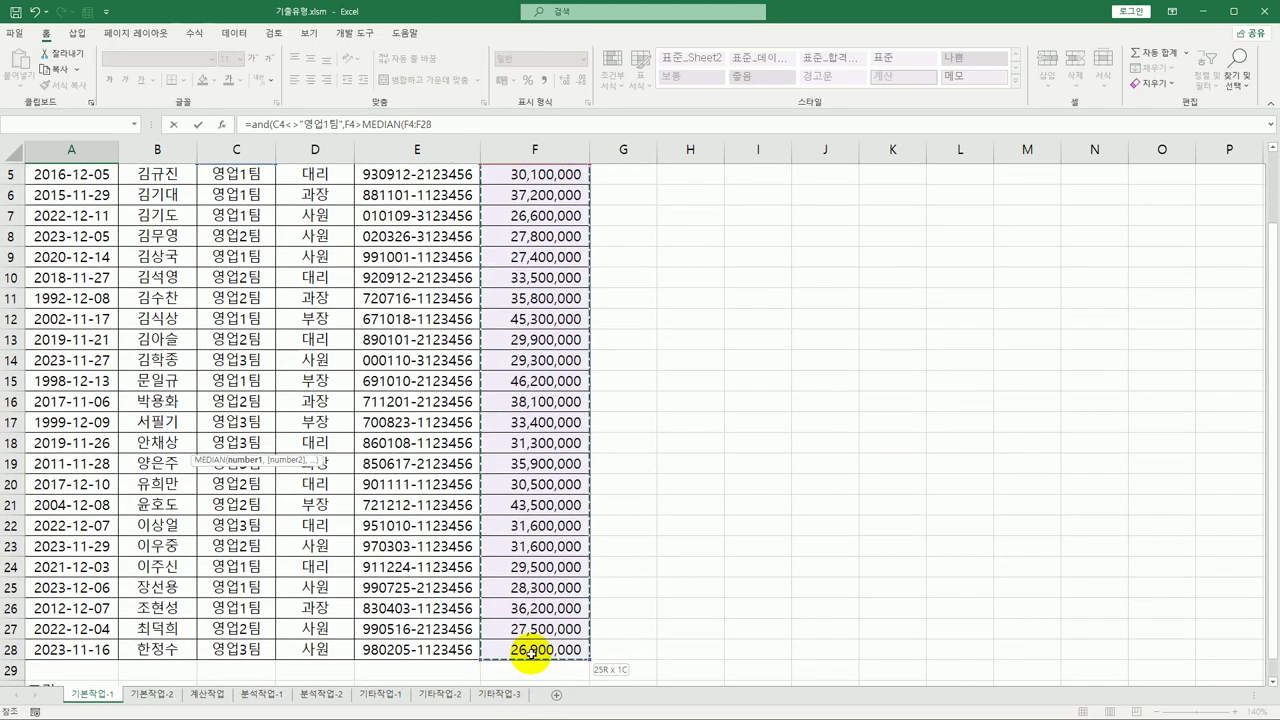
scroll(551, 608, down, 3)
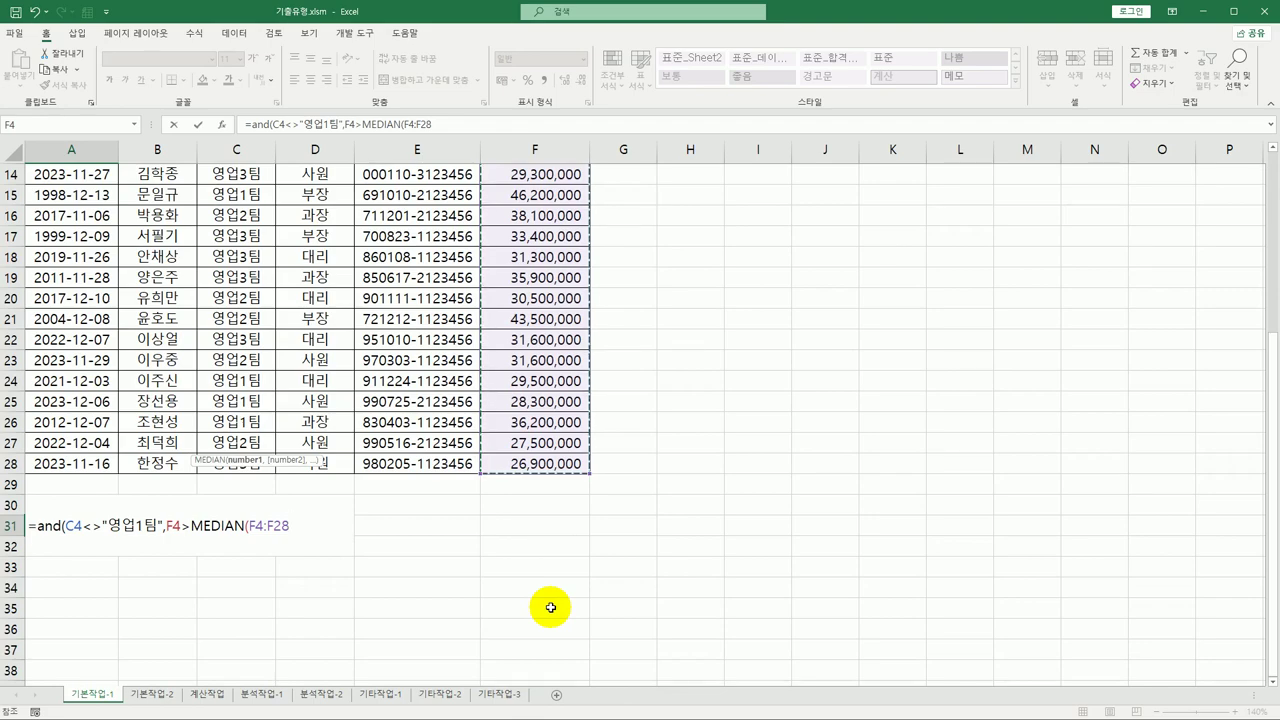
key(F4)
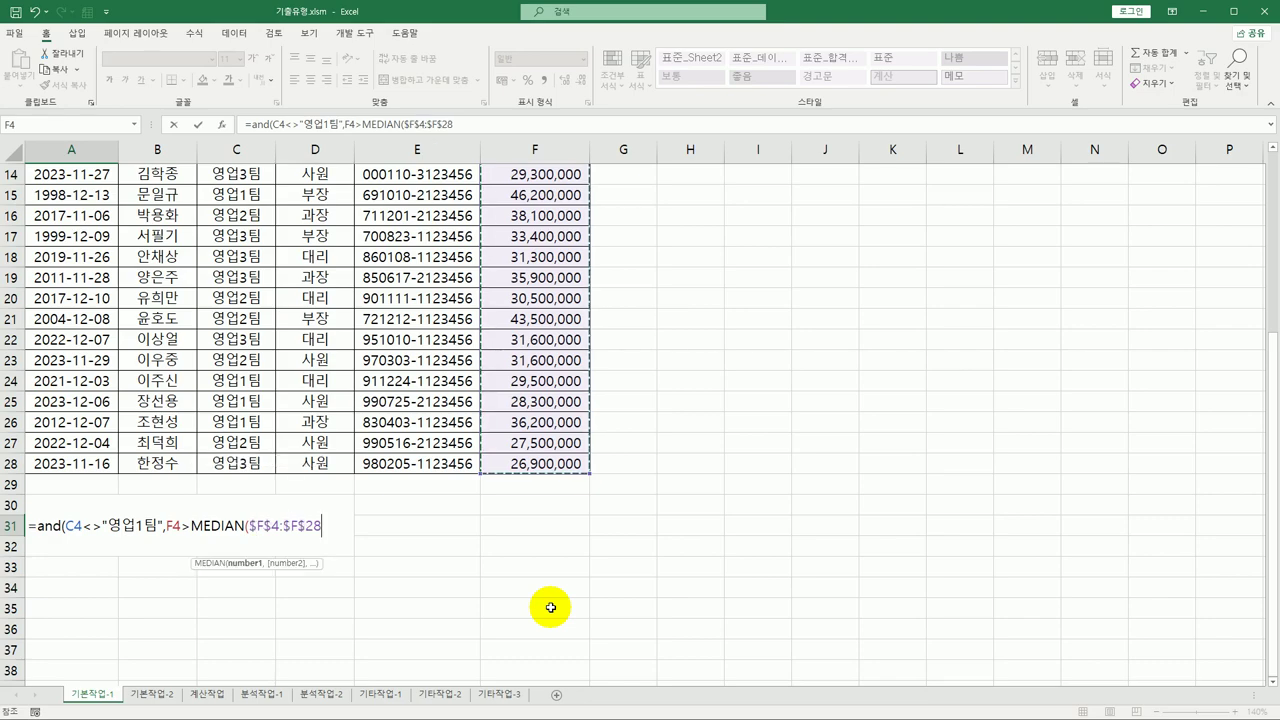
text())
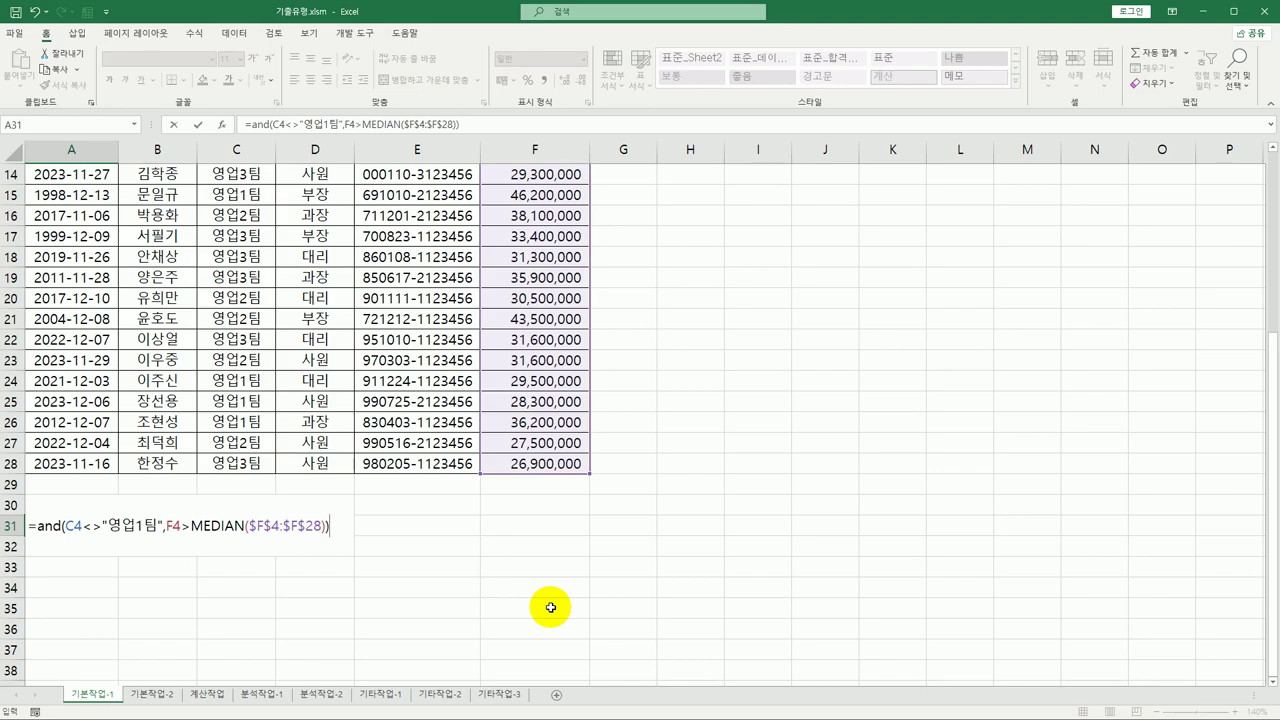
key(Return)
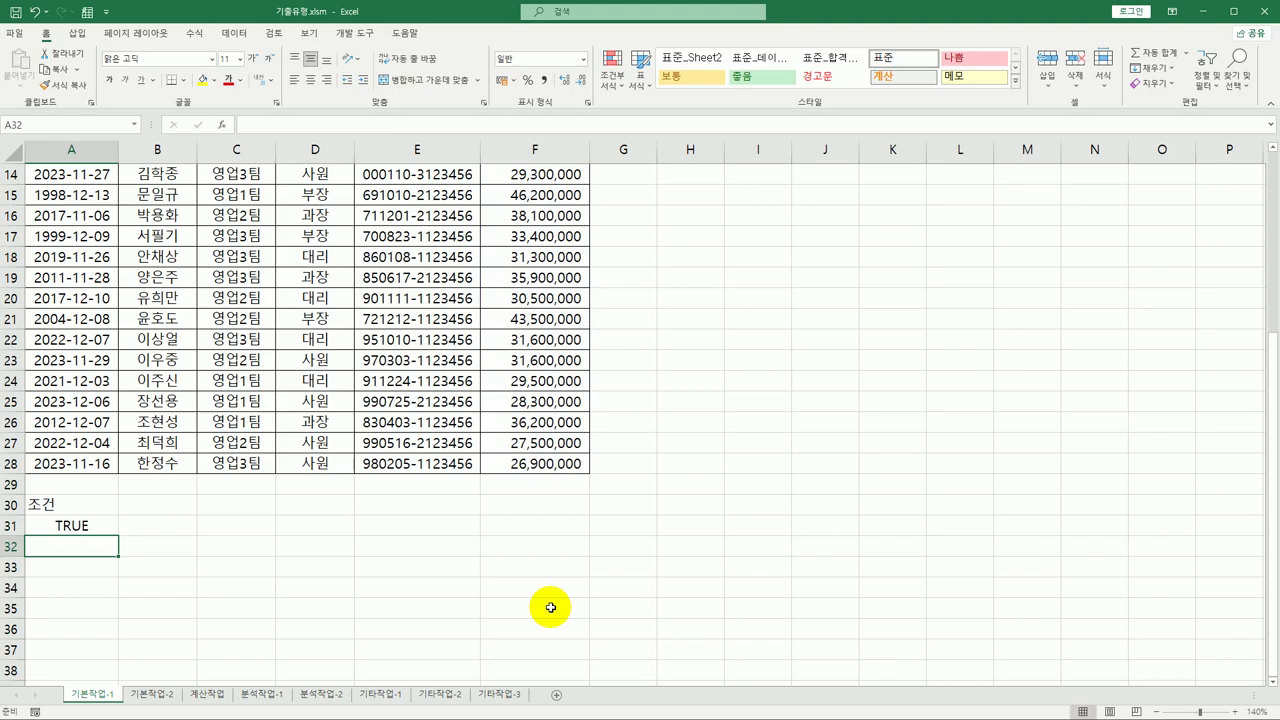
- Copy the headers 입사일, 성명, 직급 and 연봉 from row 3 into the row starting at A34
click(86, 527)
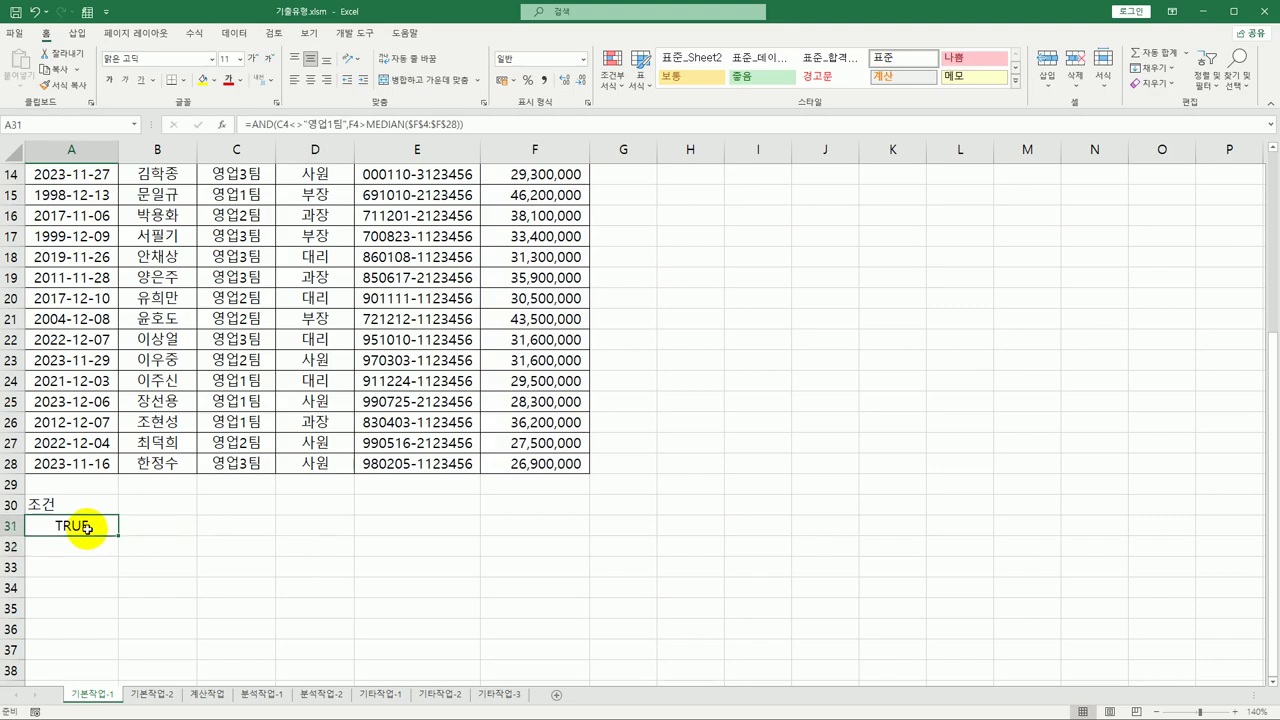
scroll(247, 460, up, 5)
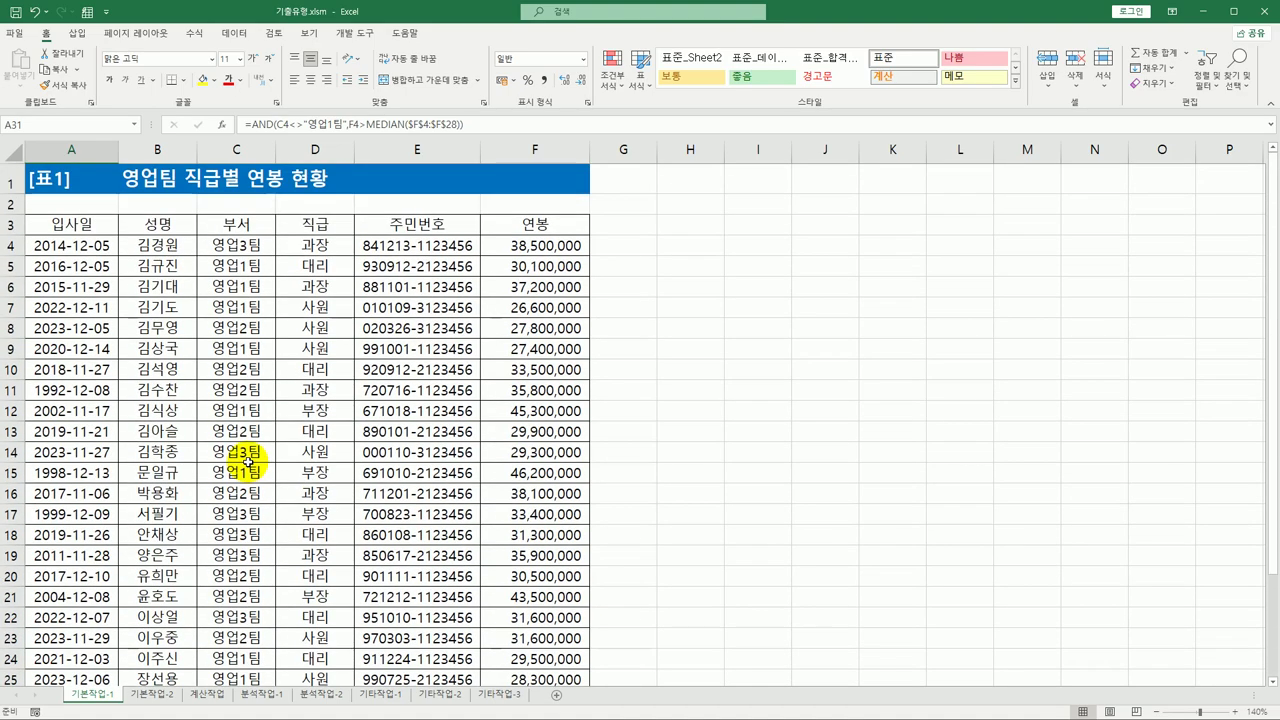
click(84, 224)
drag(84, 224, 129, 226)
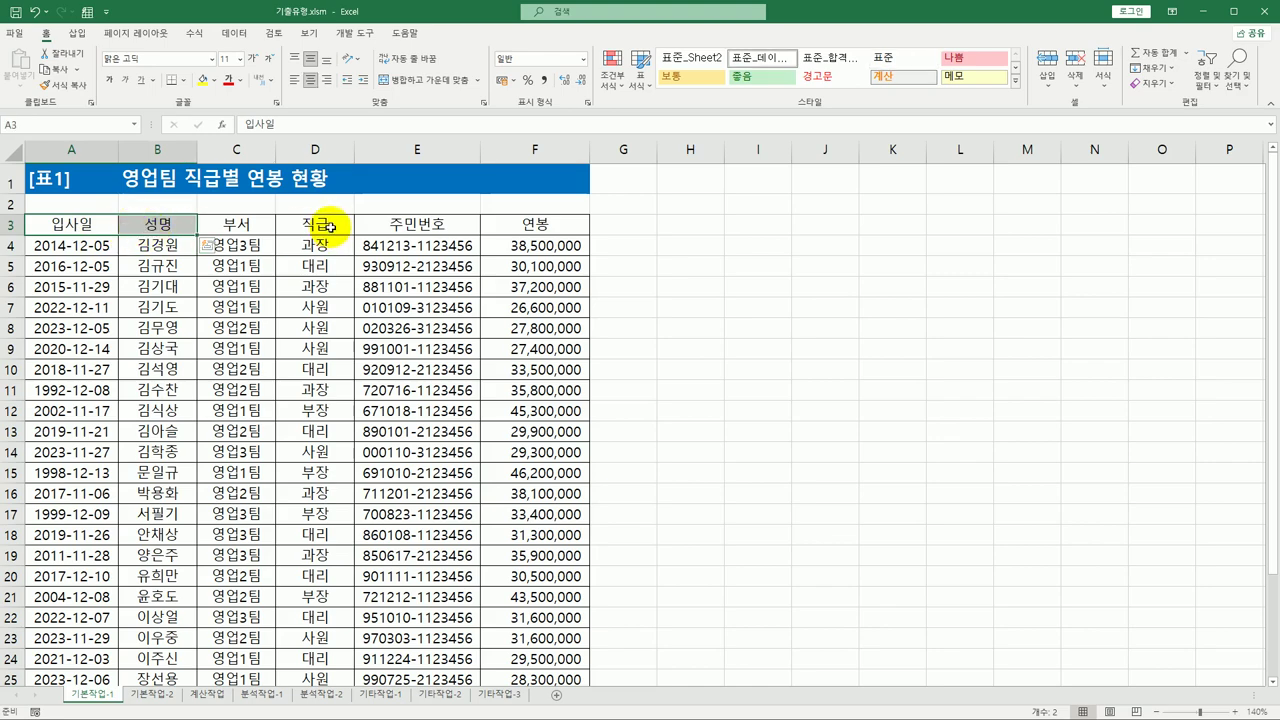
ctrl+click(328, 229)
ctrl+click(539, 219)
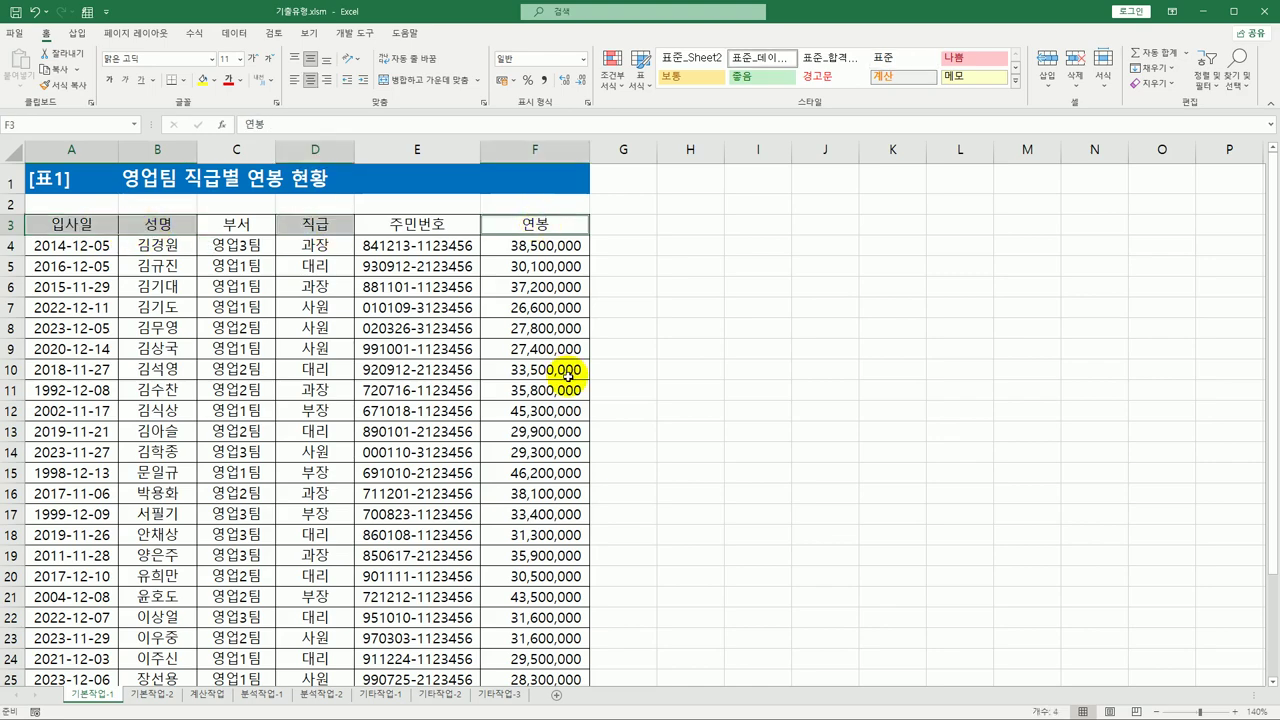
key(ctrl+c)
scroll(397, 403, down, 5)
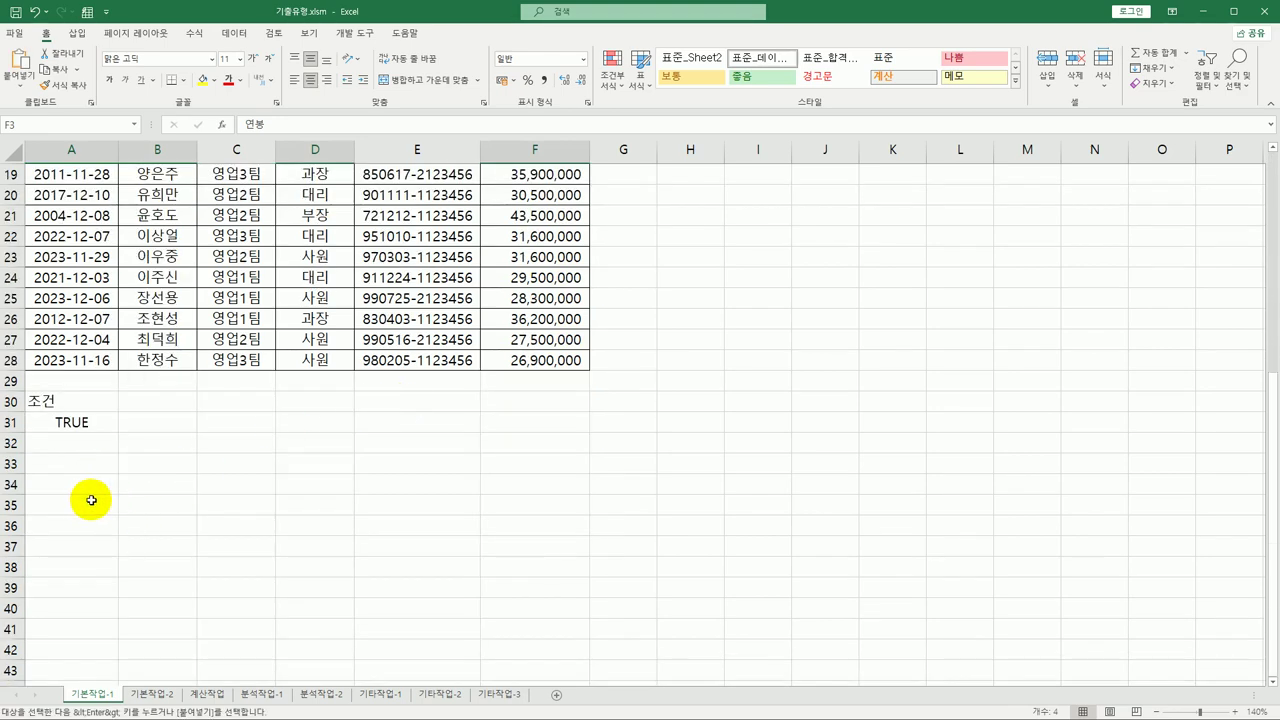
click(85, 487)
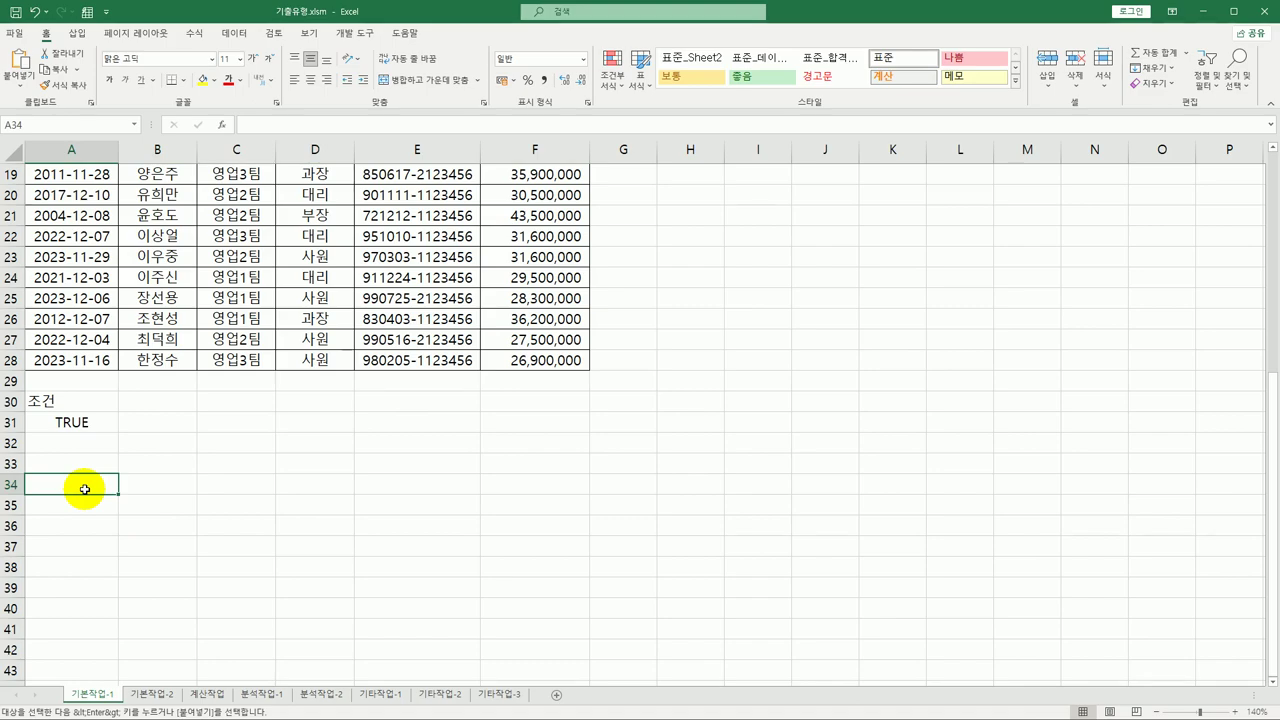
key(ctrl+v)
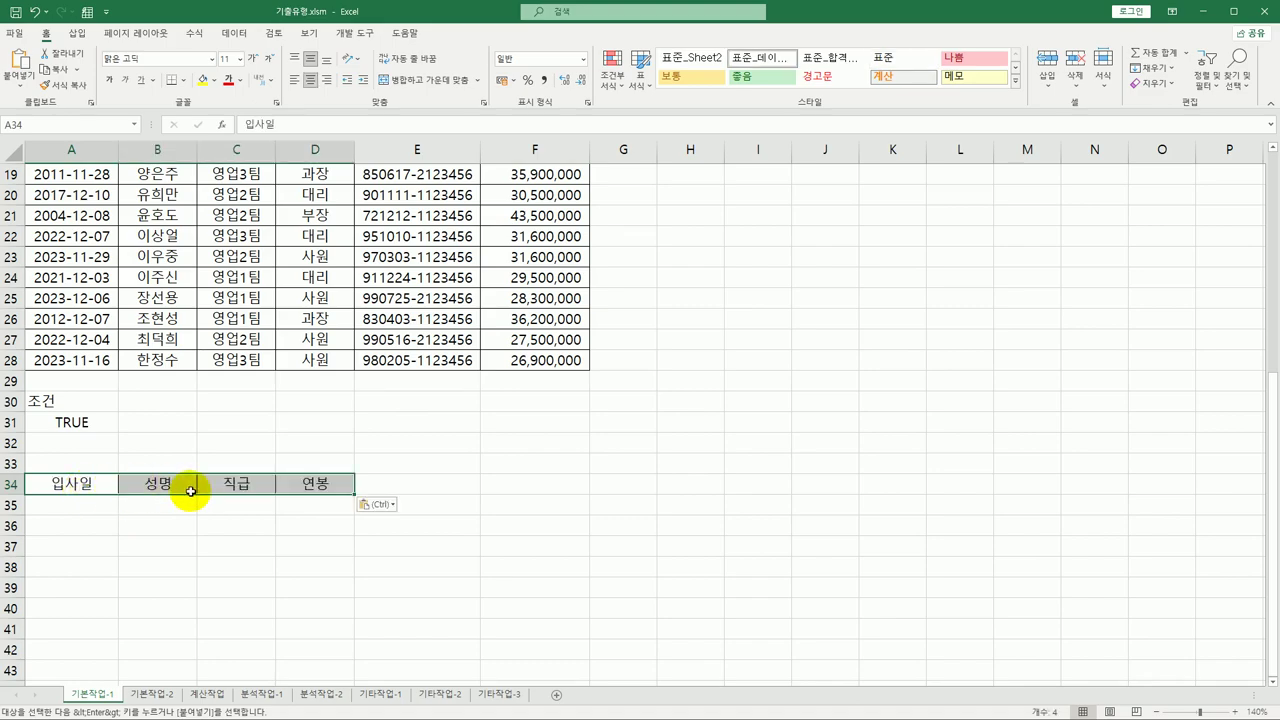
- Start an advanced filter on the salary table A3:F28 with $A$30:$A$31 as the criteria range
scroll(236, 331, up, 6)
click(236, 330)
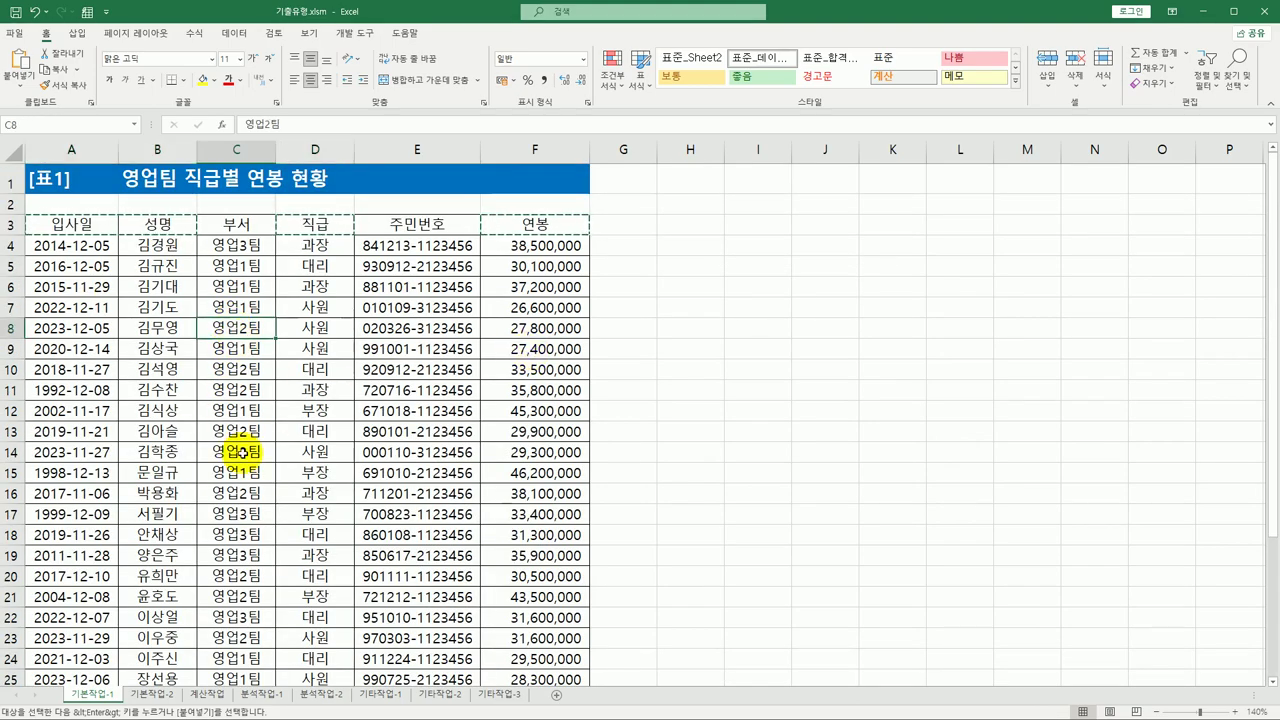
click(232, 36)
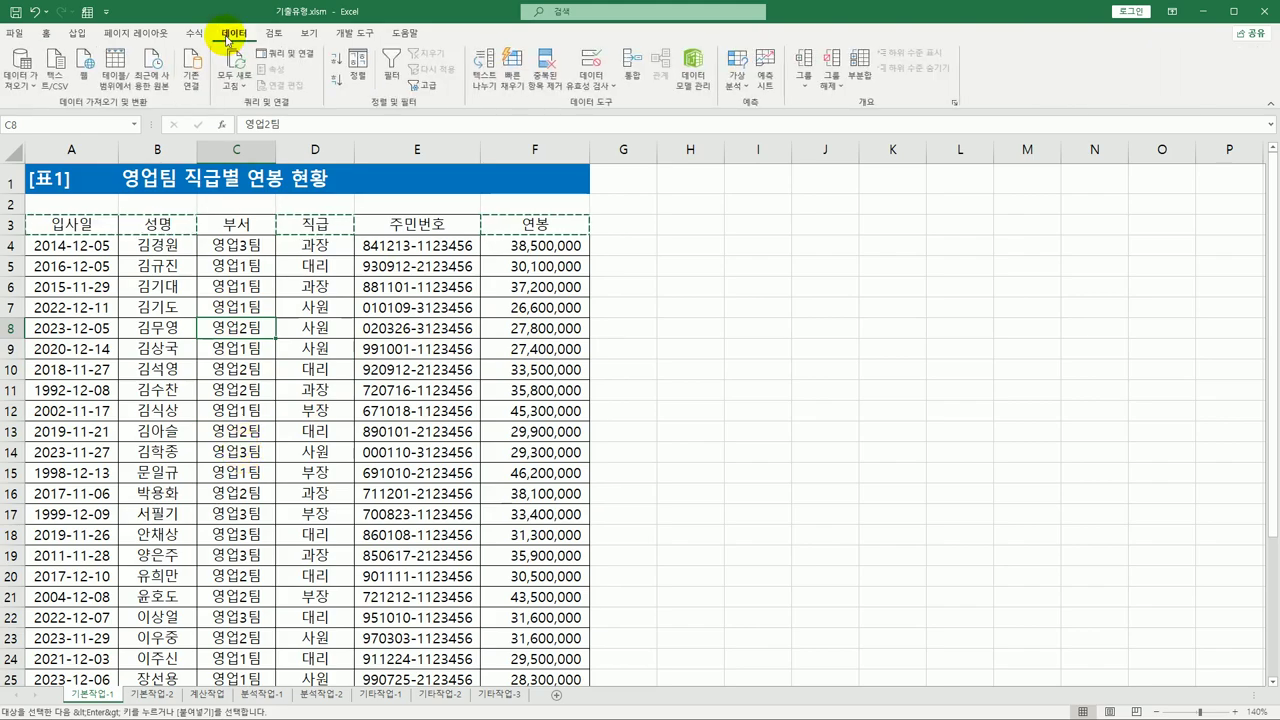
click(421, 89)
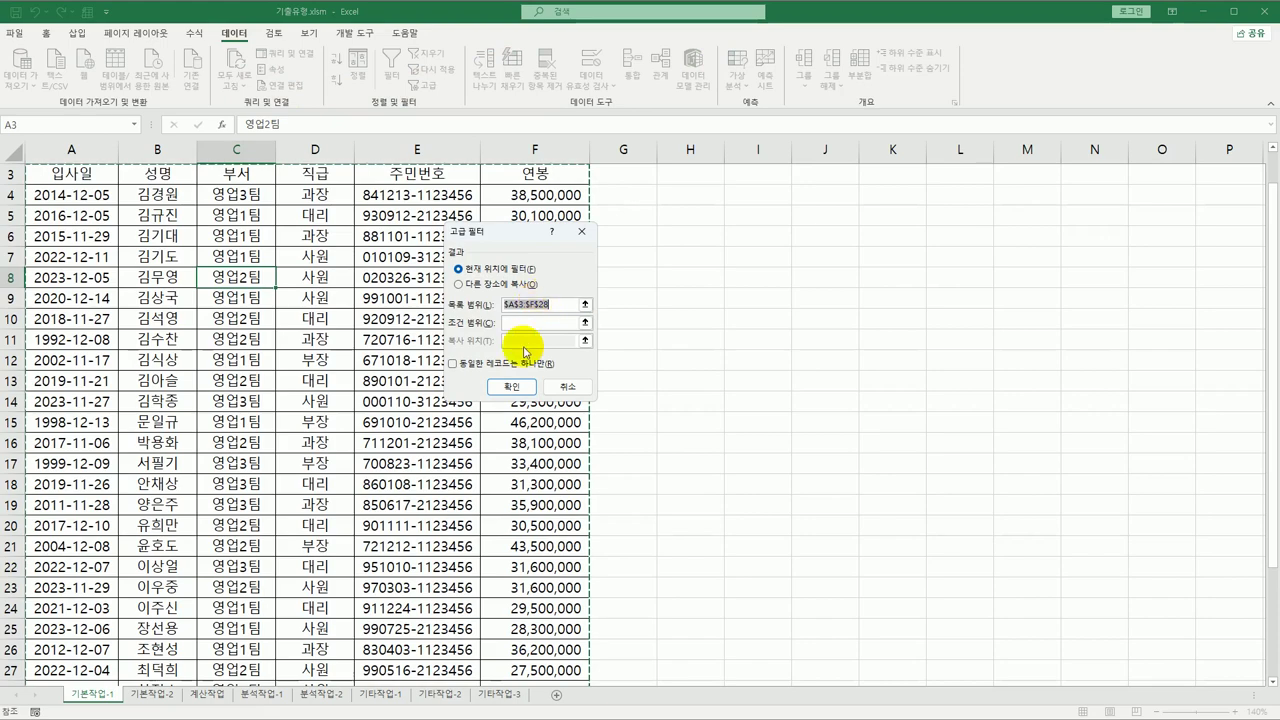
scroll(323, 412, down, 3)
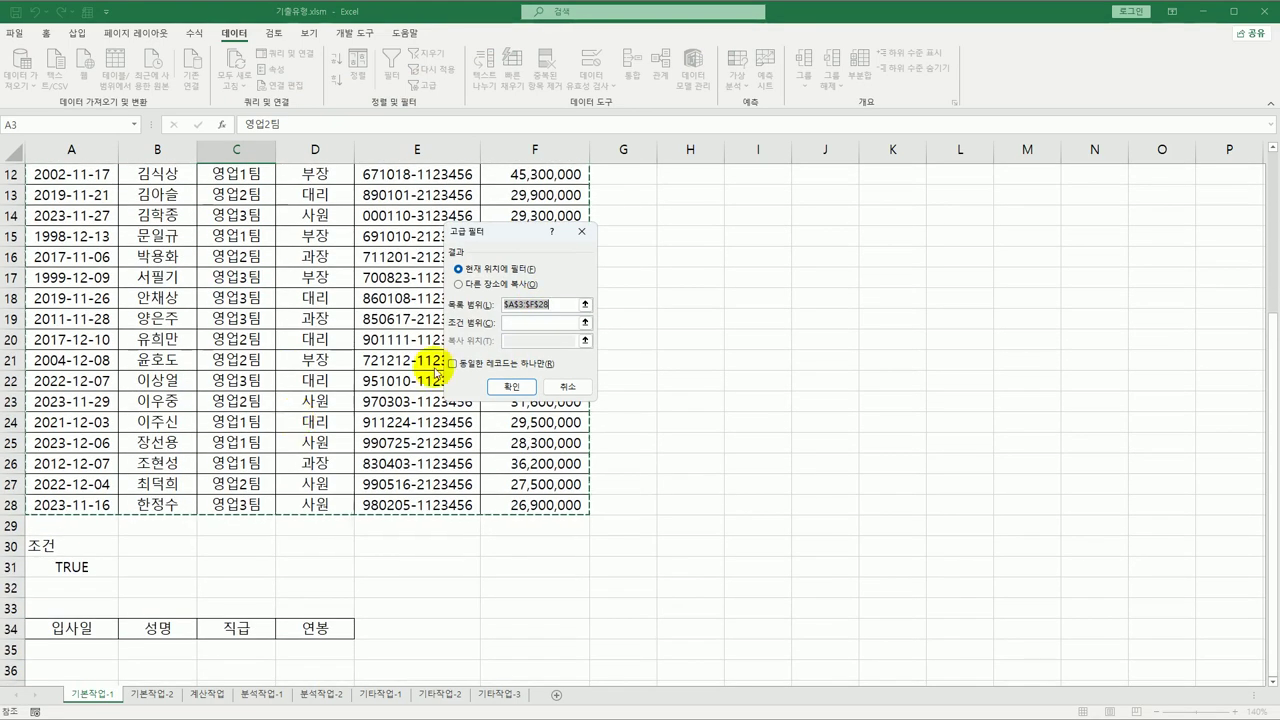
click(508, 323)
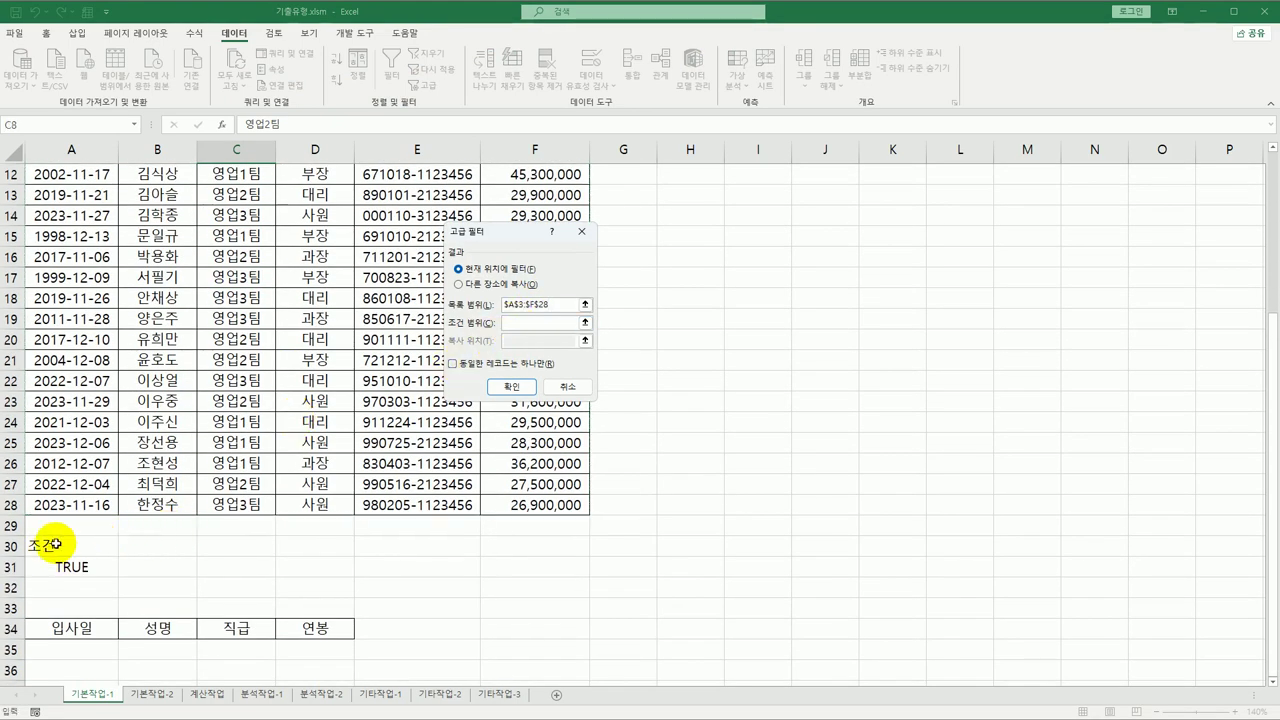
drag(55, 544, 63, 565)
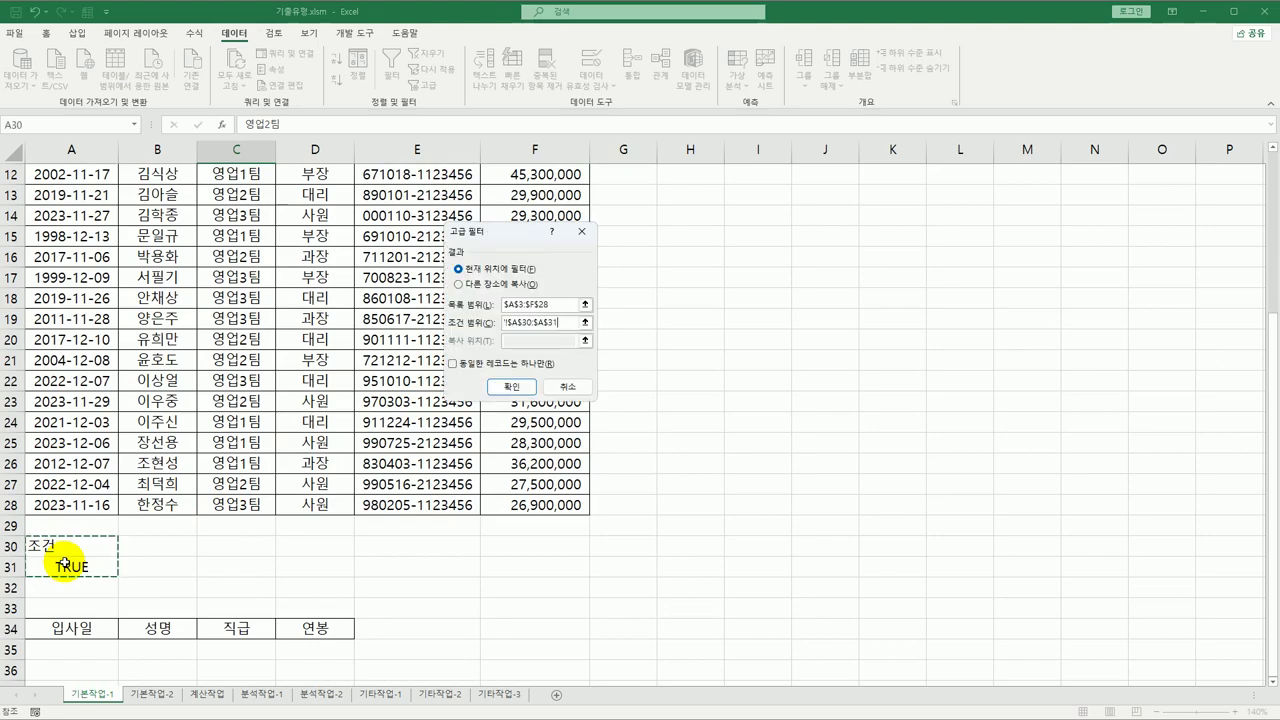
- Set the advanced filter to copy its results to another location, $A$34:$D$34, and run it
click(491, 283)
click(508, 341)
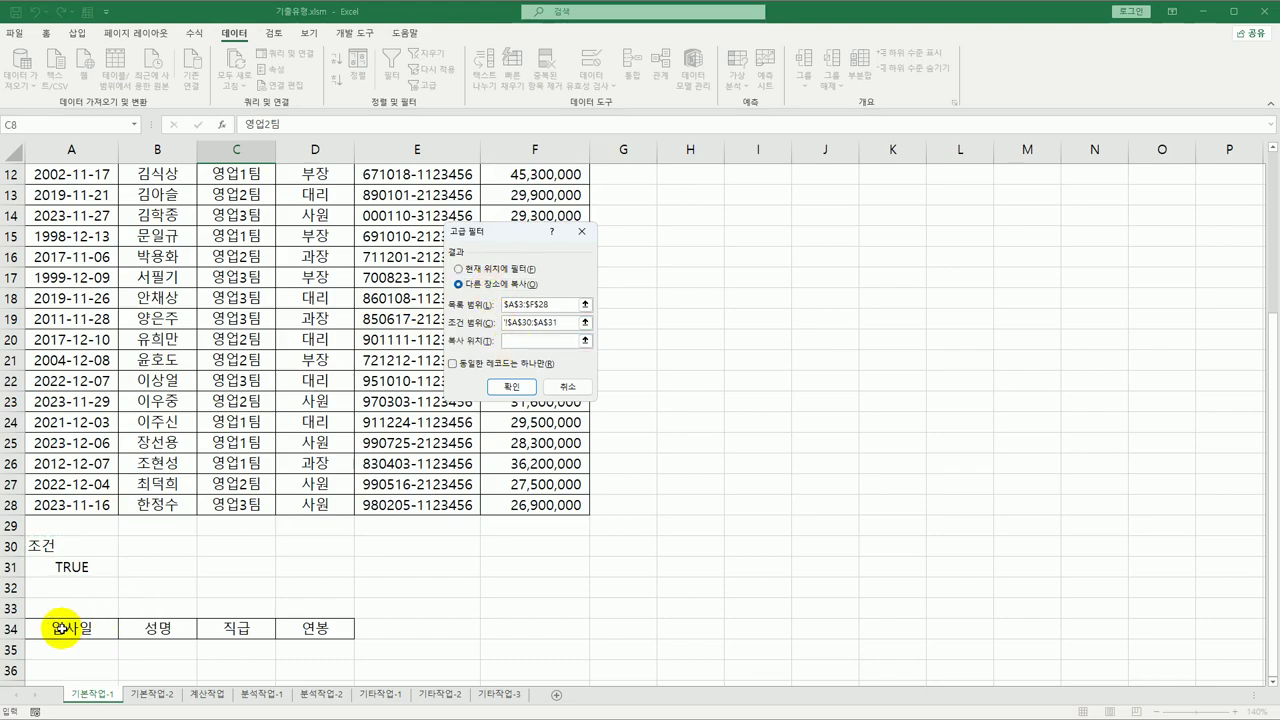
drag(60, 628, 288, 625)
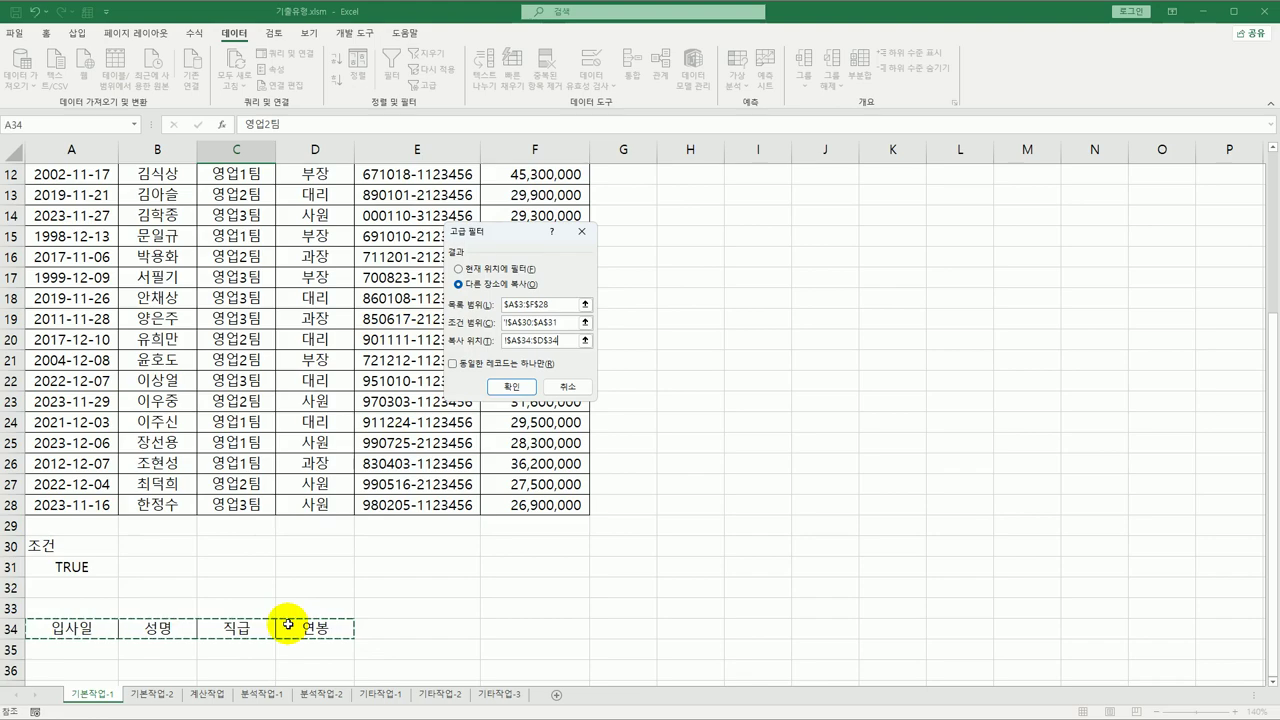
drag(483, 232, 655, 303)
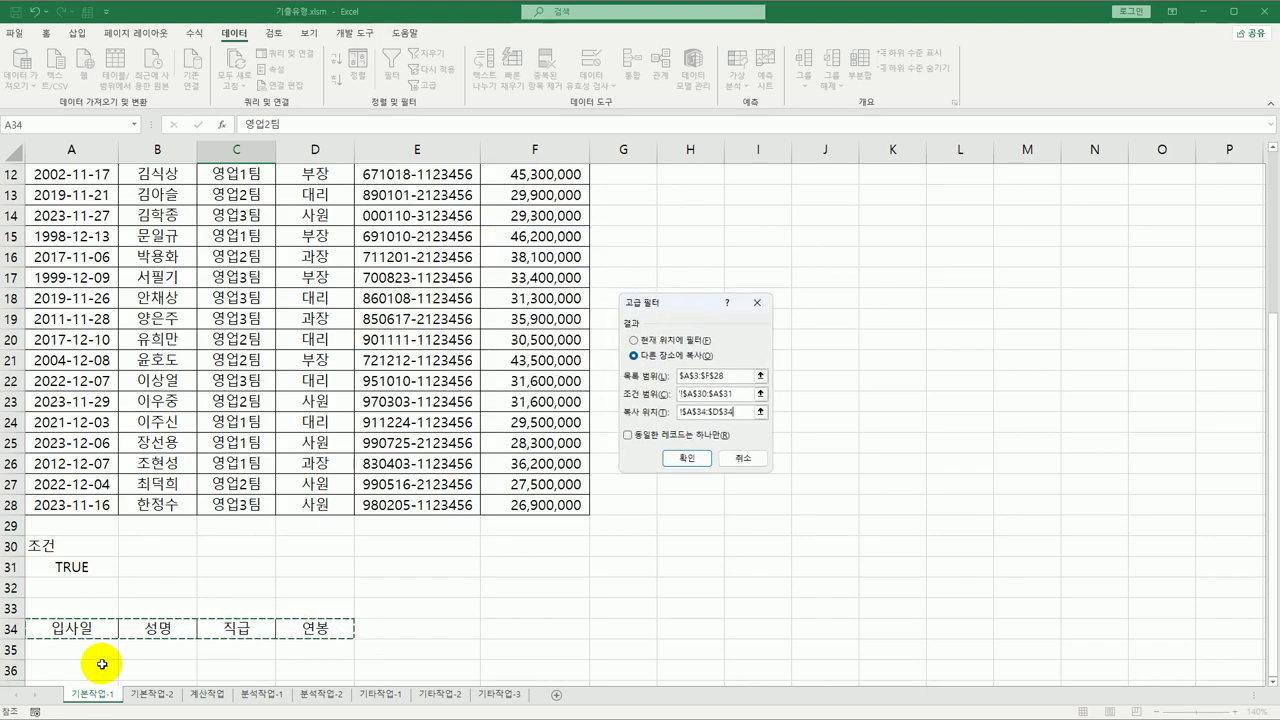
click(684, 459)
- Autofit the width of column D to the 연봉 values in the extracted results
scroll(683, 461, down, 6)
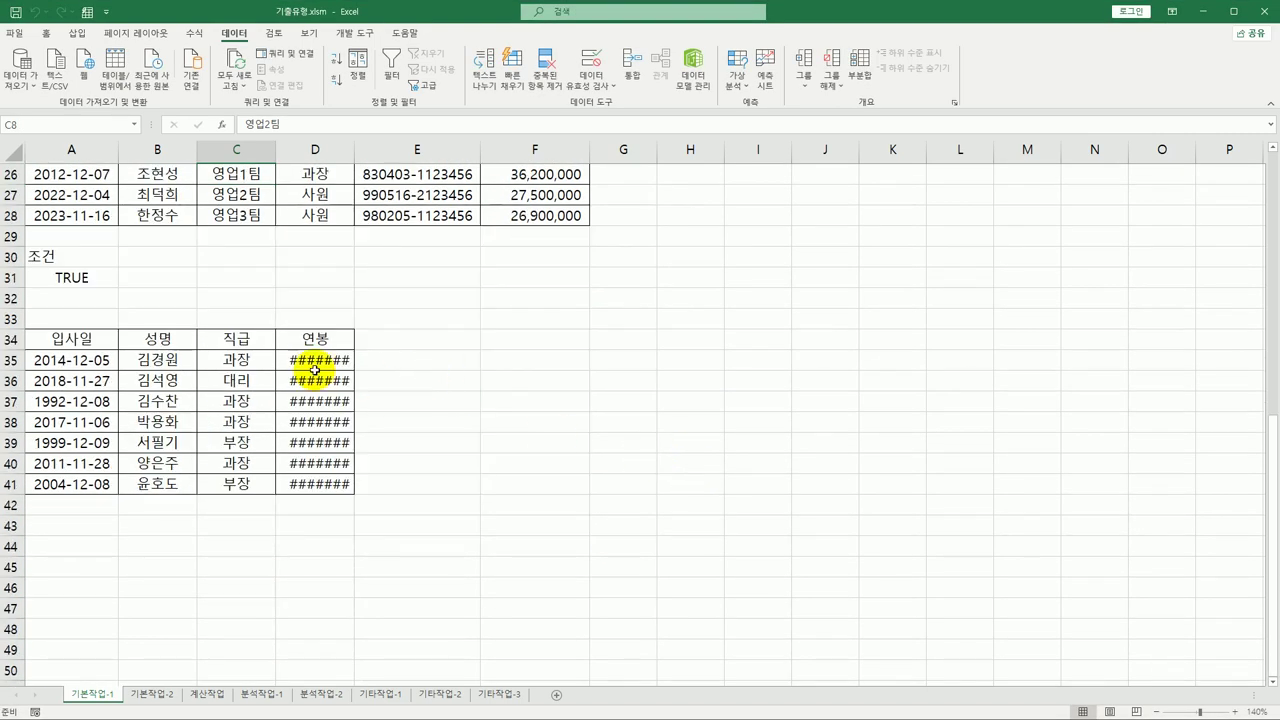
click(325, 362)
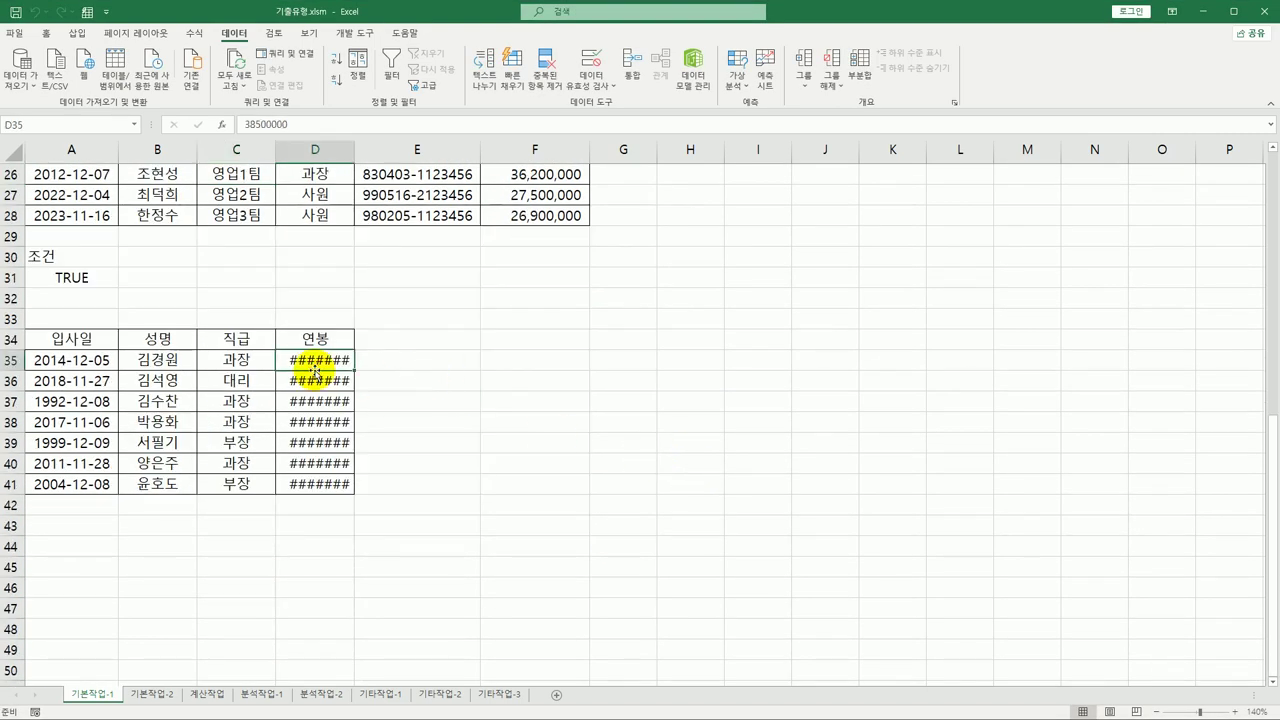
double_click(357, 150)
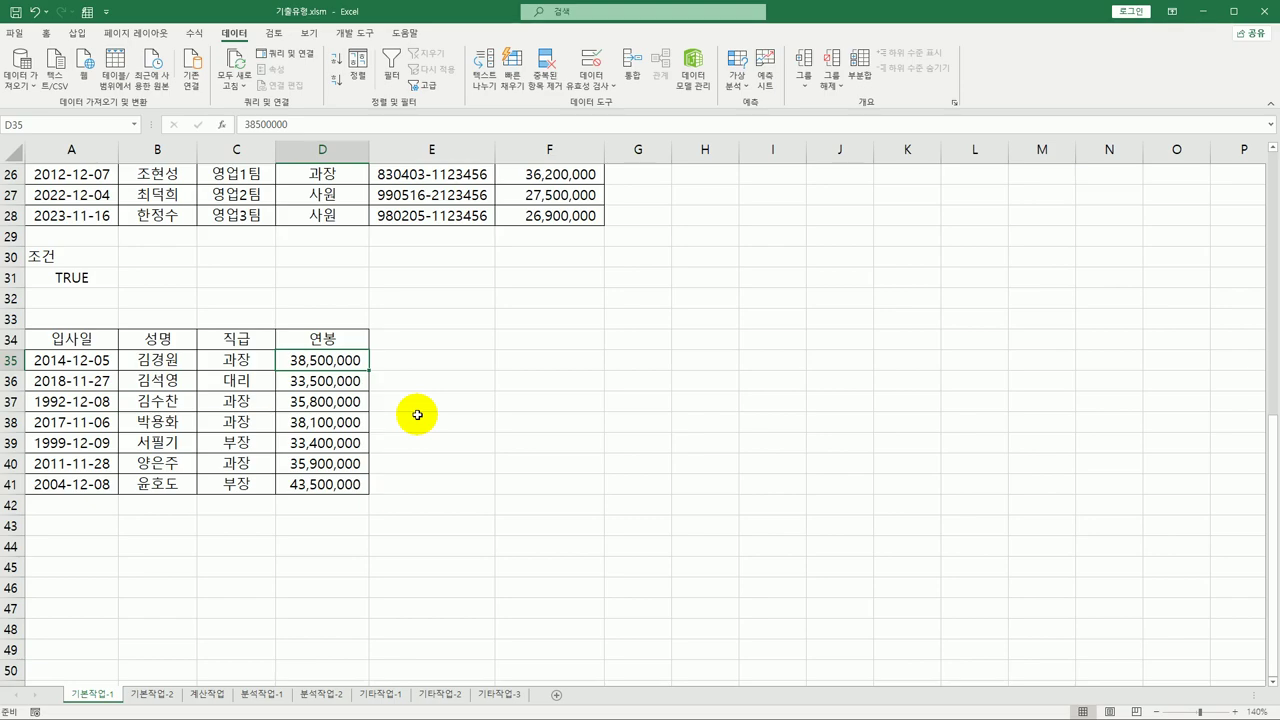
- Create a new conditional formatting rule for A4:F28 that uses a formula to determine which cells to format
scroll(417, 414, up, 6)
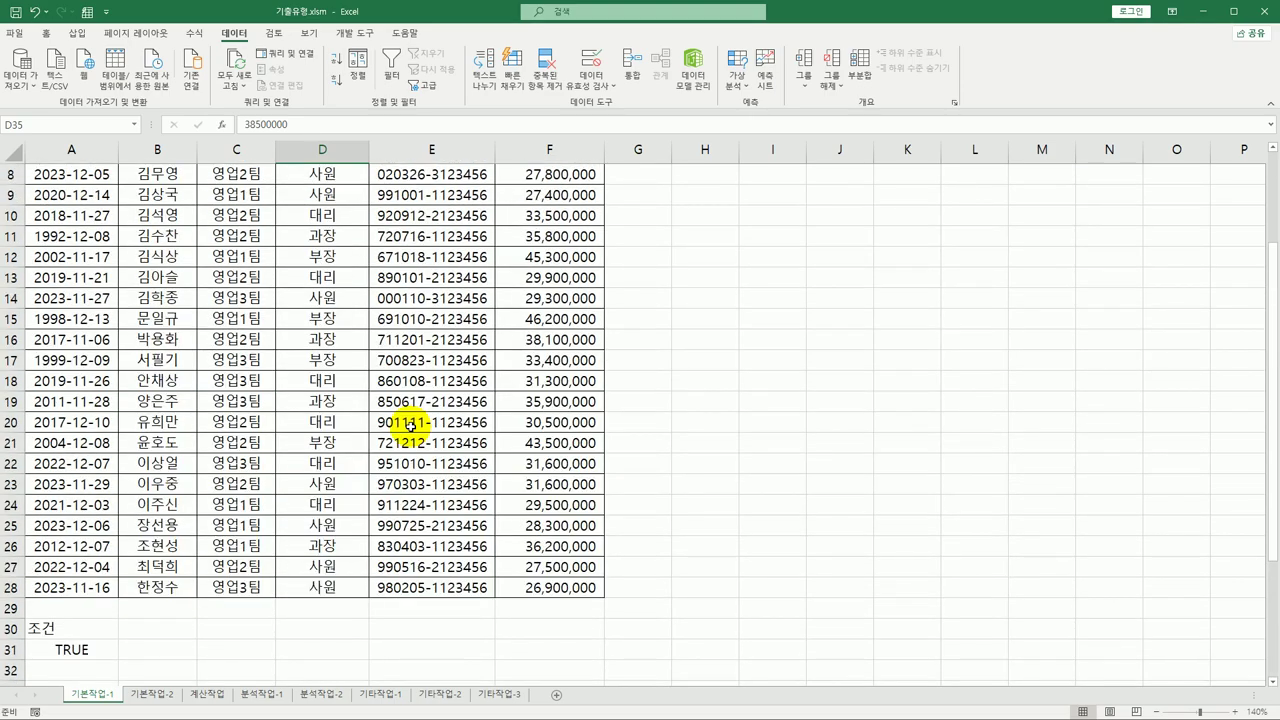
scroll(410, 425, up, 3)
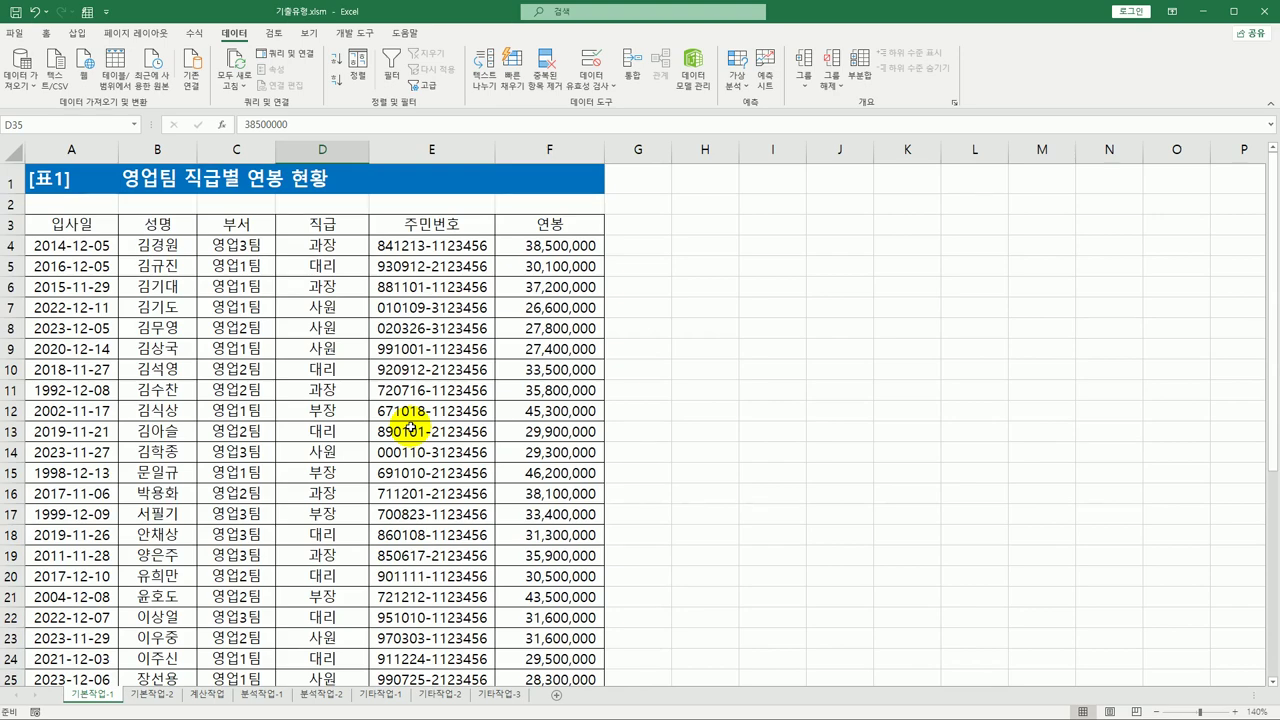
drag(97, 247, 543, 634)
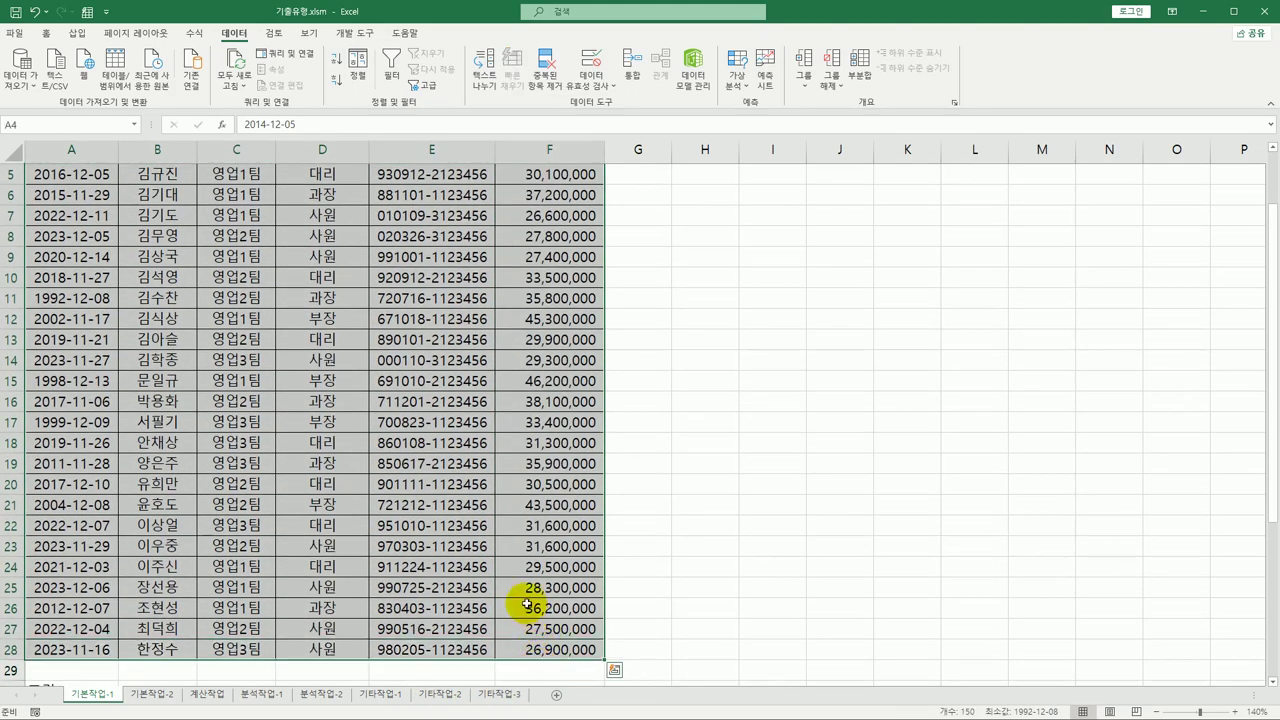
scroll(527, 604, up, 2)
click(46, 33)
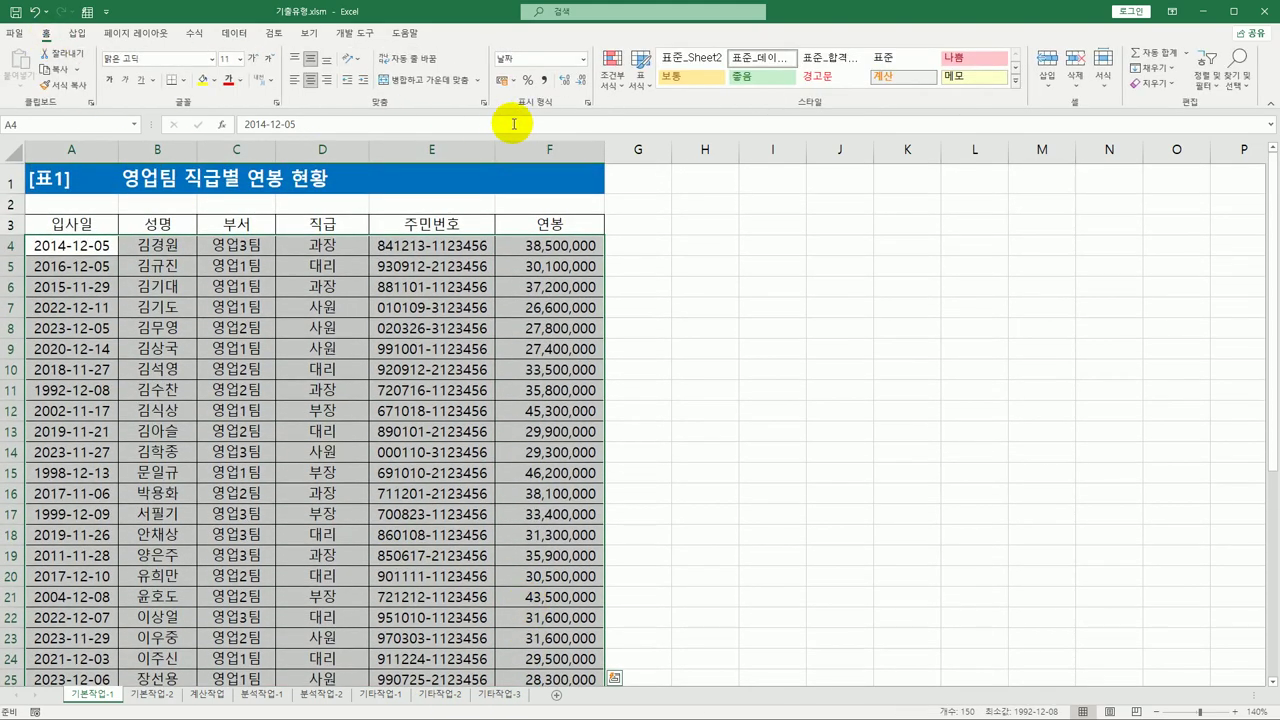
click(613, 80)
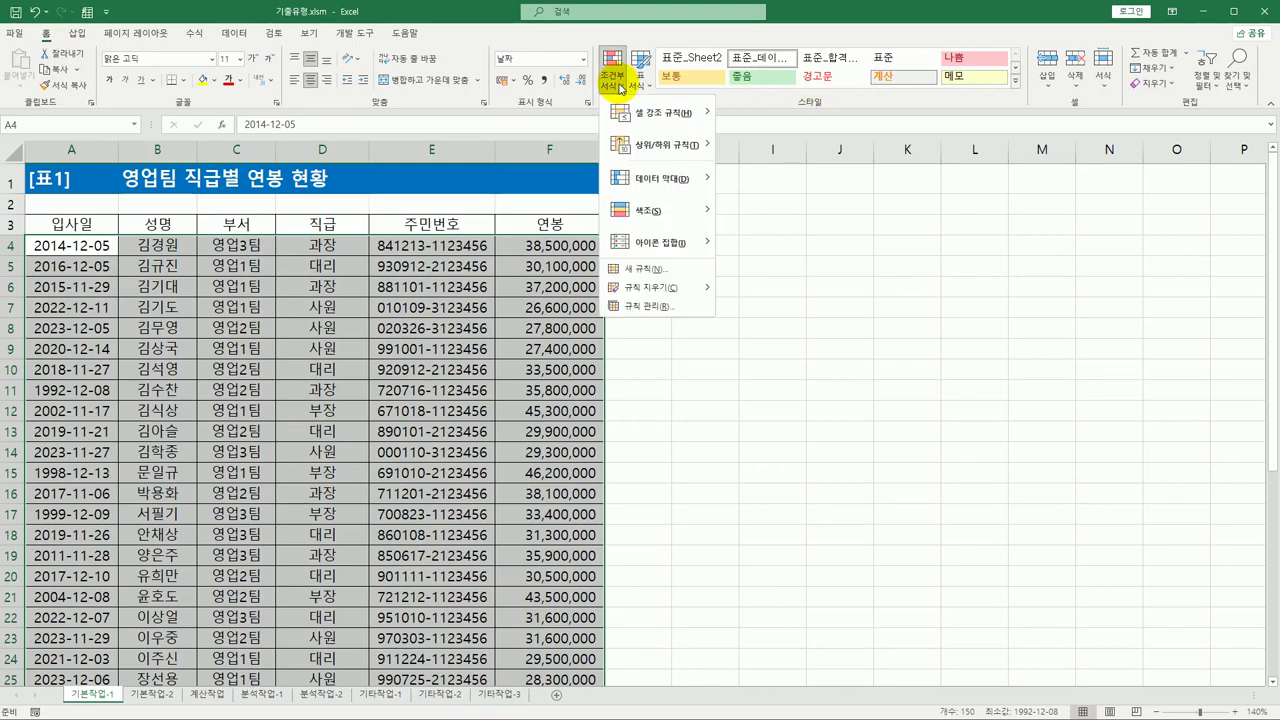
click(669, 270)
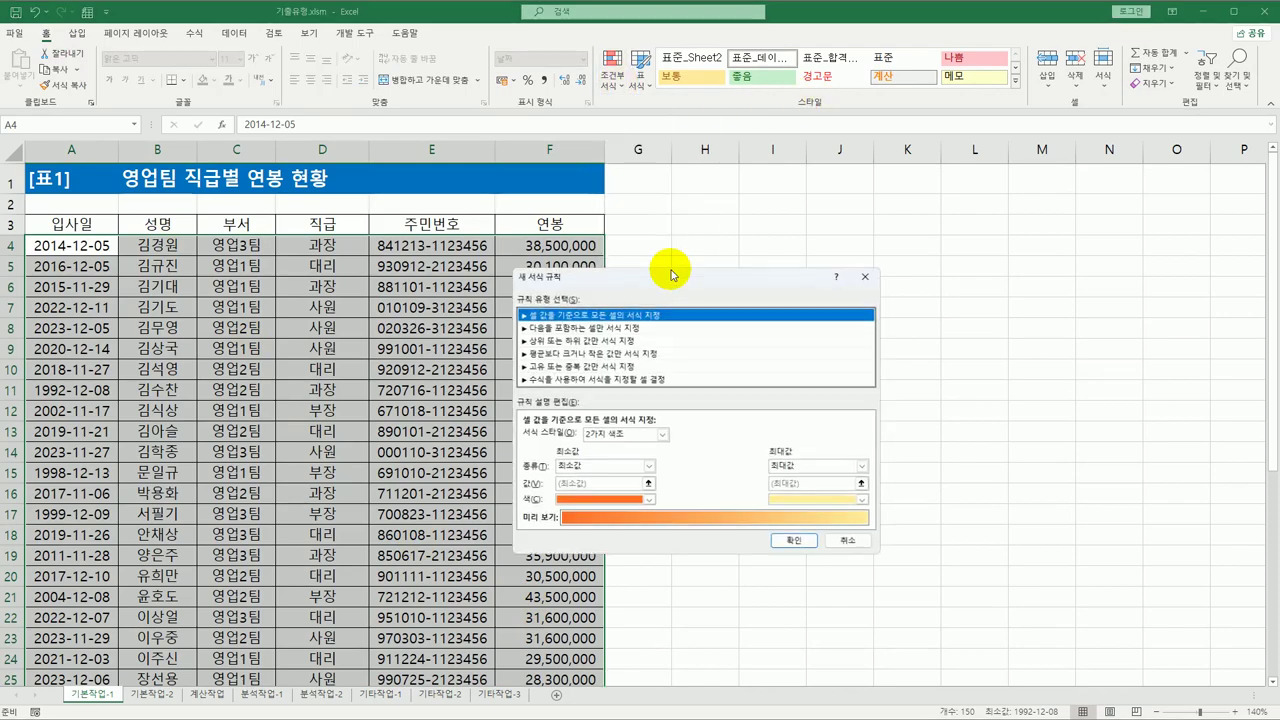
drag(670, 272, 836, 232)
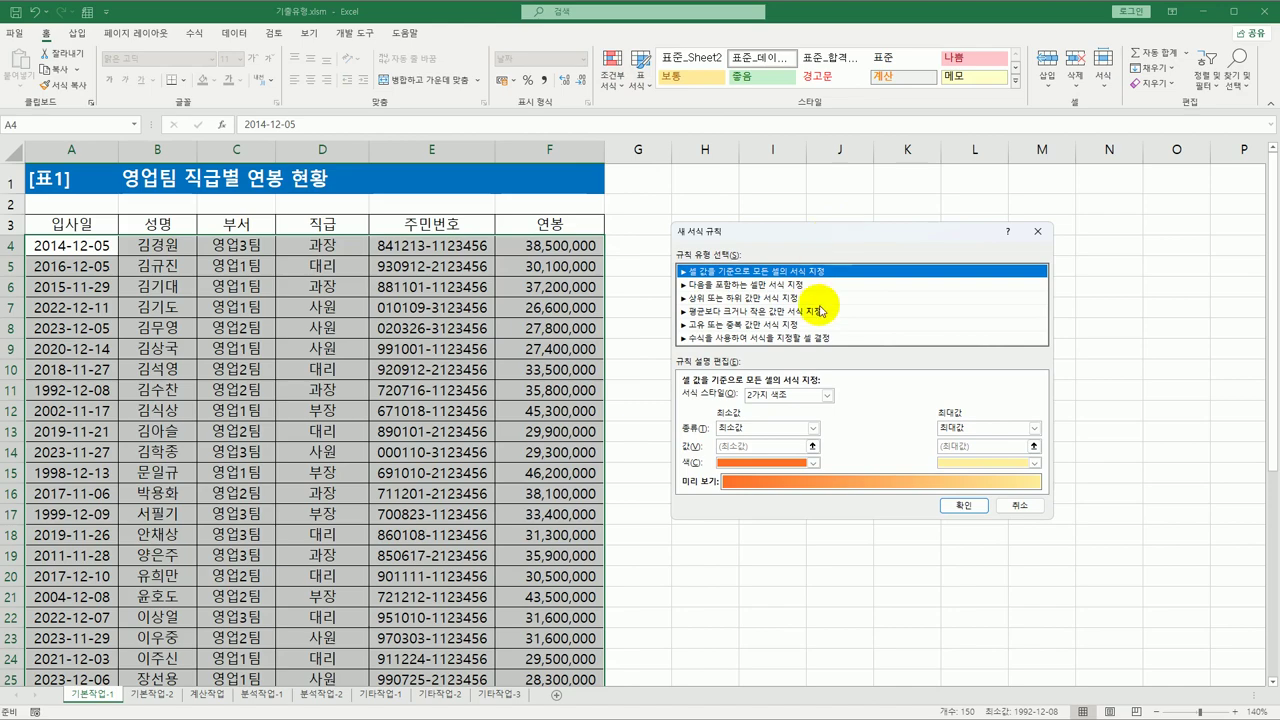
click(811, 340)
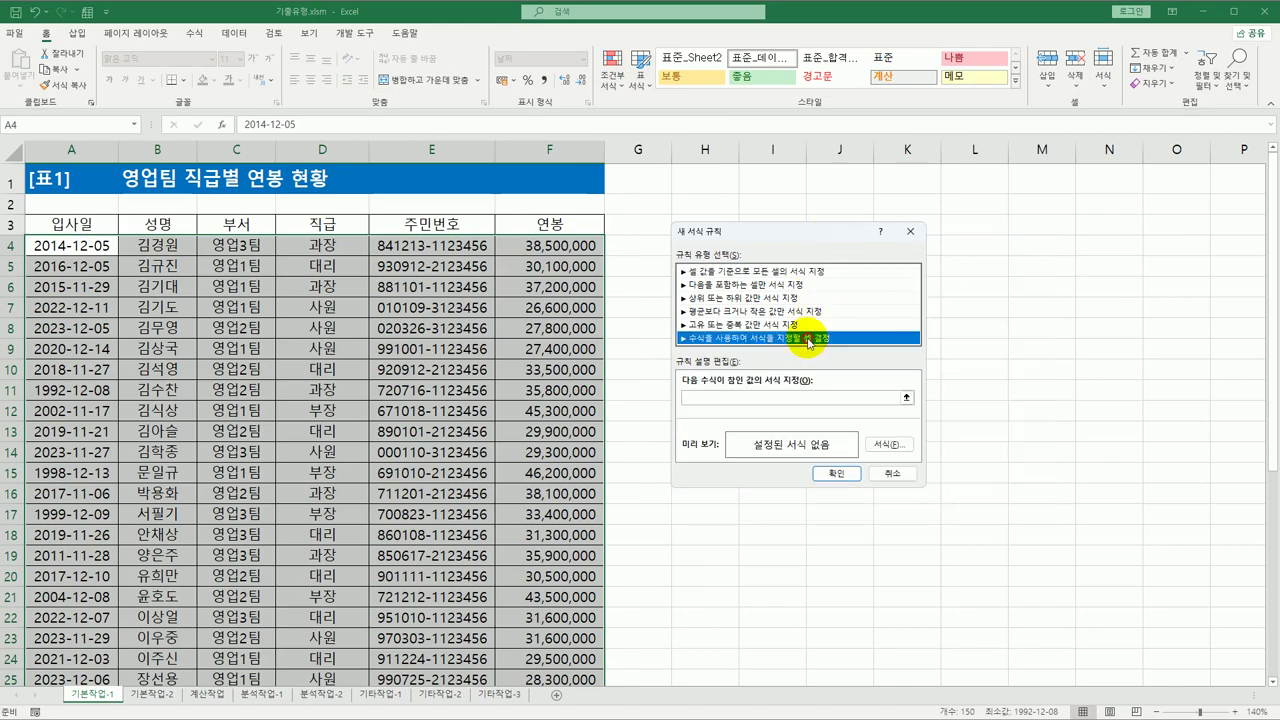
- Enter the rule formula's first condition, =($F4=max($F$4:$F$28)), with only the column locked in F4
click(770, 396)
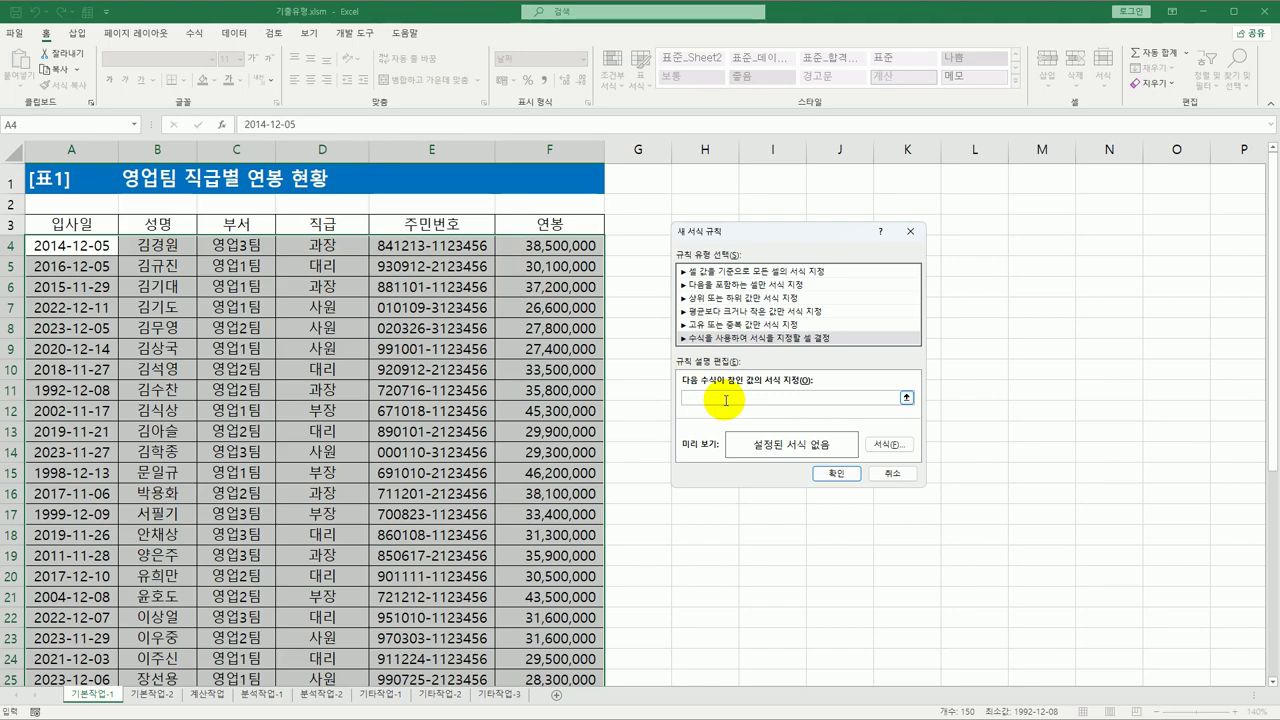
text(=)
text(()
click(548, 250)
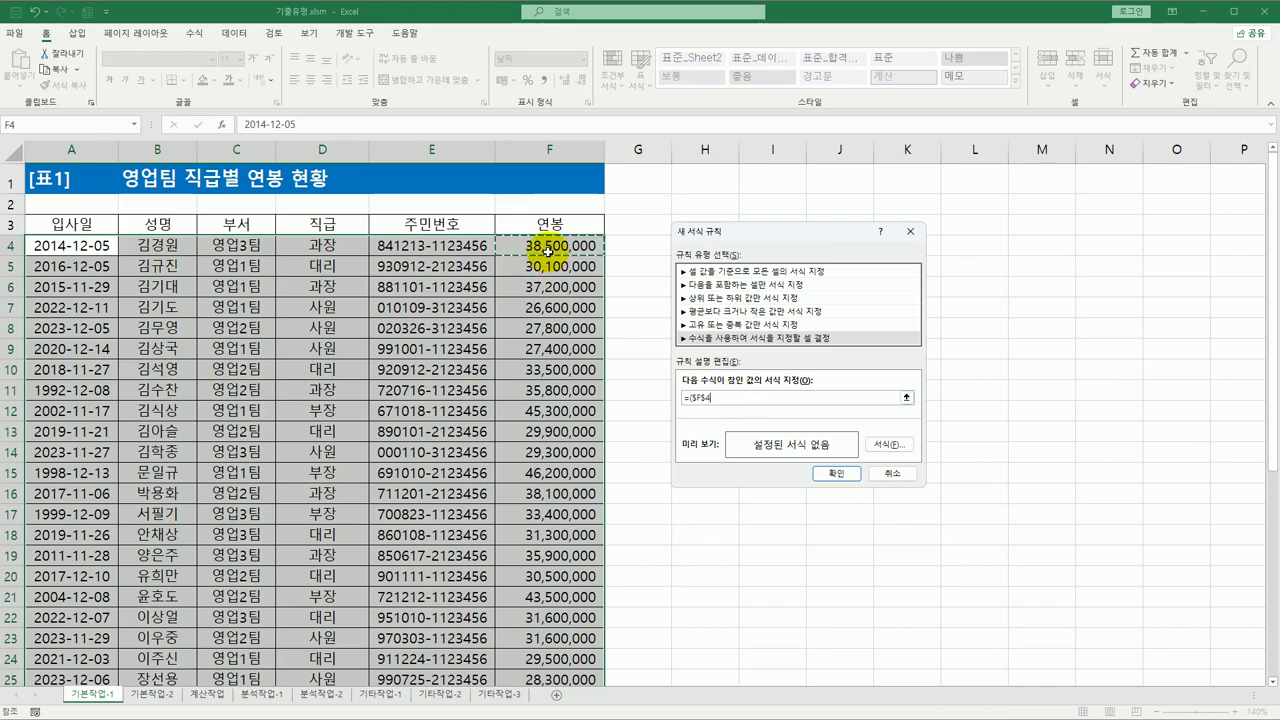
key(F4)
key(F4)
text(=max()
drag(548, 250, 546, 657)
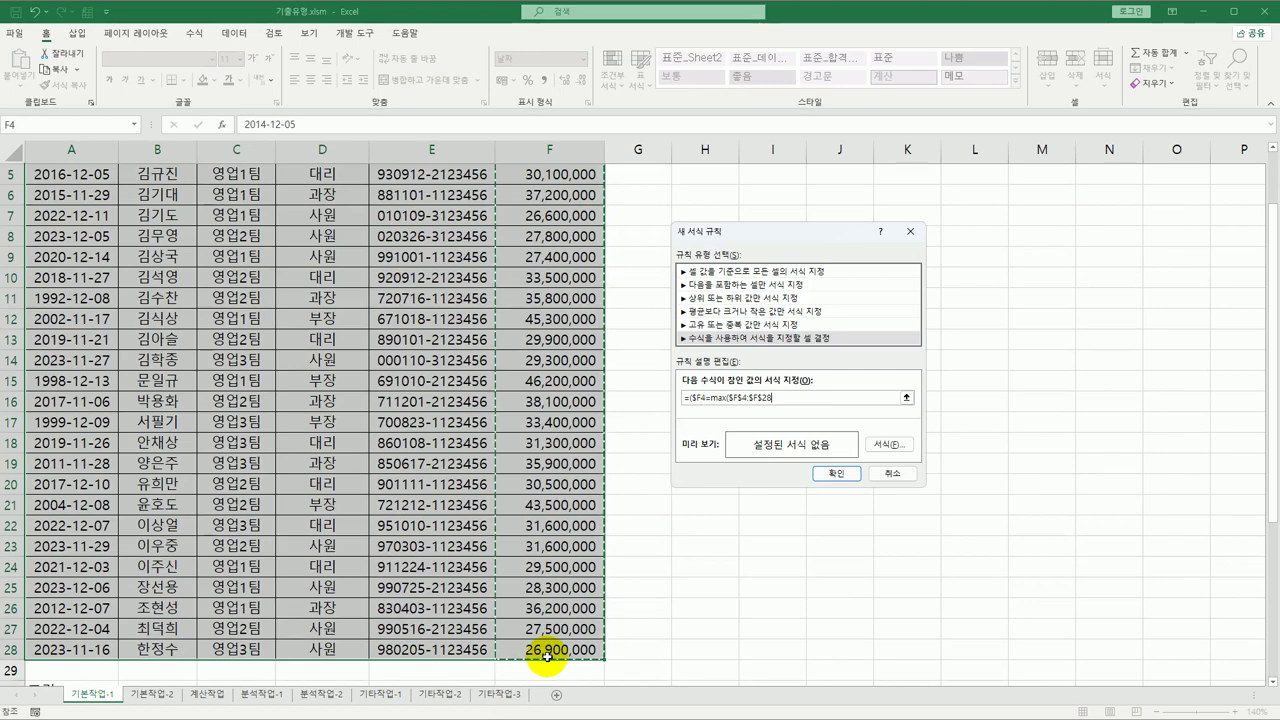
text())
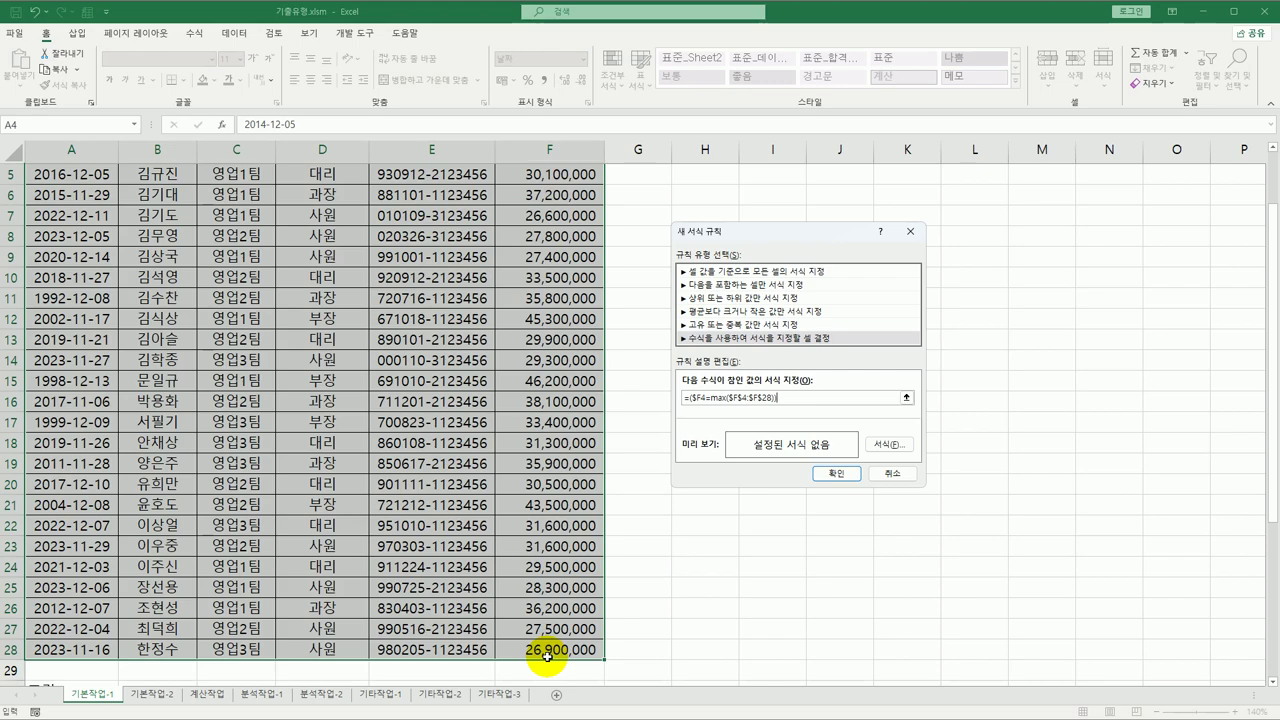
- Extend the rule formula with the OR condition +($F4=min($F$4:$F$28)) for the lowest salary
text(+)
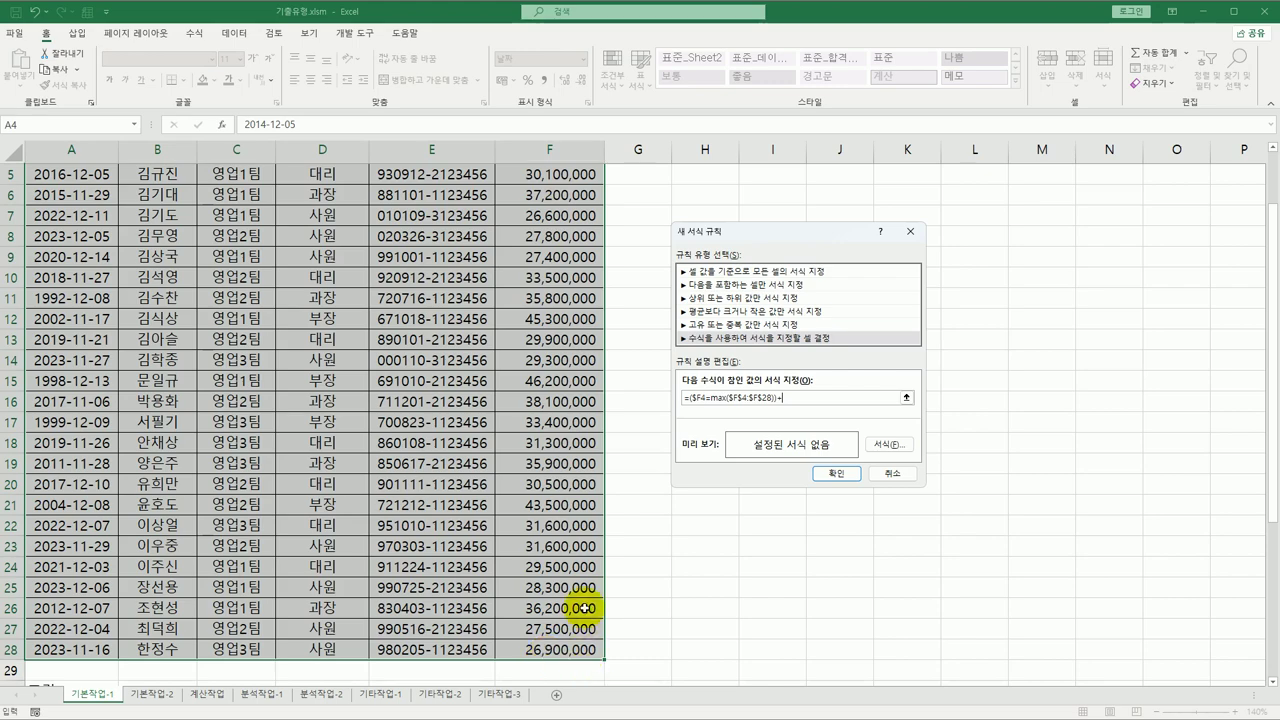
text(()
scroll(595, 456, up, 2)
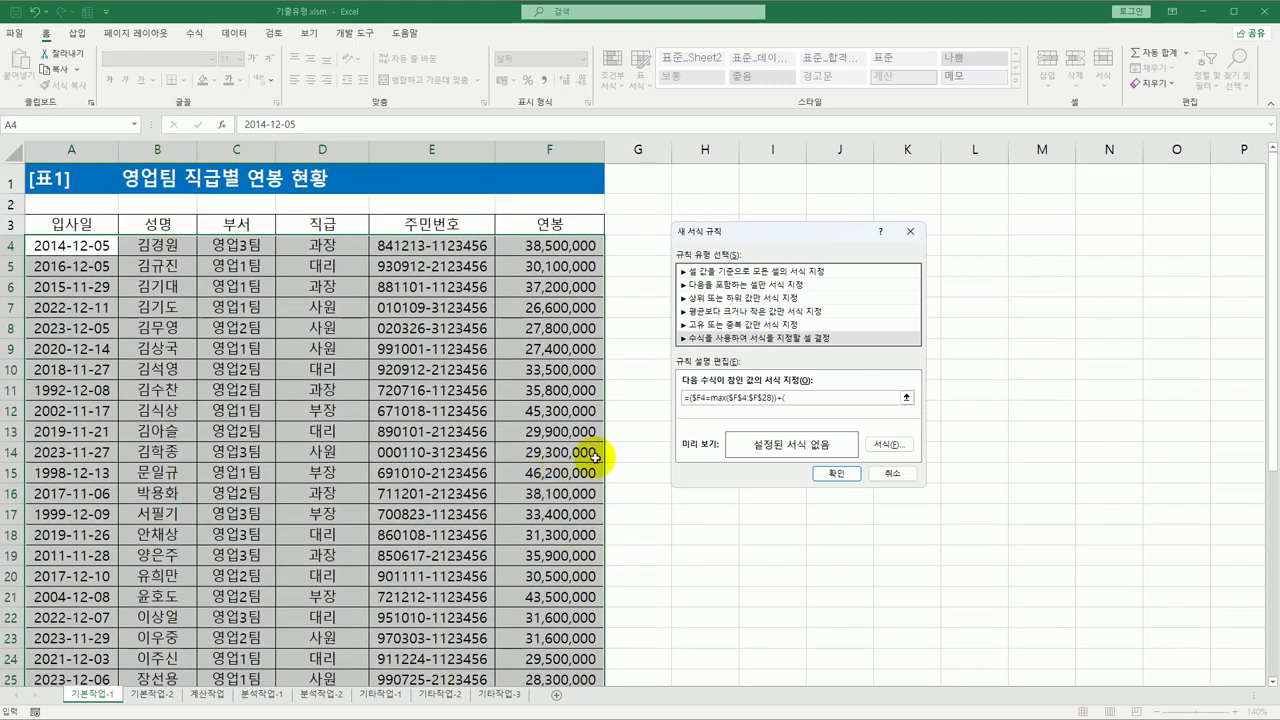
click(563, 245)
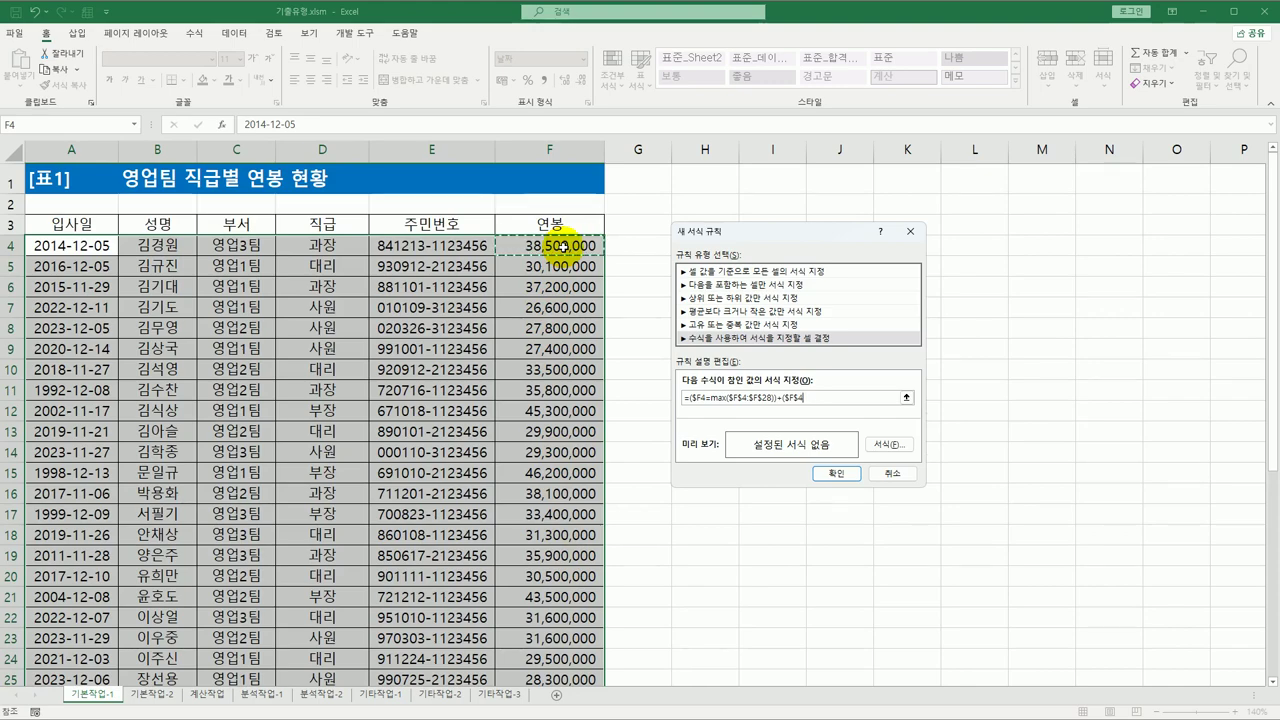
key(F4)
key(F4)
text(=min($F)
drag(563, 245, 546, 652)
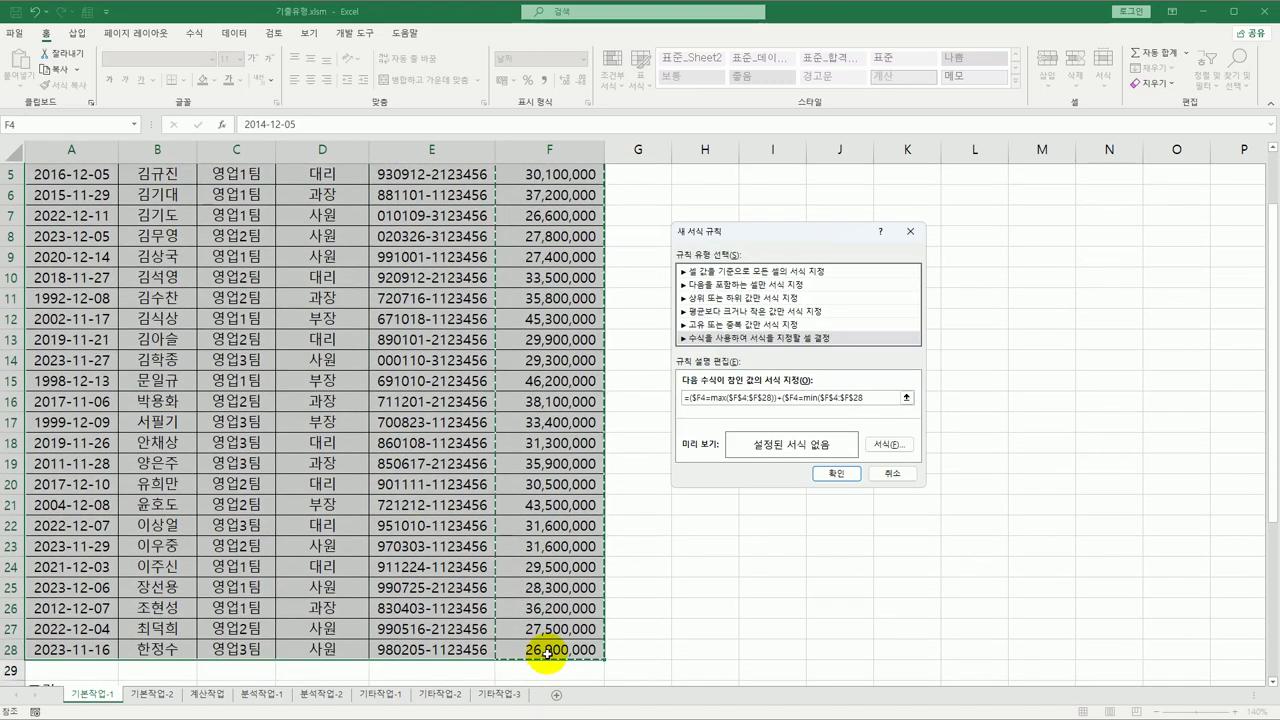
text())
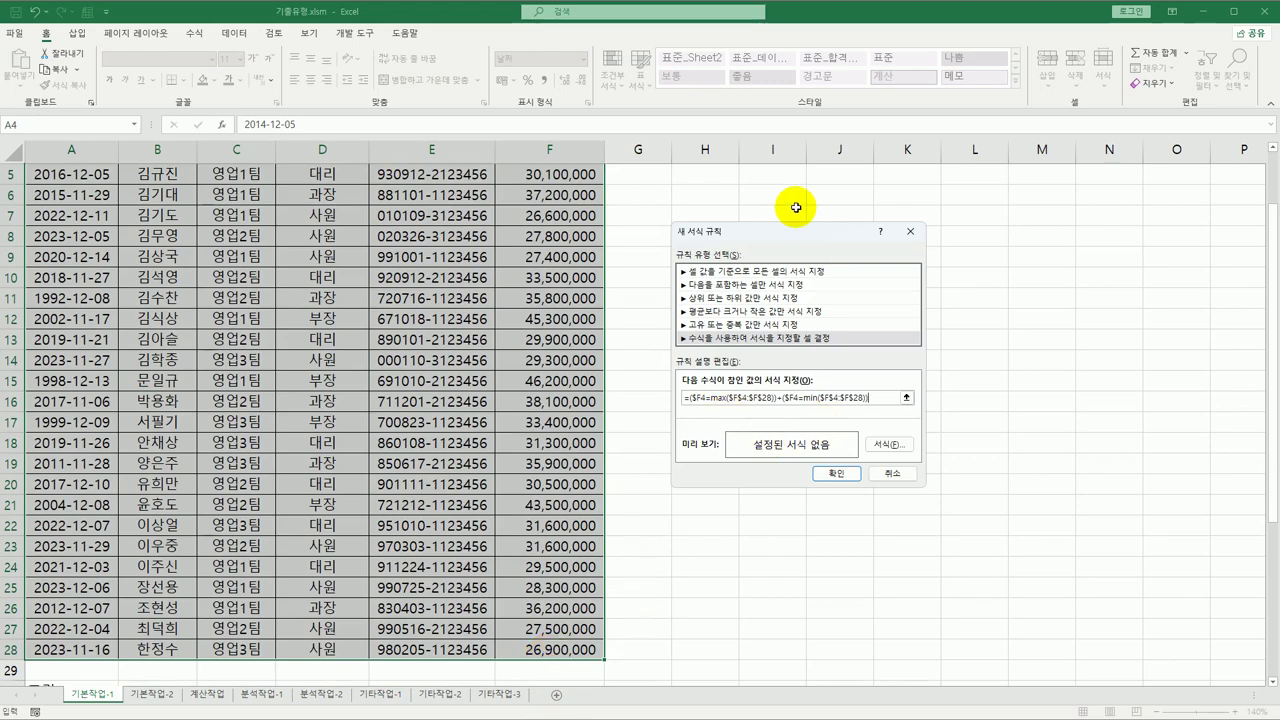
- Set the rule's font format to 굵은 기울임꼴 (bold italic) in standard red
drag(782, 240, 522, 192)
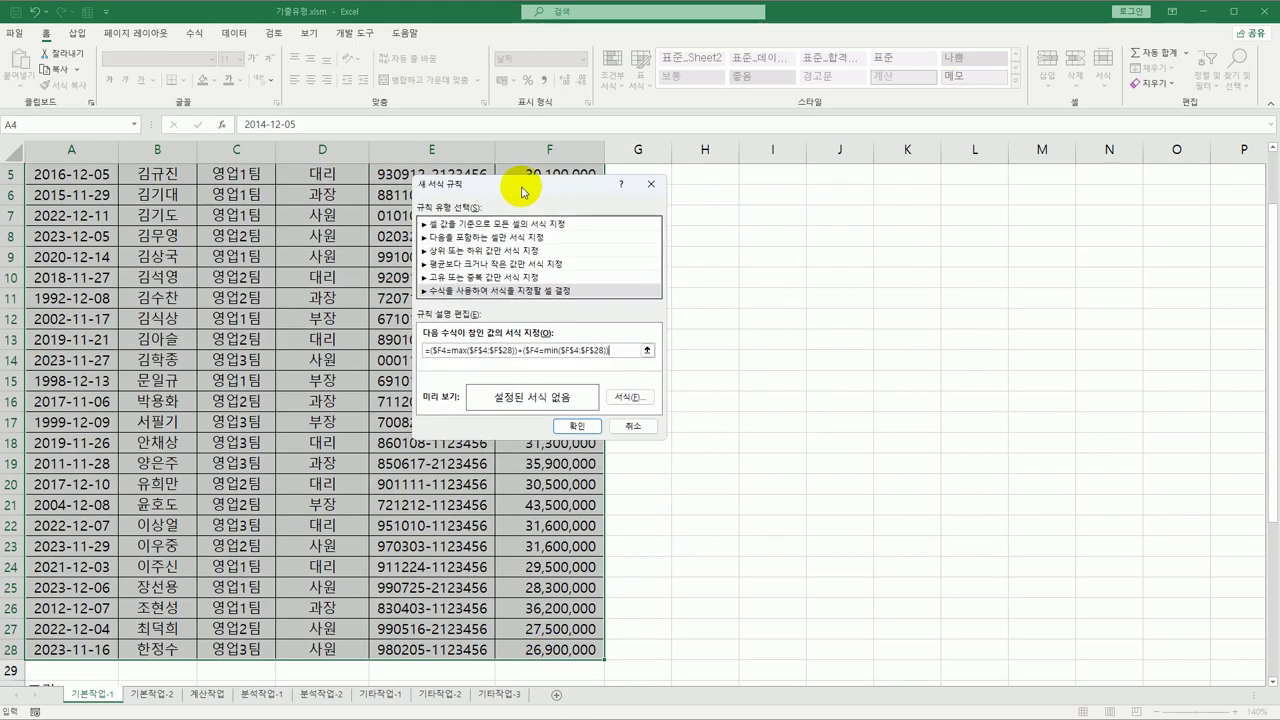
click(645, 400)
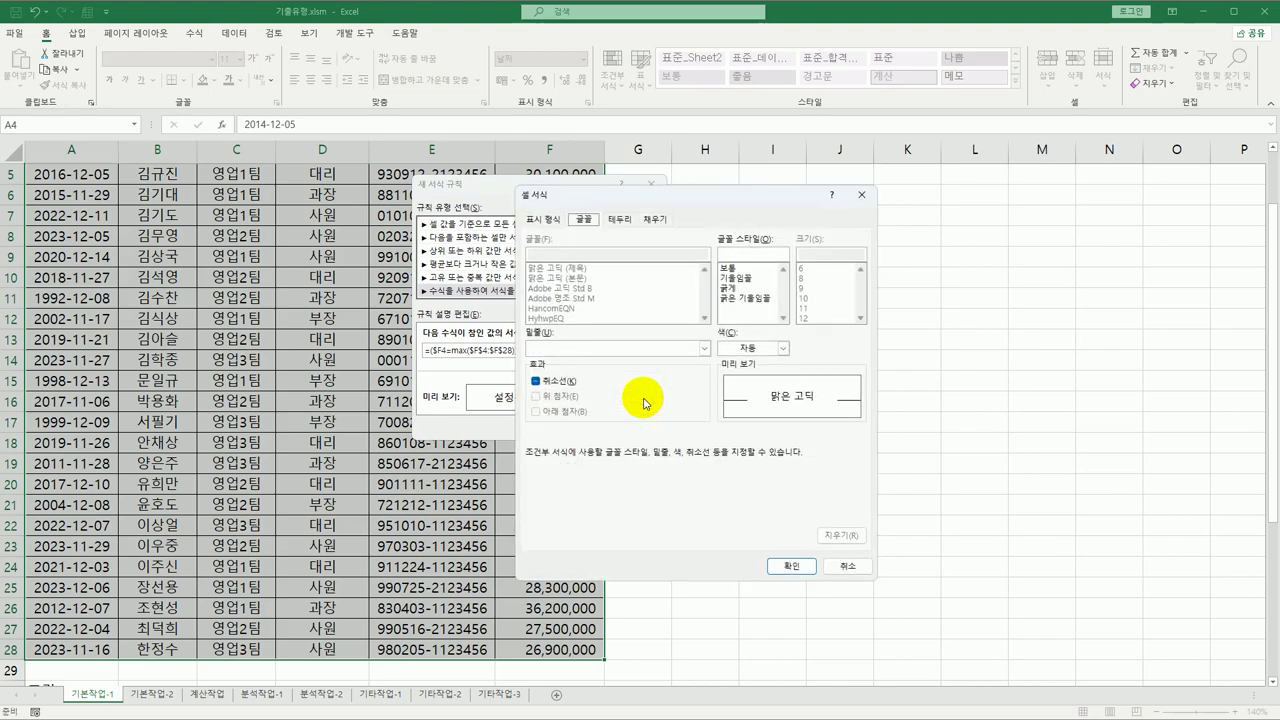
click(738, 299)
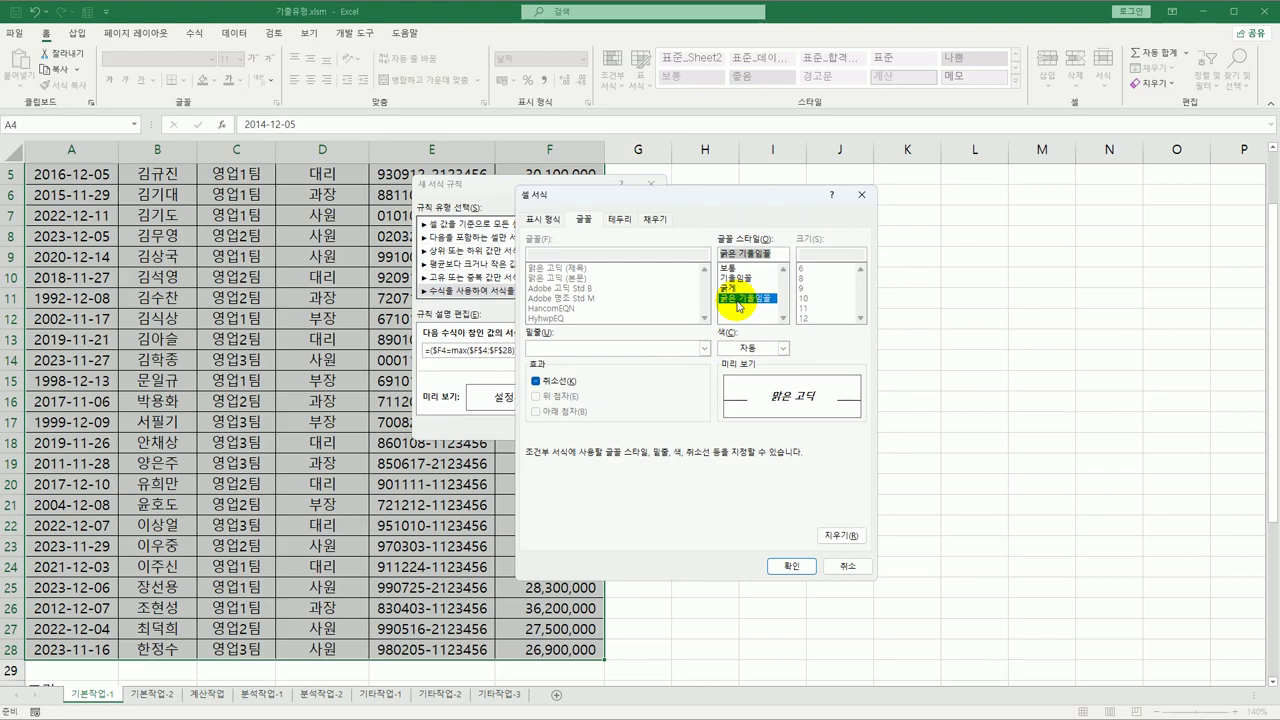
click(783, 348)
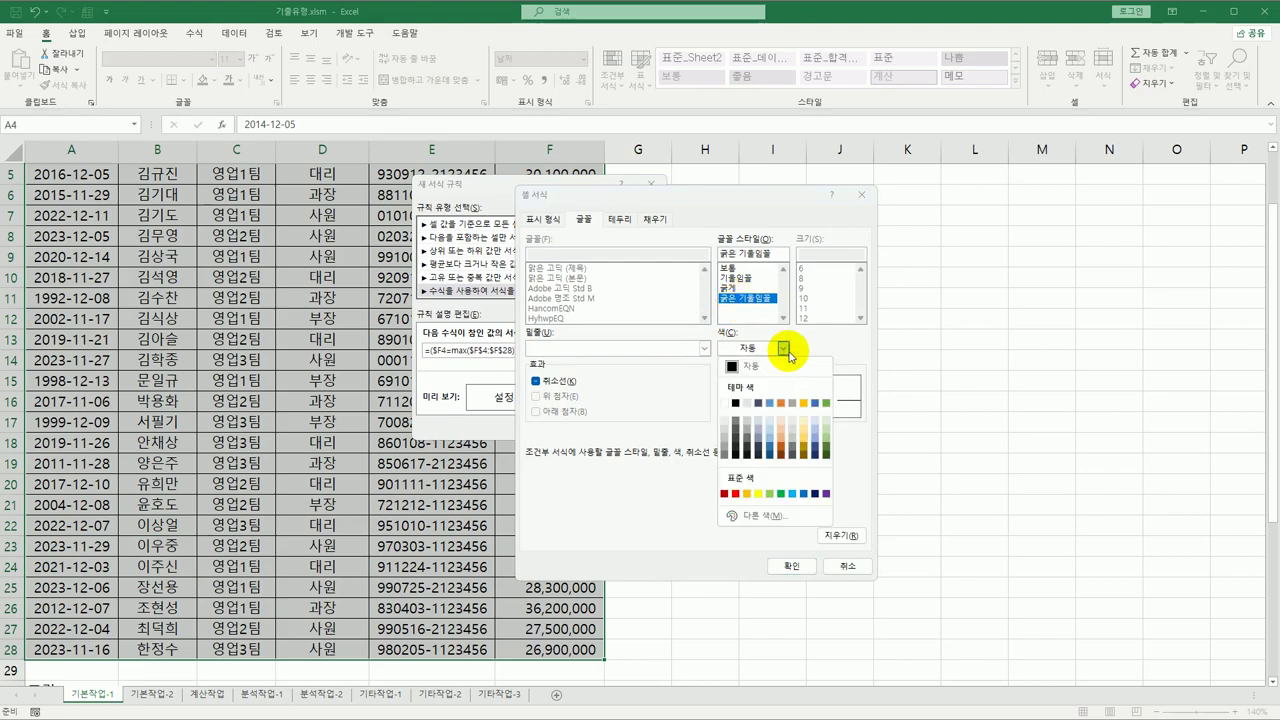
click(735, 494)
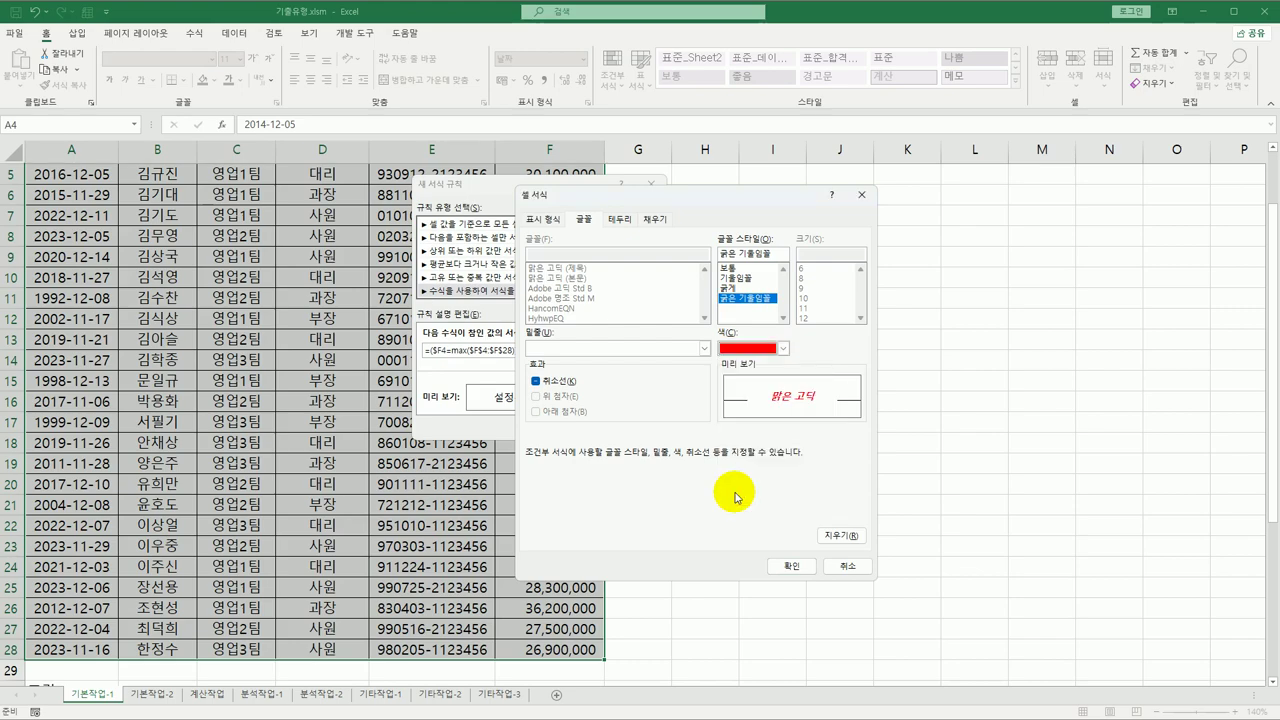
click(782, 565)
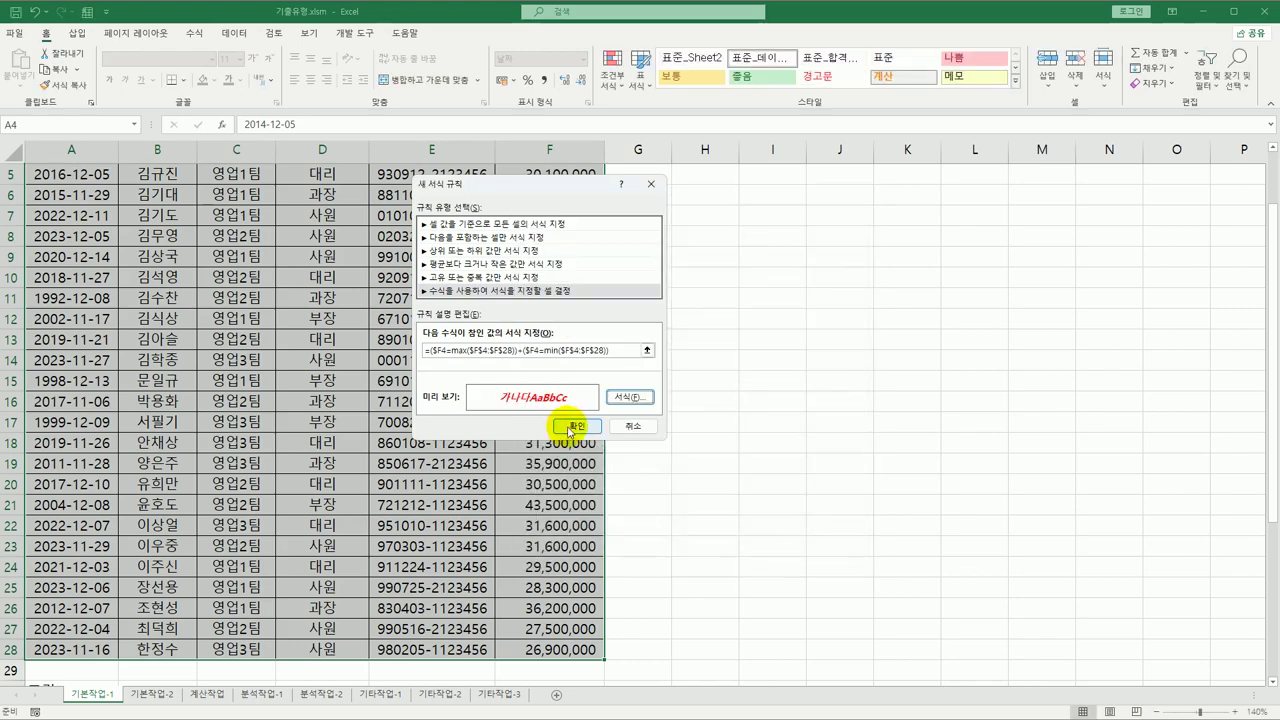
- Apply the conditional formatting rule to the salary table and check the formatted rows
click(569, 426)
scroll(657, 414, up, 2)
click(581, 308)
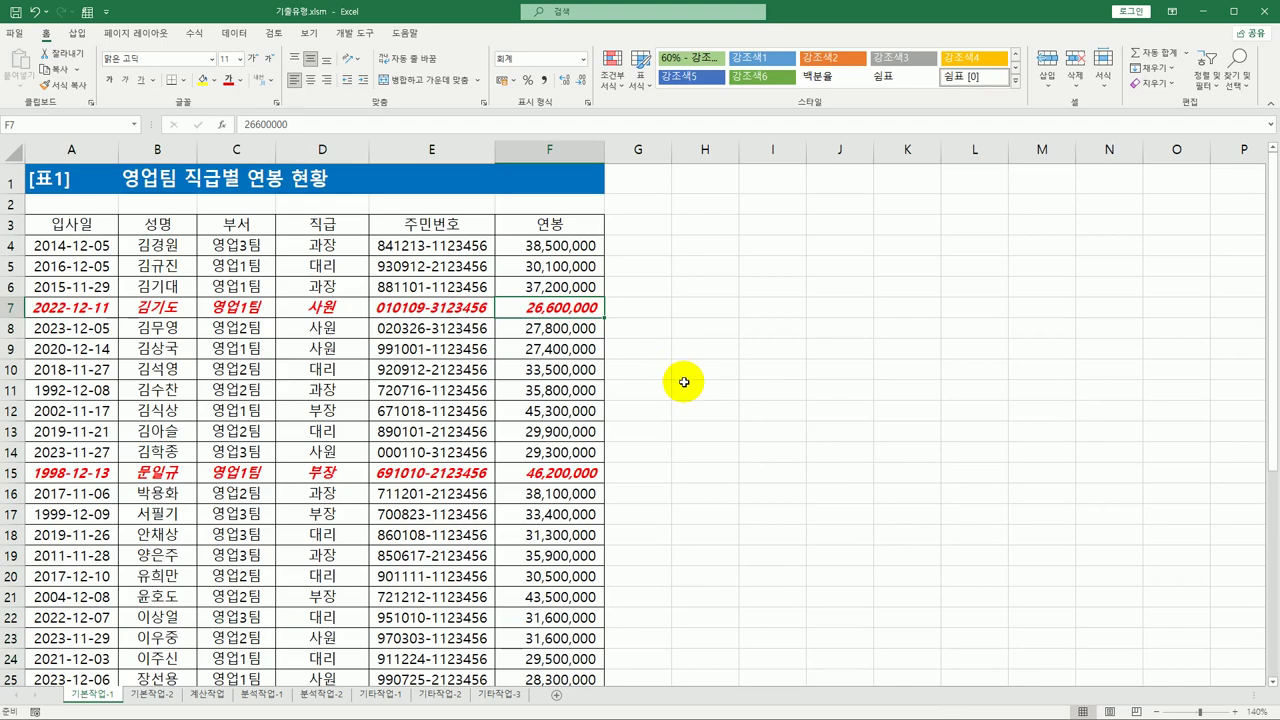
click(720, 483)
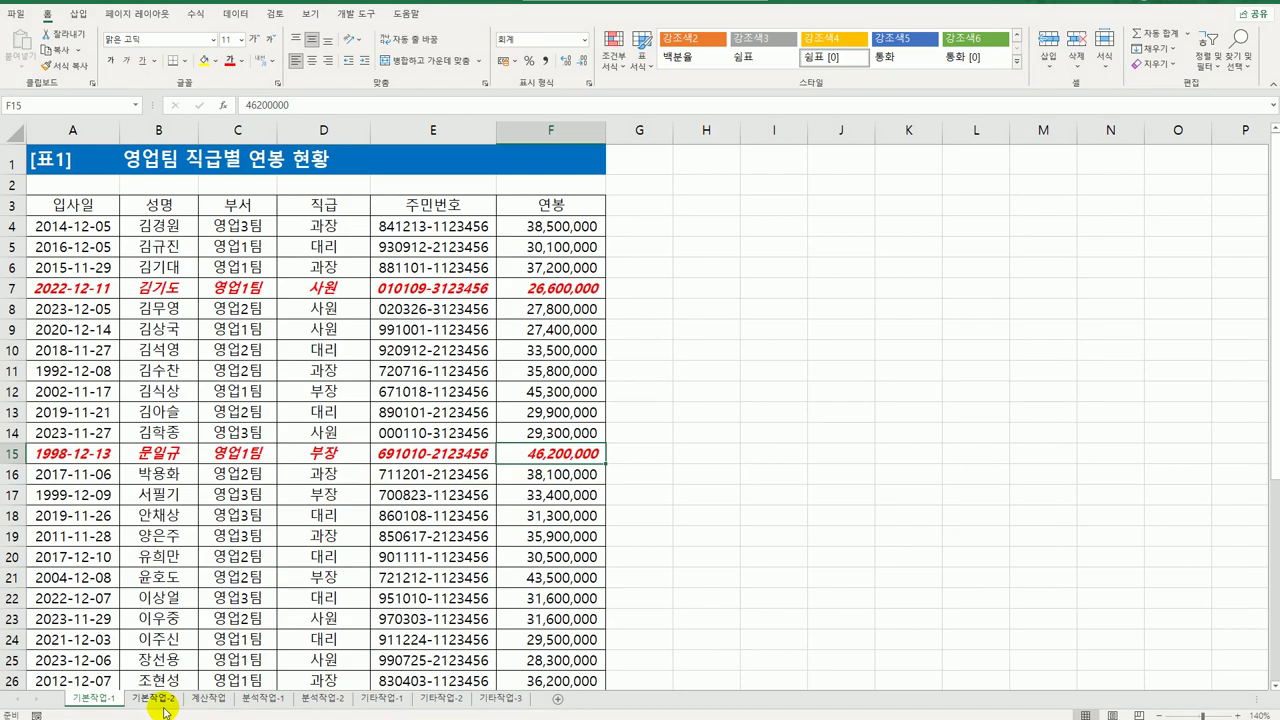
- Set A1:F28 on the 기본작업-2 sheet as the print area
click(158, 693)
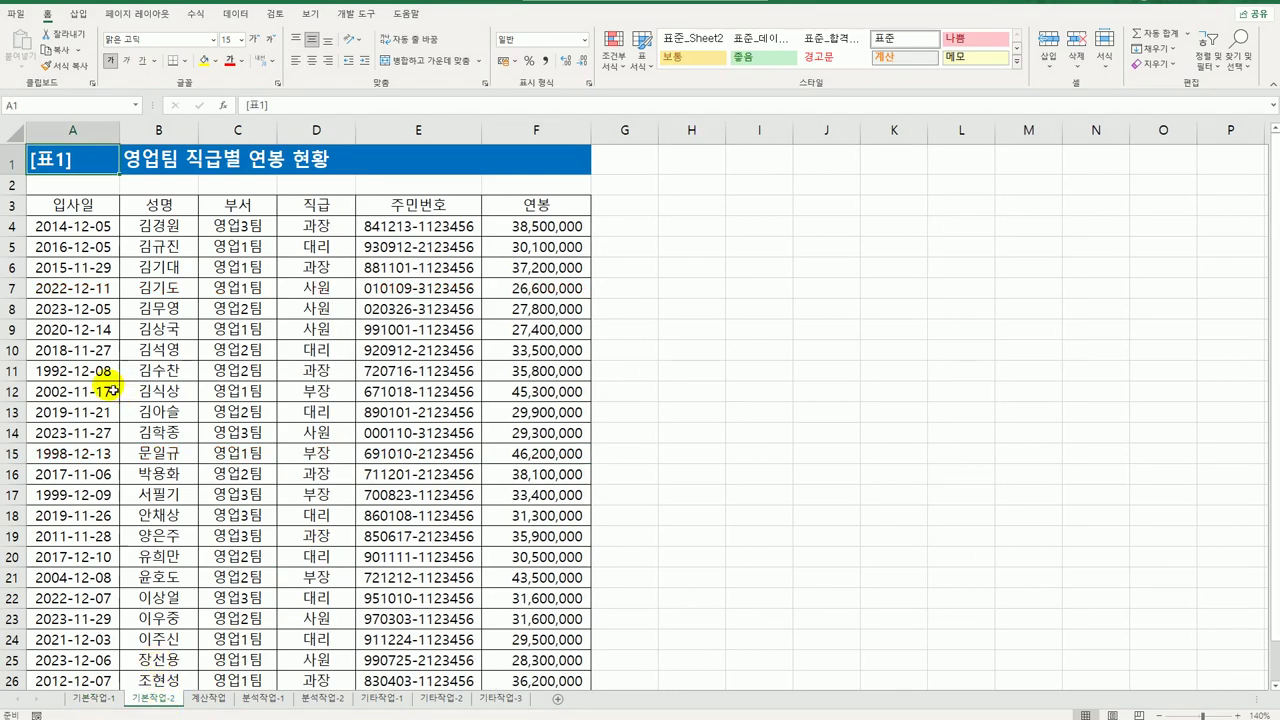
drag(100, 160, 547, 651)
scroll(547, 651, up, 1)
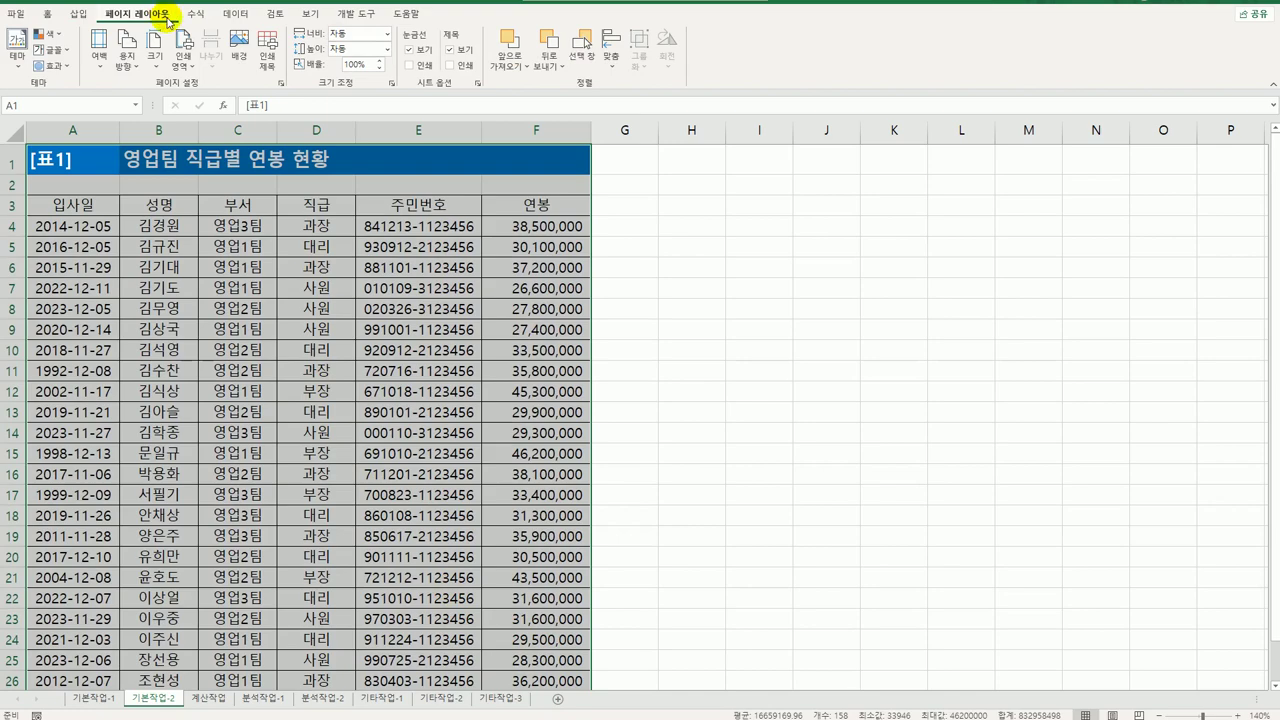
click(182, 56)
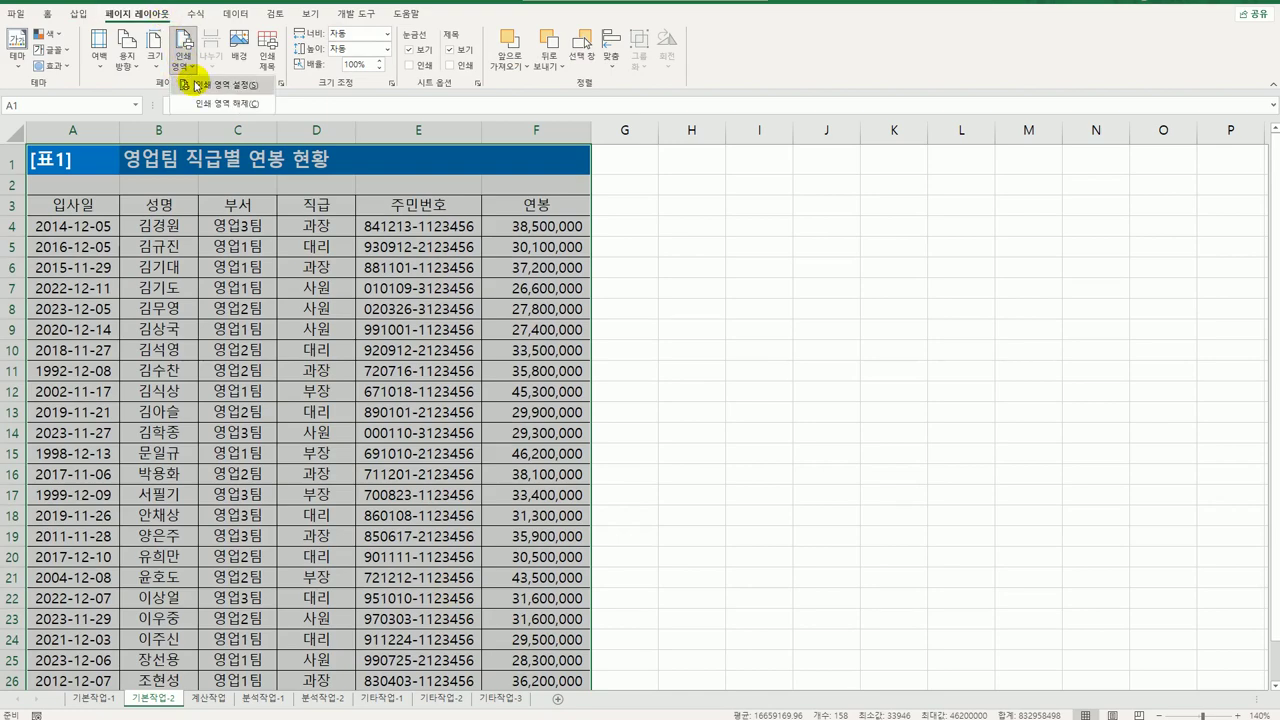
click(197, 85)
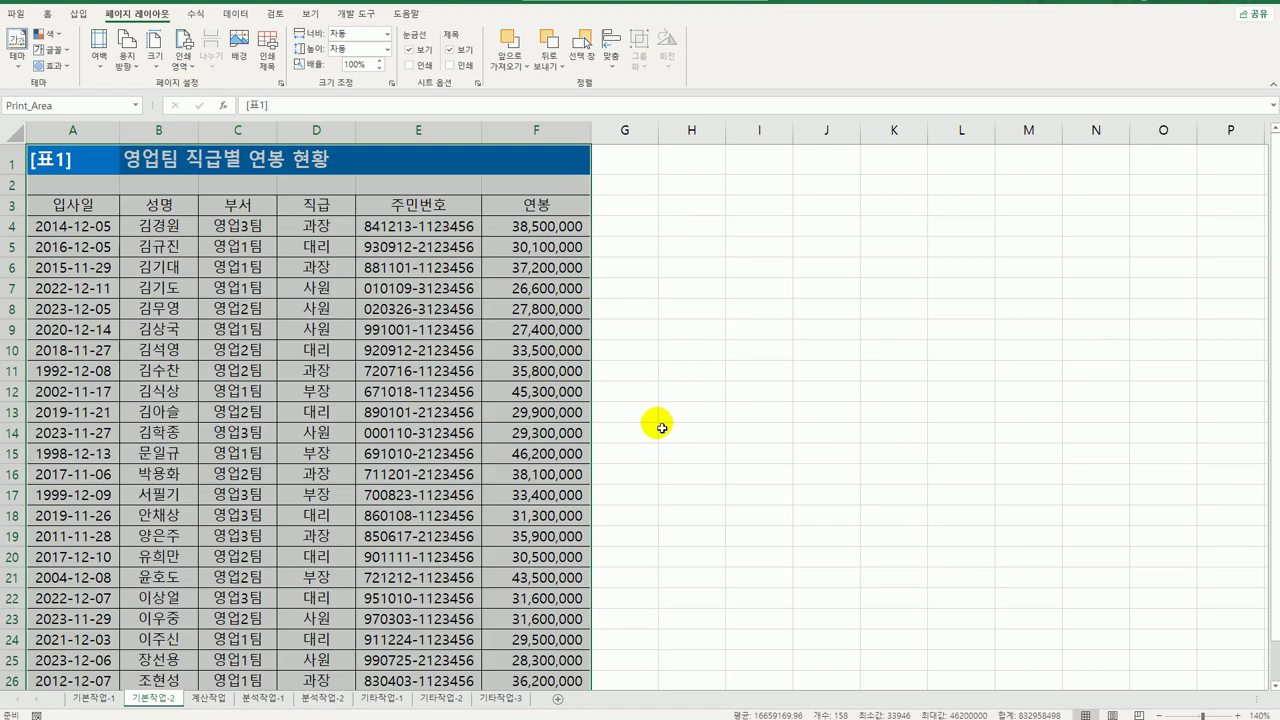
- Set the left and right page margins to 1 and center the page both horizontally and vertically
click(282, 85)
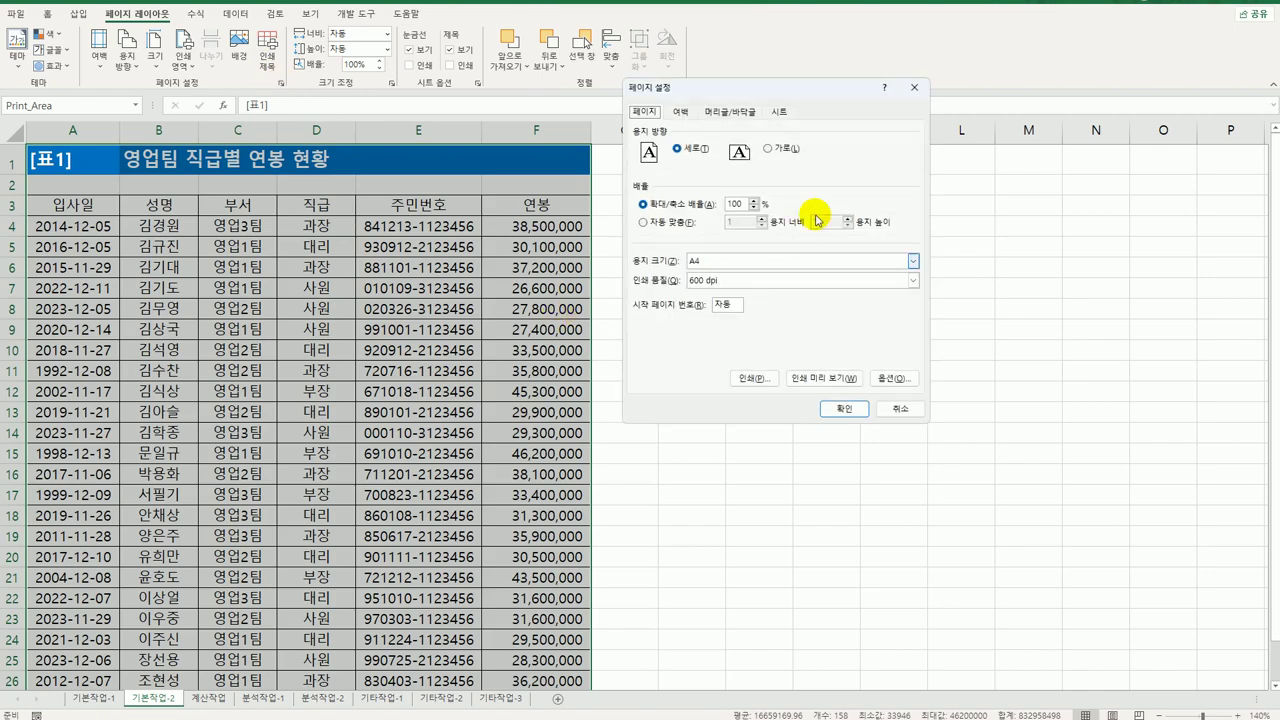
click(680, 112)
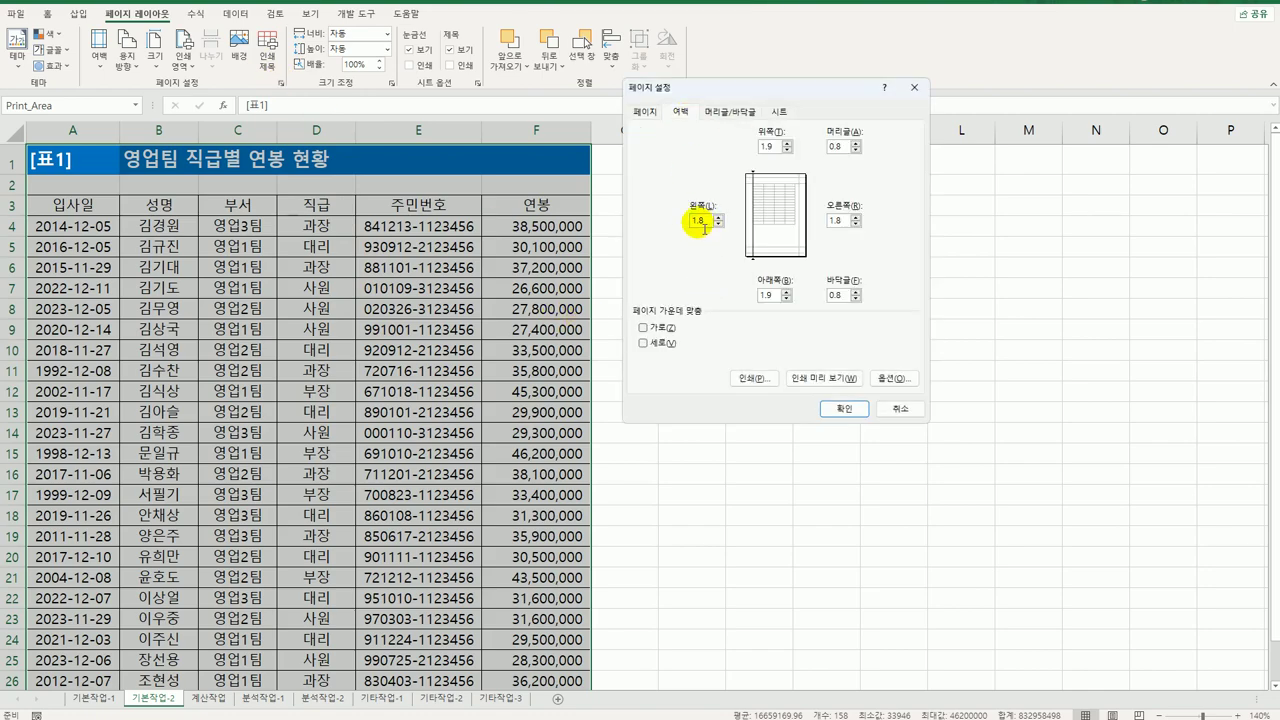
drag(714, 221, 686, 228)
text(1)
drag(829, 220, 846, 224)
text(1)
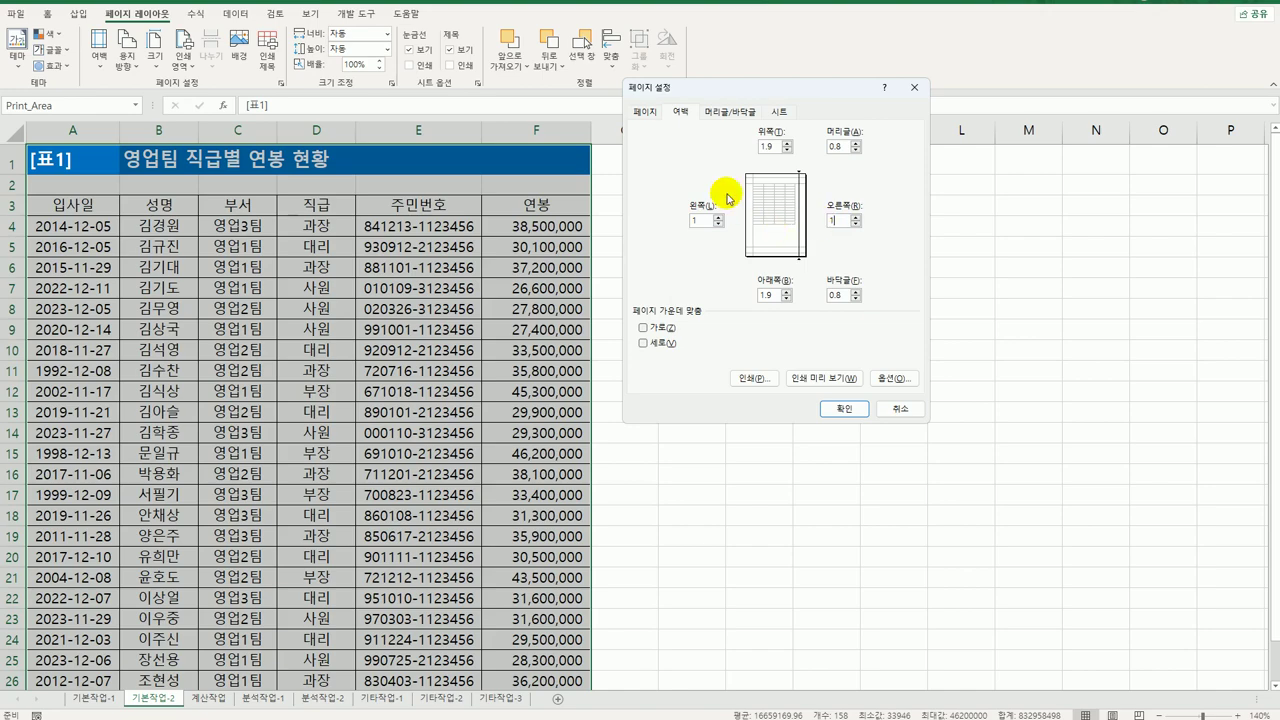
click(660, 328)
click(665, 344)
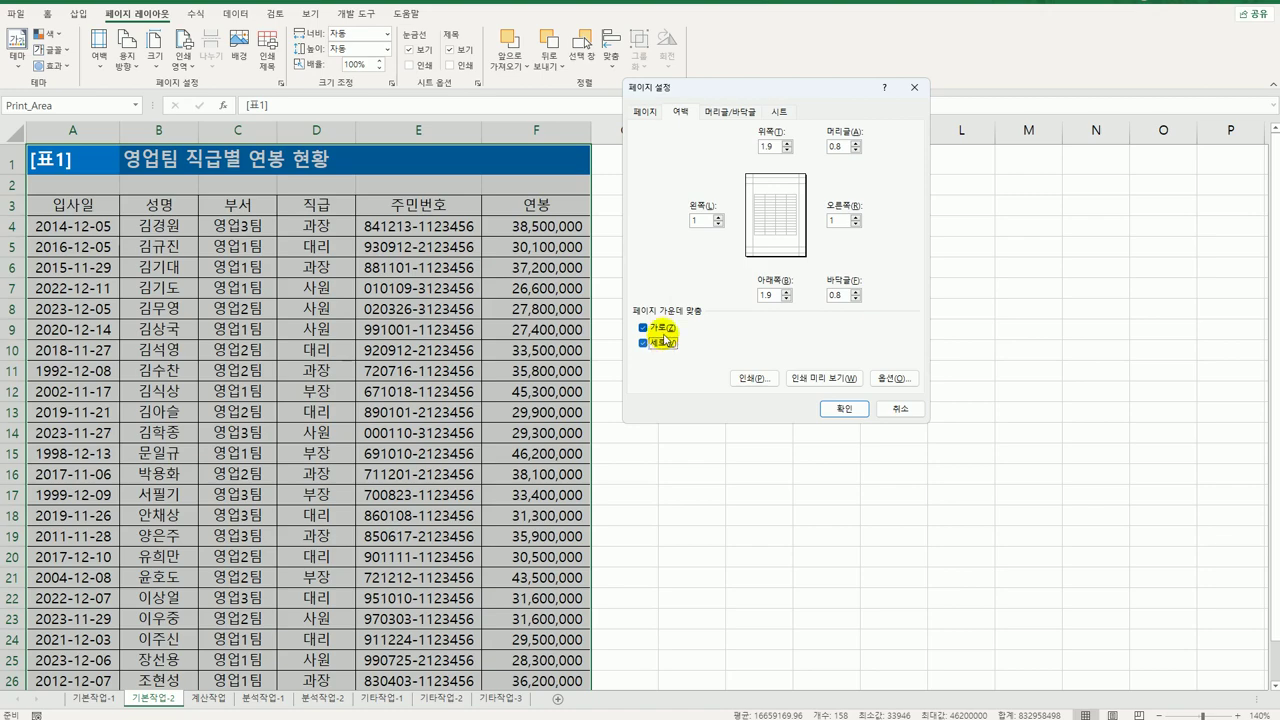
- Add a footer in the left section reading "인쇄 시간 :" followed by the current time field, and apply the page setup
click(718, 113)
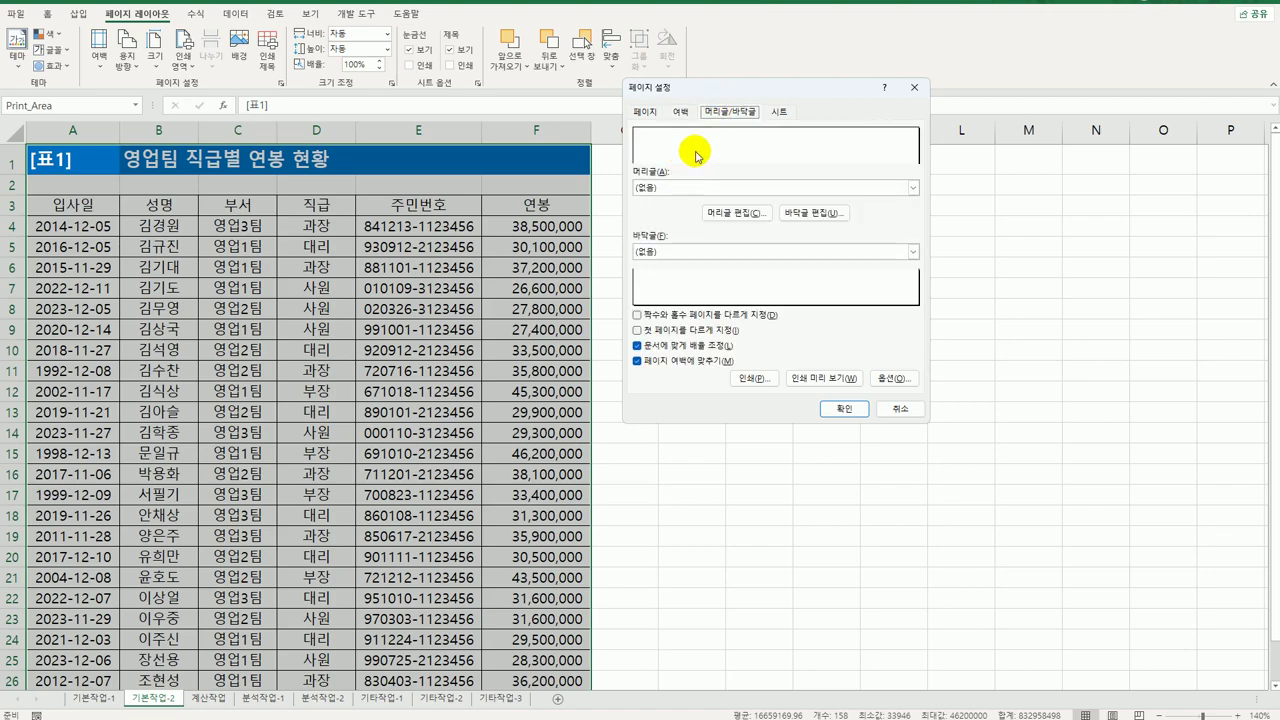
click(814, 213)
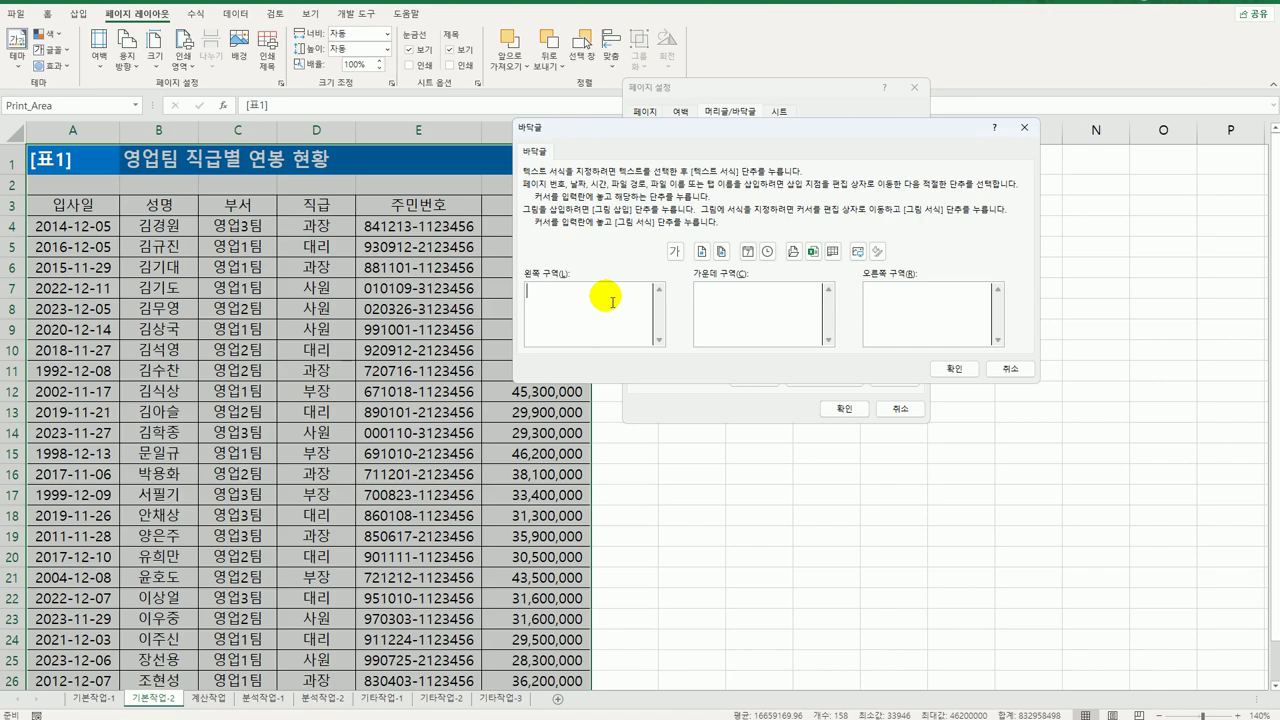
text(인쇄 시간 :)
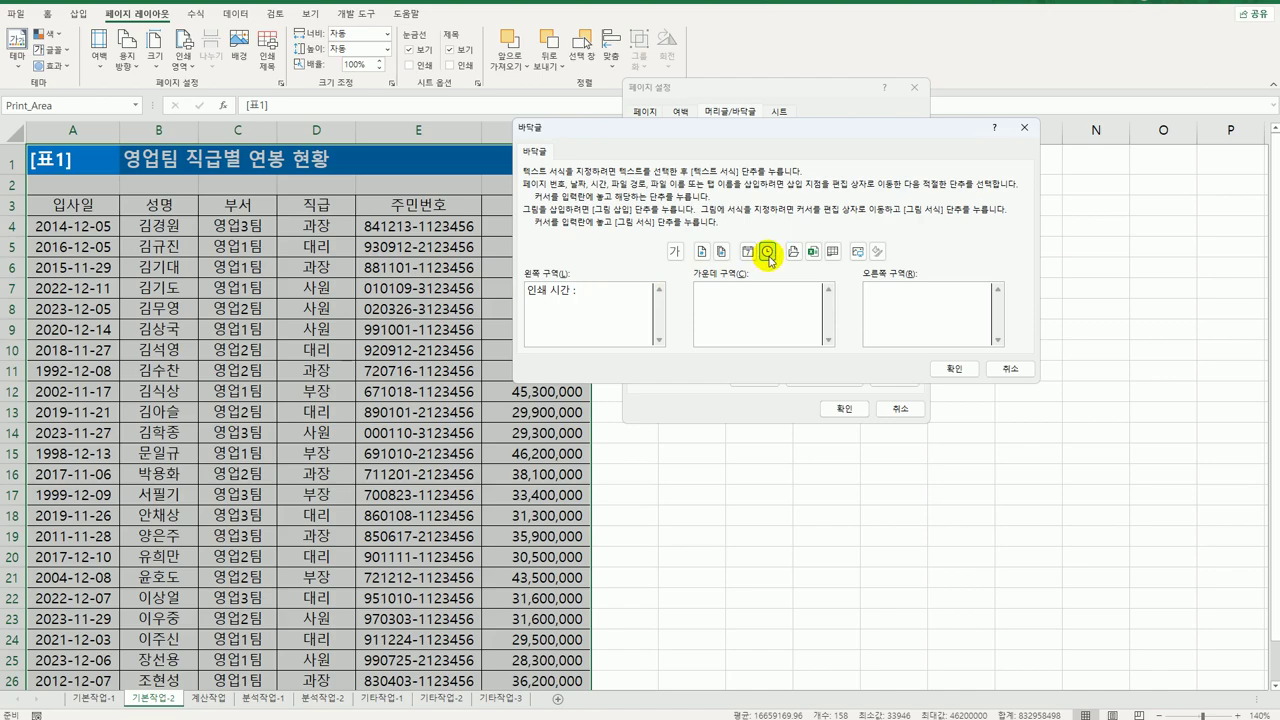
click(768, 252)
click(956, 370)
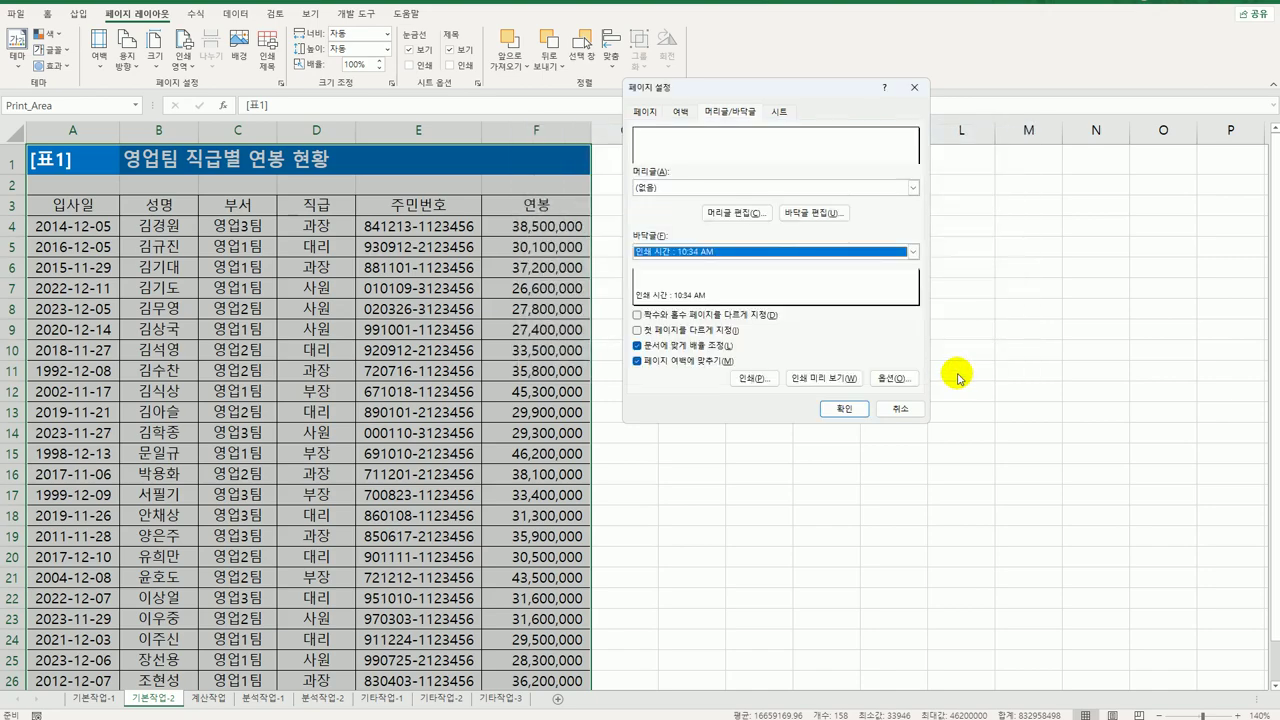
click(846, 410)
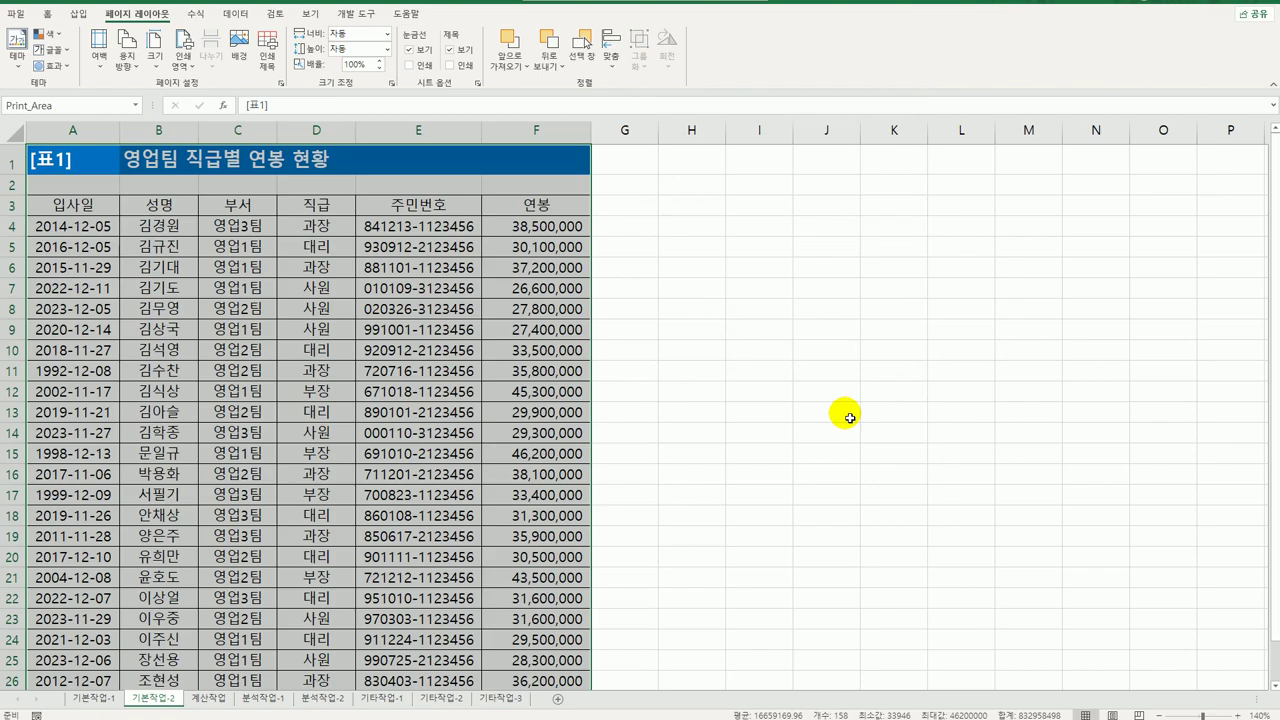
- Check the table's centering and the footer in the print preview, and return to the sheet
click(448, 225)
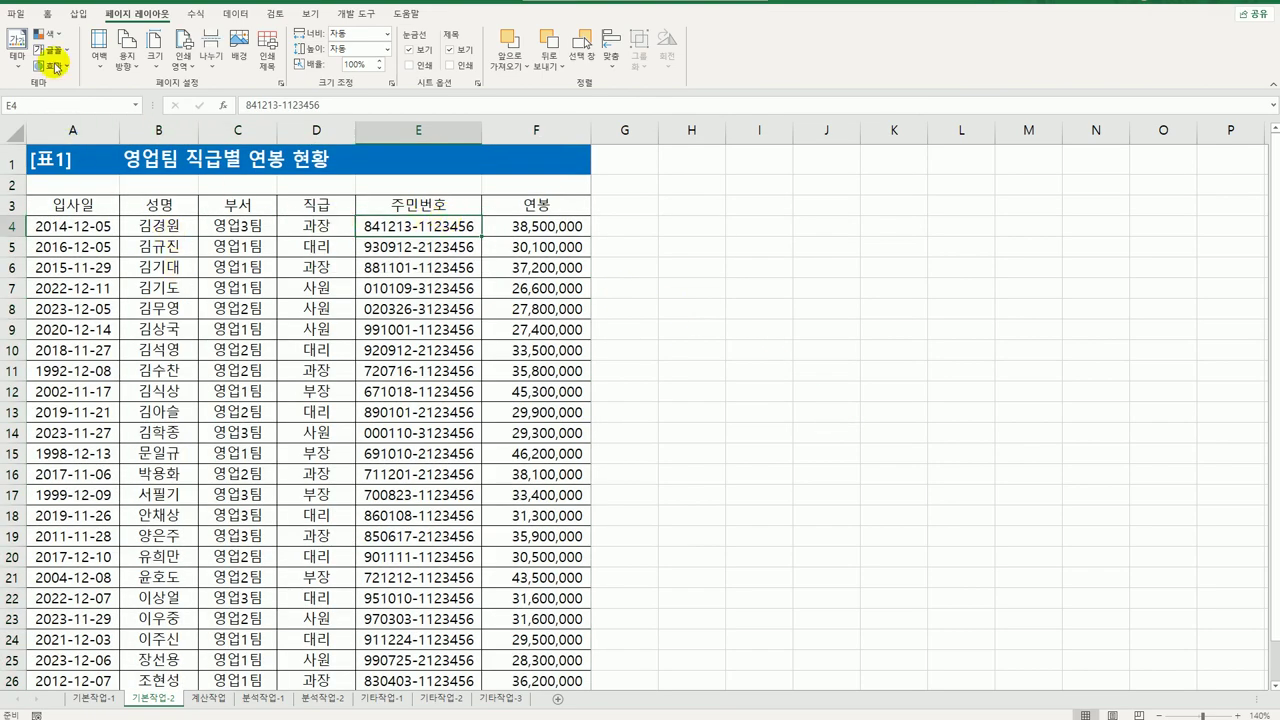
click(15, 14)
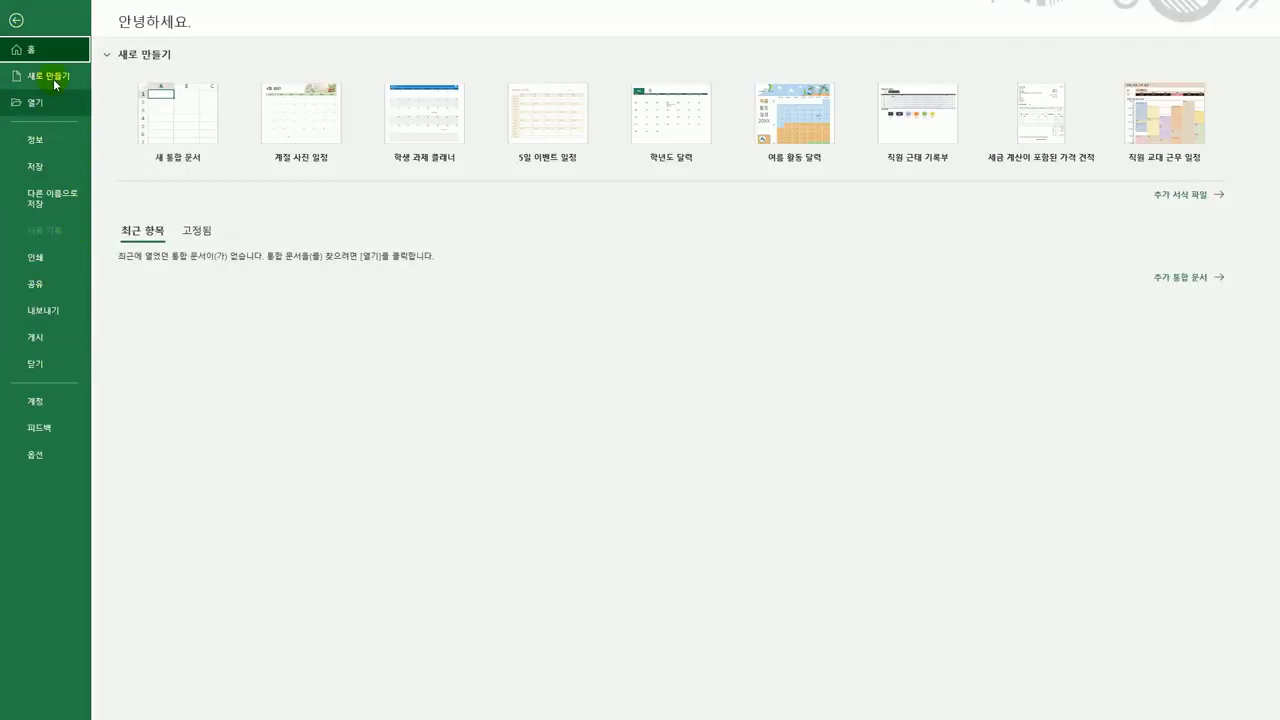
click(37, 258)
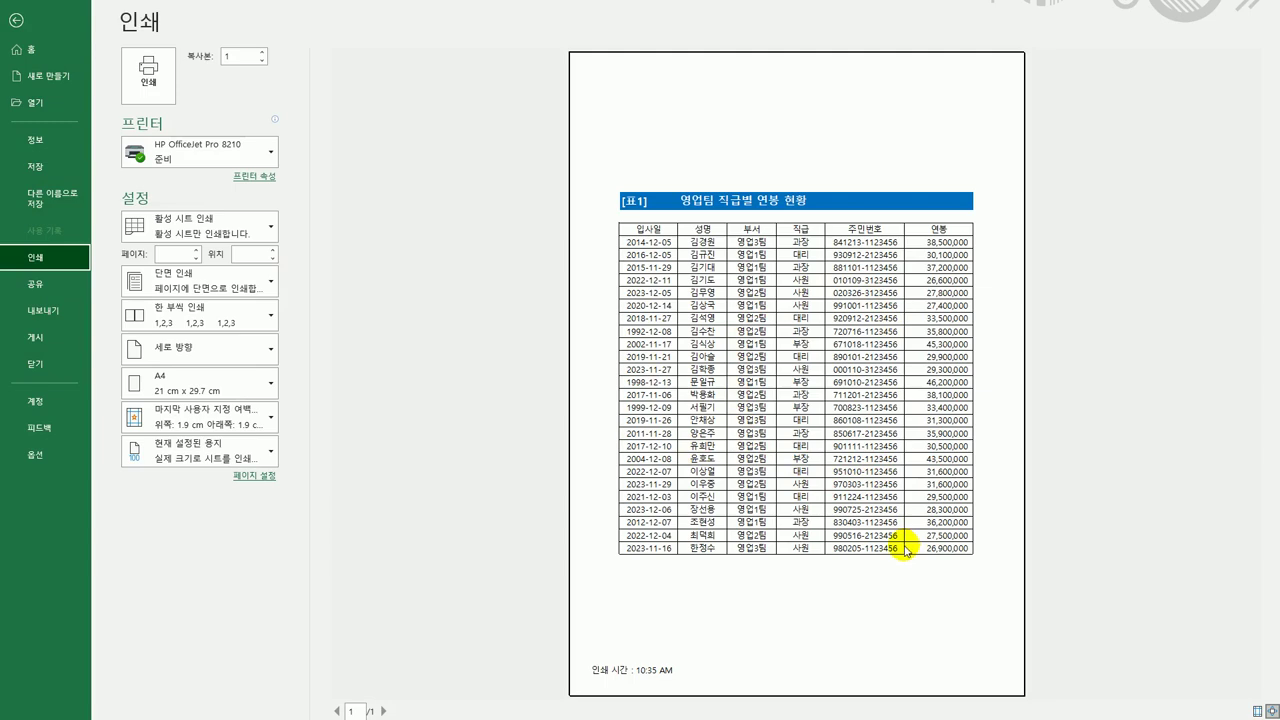
click(25, 28)
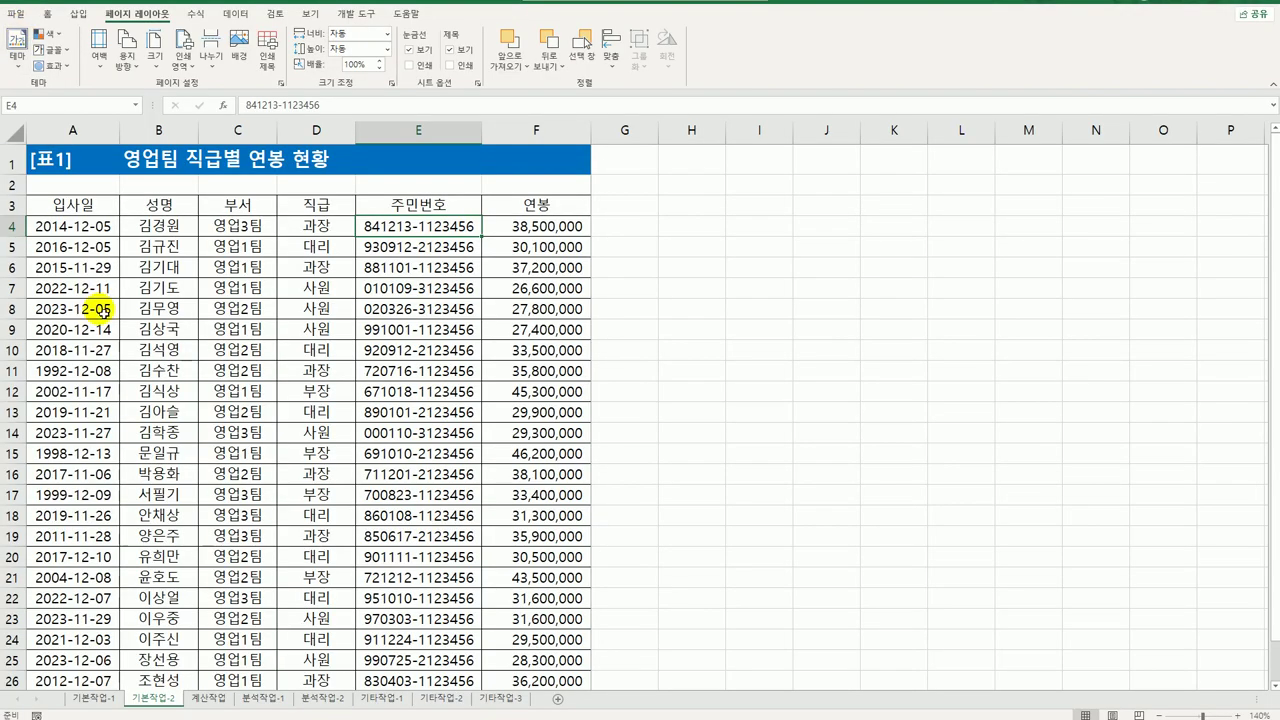
- On the 계산작업 sheet, begin the 주문방법 formula in E3 with =if(left(A3,1)="T","전화(",
click(224, 700)
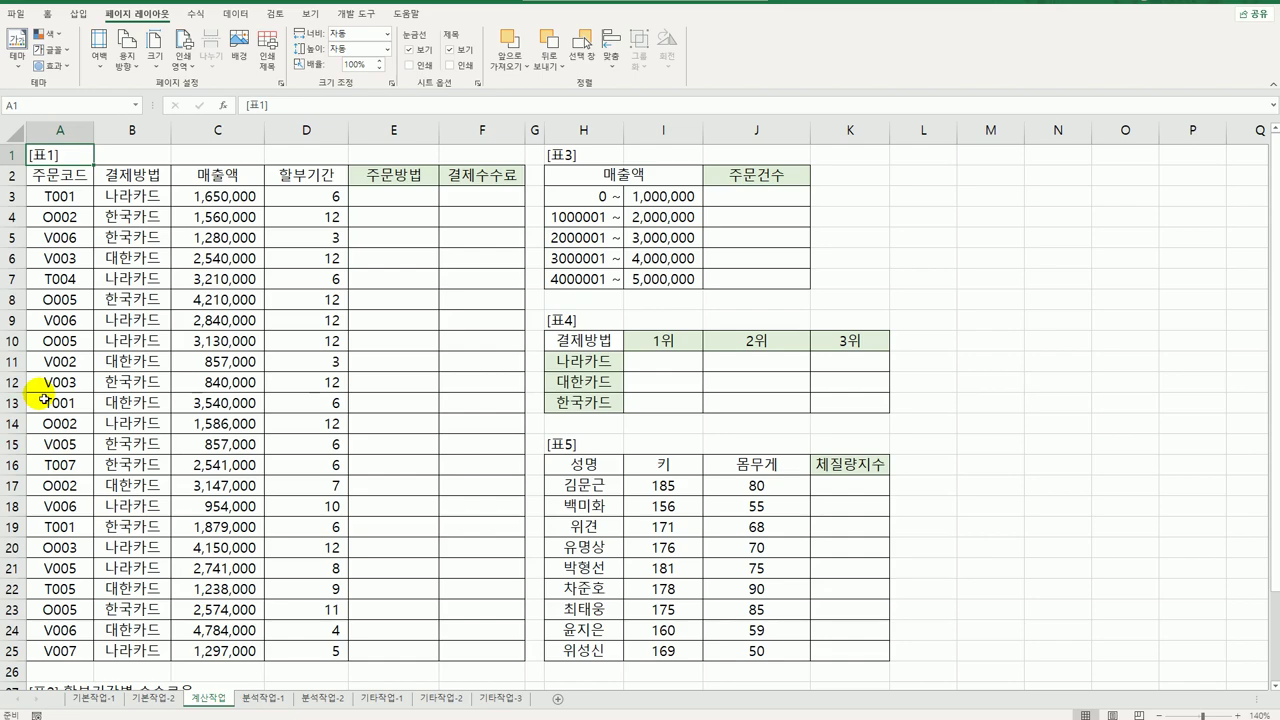
click(60, 196)
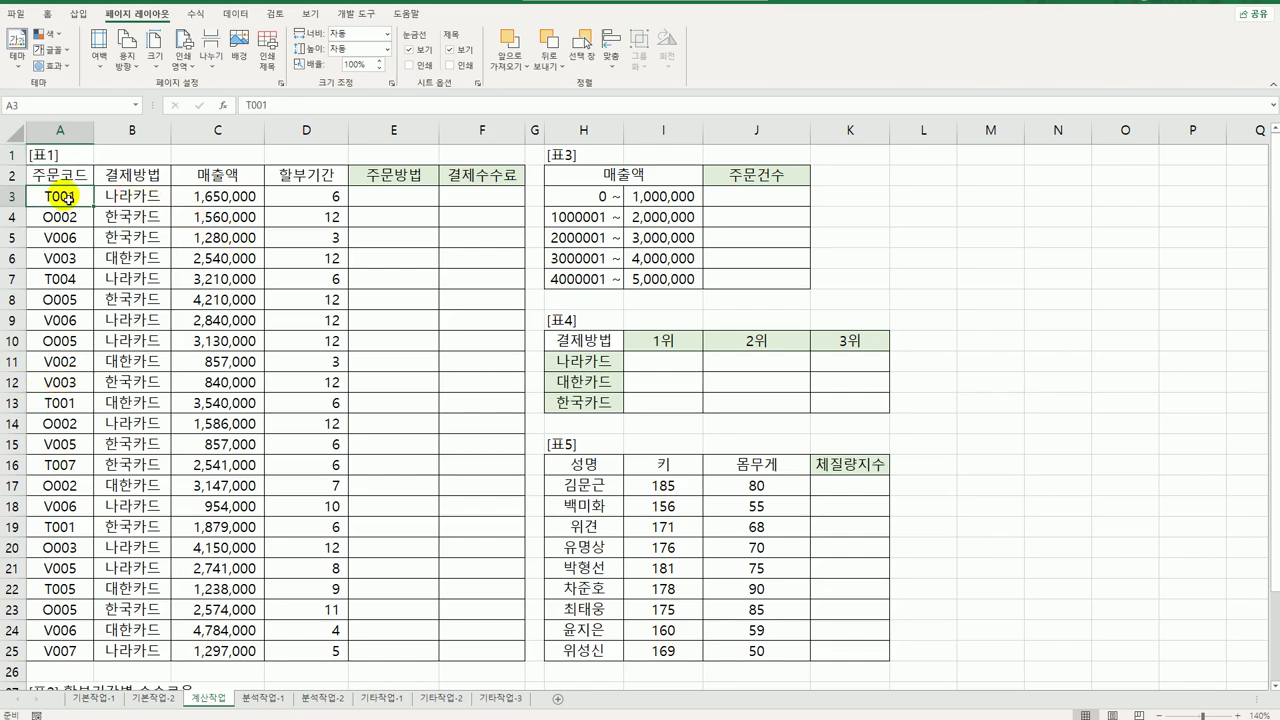
click(392, 200)
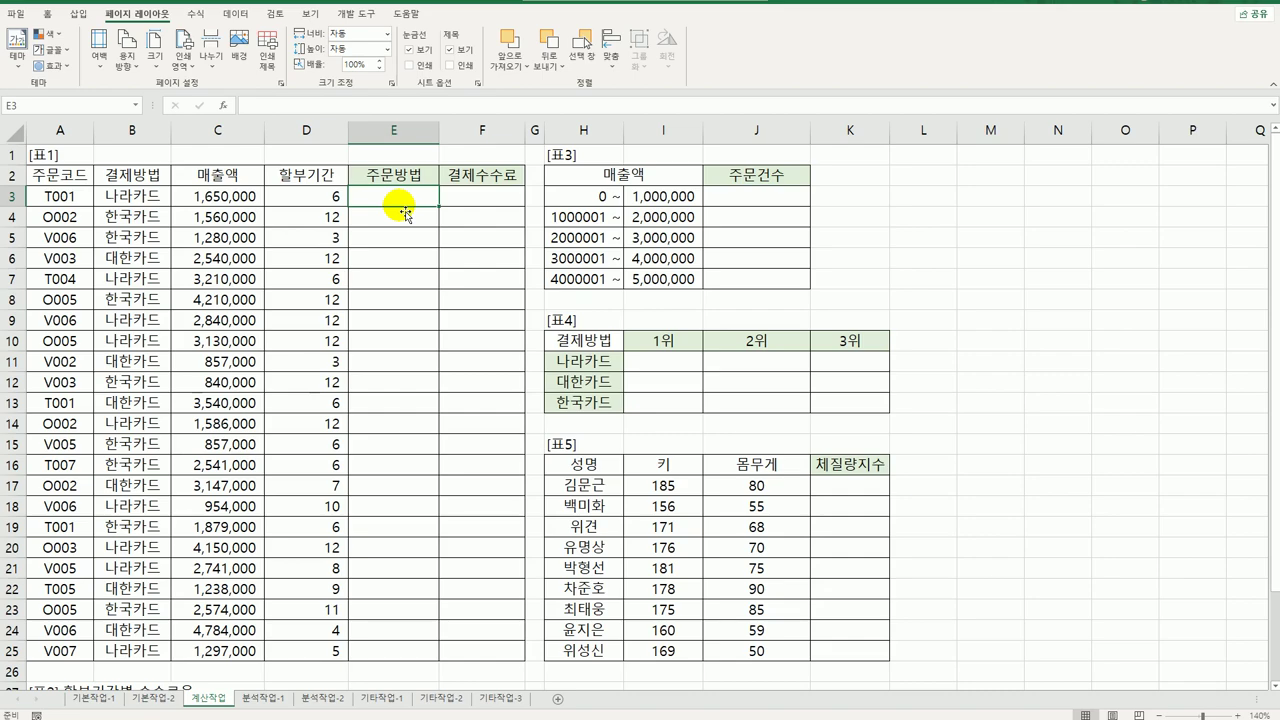
text(=)
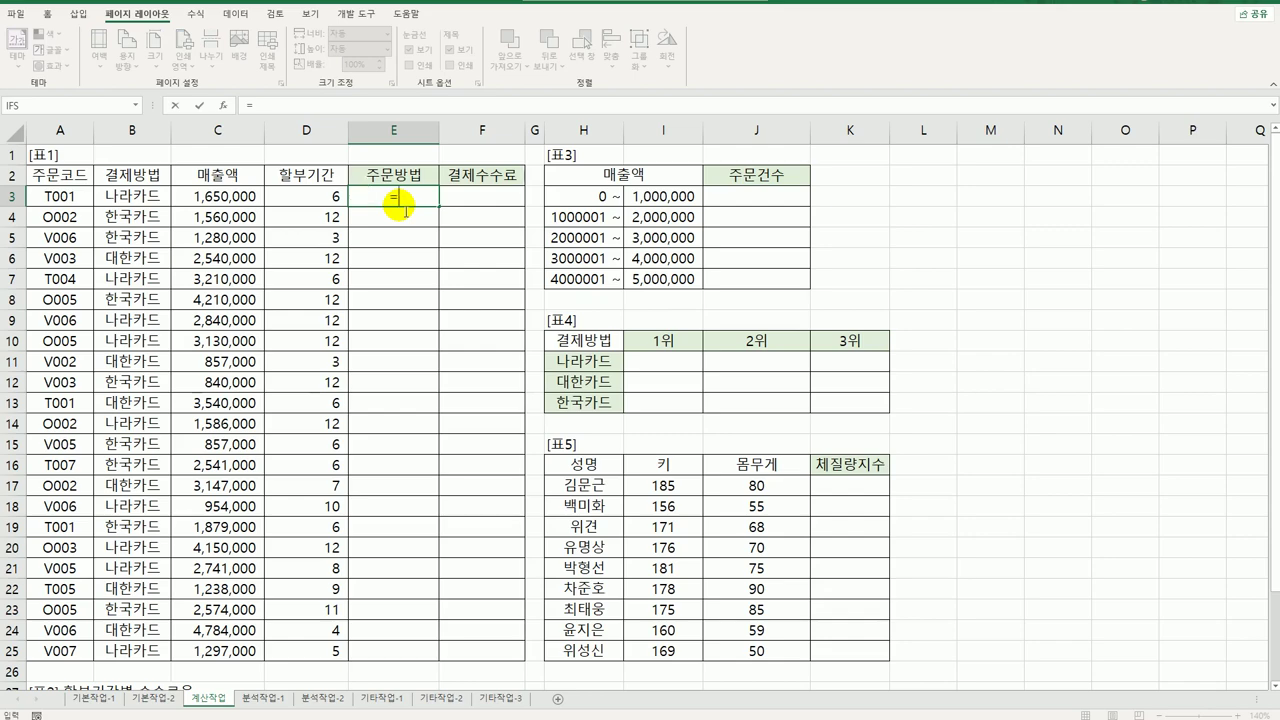
text(if(left()
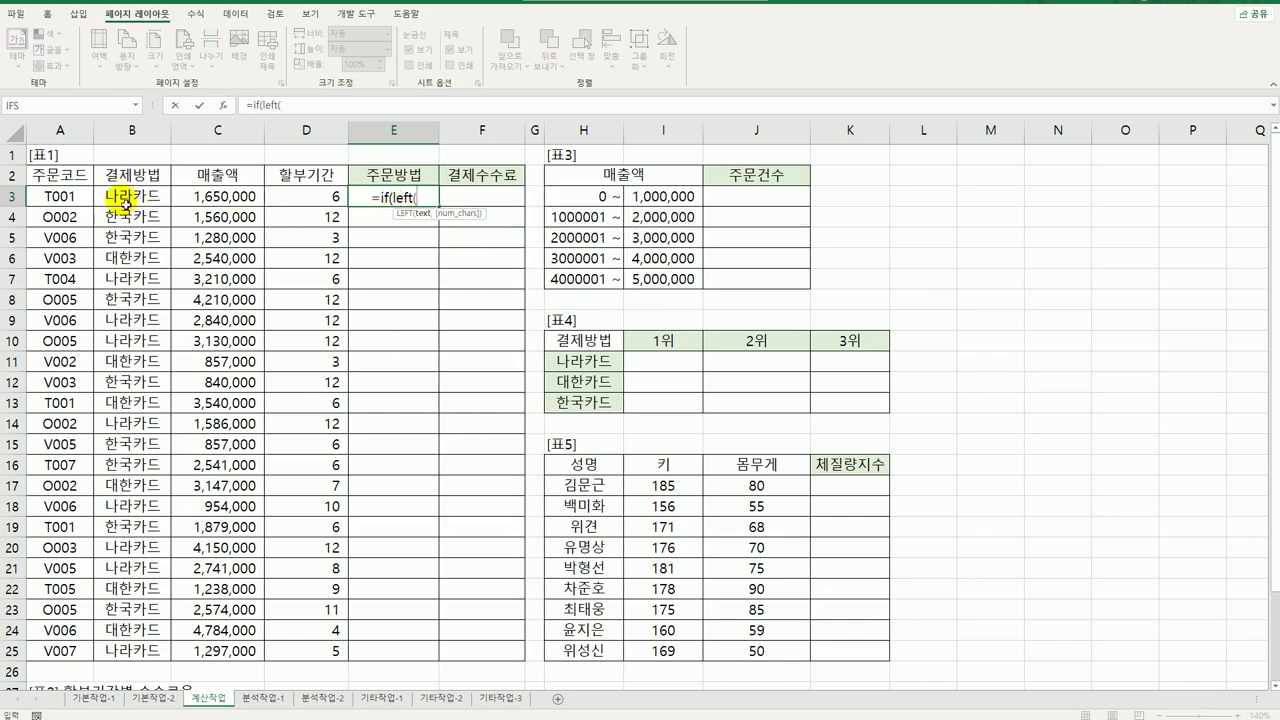
click(58, 197)
text(,)
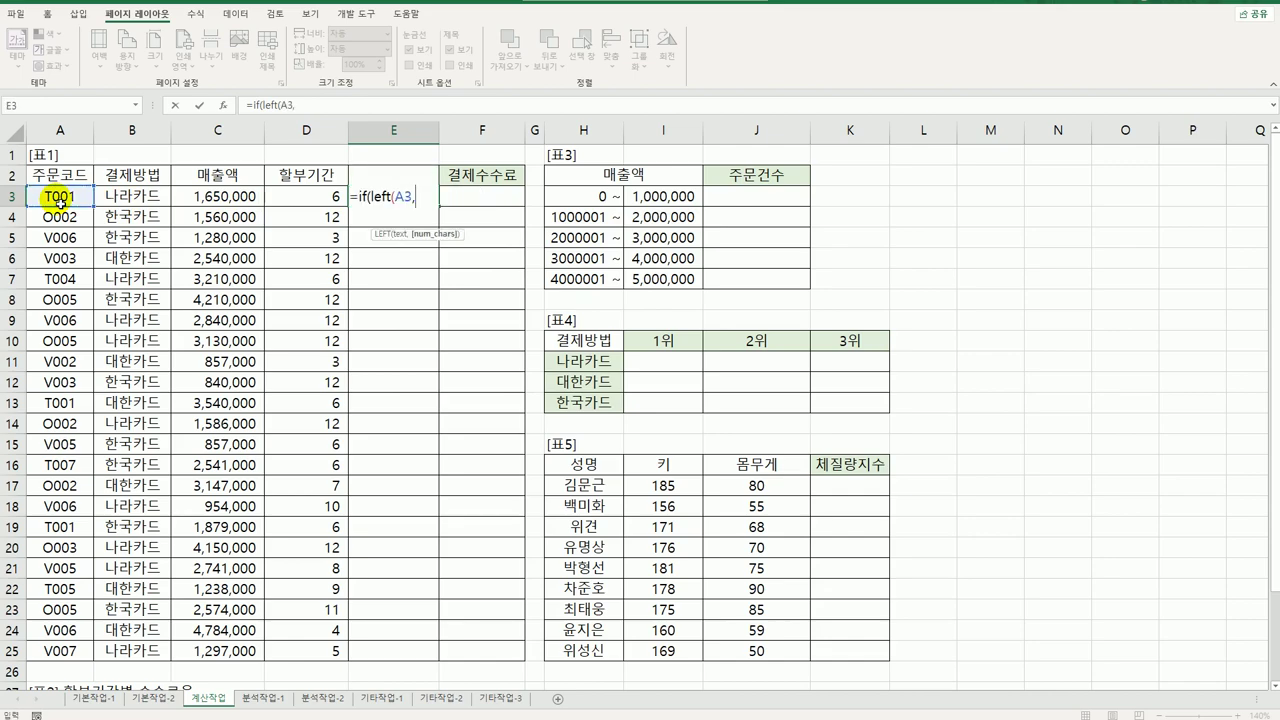
text(1)=")
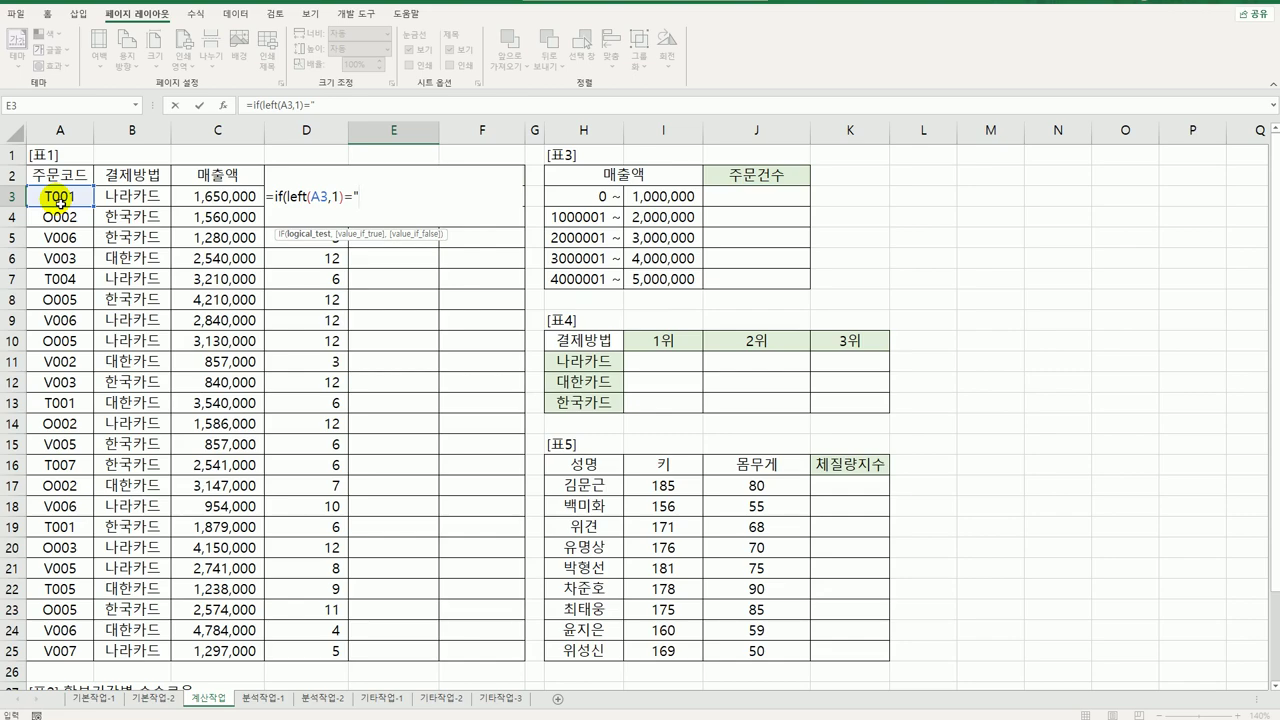
text(ㅅ)
key(BackSpace)
text(T","전화)
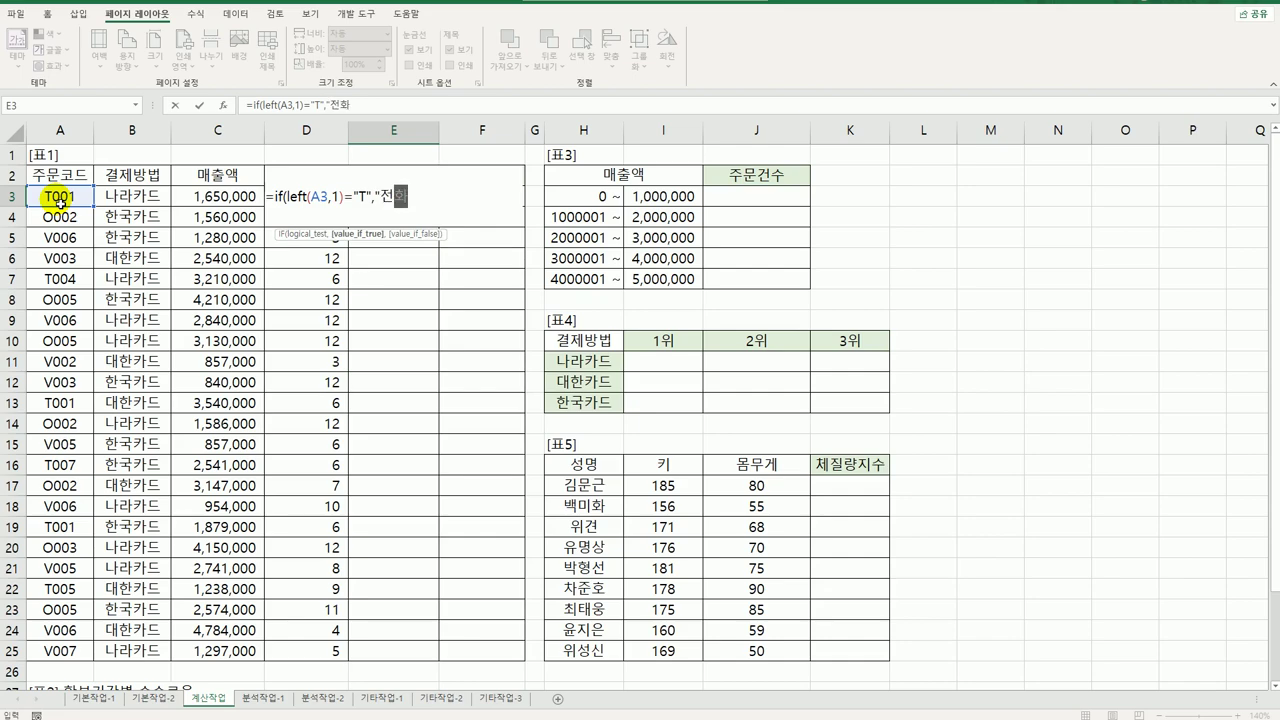
text((",)
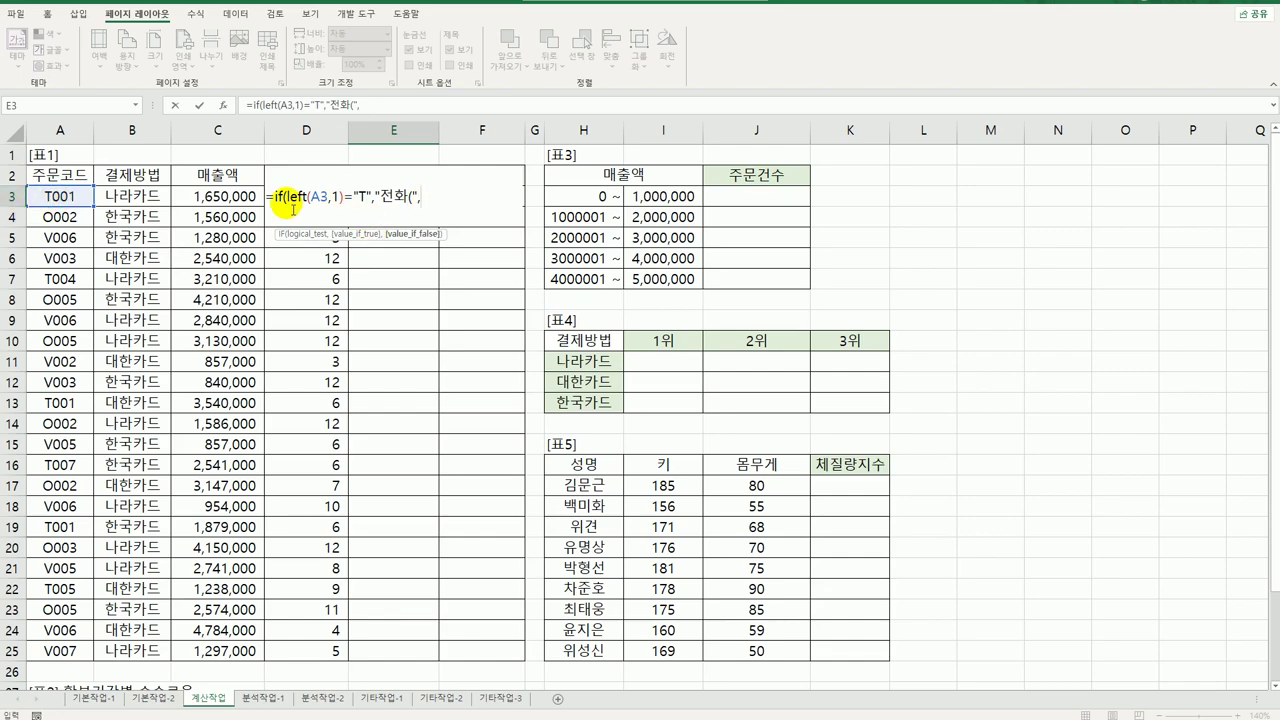
- Append a copy of the IF segment to the E3 formula and change it to if(left(A3,1)="O","온라인(",
drag(276, 197, 428, 200)
key(ctrl+c)
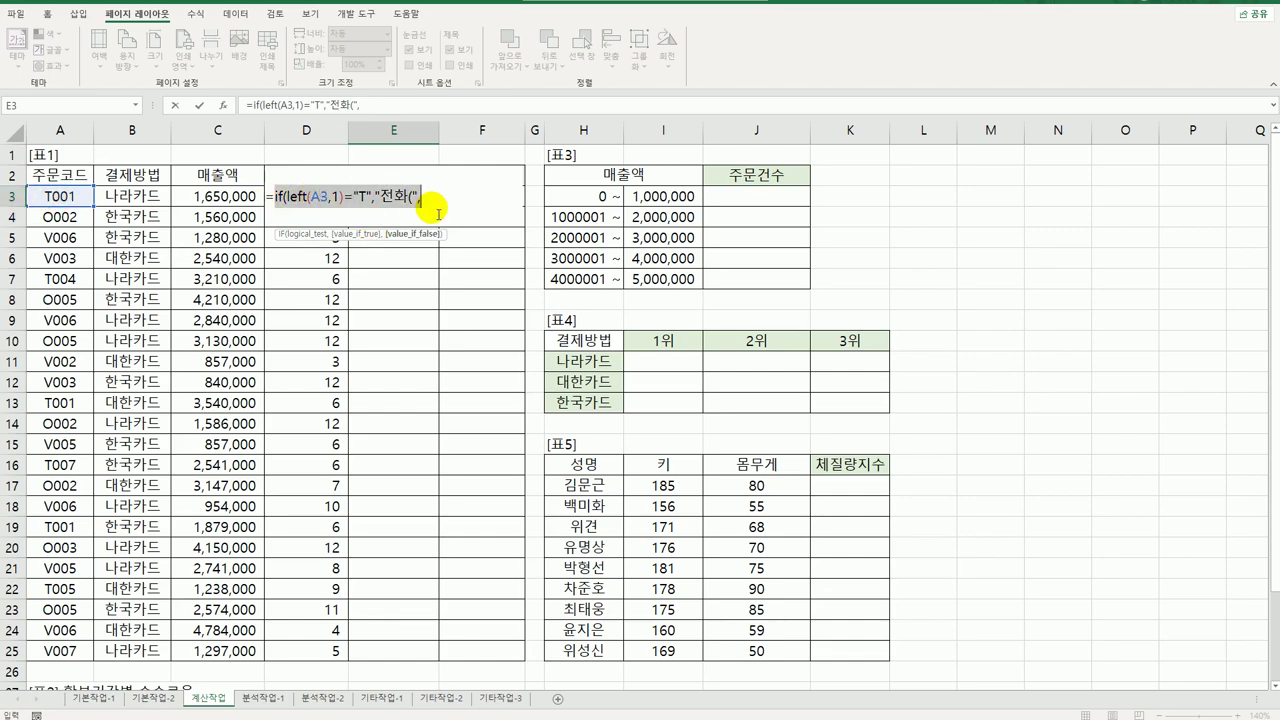
click(435, 204)
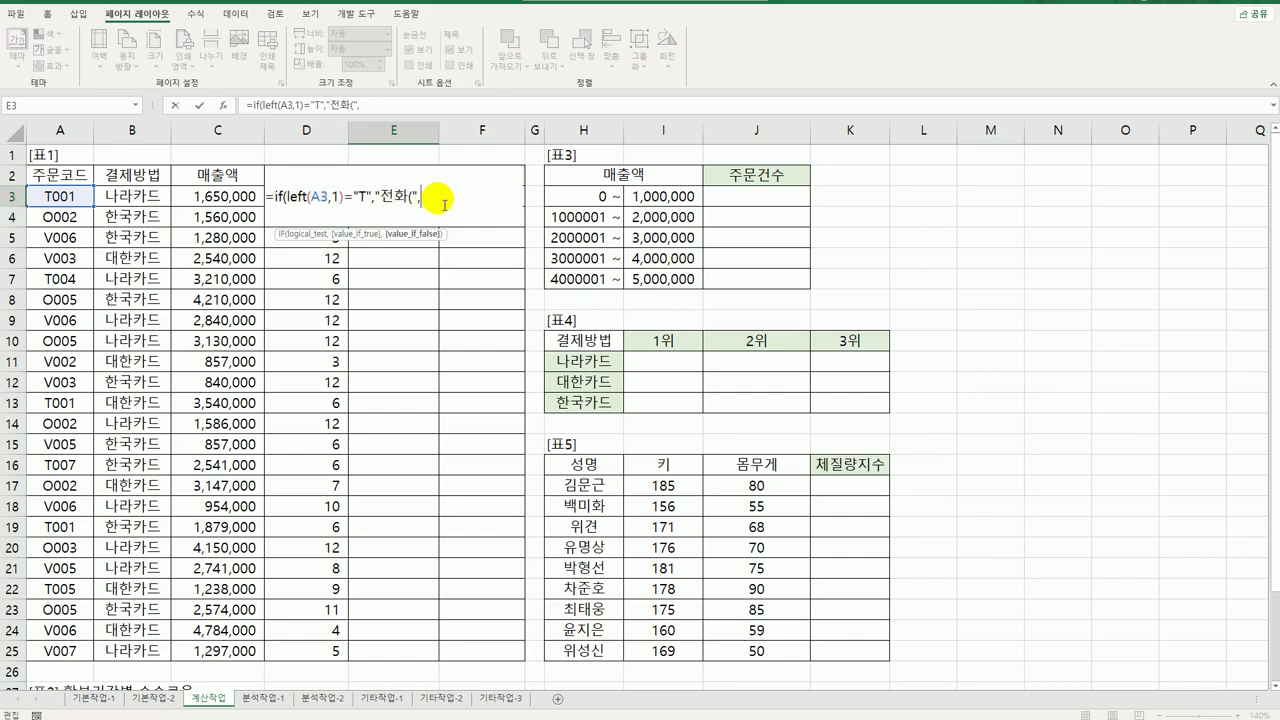
key(ctrl+v)
double_click(418, 200)
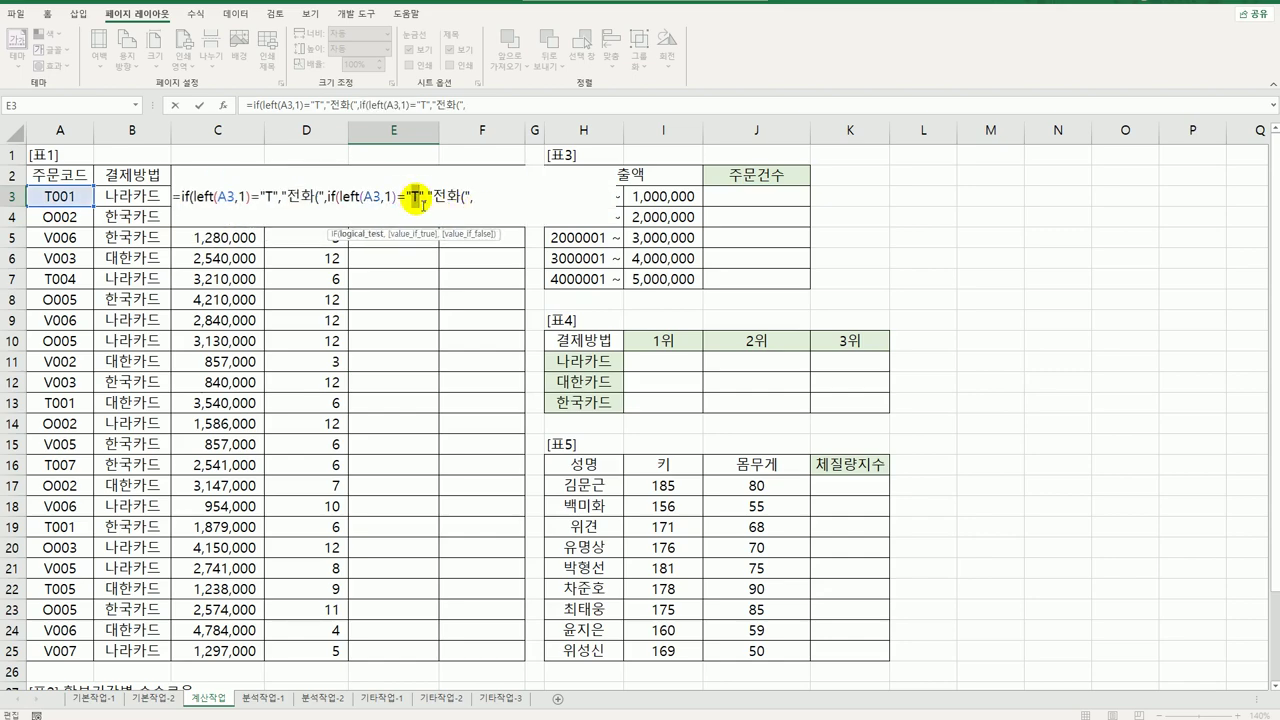
text(O)
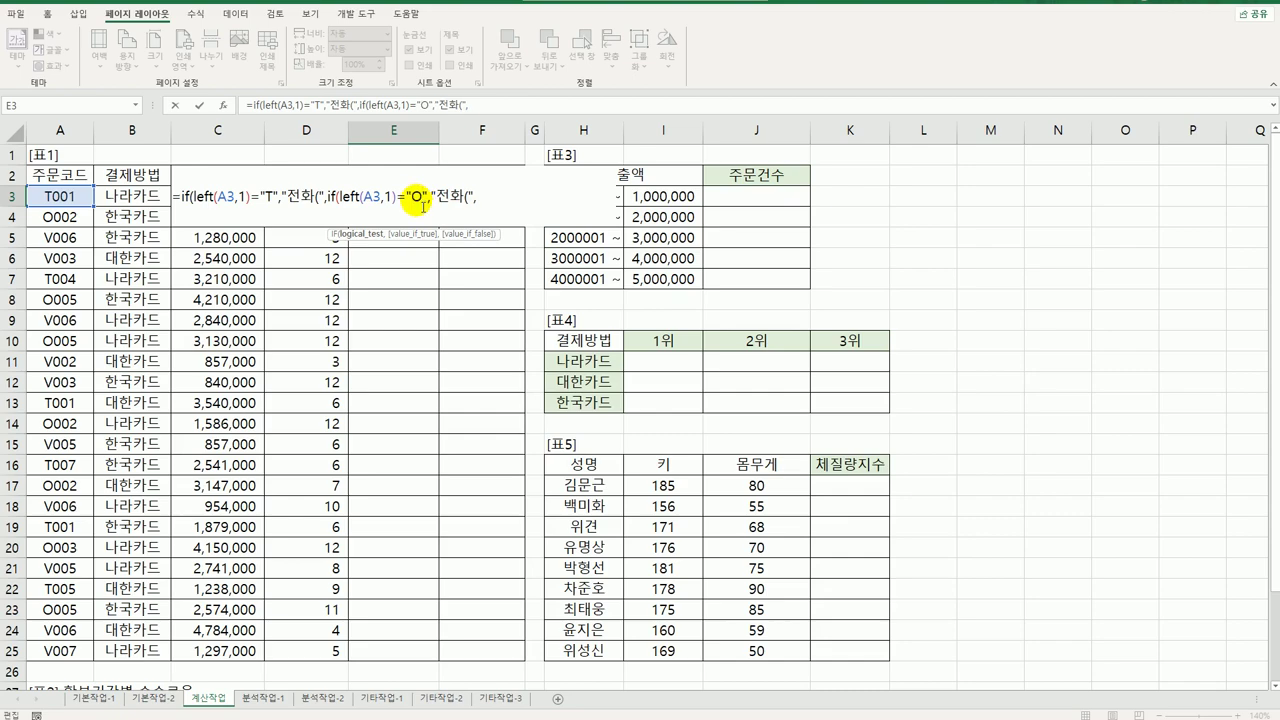
drag(436, 200, 464, 206)
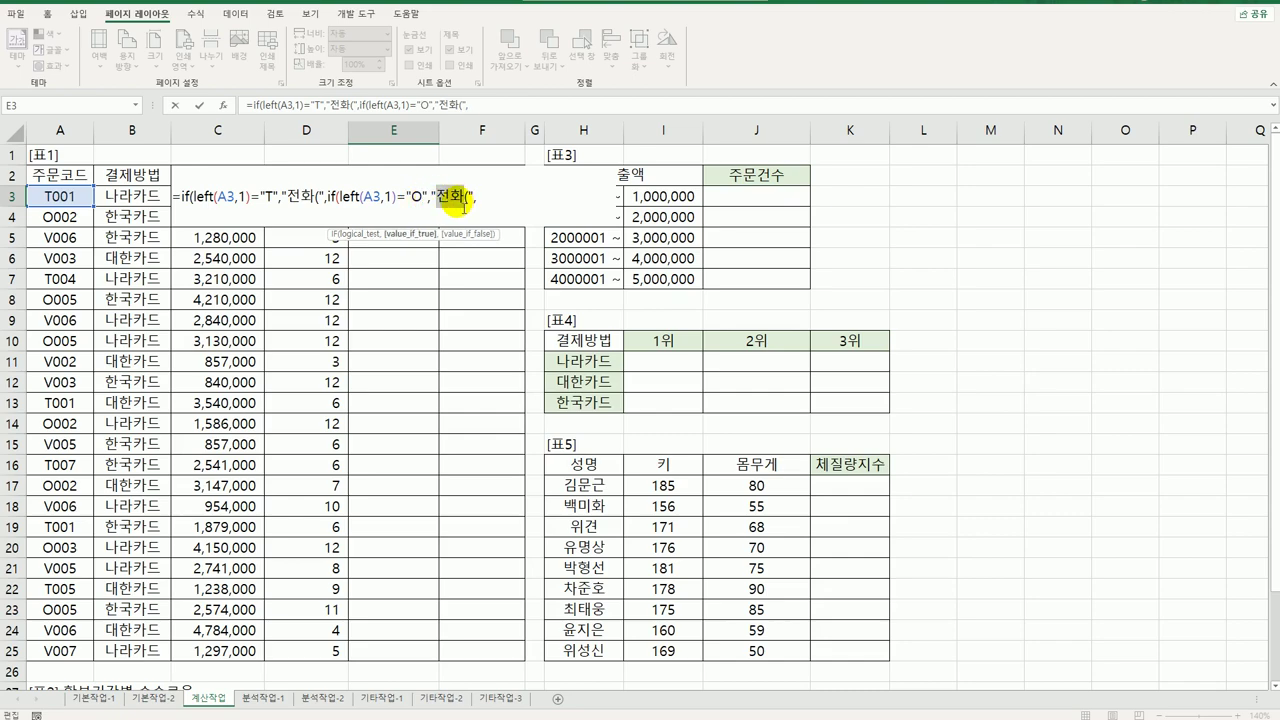
text(온라이)
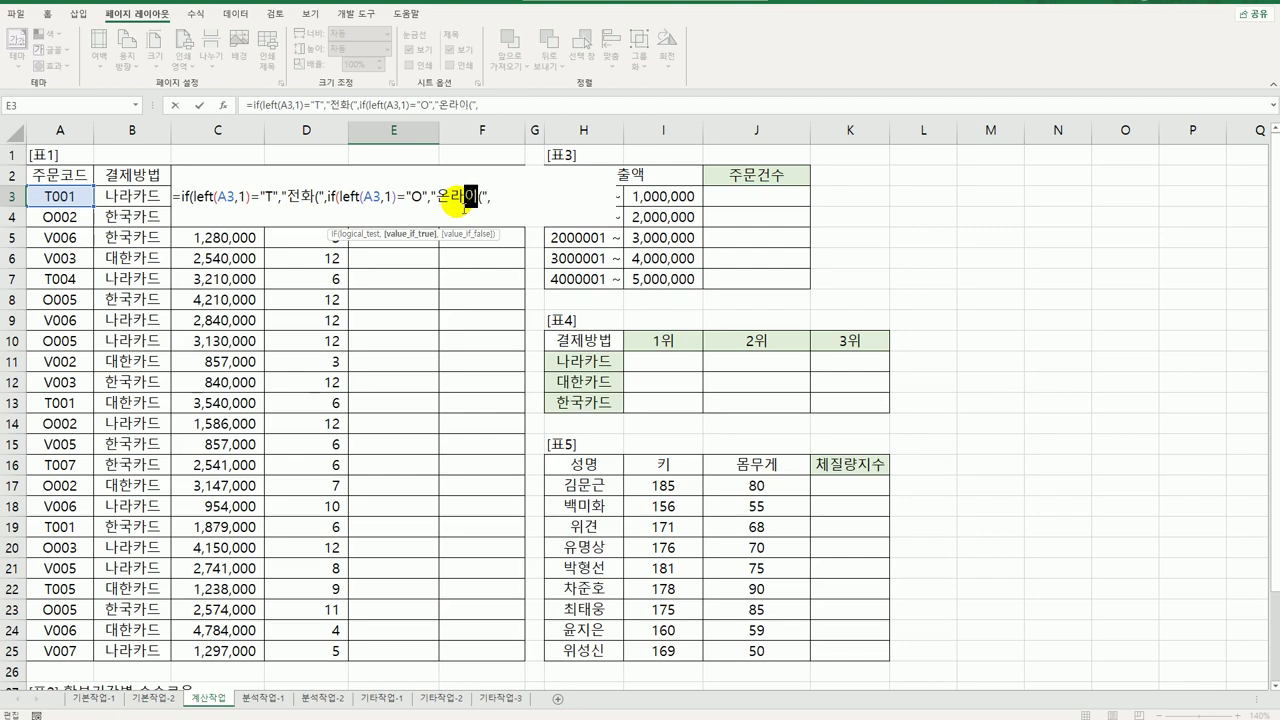
text(ㄴ)
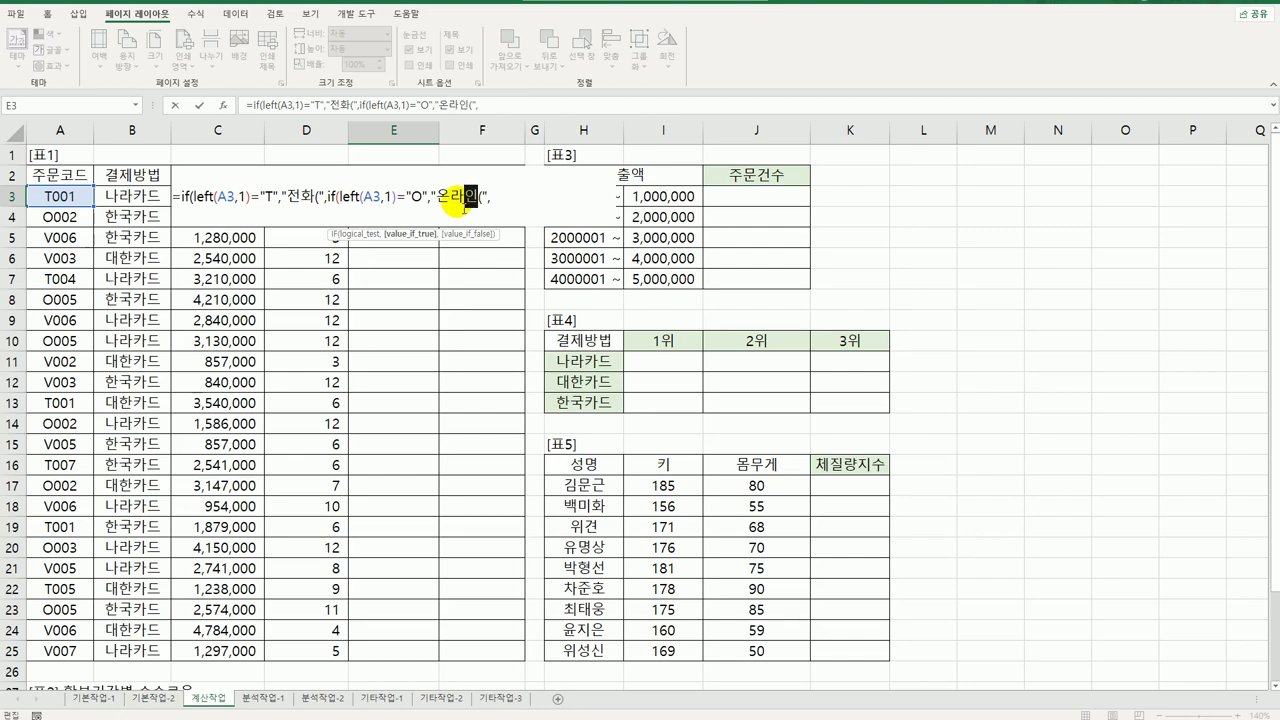
- Finish the nested IF in E3 with "방문(" as the remaining result, close both functions, and fill the formula down to E25
click(506, 204)
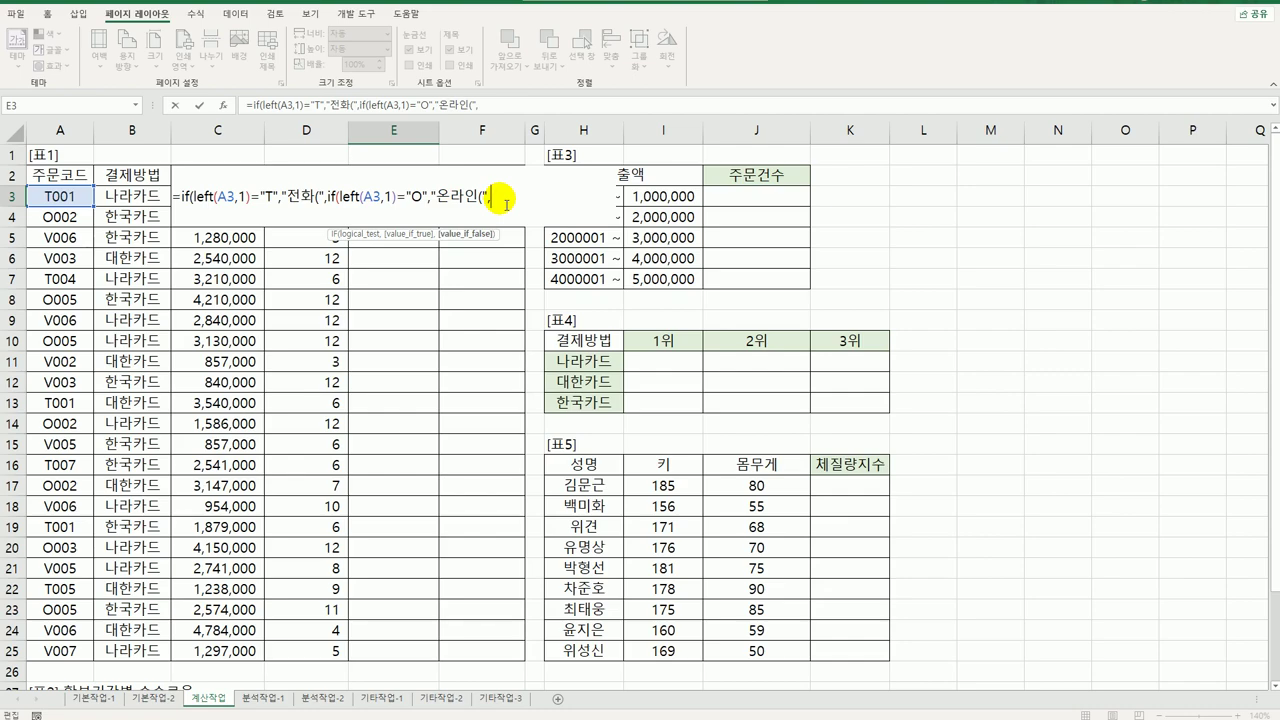
text("방문(")
text()))
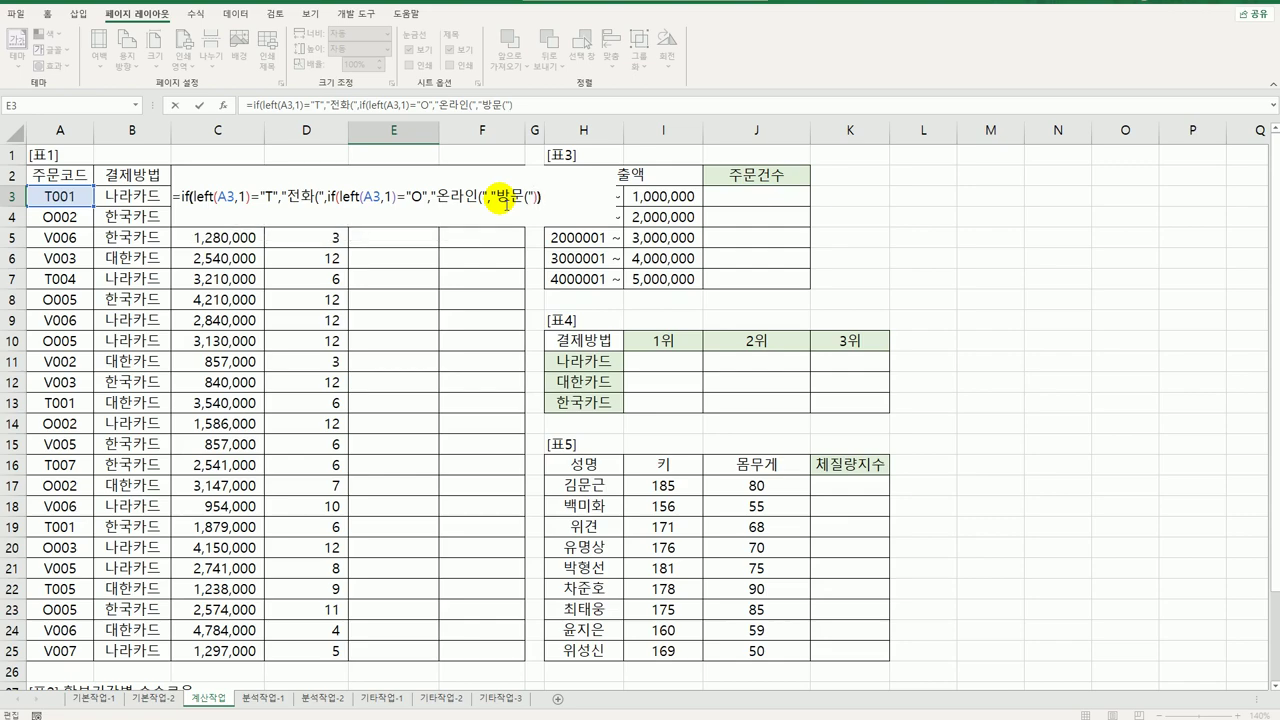
key(ctrl+Return)
key(Return)
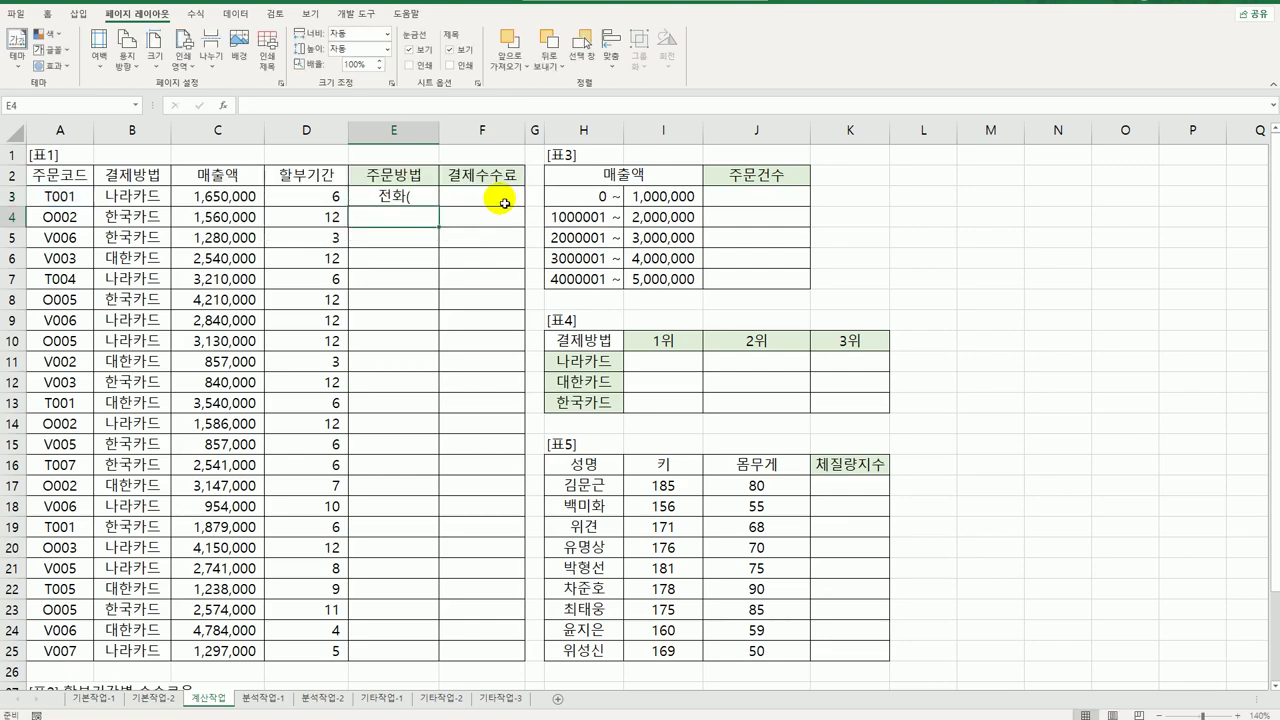
click(430, 199)
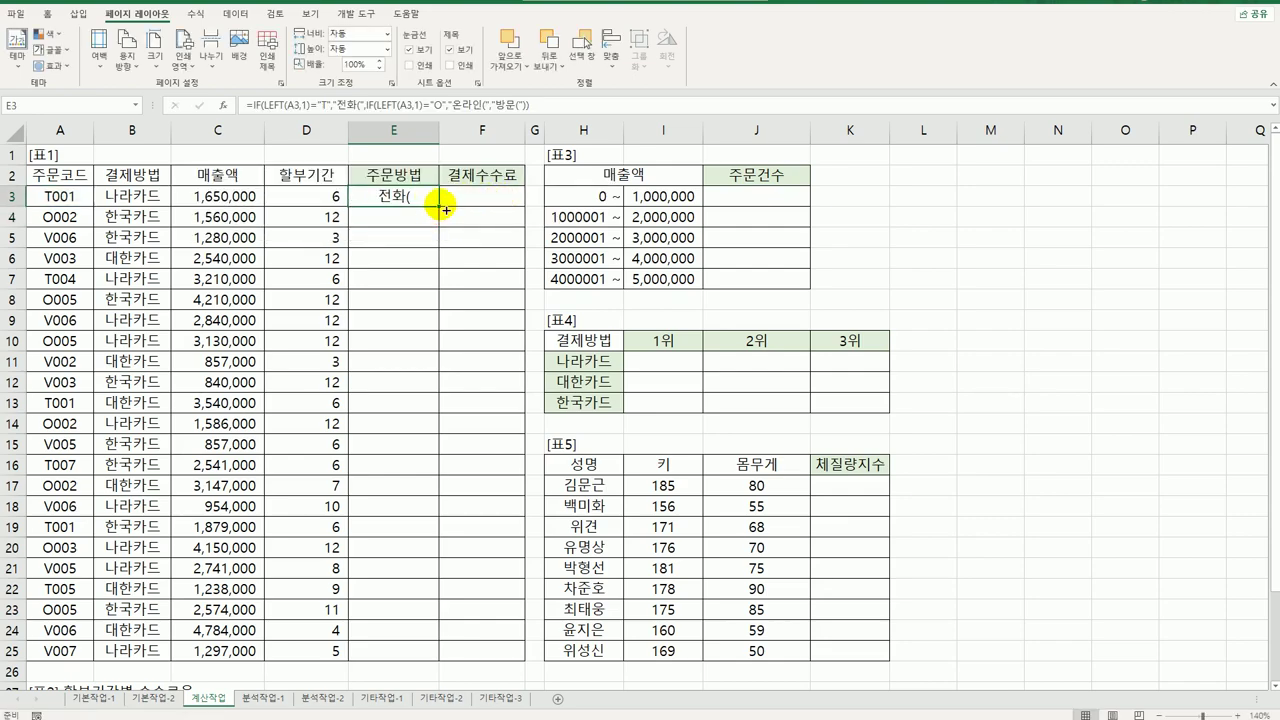
double_click(440, 206)
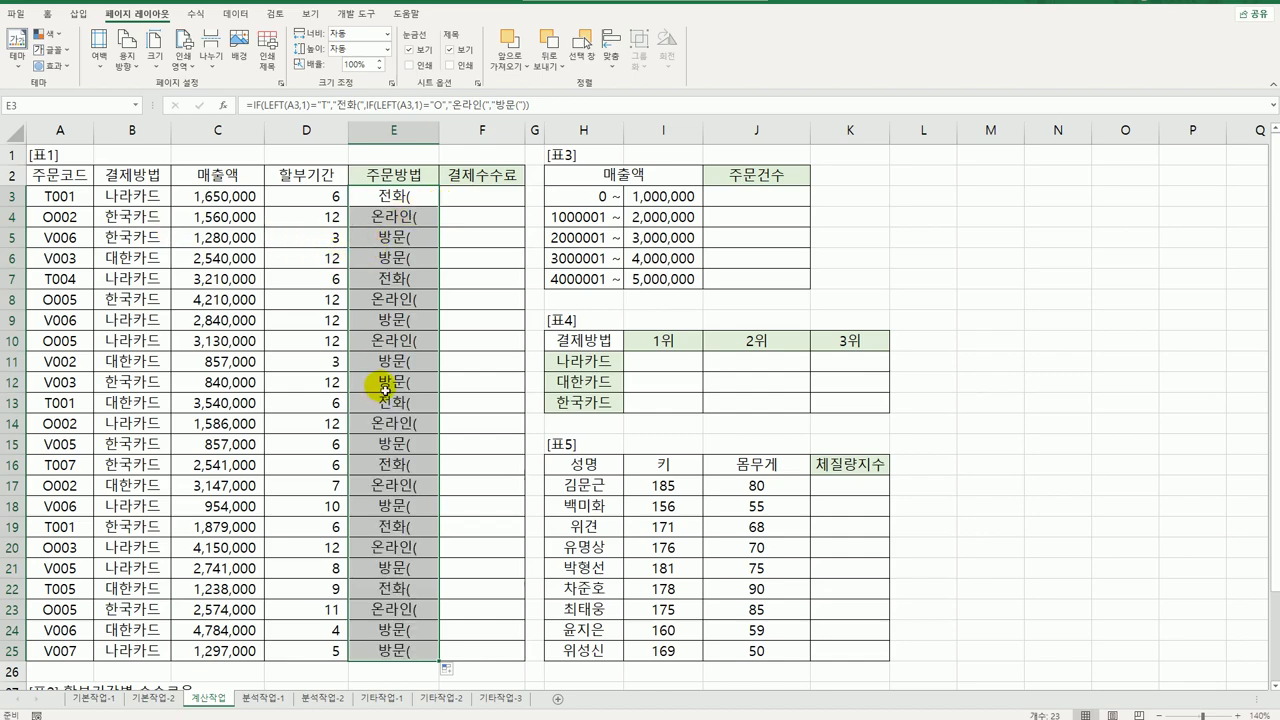
- Append &countif( to the E3 formula with the expanding range $A$3:A3, locking only the starting cell
click(407, 200)
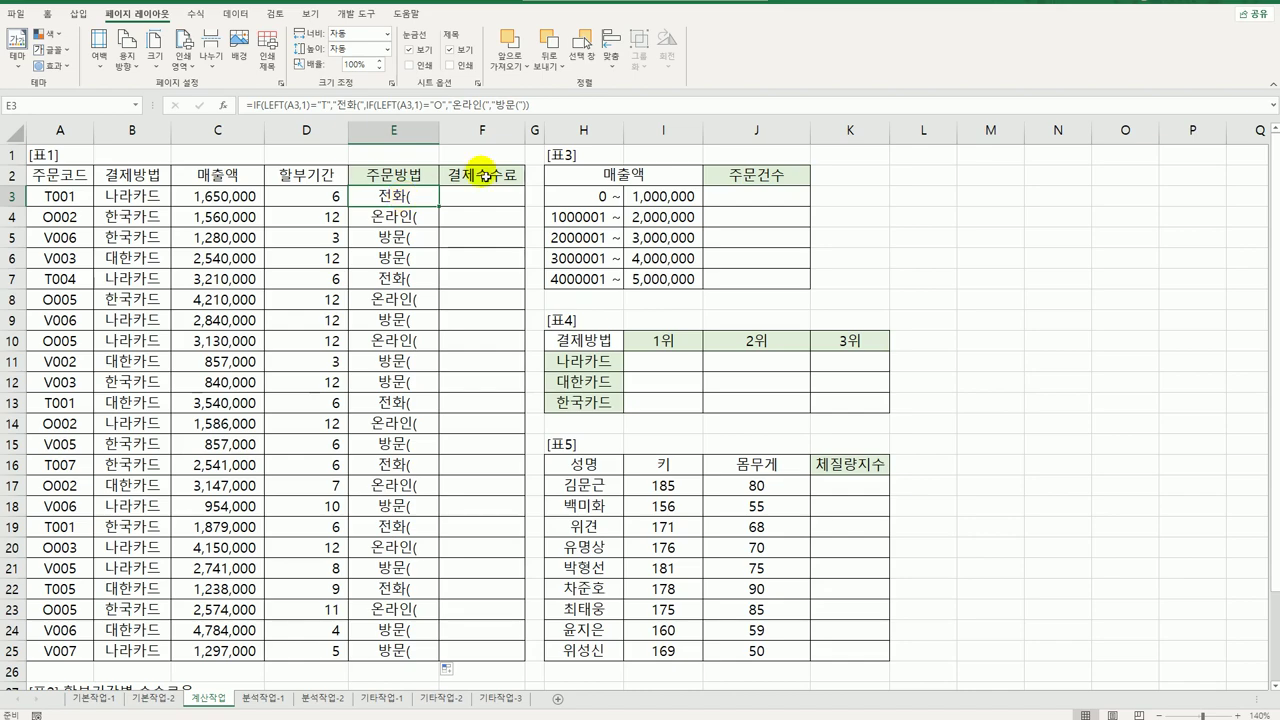
double_click(432, 200)
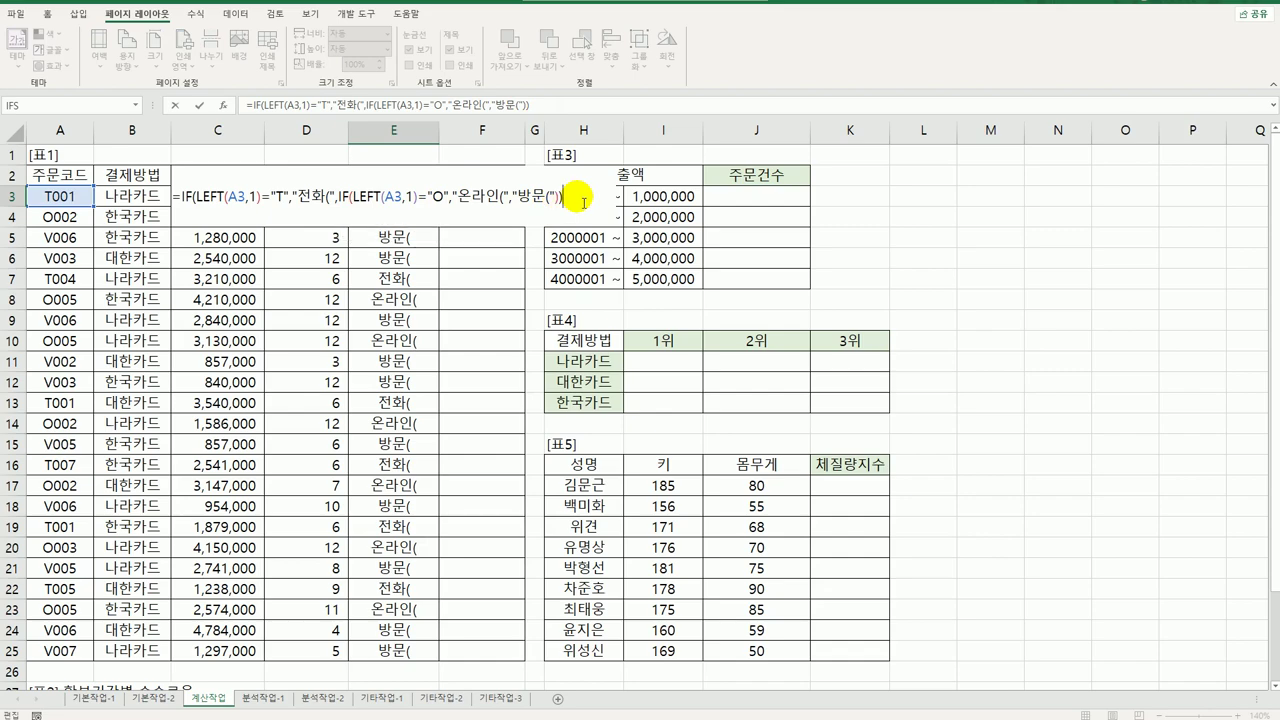
text(&채)
key(BackSpace)
text(countif()
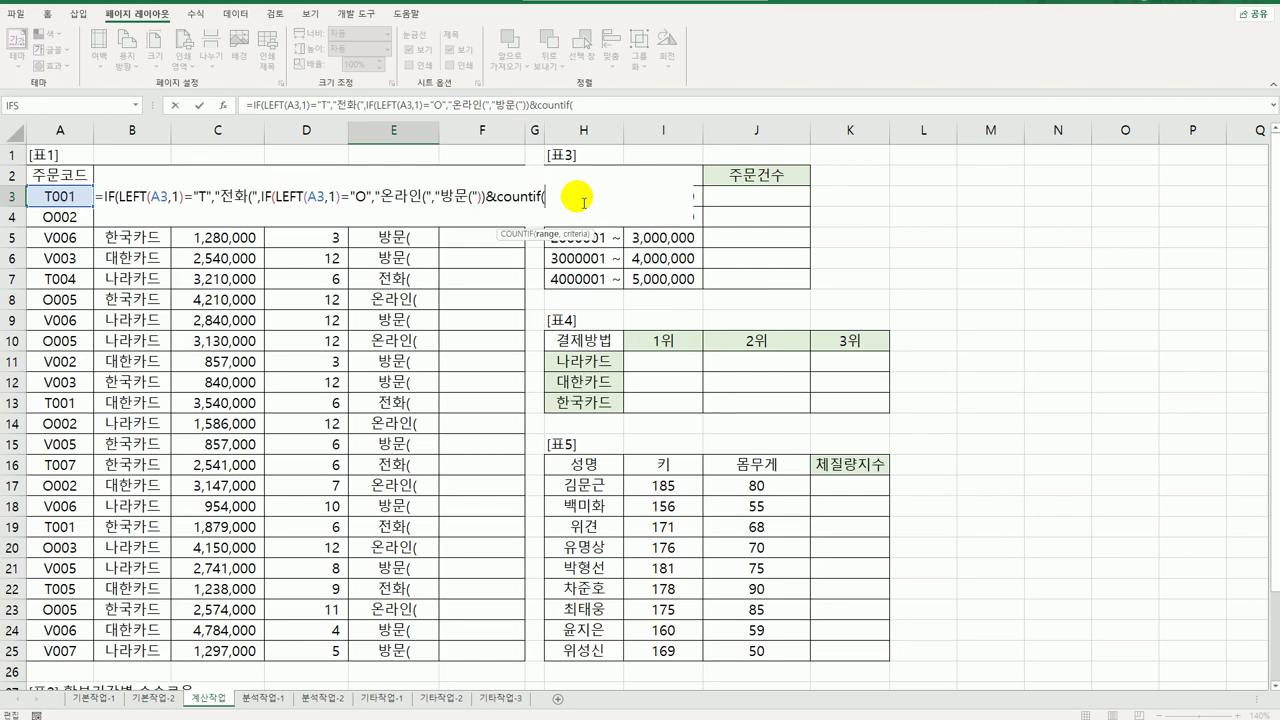
click(58, 196)
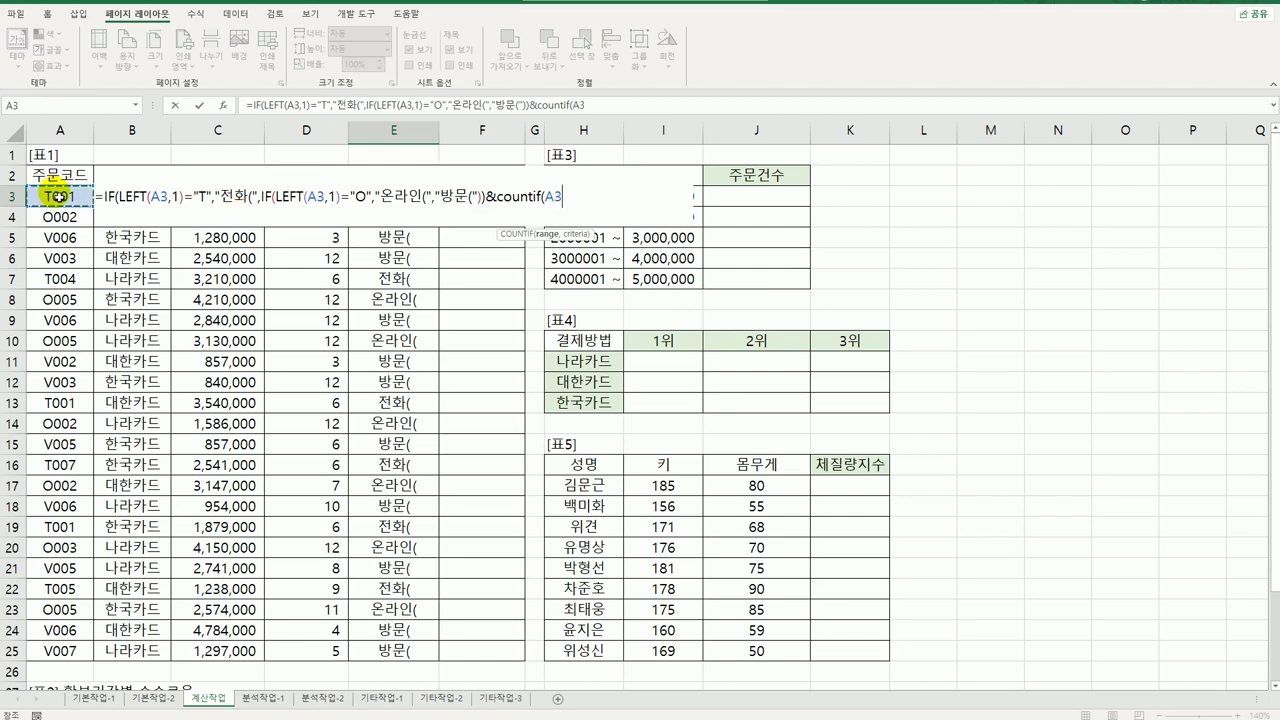
key(F8)
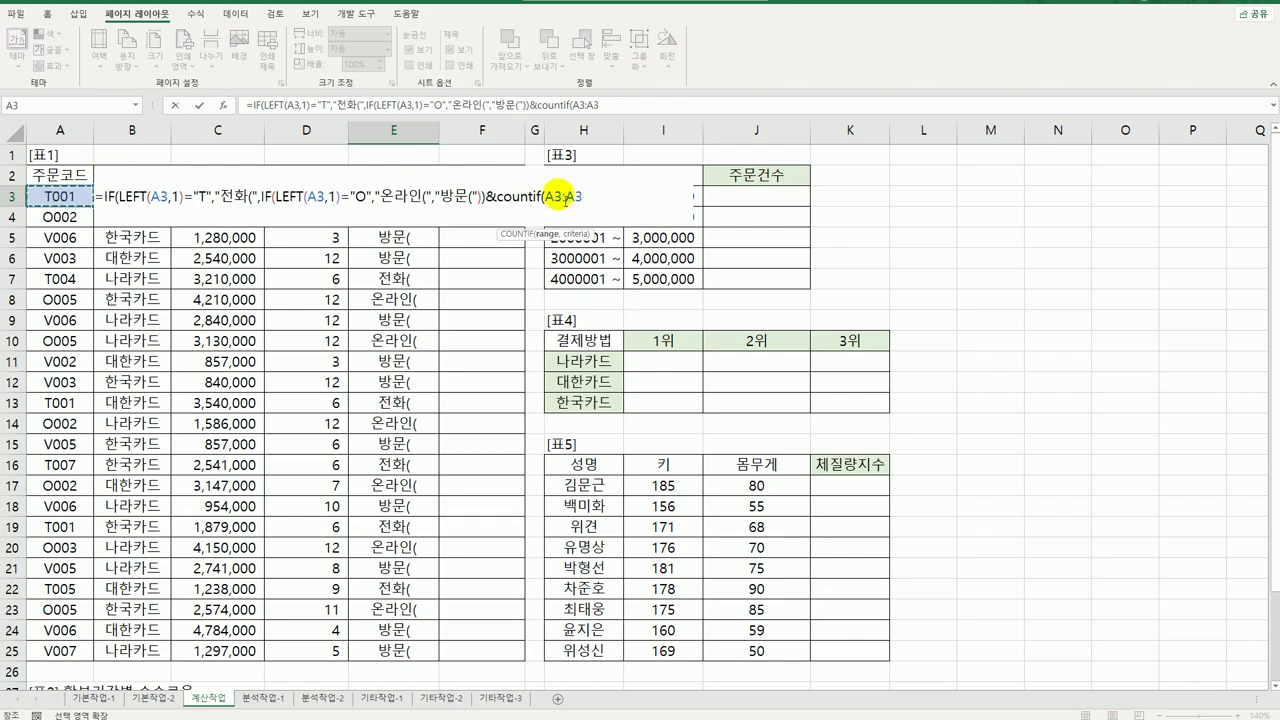
click(563, 203)
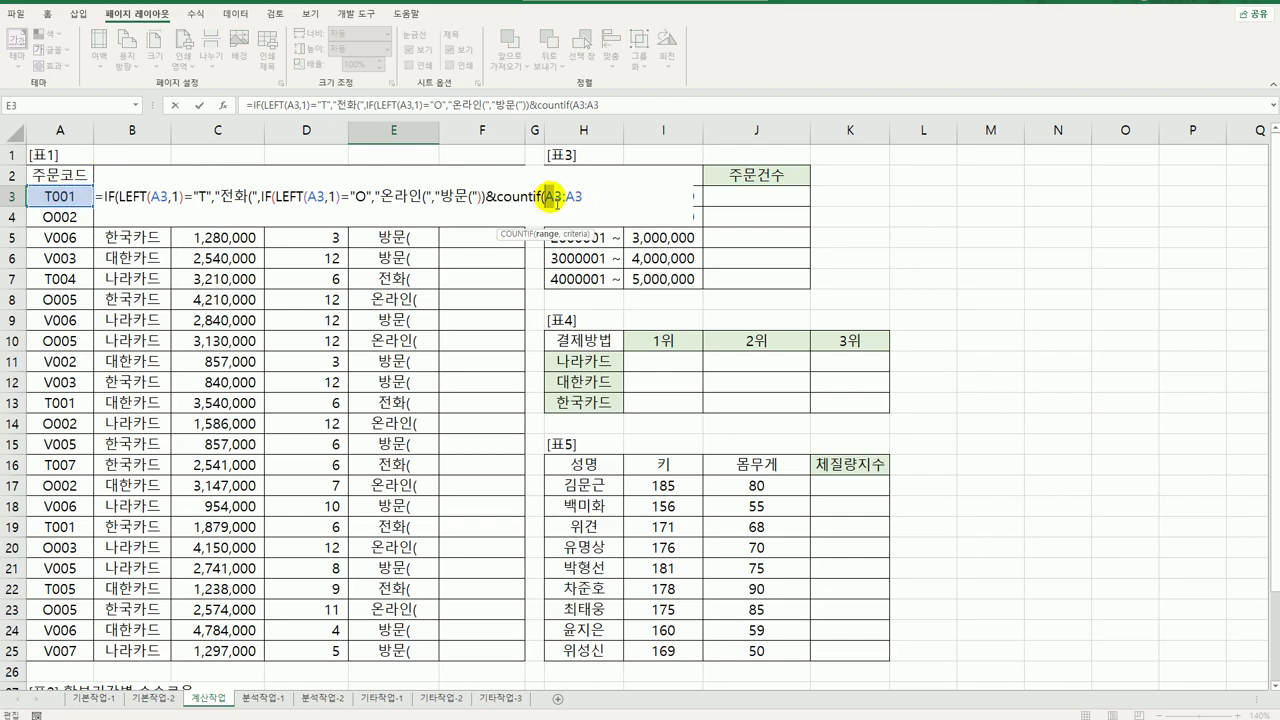
key(F4)
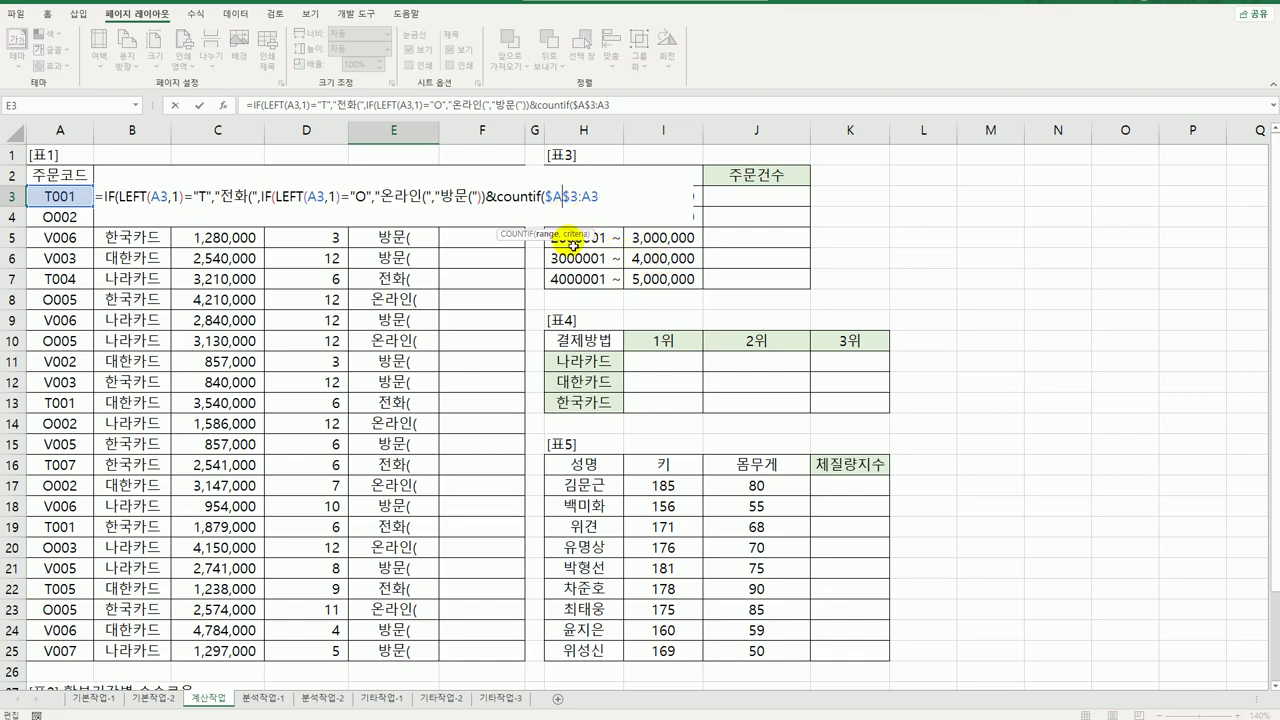
- Complete the COUNTIF in E3 with the criteria left(A3,1)&"*" and close the function
drag(585, 197, 610, 205)
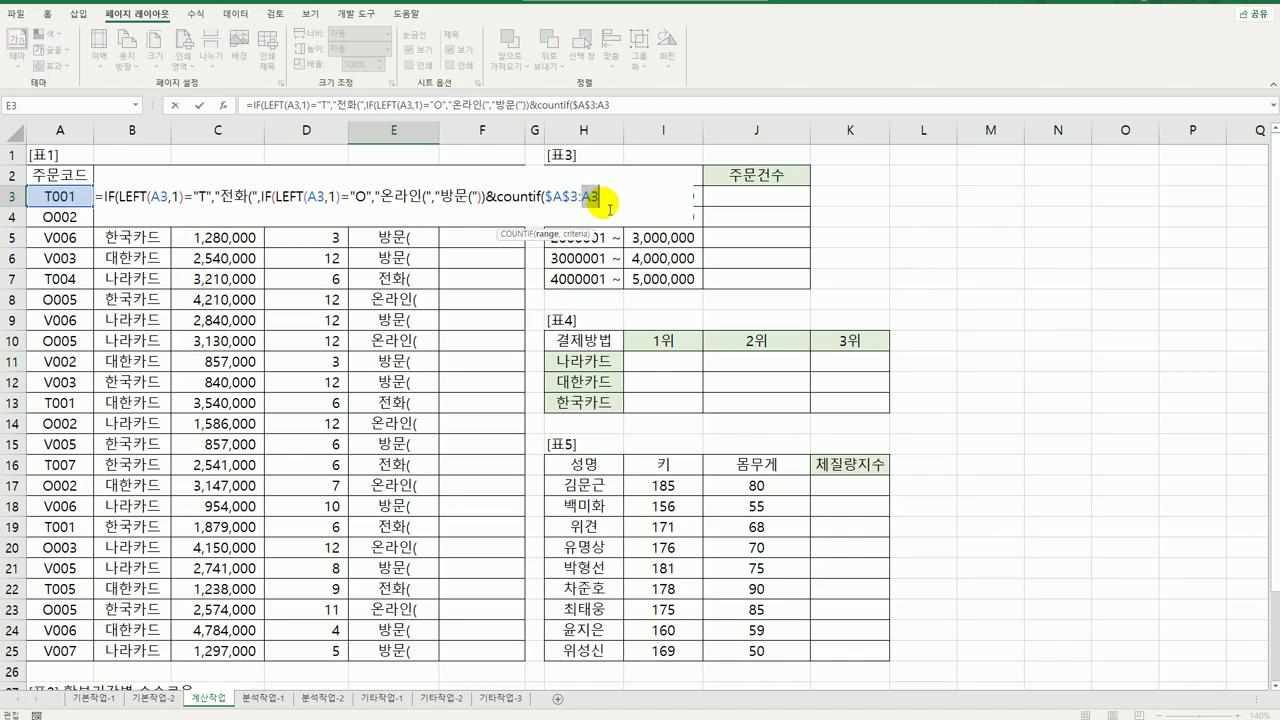
click(609, 205)
text(,left()
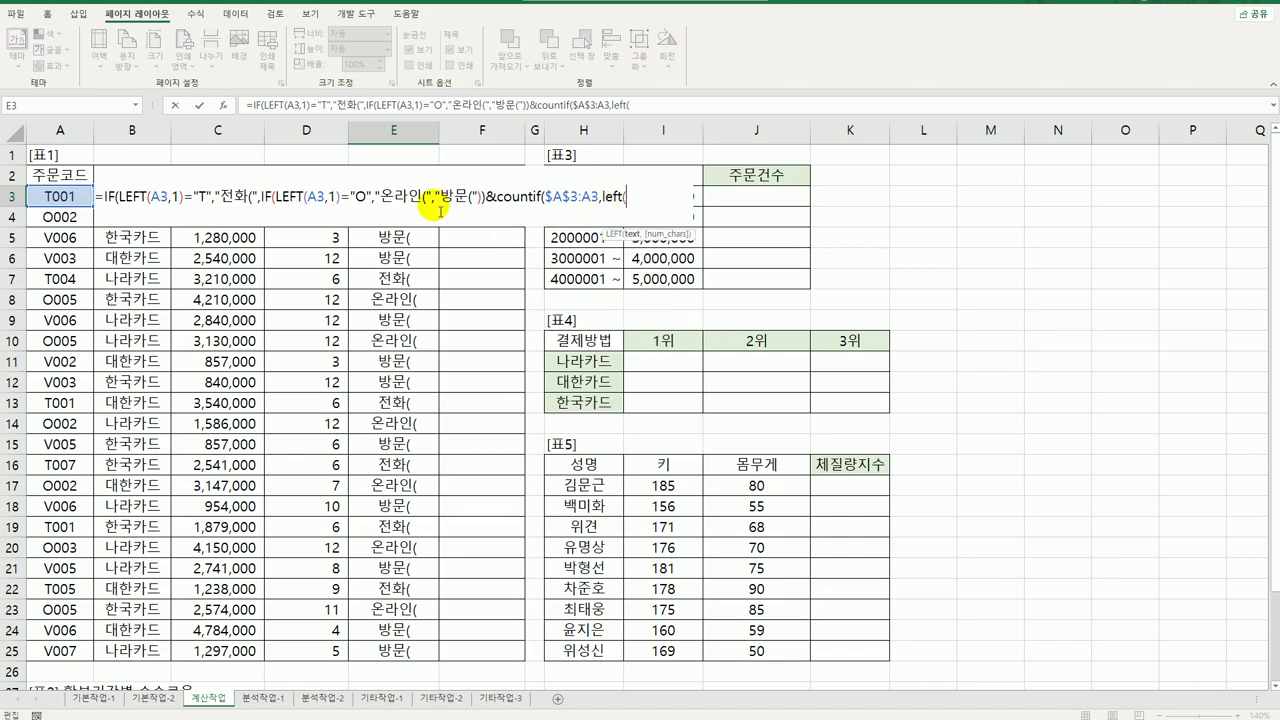
click(48, 200)
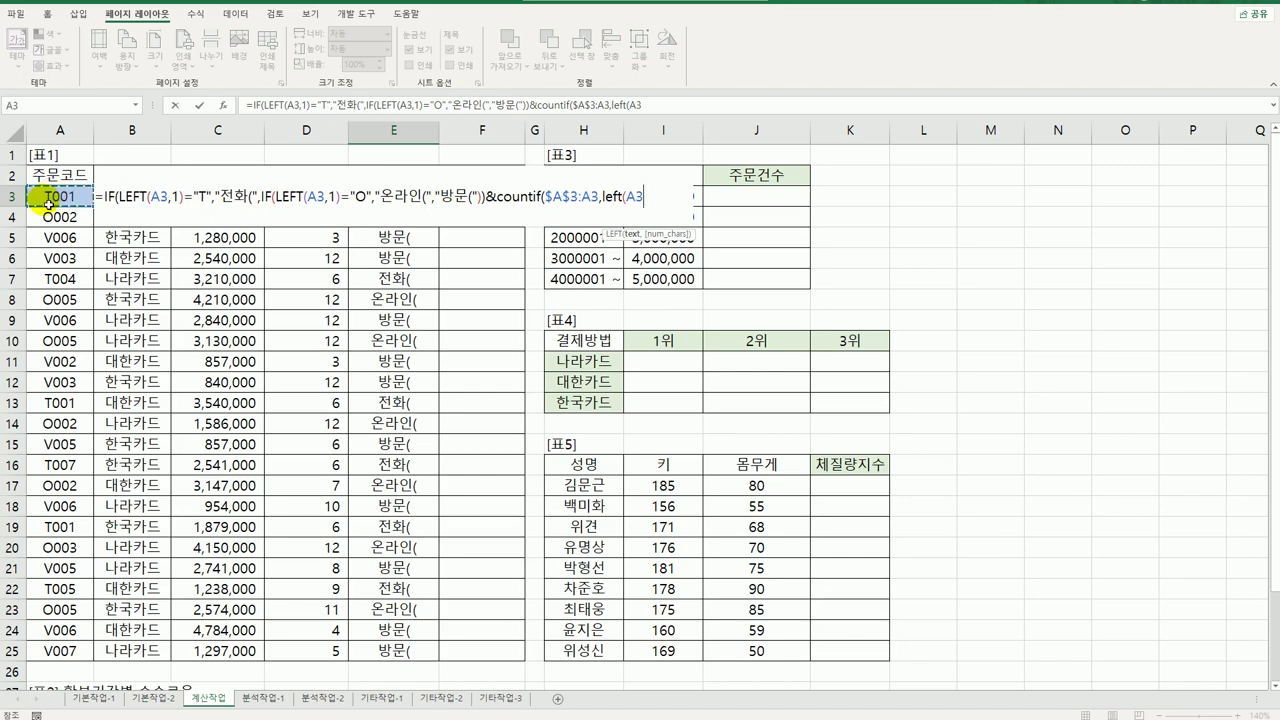
text(,1))
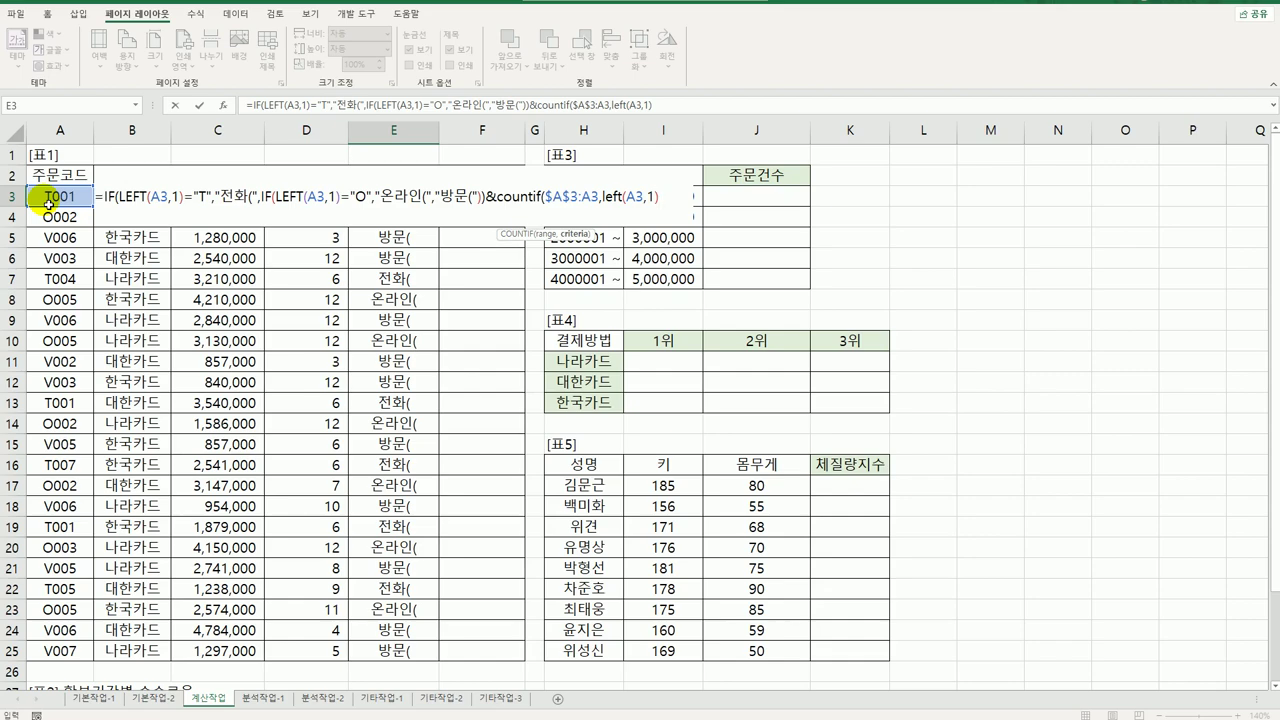
text(&"*"))
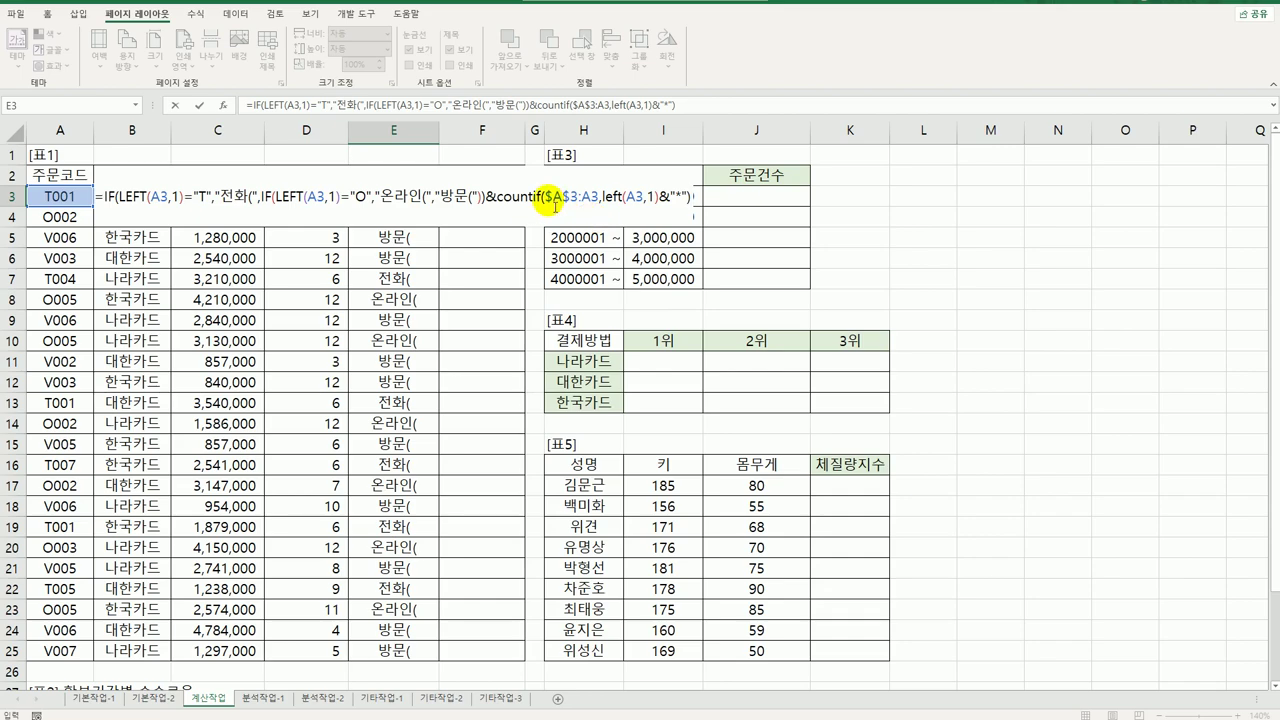
- Review the COUNTIF arguments, enter the E3 formula, fill it down to E25, and check the running counts per order method
drag(545, 196, 599, 196)
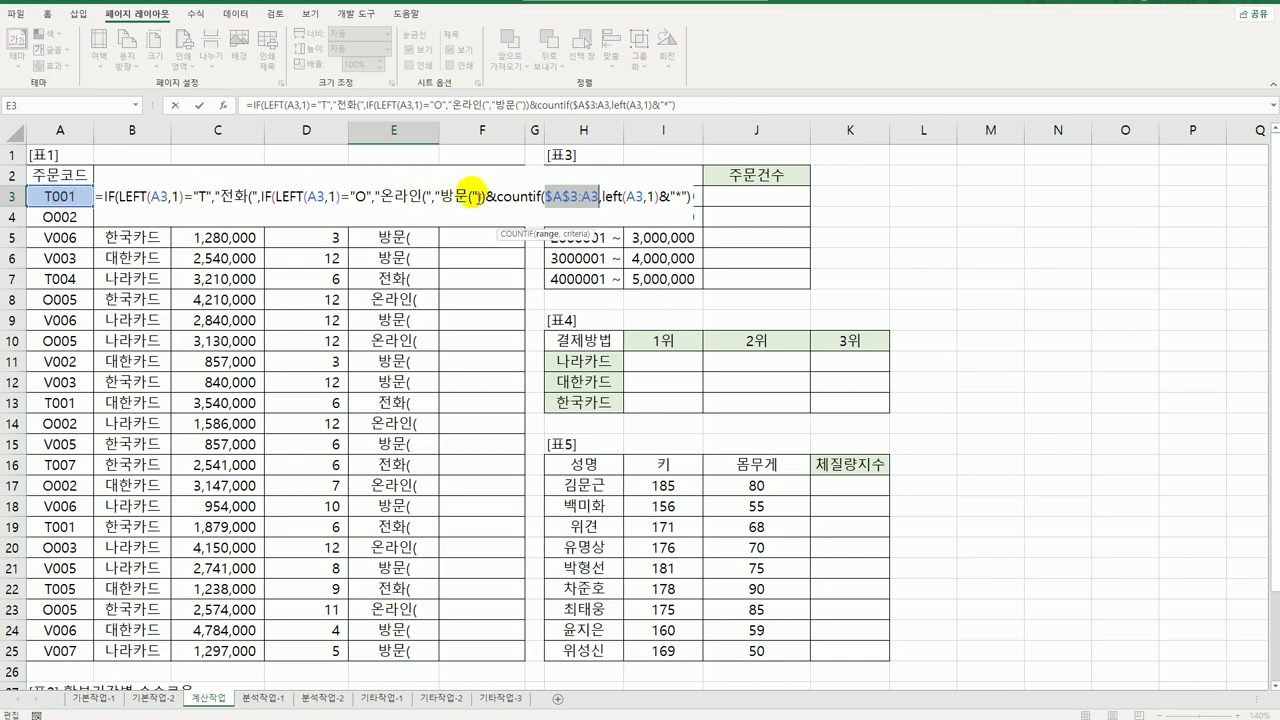
click(590, 198)
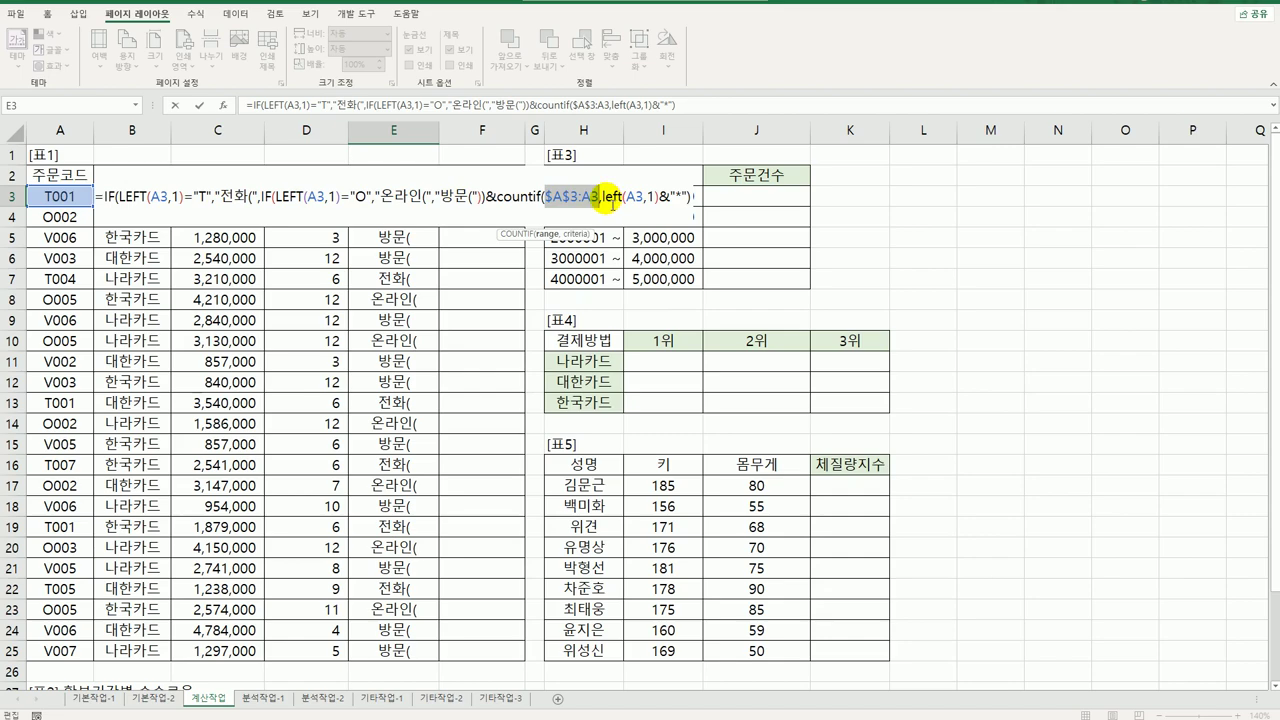
drag(603, 204, 690, 205)
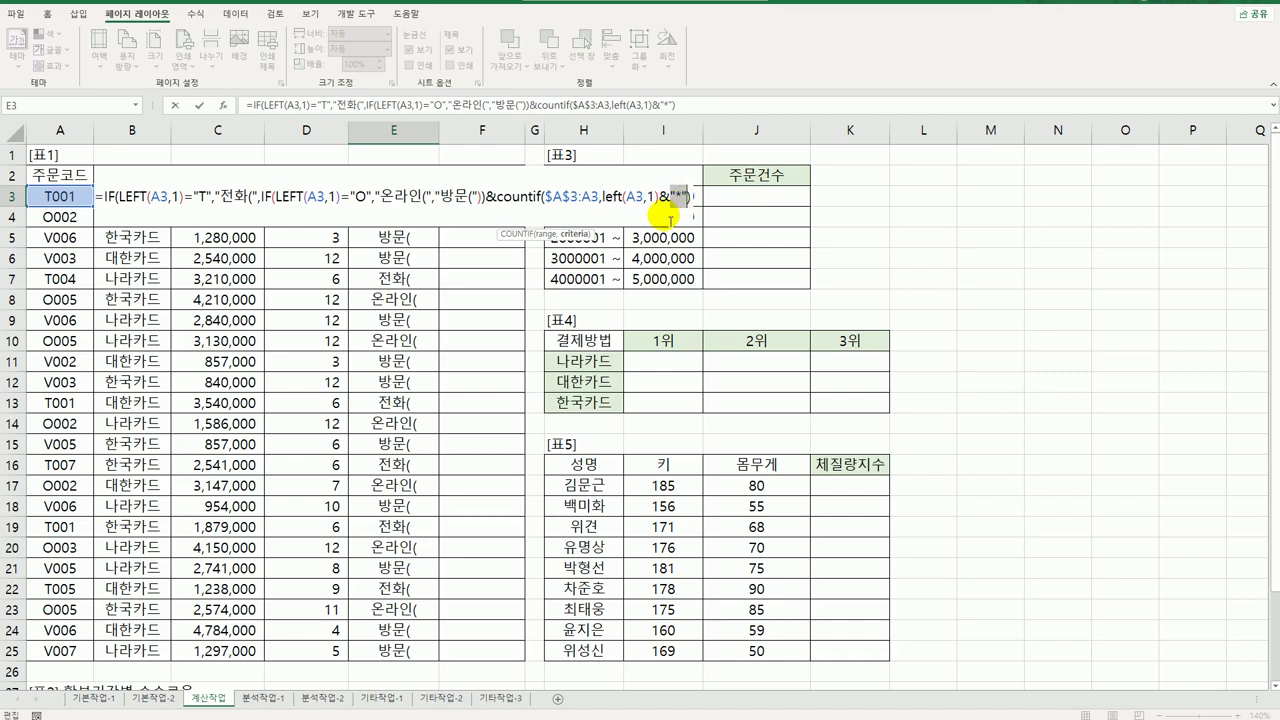
key(Return)
click(425, 200)
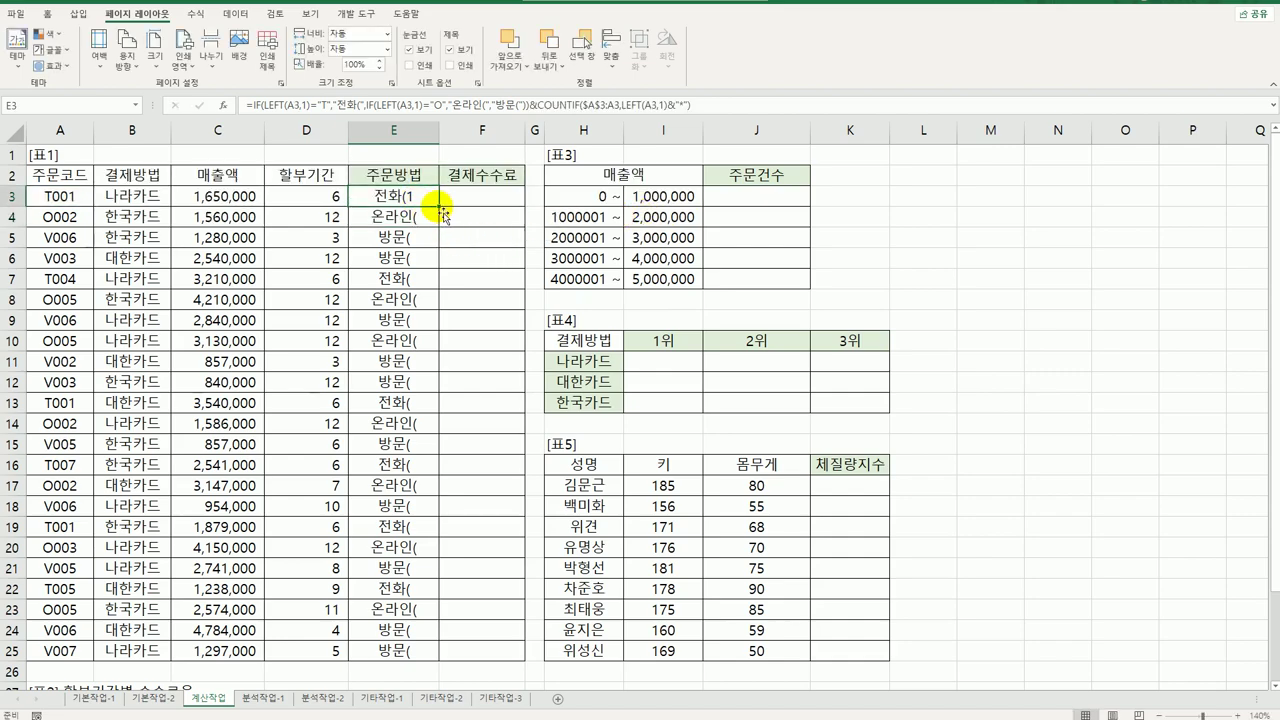
double_click(446, 208)
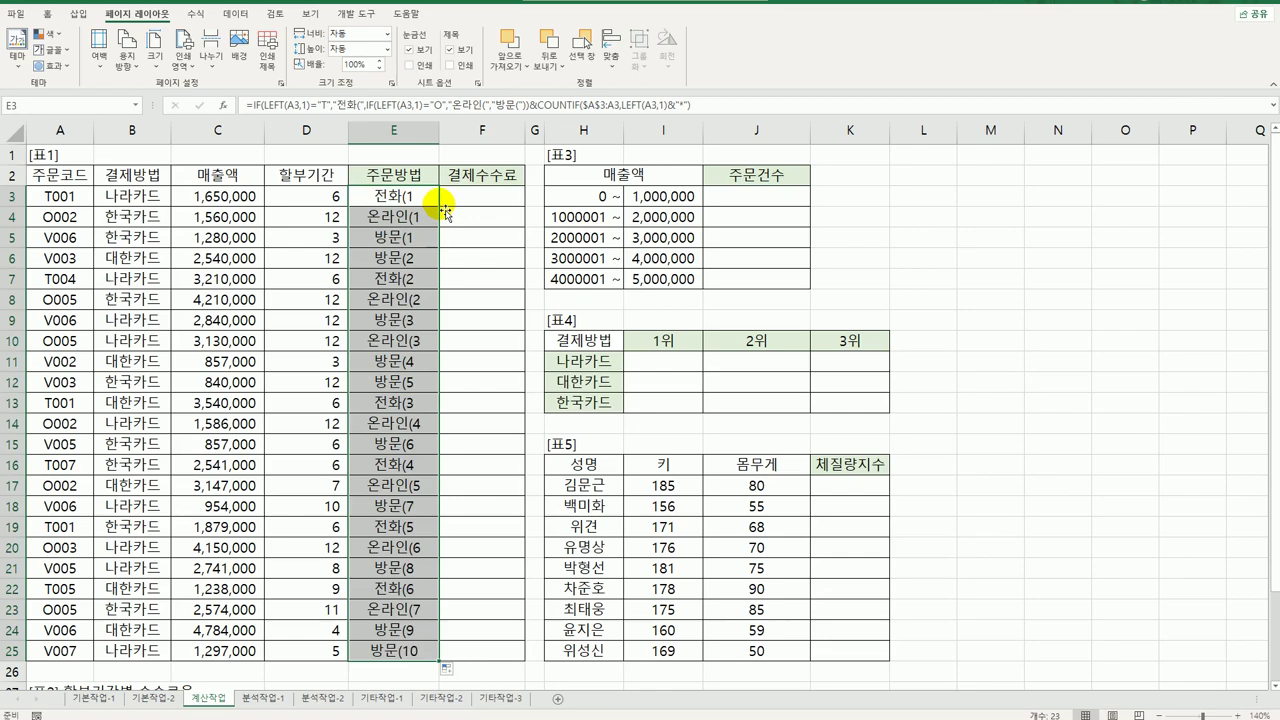
click(415, 215)
click(417, 237)
click(408, 255)
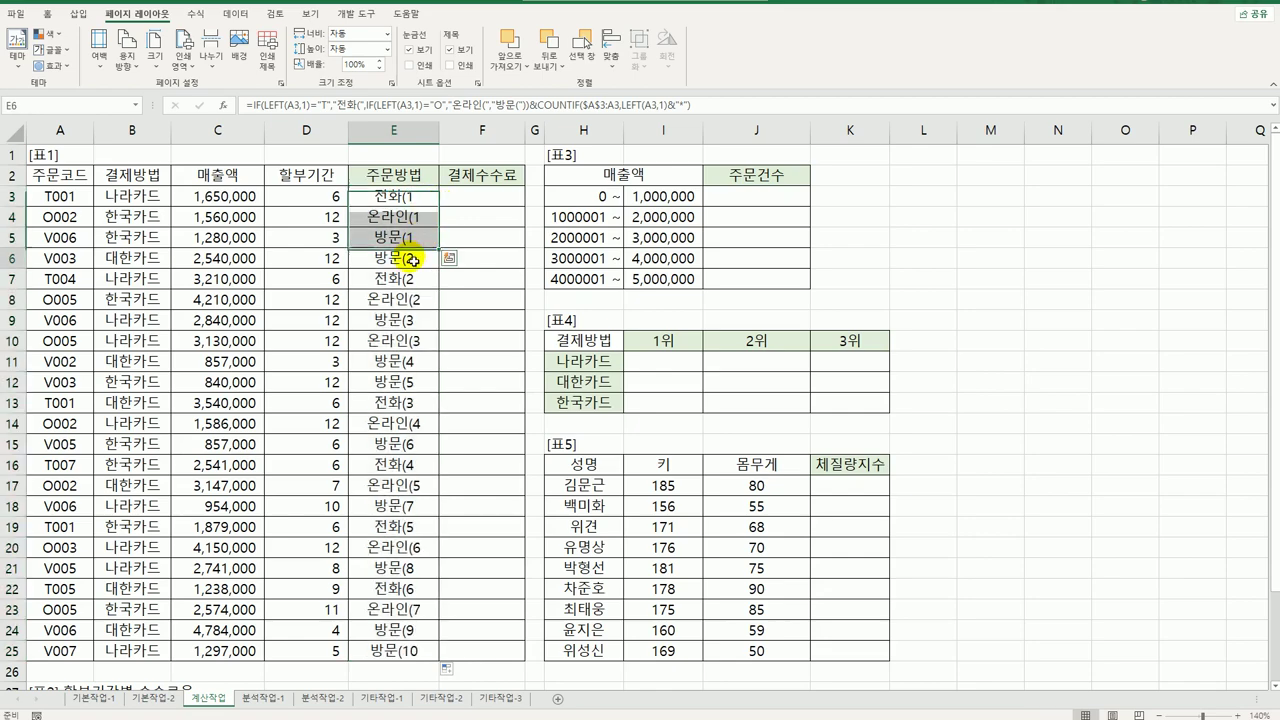
drag(408, 255, 416, 380)
click(423, 390)
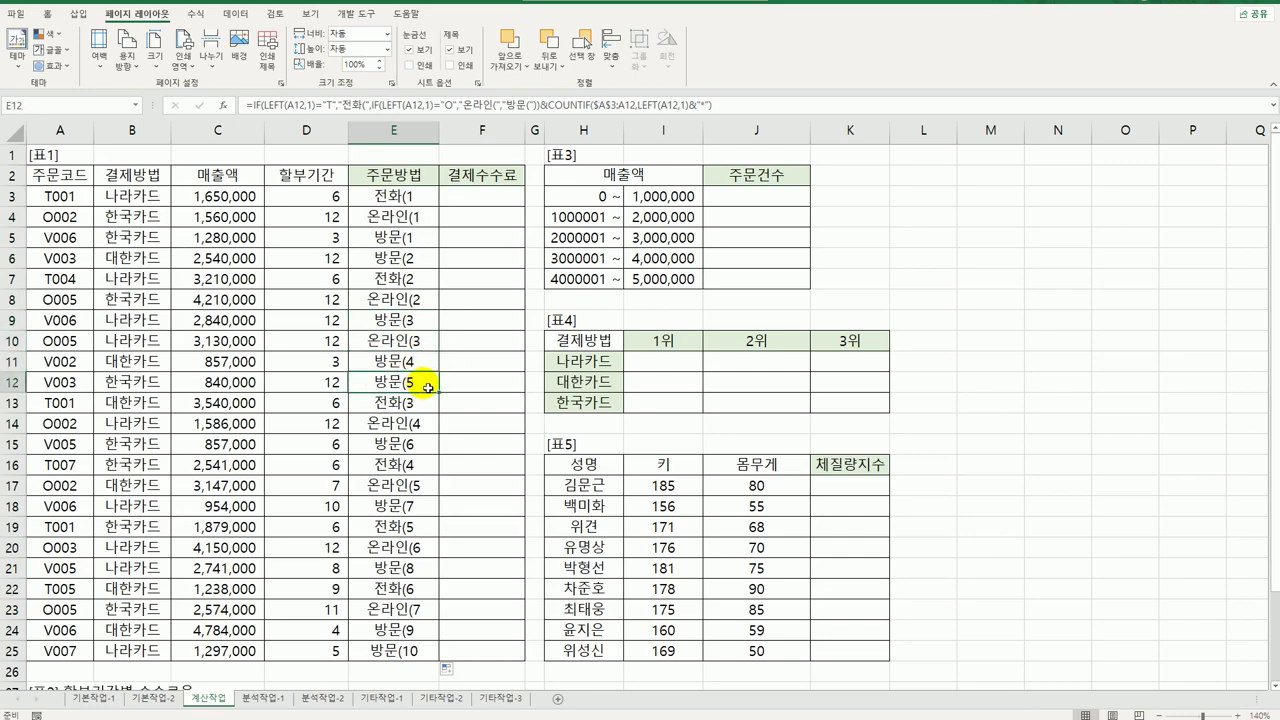
- Append &")" to the end of the E3 formula and fill the updated formula down to E25
click(399, 198)
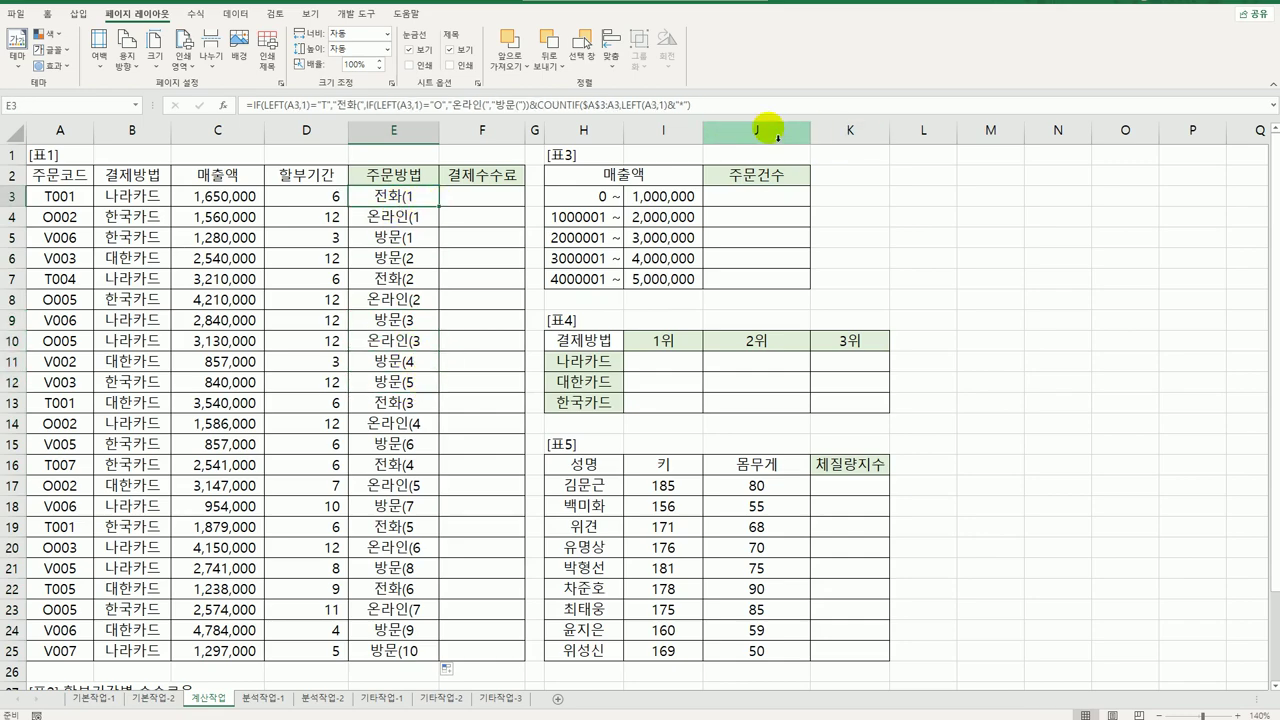
click(762, 110)
text(&"))
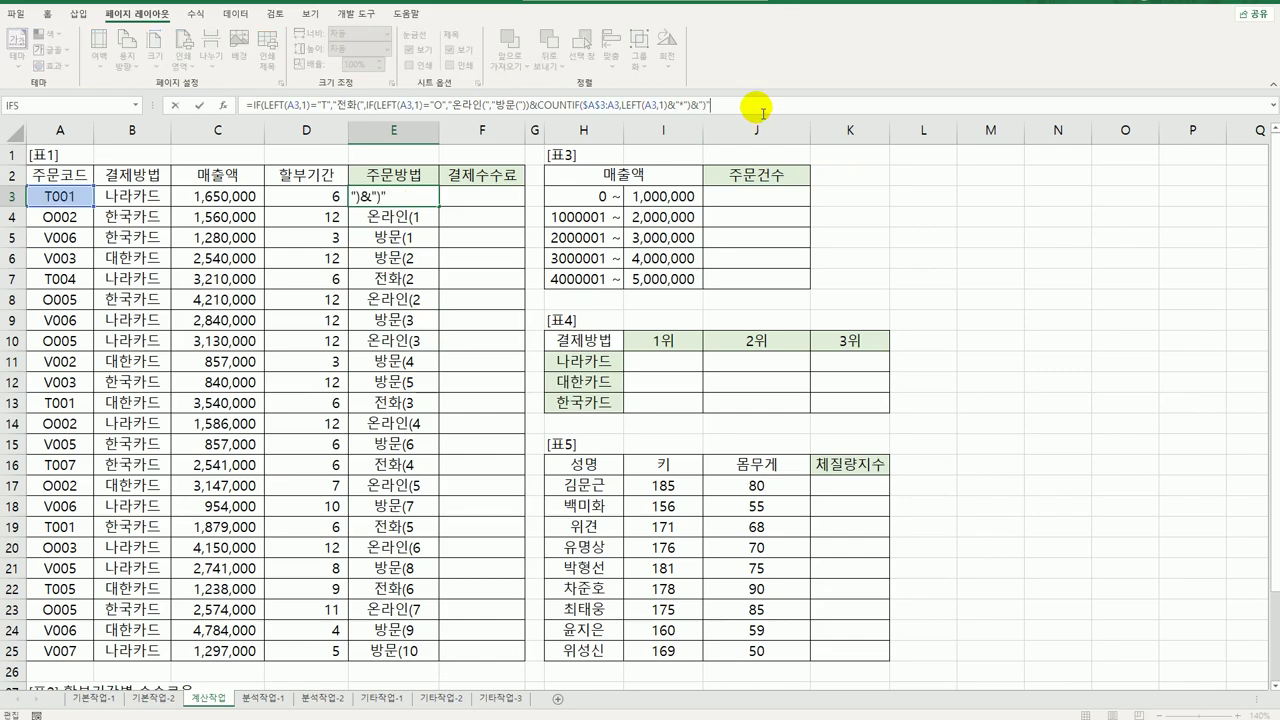
text(")
key(Return)
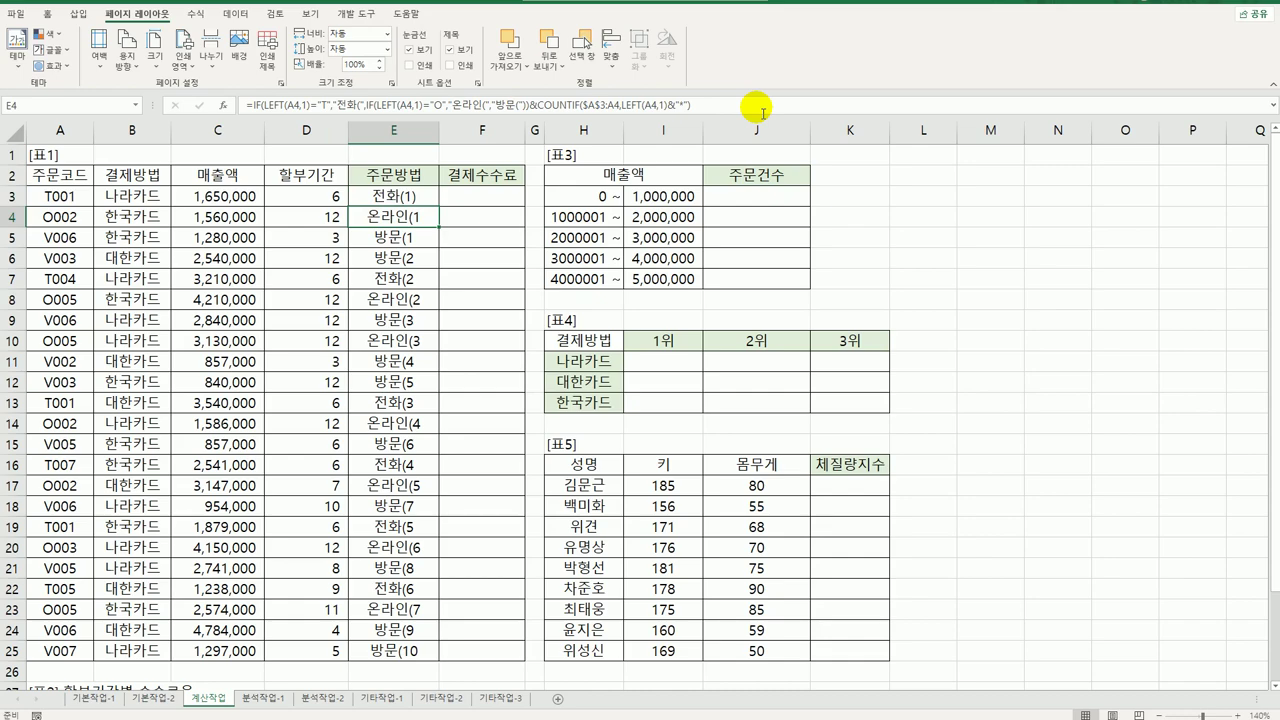
click(430, 197)
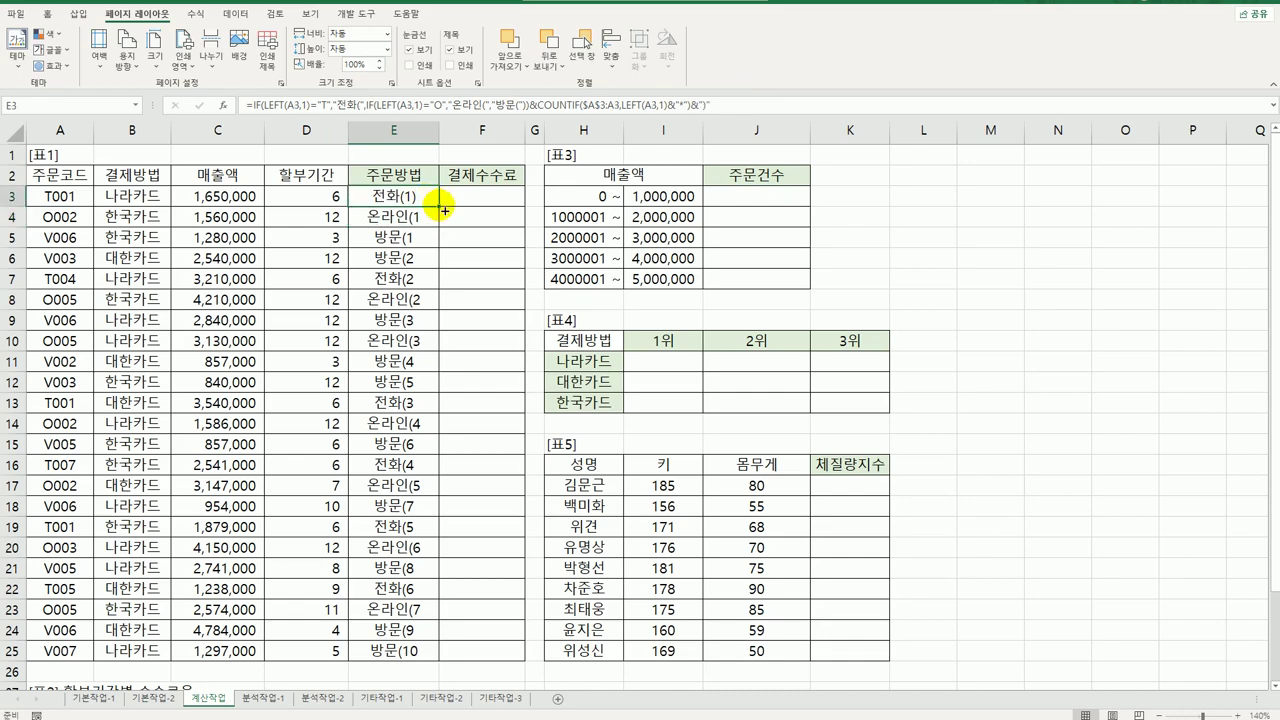
double_click(441, 208)
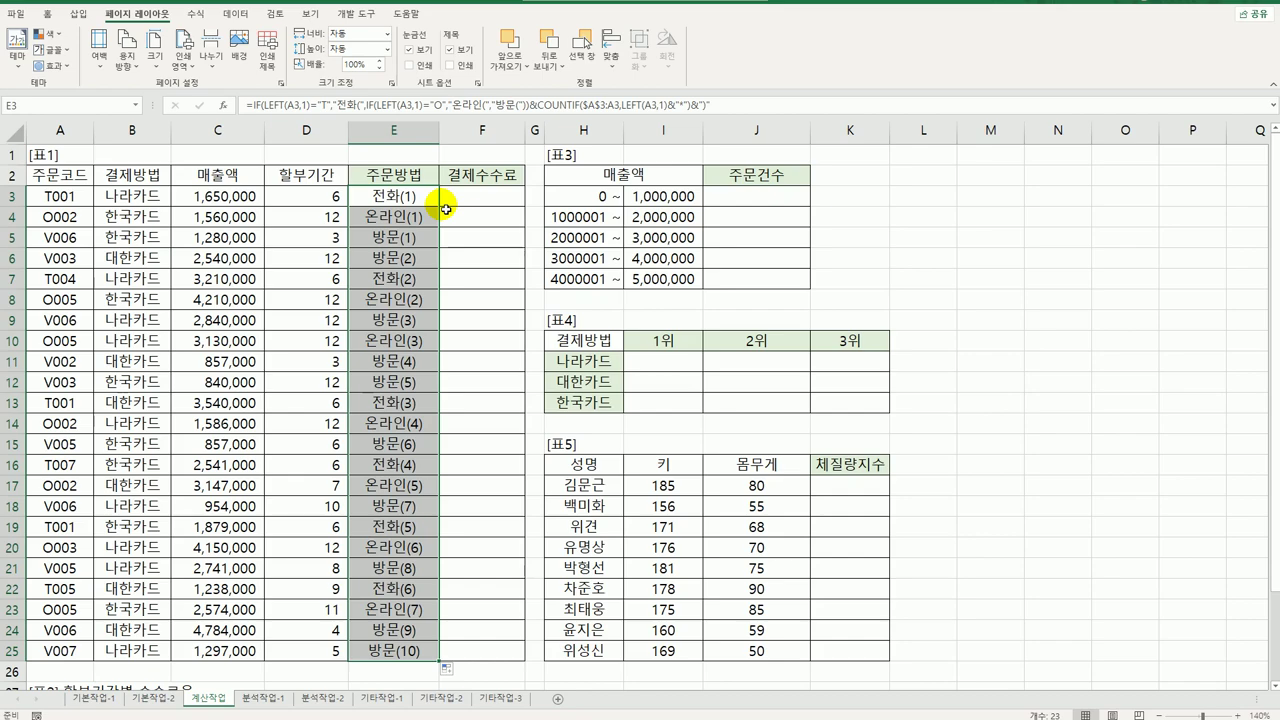
- Examine the 할부기간 column, the card names in [표4], and the card rows of the [표2] 할부기간별 수수료율 table
click(256, 175)
click(301, 181)
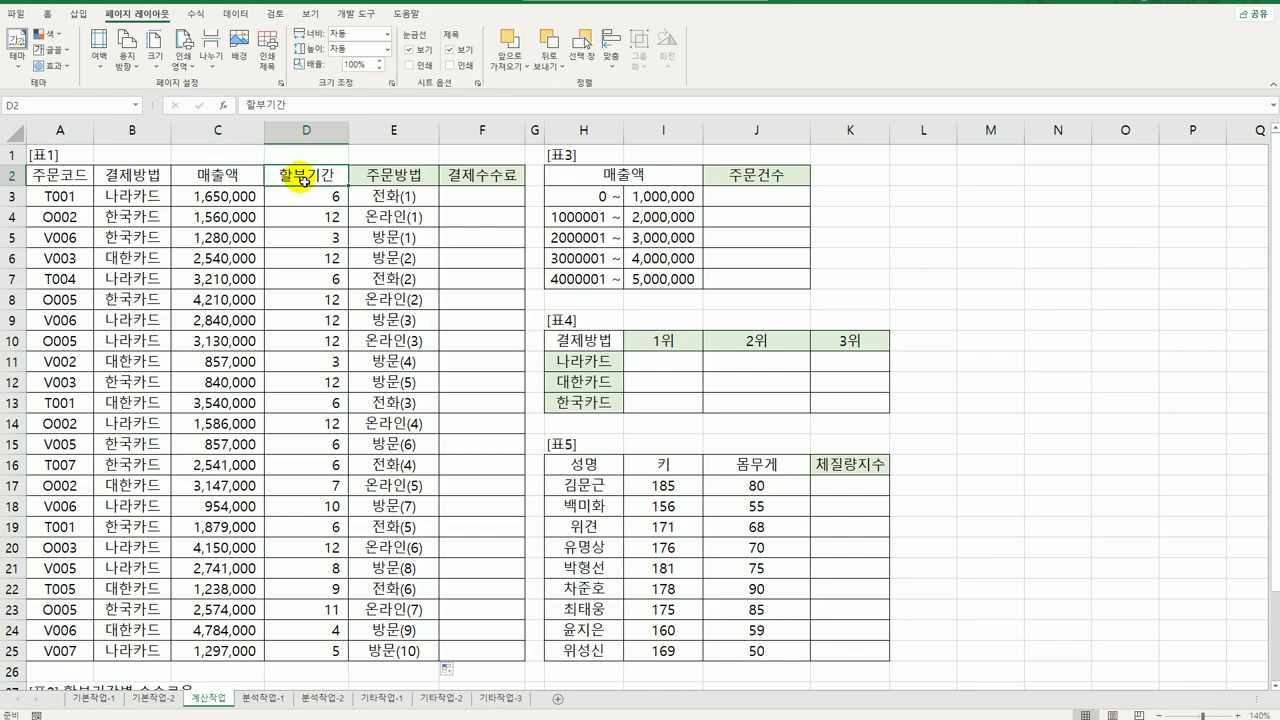
click(606, 340)
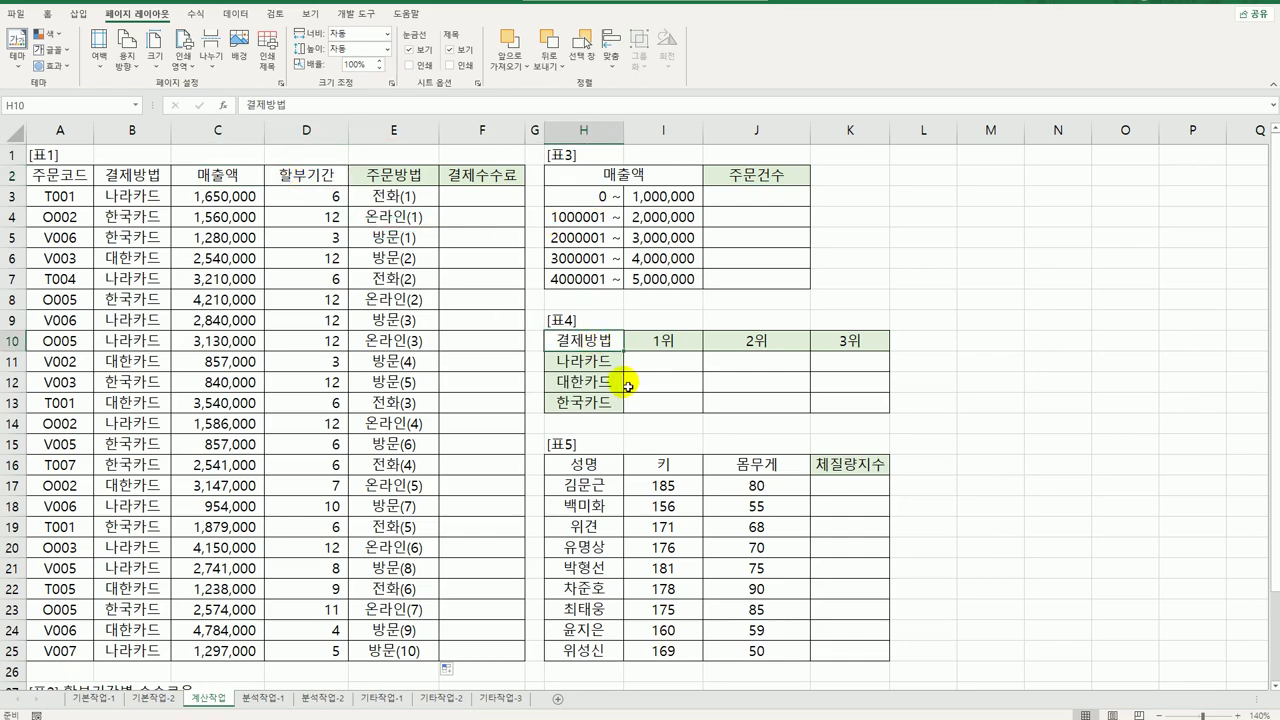
click(613, 362)
drag(613, 362, 609, 406)
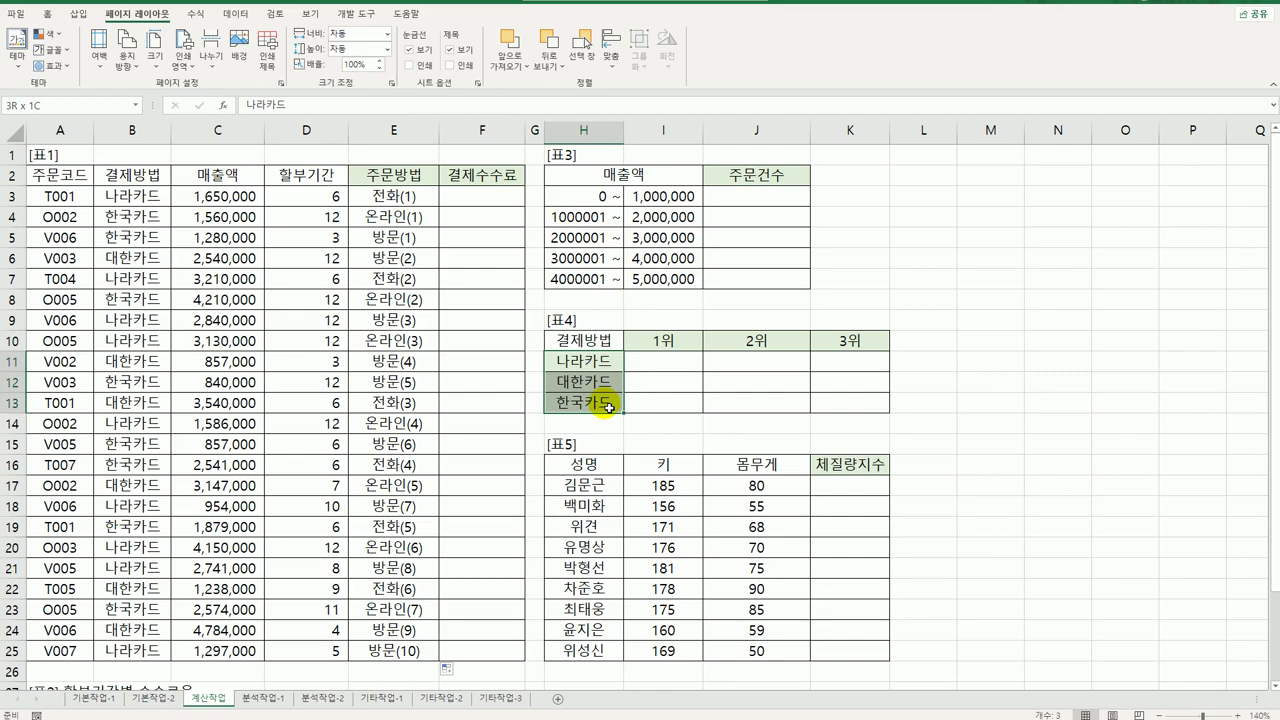
drag(609, 408, 583, 322)
click(583, 320)
scroll(400, 455, down, 2)
scroll(400, 455, down, 2)
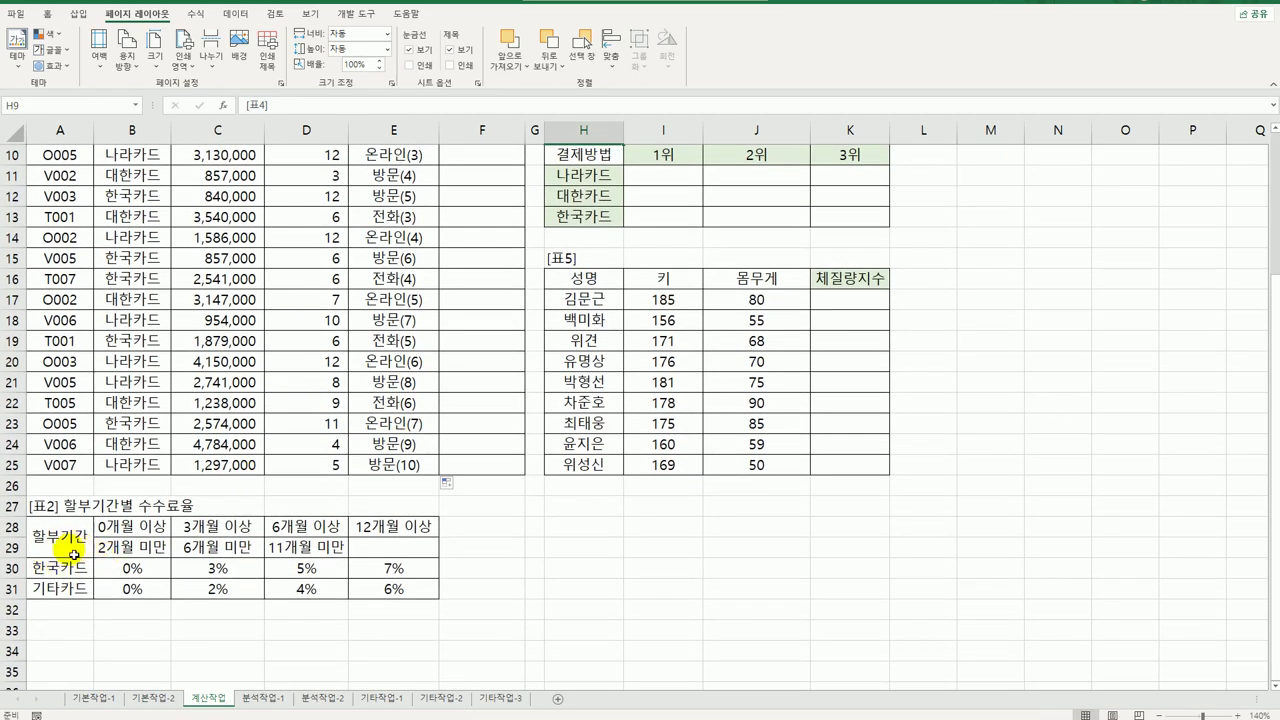
click(66, 576)
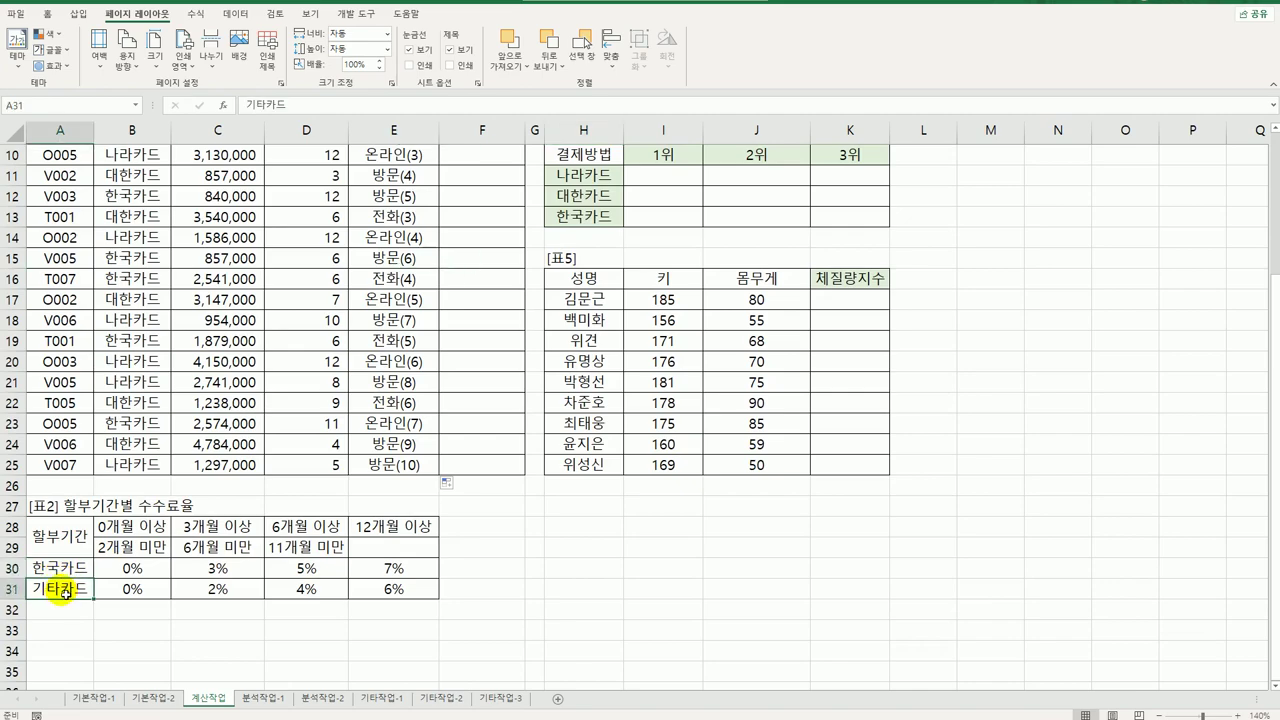
click(66, 592)
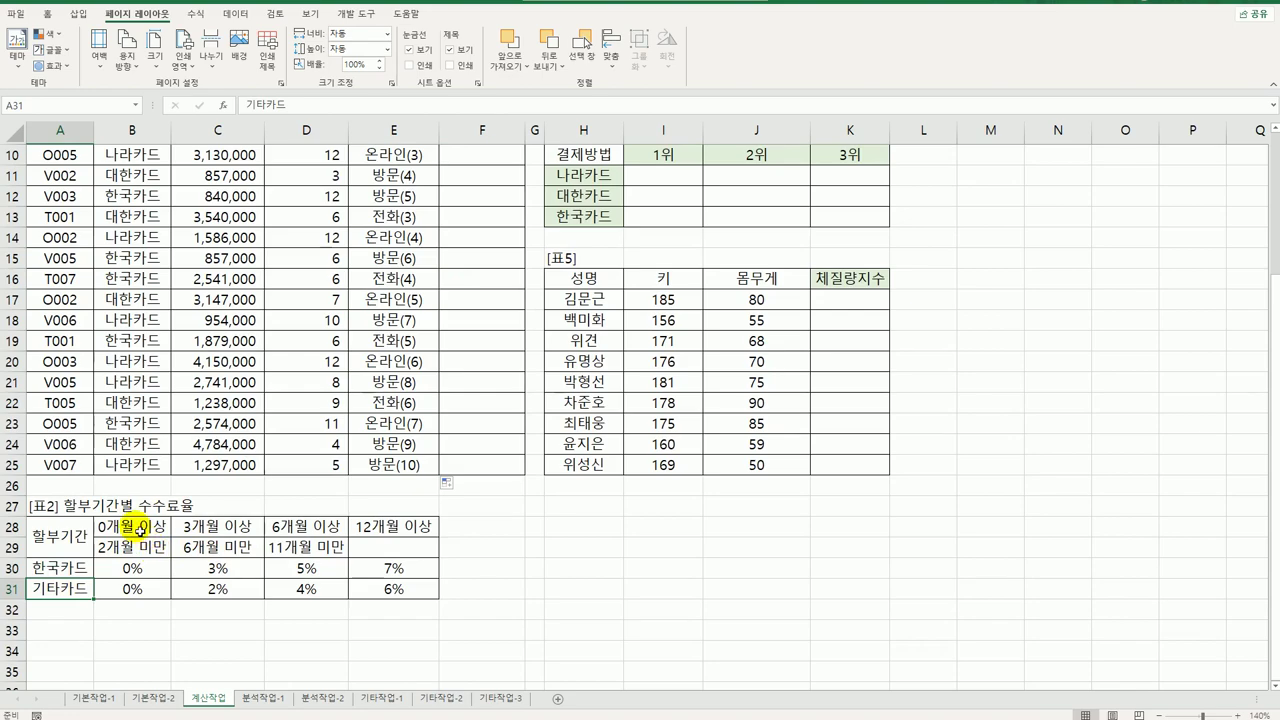
- Examine the month ranges and rates in the [표2] table together with the 매출액 and 결제수수료 columns of [표1]
drag(157, 525, 137, 555)
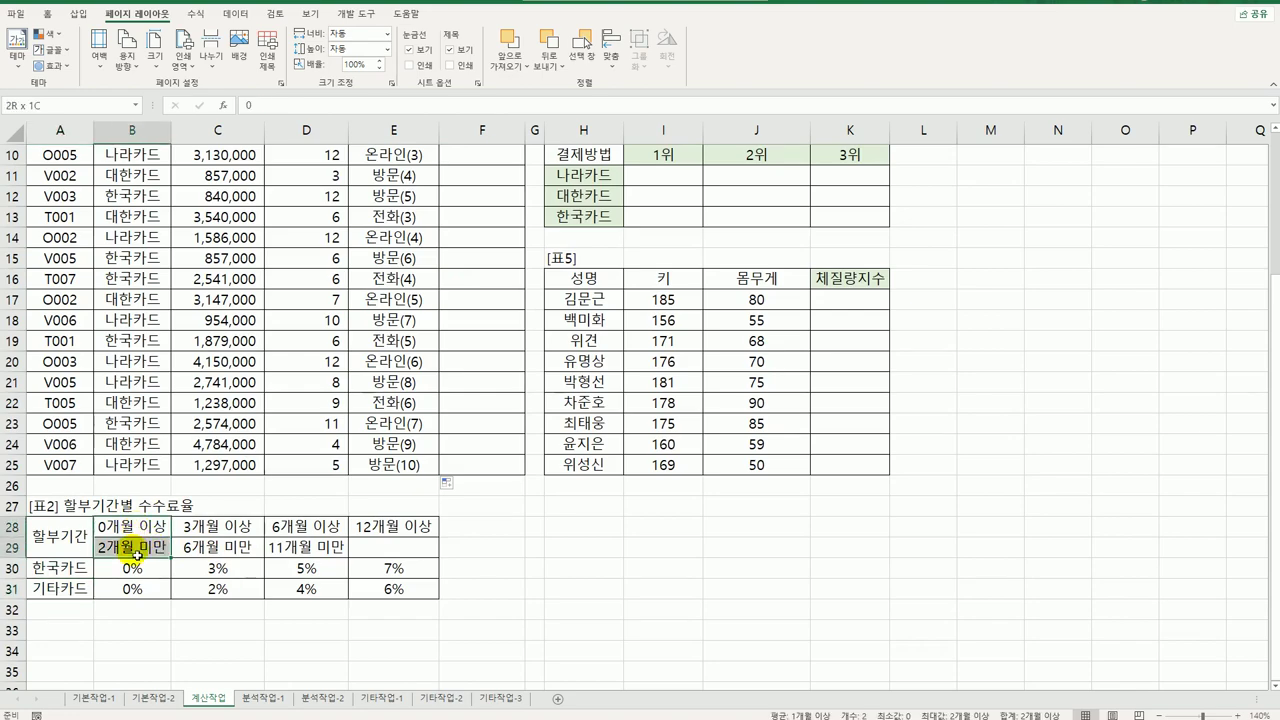
drag(225, 526, 228, 548)
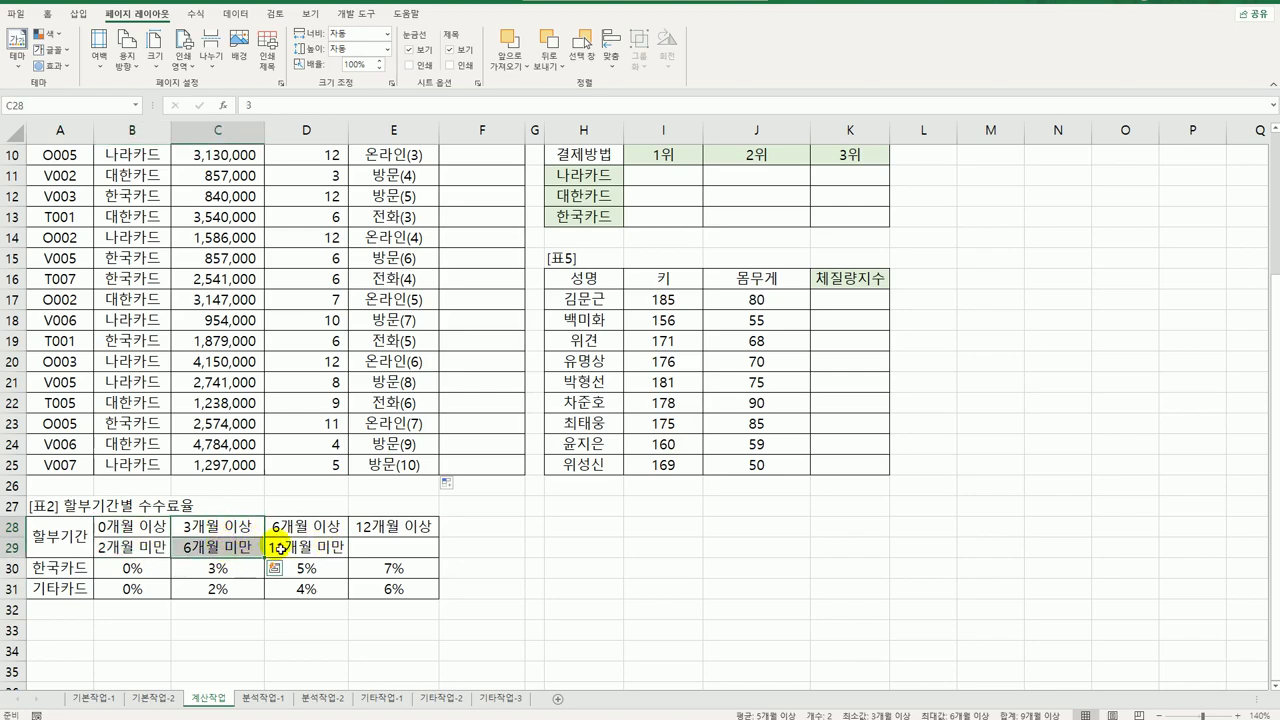
drag(157, 525, 400, 528)
drag(160, 568, 390, 588)
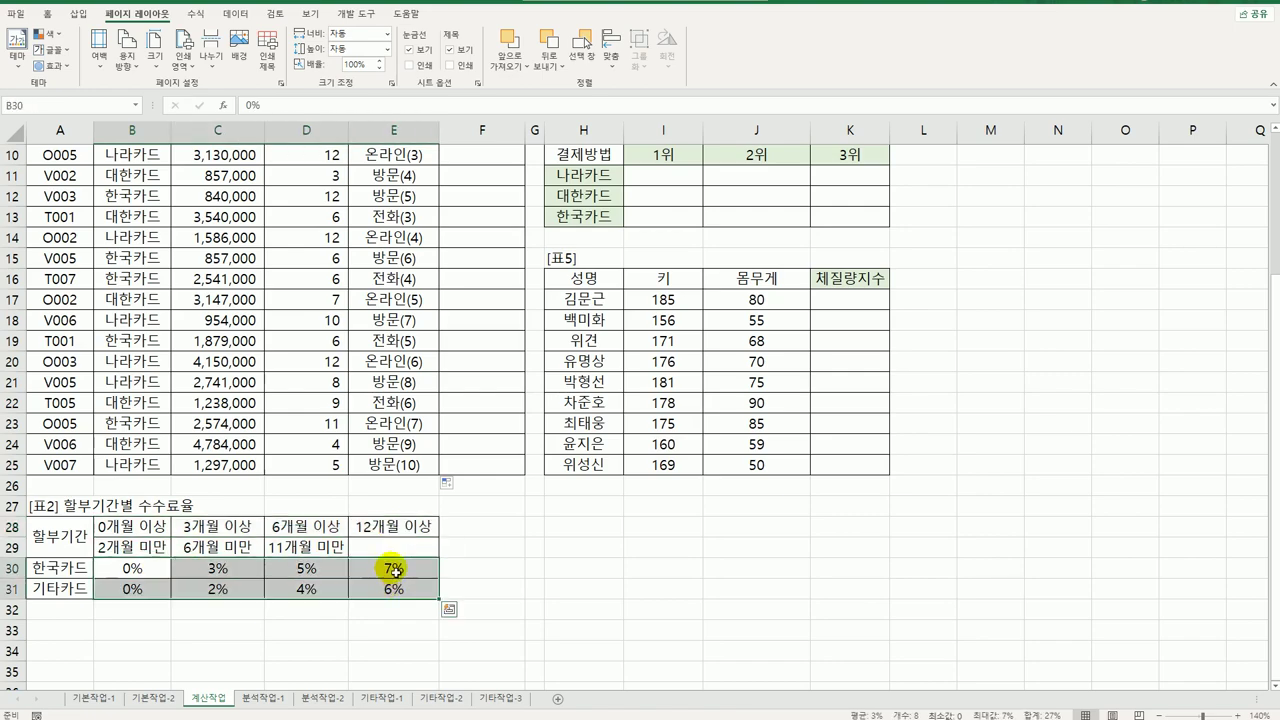
scroll(482, 231, up, 3)
click(486, 203)
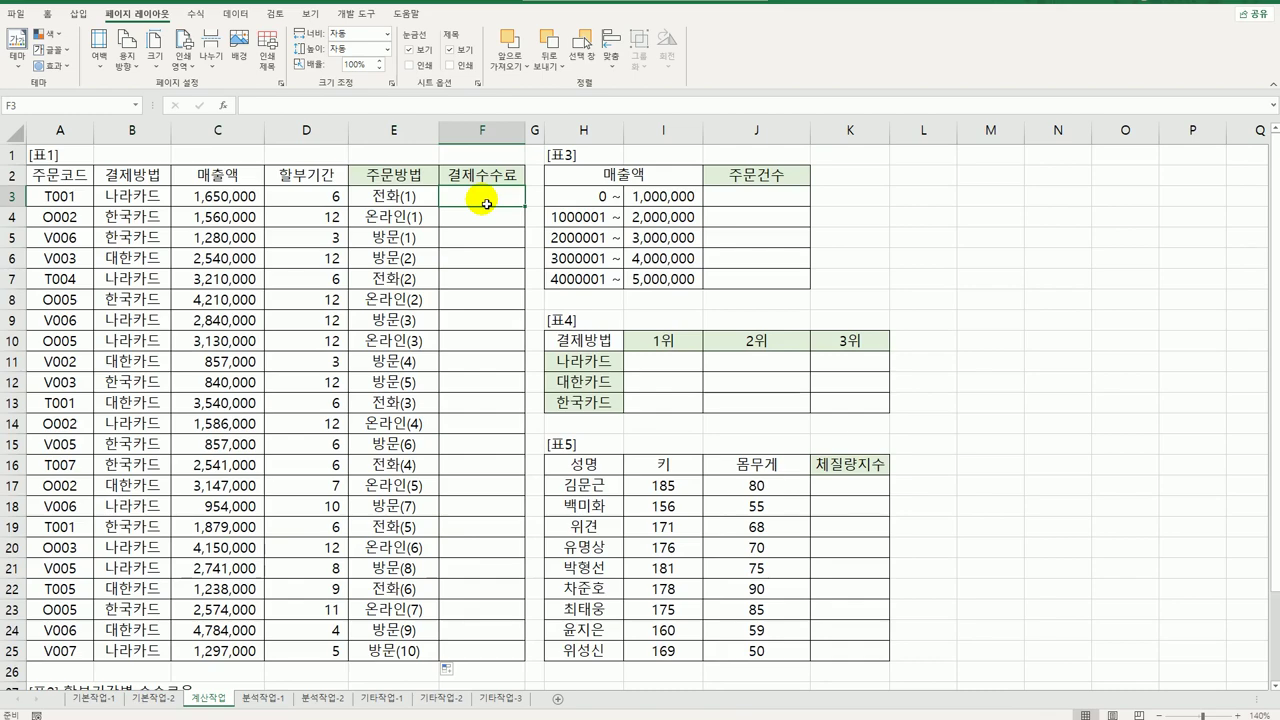
click(250, 193)
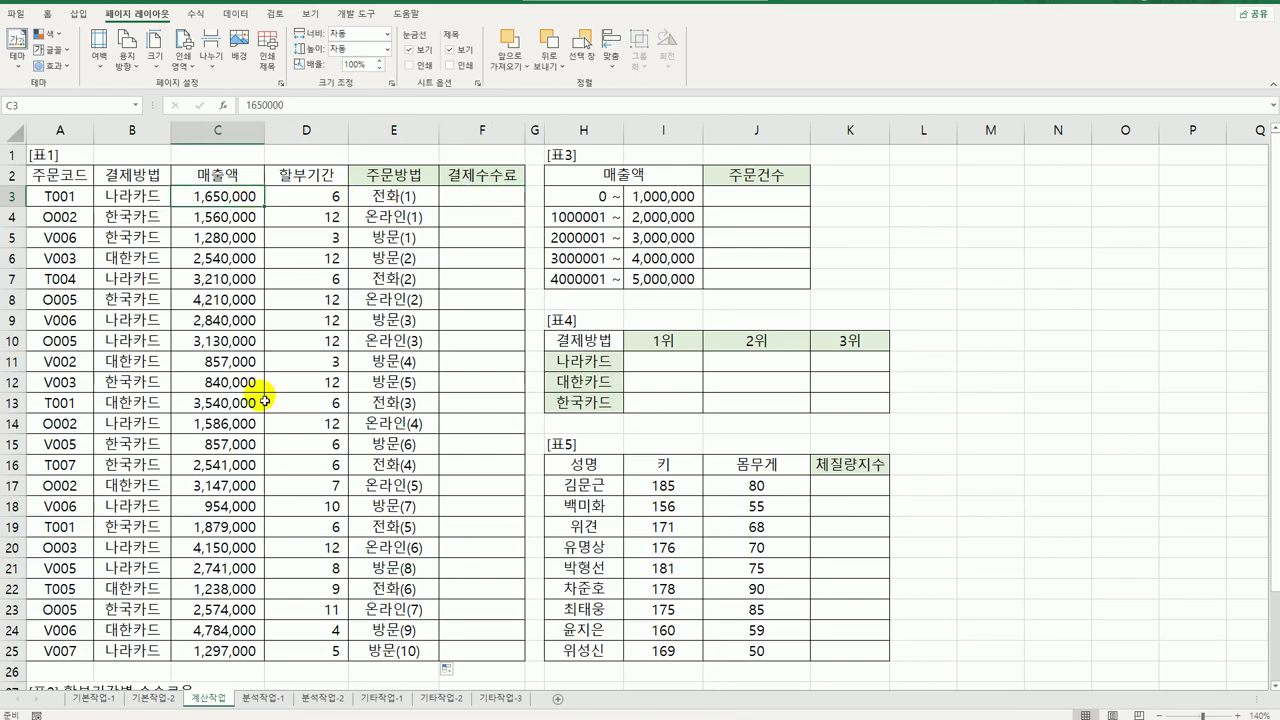
scroll(264, 400, down, 6)
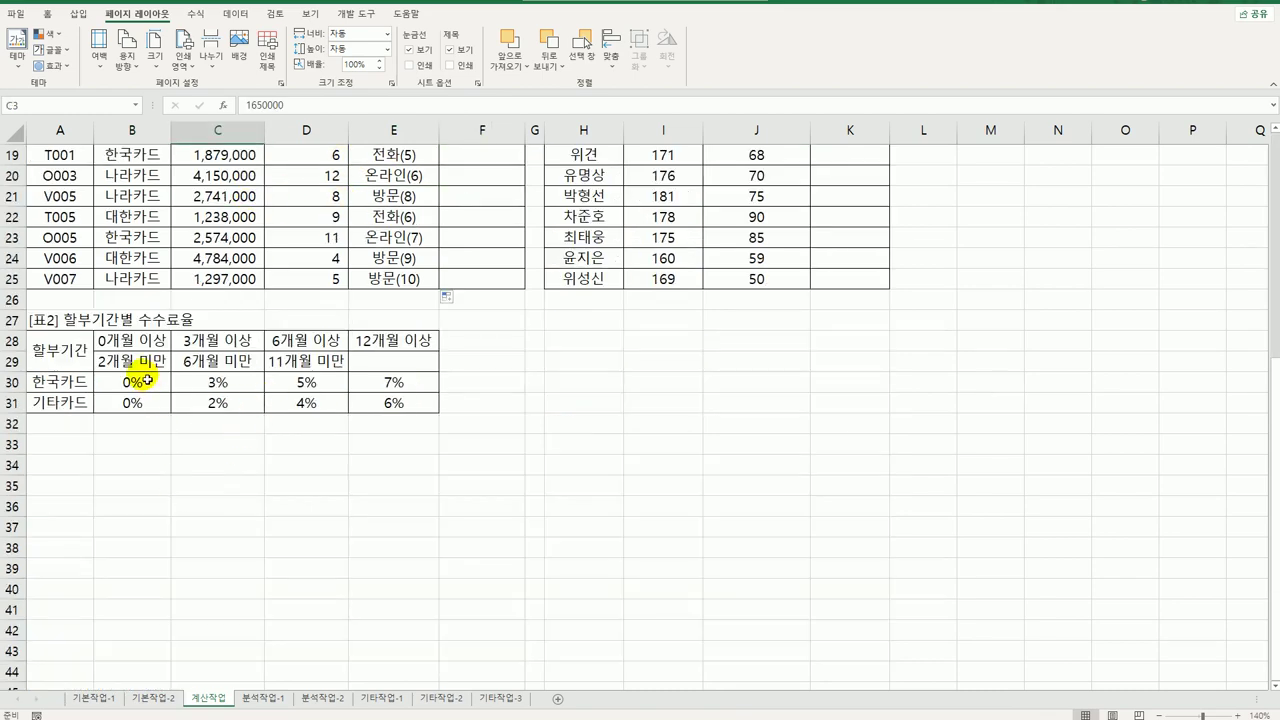
drag(147, 380, 393, 405)
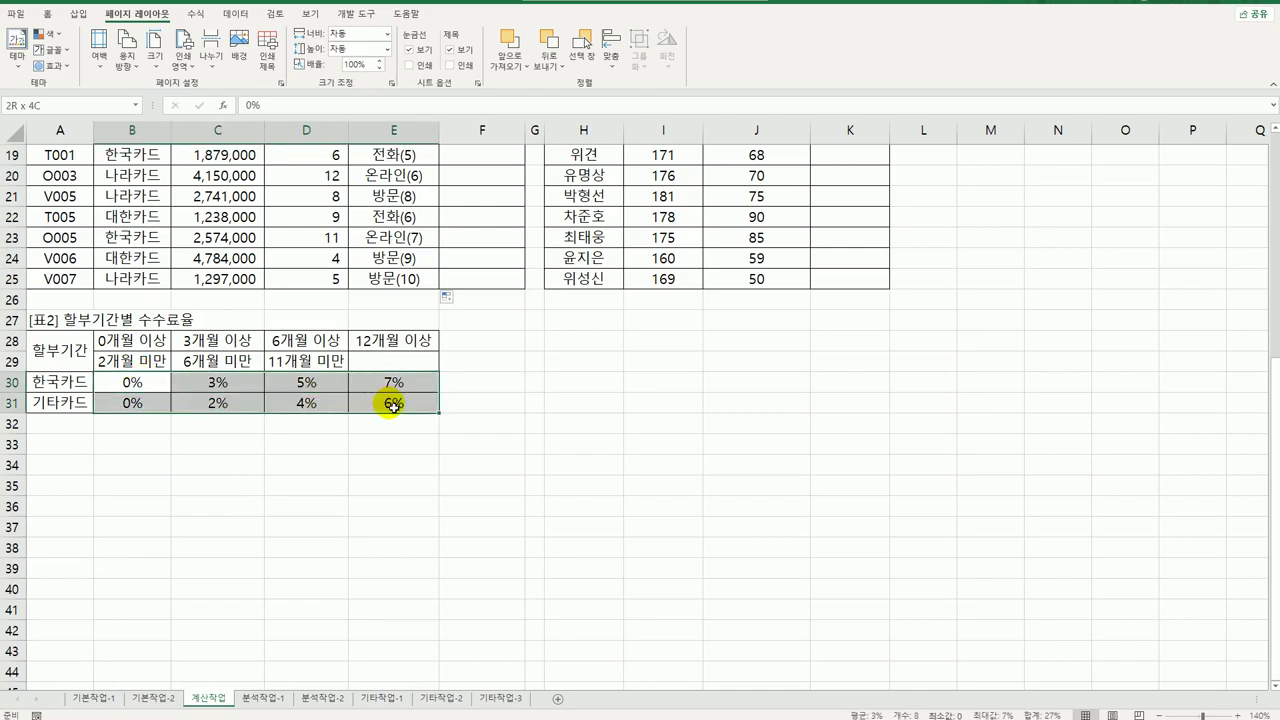
scroll(410, 300, up, 6)
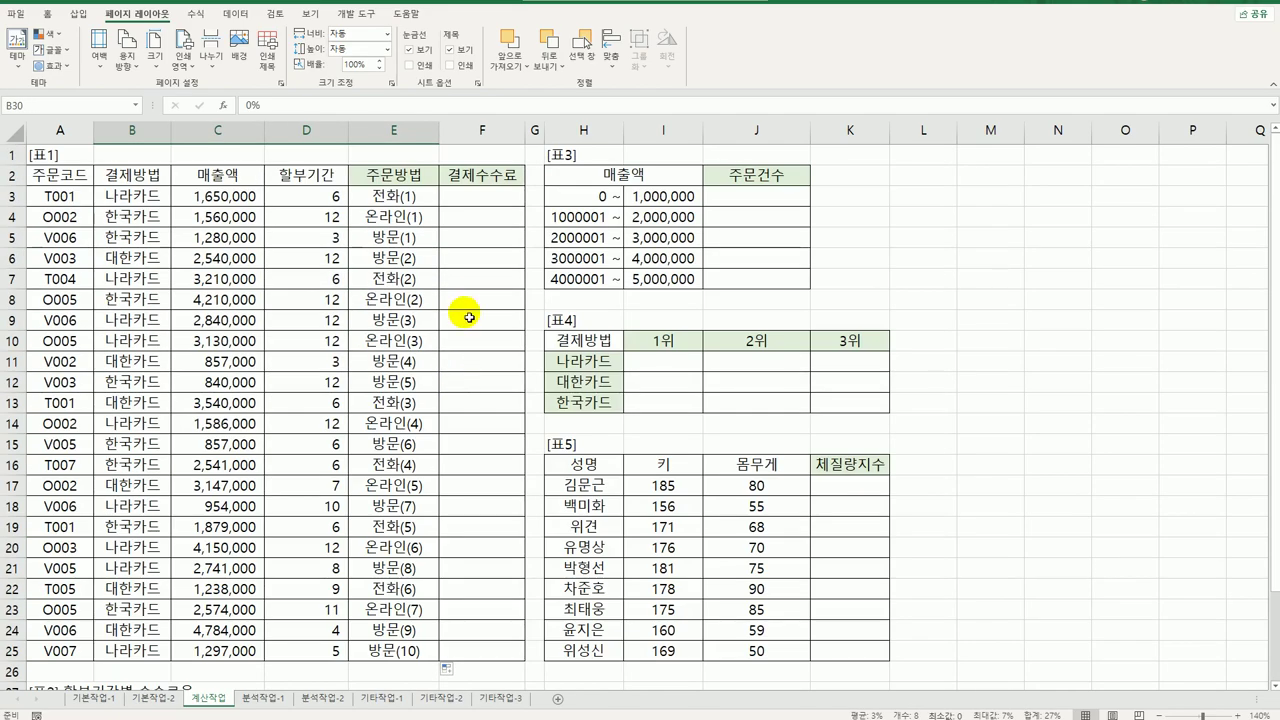
click(510, 203)
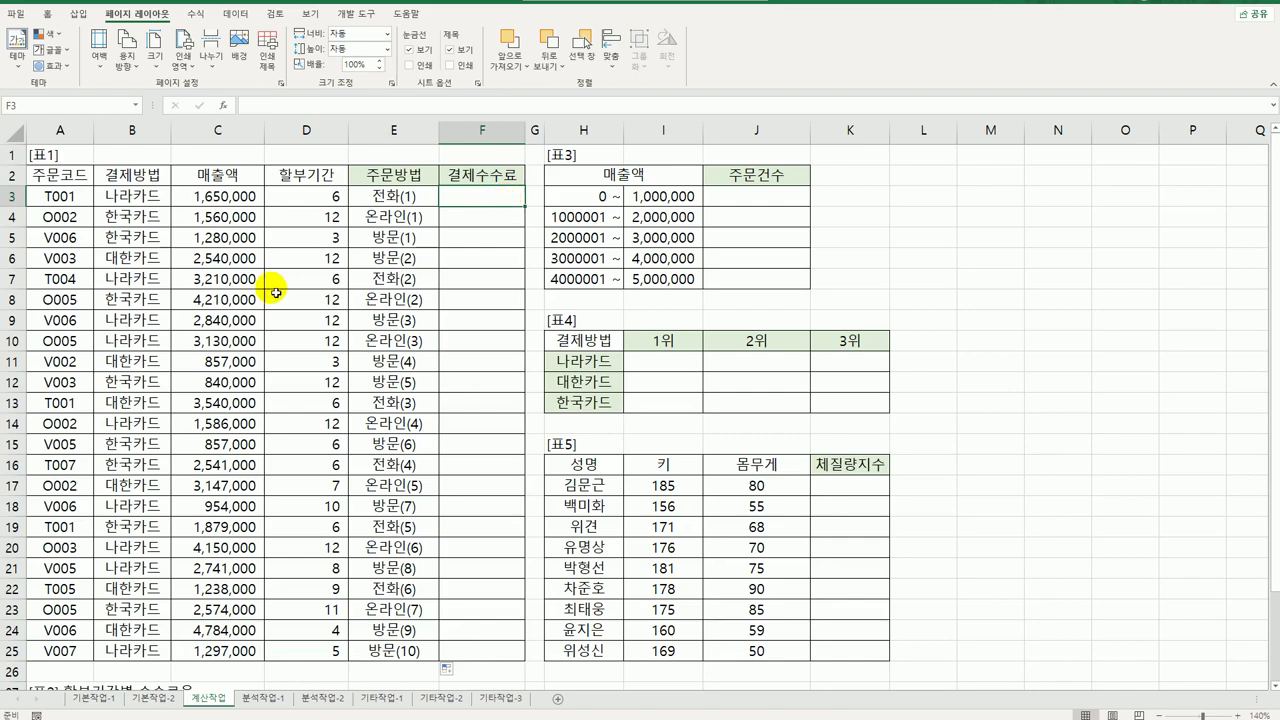
- Examine the starting months in B28:E28 against the 할부기간 column, plus the 한국카드 and 기타카드 rate rows of [표2]
scroll(220, 420, down, 3)
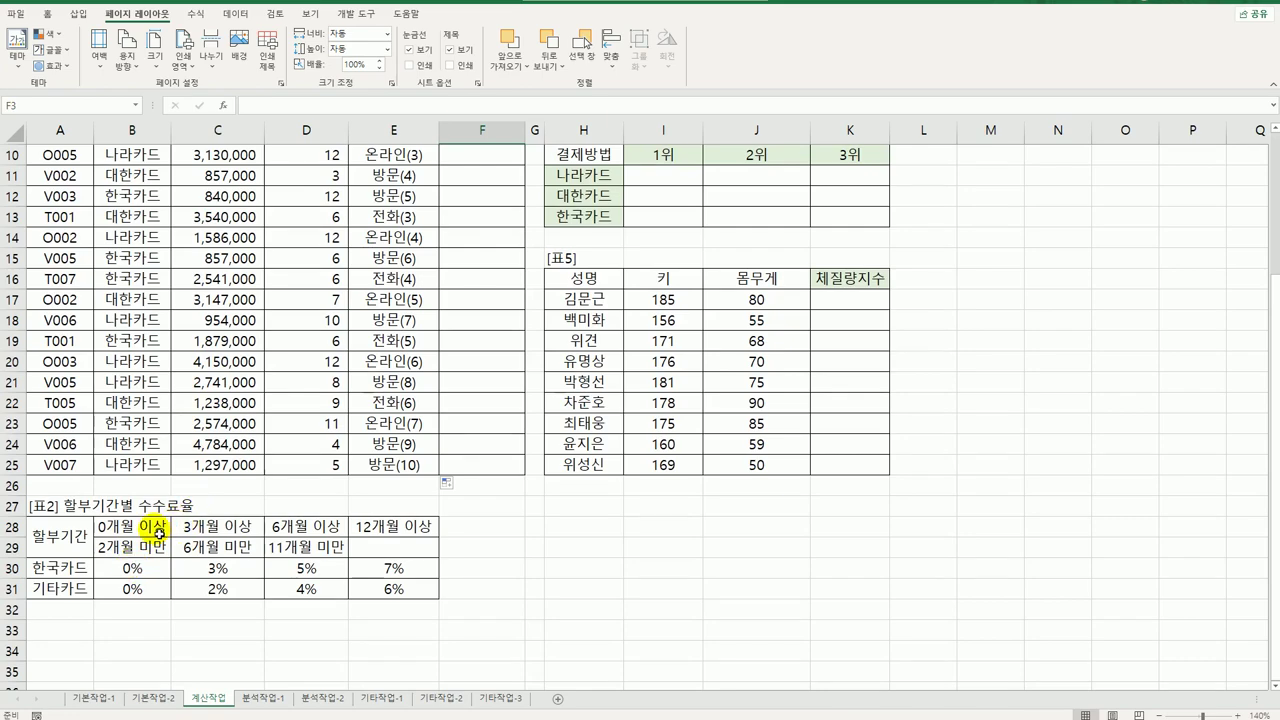
drag(158, 532, 383, 534)
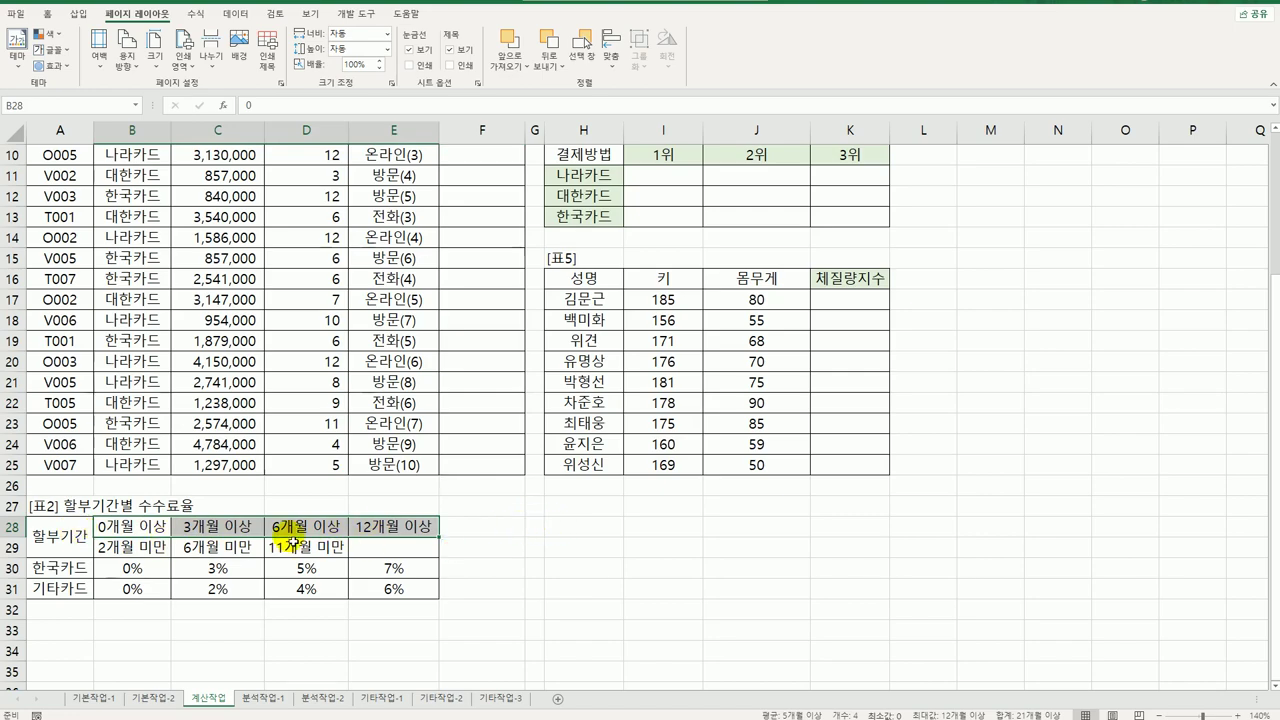
scroll(293, 540, up, 3)
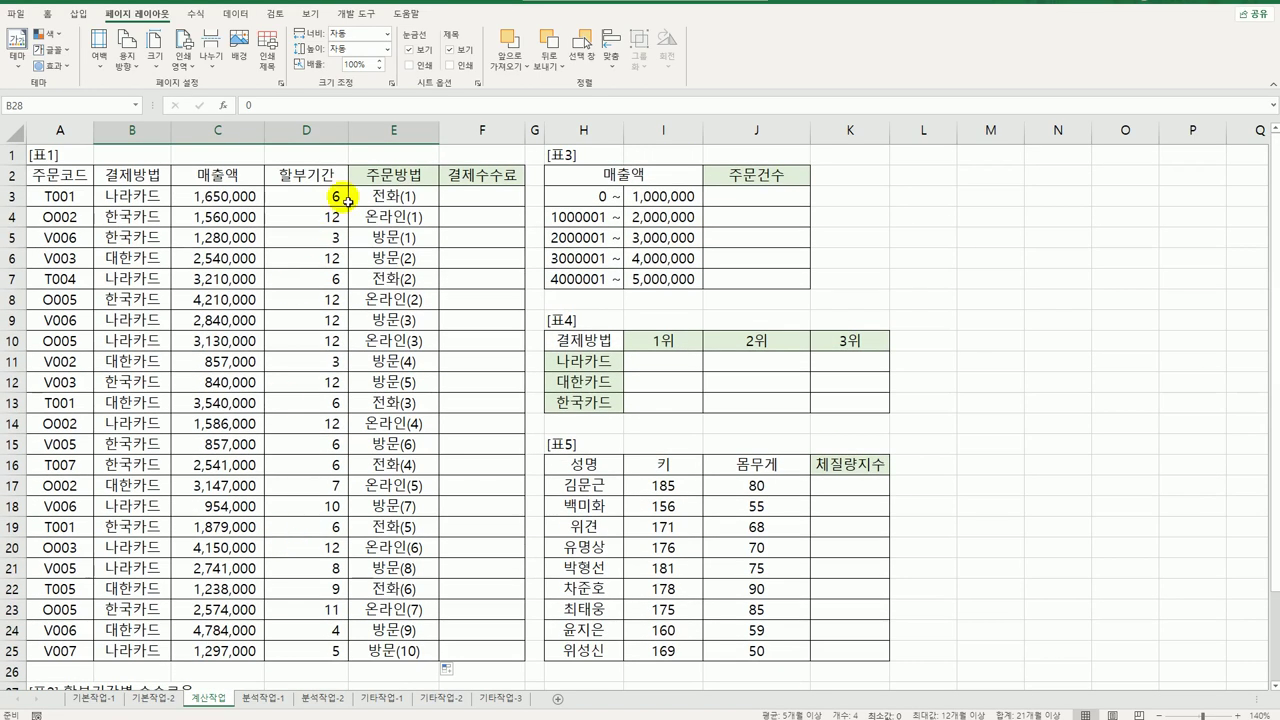
scroll(246, 389, down, 2)
scroll(220, 480, up, 2)
scroll(195, 550, down, 3)
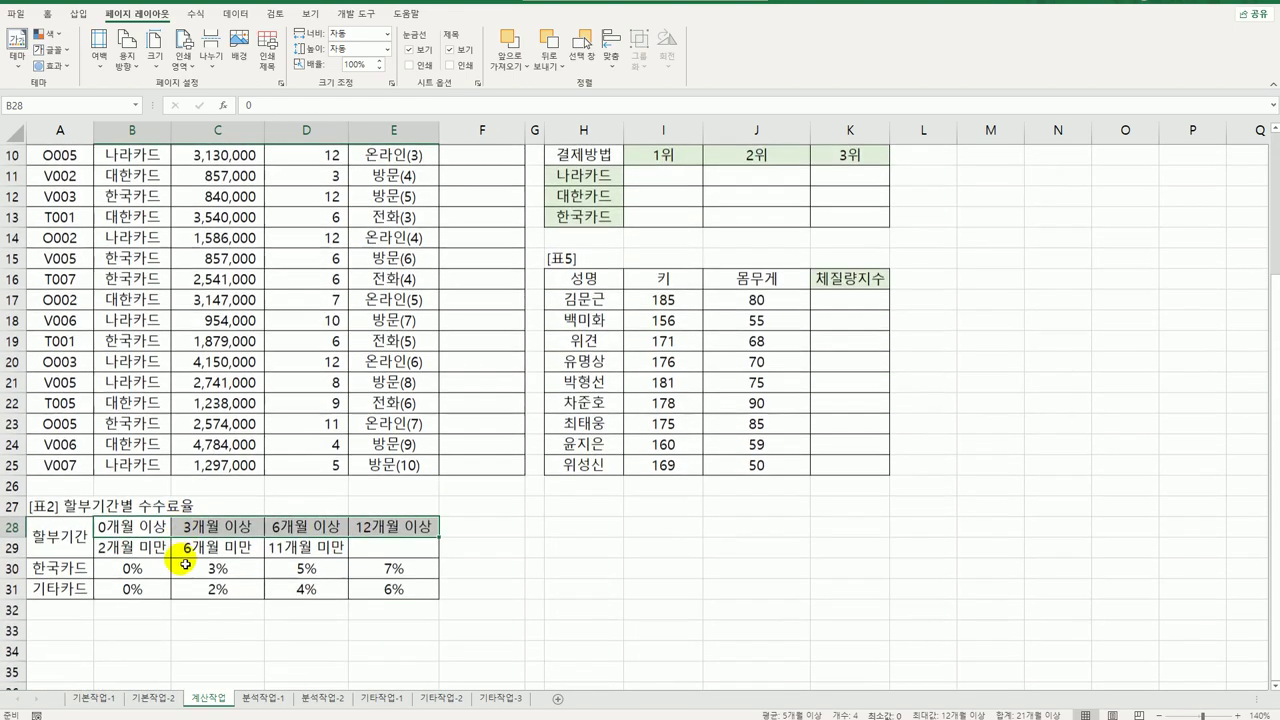
drag(157, 533, 380, 547)
drag(133, 575, 383, 577)
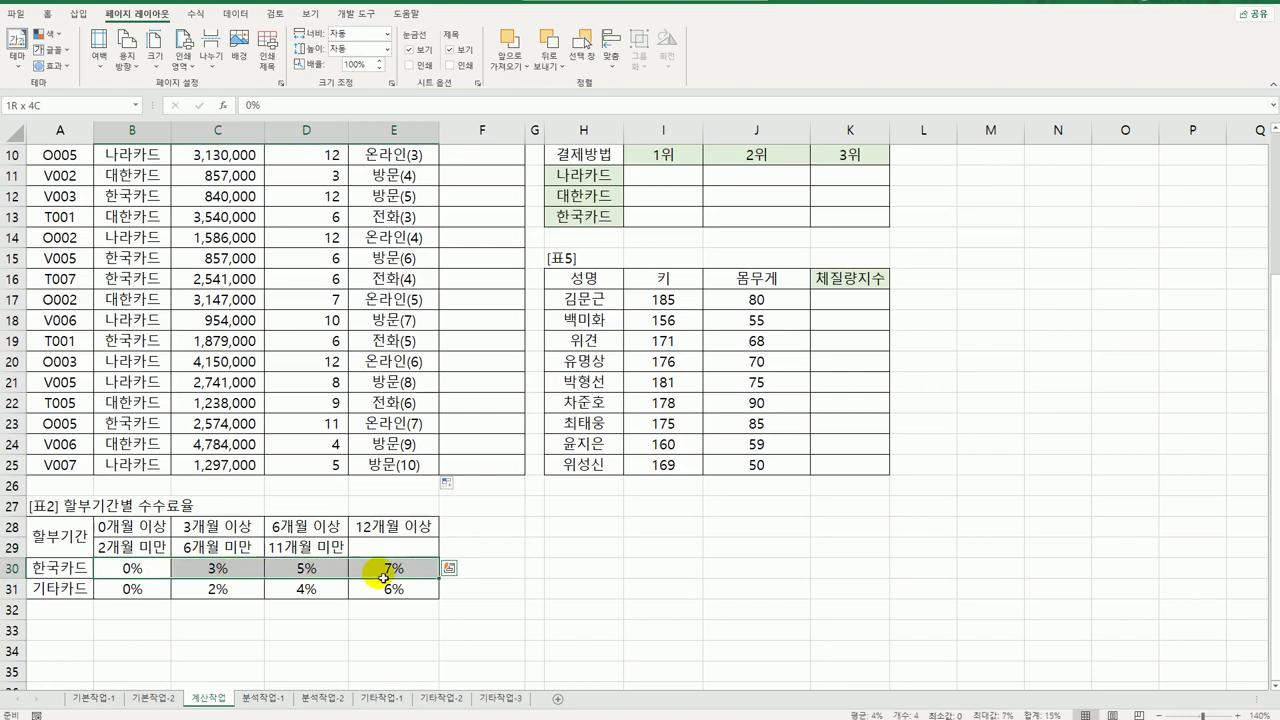
drag(134, 589, 397, 594)
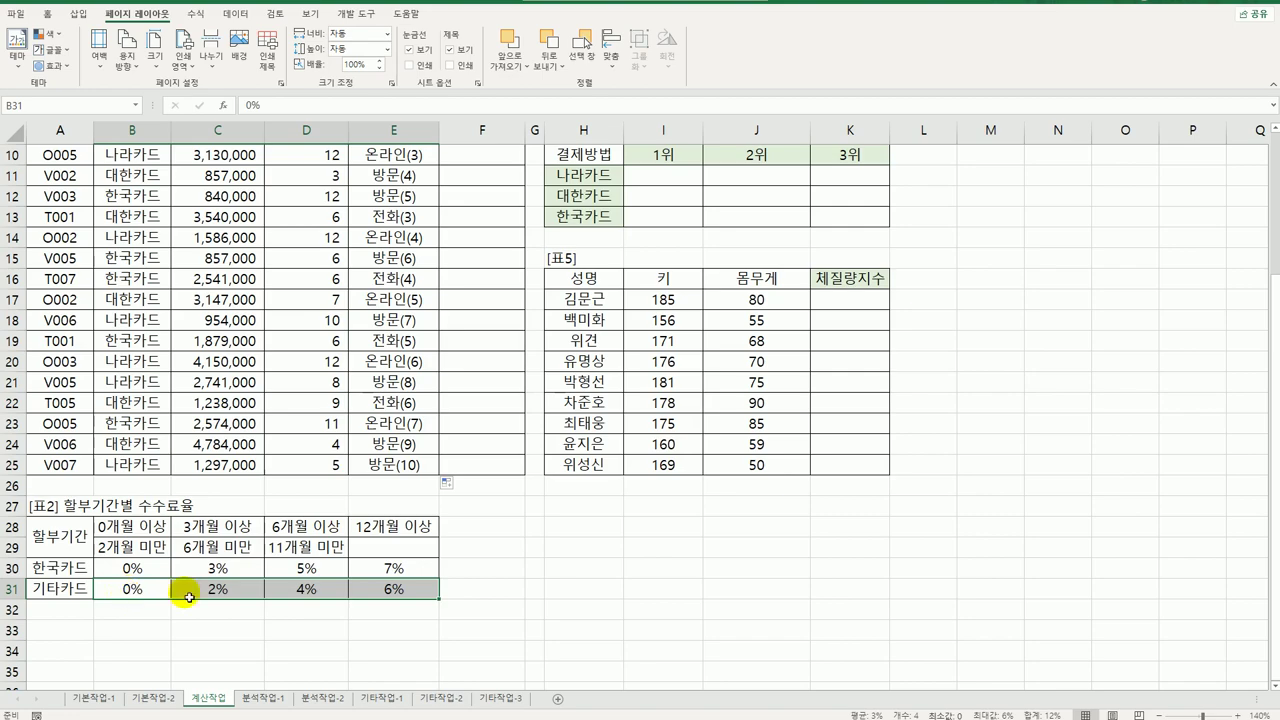
drag(129, 581, 385, 588)
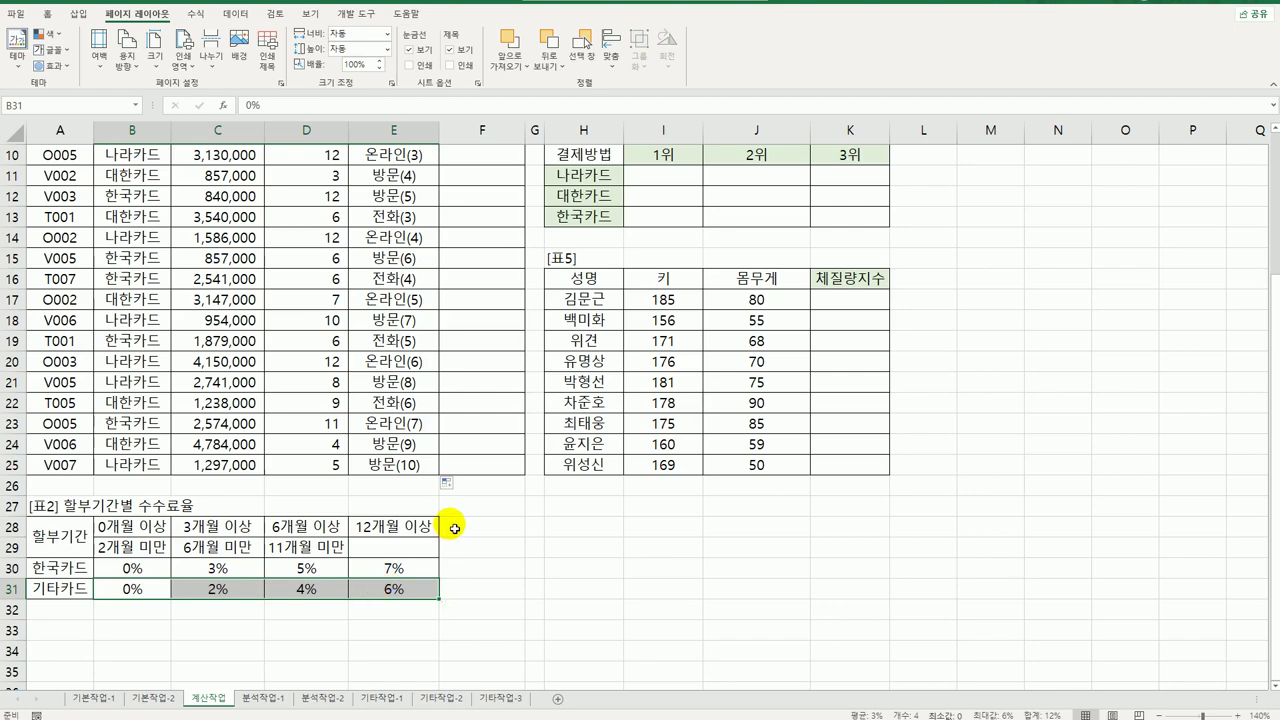
- Start a MATCH formula in F3 with lookup value B3 and the absolute lookup range $A$30:$A$31
scroll(463, 523, up, 3)
click(510, 199)
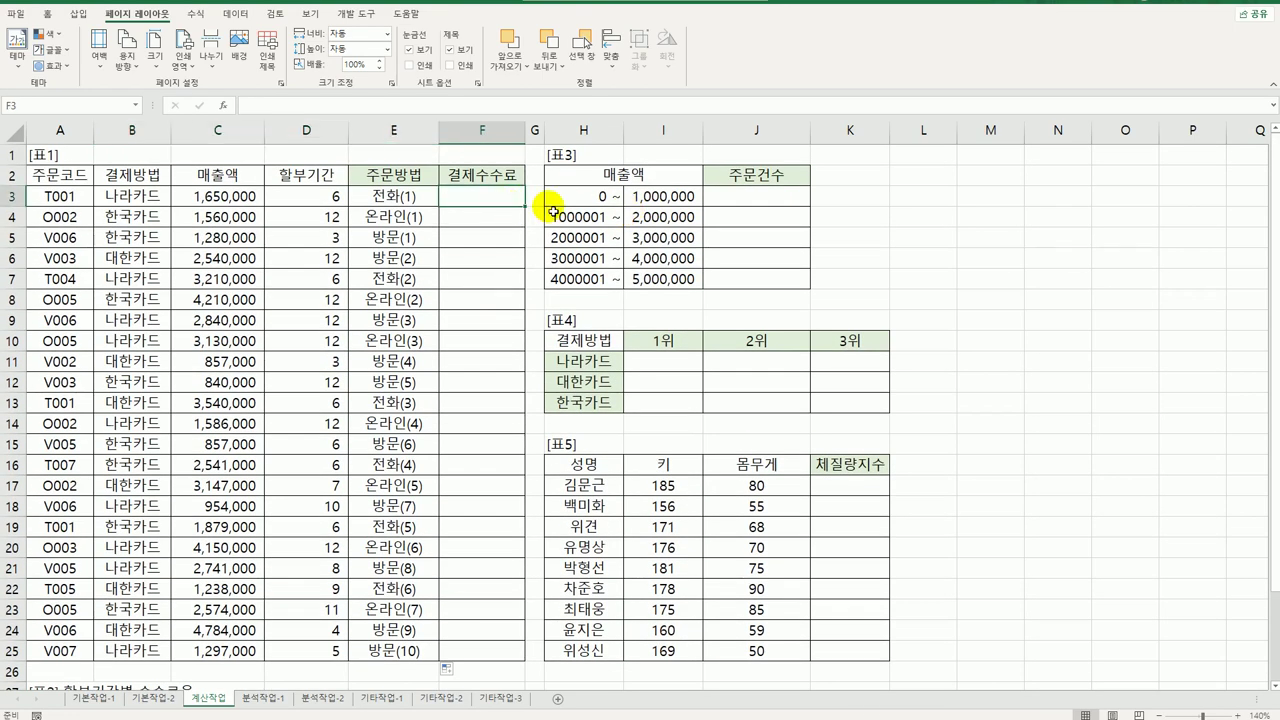
text(=ma)
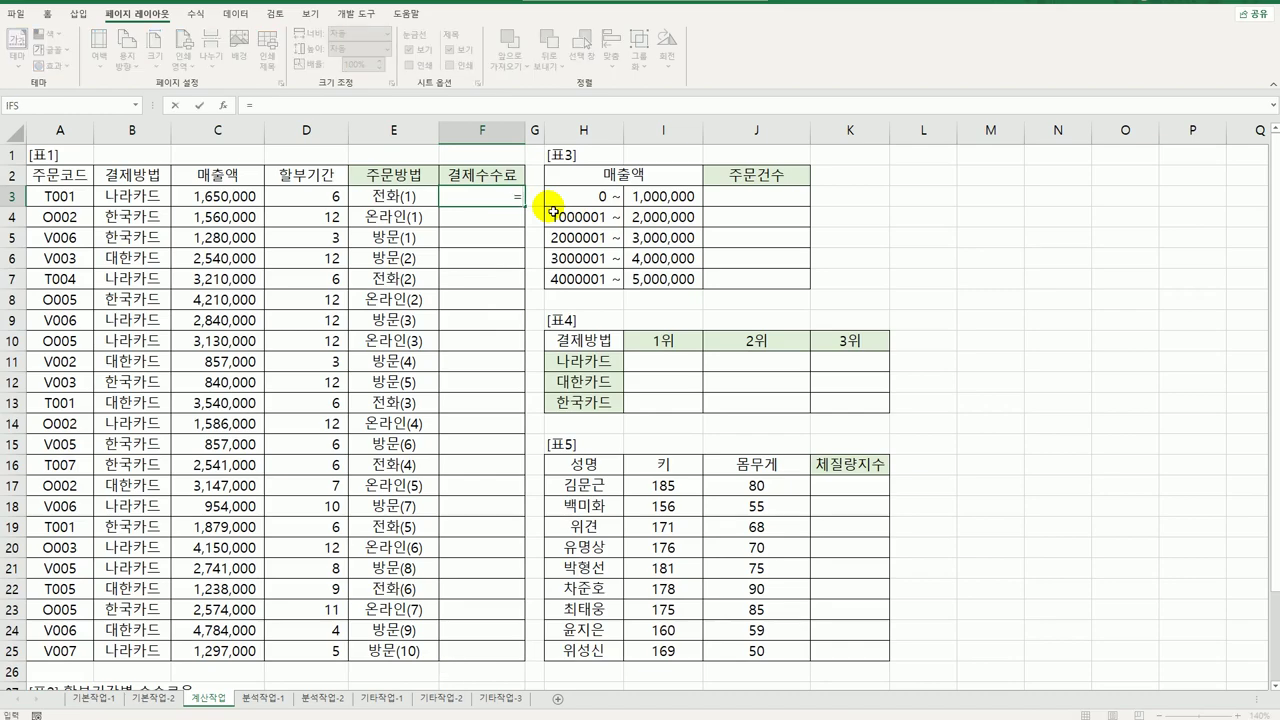
double_click(552, 213)
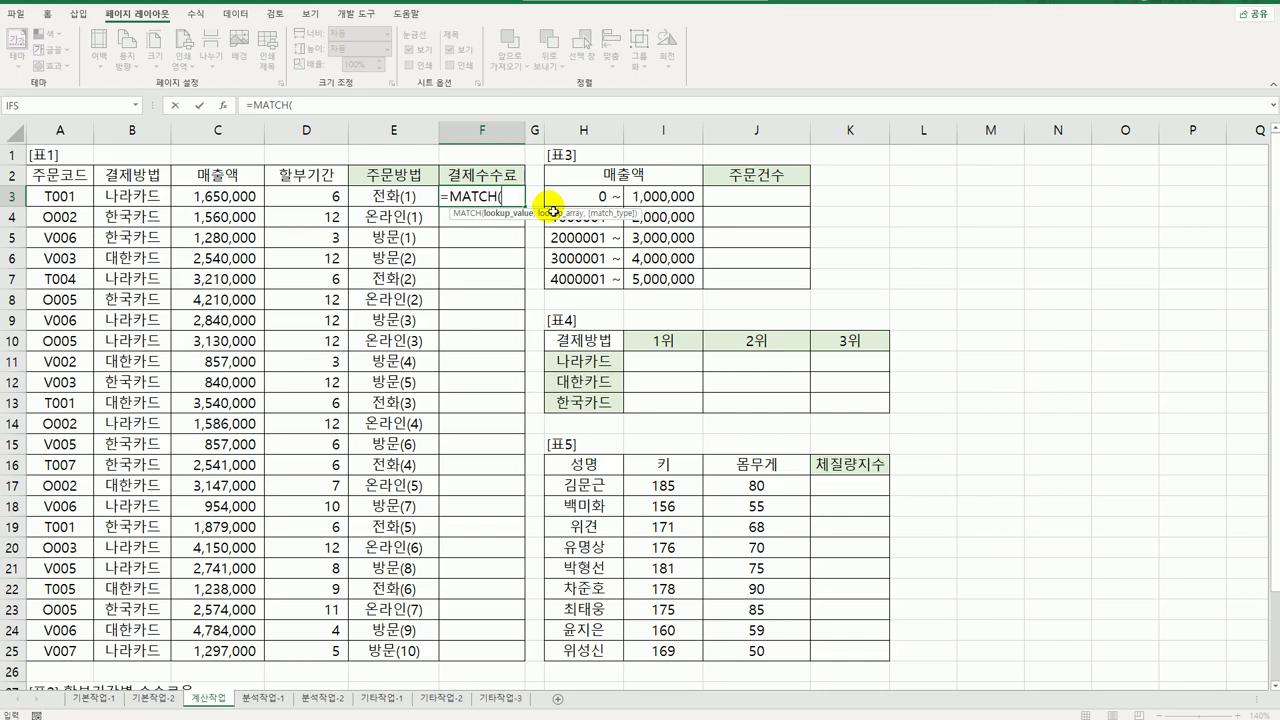
click(143, 205)
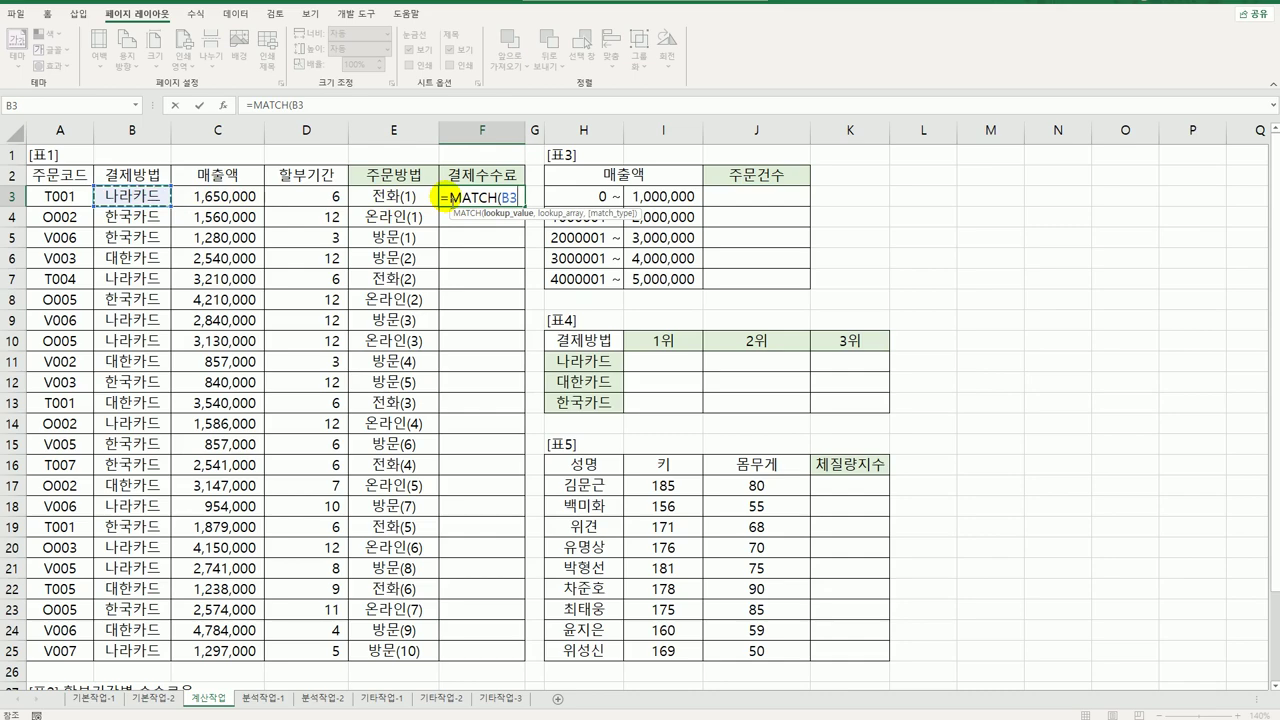
text(,)
scroll(420, 230, down, 6)
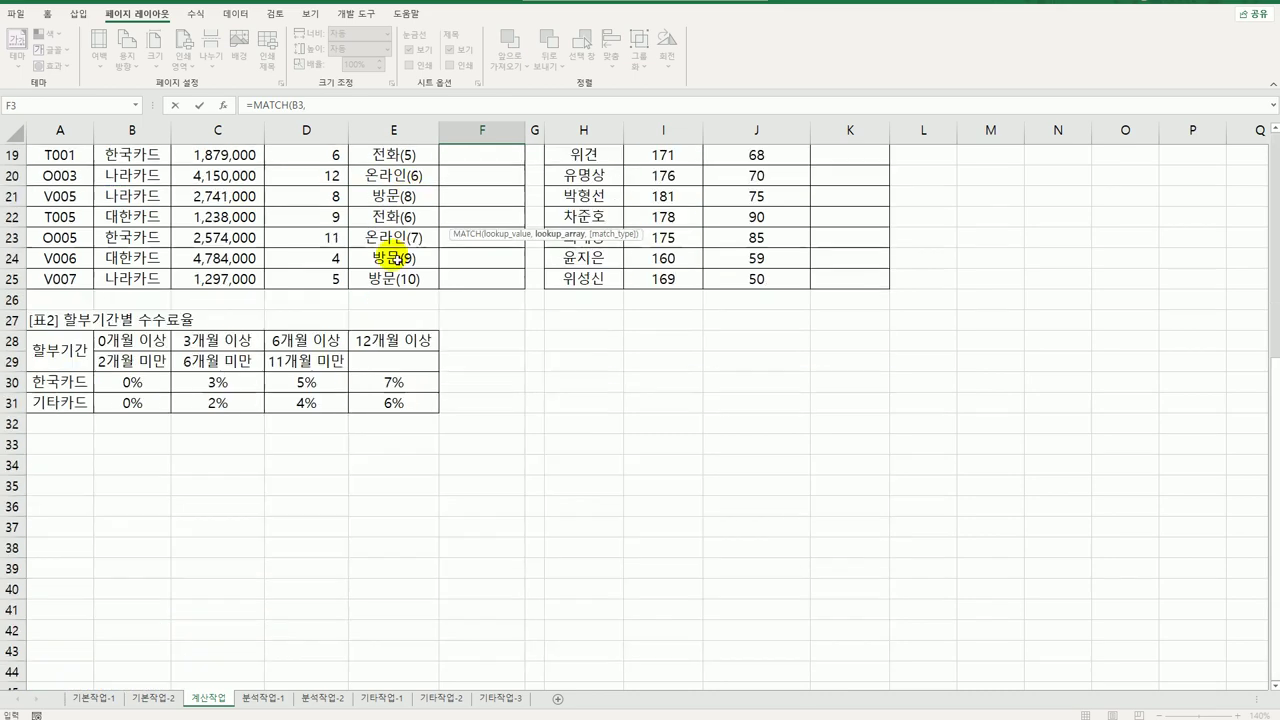
click(68, 386)
drag(68, 386, 64, 403)
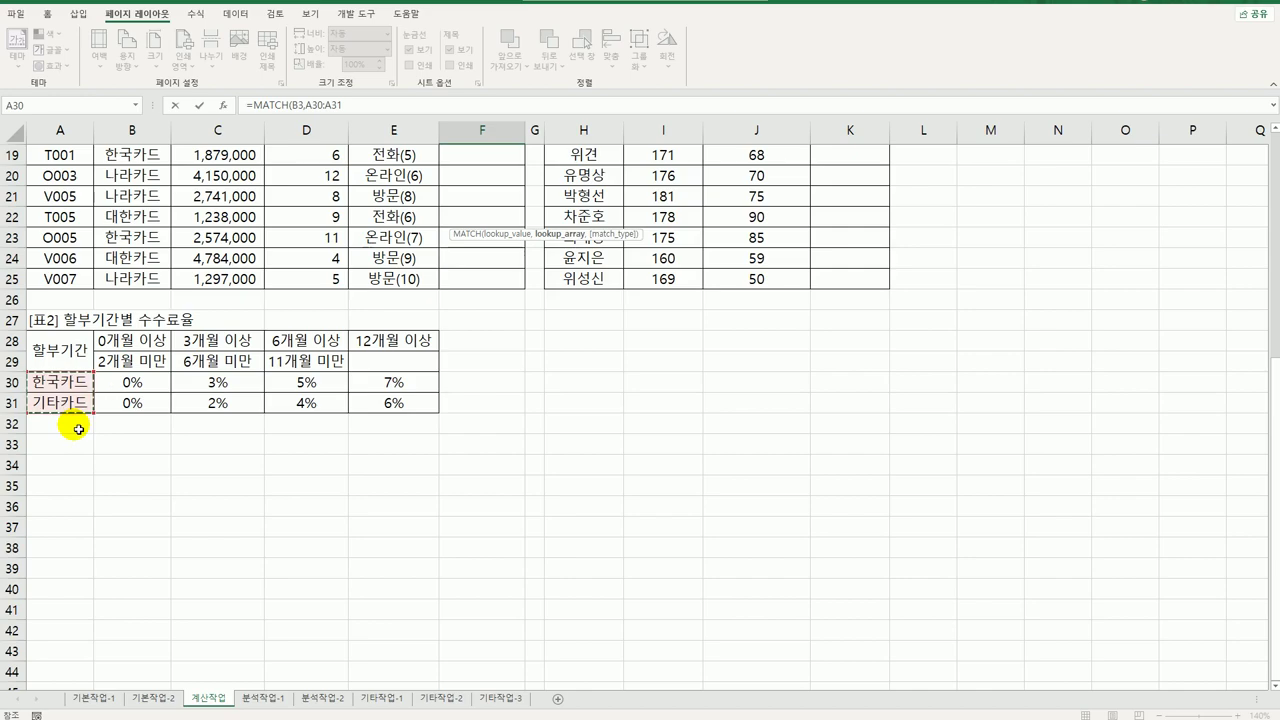
key(F4)
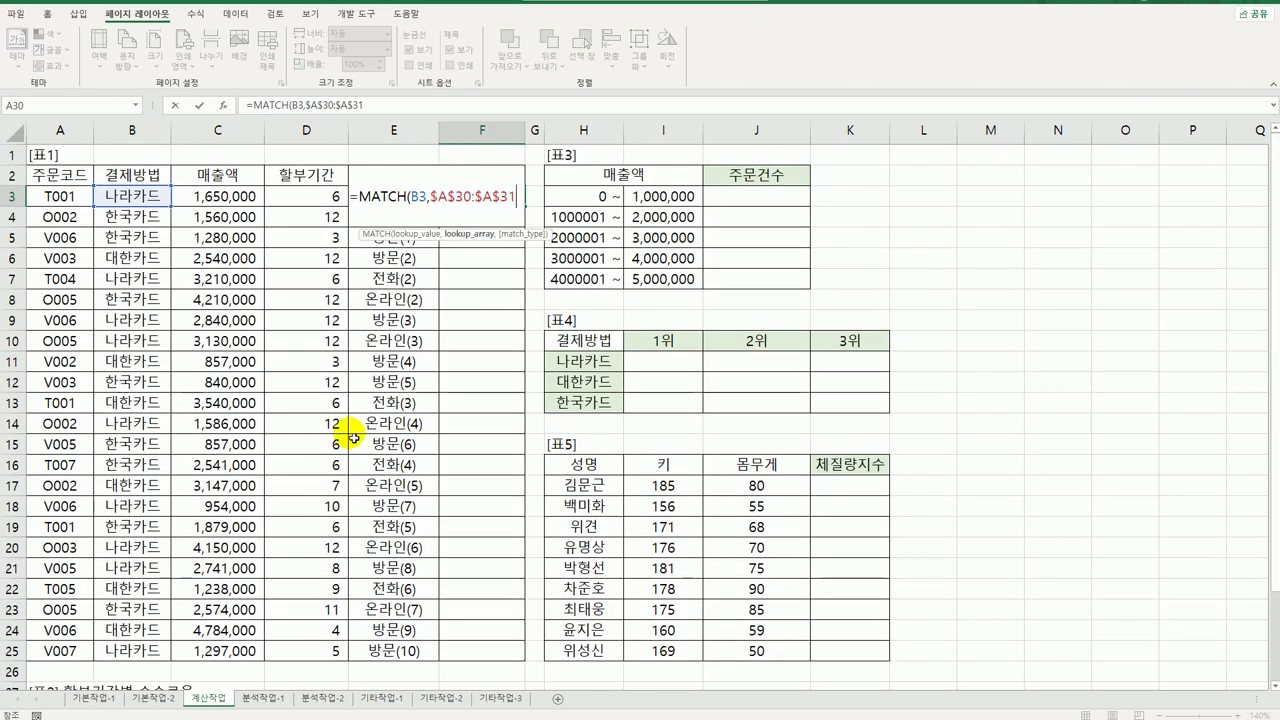
- Choose match type -1 (보다 큼), close the MATCH function, and enter the F3 formula
text(,)
scroll(330, 440, down, 6)
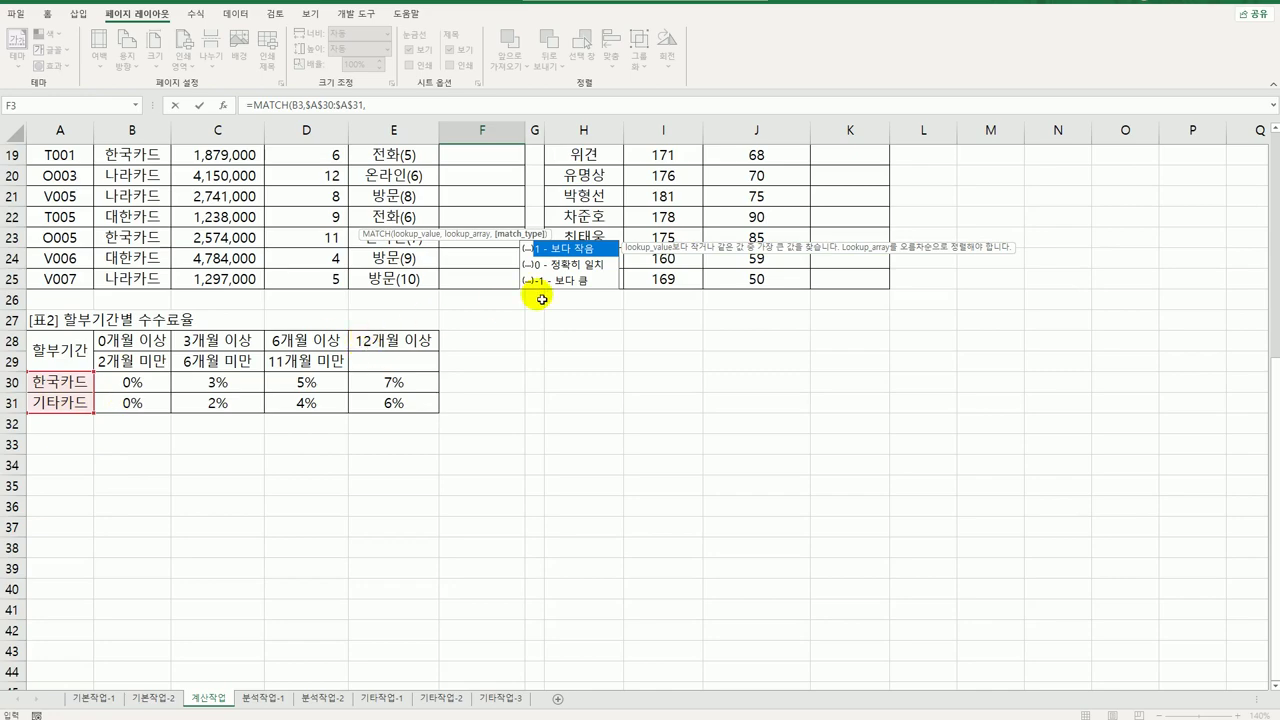
click(580, 283)
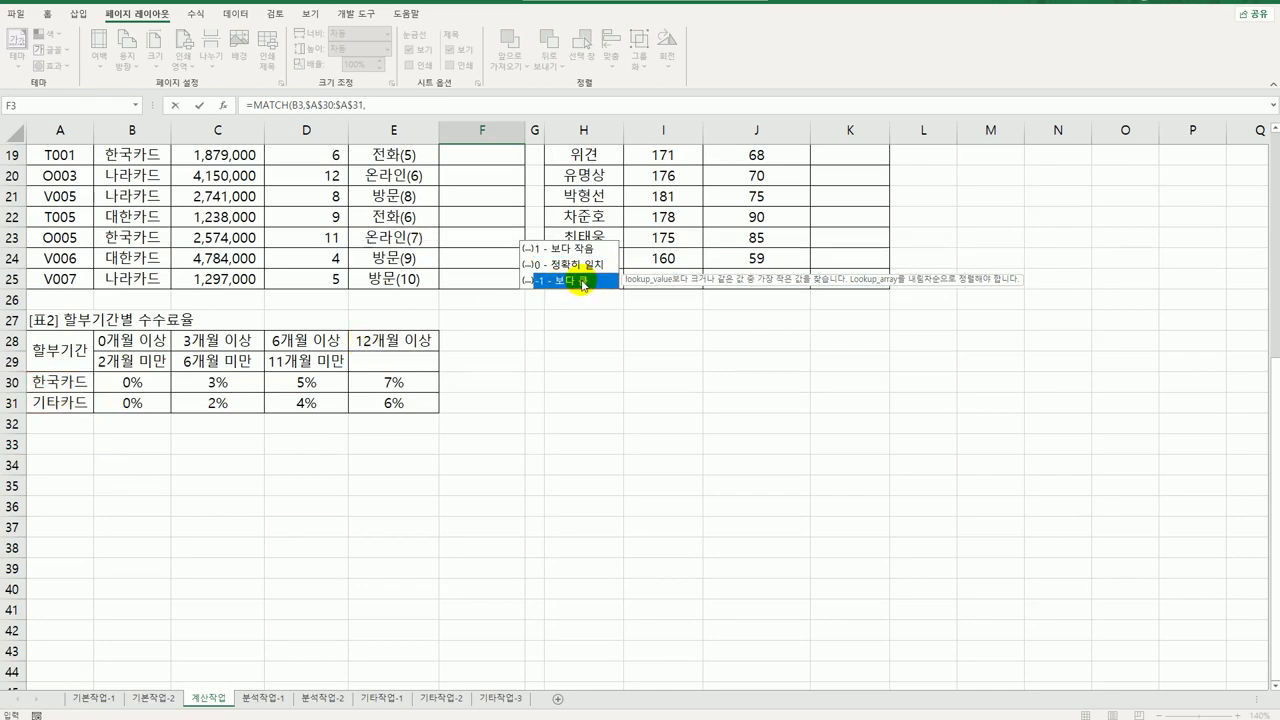
double_click(585, 283)
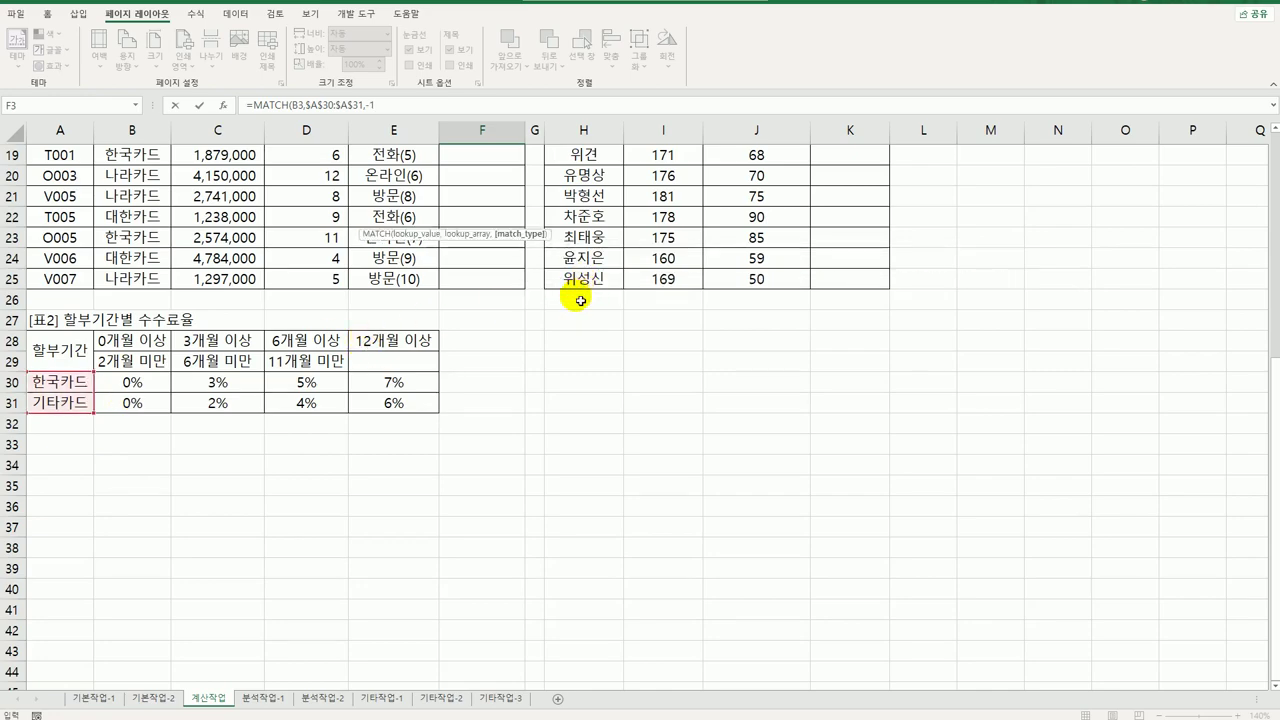
scroll(510, 325, up, 6)
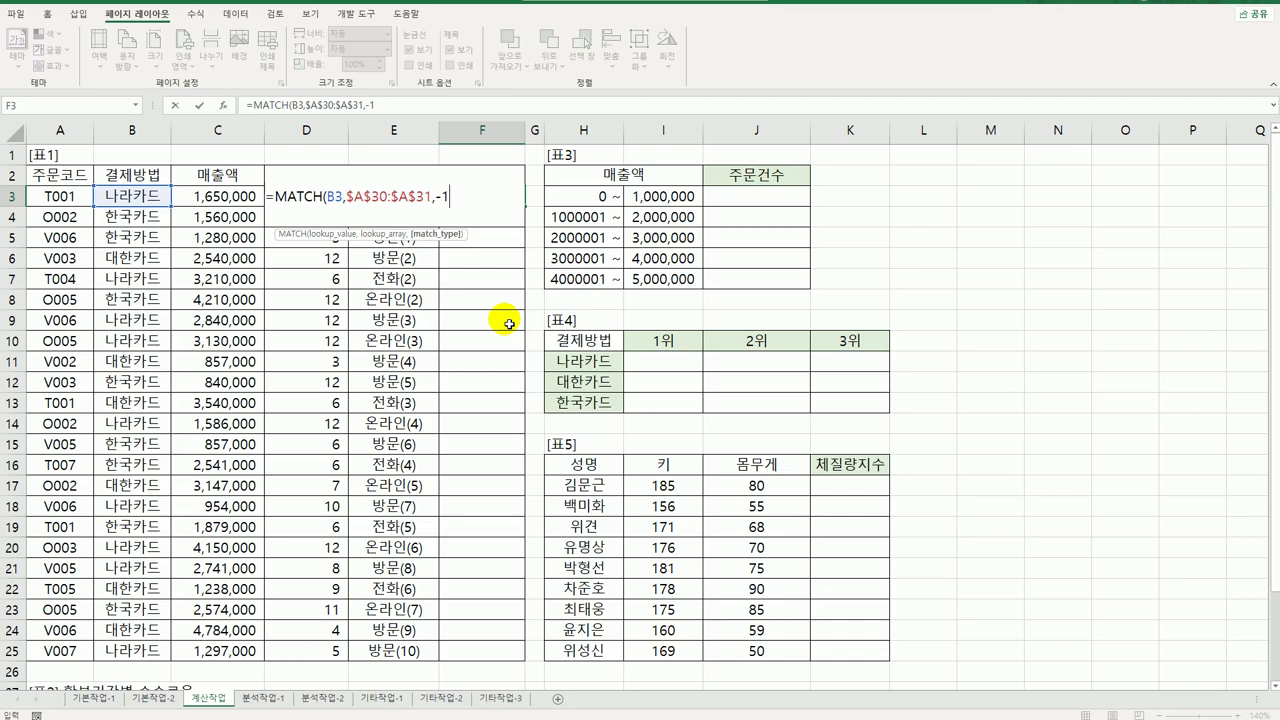
text())
key(Return)
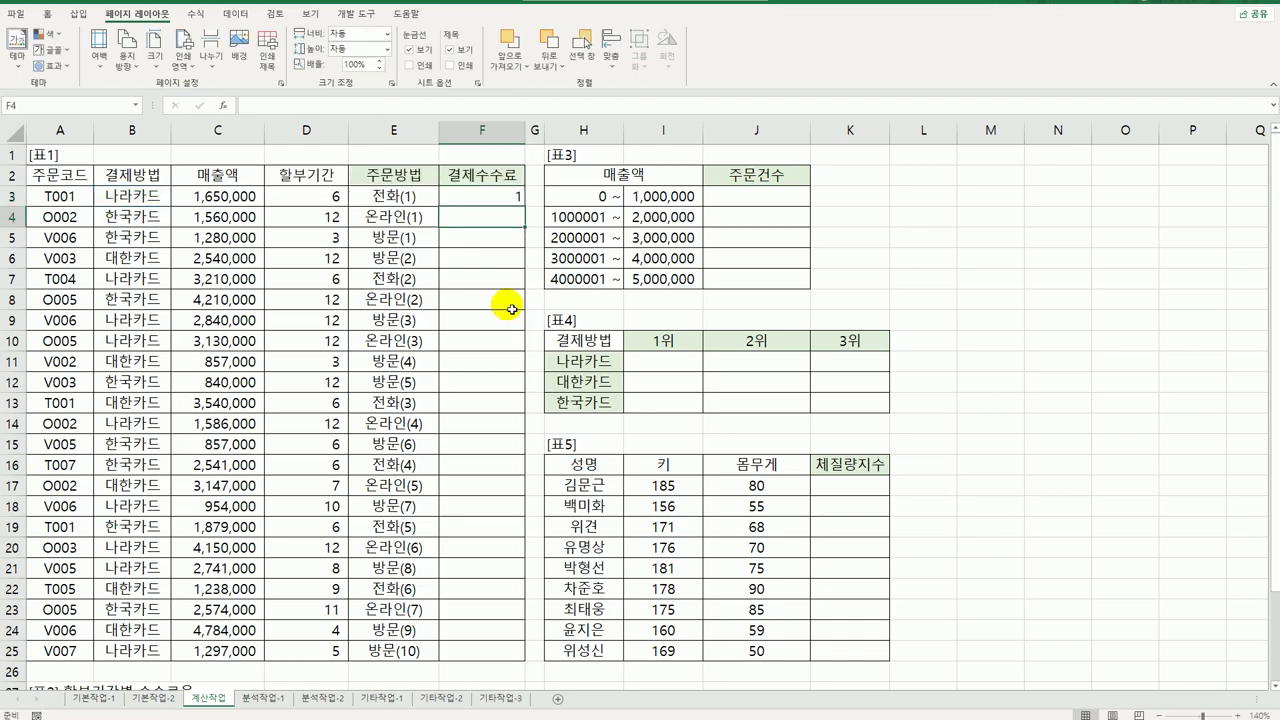
- Fill the F3 MATCH formula down to F25 and check the 결제수수료 results
click(505, 200)
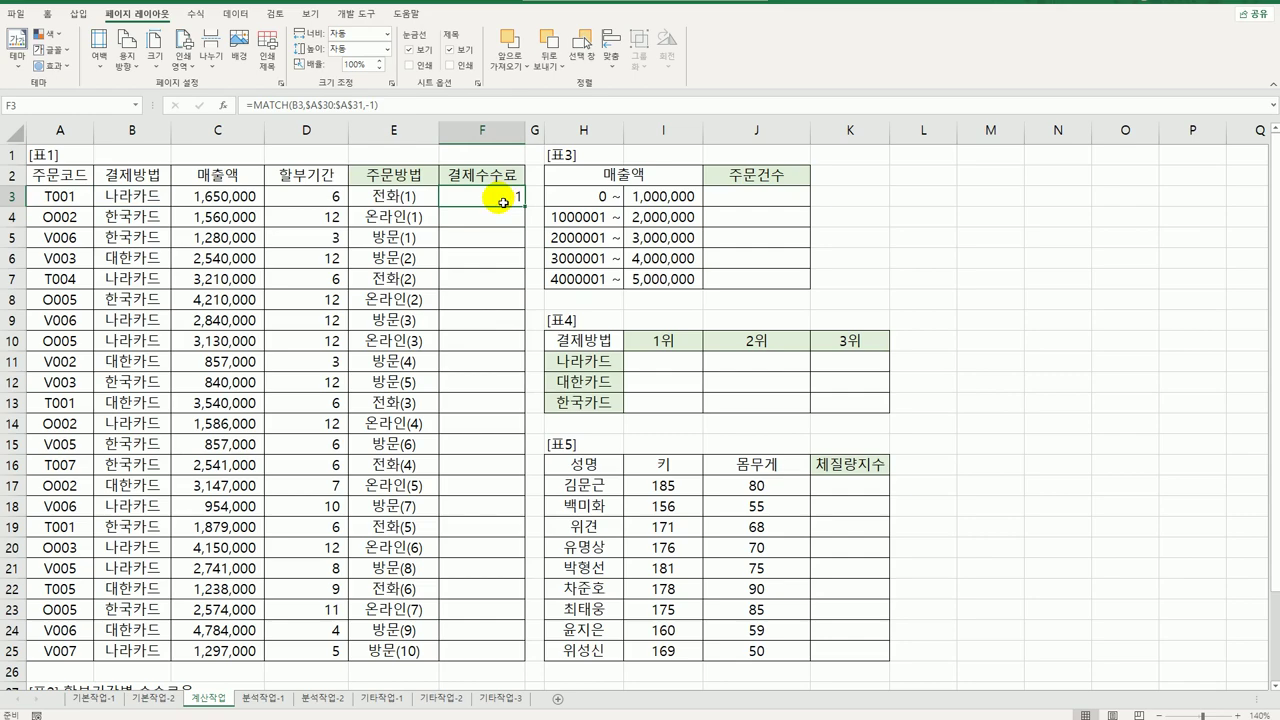
double_click(524, 207)
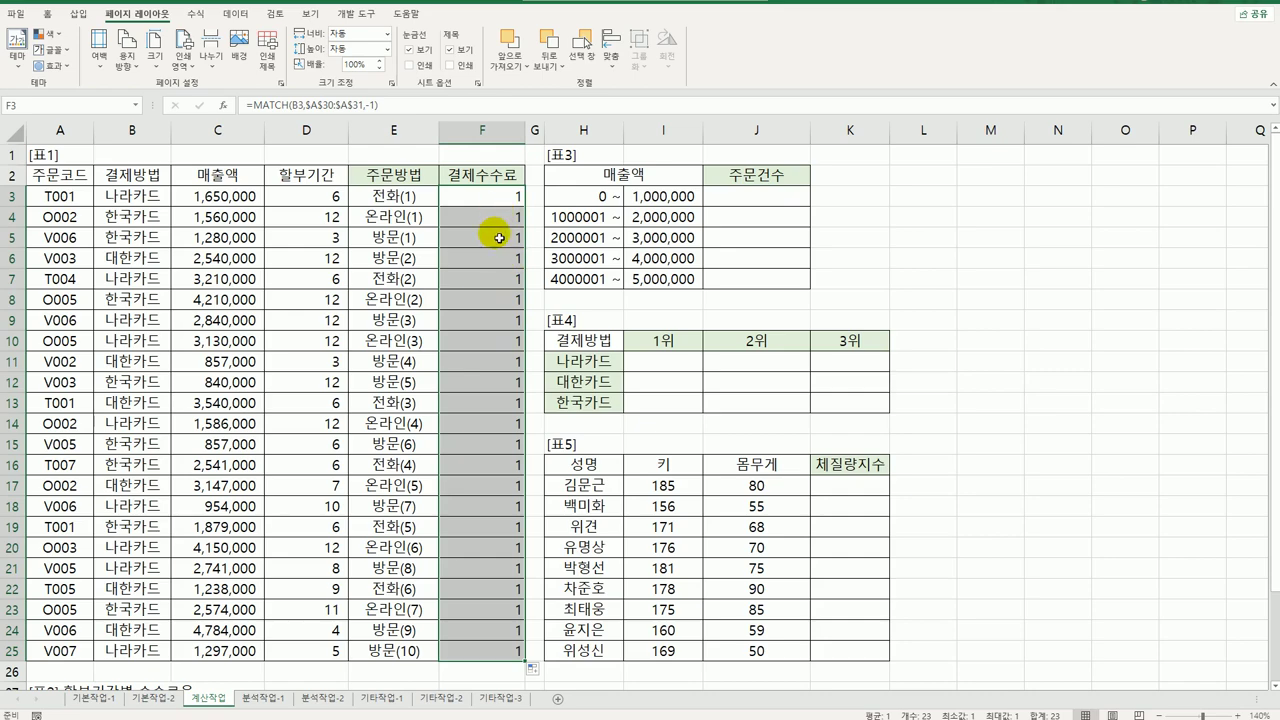
click(493, 262)
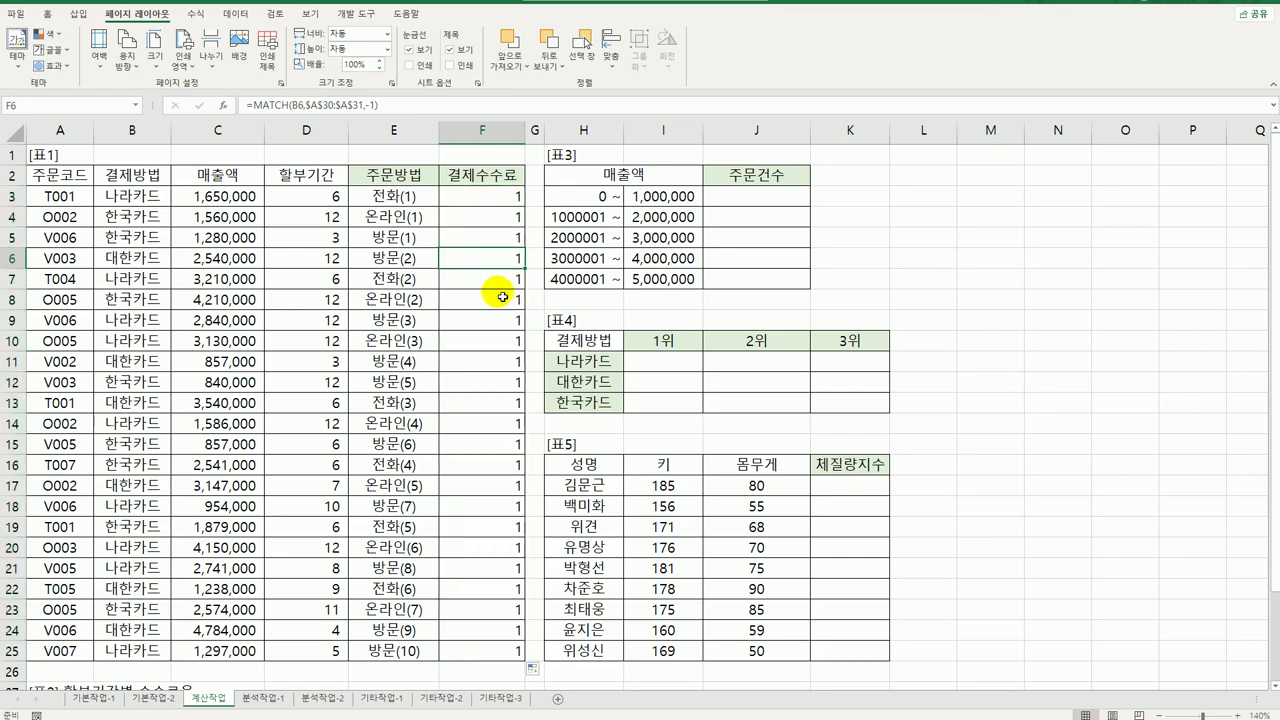
click(488, 197)
- Compare the 한국카드 and 기타카드 entries in A30:A31 with the MATCH formula in F3
scroll(425, 341, down, 3)
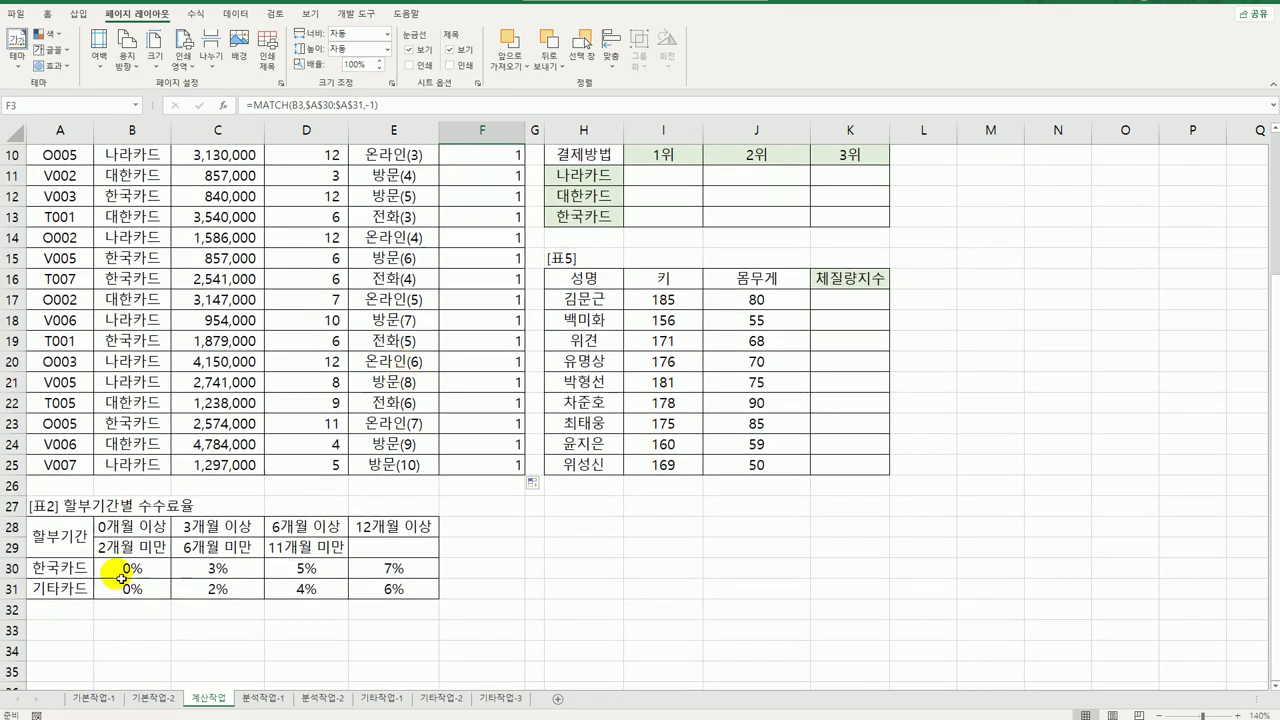
click(62, 577)
drag(60, 570, 62, 593)
click(58, 566)
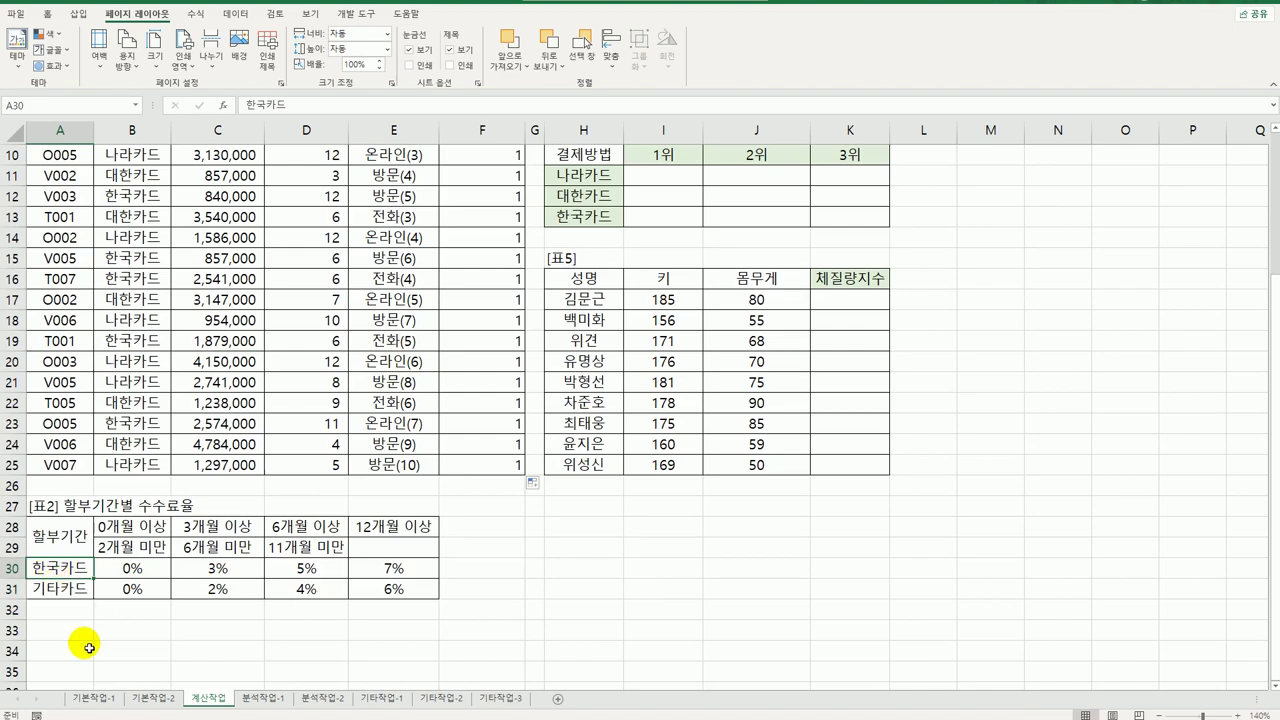
click(72, 588)
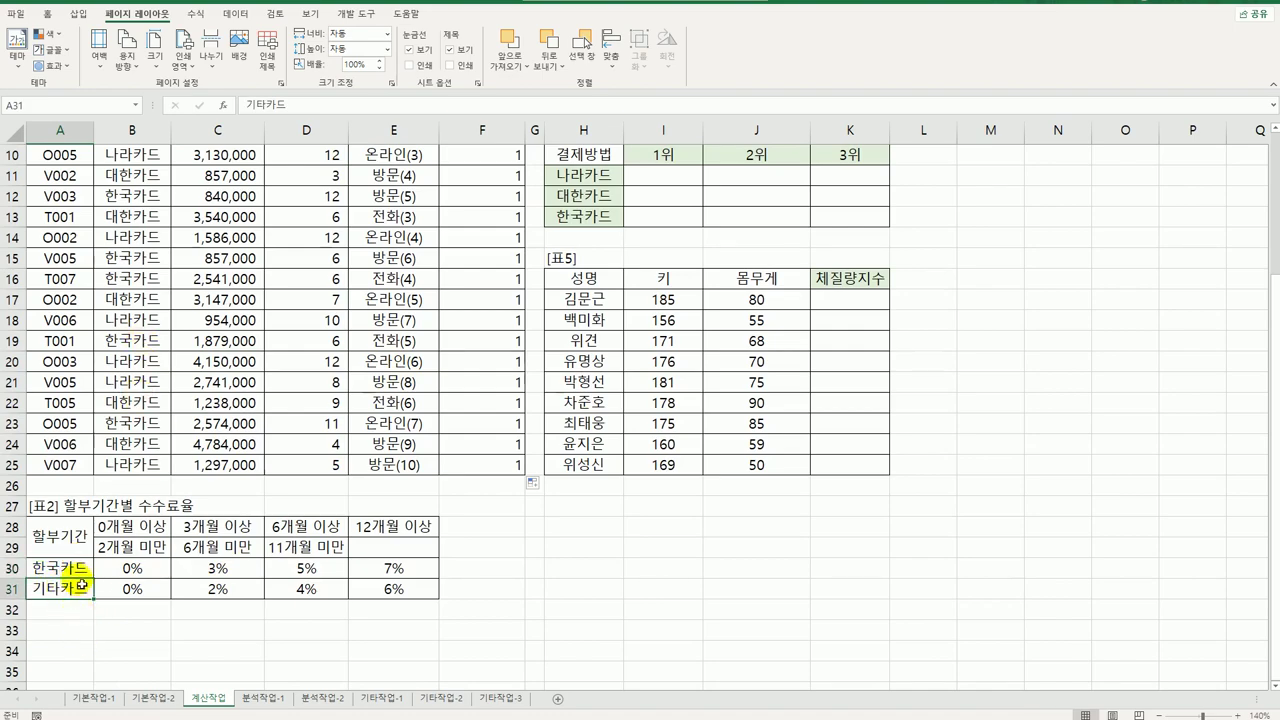
scroll(480, 321, up, 3)
click(484, 196)
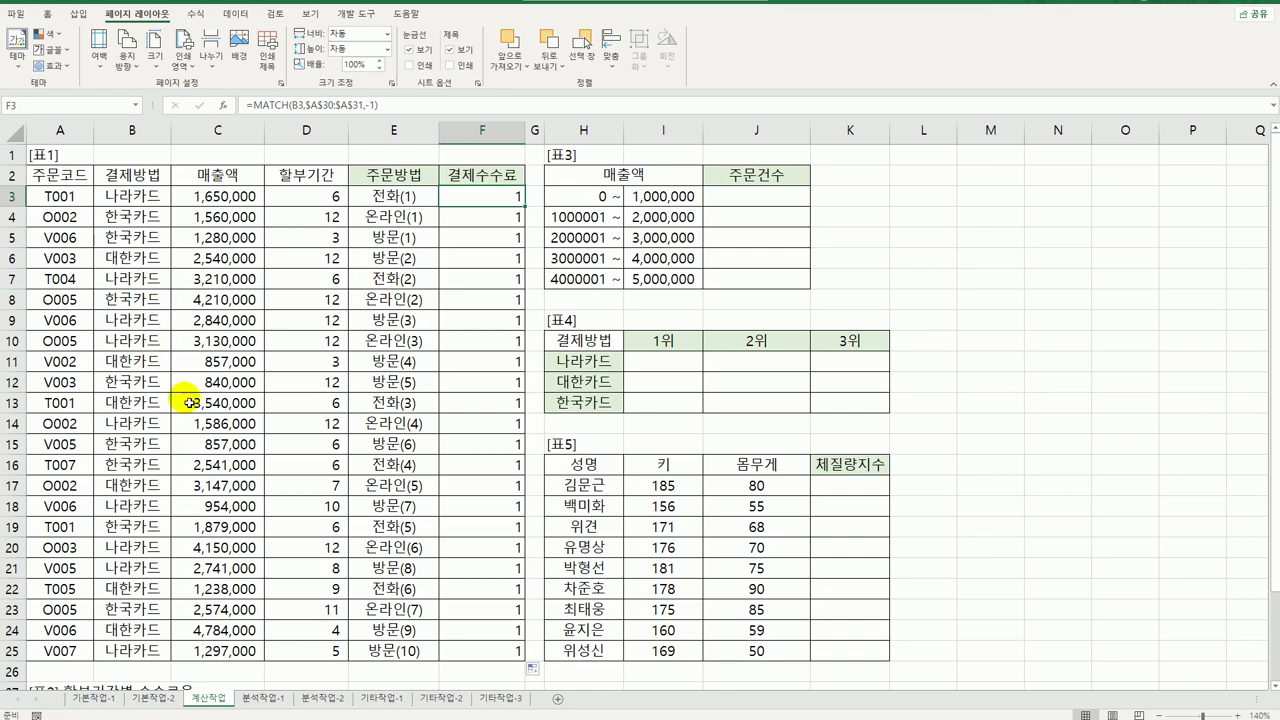
- Enter 한국카드, 대한카드 and 나라카드 in cells A33 to A35 below the [표2] rate table
scroll(190, 403, down, 3)
click(86, 589)
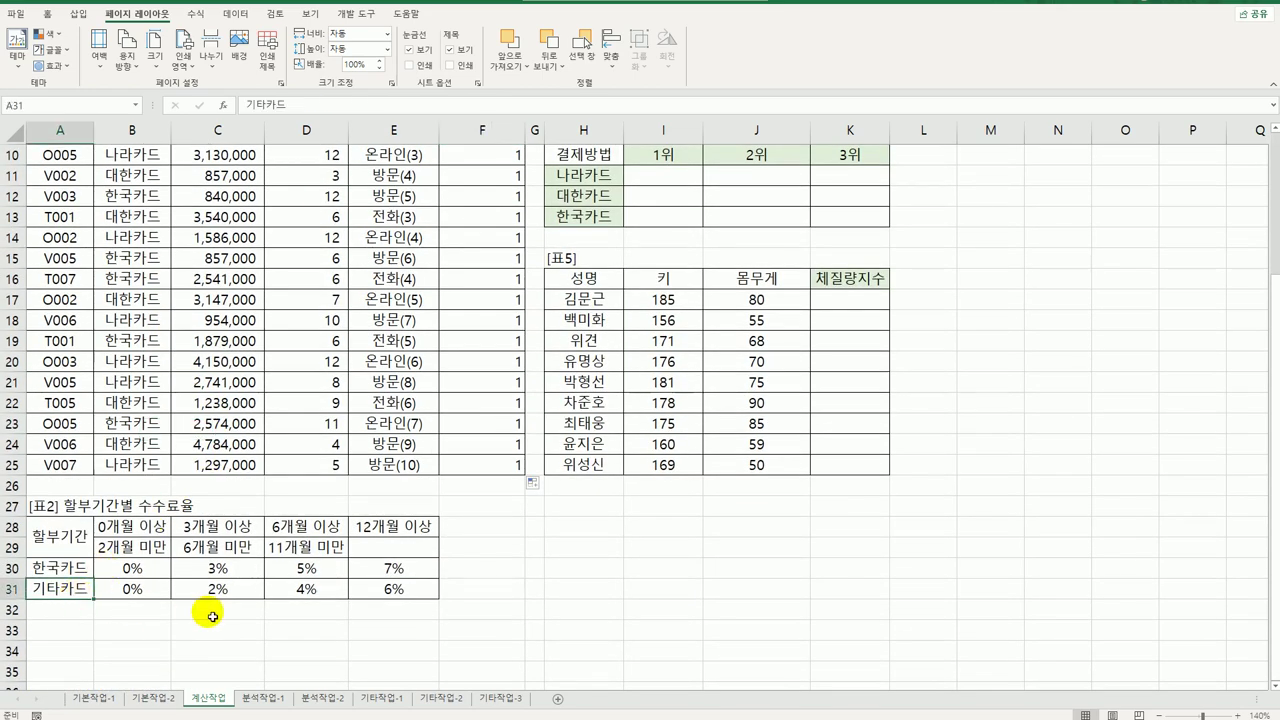
drag(60, 568, 70, 590)
click(66, 632)
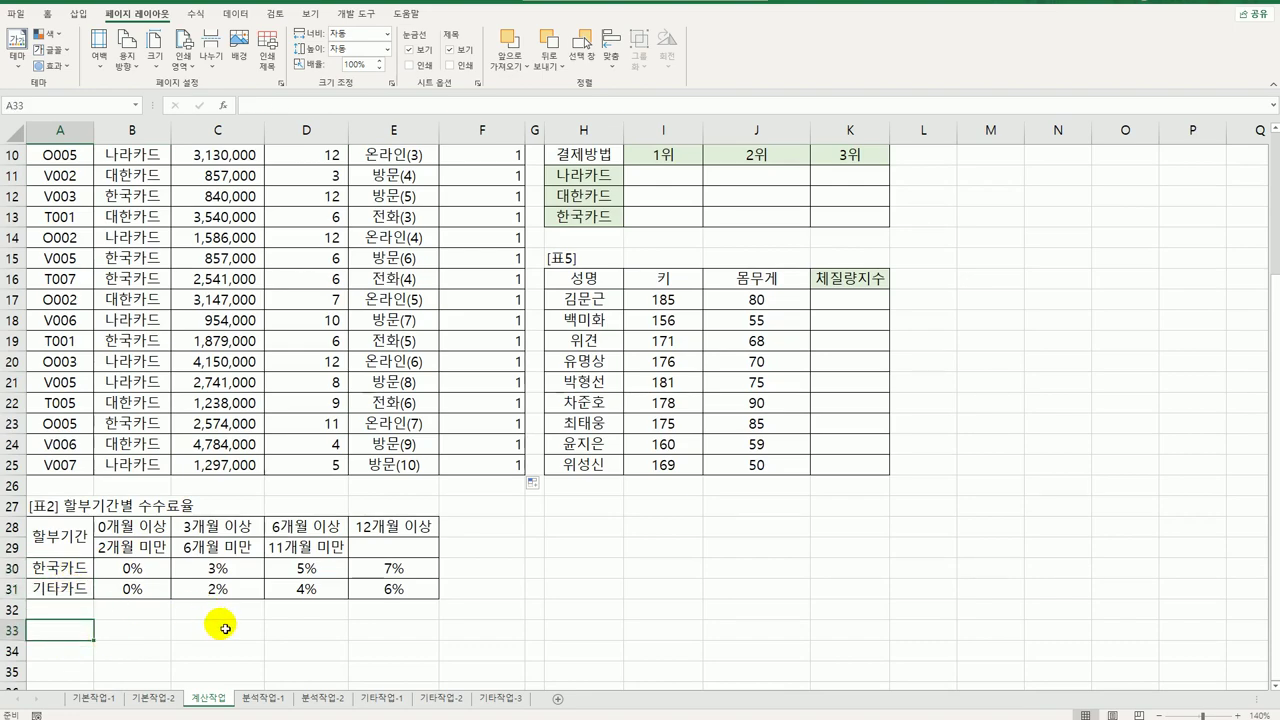
text(gksr)
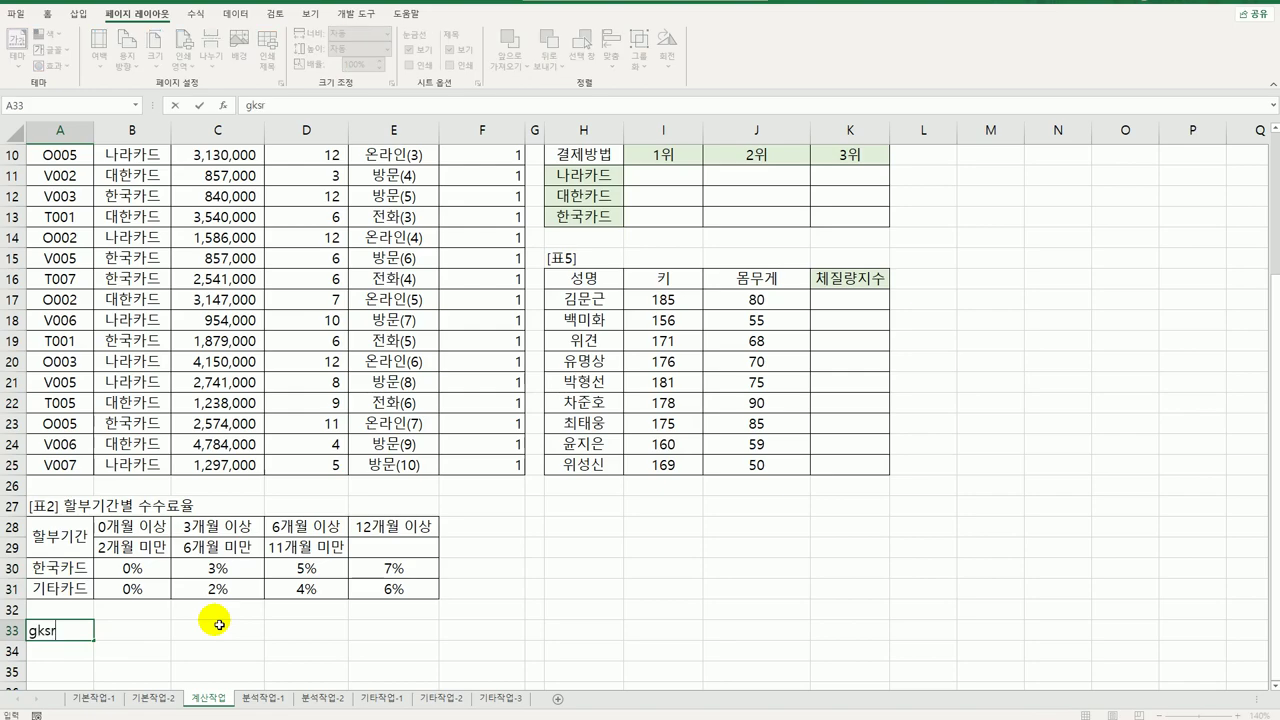
key(BackSpace)
key(BackSpace)
key(BackSpace)
key(Hangul)
text(한구ㄱ카드)
key(Return)
text(대한카드)
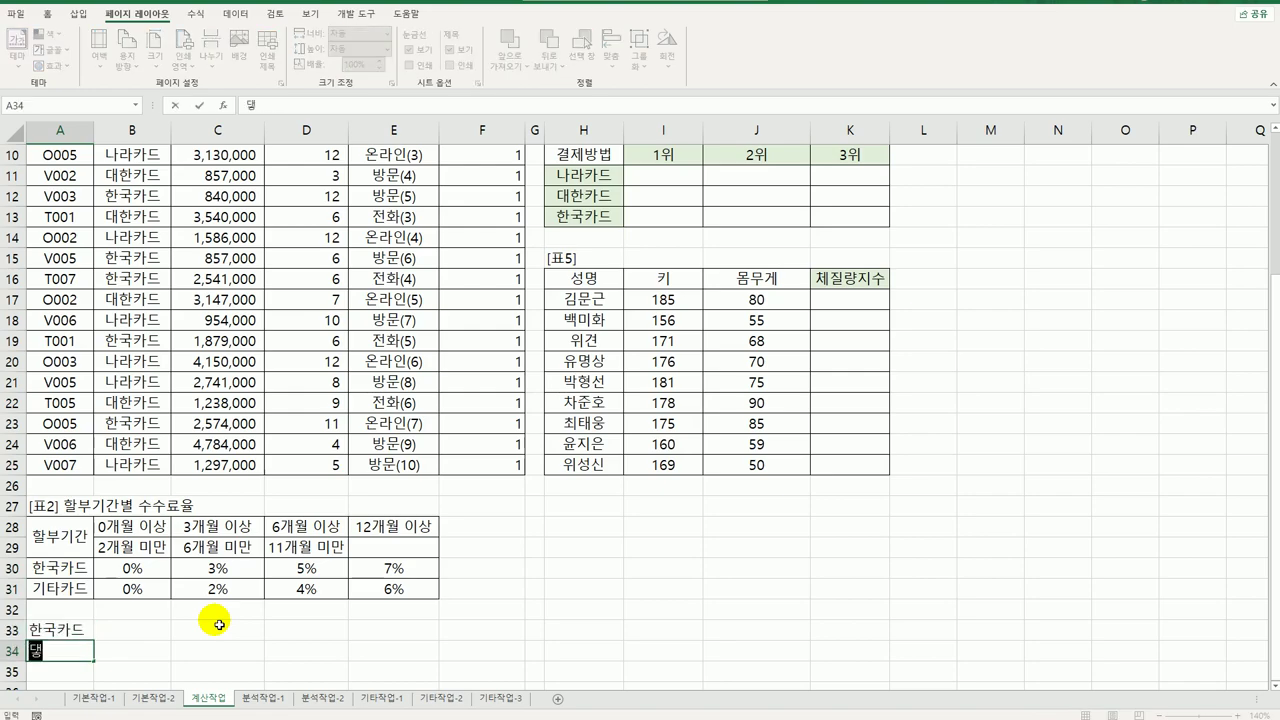
key(Return)
text(ㄴㅏ라카드)
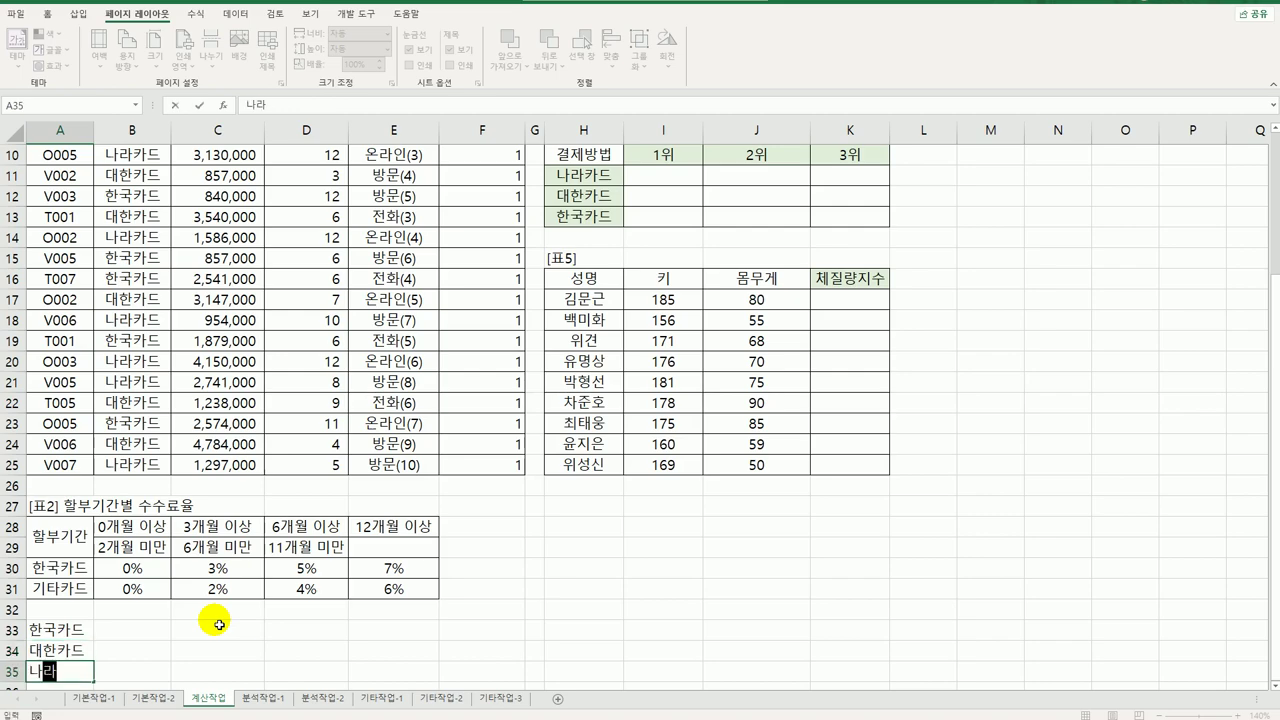
key(Return)
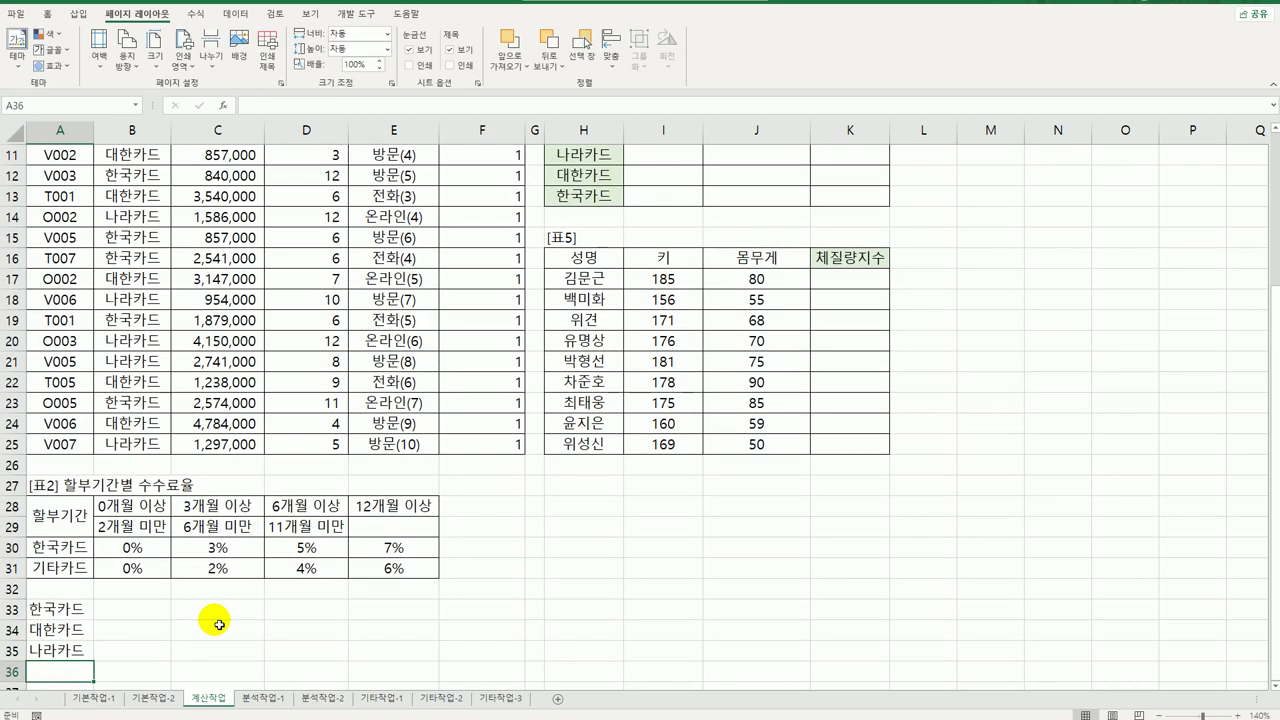
- Add 기타카드 in A36 and compare it with the card names listed above it
drag(60, 608, 58, 649)
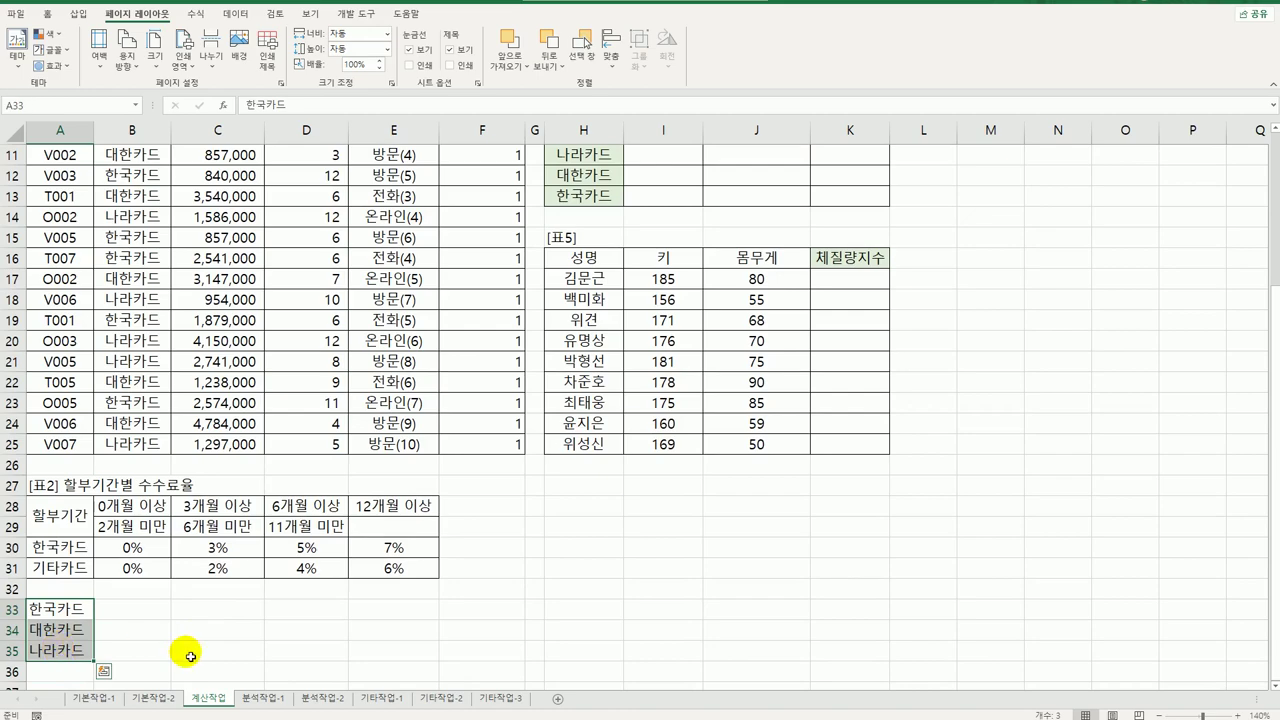
click(62, 606)
click(89, 636)
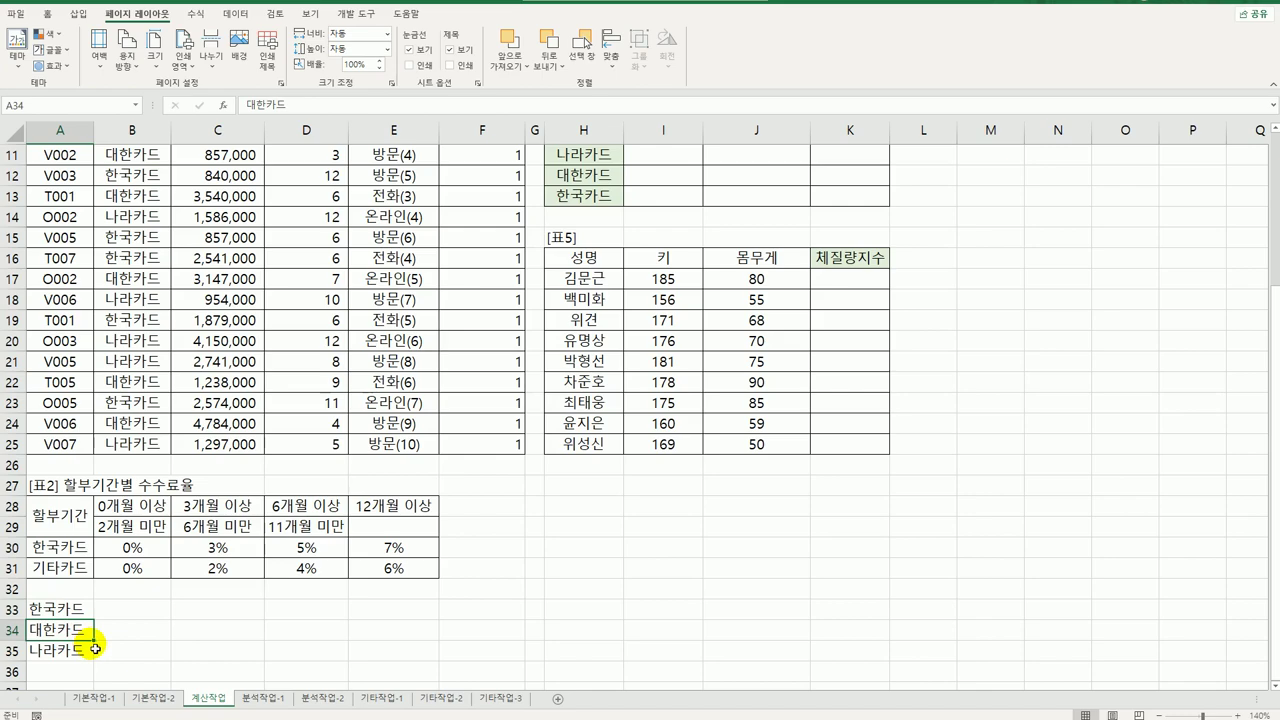
click(90, 670)
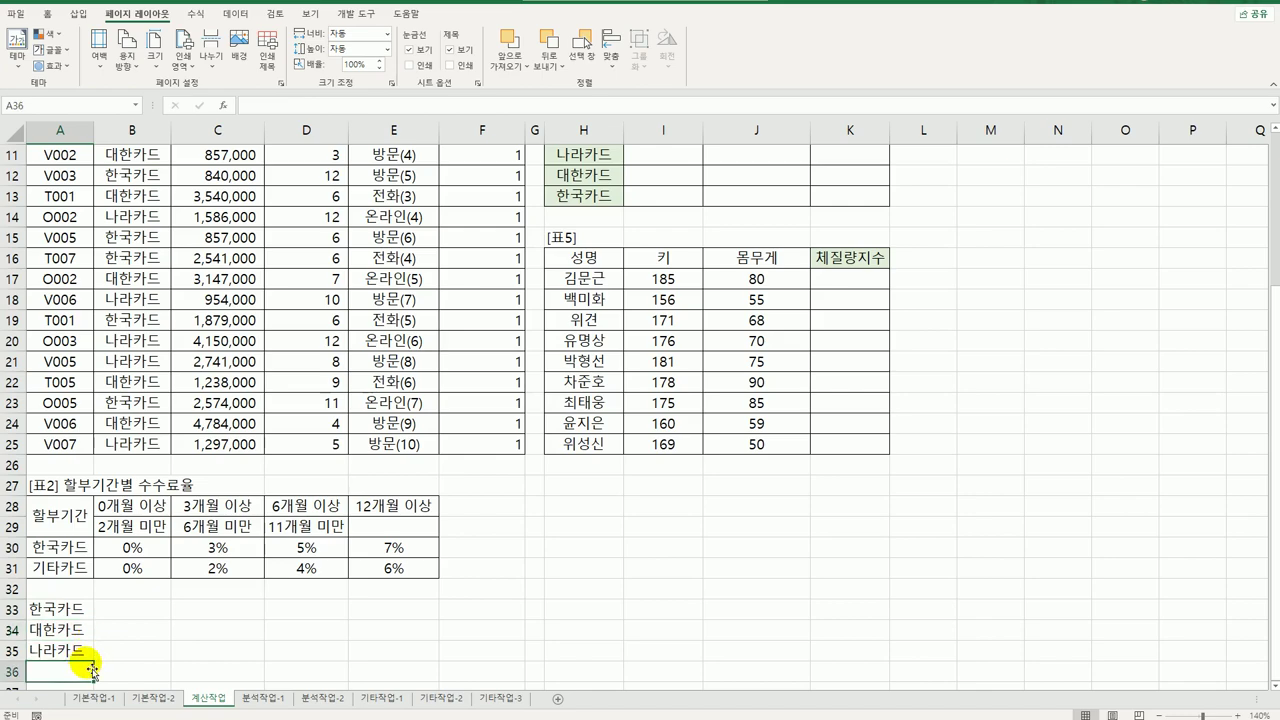
text(기타카드)
key(Return)
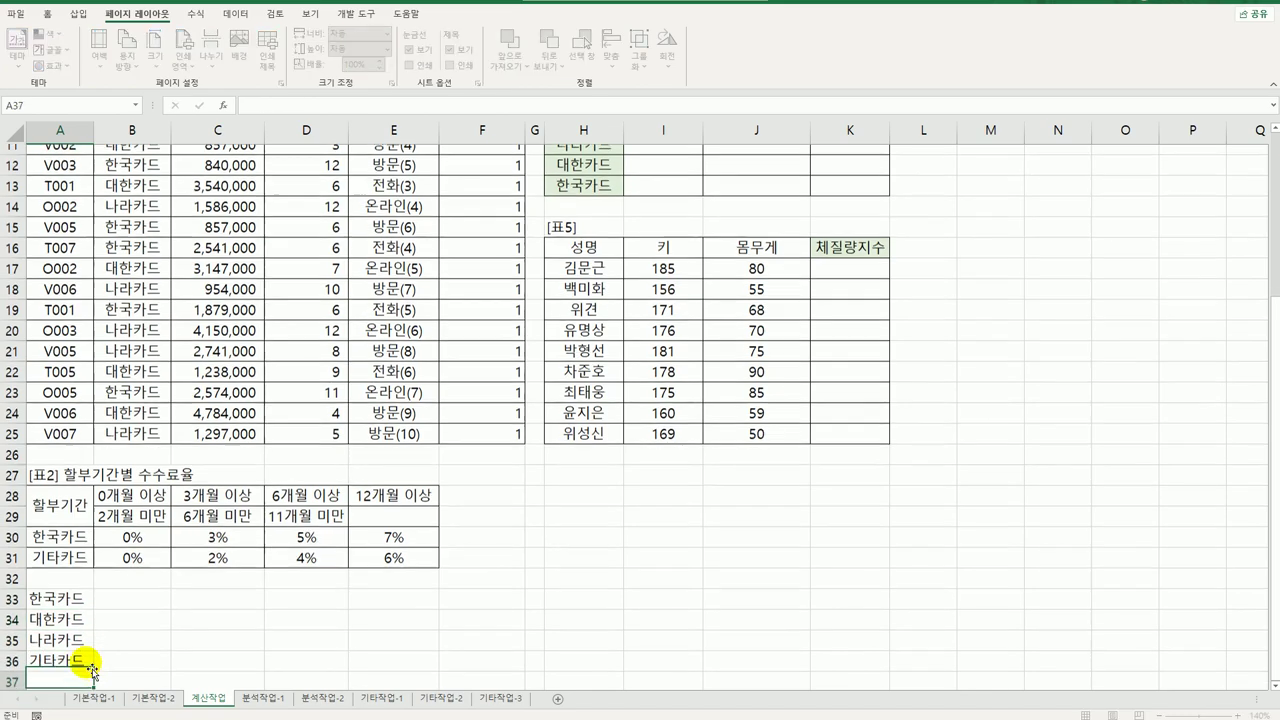
click(88, 658)
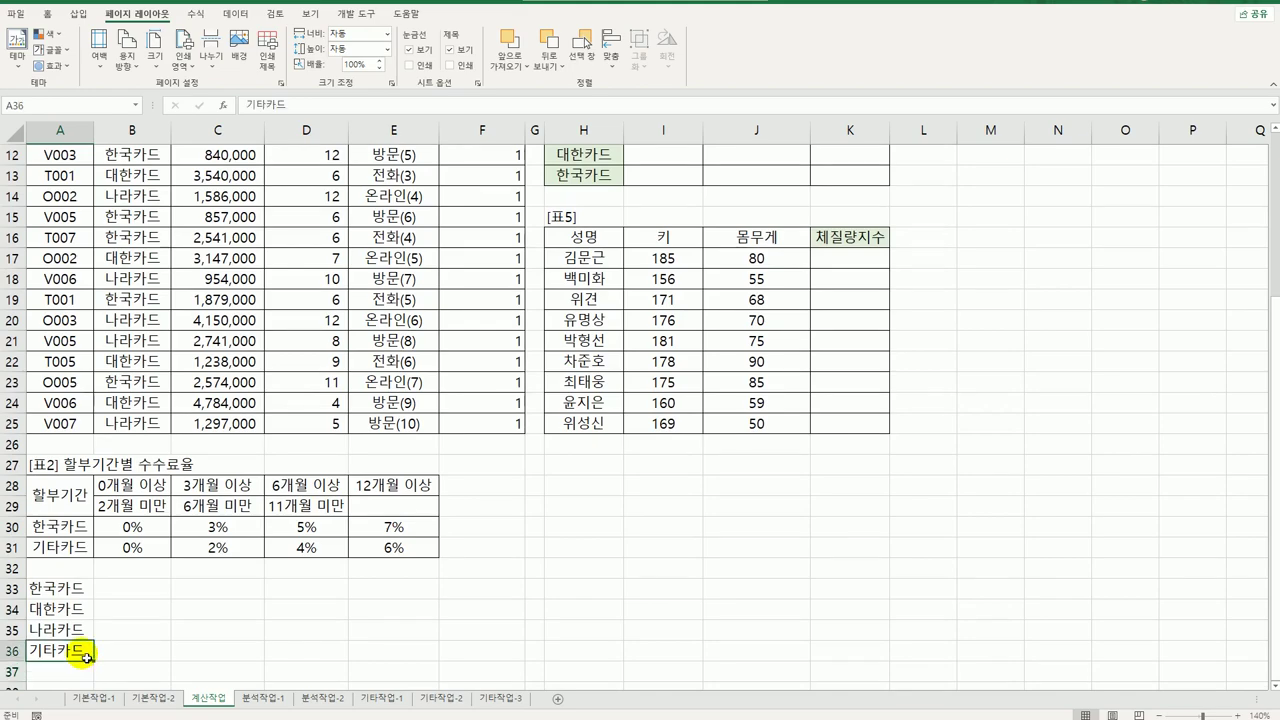
drag(88, 658, 78, 610)
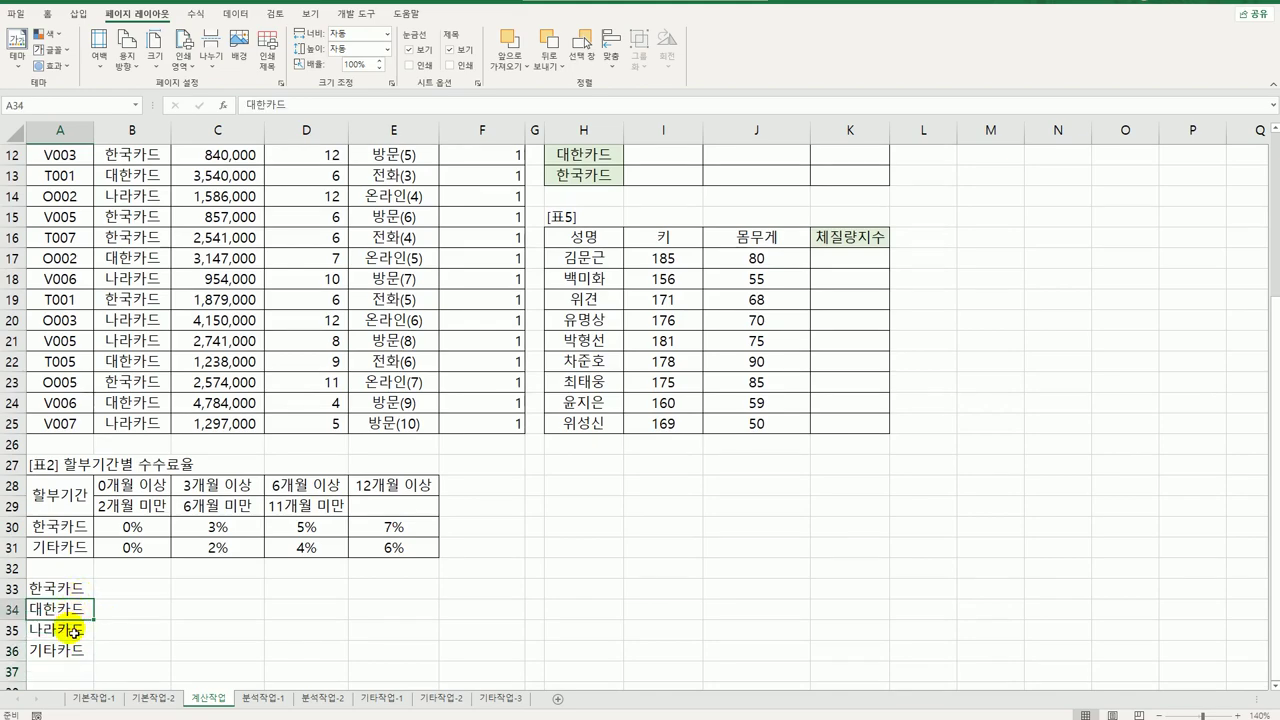
click(72, 630)
click(62, 588)
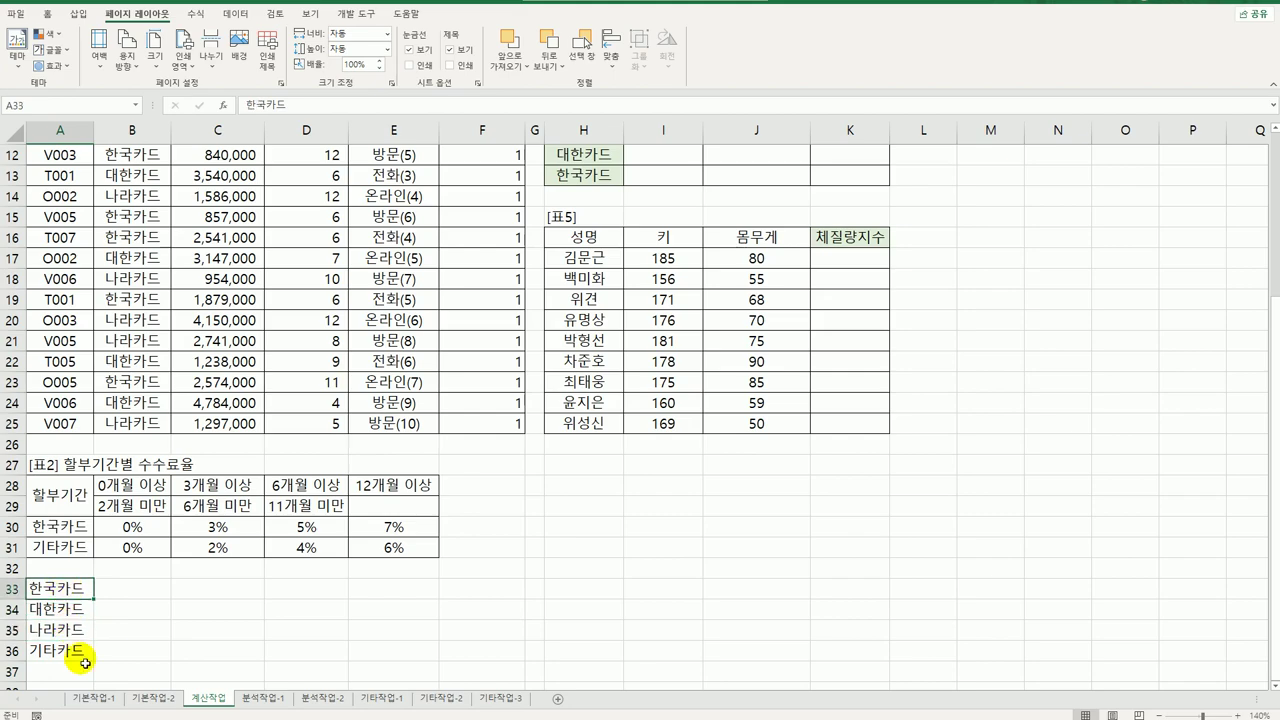
- Review the match type options in the F3 MATCH formula and re-enter it with match type -1
scroll(370, 495, up, 4)
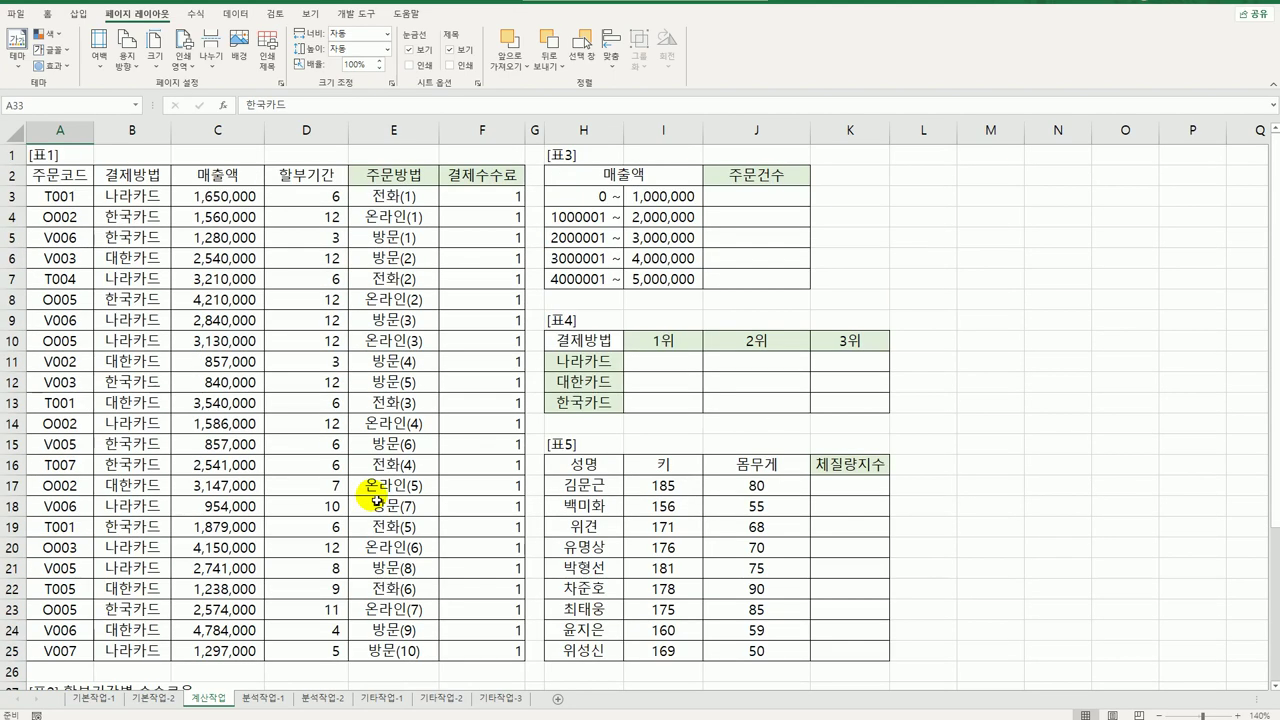
click(505, 201)
double_click(505, 201)
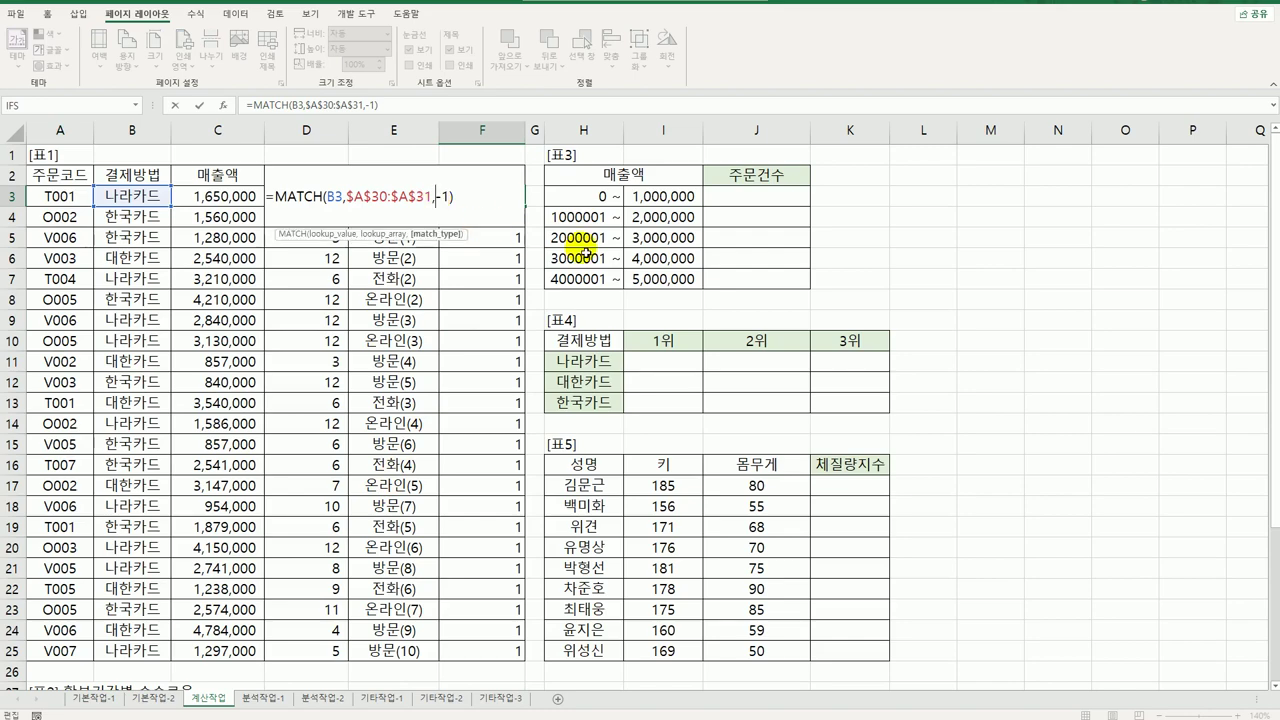
key(BackSpace)
text(,)
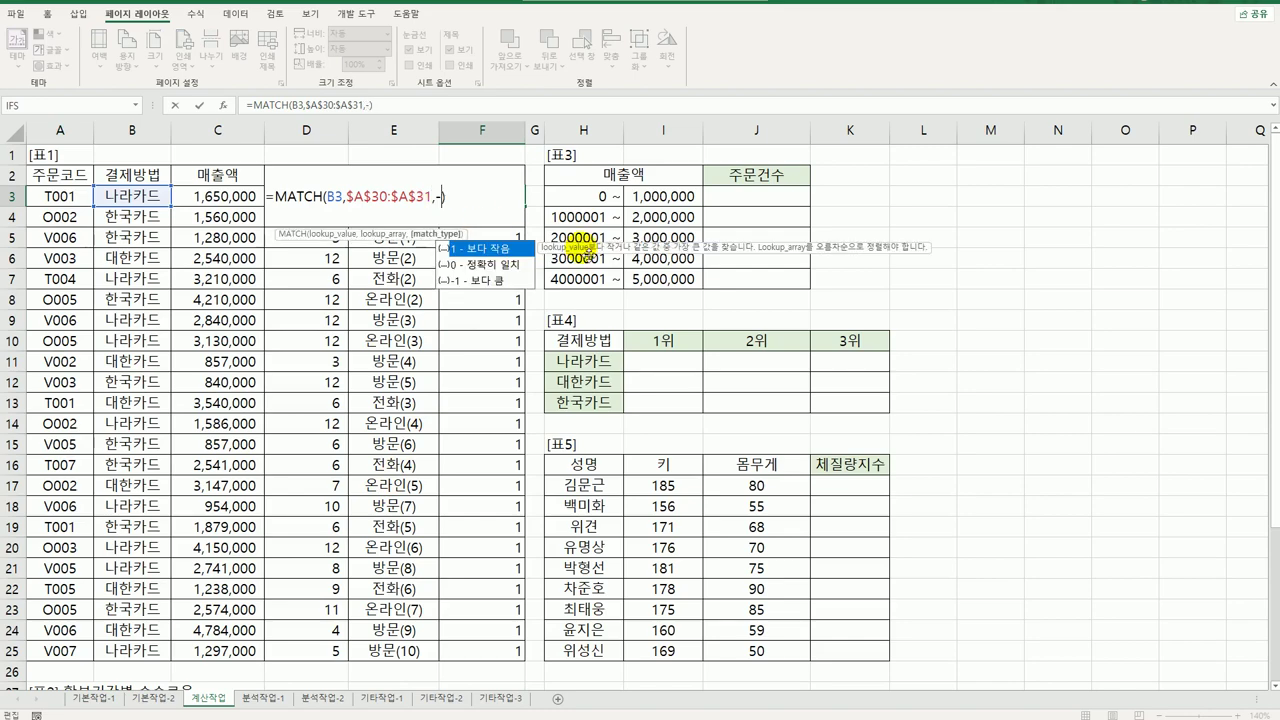
text(-)
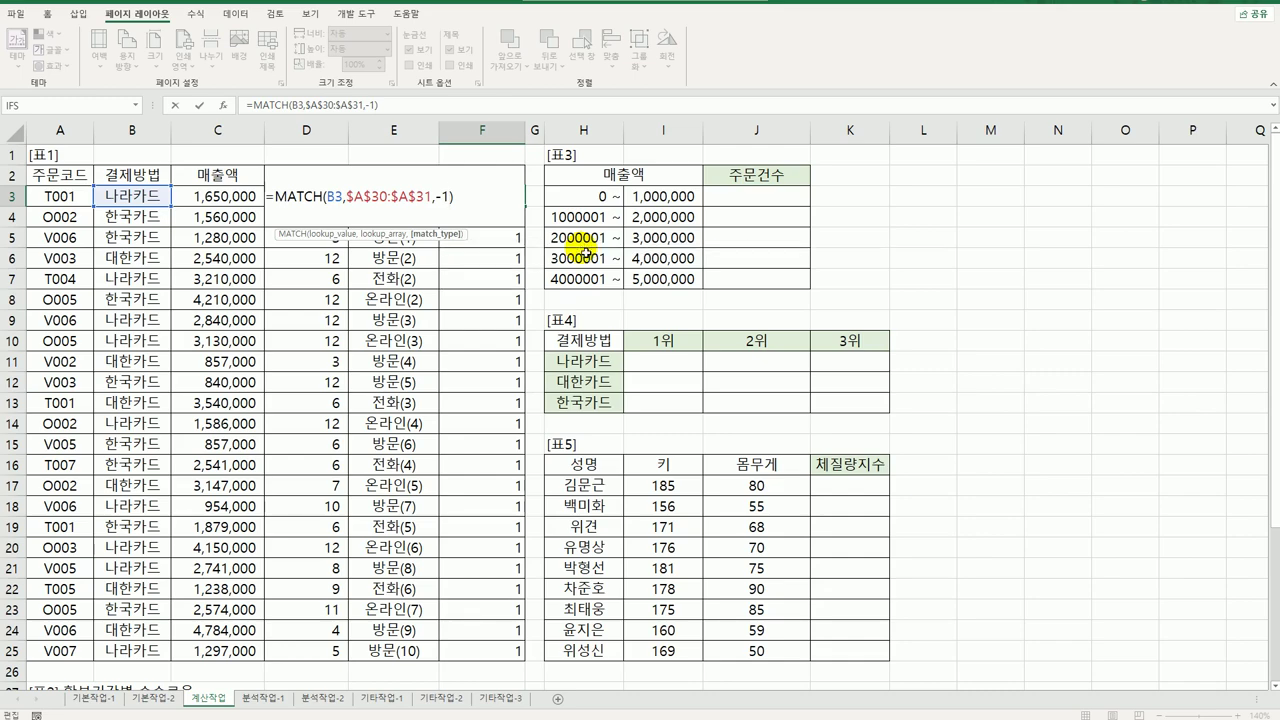
key(ctrl+Return)
- Examine the order of the card names in A33:A36 relative to the 한국카드 and 기타카드 rows of [표2]
scroll(408, 318, down, 3)
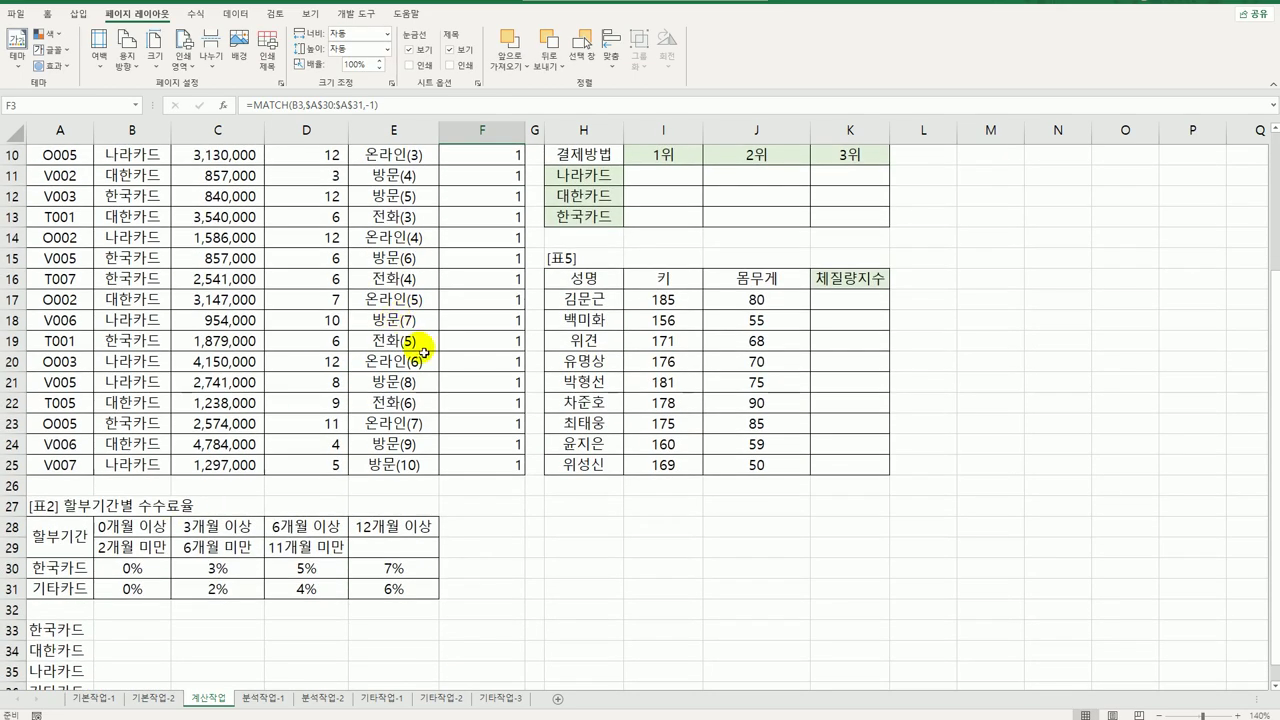
scroll(131, 505, down, 6)
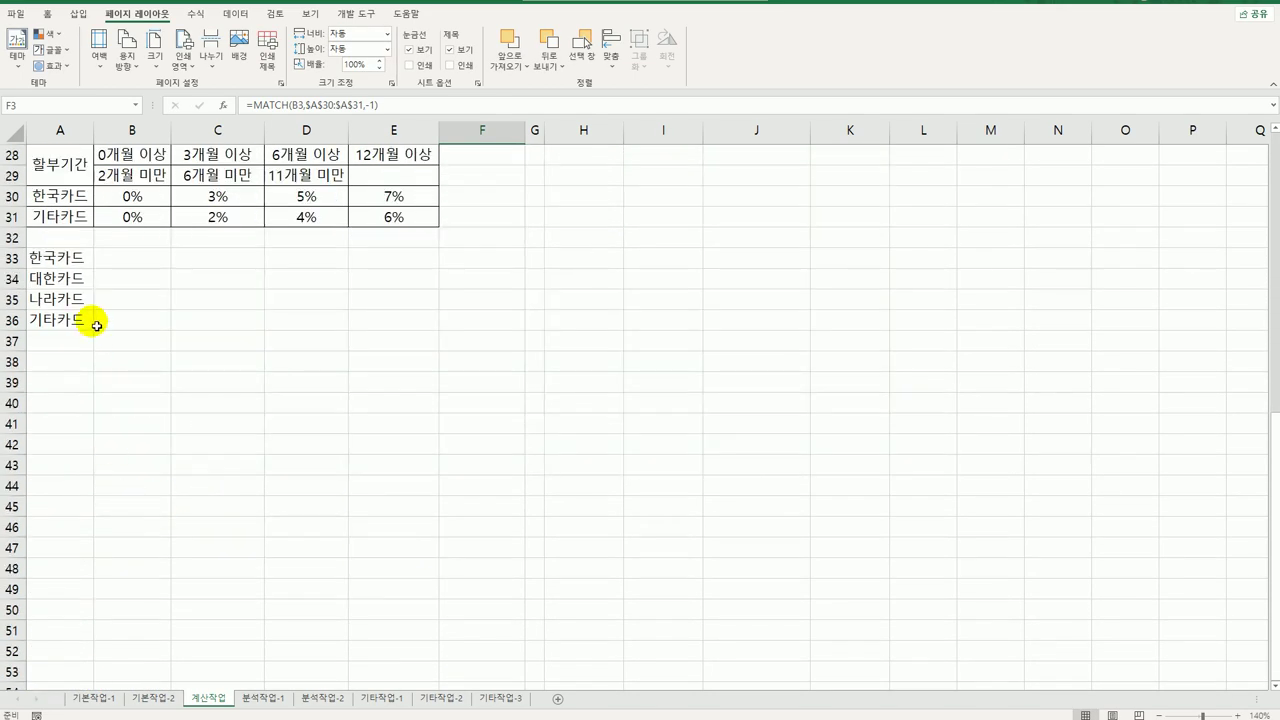
click(62, 280)
click(66, 306)
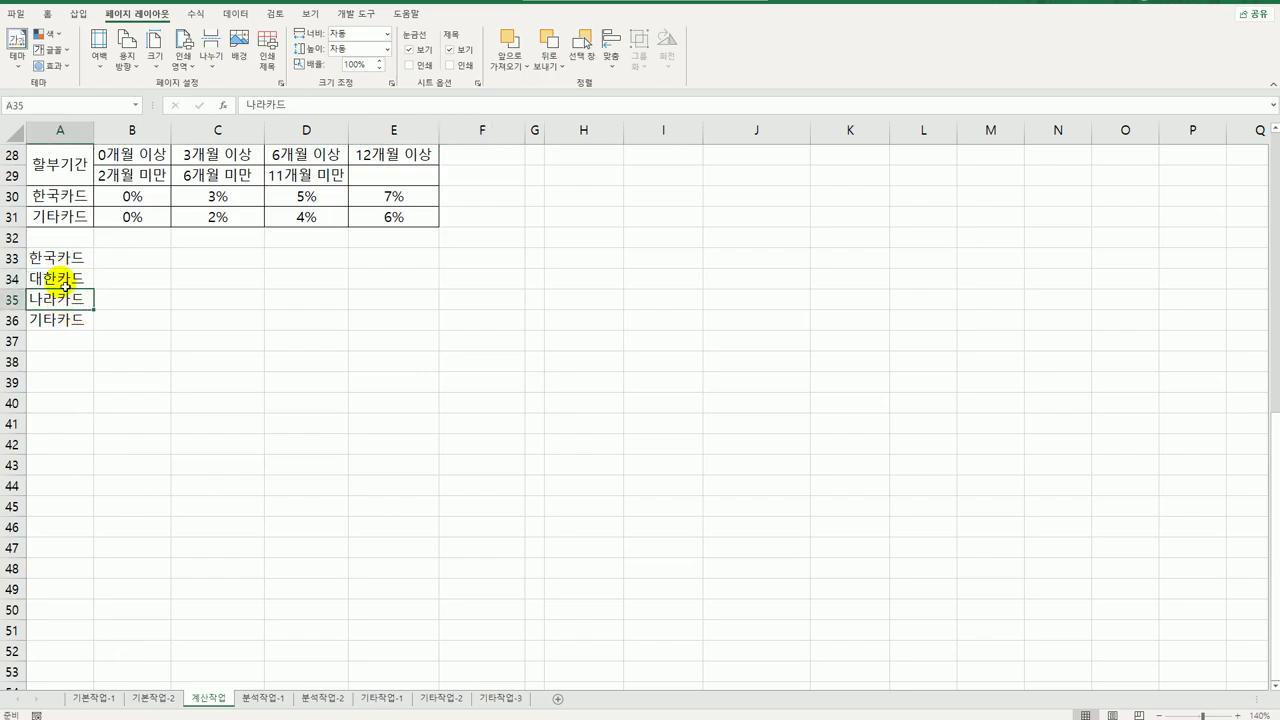
click(60, 278)
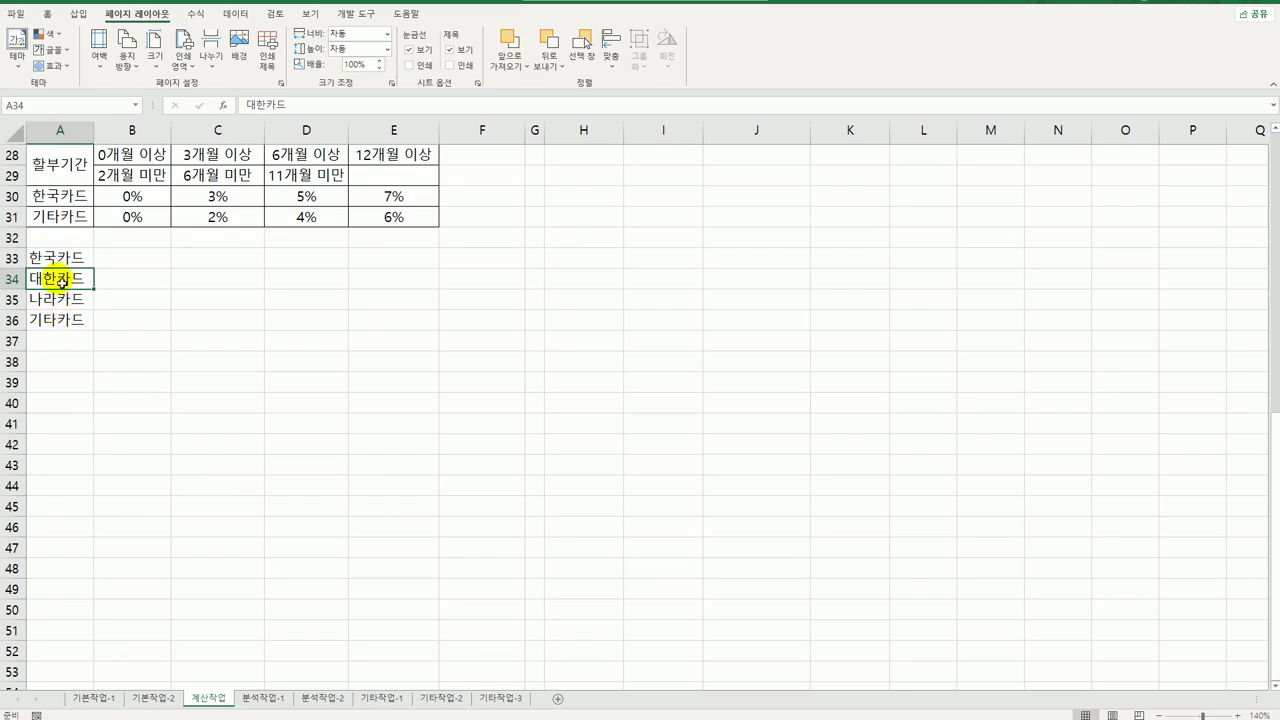
click(60, 298)
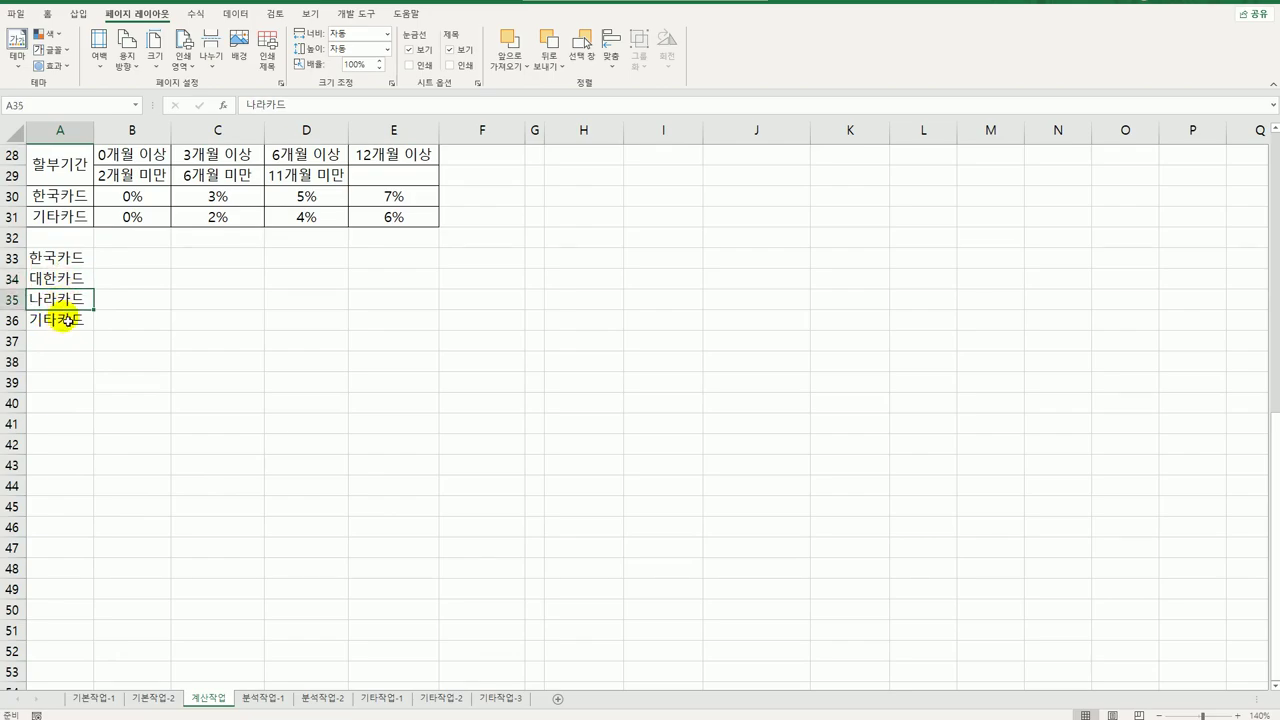
drag(80, 262, 65, 281)
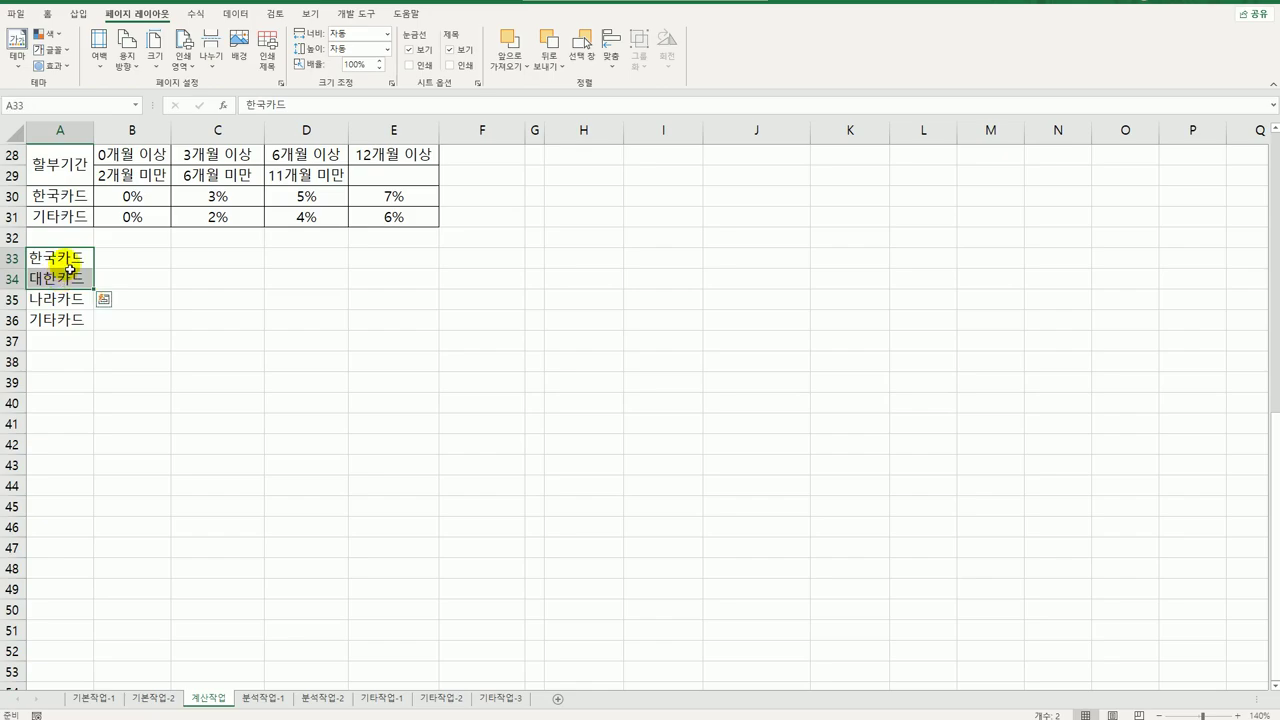
click(64, 254)
click(63, 278)
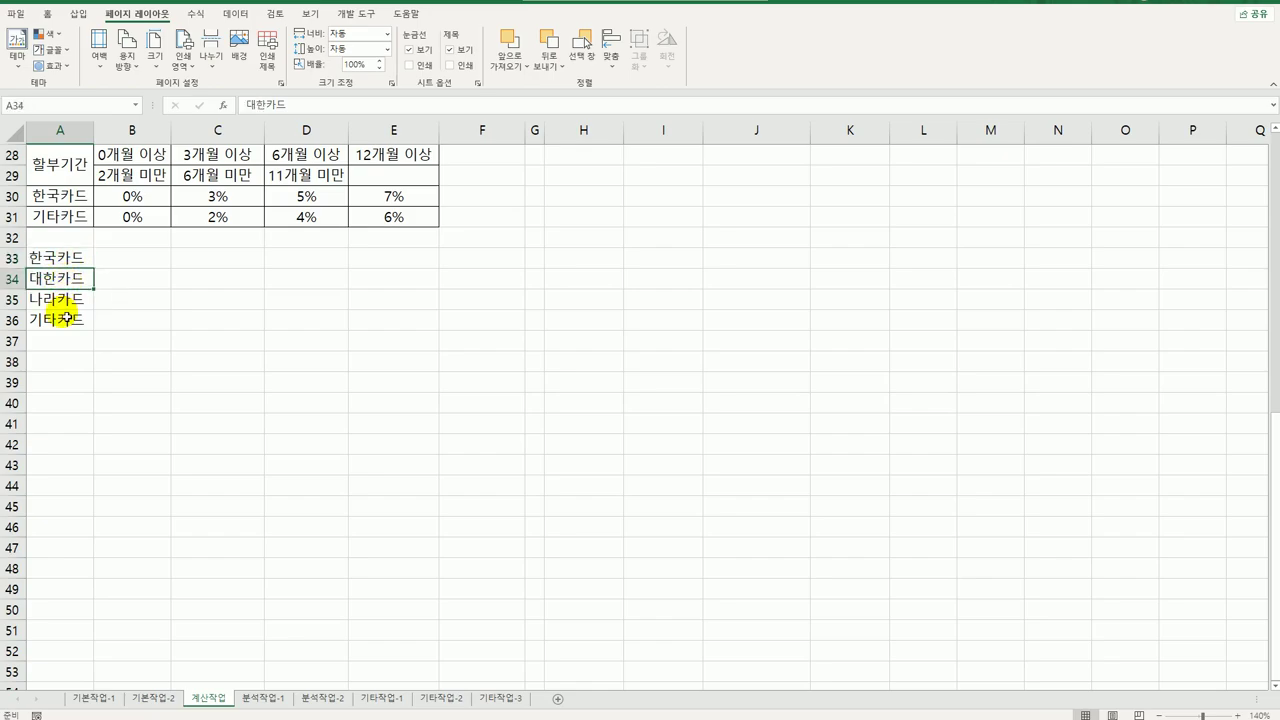
click(62, 299)
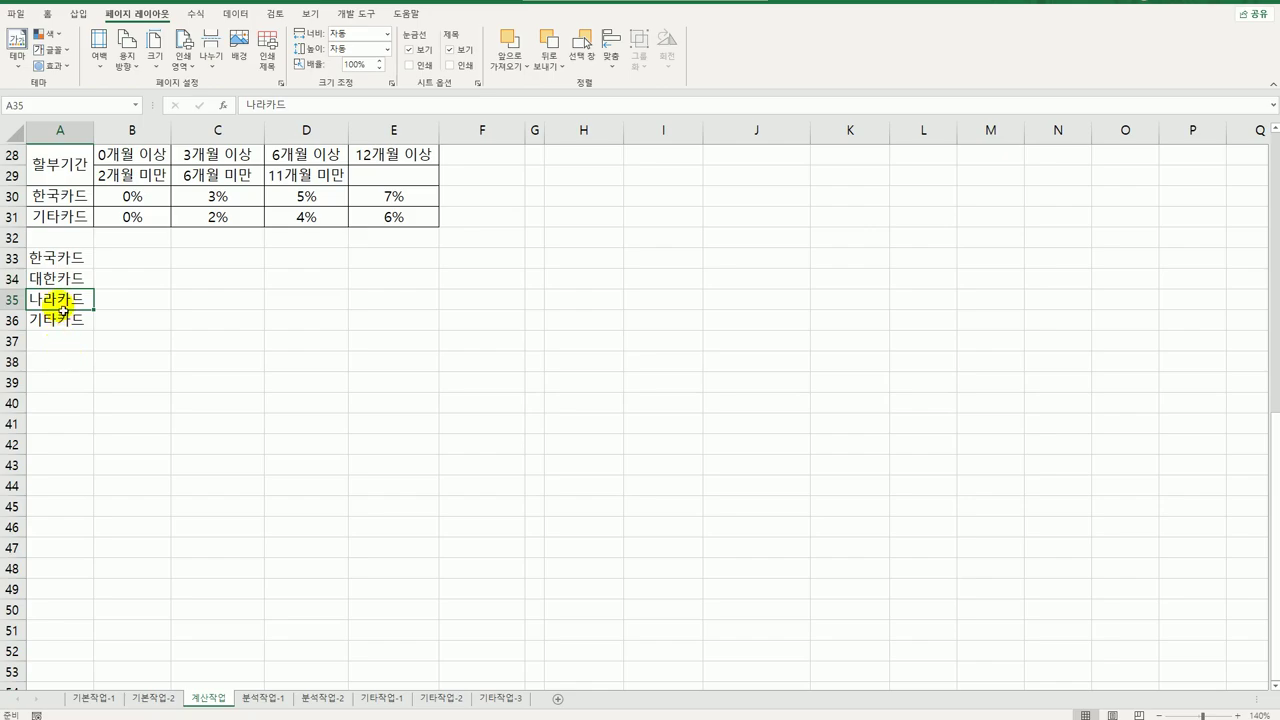
click(77, 286)
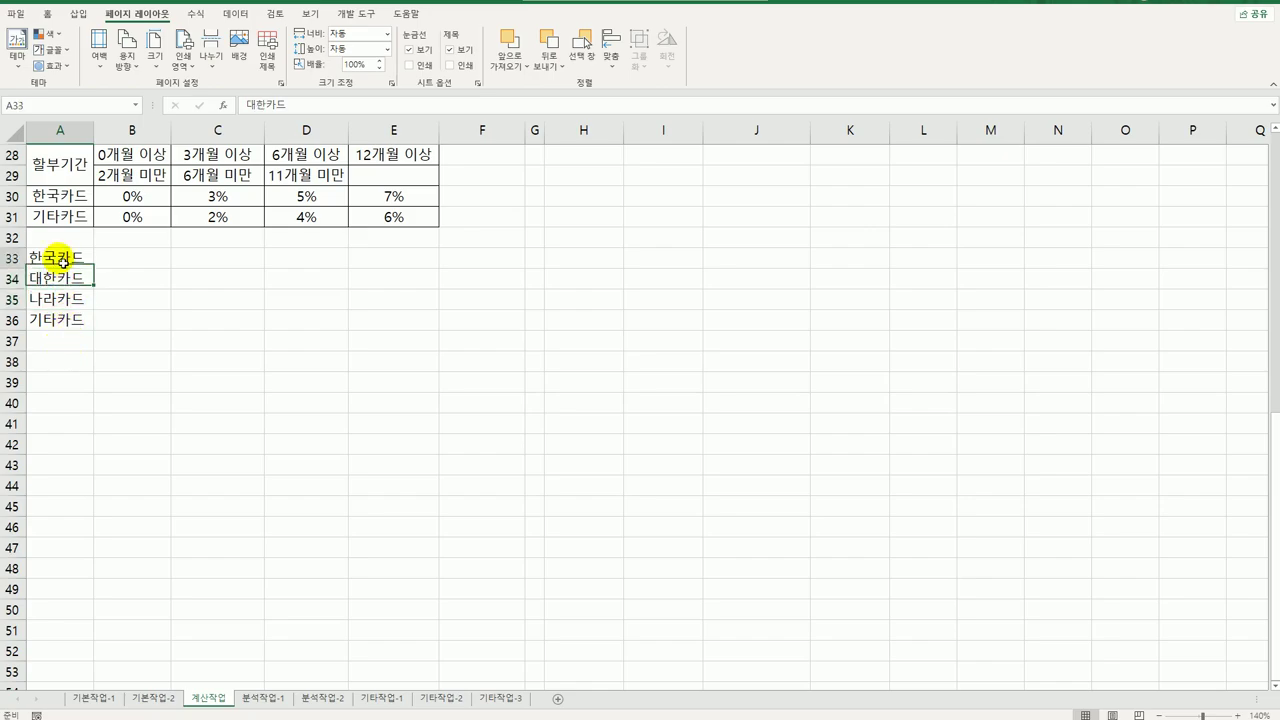
drag(58, 258, 69, 318)
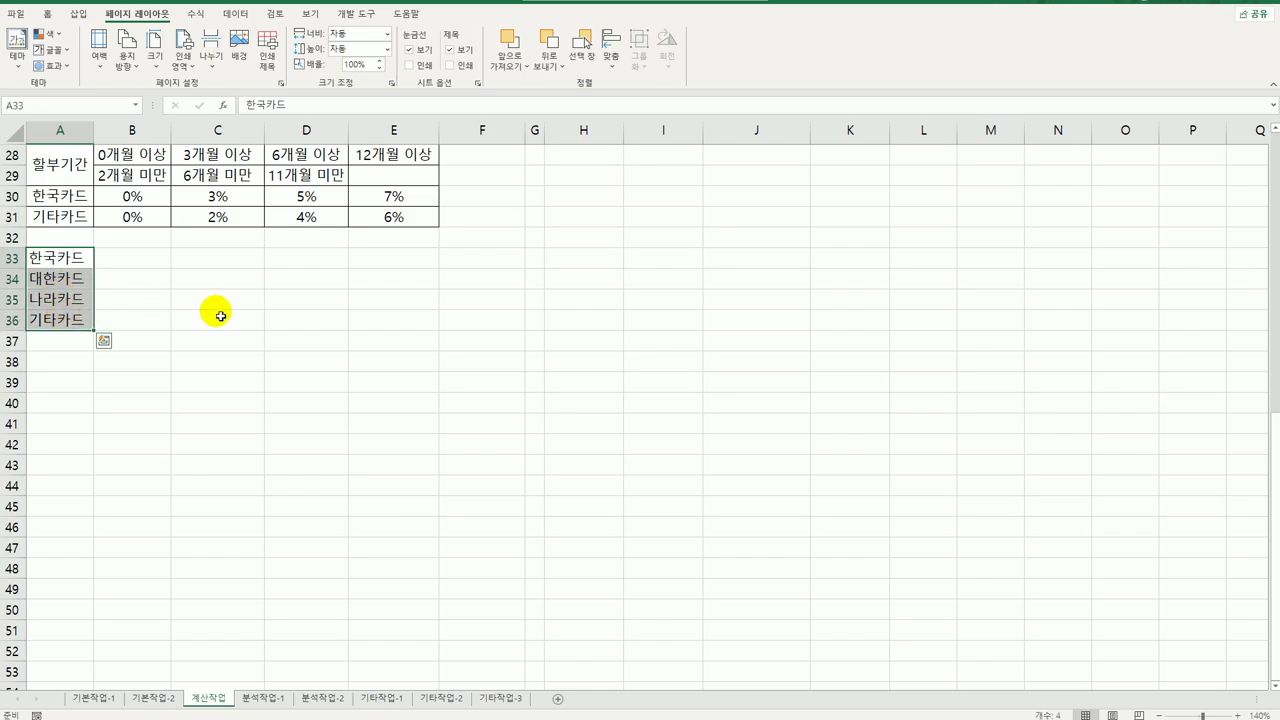
- Replace the lookup range in the F3 MATCH formula with the array {"한국카드","대한카드"} and enter the formula
scroll(280, 320, up, 9)
click(495, 196)
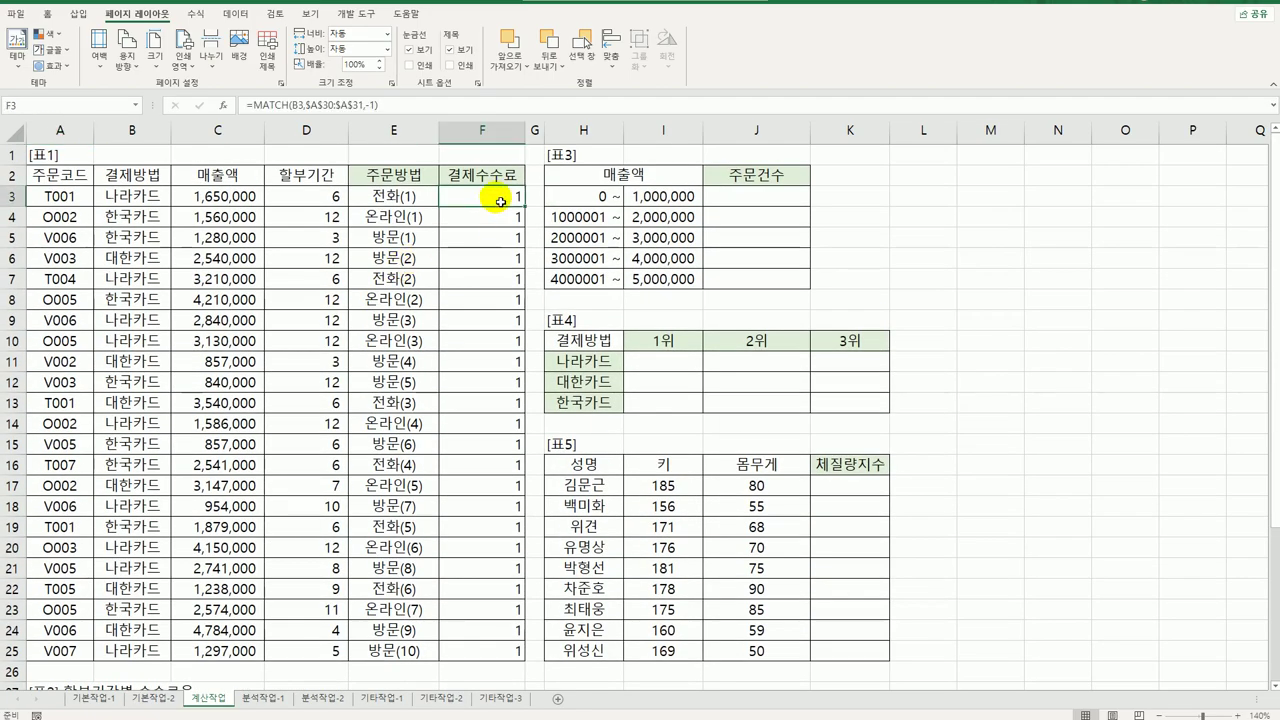
double_click(491, 197)
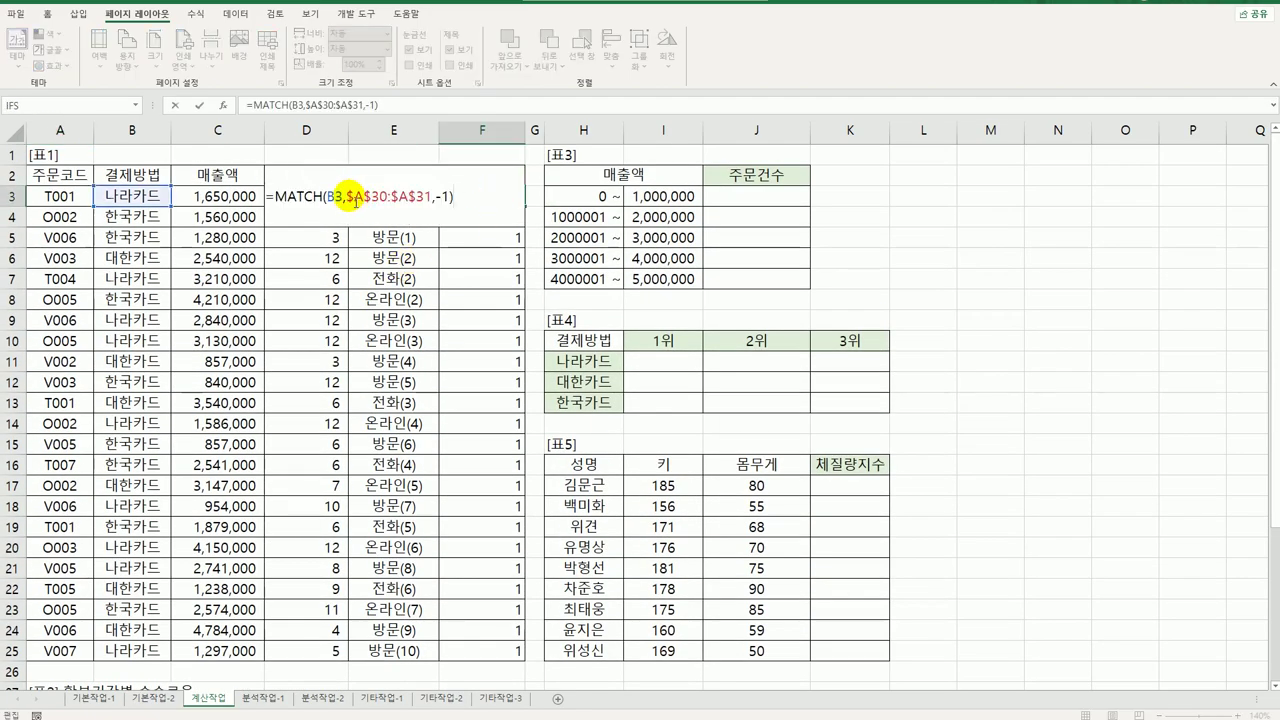
drag(346, 197, 432, 200)
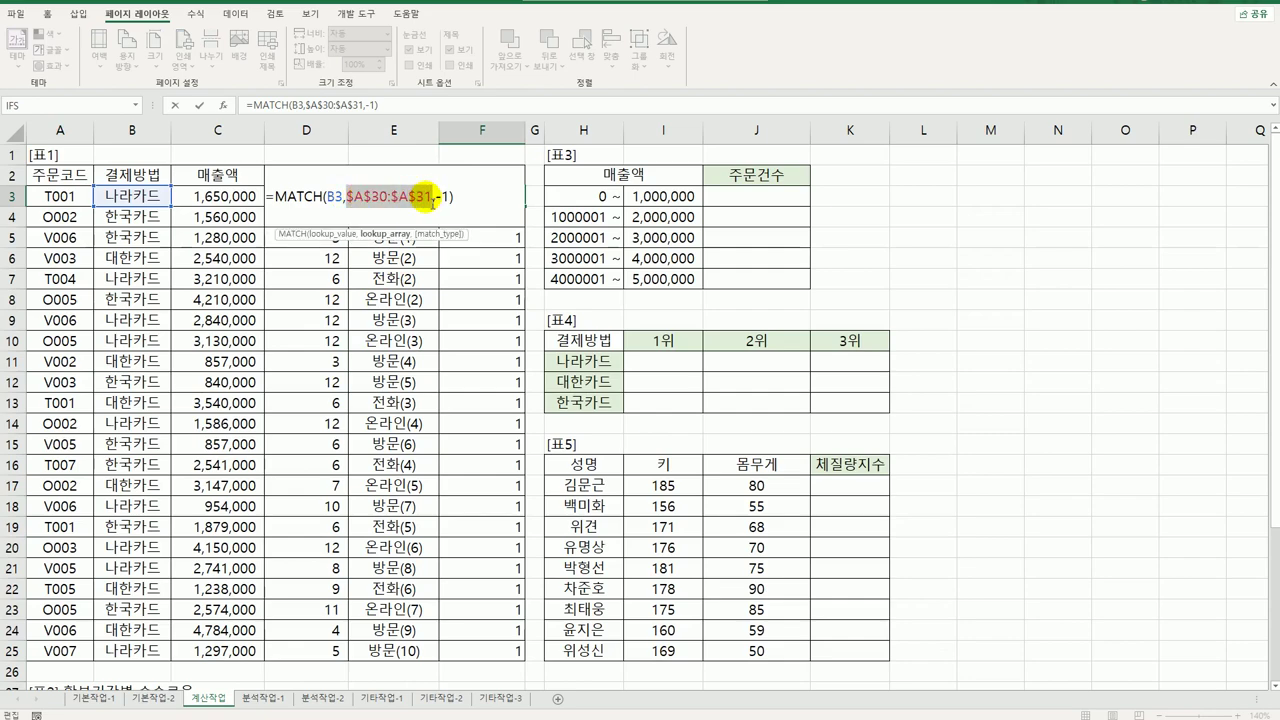
key(Delete)
text({)
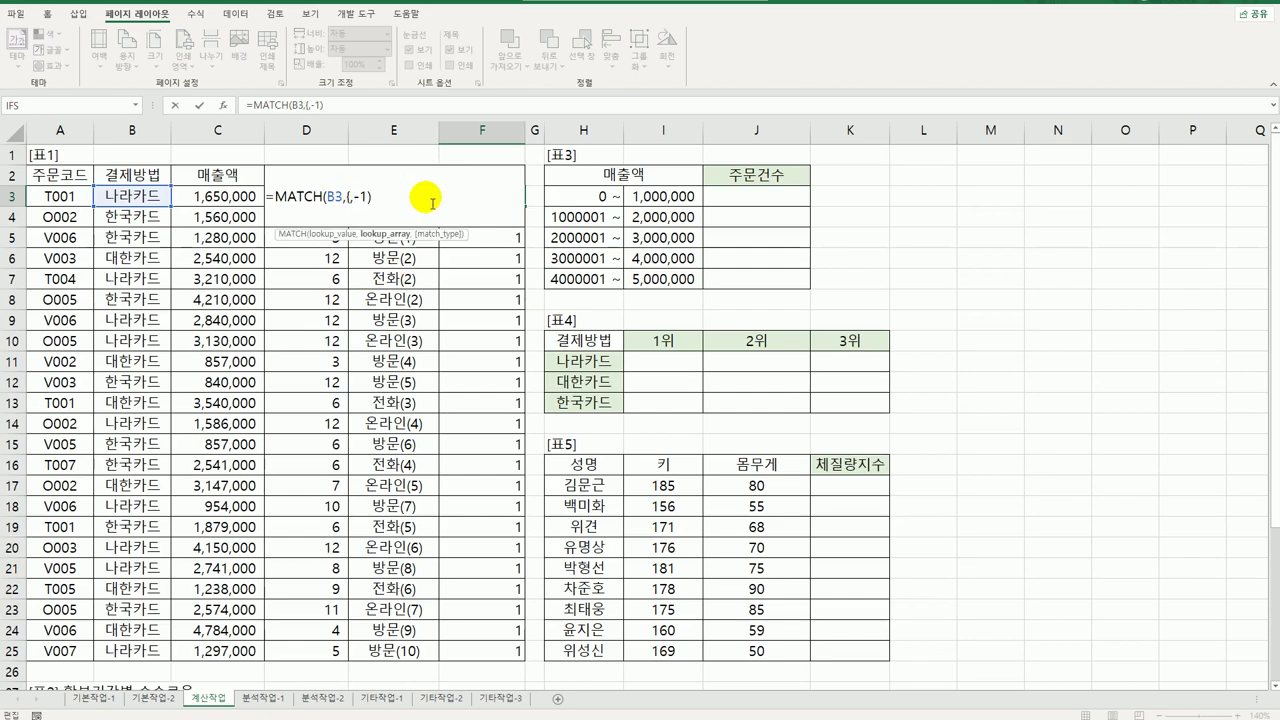
text("한국카드")
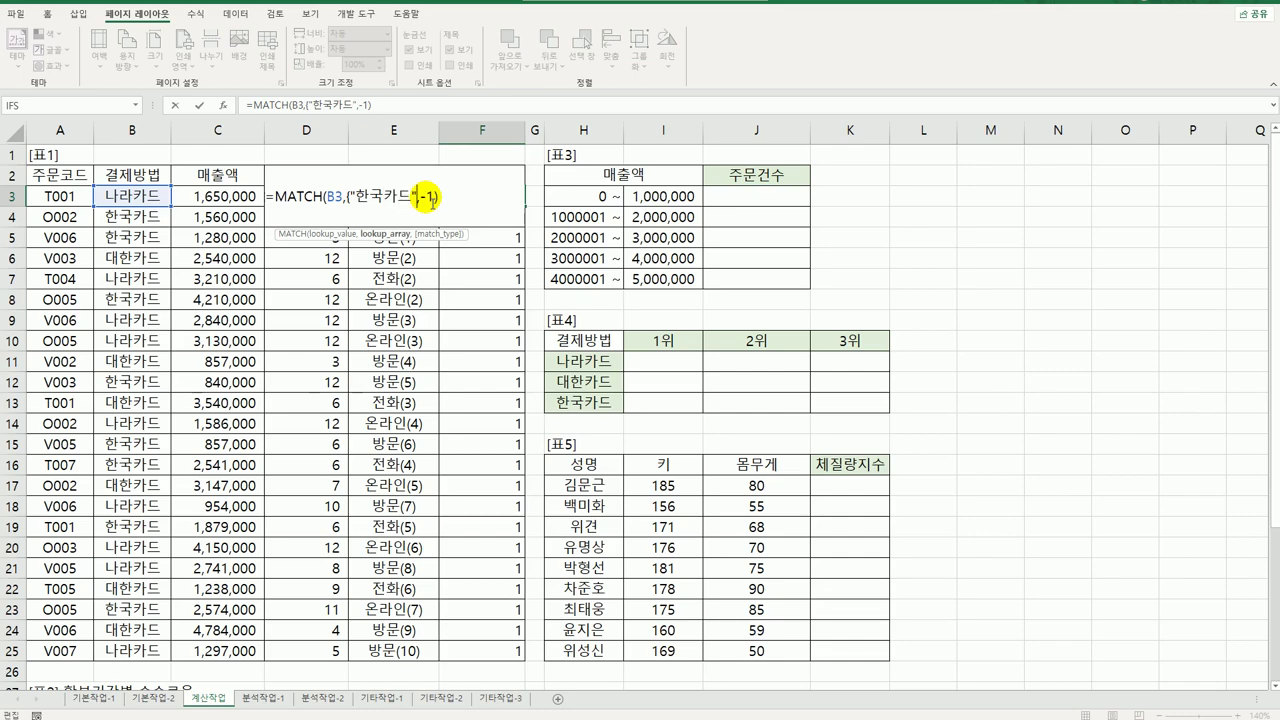
text(,"대한ㅋ)
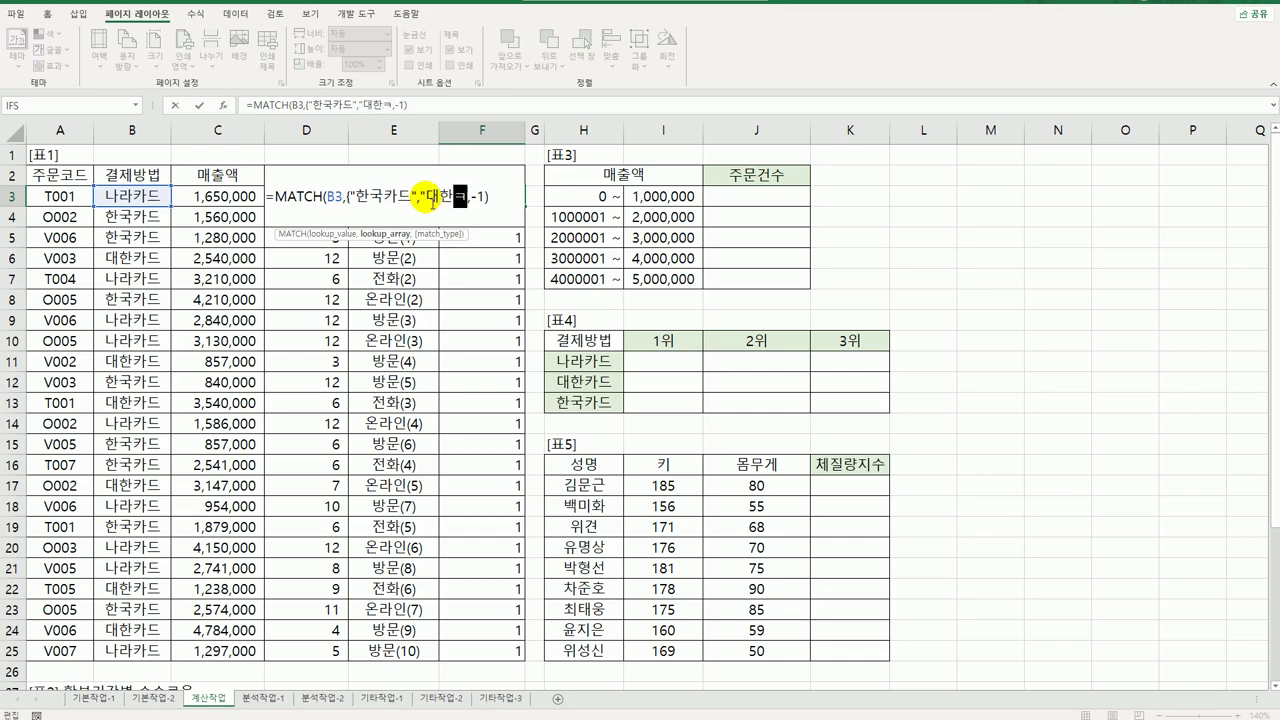
text(카드)
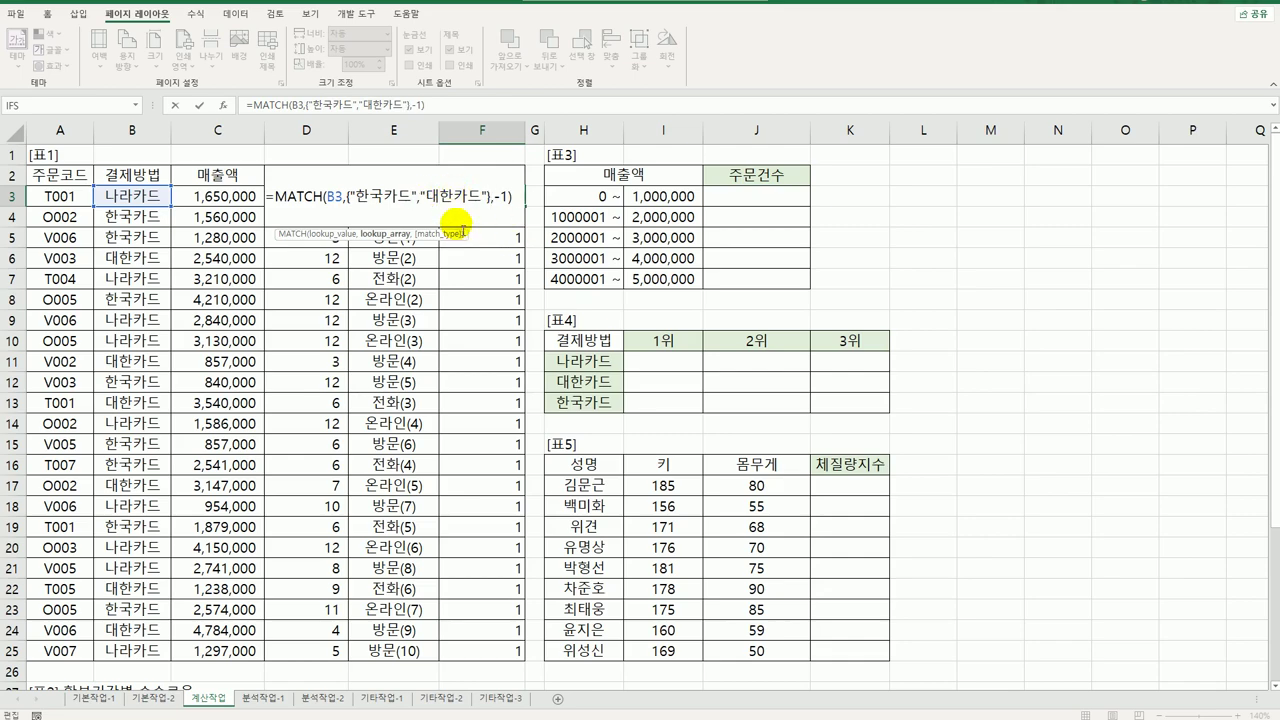
key(Return)
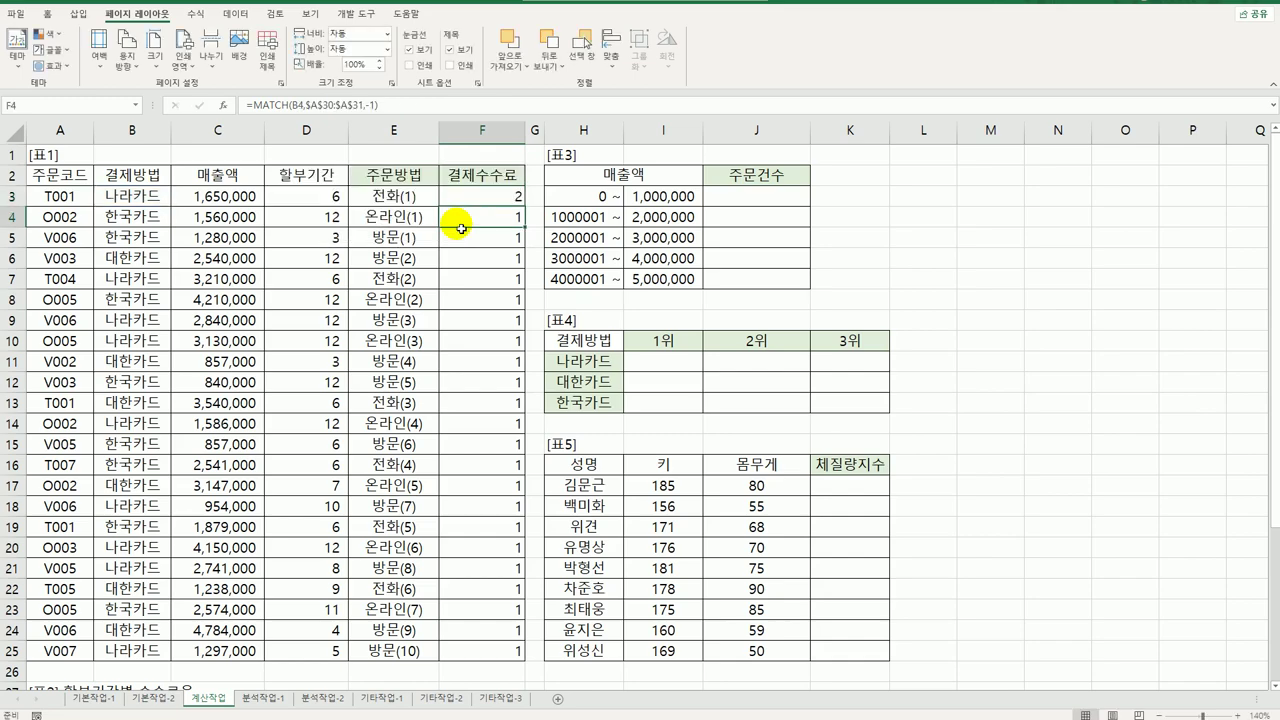
- Copy the F3 MATCH formula down to F25 and check the row positions within the B28:E31 range of [표2]
click(512, 197)
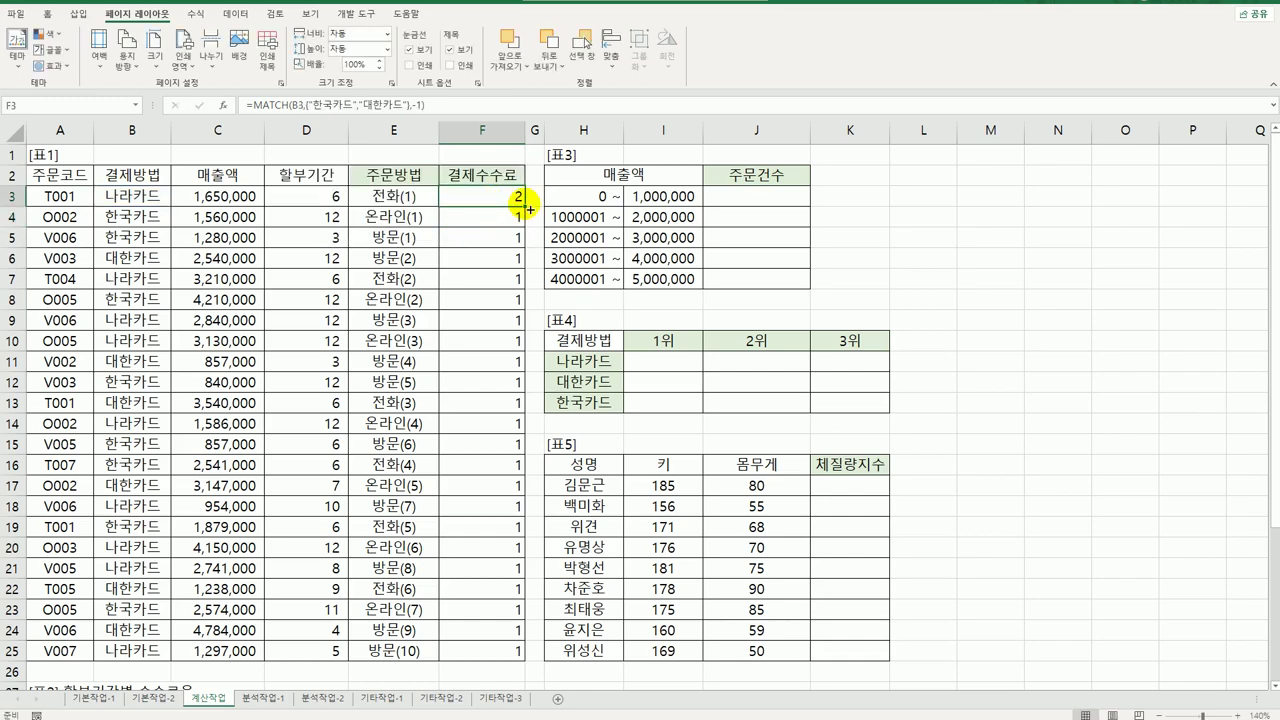
double_click(526, 207)
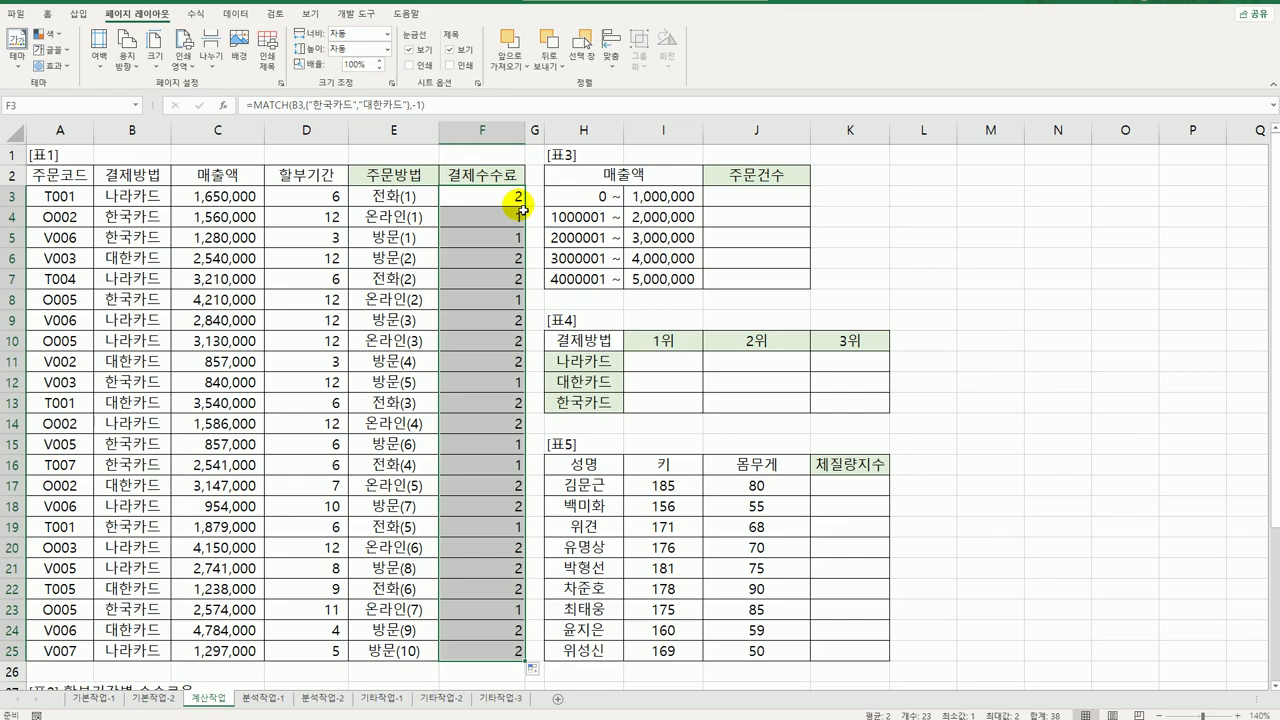
scroll(519, 211, down, 6)
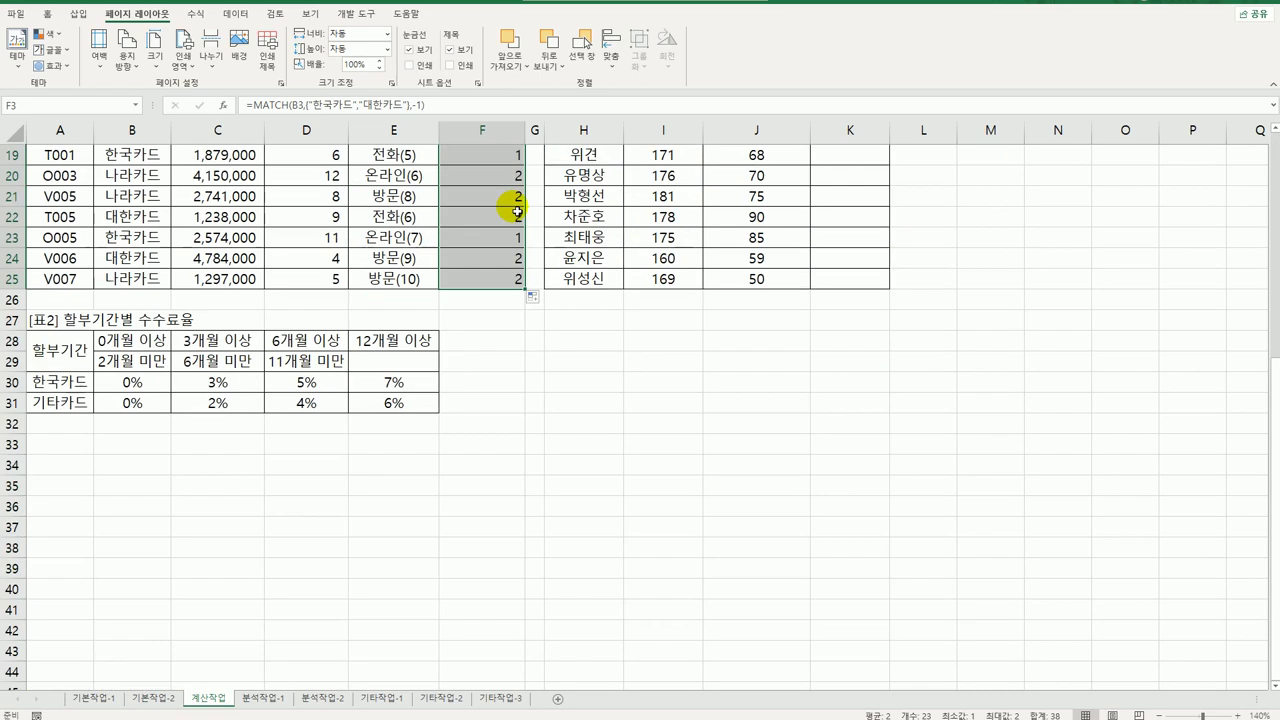
drag(152, 344, 374, 399)
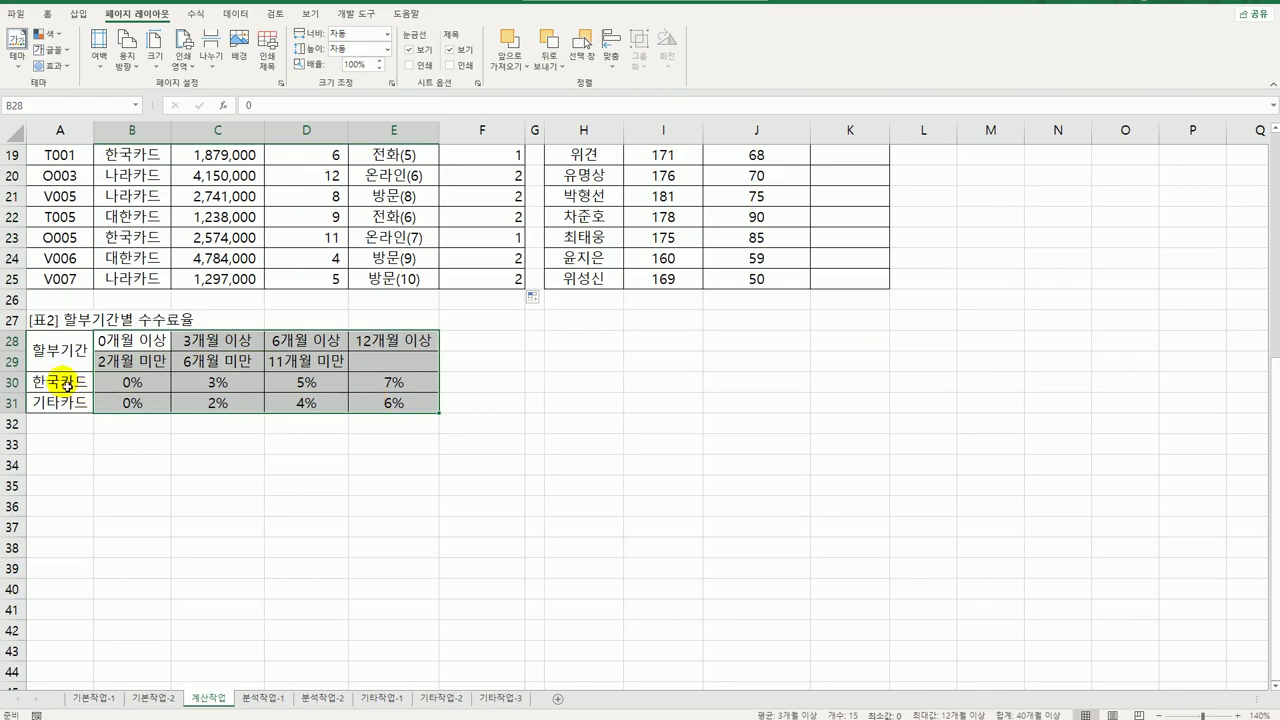
click(133, 385)
click(65, 402)
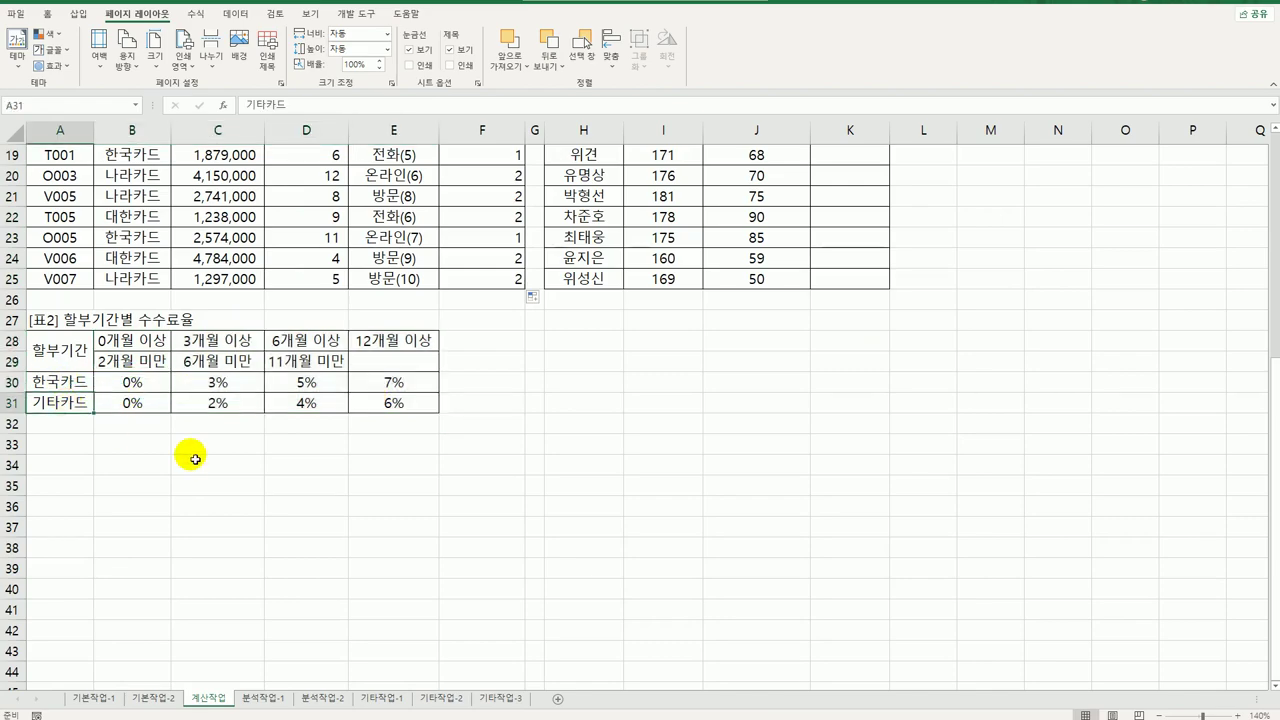
click(148, 404)
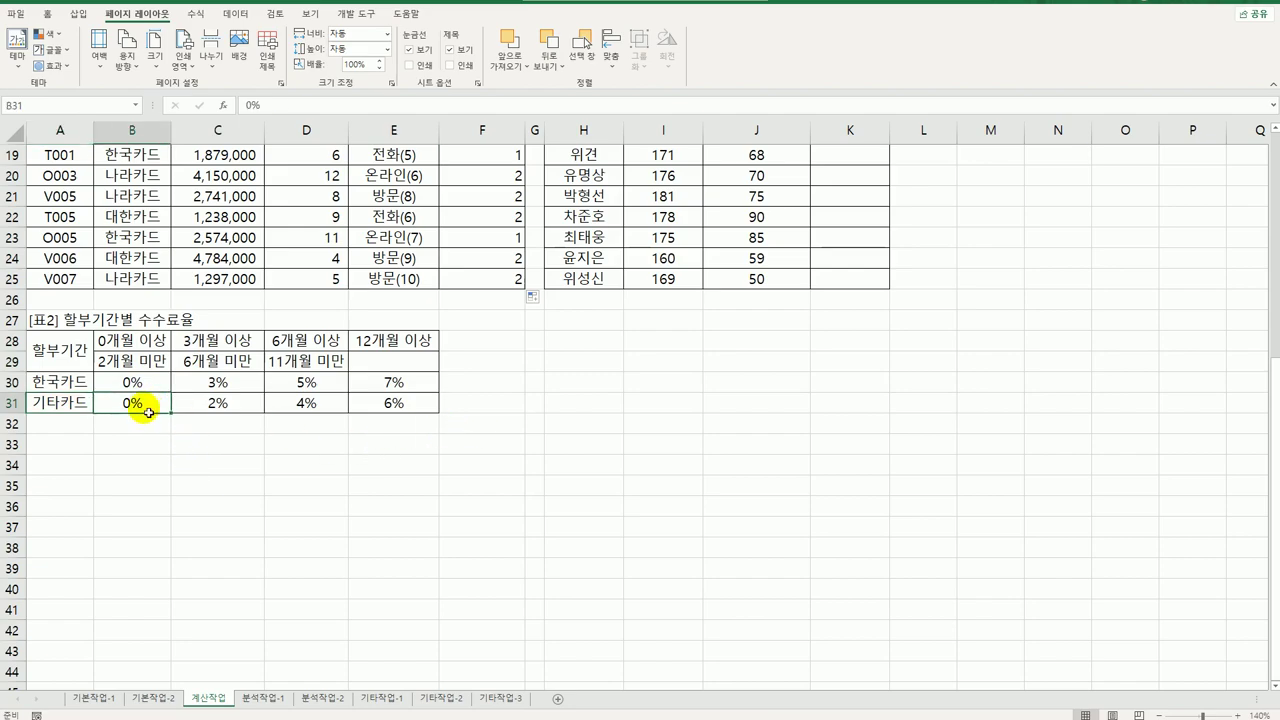
scroll(414, 355, up, 6)
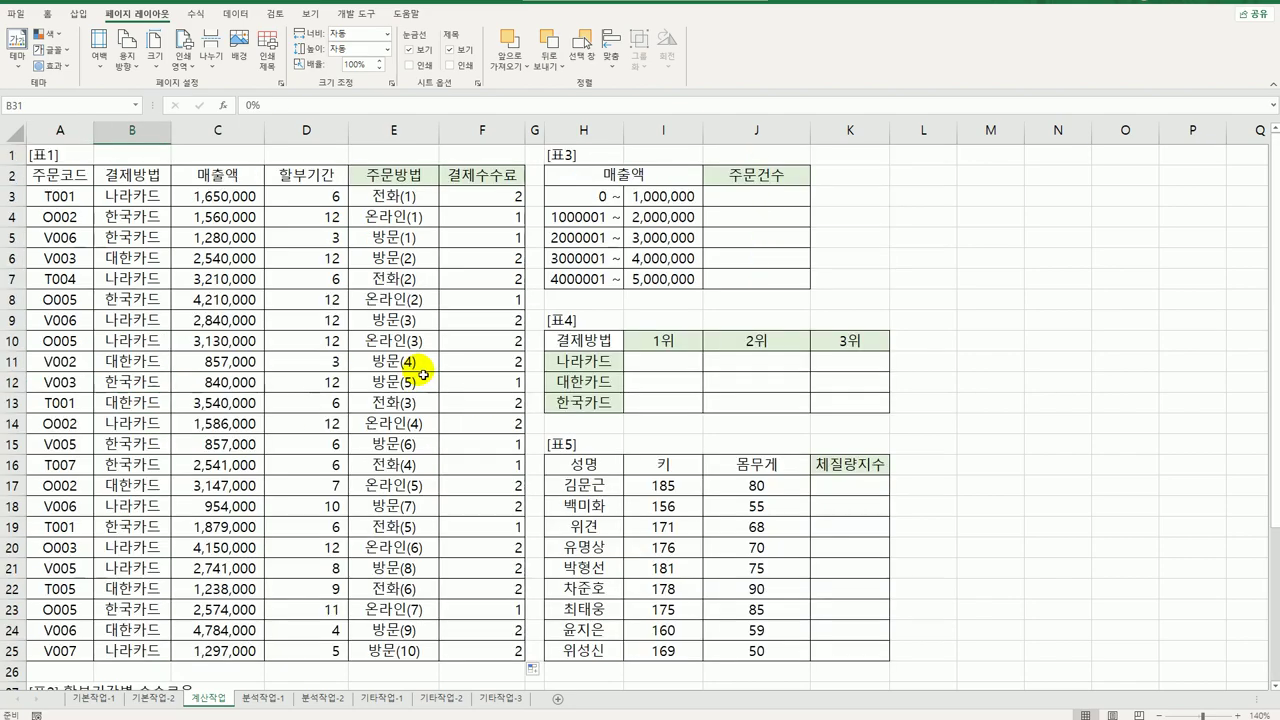
- Add +2 to the end of the MATCH formula in F3 and copy it down to F25
click(500, 196)
double_click(510, 197)
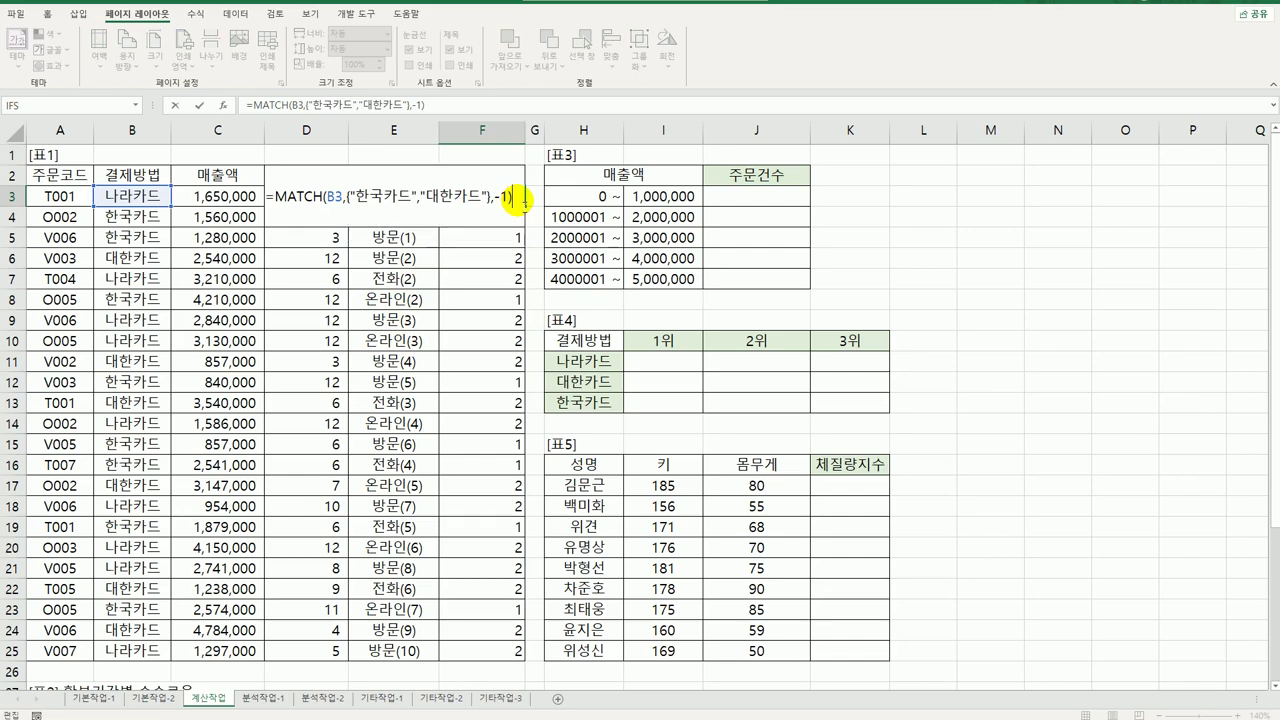
text(+2)
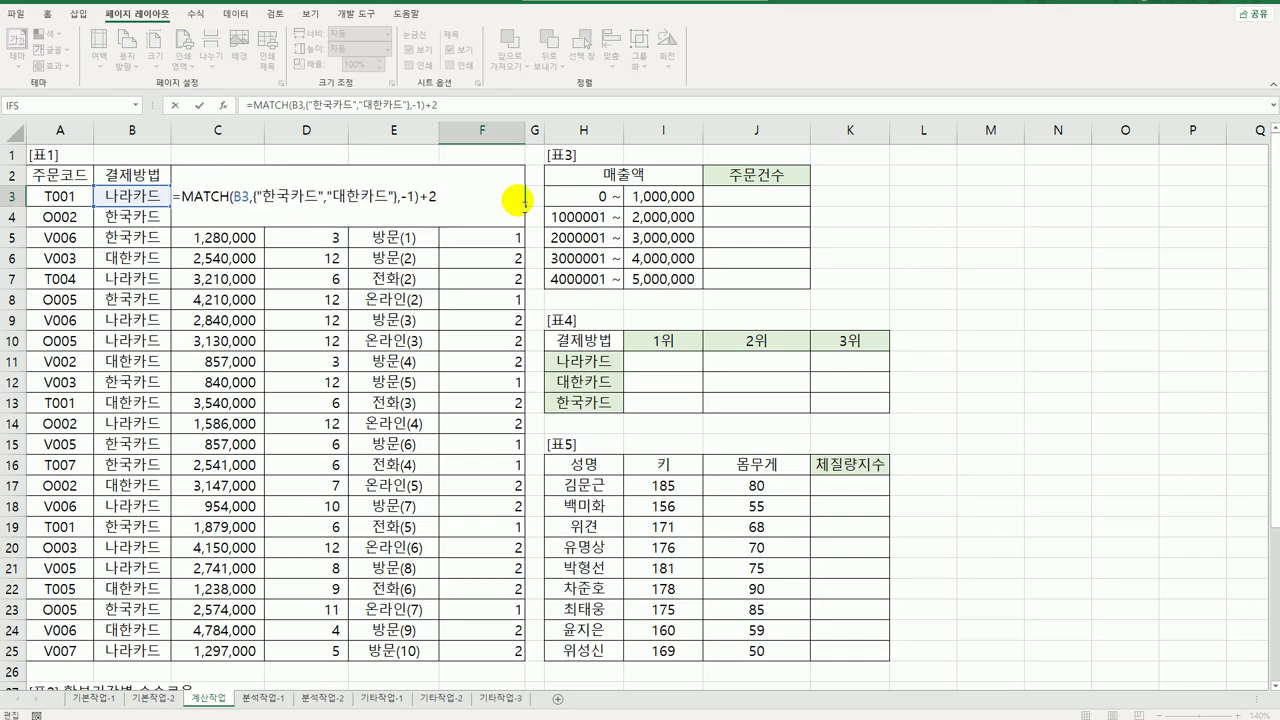
key(Return)
click(508, 197)
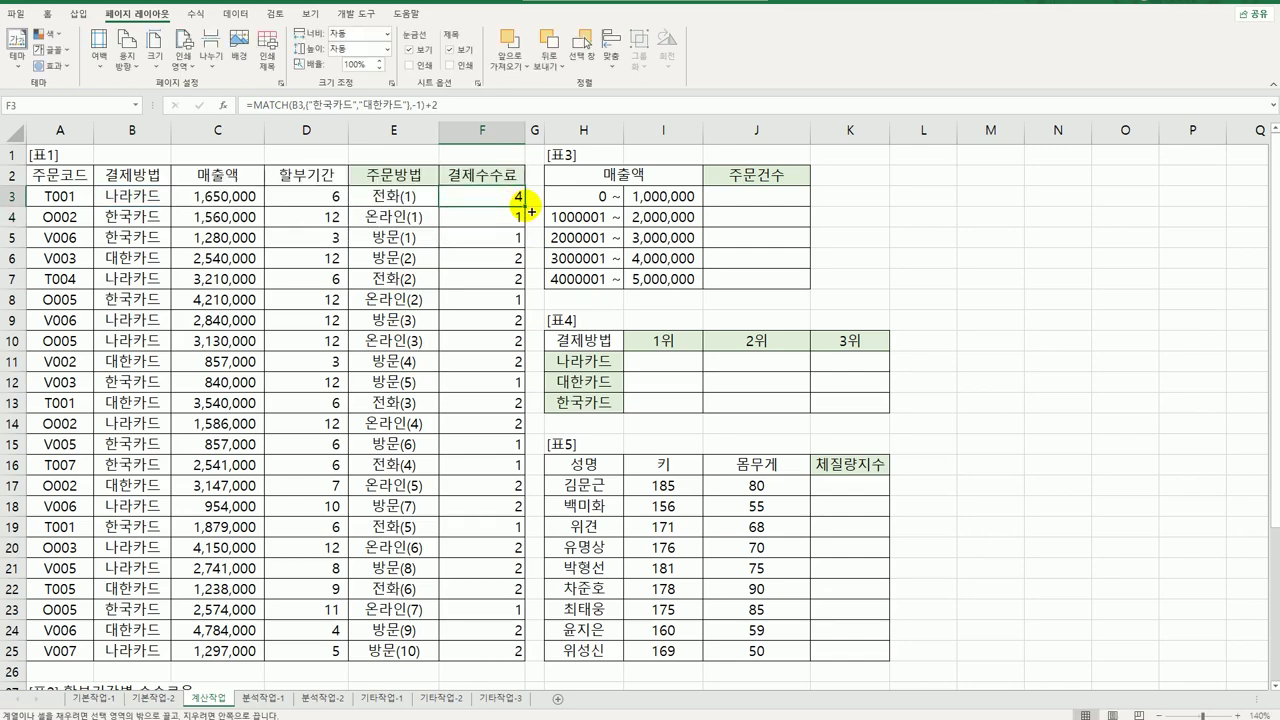
double_click(531, 211)
click(510, 204)
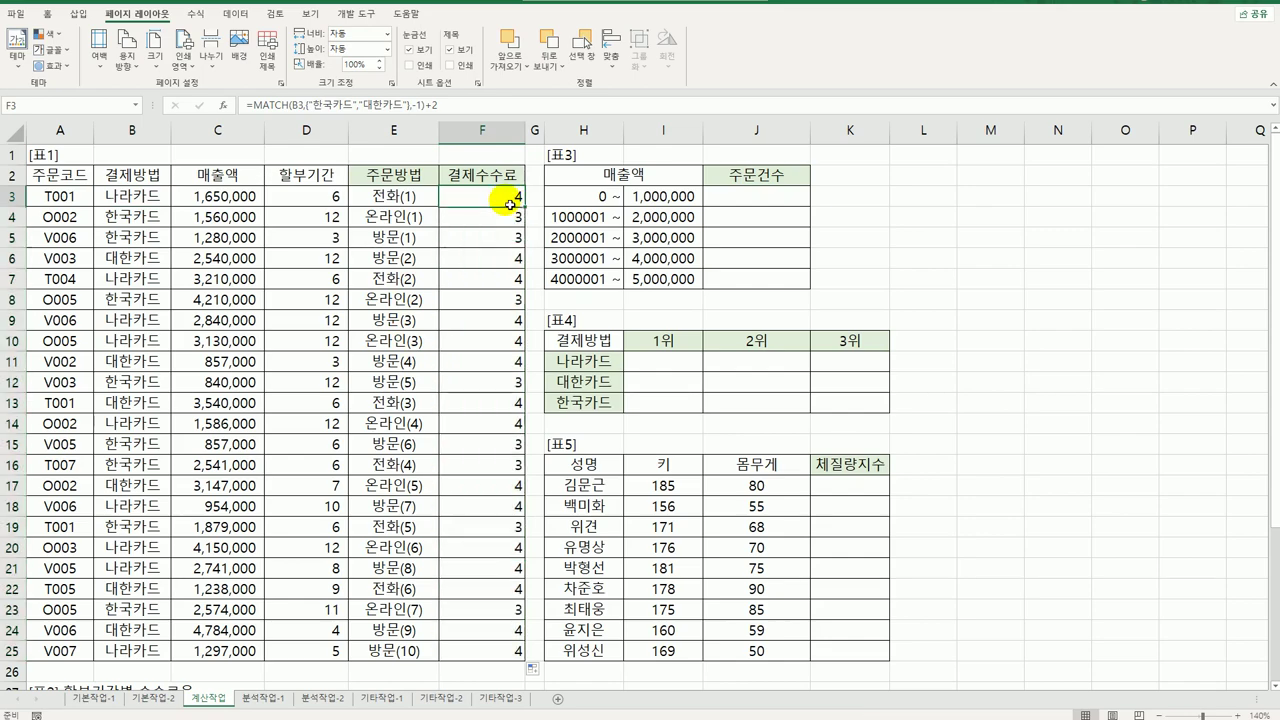
- Examine which rows of B28:E31 in [표2] hold the 한국카드 and 기타카드 rates, counting from the top row
scroll(505, 215, down, 3)
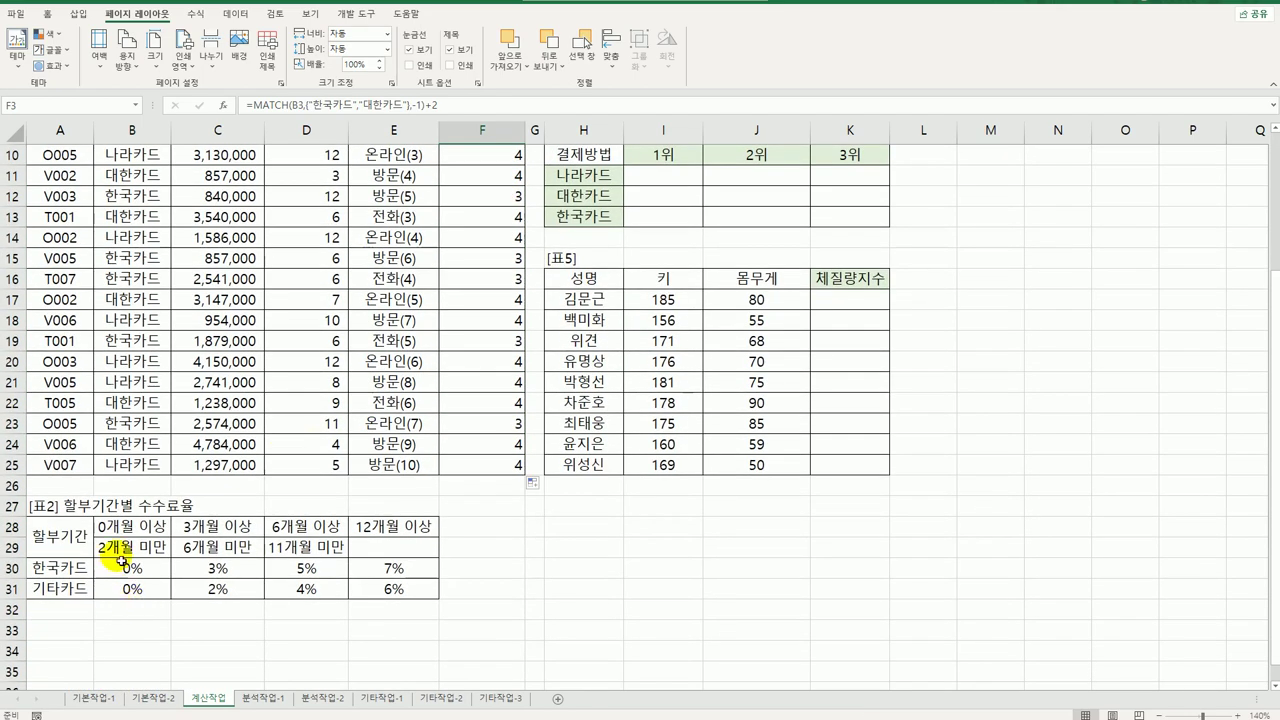
click(150, 527)
drag(155, 537, 395, 585)
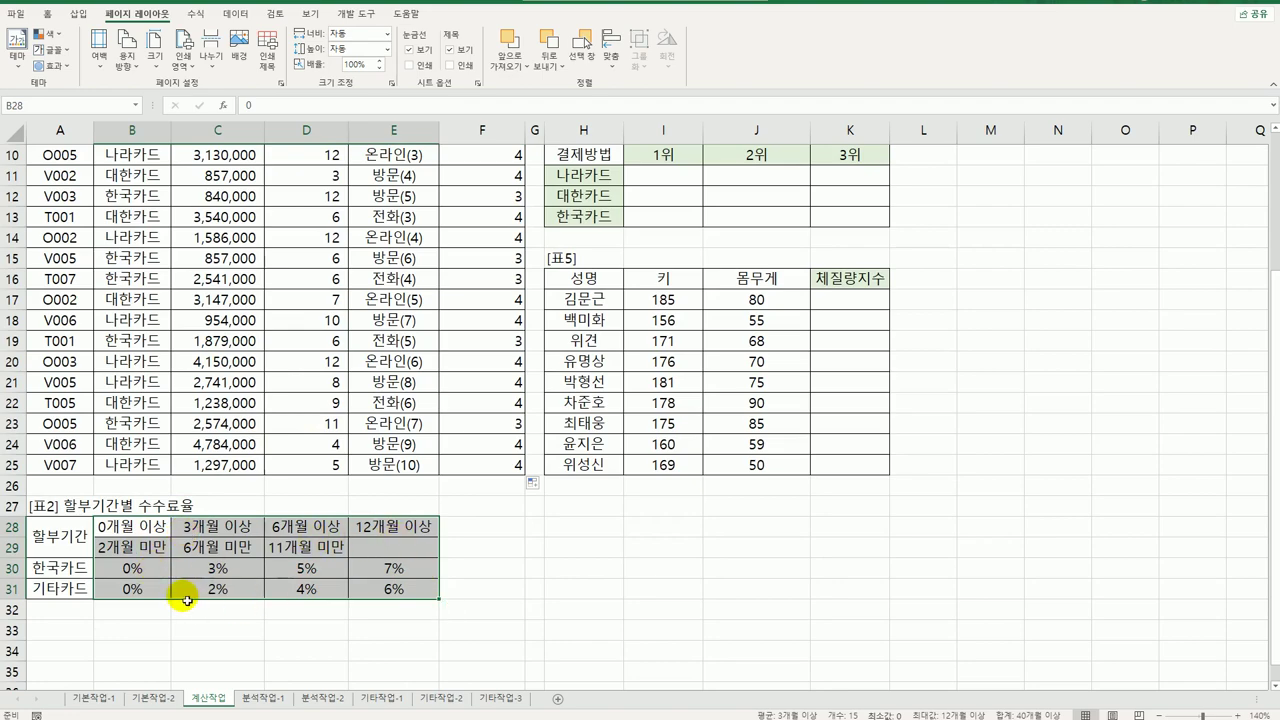
scroll(471, 310, up, 3)
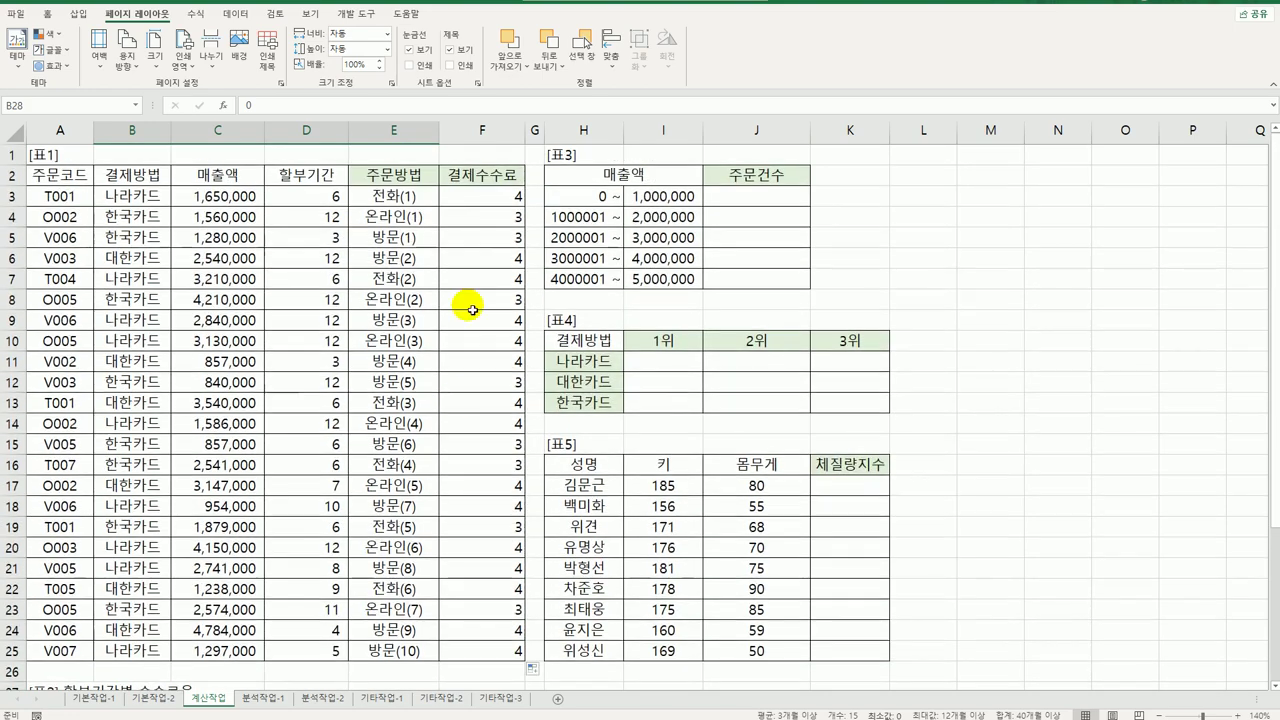
- Start an HLOOKUP in front of the MATCH expression in F3, with D3 as its lookup value
click(485, 196)
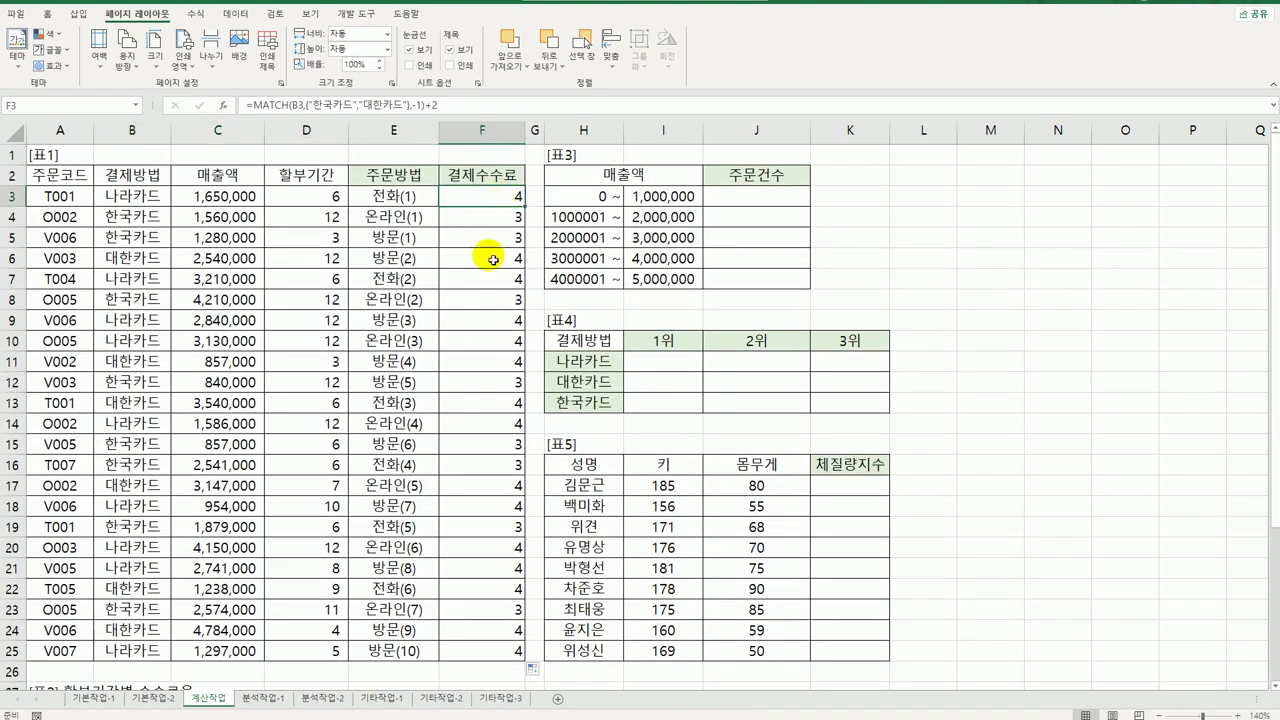
double_click(480, 199)
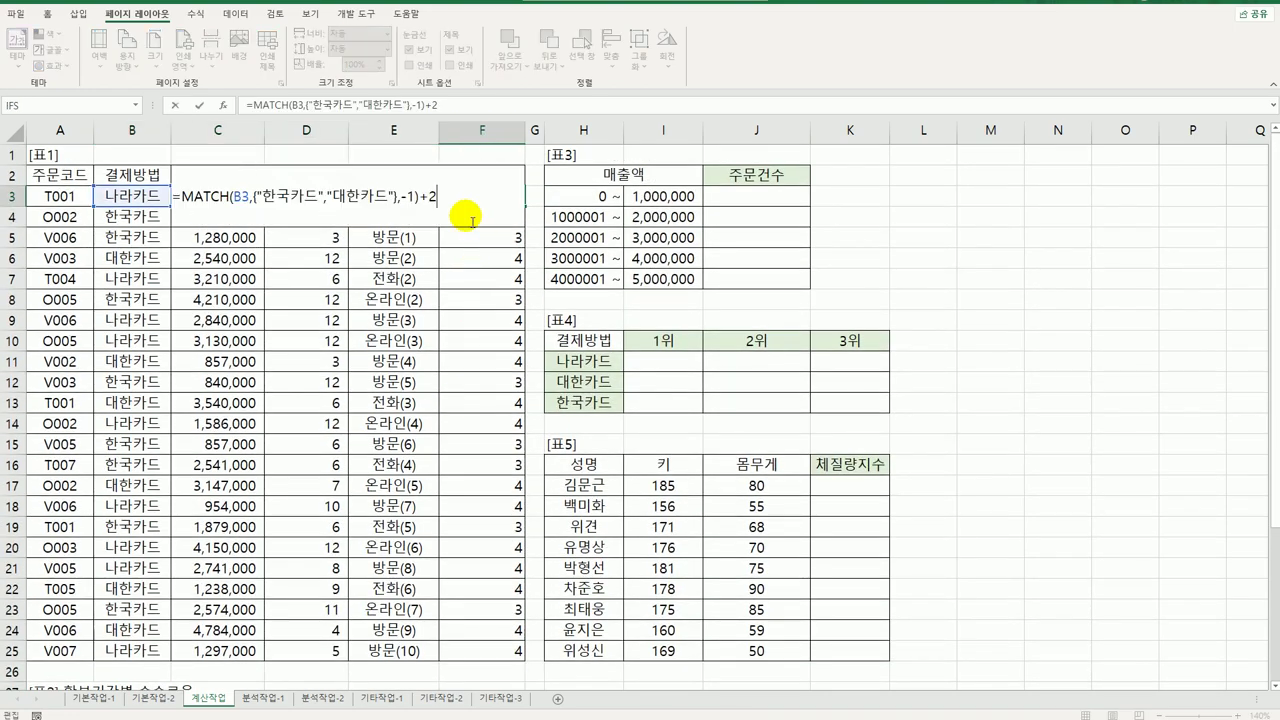
click(182, 196)
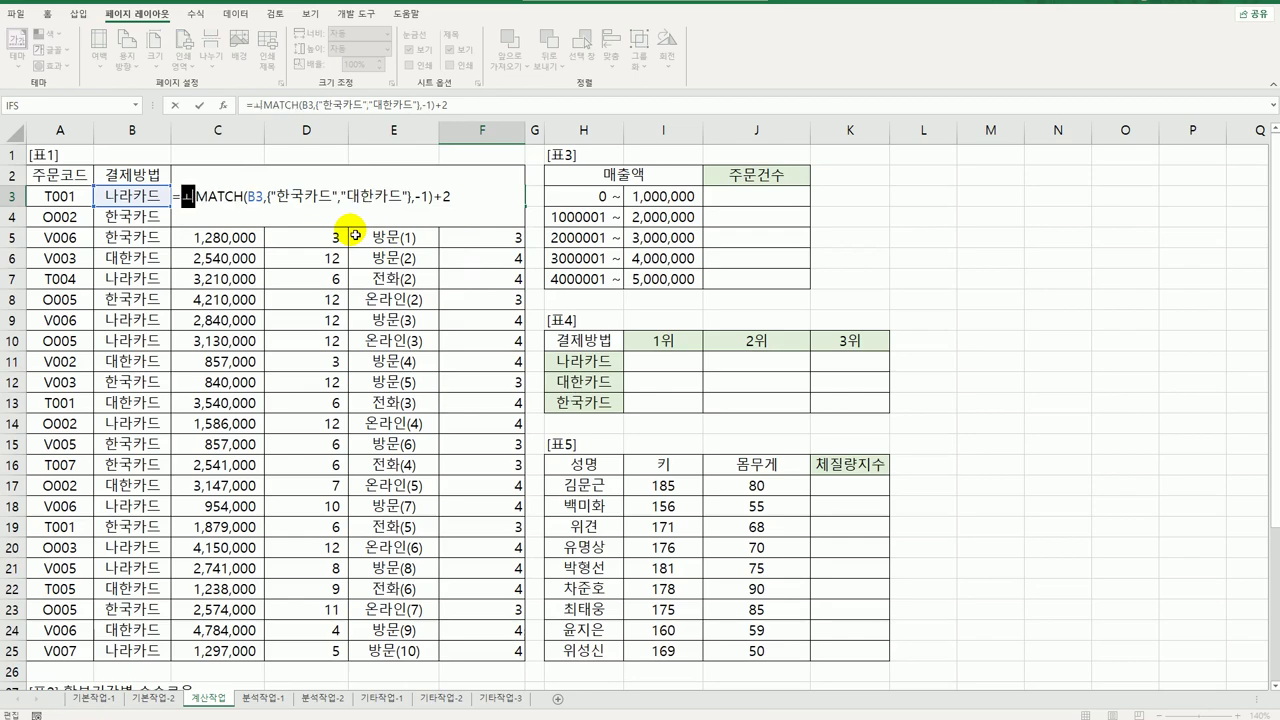
text(hl)
key(Tab)
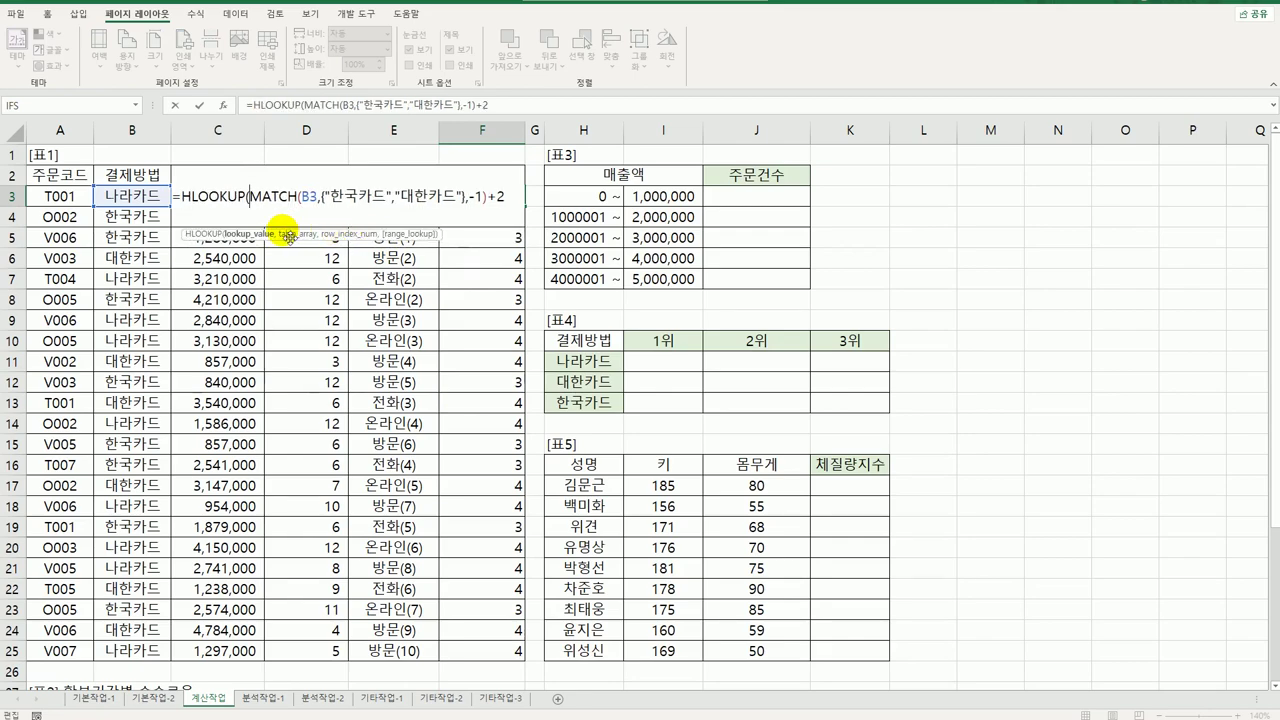
click(133, 197)
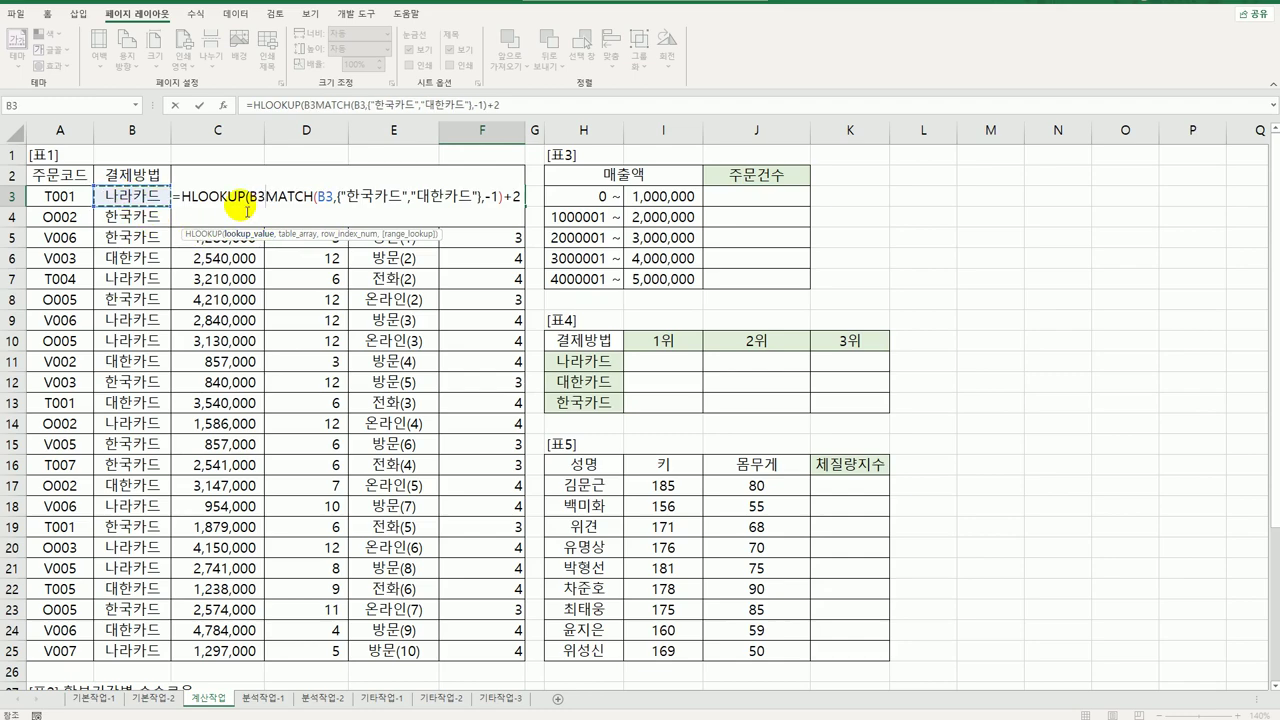
key(BackSpace)
key(BackSpace)
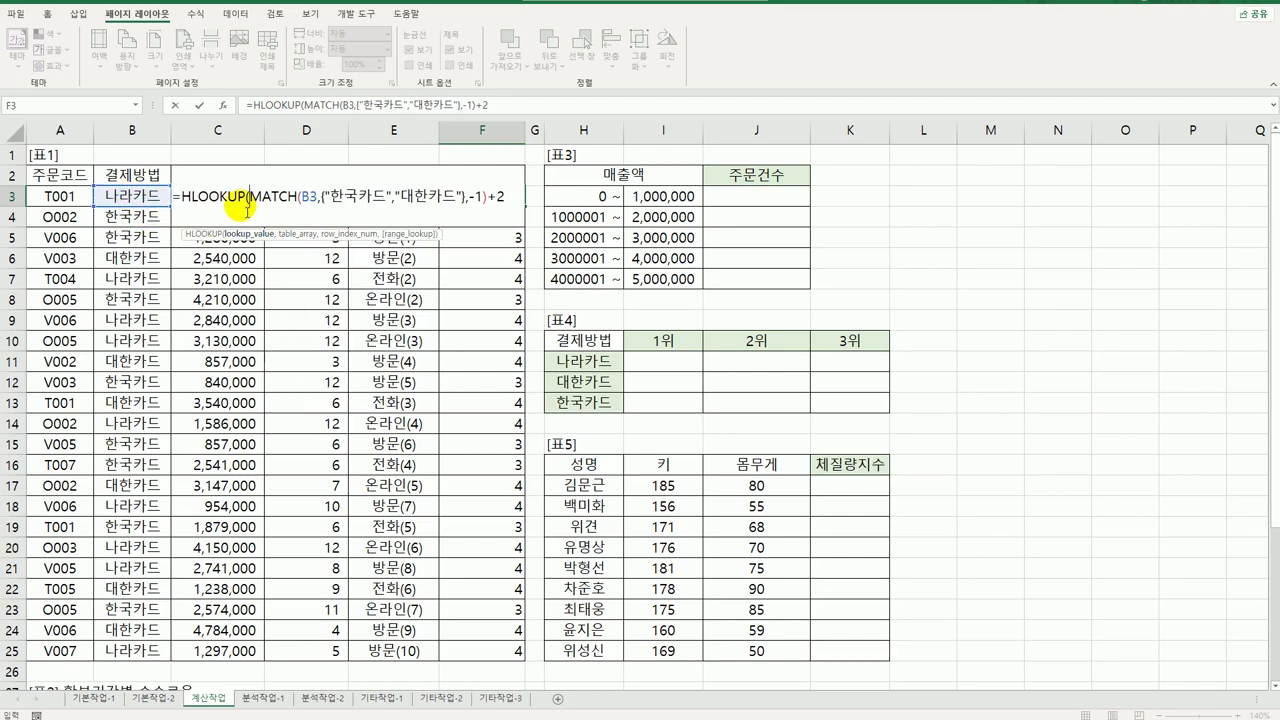
click(307, 156)
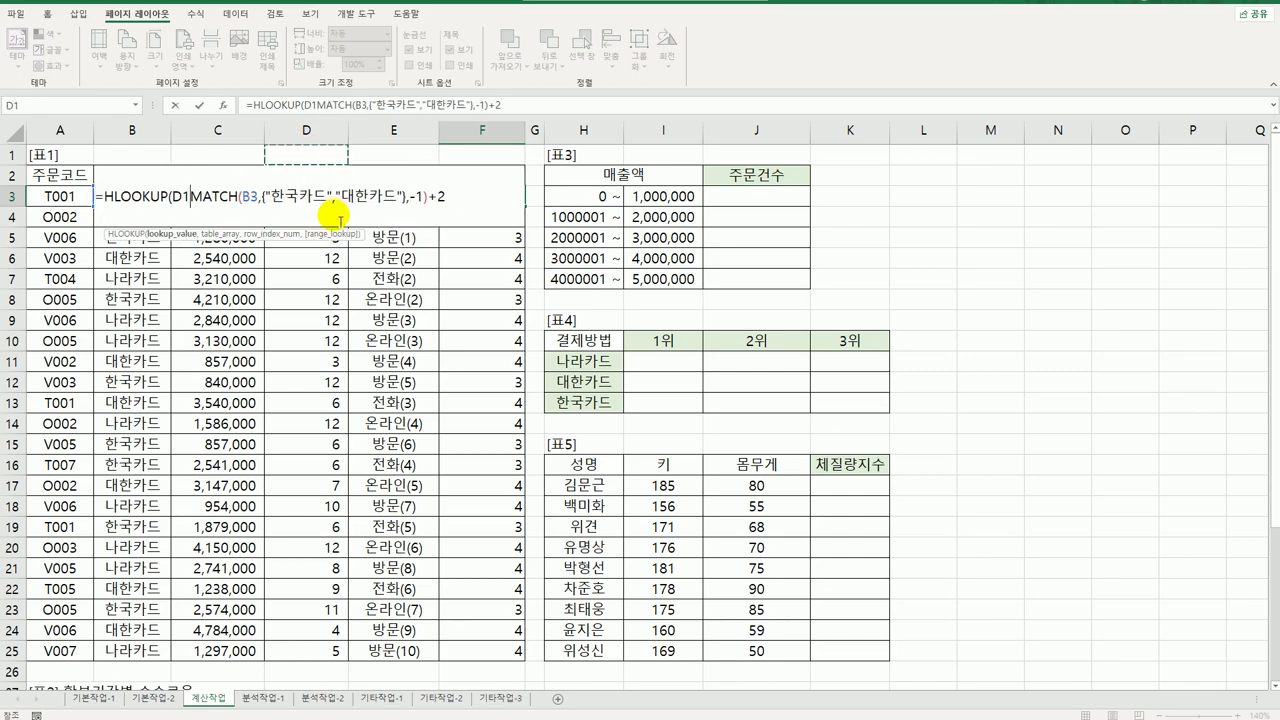
key(Down)
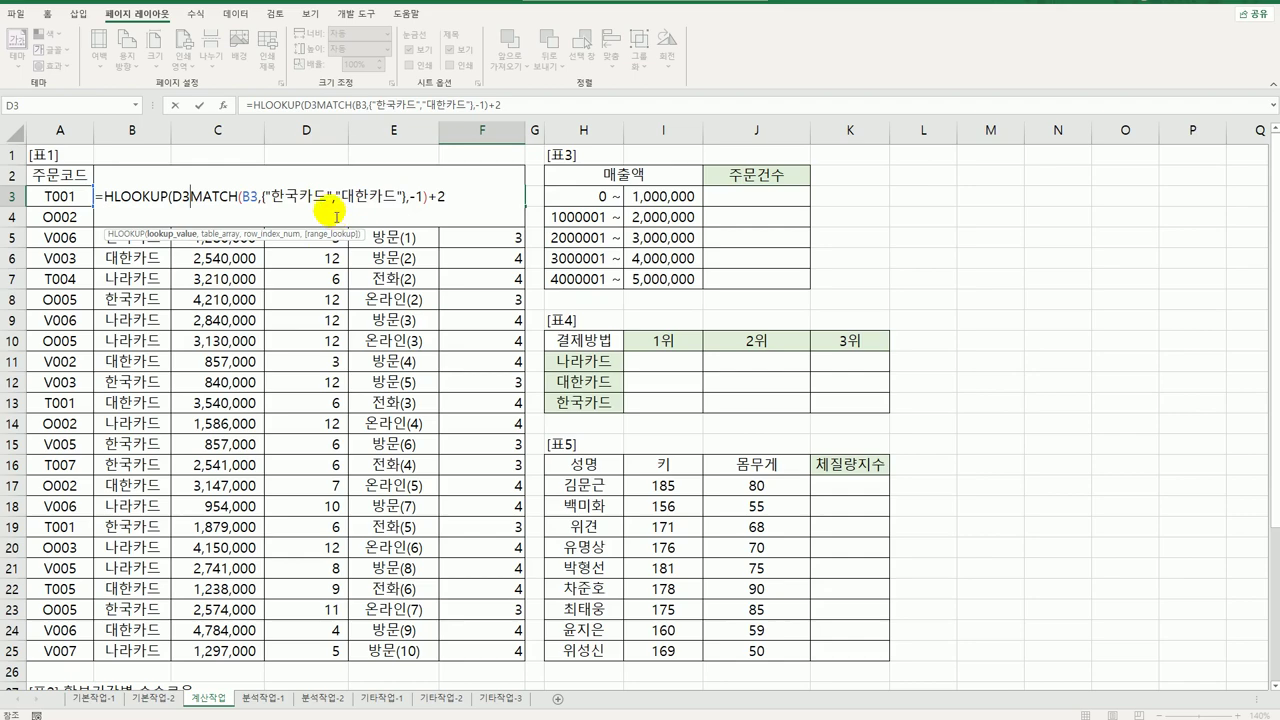
text(,)
- Set $B$28:$E$31 as the HLOOKUP table array, with MATCH+2 as row index, and copy the completed formula down to F25
scroll(325, 293, down, 3)
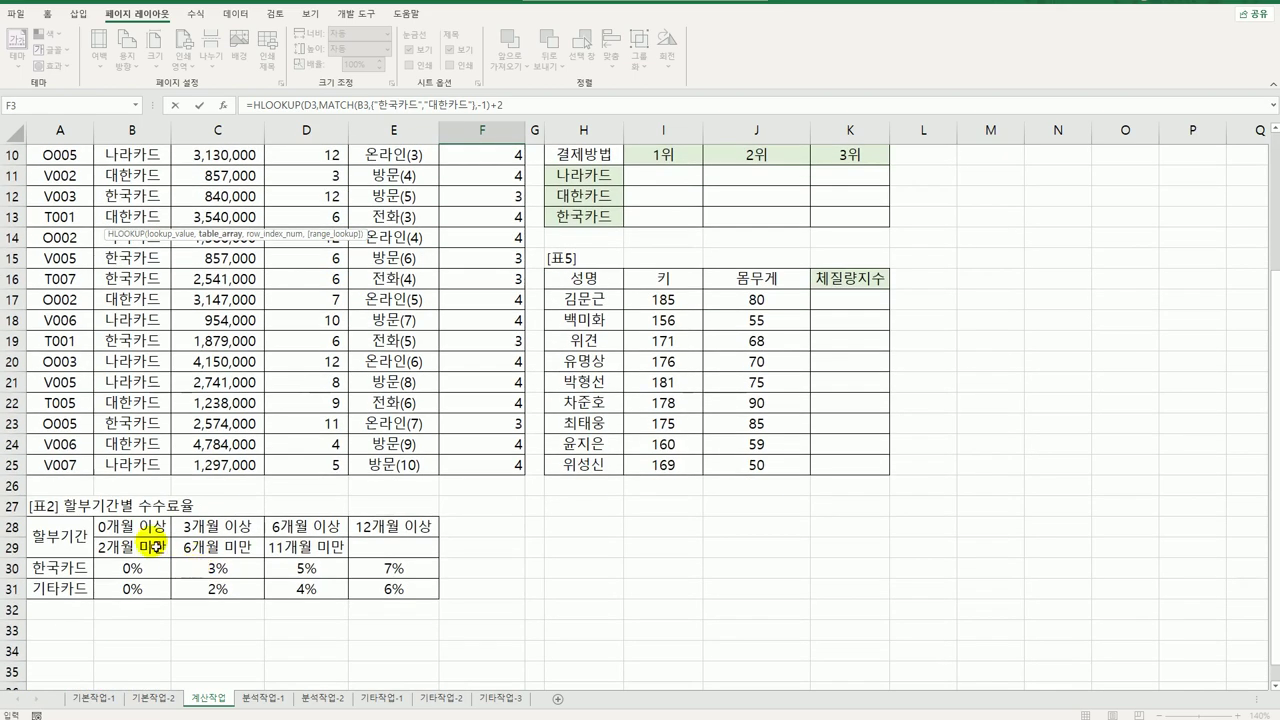
drag(136, 530, 366, 591)
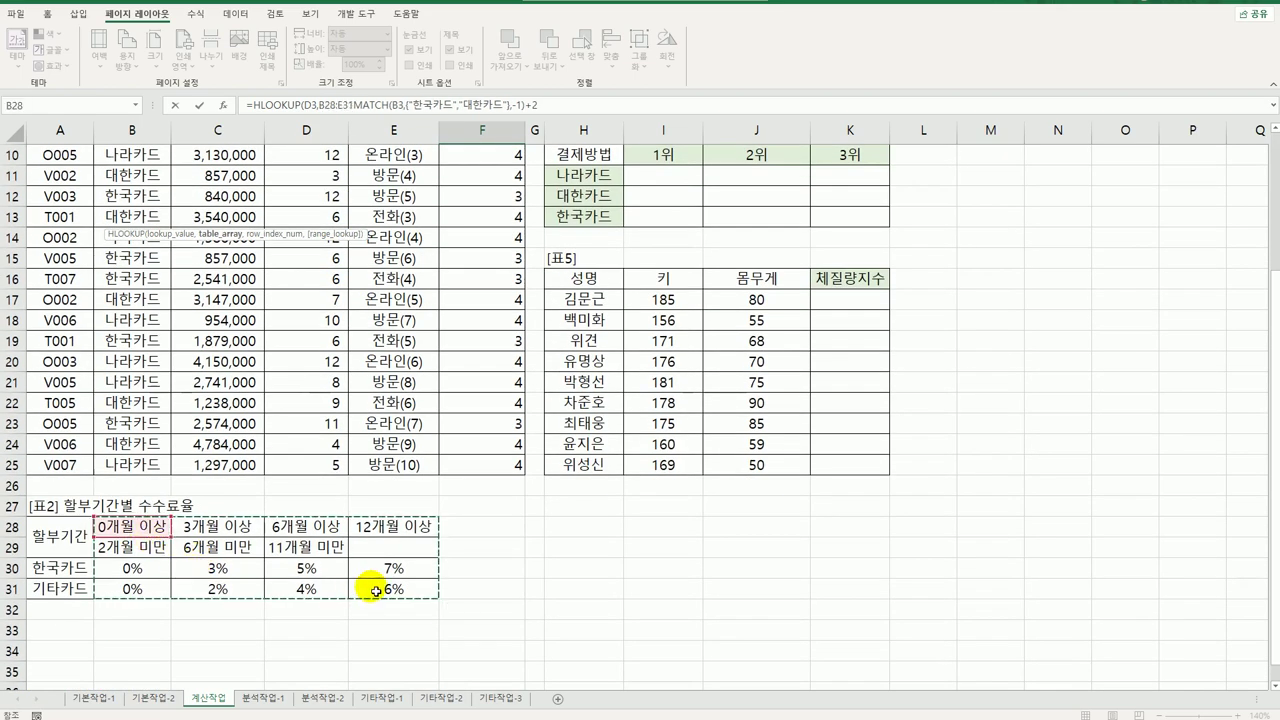
key(F4)
scroll(418, 470, up, 3)
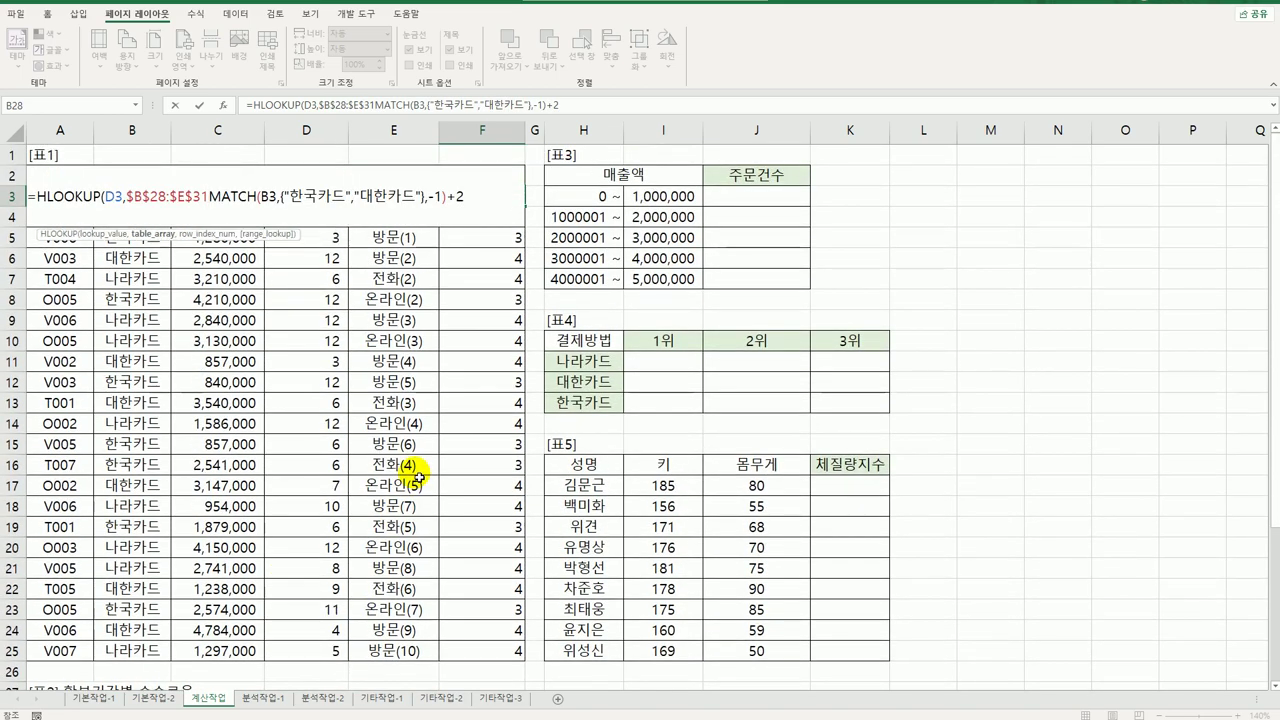
text(,)
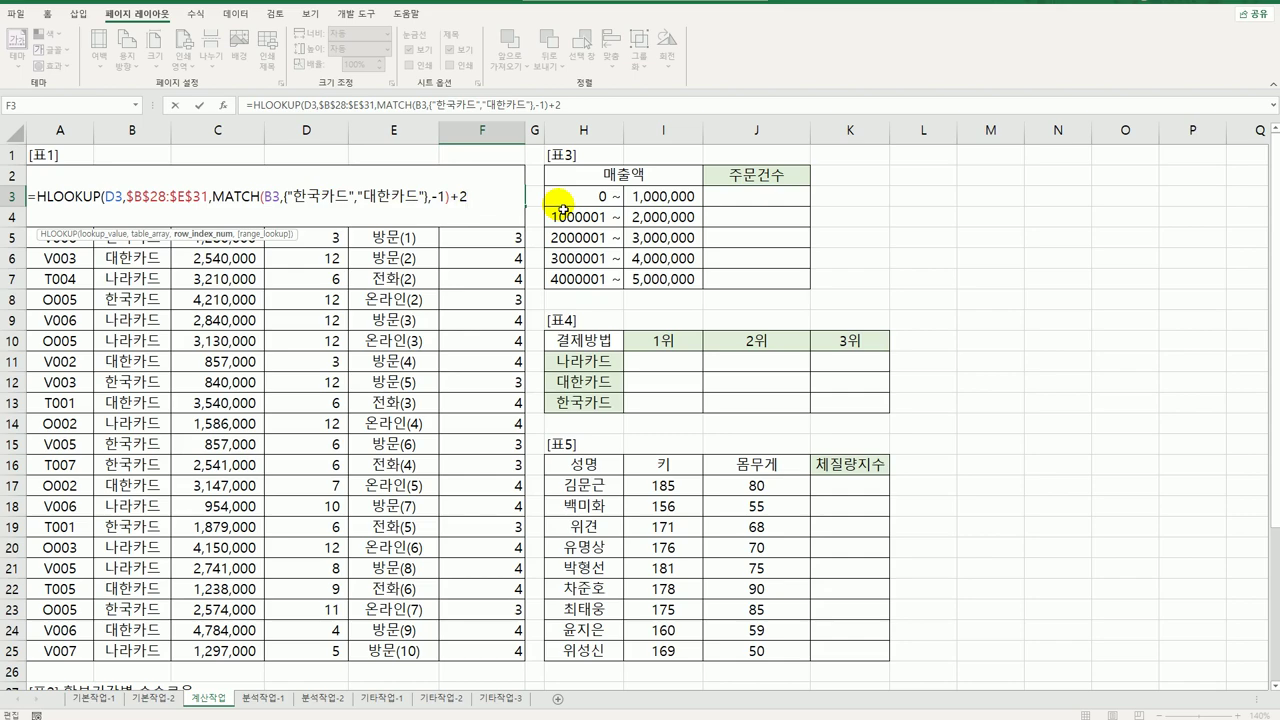
key(Return)
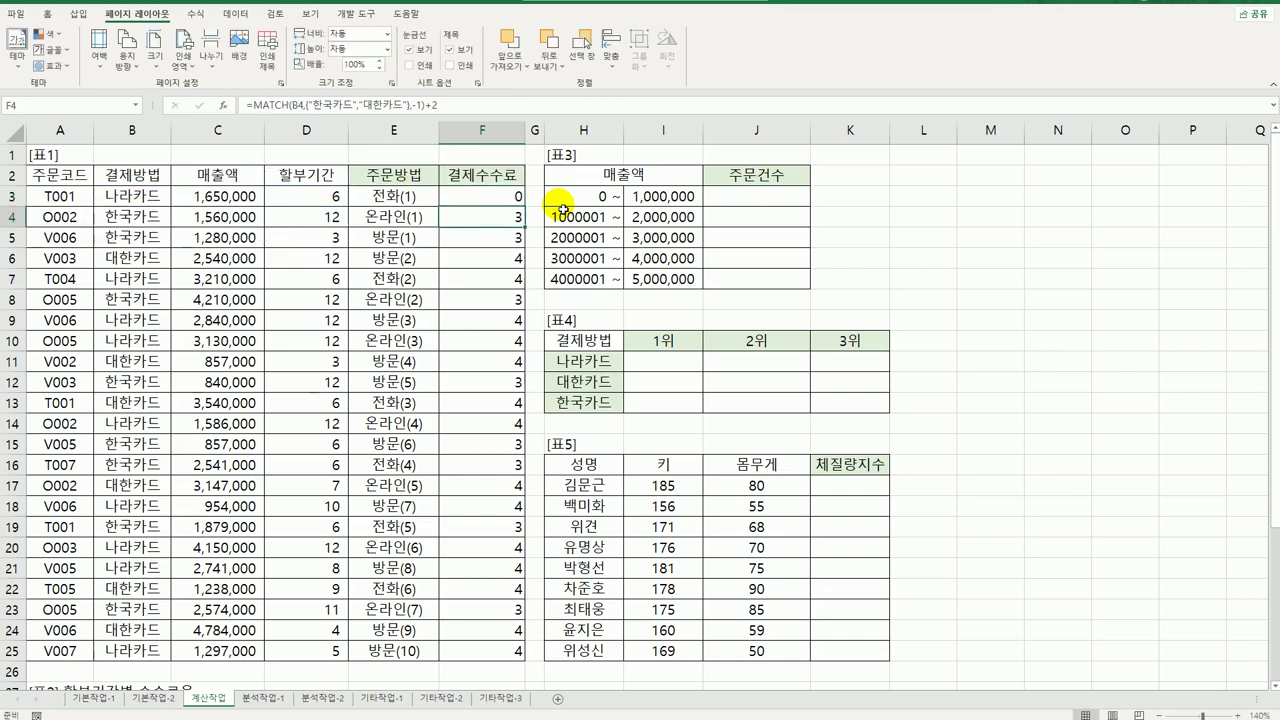
click(508, 196)
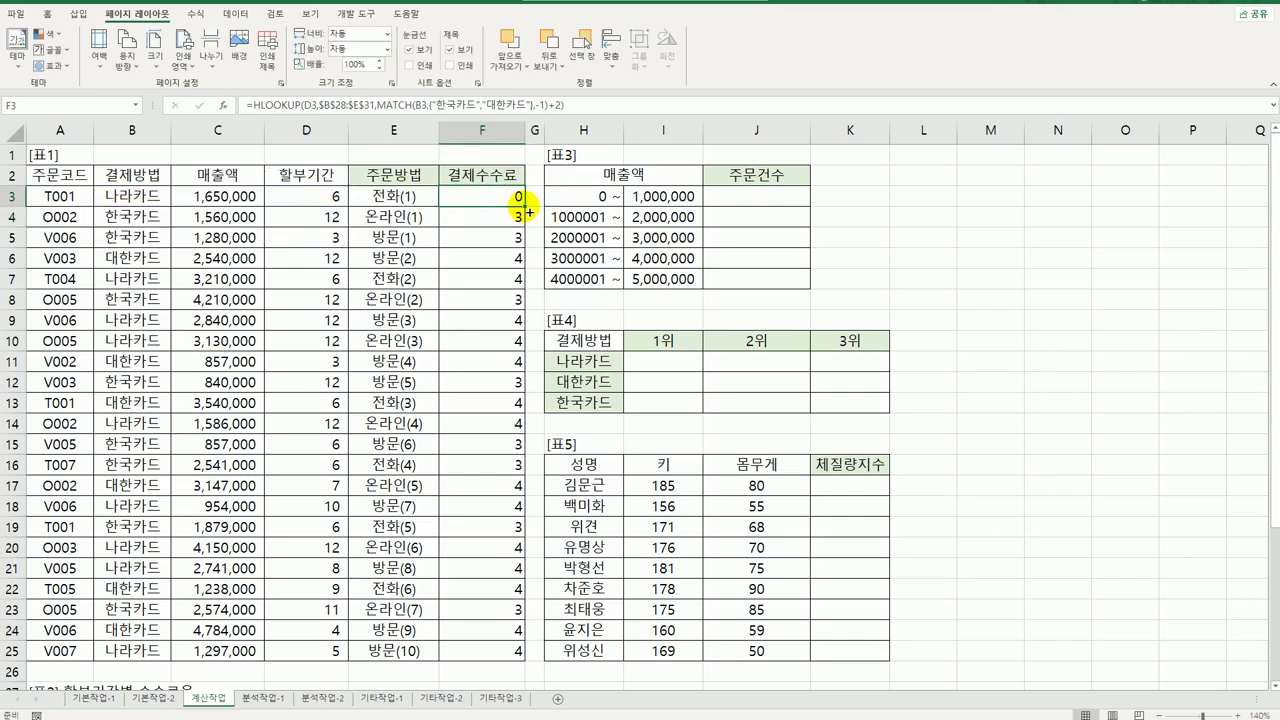
double_click(524, 206)
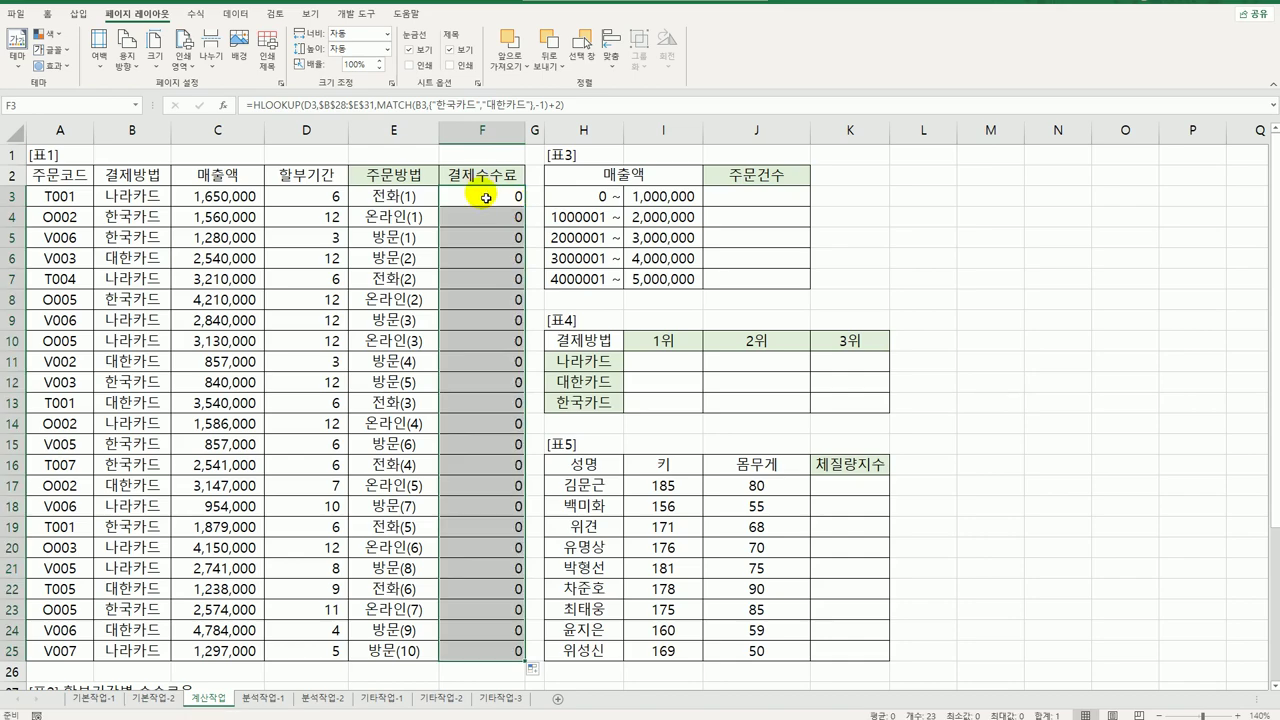
- Check the fee rates in F3:F25 by formatting them as percentages with 0 decimal places, and undo the formatting
right_click(485, 197)
click(537, 486)
drag(502, 305, 659, 189)
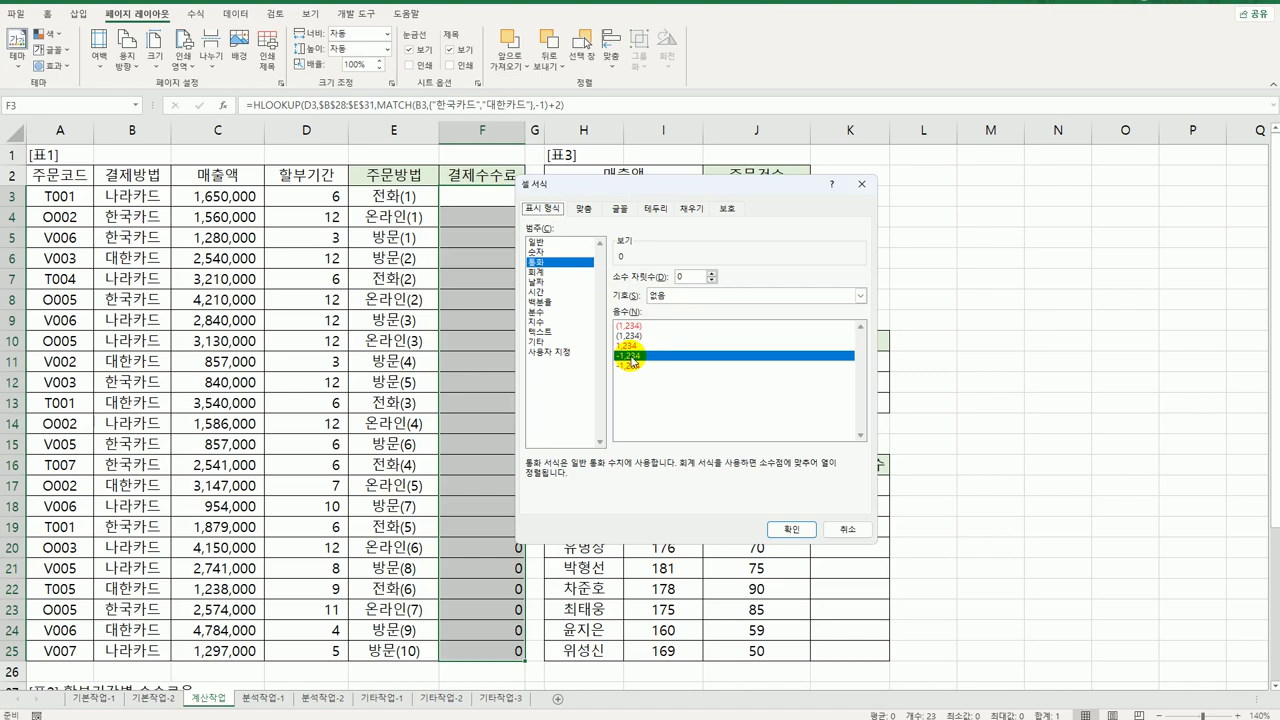
click(558, 302)
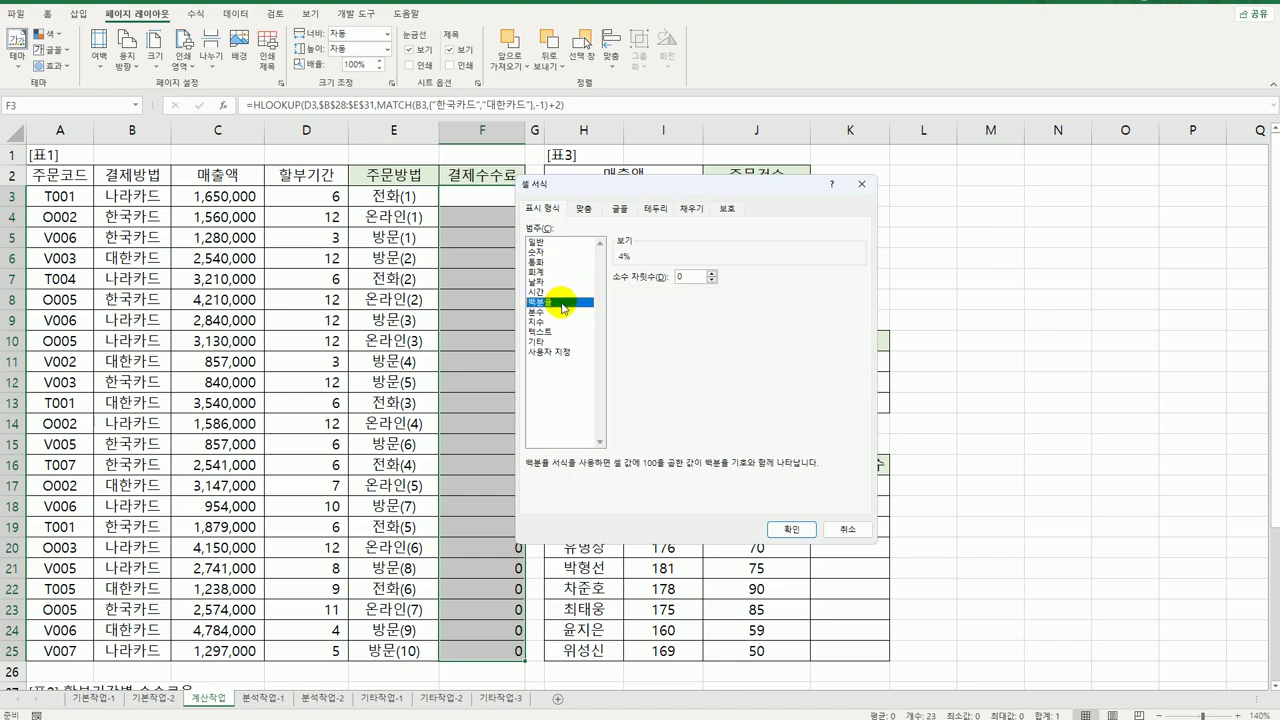
click(788, 527)
scroll(491, 470, down, 3)
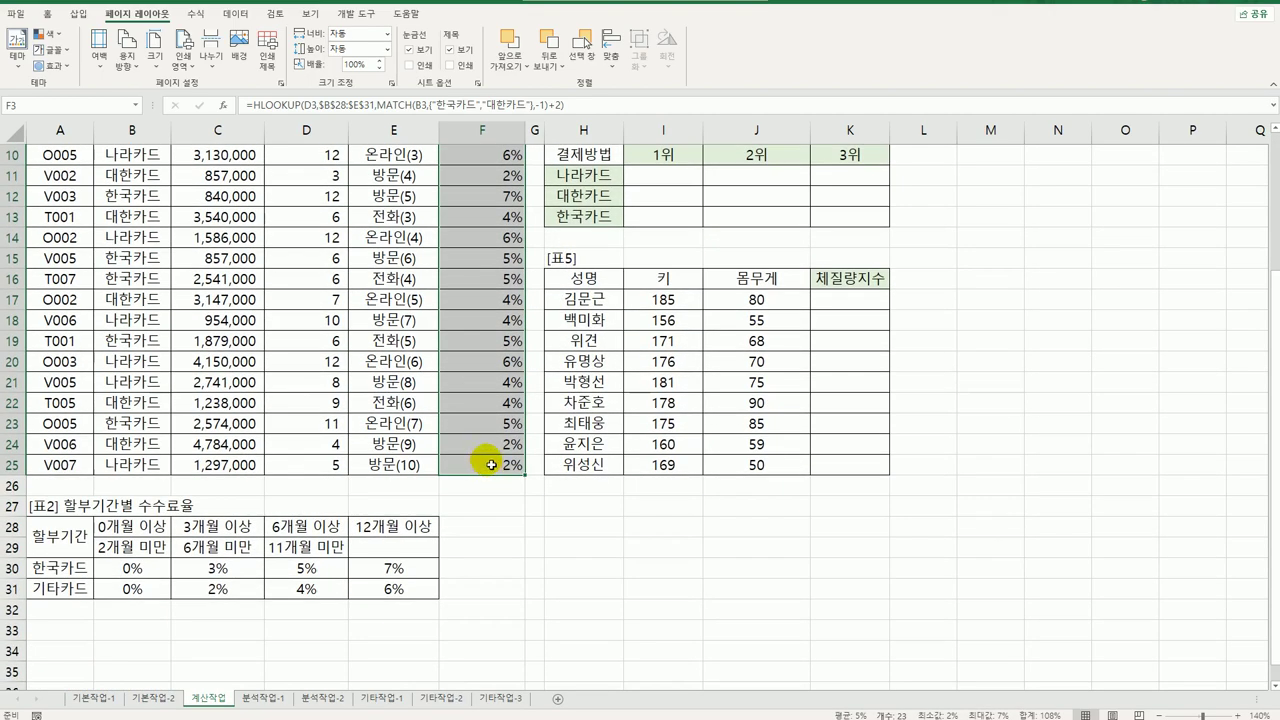
scroll(486, 366, up, 2)
scroll(463, 277, down, 2)
scroll(486, 300, up, 3)
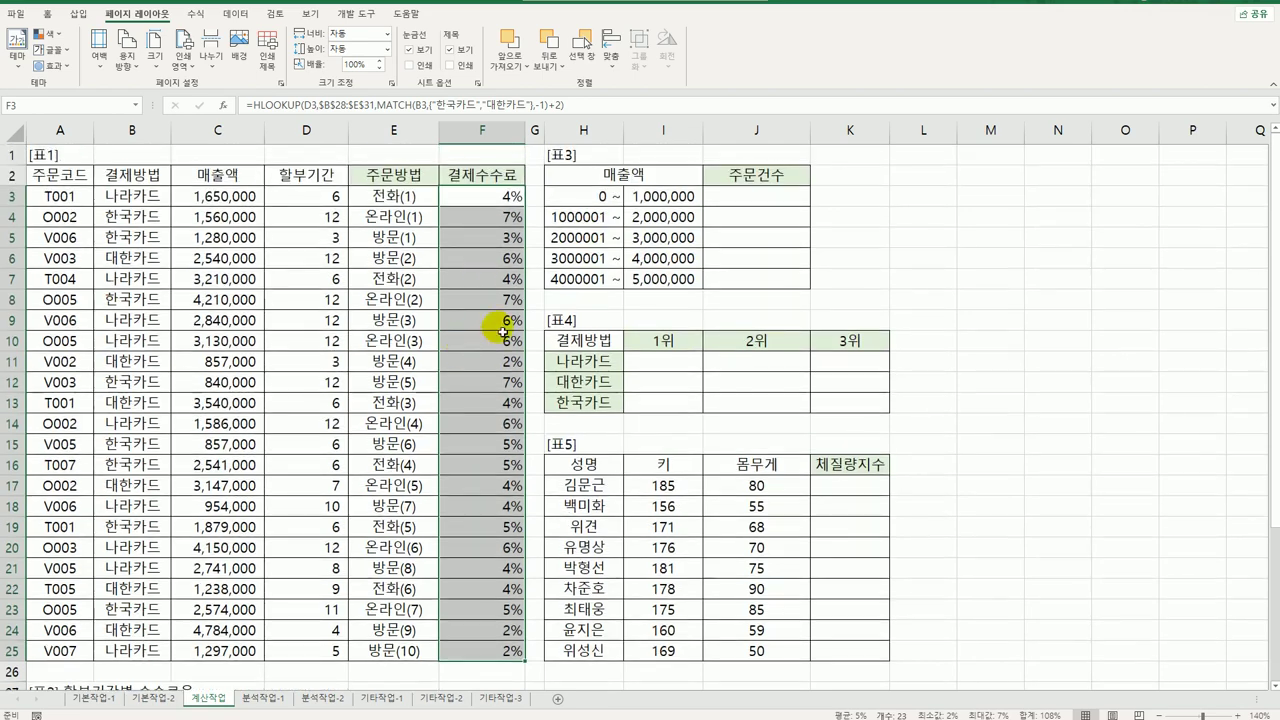
key(ctrl+z)
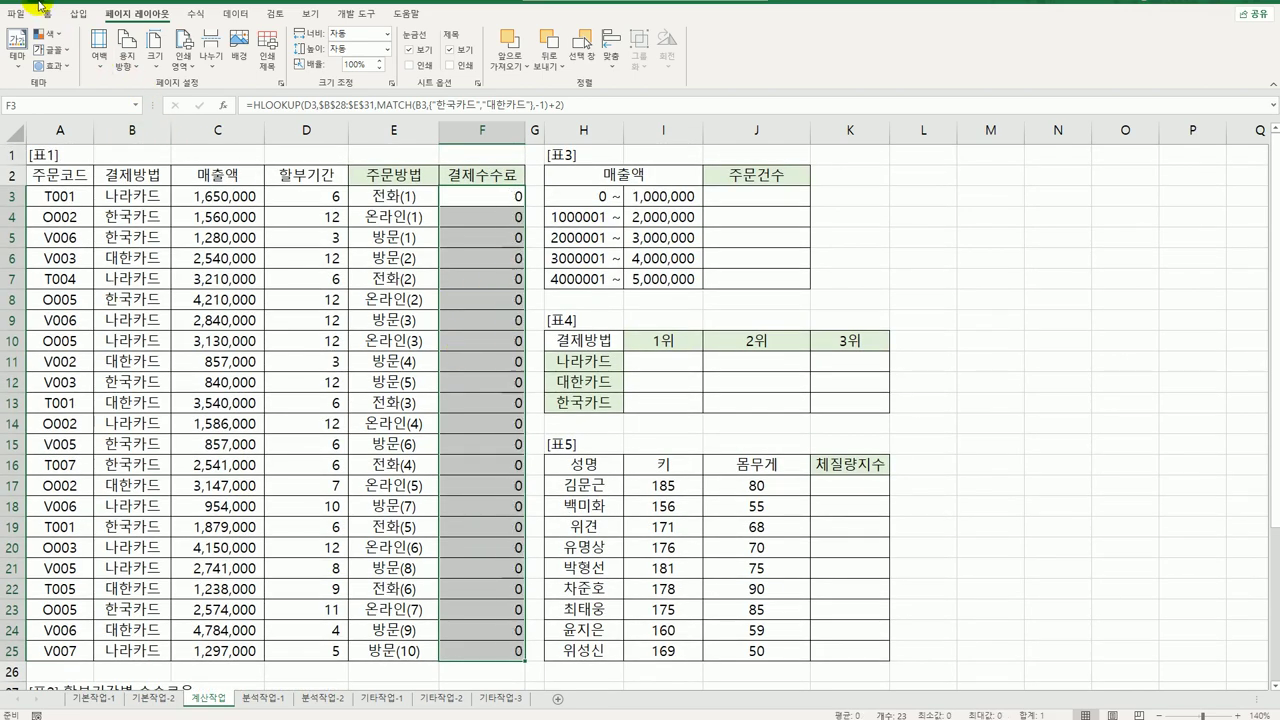
drag(486, 201, 486, 238)
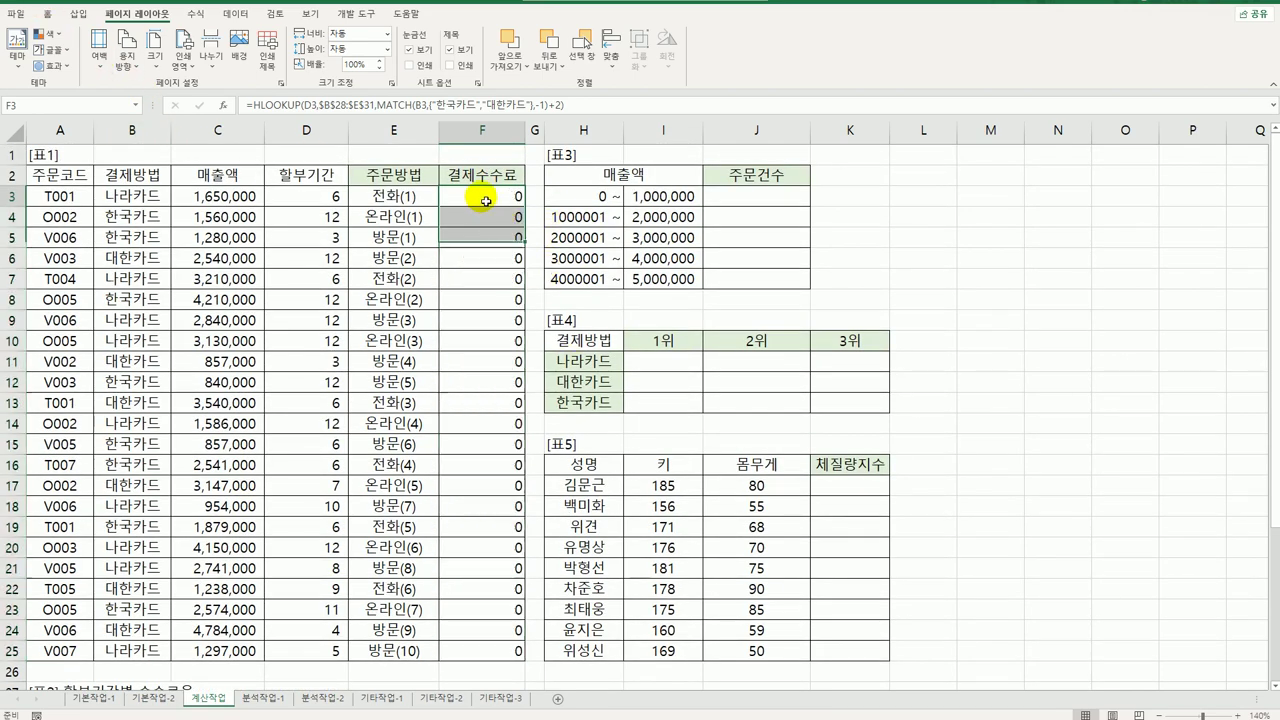
- Multiply the HLOOKUP result in F3 by the sales amount in C3 and copy the formula down to F25
click(486, 201)
double_click(486, 201)
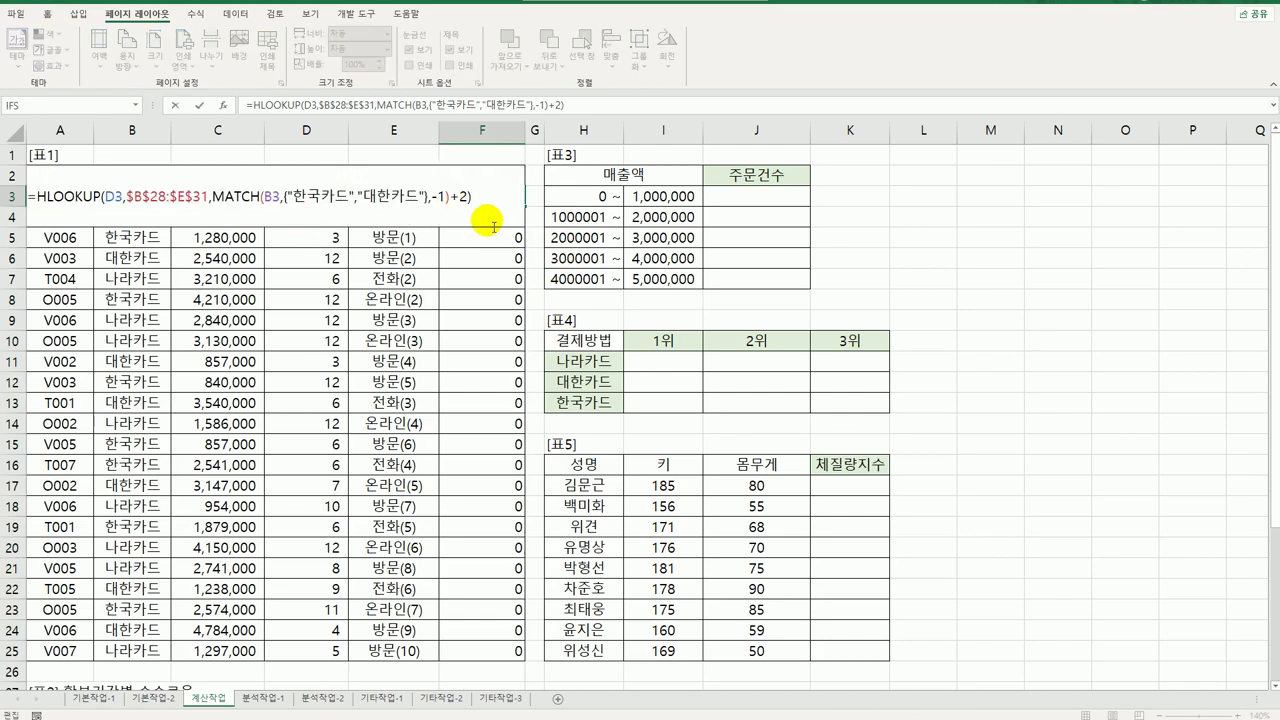
text(*)
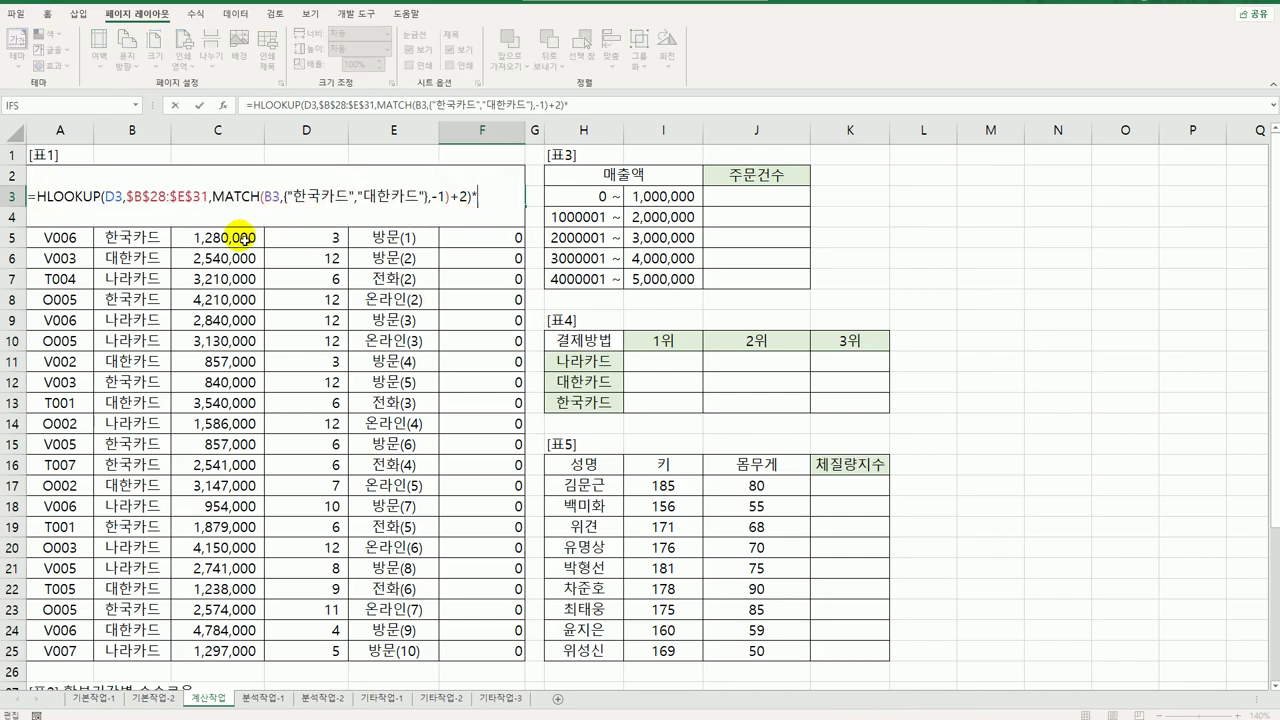
click(243, 240)
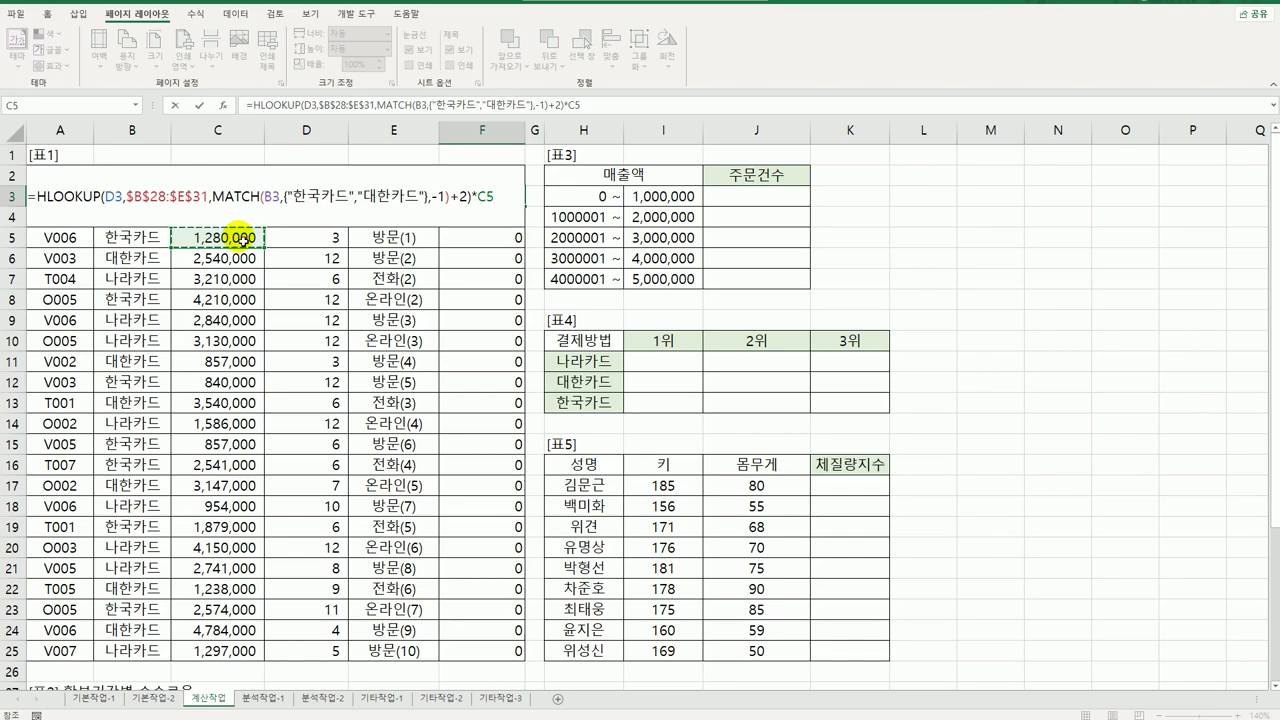
key(Up)
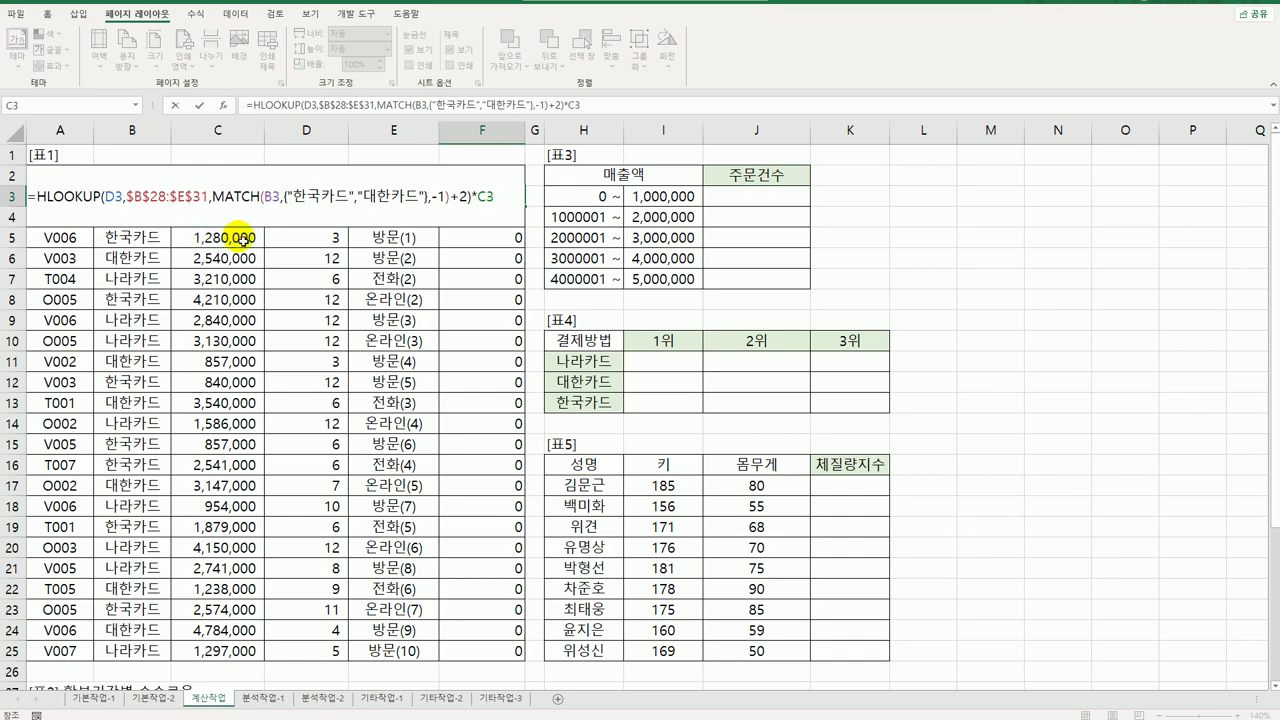
key(Return)
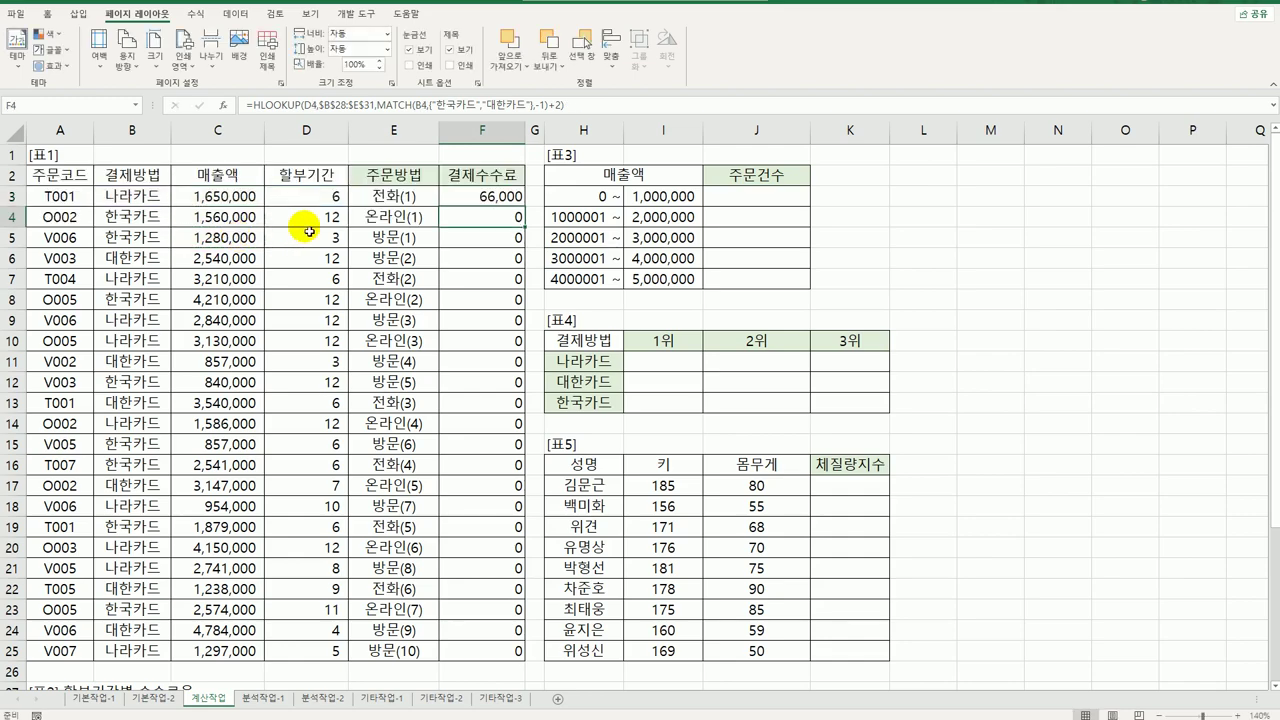
click(491, 196)
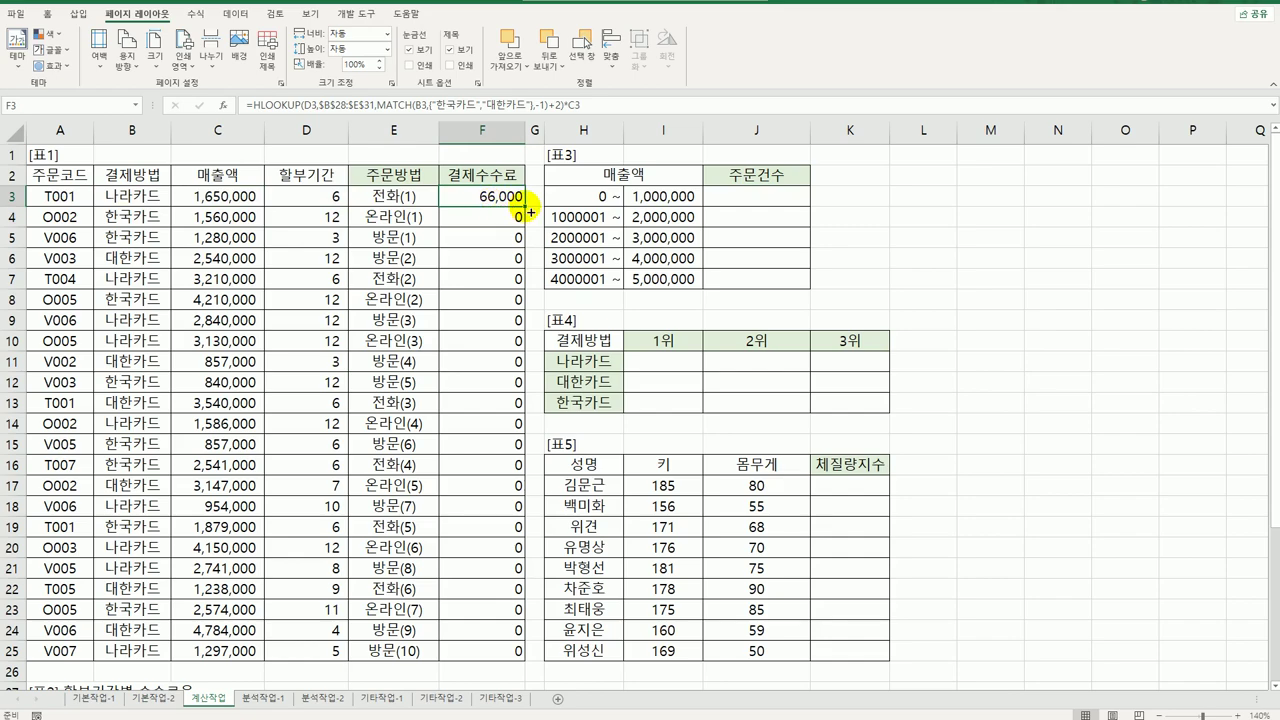
double_click(525, 207)
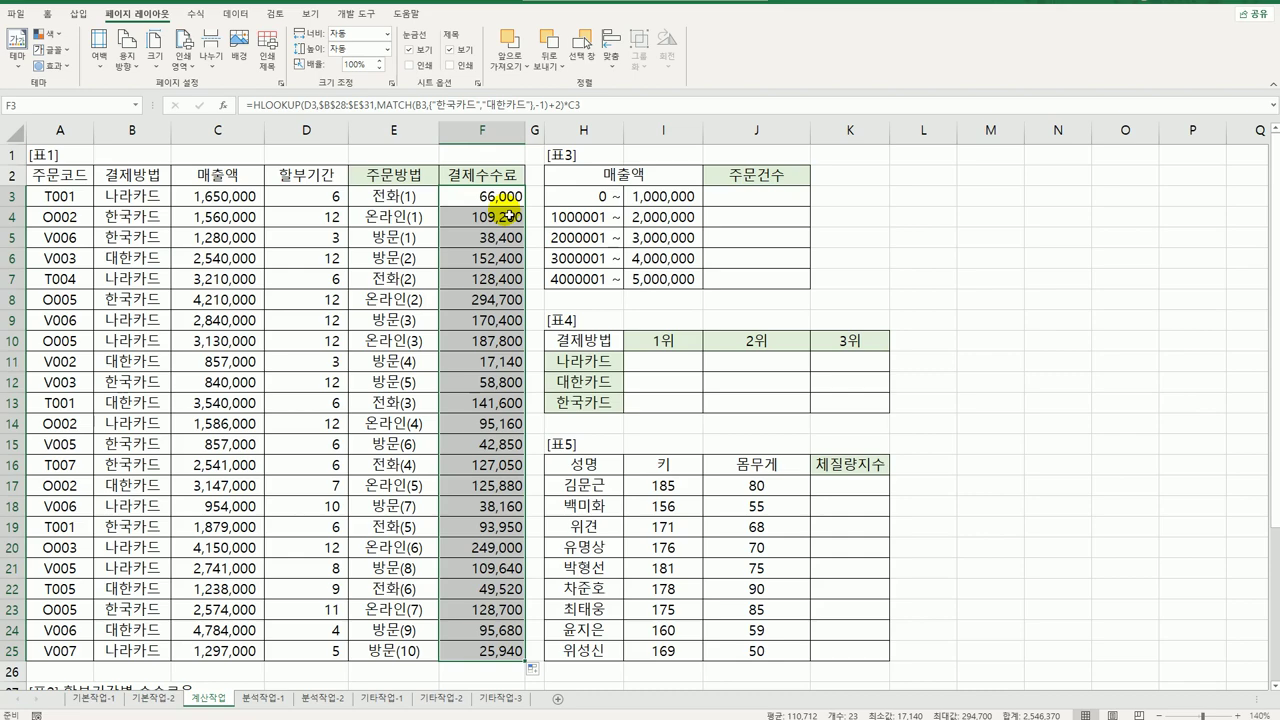
- Start a REPT formula across J3:J7 of [표3] with the ♥ symbol as the repeated text
click(775, 204)
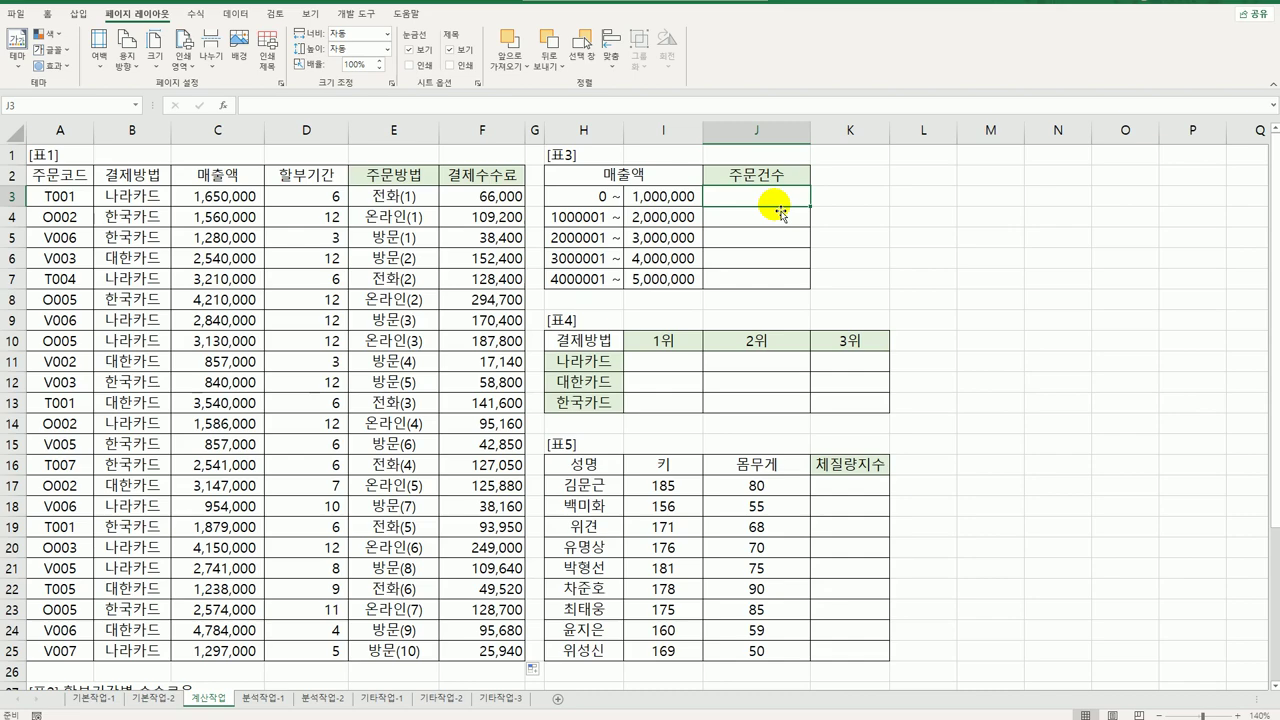
drag(758, 190, 774, 281)
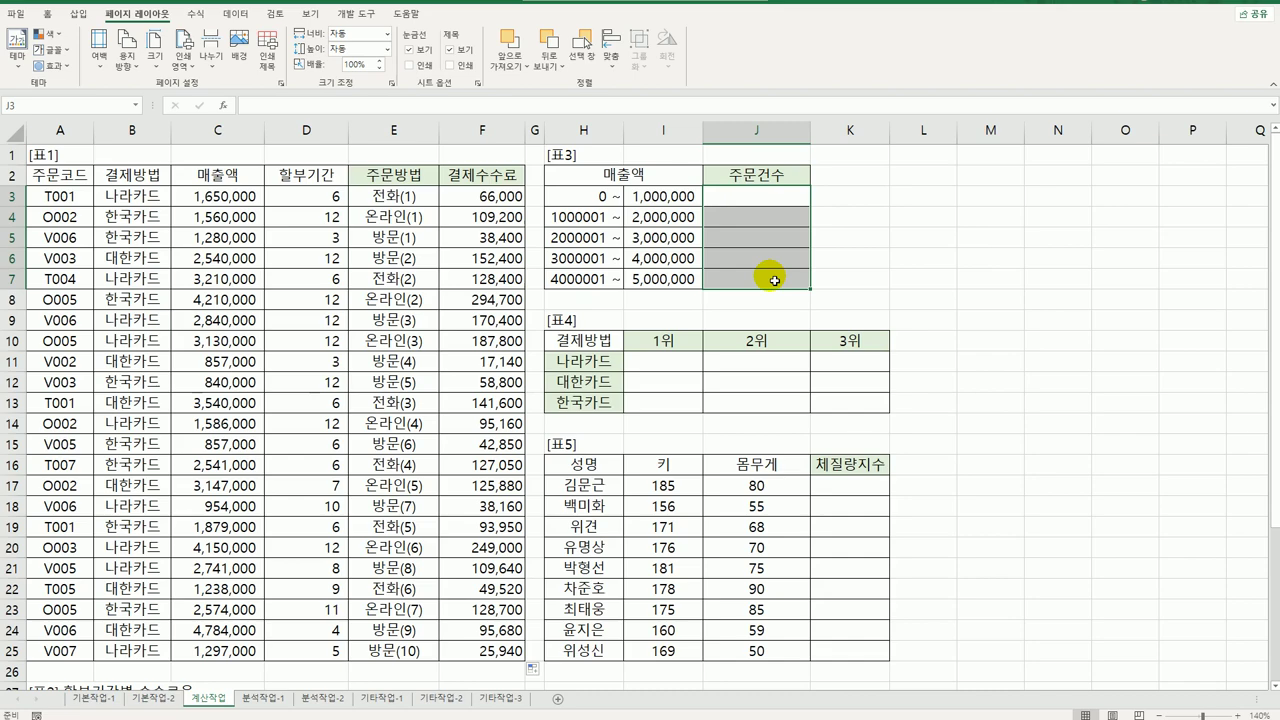
text(=)
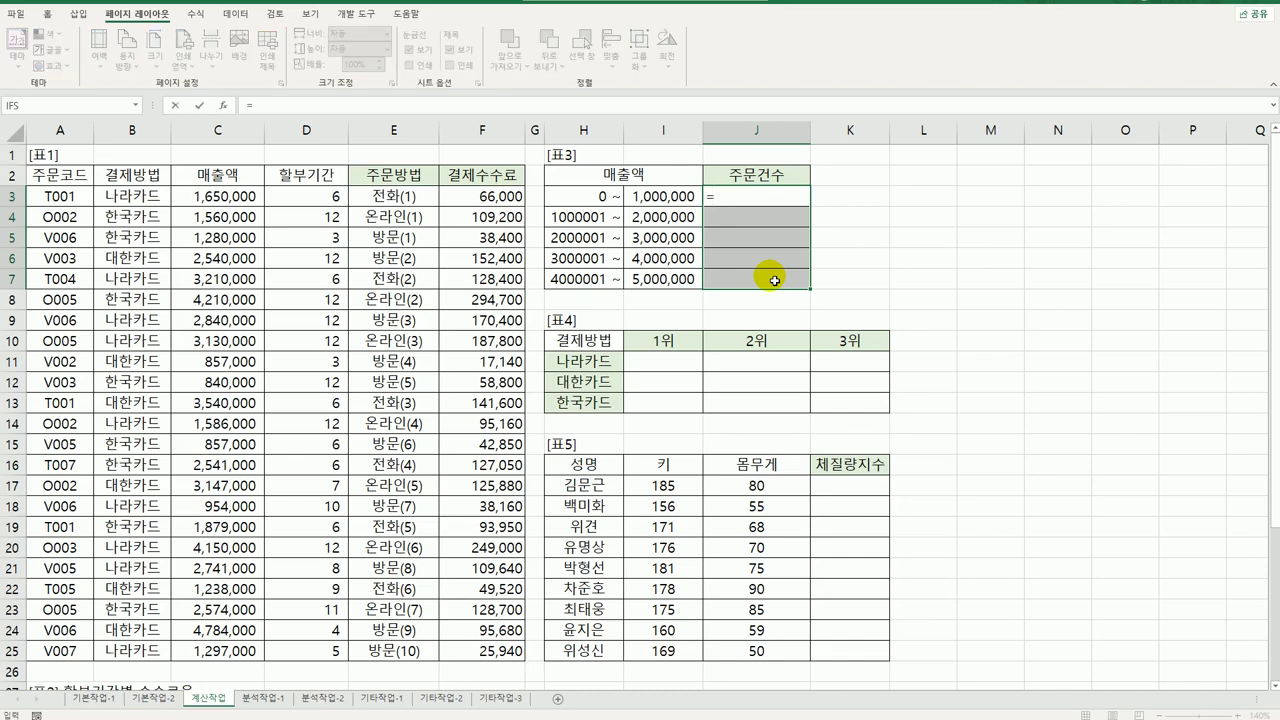
text(rept(")
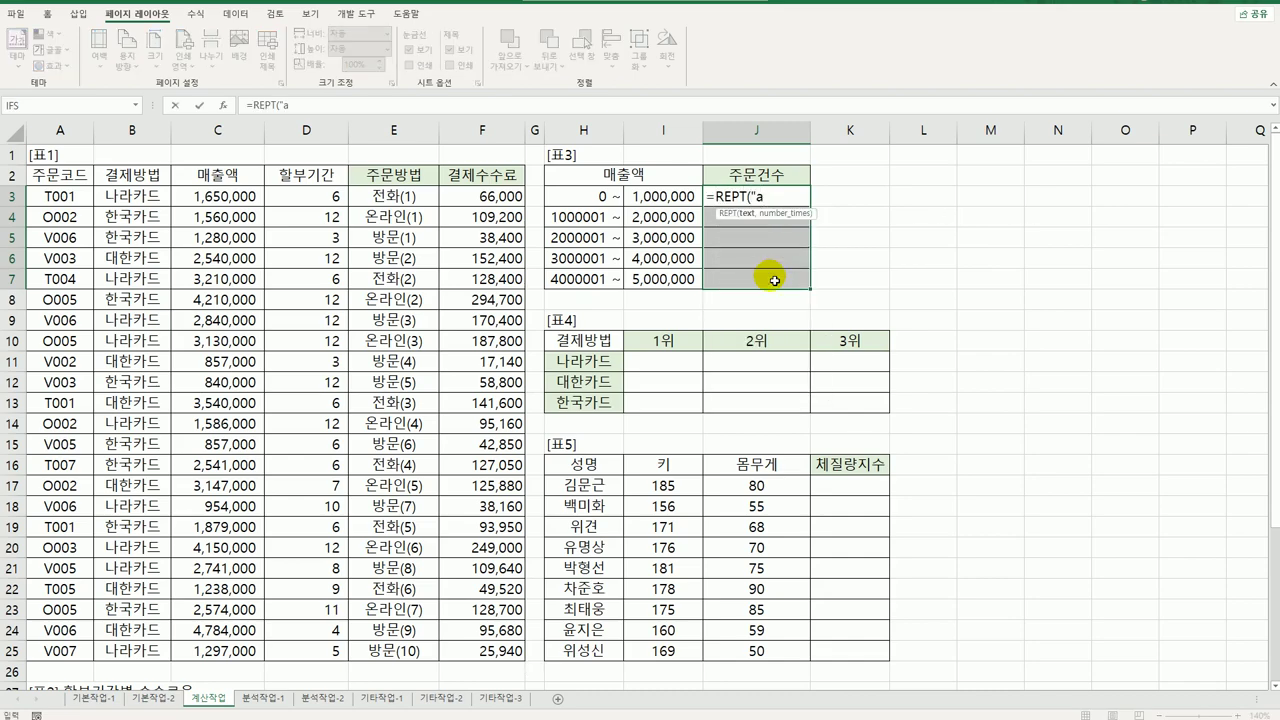
text(ㅁ)
key(Hangul_Hanja)
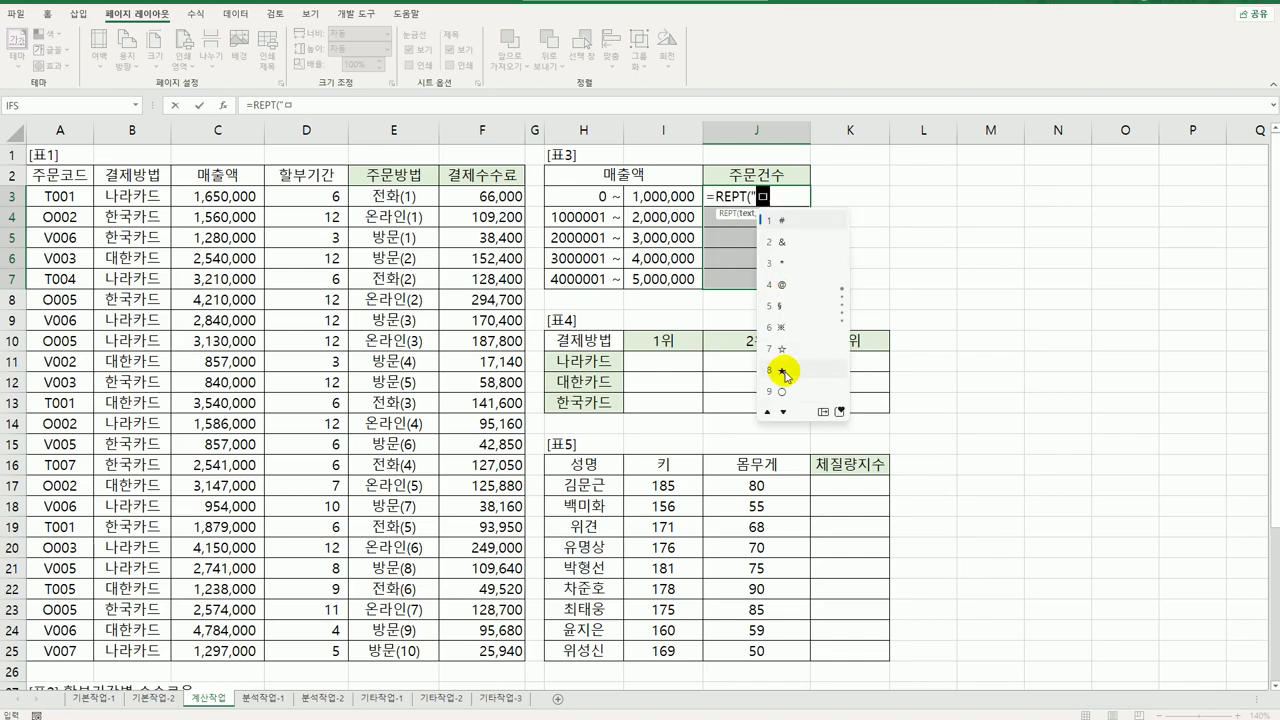
click(823, 411)
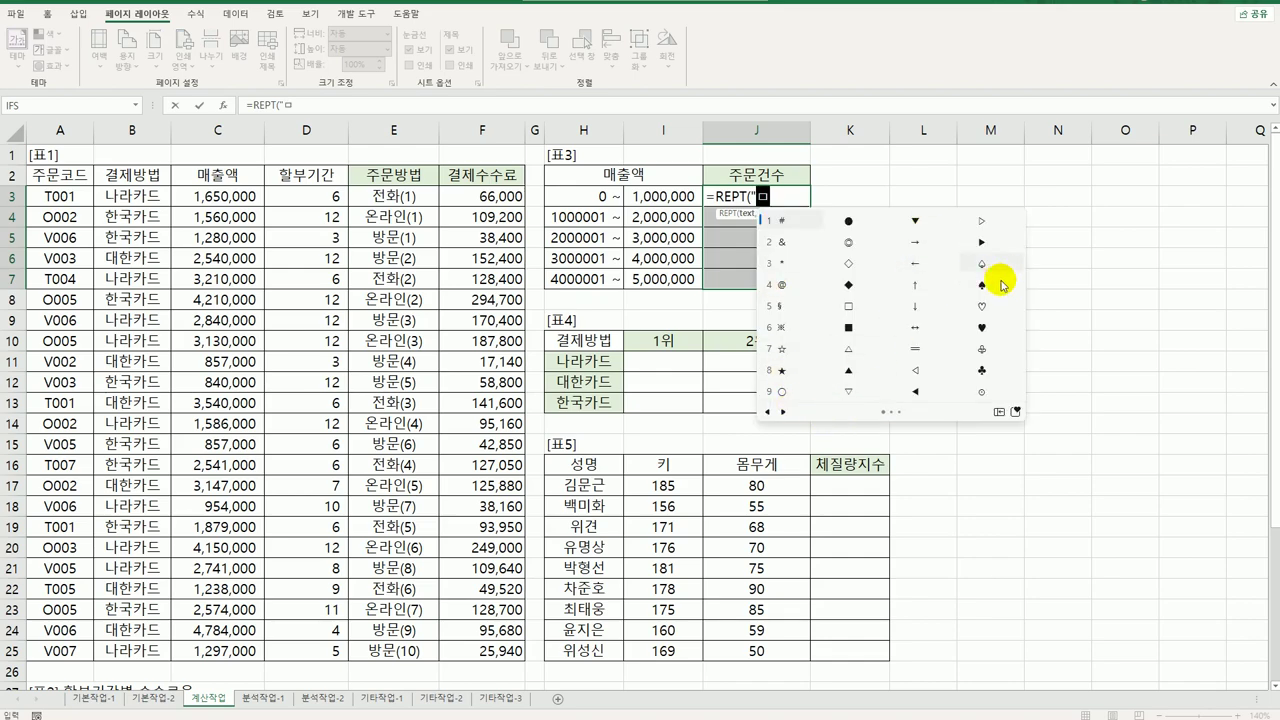
click(993, 333)
text(",)
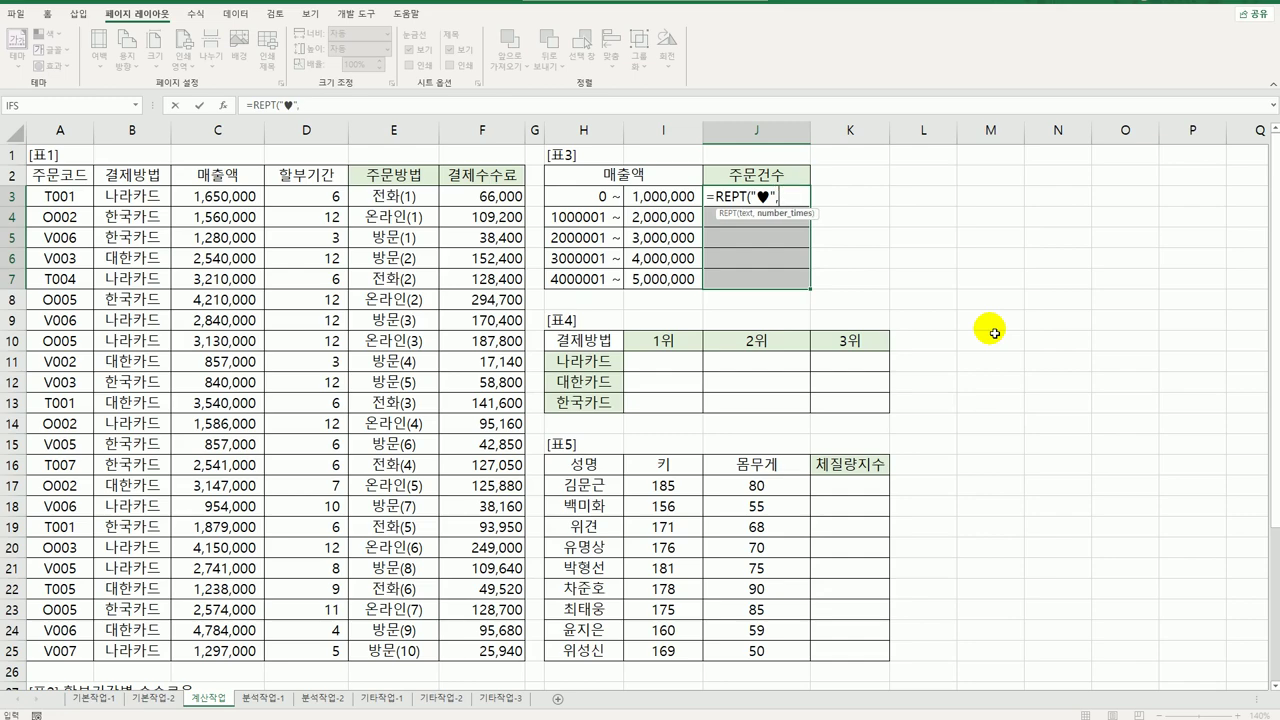
- Set the REPT count to FREQUENCY of C3:C25 with bins I3:I7, and enter it as an array formula in J3:J7
text(FR)
key(Tab)
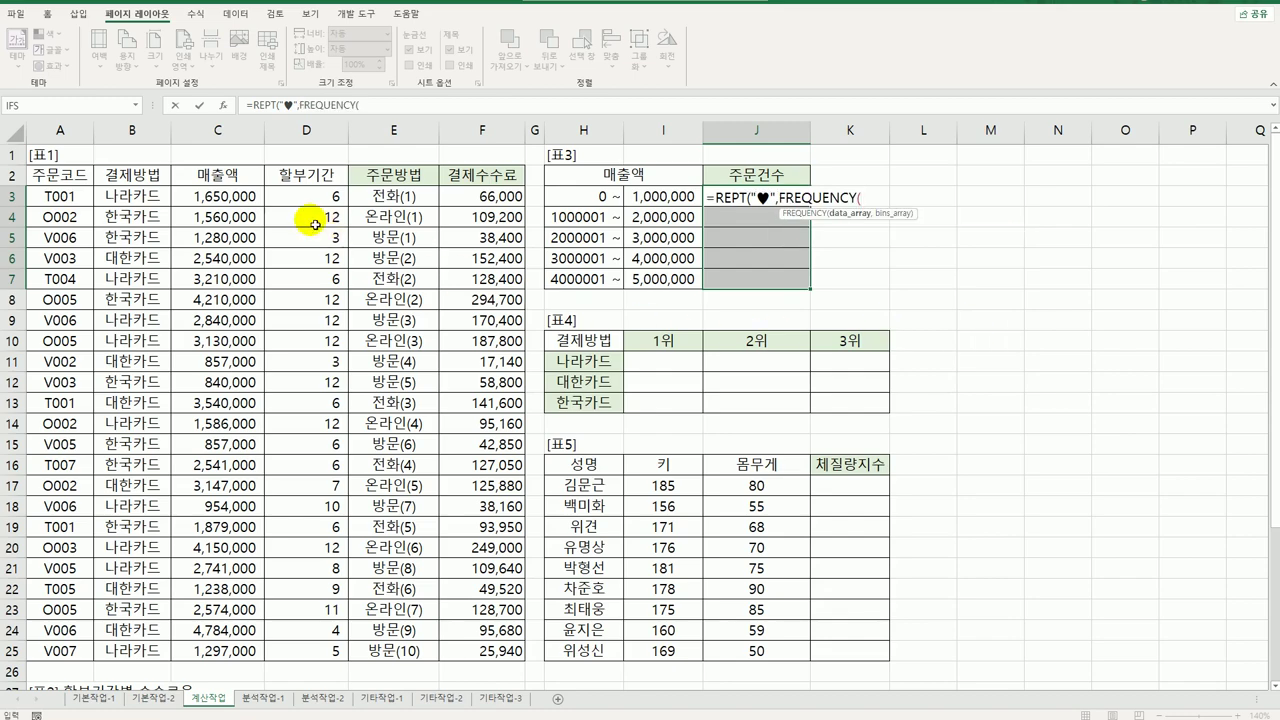
drag(249, 195, 222, 652)
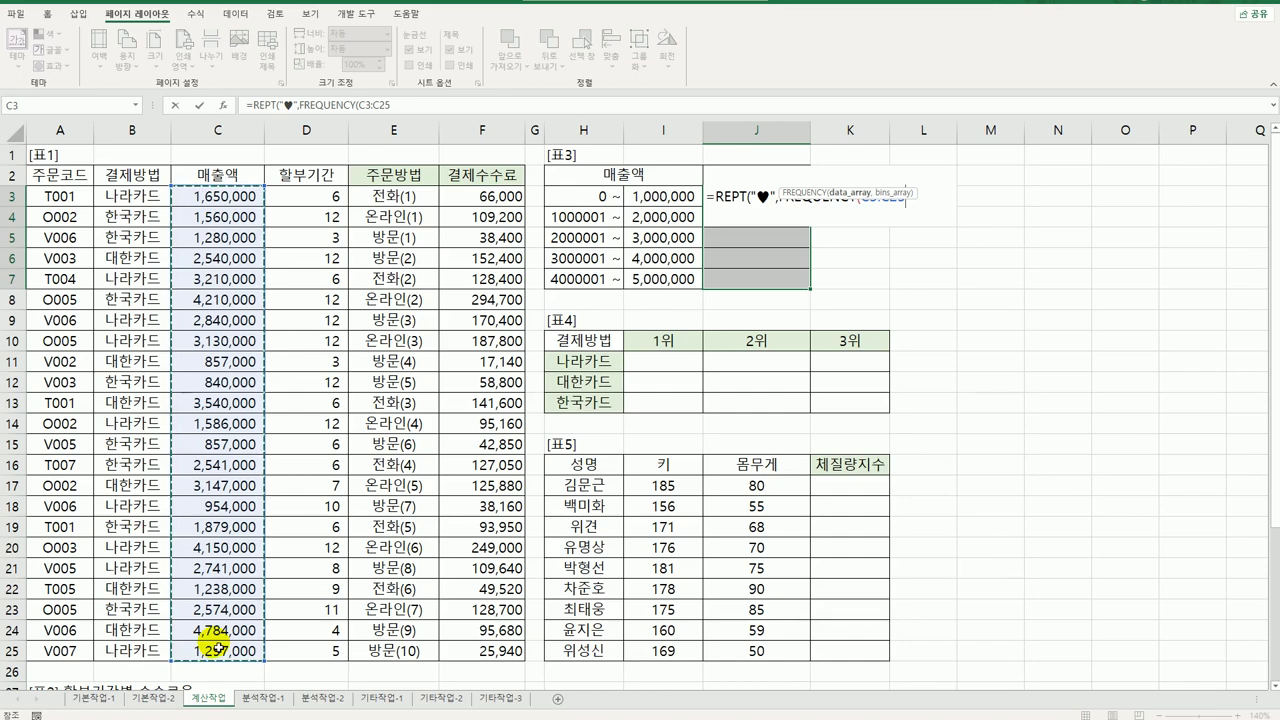
text(,)
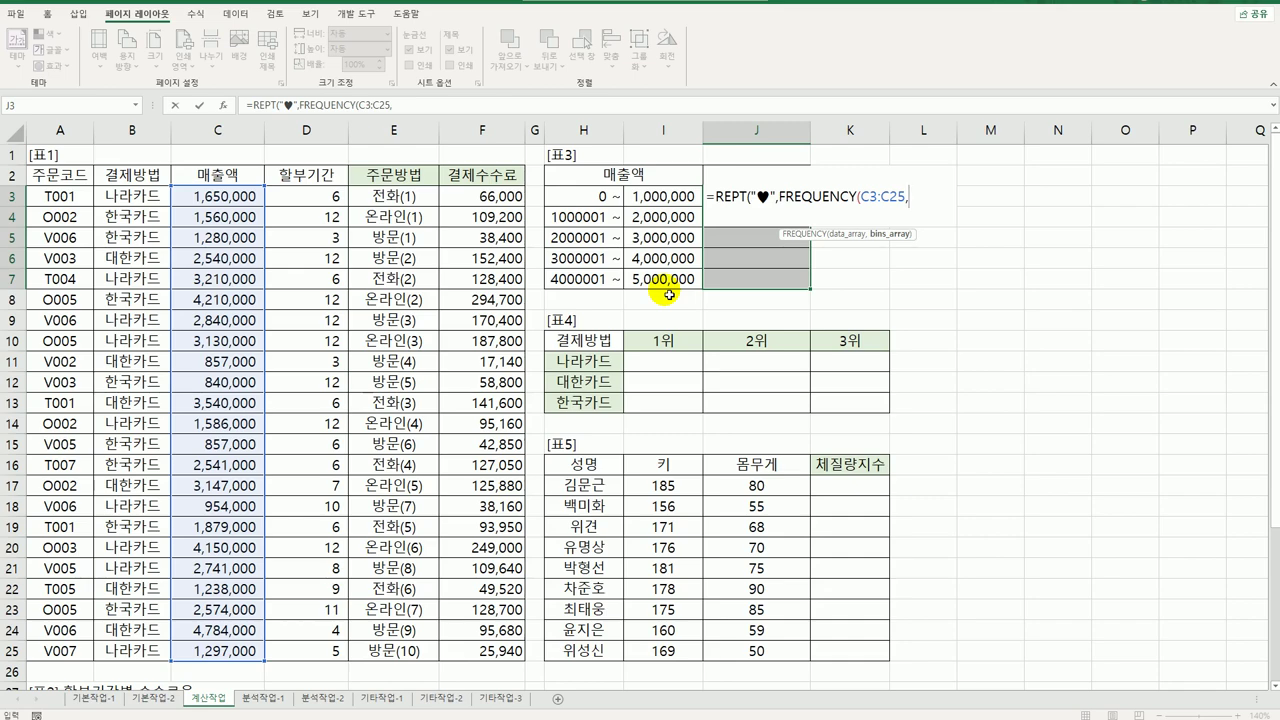
click(676, 197)
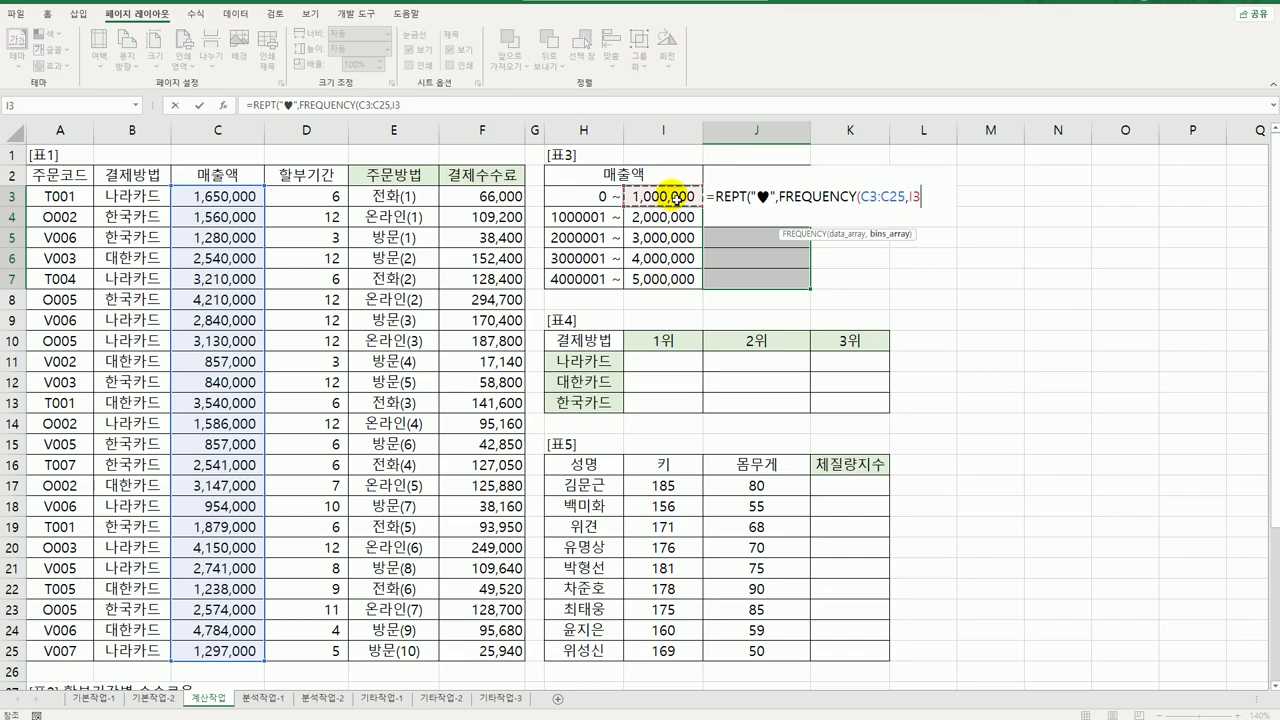
drag(676, 197, 679, 282)
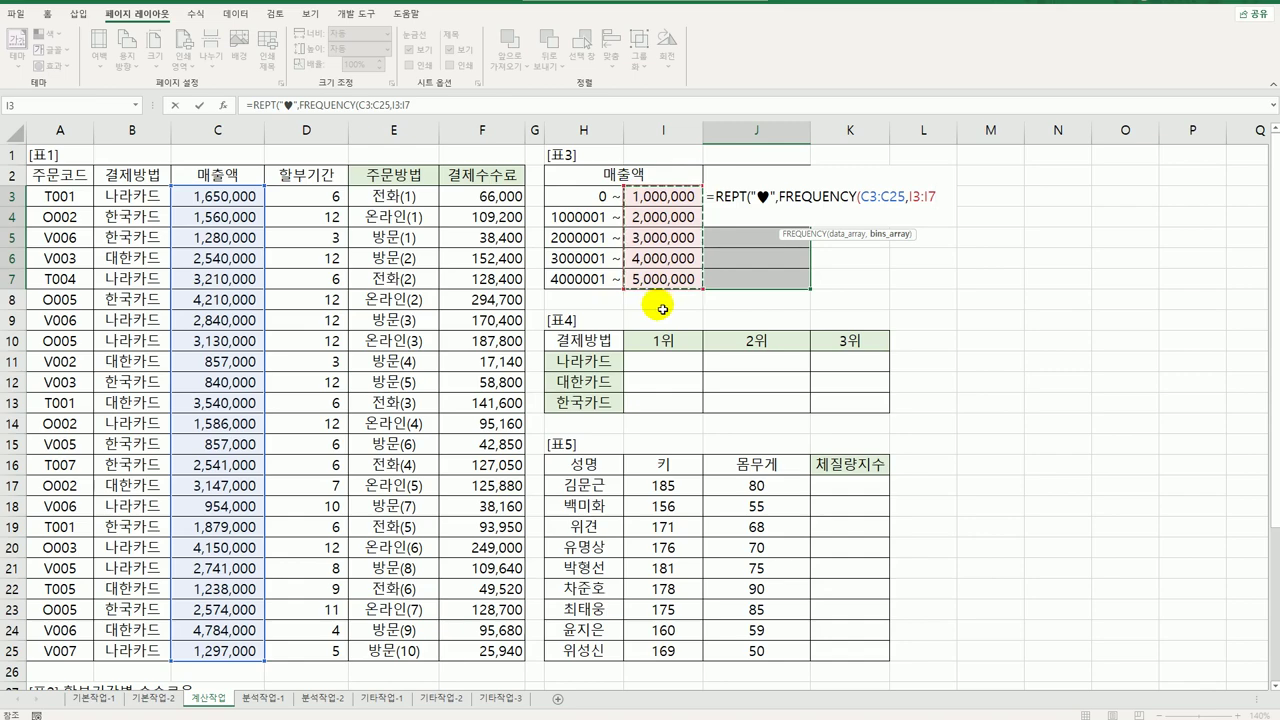
text()))
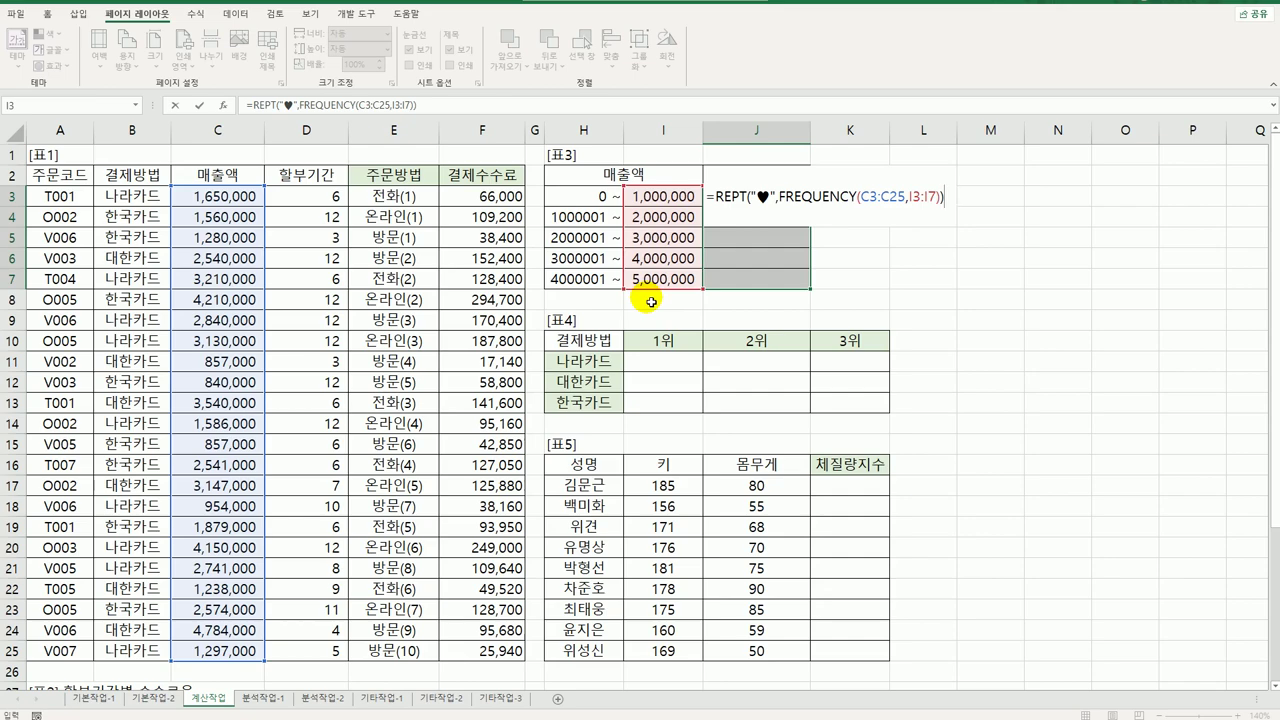
key(ctrl+shift+Return)
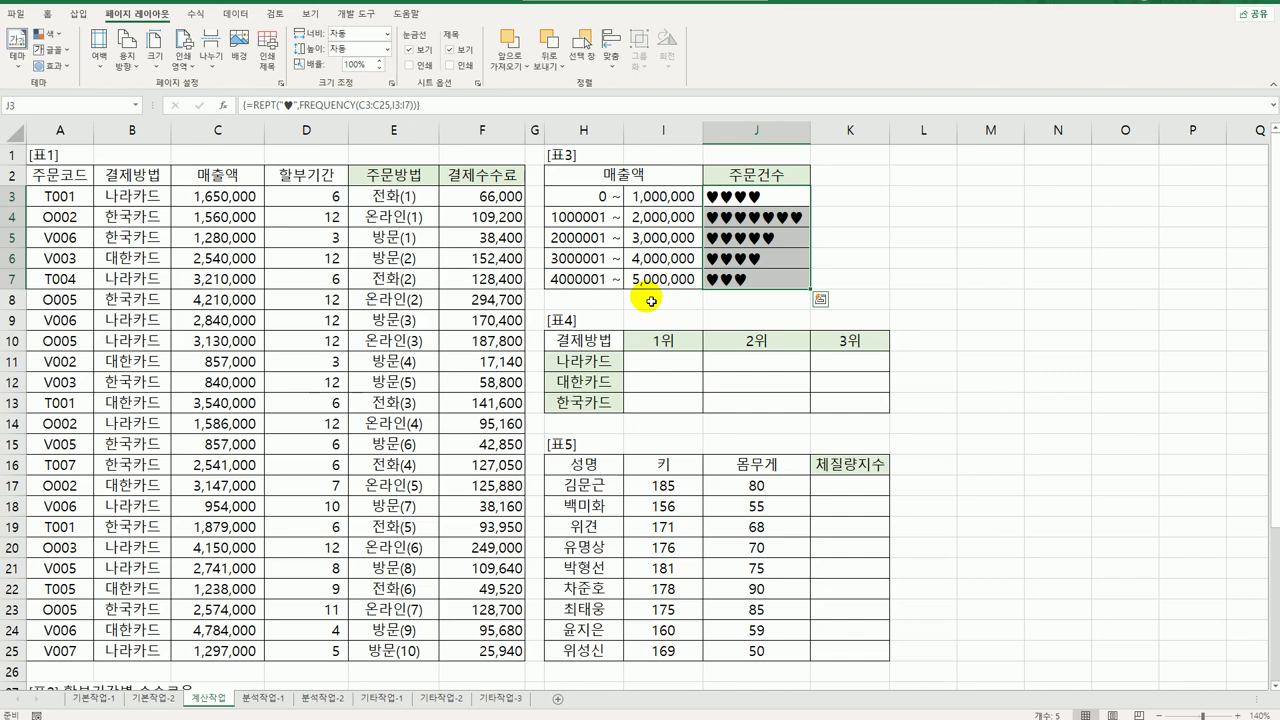
click(685, 370)
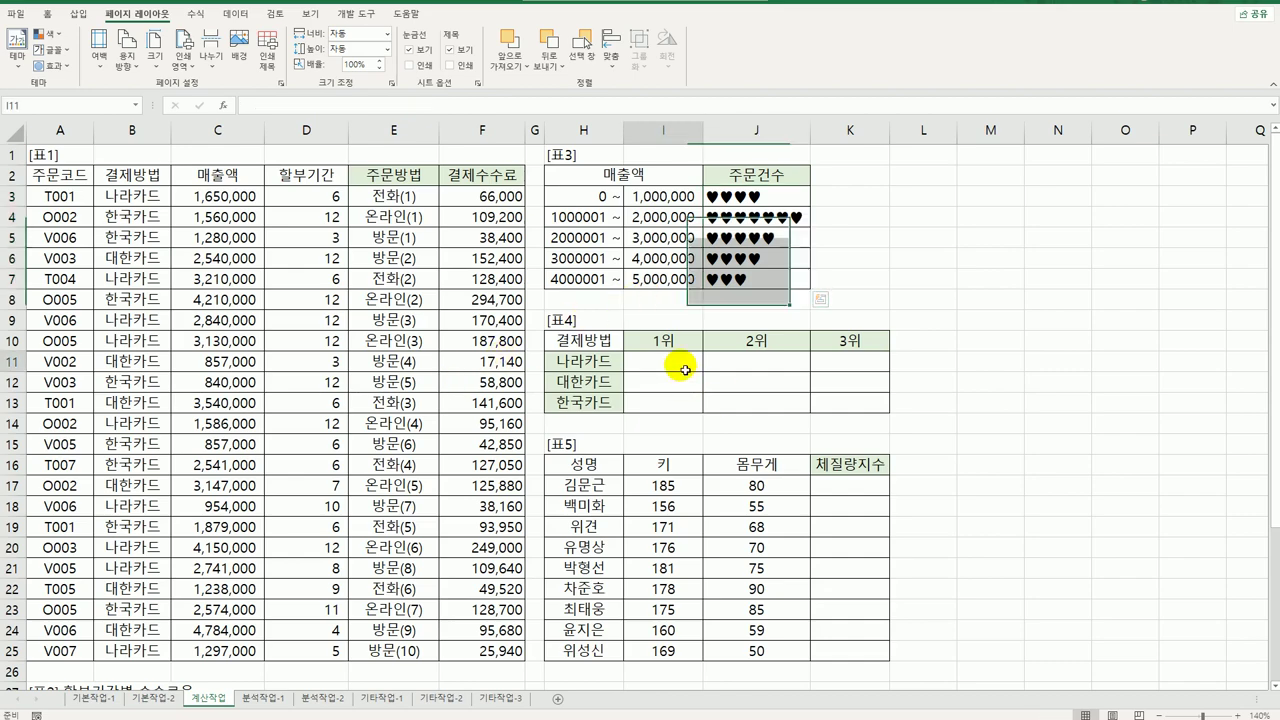
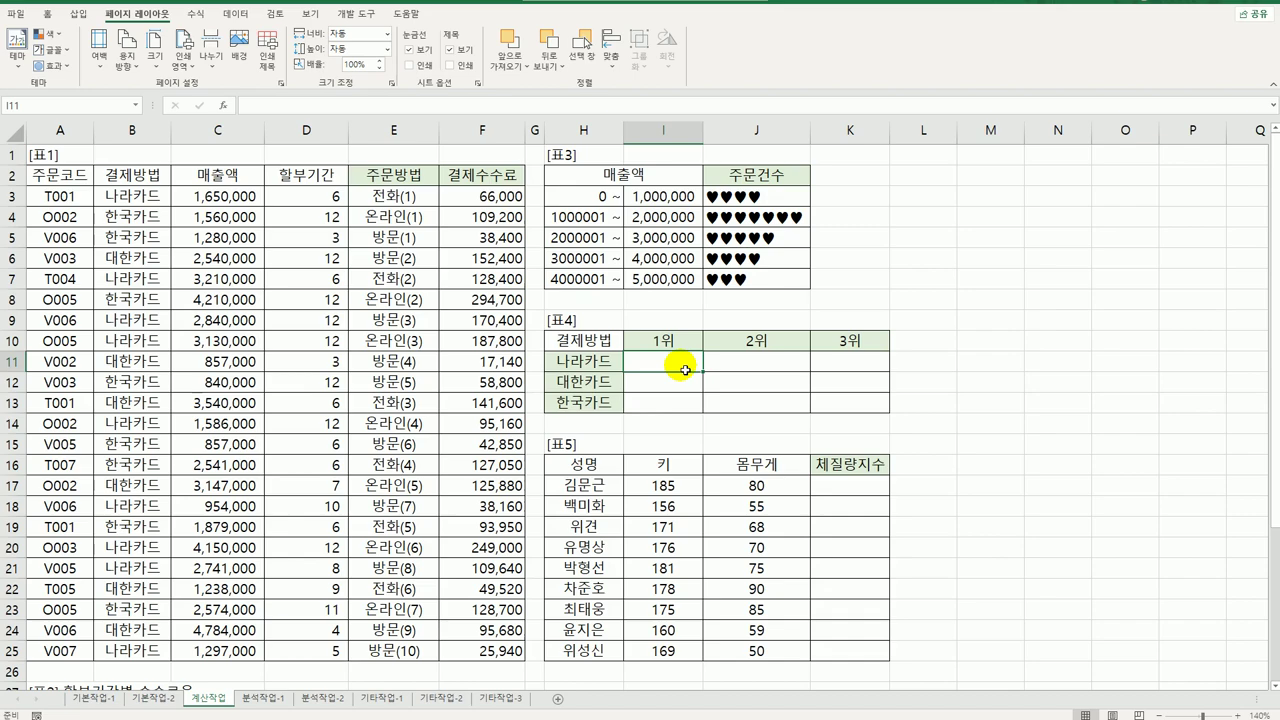
text(=)
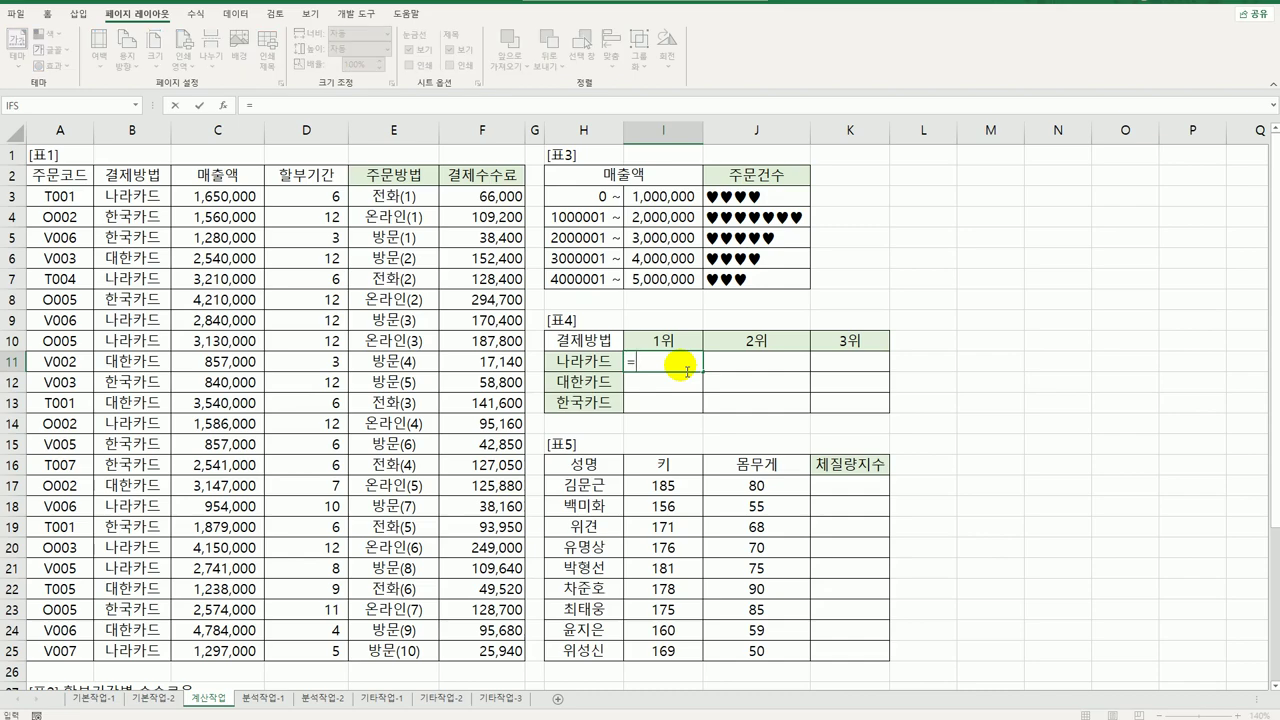
text(roun)
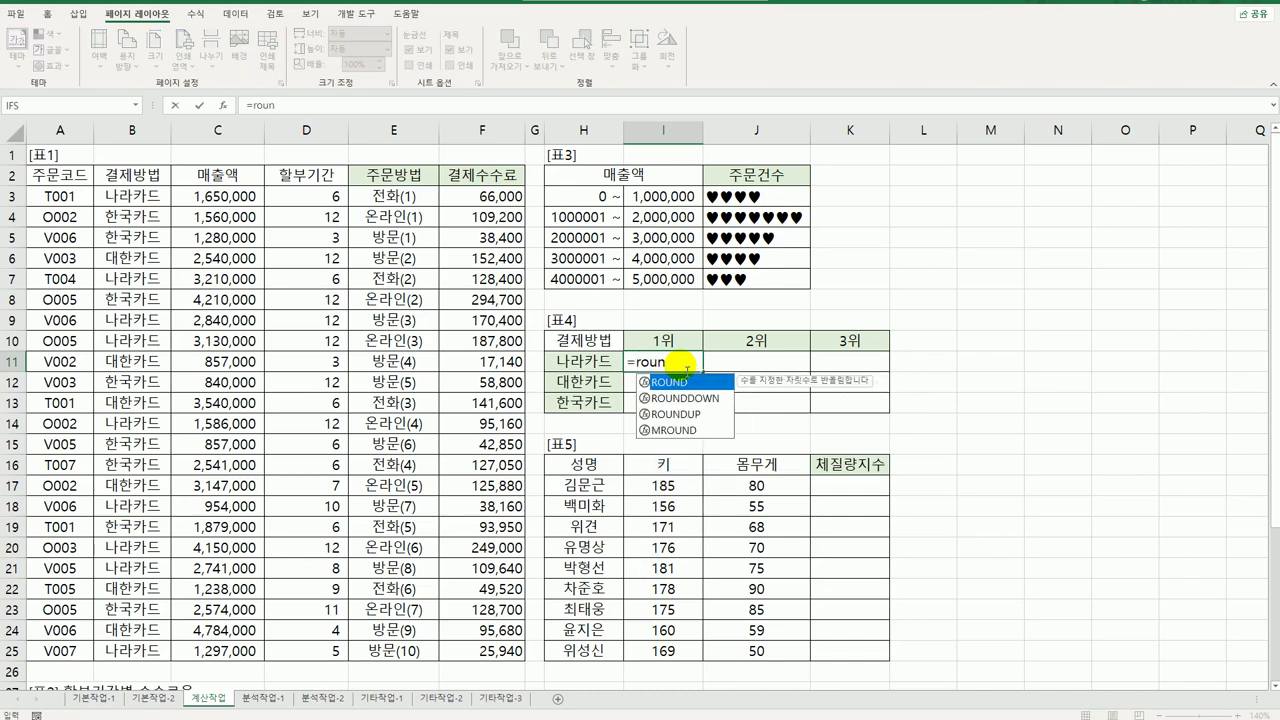
key(Down)
key(Tab)
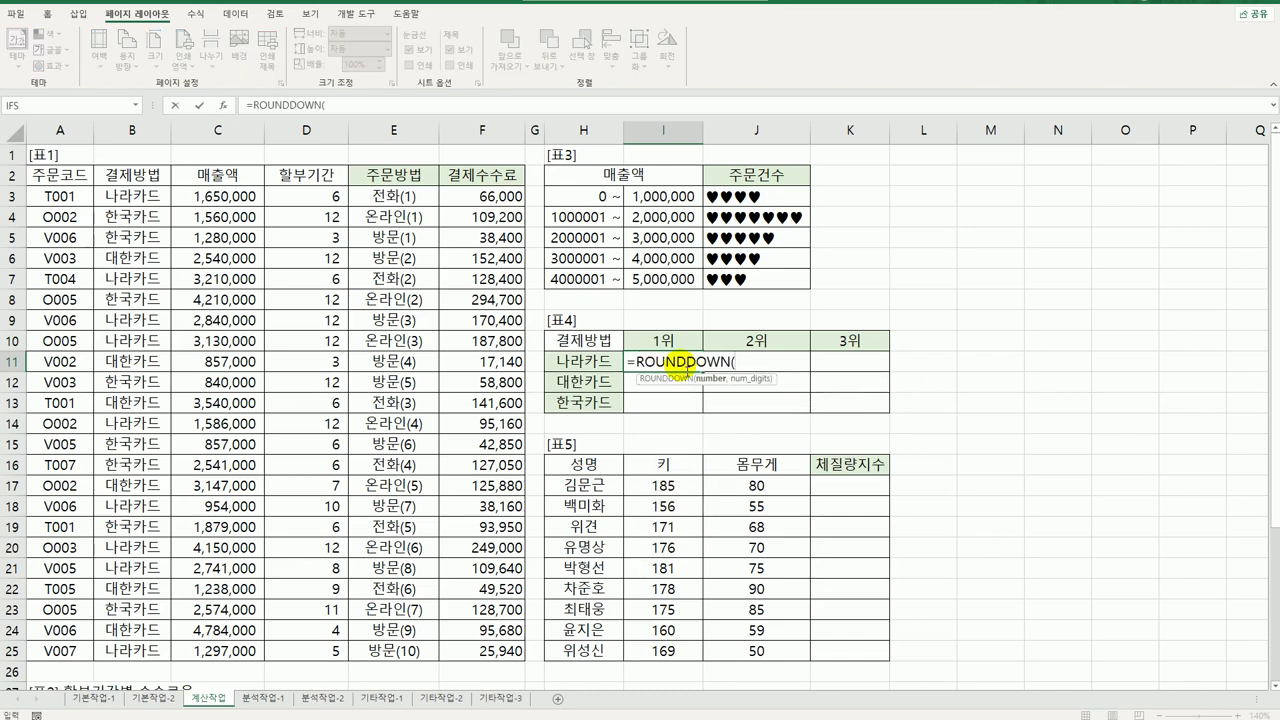
text(,)
text(-4))
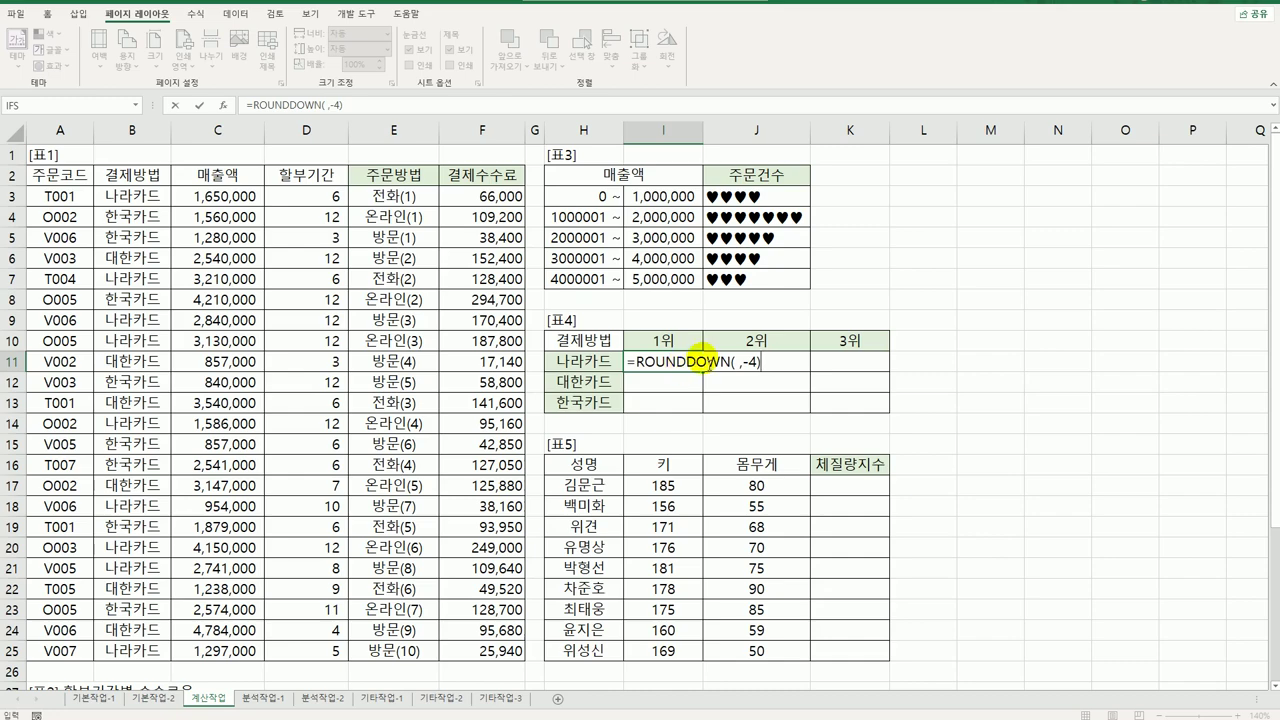
click(741, 362)
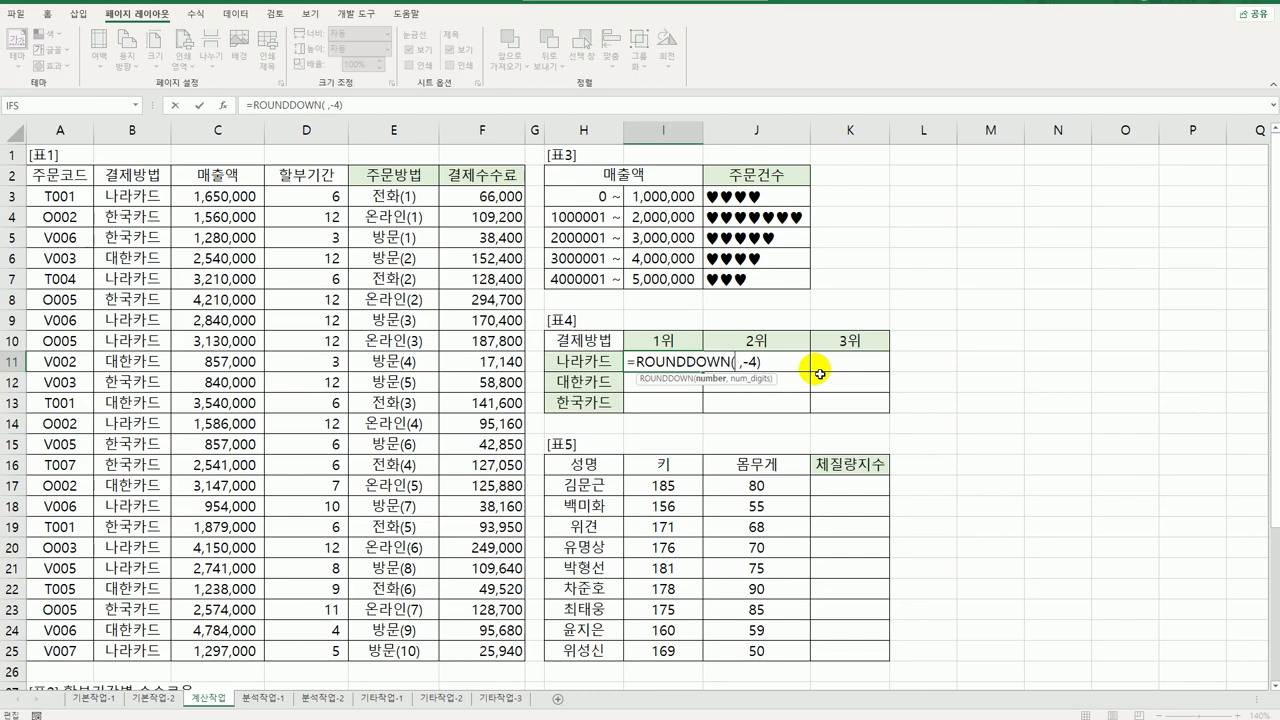
key(Escape)
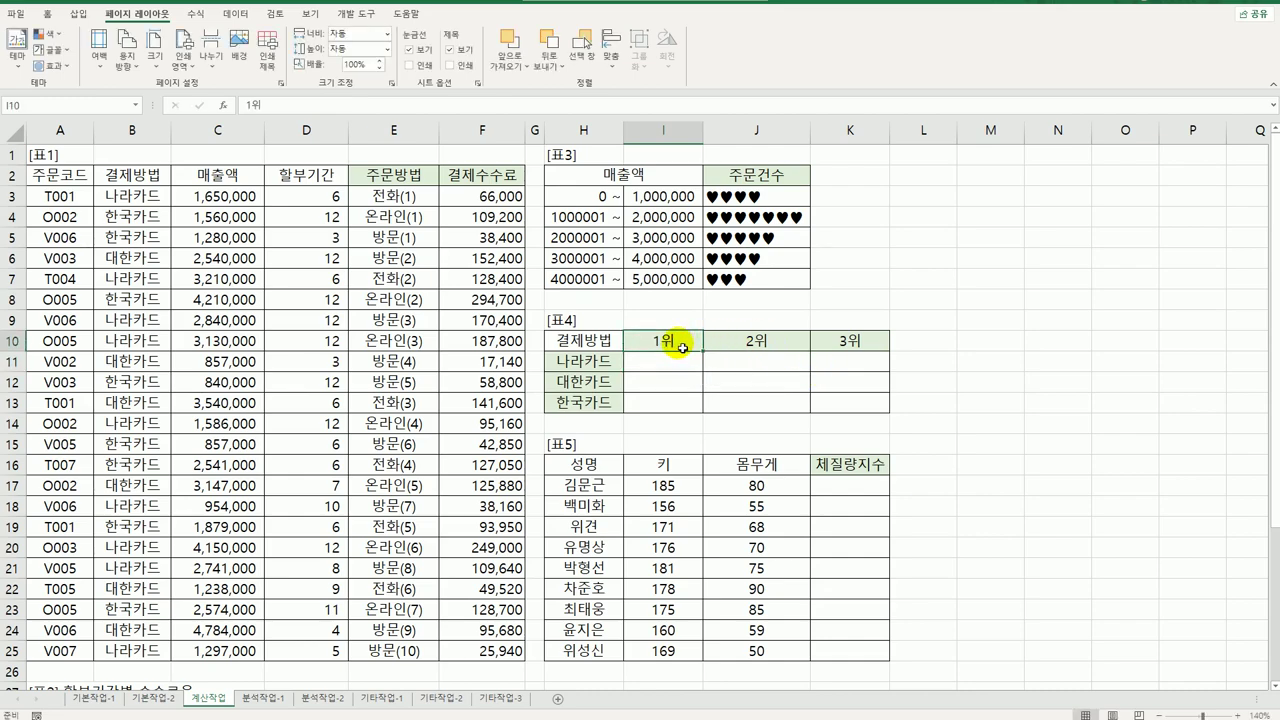
- Examine the number format settings of the 1위 heading in I10 of [표4] without changing them
mouse_move(682, 347)
mouse_down()
mouse_move(834, 334)
mouse_move(622, 360)
mouse_move(684, 345)
mouse_up()
right_click(684, 345)
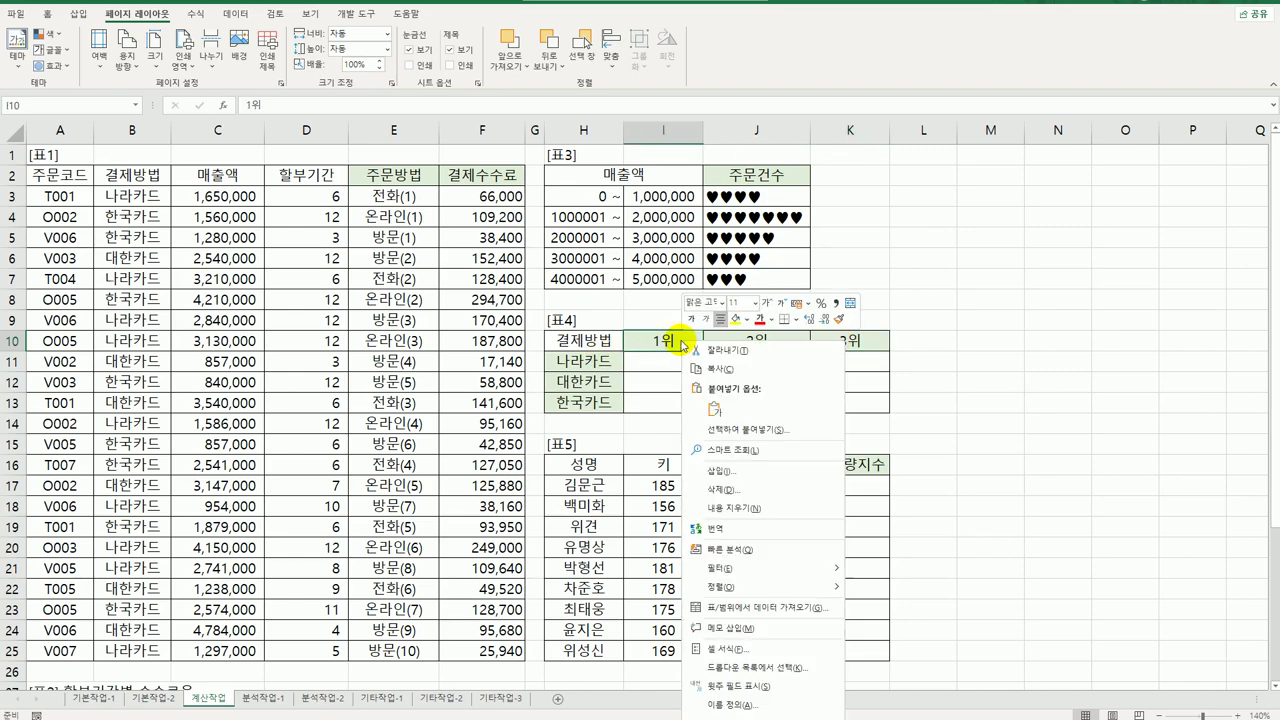
click(737, 643)
drag(725, 462, 959, 192)
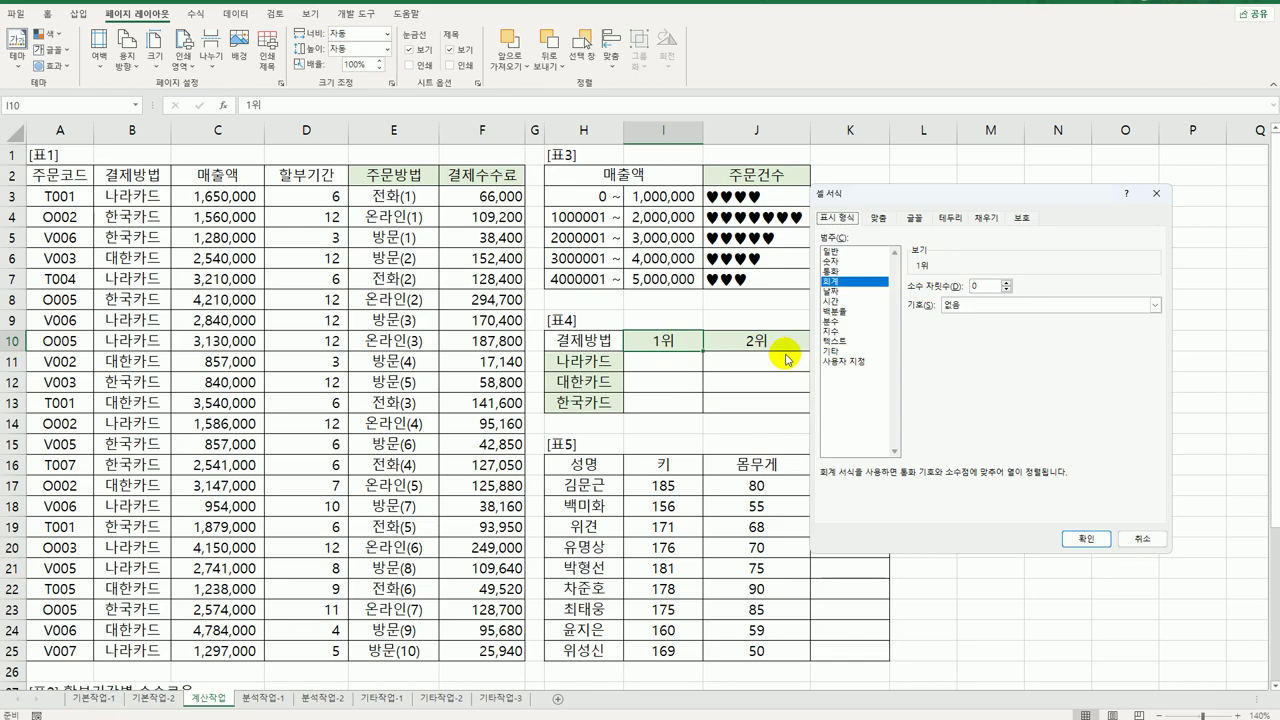
click(1140, 540)
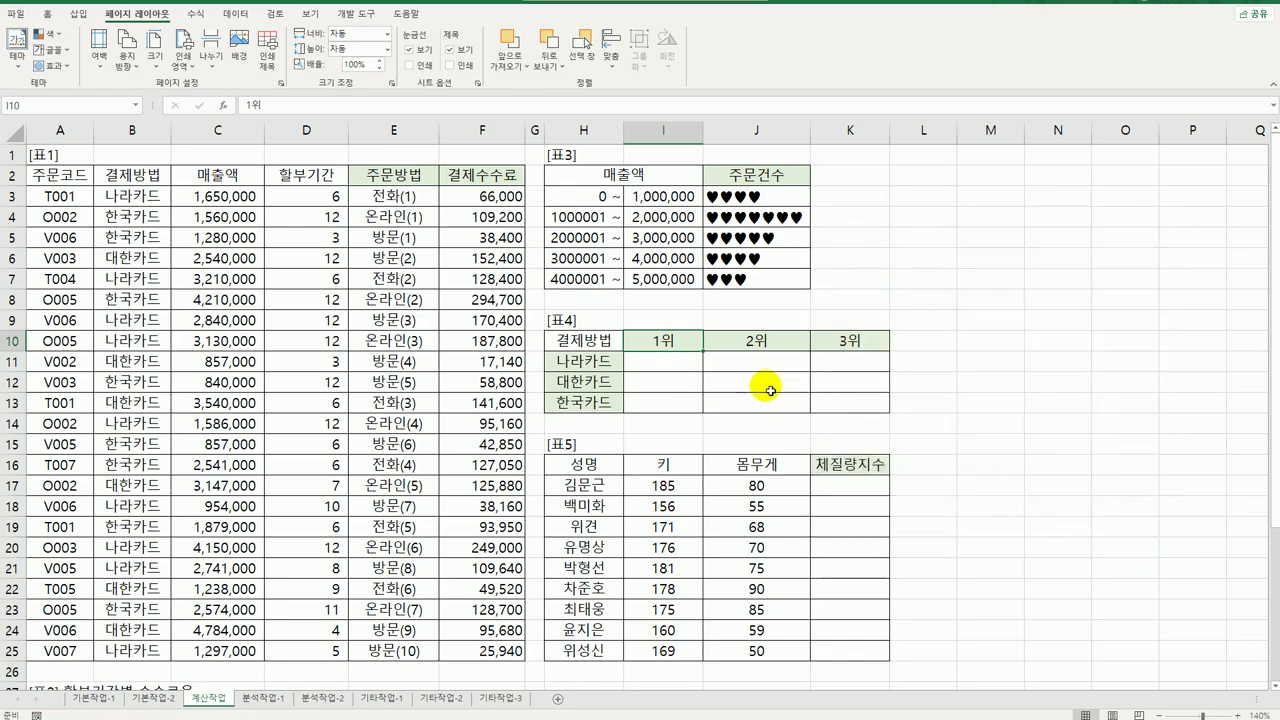
- Replace the rank headings in I10:K10 of [표4] with the plain numbers 1, 2 and 3
text(1)
click(770, 342)
text(2)
click(858, 343)
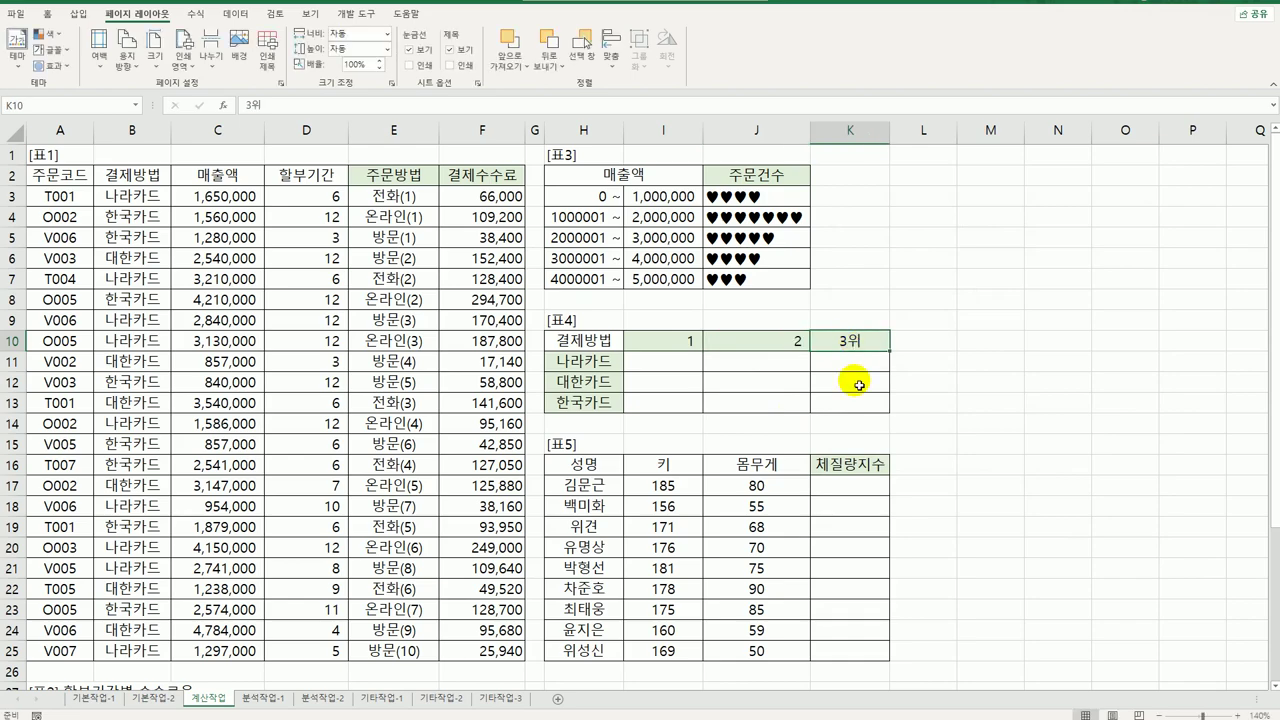
text(3)
click(946, 404)
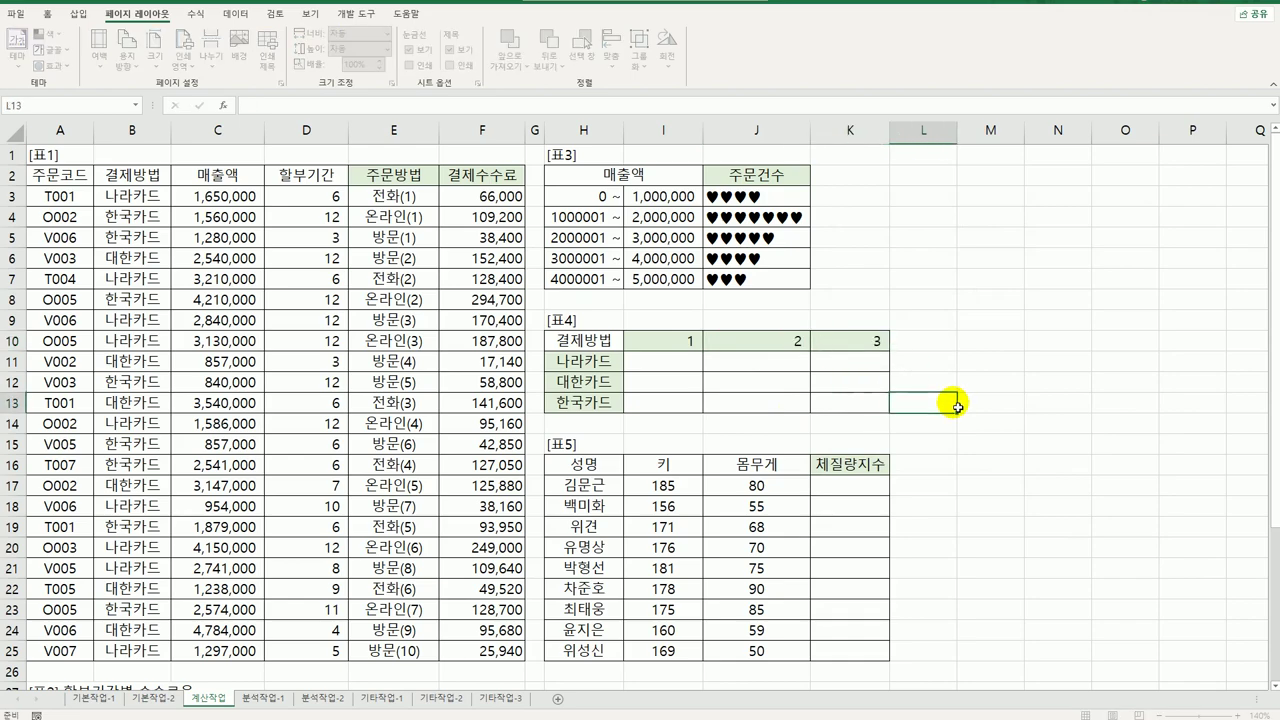
click(687, 343)
click(770, 342)
click(850, 342)
click(690, 343)
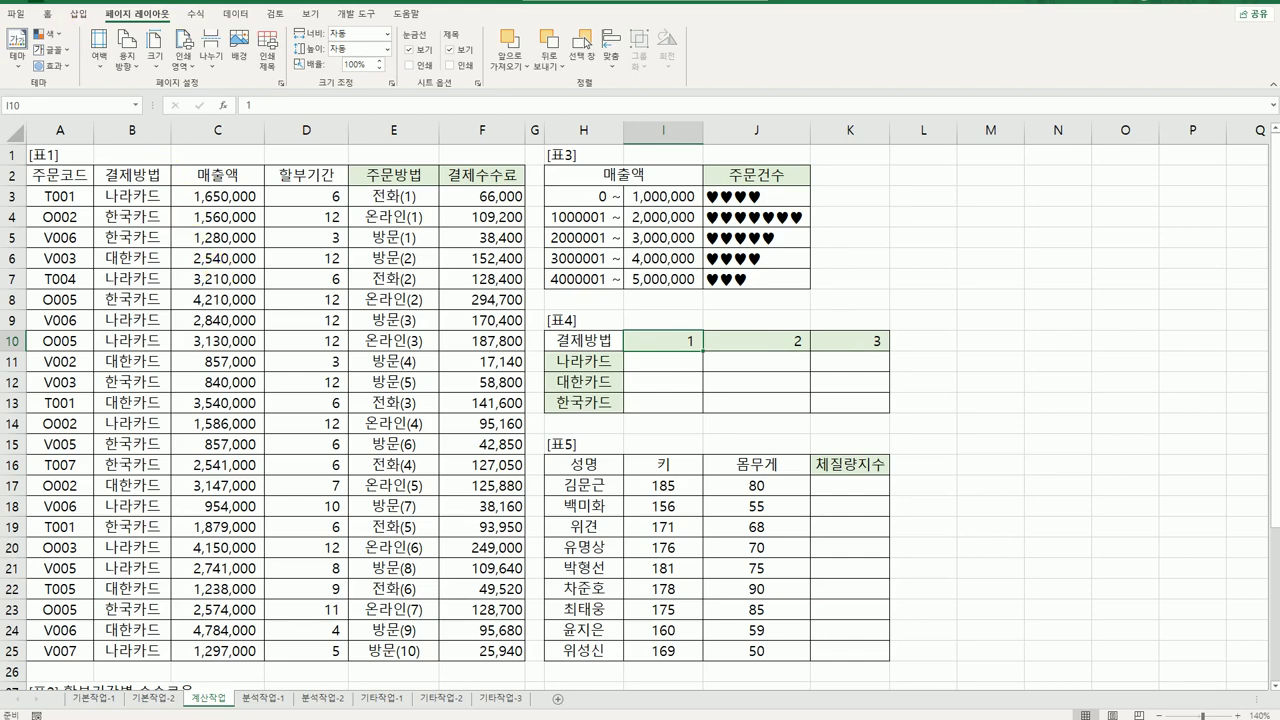
- Undo the plain-number replacements of the rank headings in I10:K10 of [표4]
key(ctrl+z)
key(ctrl+z)
key(ctrl+z)
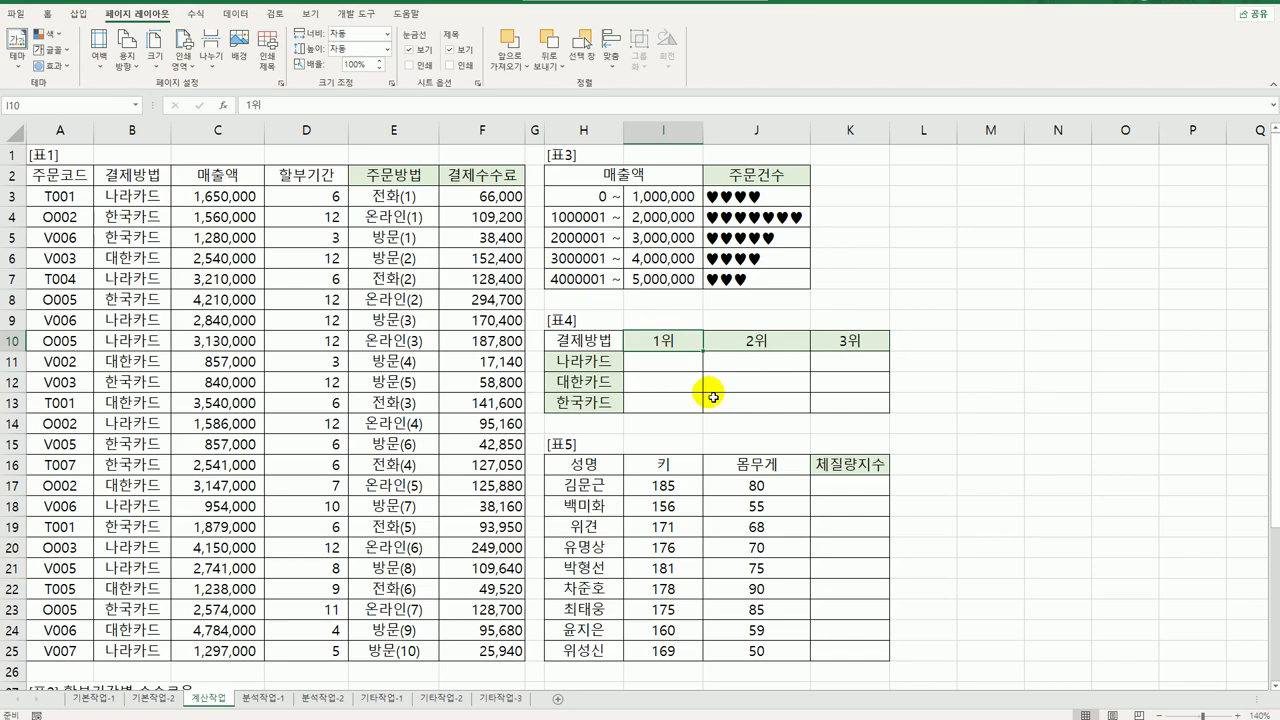
drag(677, 342, 831, 344)
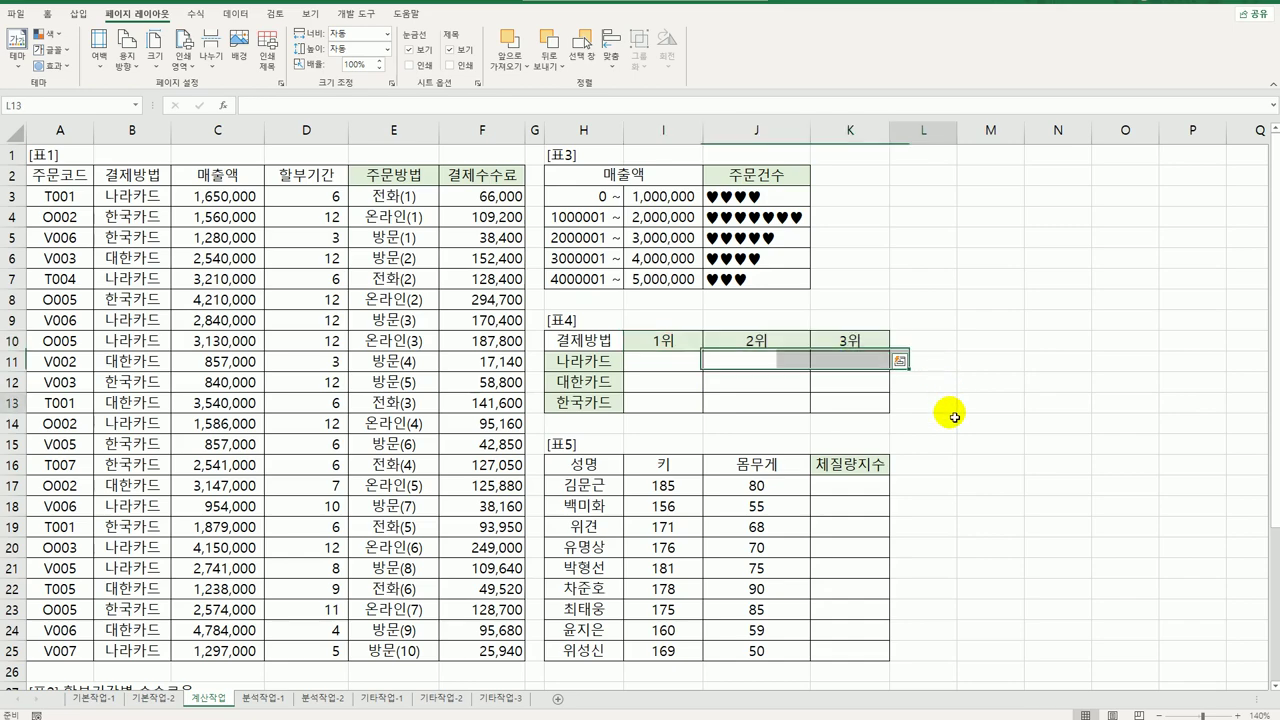
drag(908, 405, 918, 422)
click(679, 364)
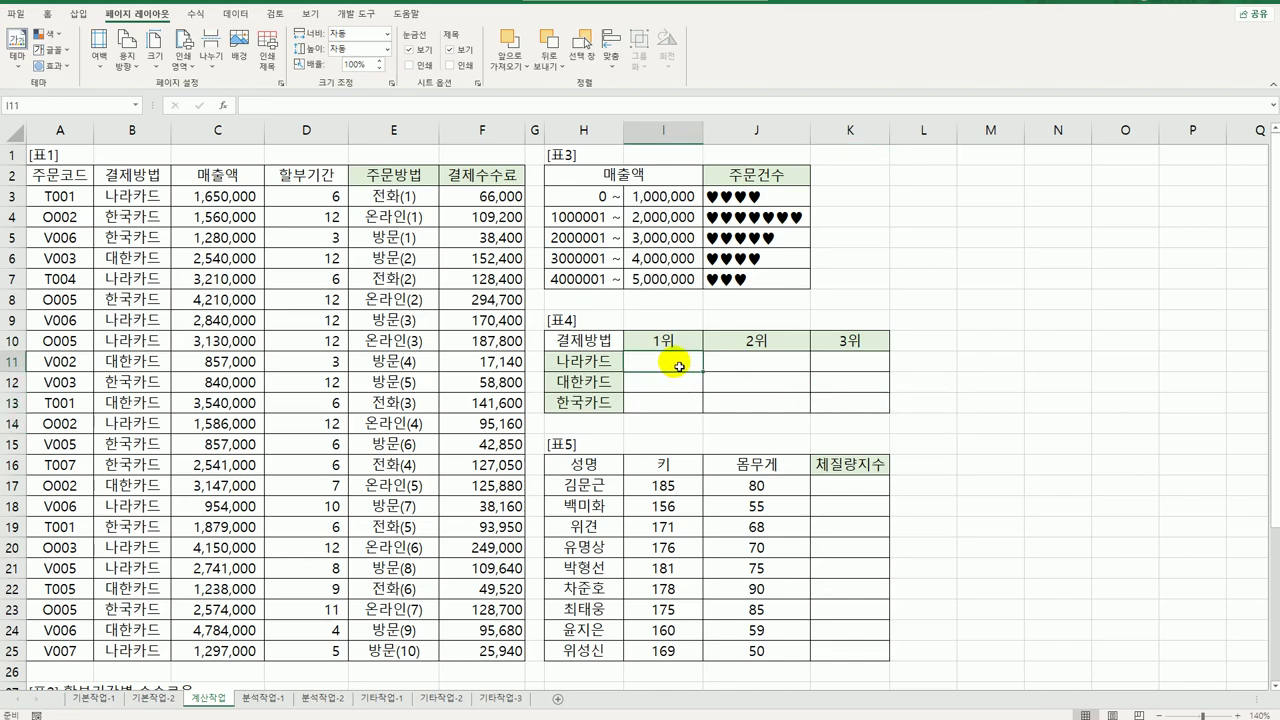
- Examine the array constant used as the MATCH lookup array in F3's formula without changing it
click(512, 198)
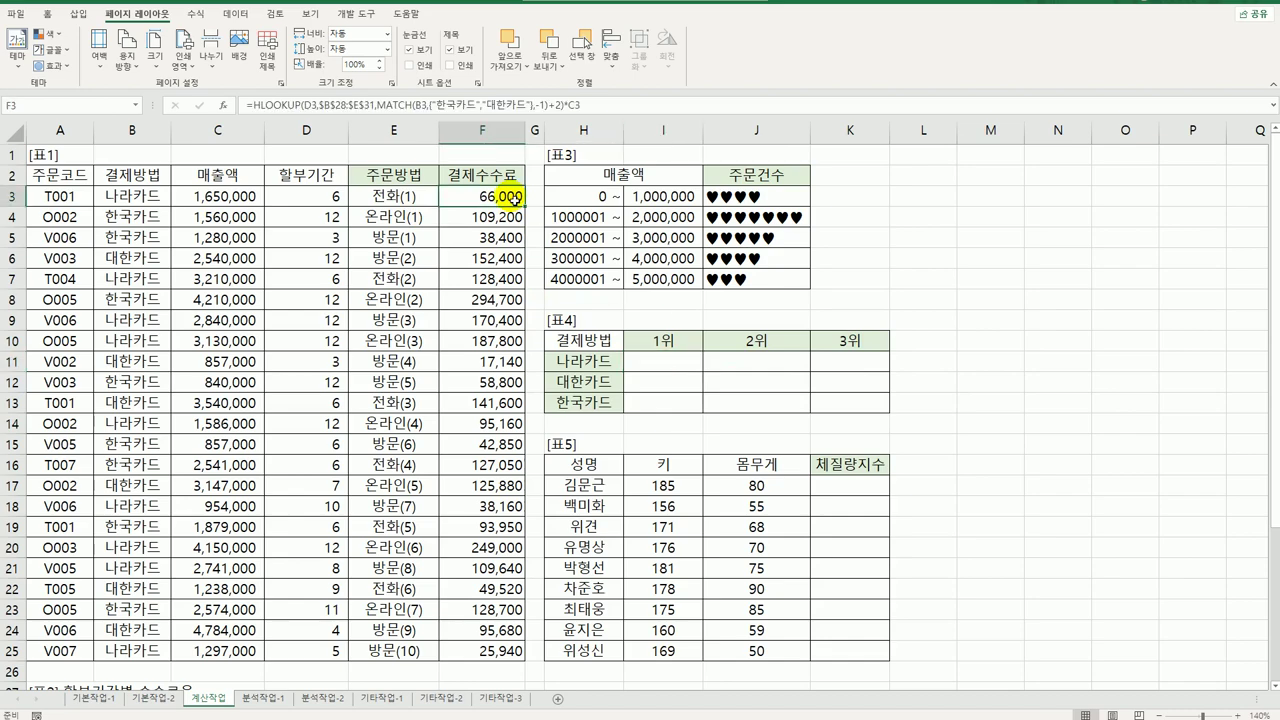
double_click(512, 198)
drag(285, 196, 428, 198)
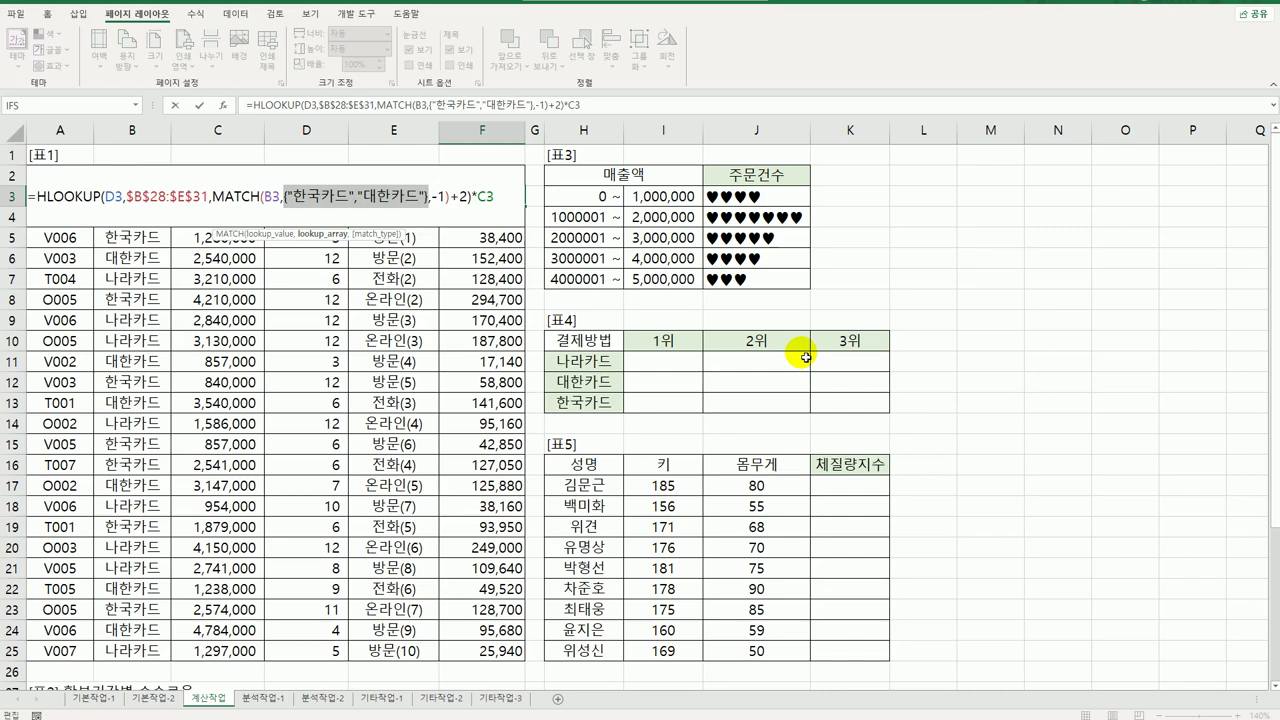
key(Escape)
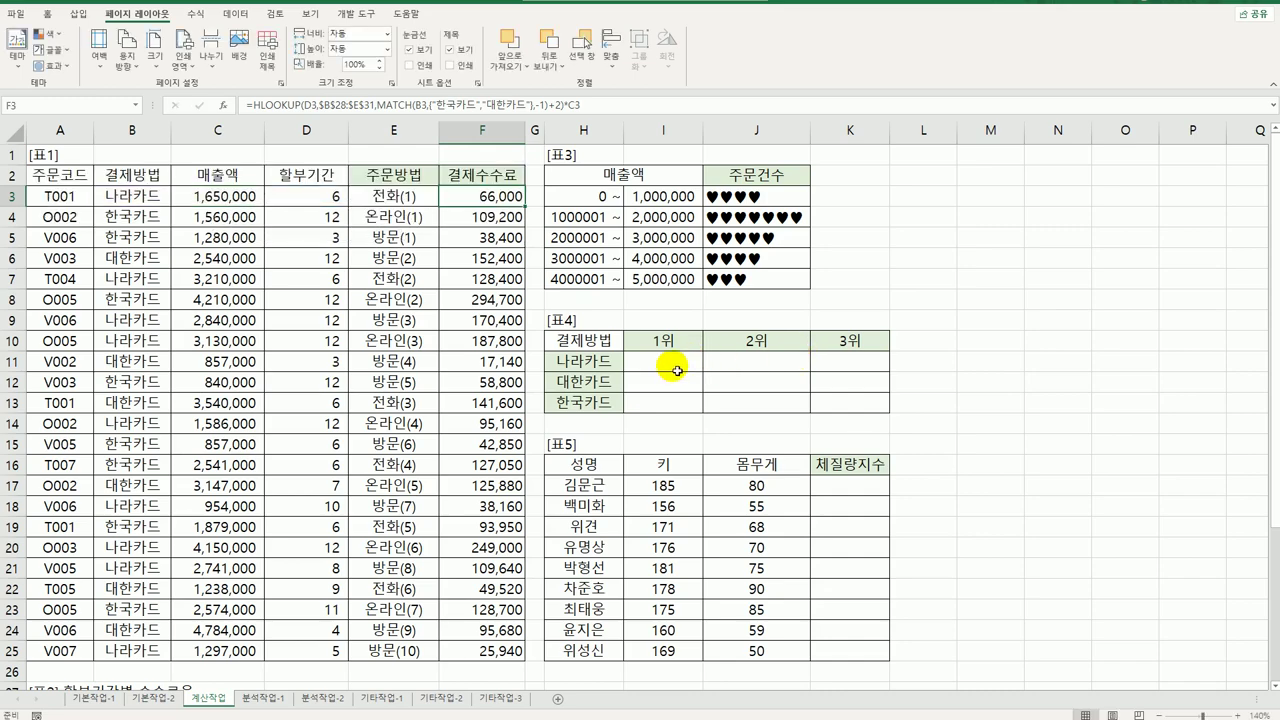
- Start a ROUNDDOWN formula across I11:K11 of [표4] with -4 as the number of digits
drag(677, 371, 843, 372)
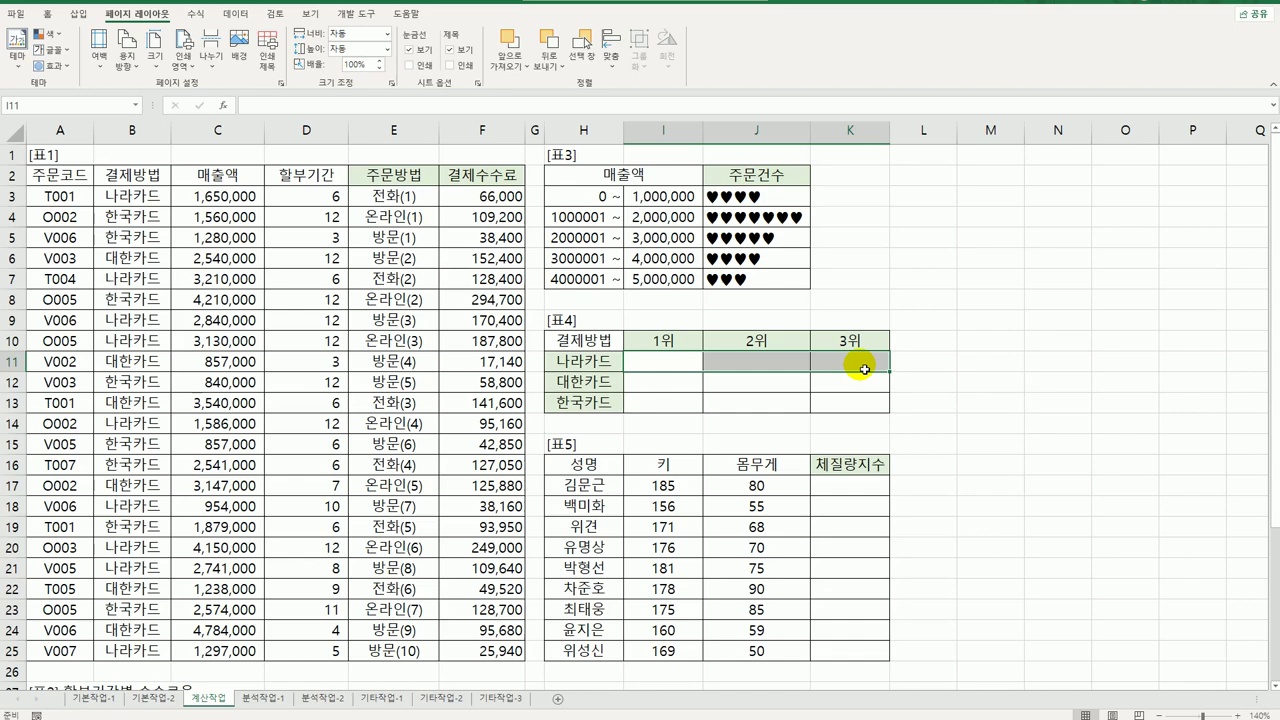
text(=)
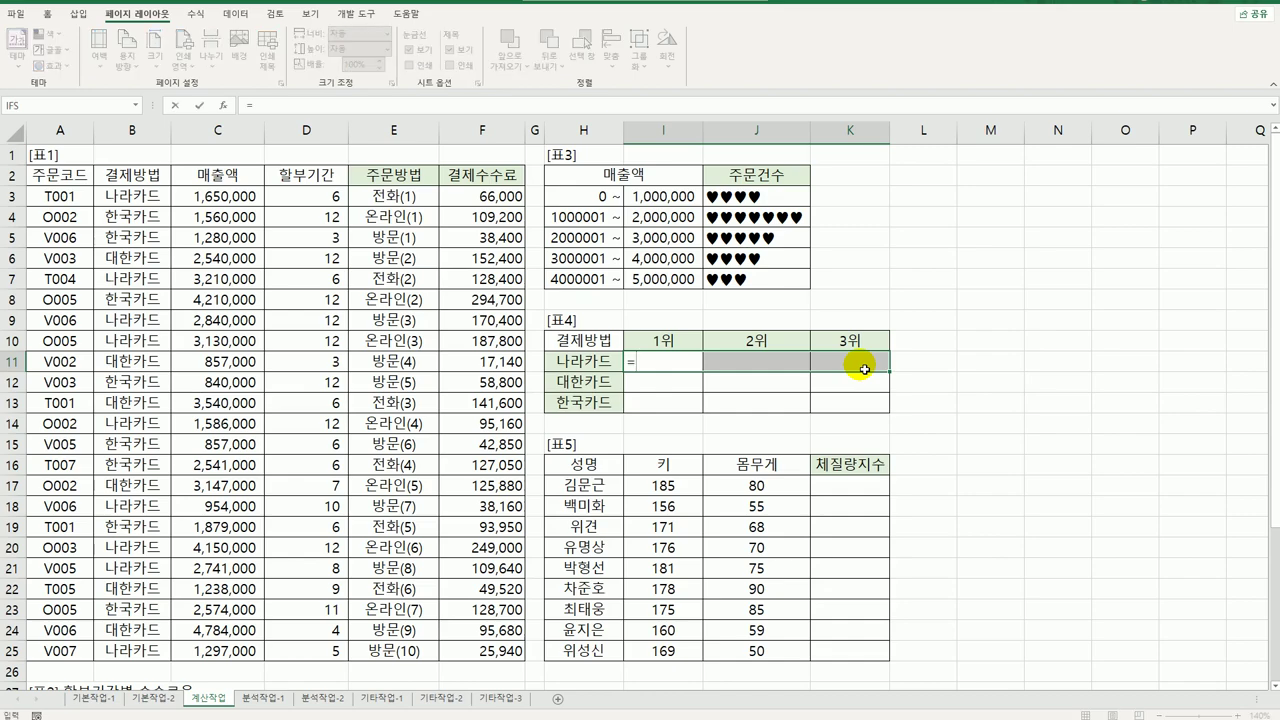
text(ro)
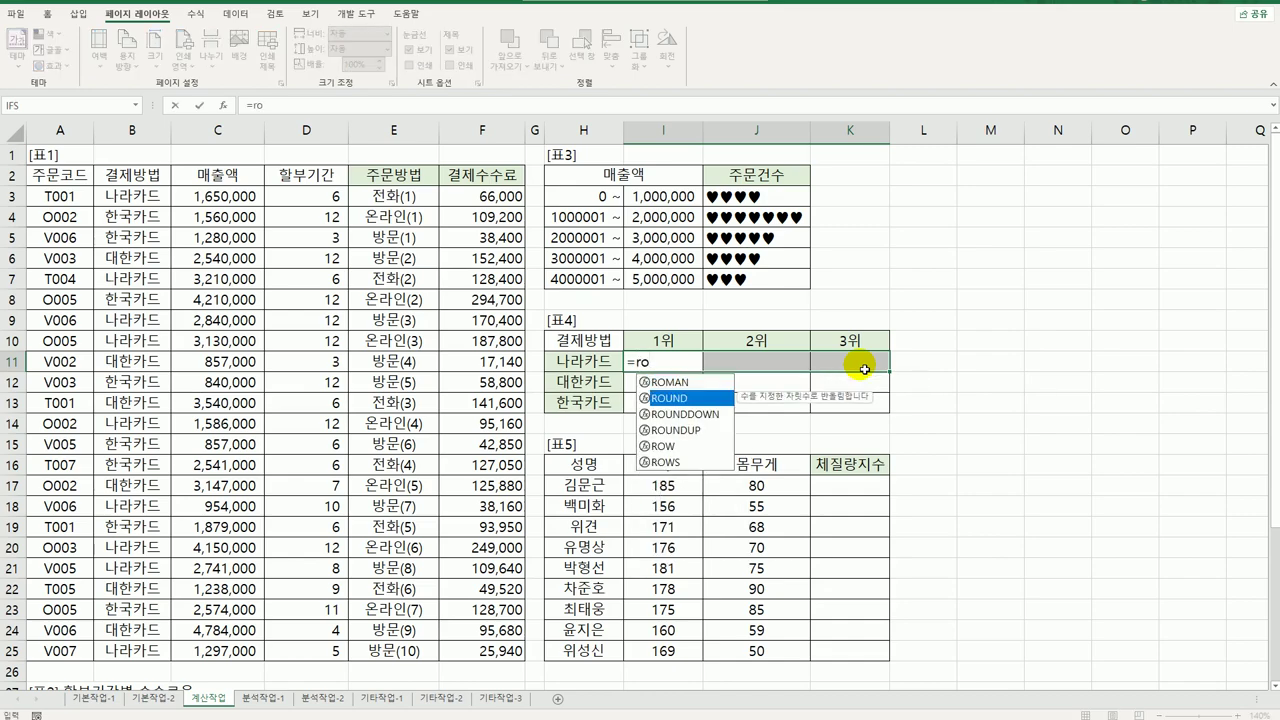
key(Down)
key(Tab)
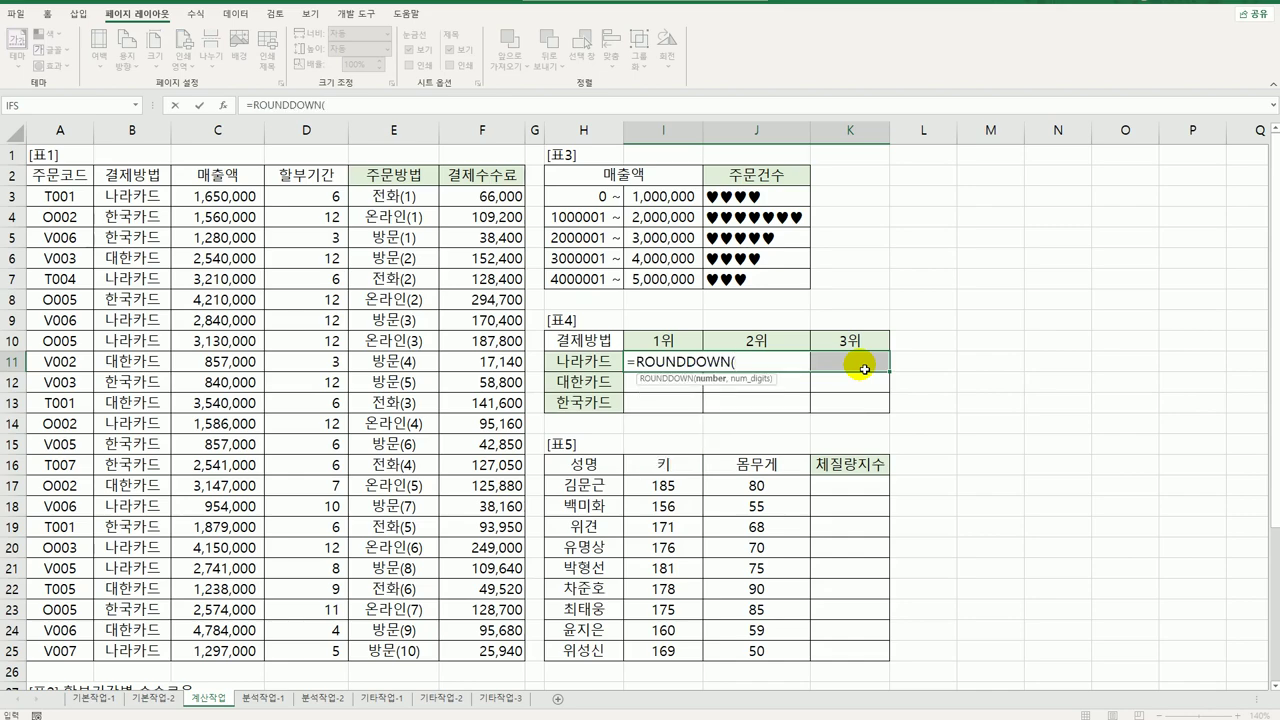
text(, -4))
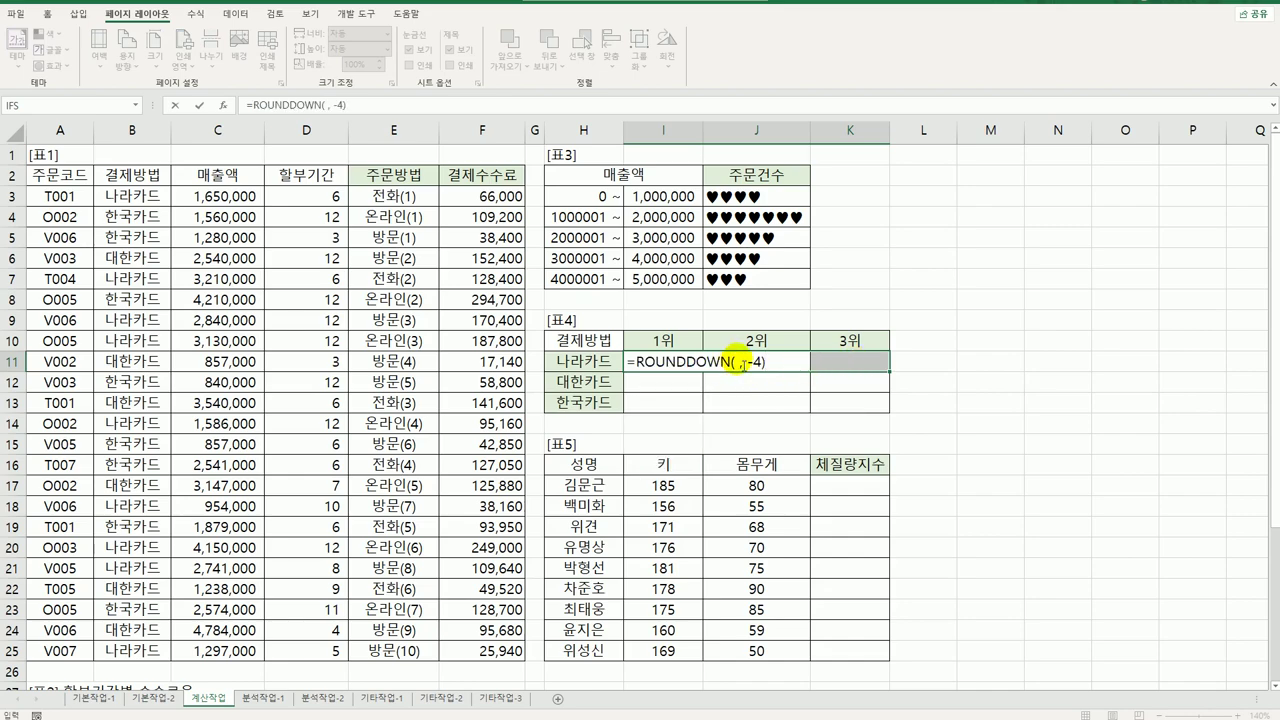
- Nest LARGE as the ROUNDDOWN number, beginning its array with the condition ($B$3:$B$25=$H11) followed by a multiplication sign
click(737, 362)
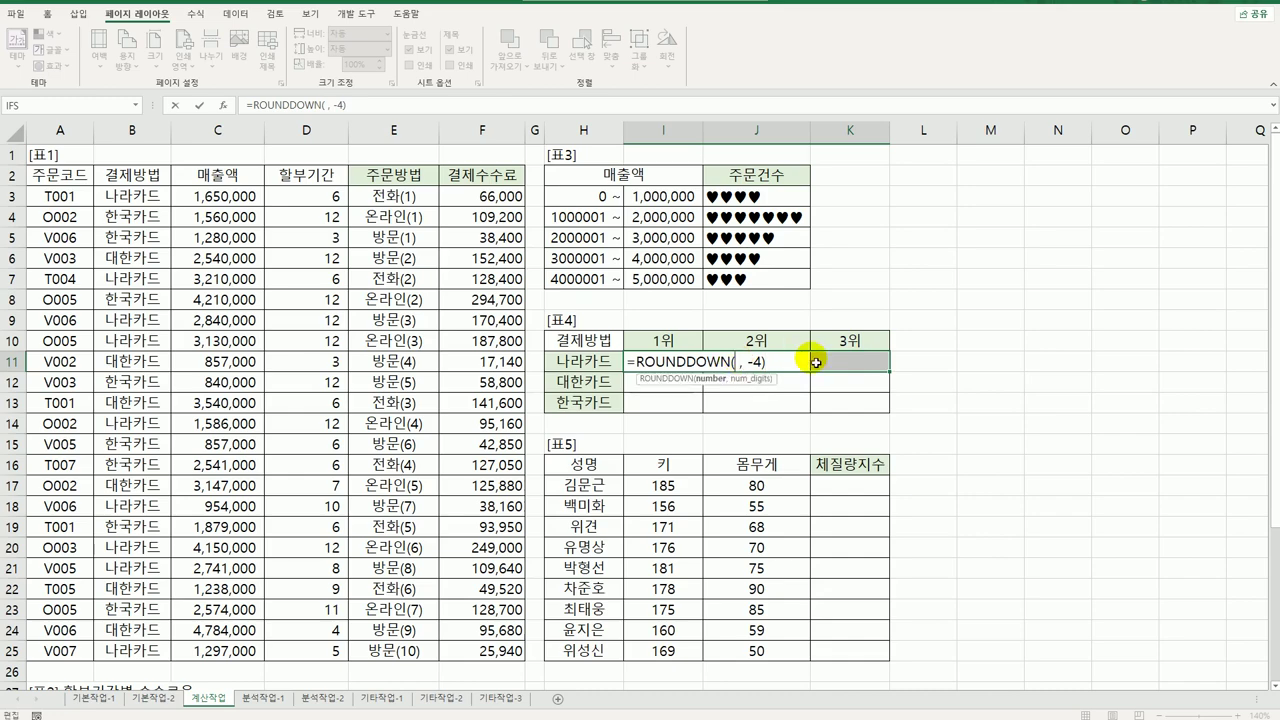
text(LARGE()
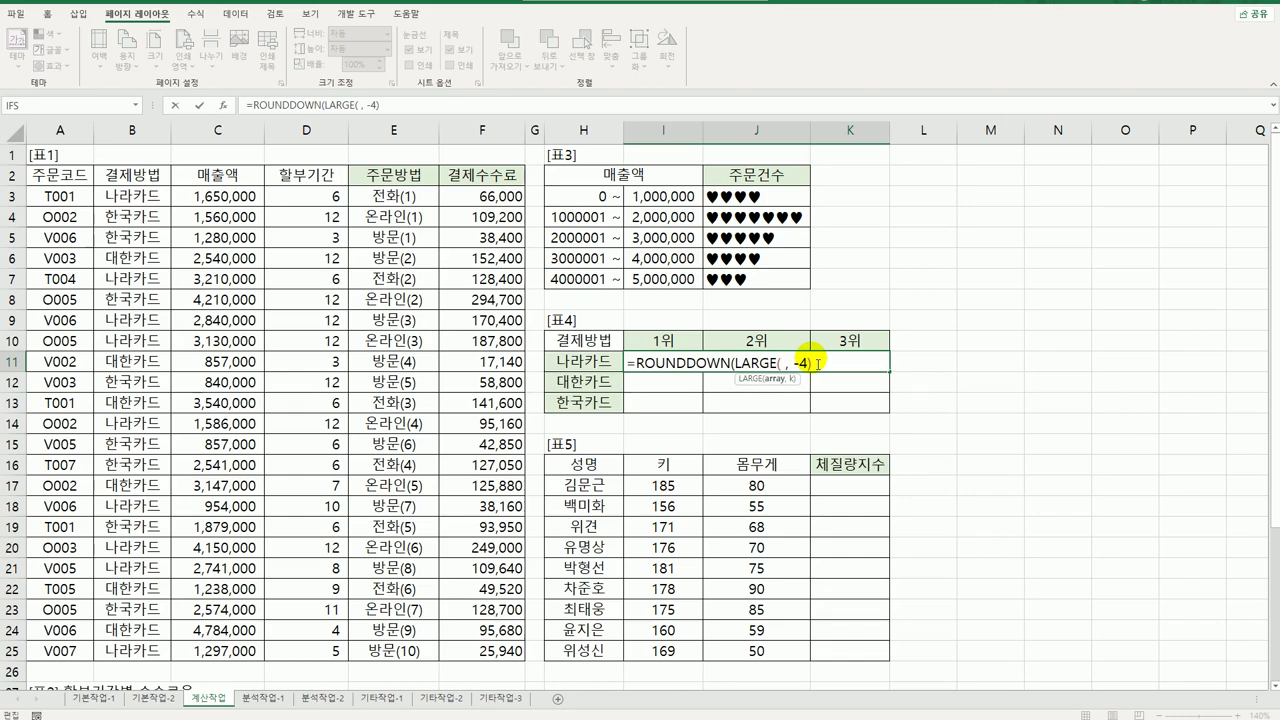
text(()
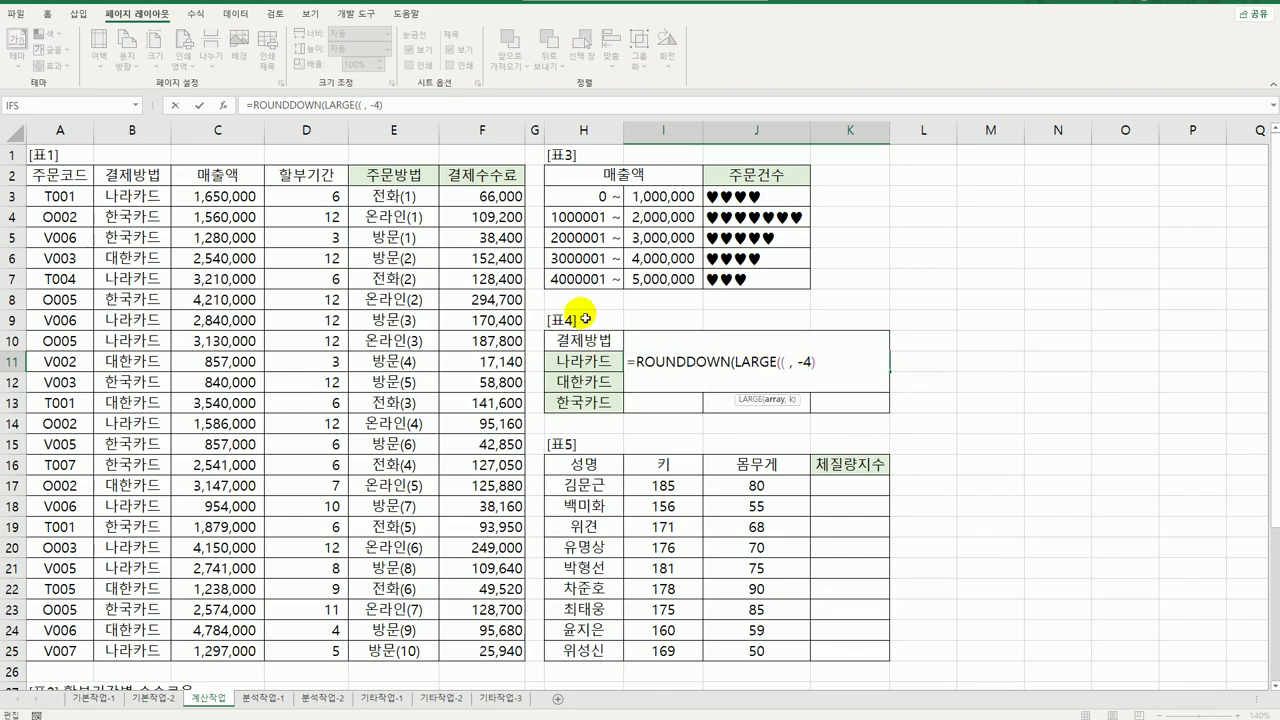
drag(129, 198, 158, 650)
key(F4)
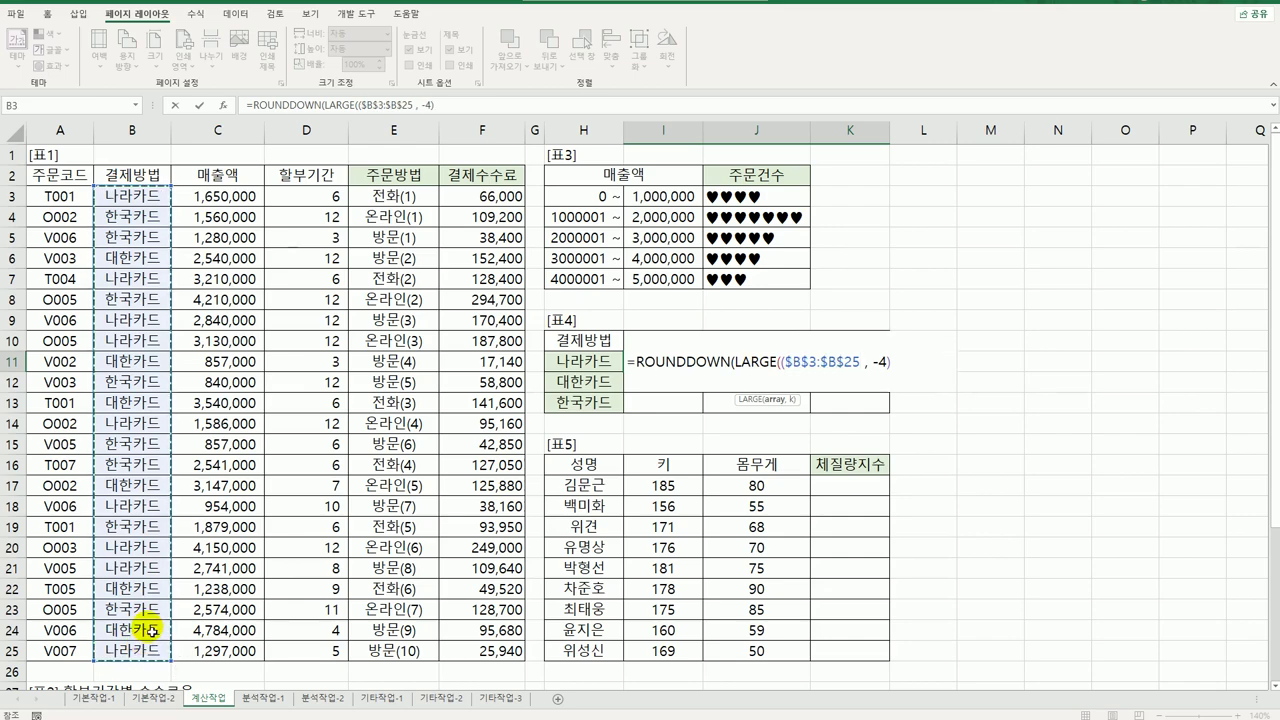
text(=)
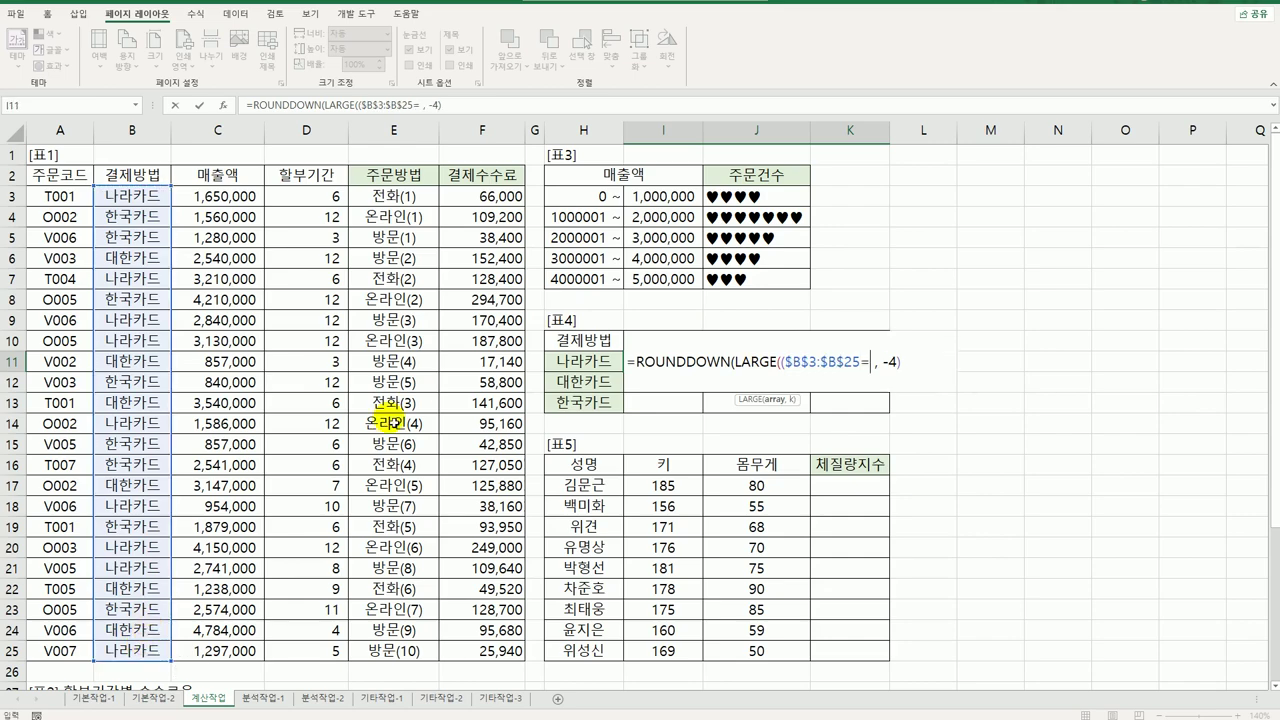
click(578, 364)
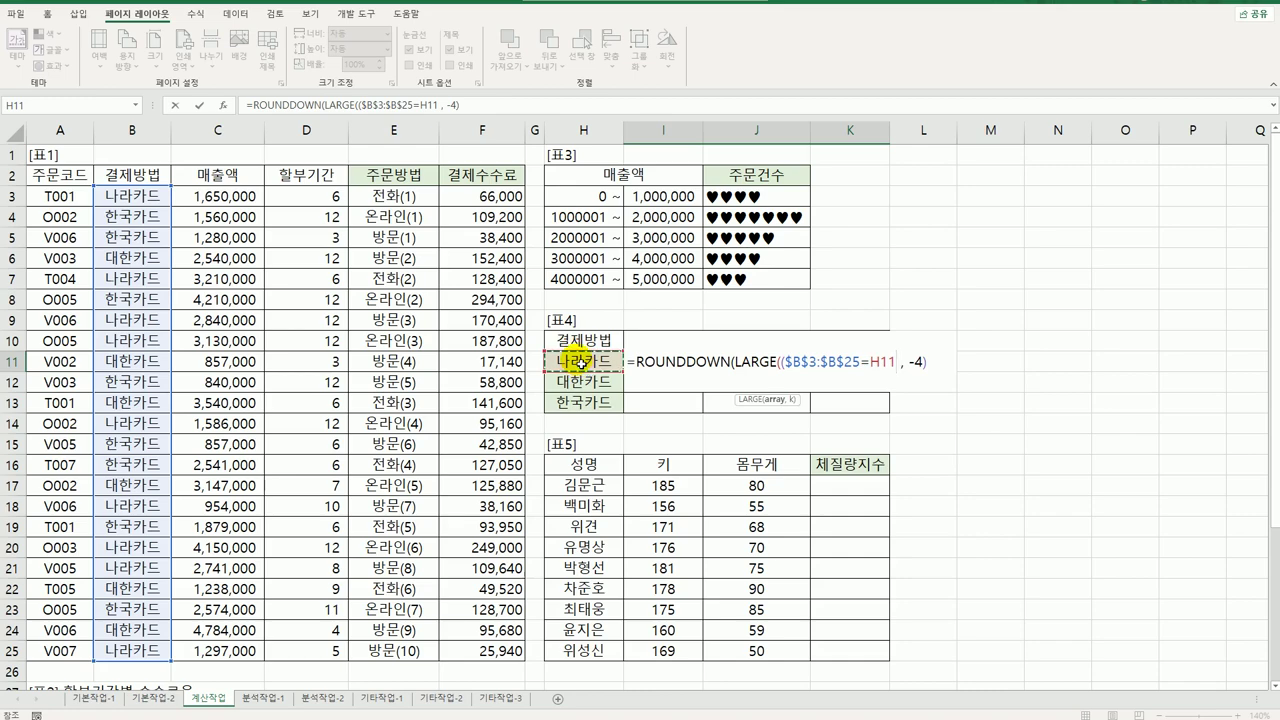
key(F4)
key(F4)
key(F4)
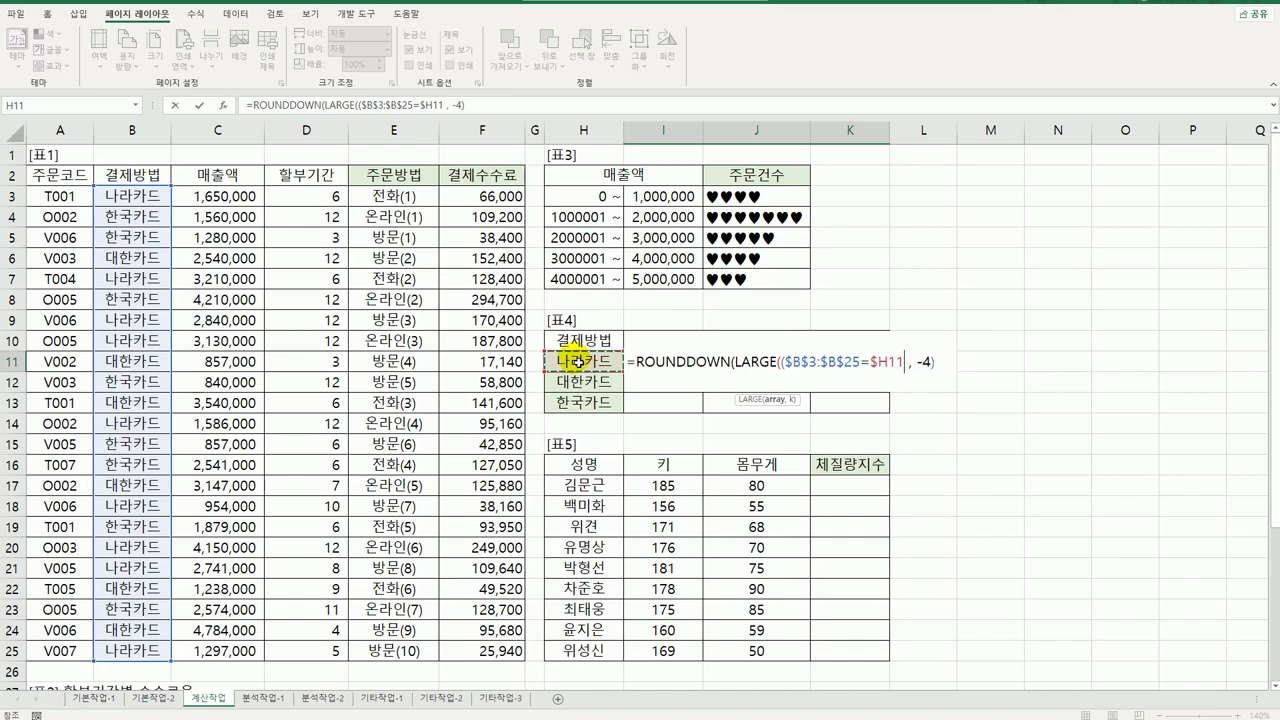
text()*)
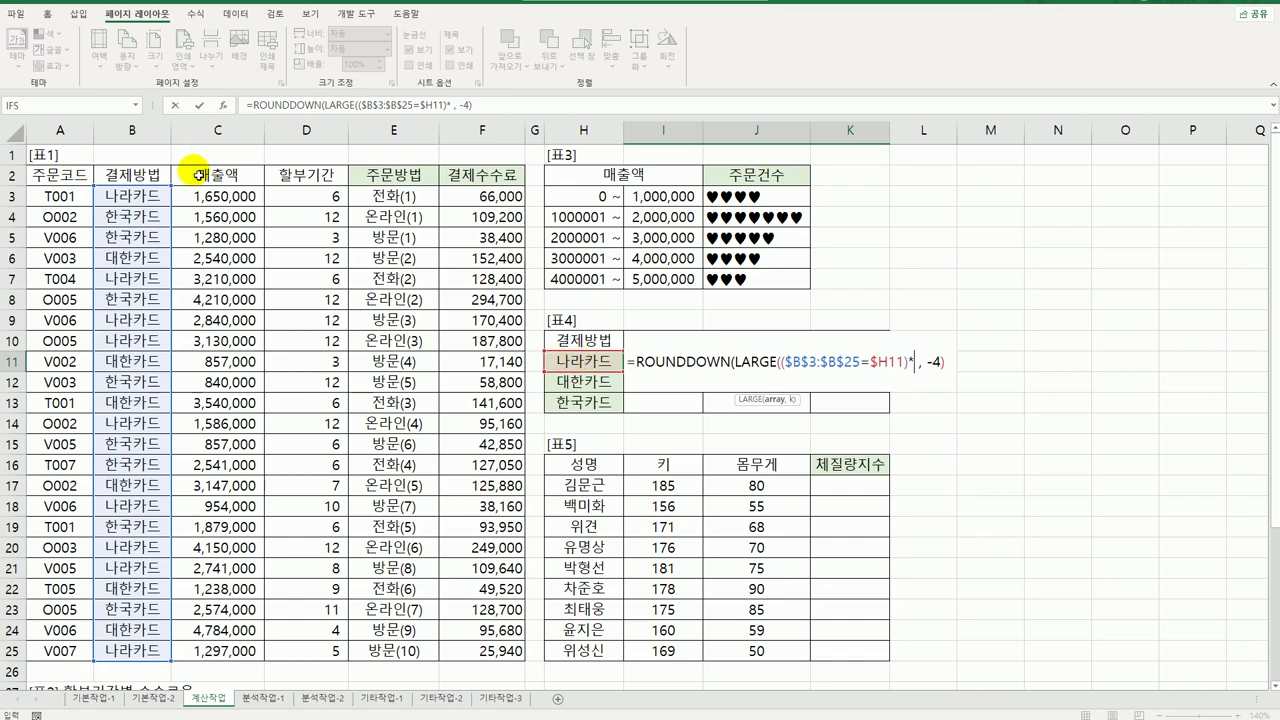
- Multiply the condition by the sales range $C$3:$C$25 and set the LARGE rank argument to the array constant {1,2,3}
drag(200, 198, 228, 650)
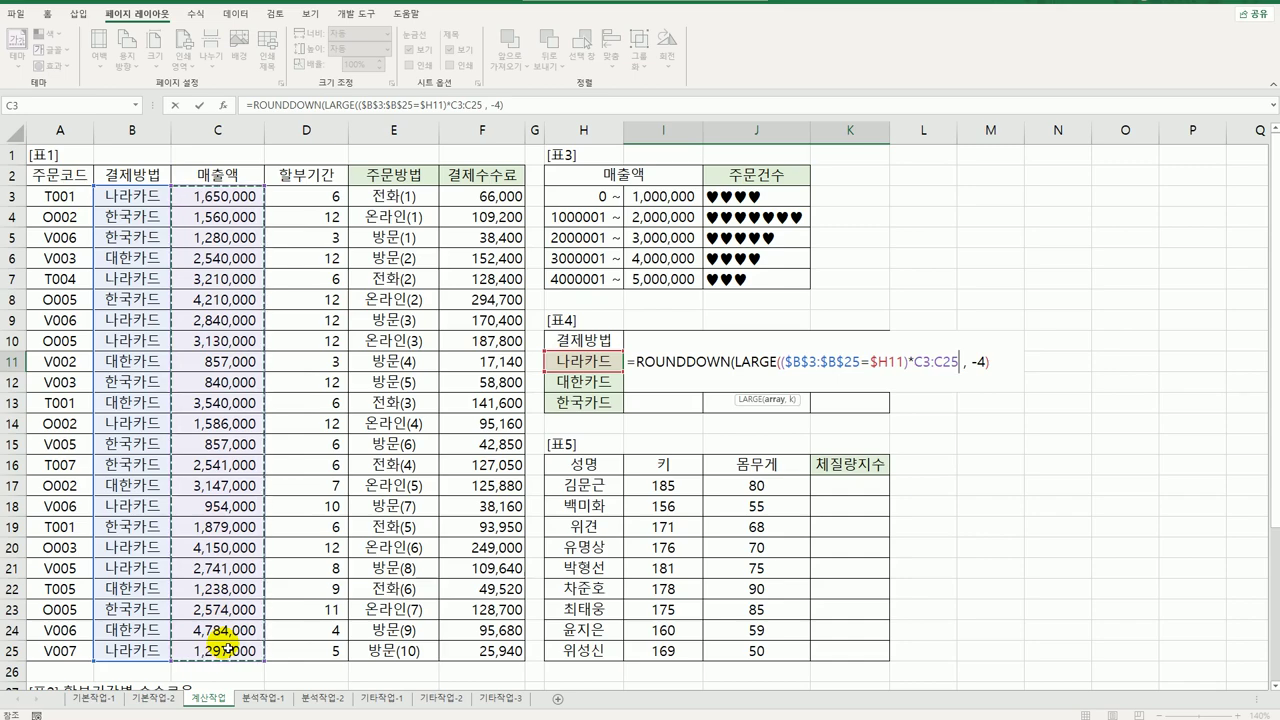
key(F4)
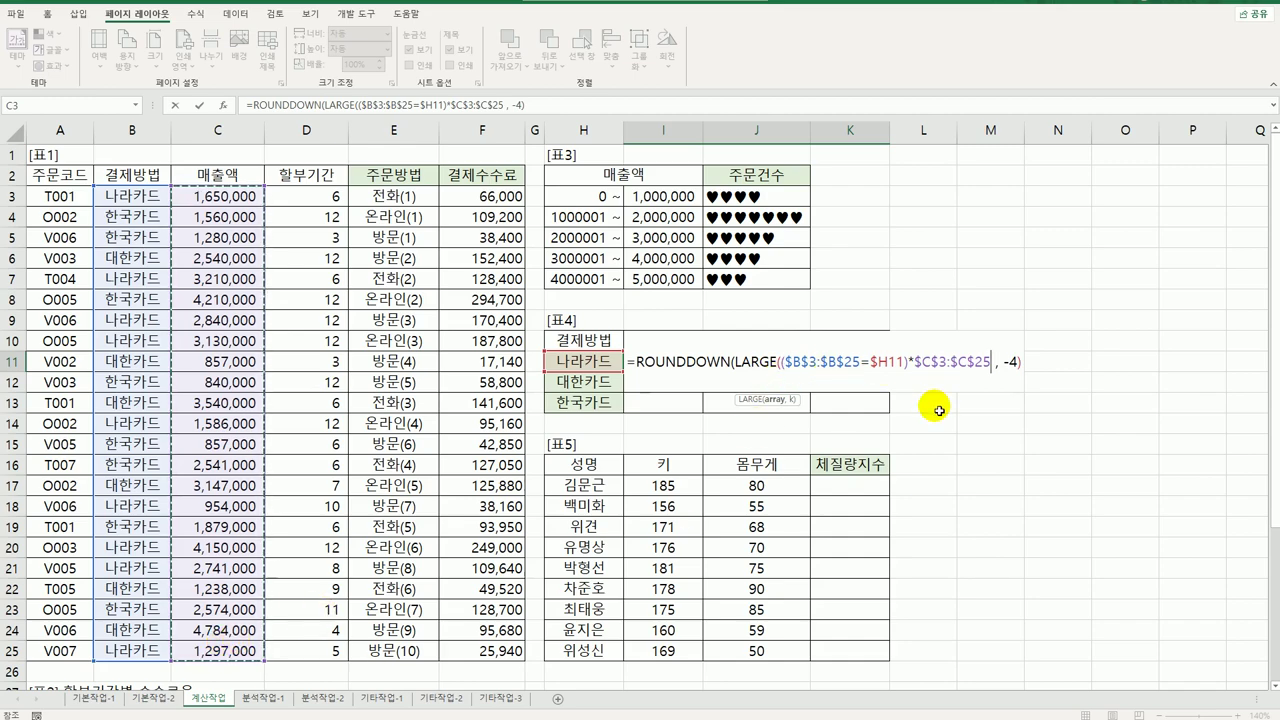
text(,)
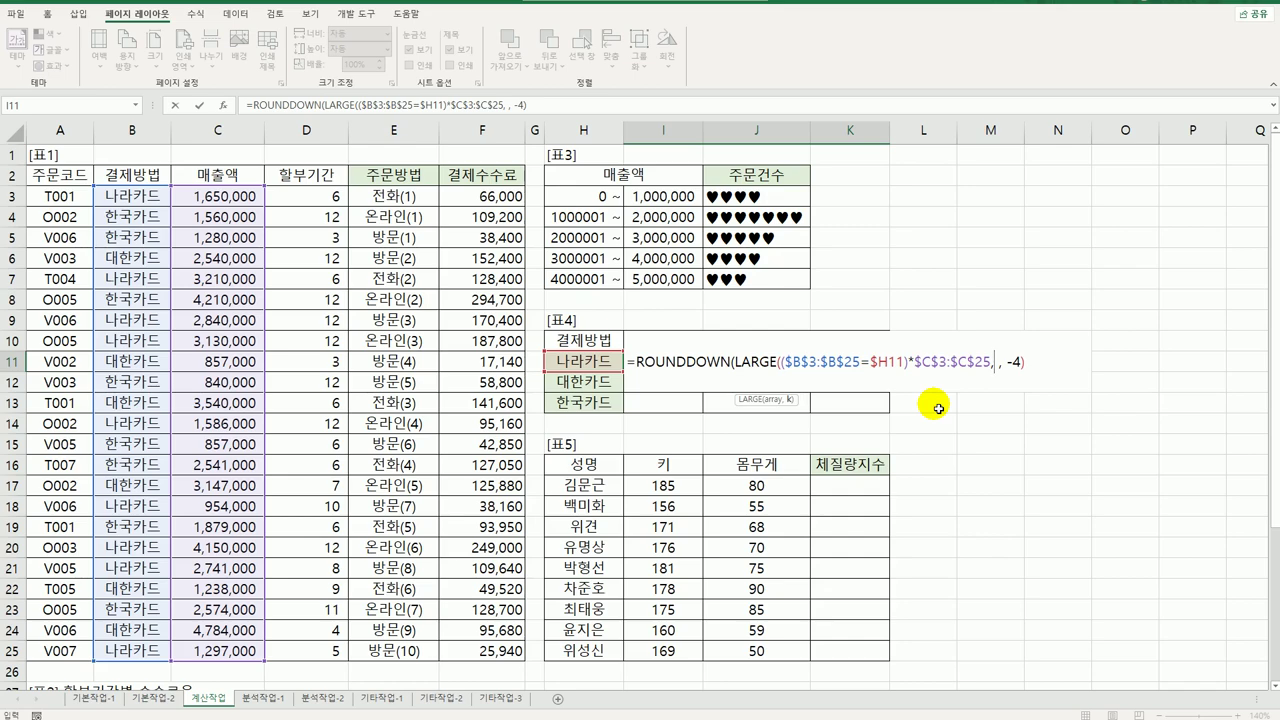
text(()
text(1)
text(,2,3}))
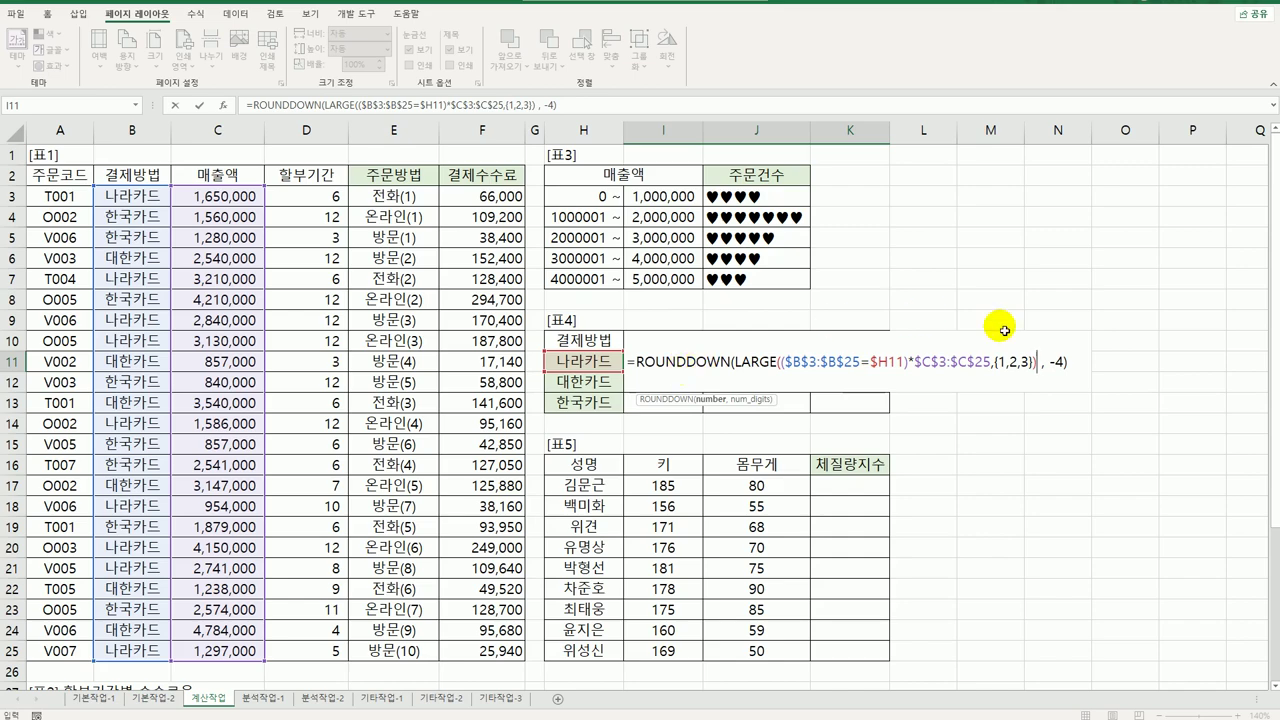
- Enter the formula as an array formula in I11:K11 and fill it down through row 13
click(1072, 364)
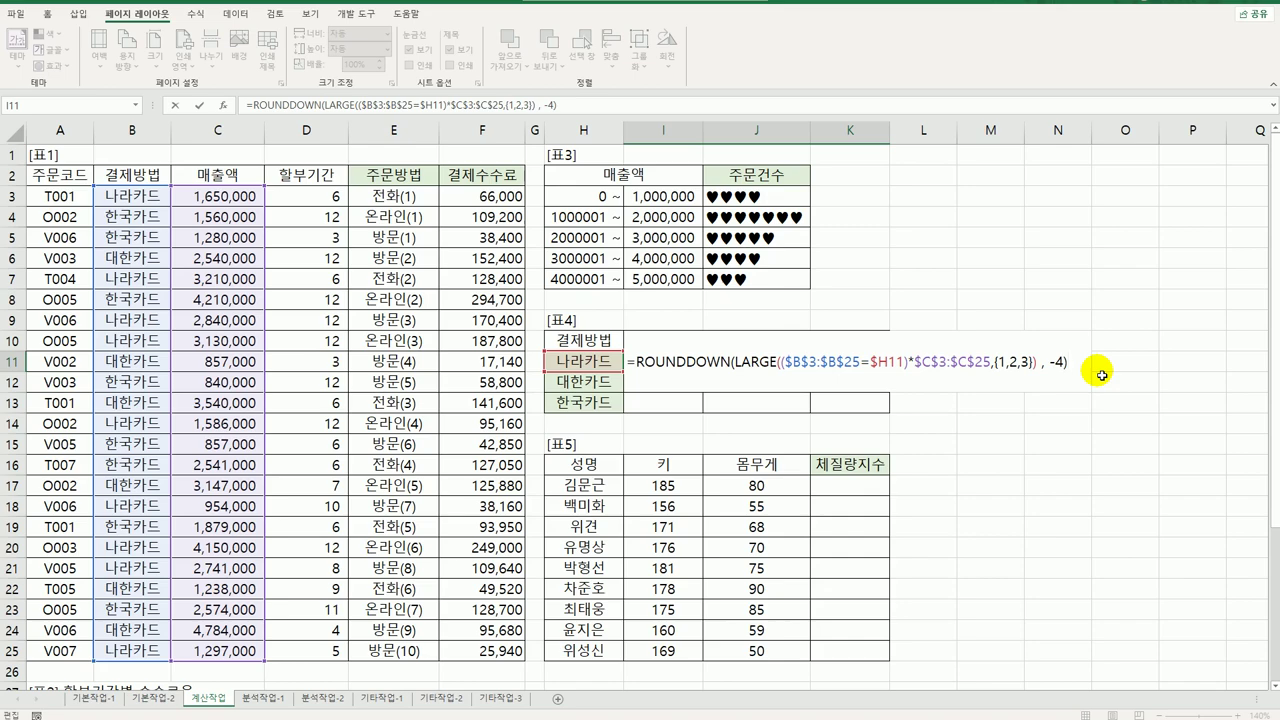
key(ctrl+shift+Return)
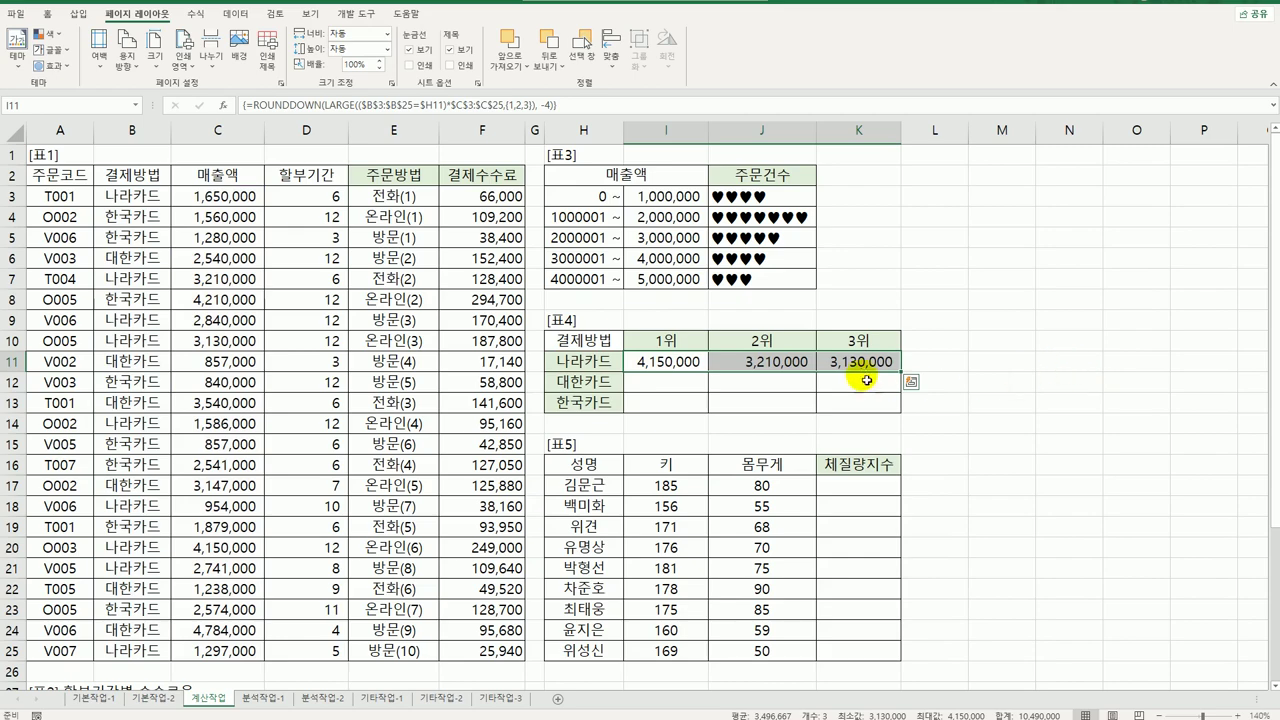
drag(904, 378, 901, 409)
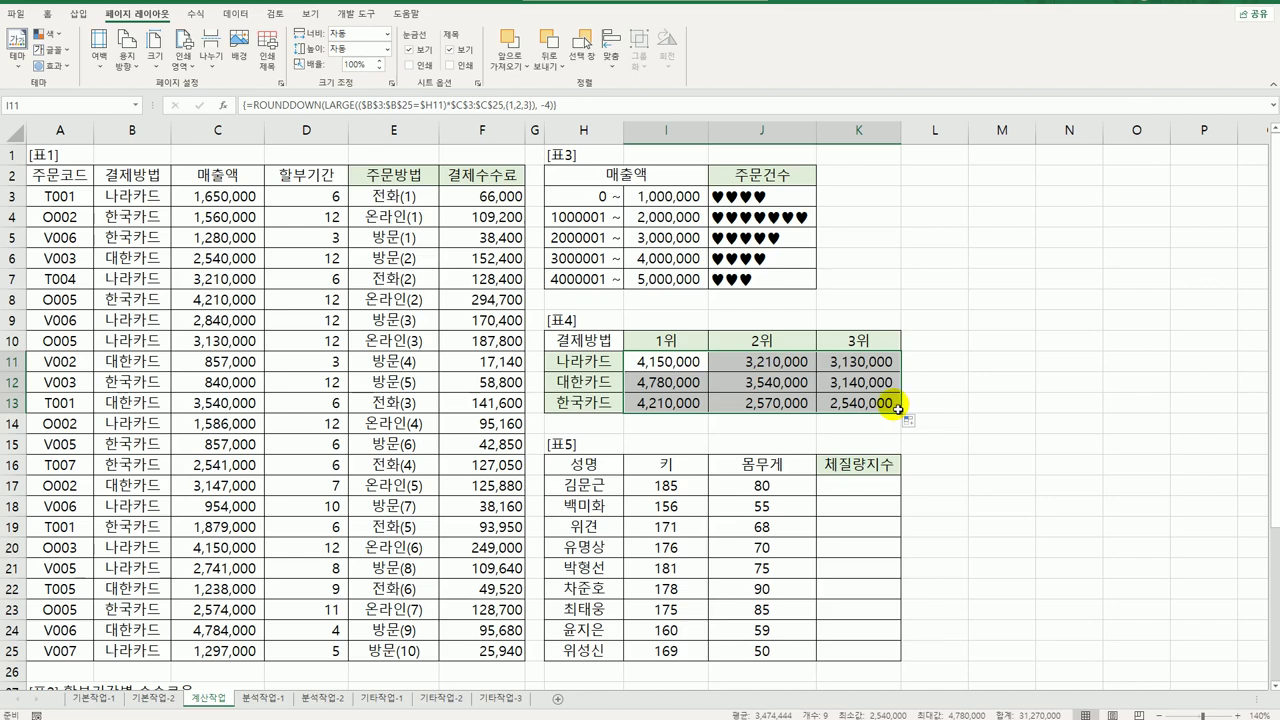
- Select K17 in the 체질량지수 column of [표5], open the Visual Basic editor and insert a new module
click(848, 486)
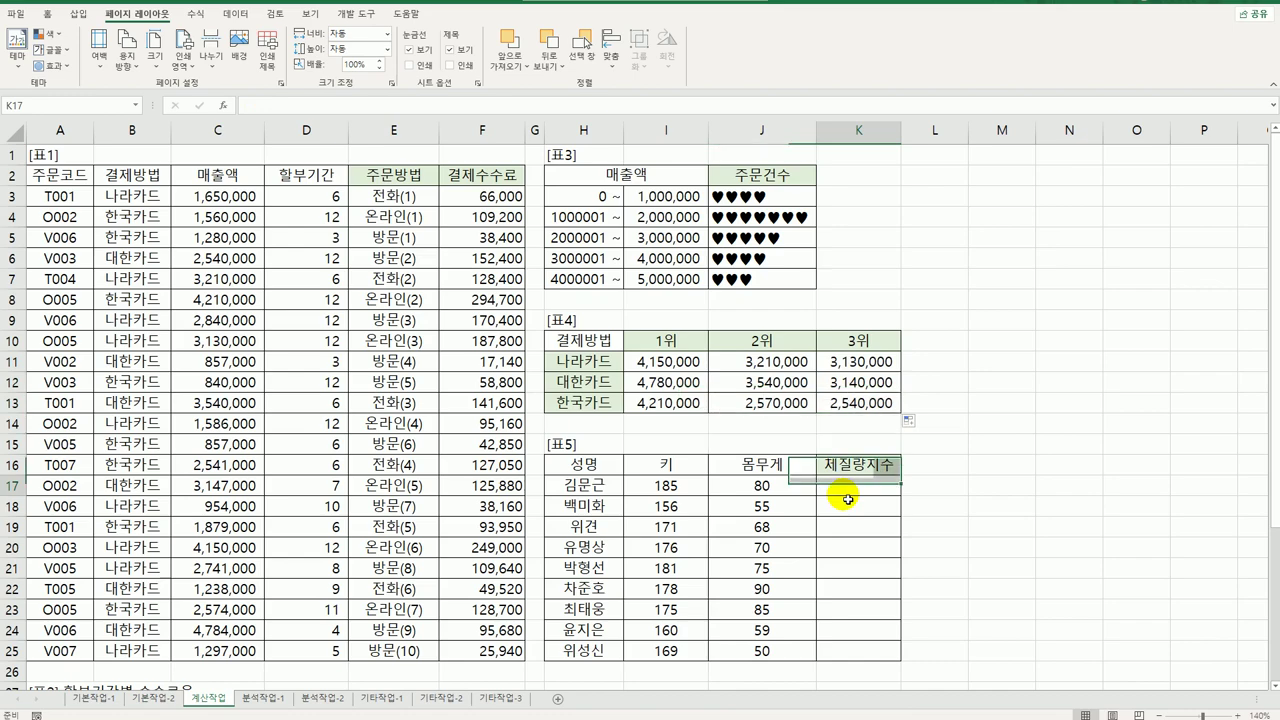
click(350, 14)
click(13, 72)
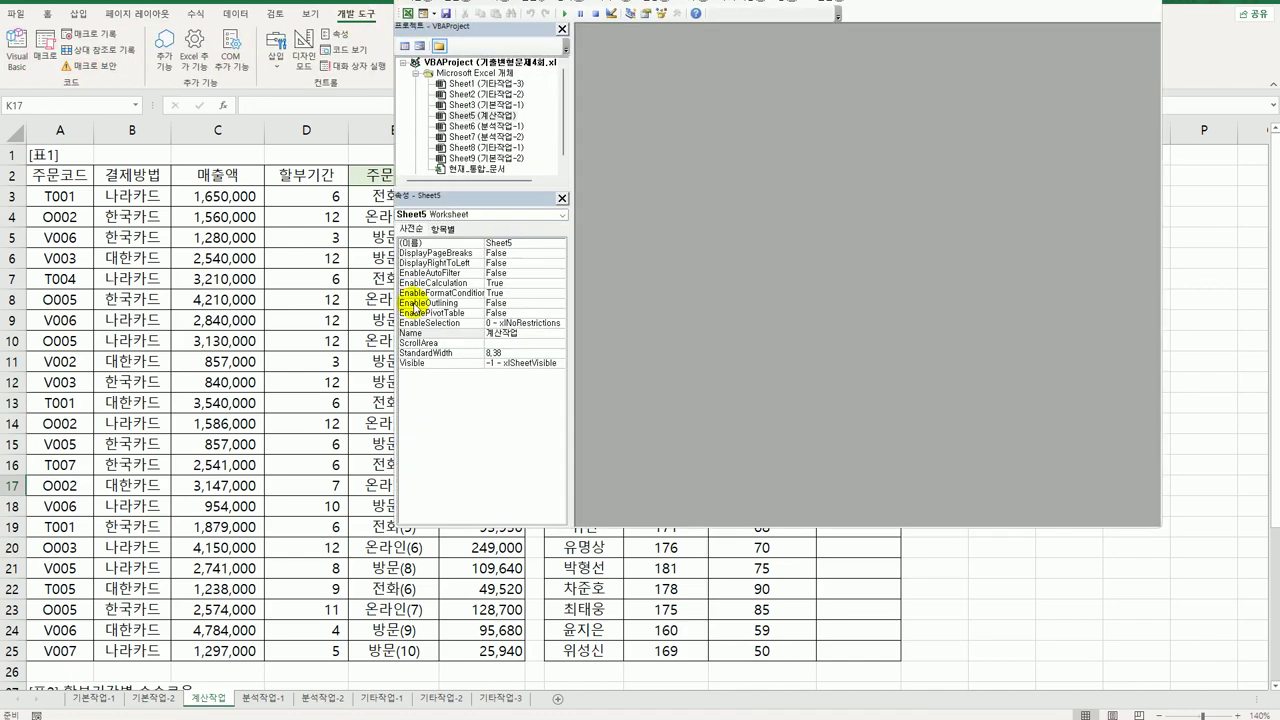
click(535, 3)
click(549, 41)
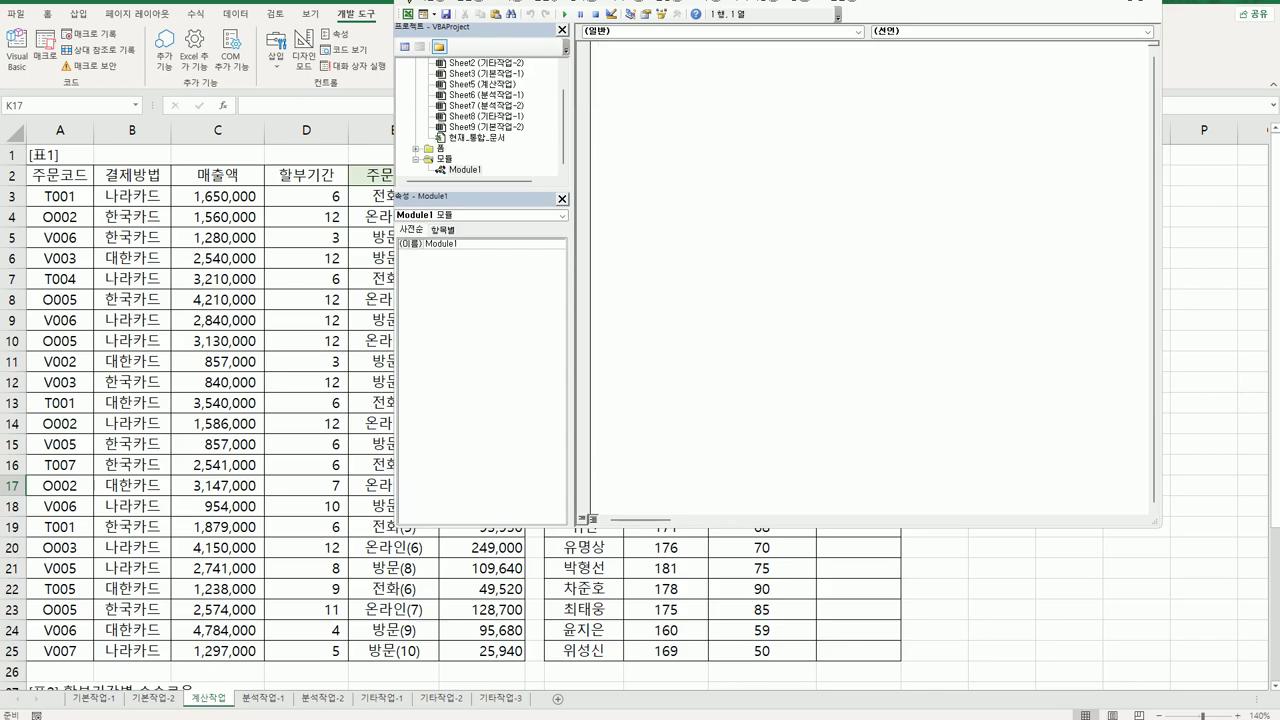
- Declare a public function named fn지수 in the module, with 키 as its first parameter
text(p)
text(c functo)
key(BackSpace)
key(BackSpace)
text(to)
key(BackSpace)
text(ion fn)
text(지수(키, )
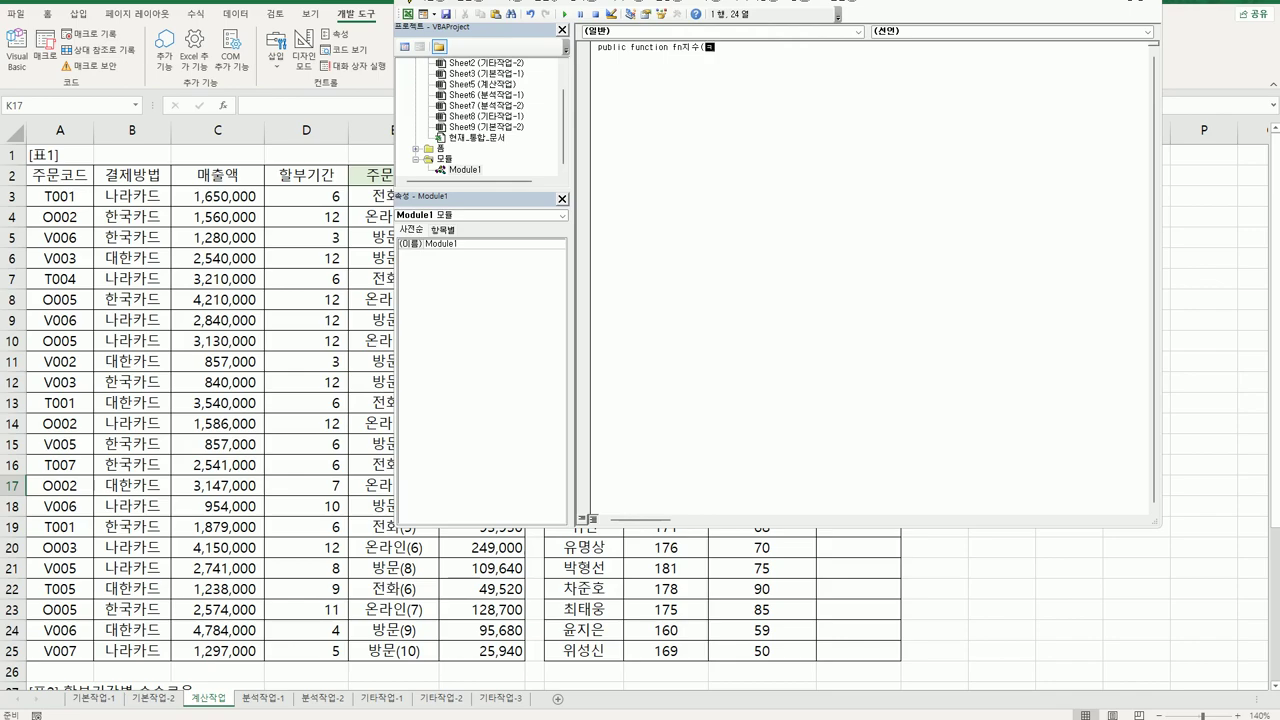
- Complete the public function fn지수 with parameters 키 and 몸무게, returning (몸무게 / 키) ^ 2, and go back to the worksheet
text(몸무게))
key(Return)
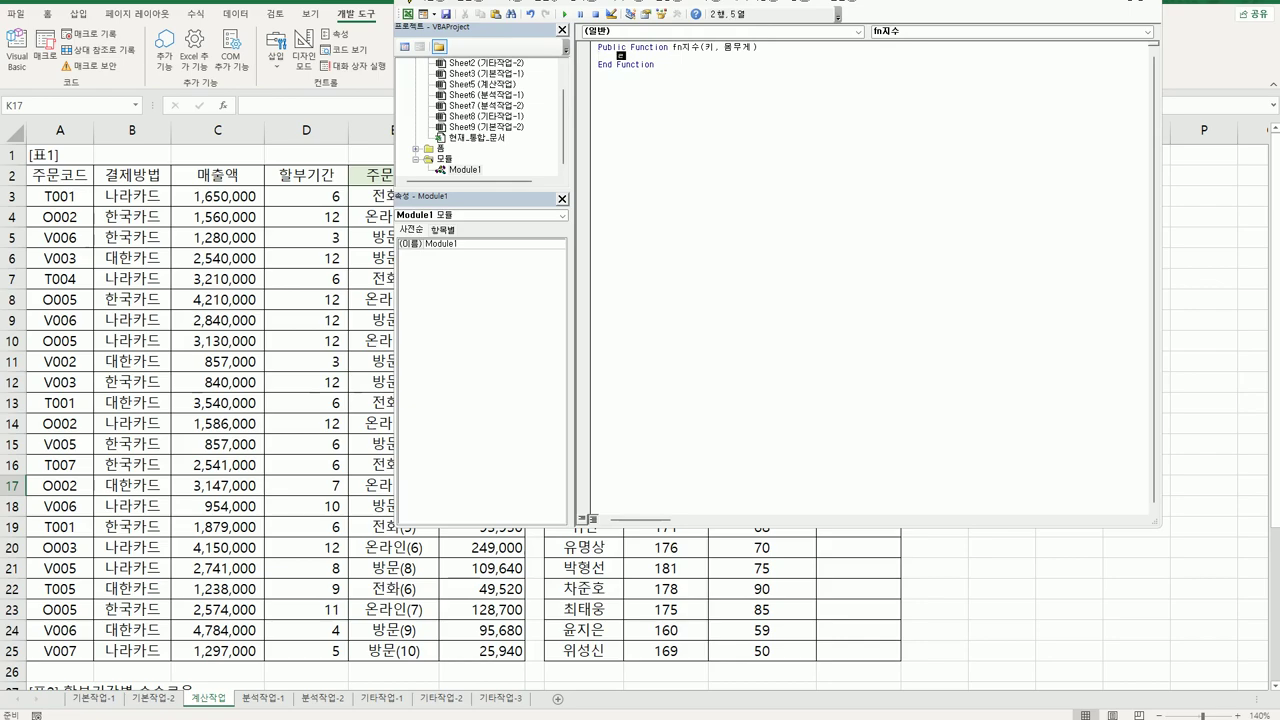
text(fn지수 = (몸무게 / 키) ^ 2)
key(Down)
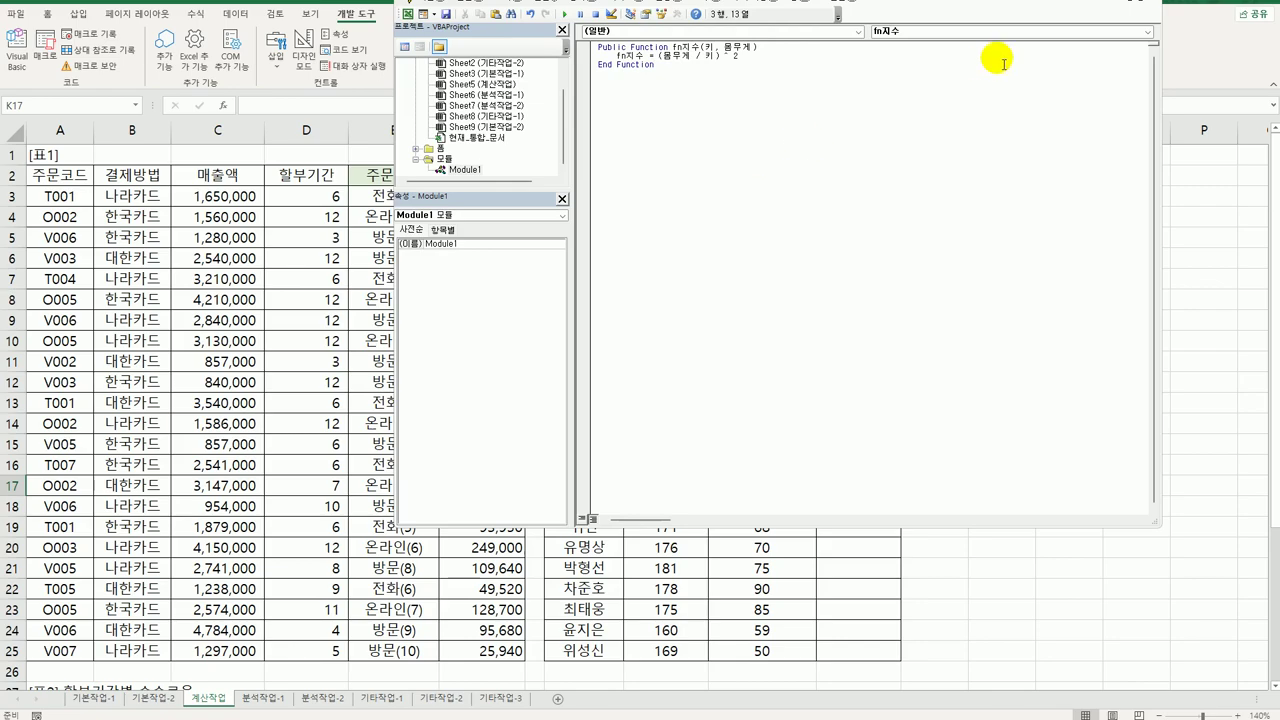
key(alt+q)
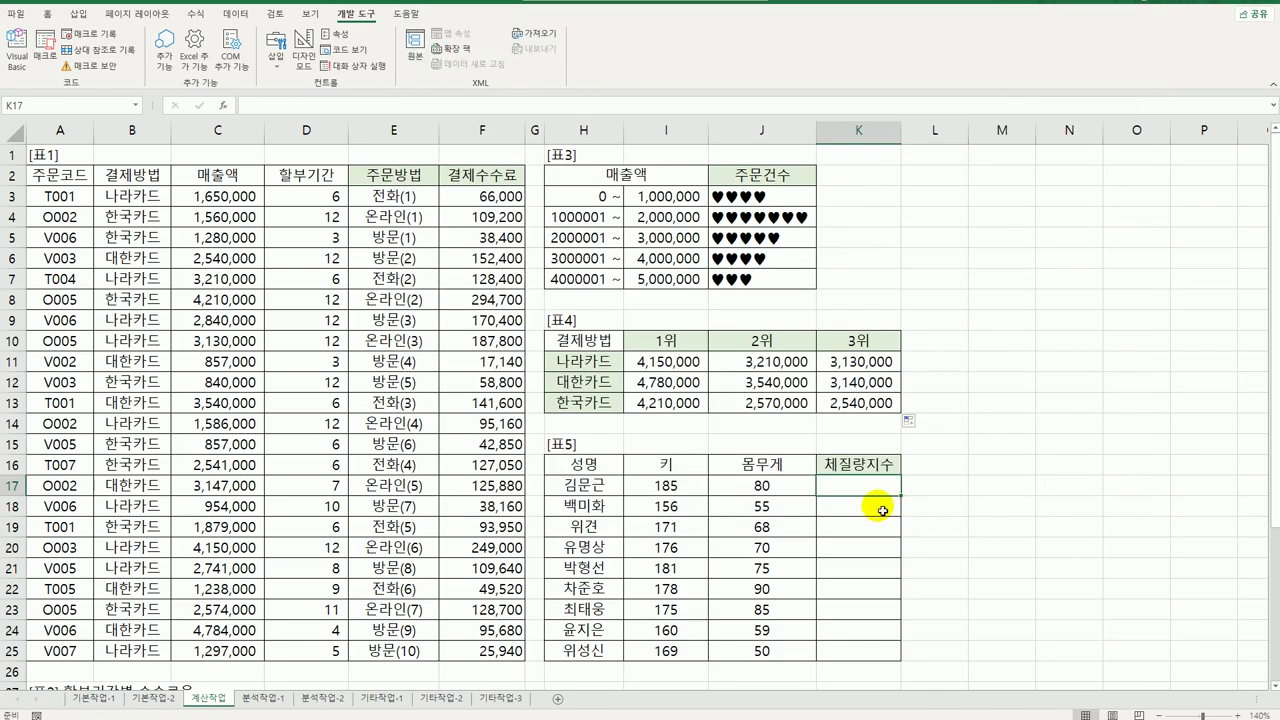
- Insert the user-defined function fn지수 in K17 with I17 as 키 and J17 as 몸무게, and fill it down to K25
click(238, 105)
click(742, 186)
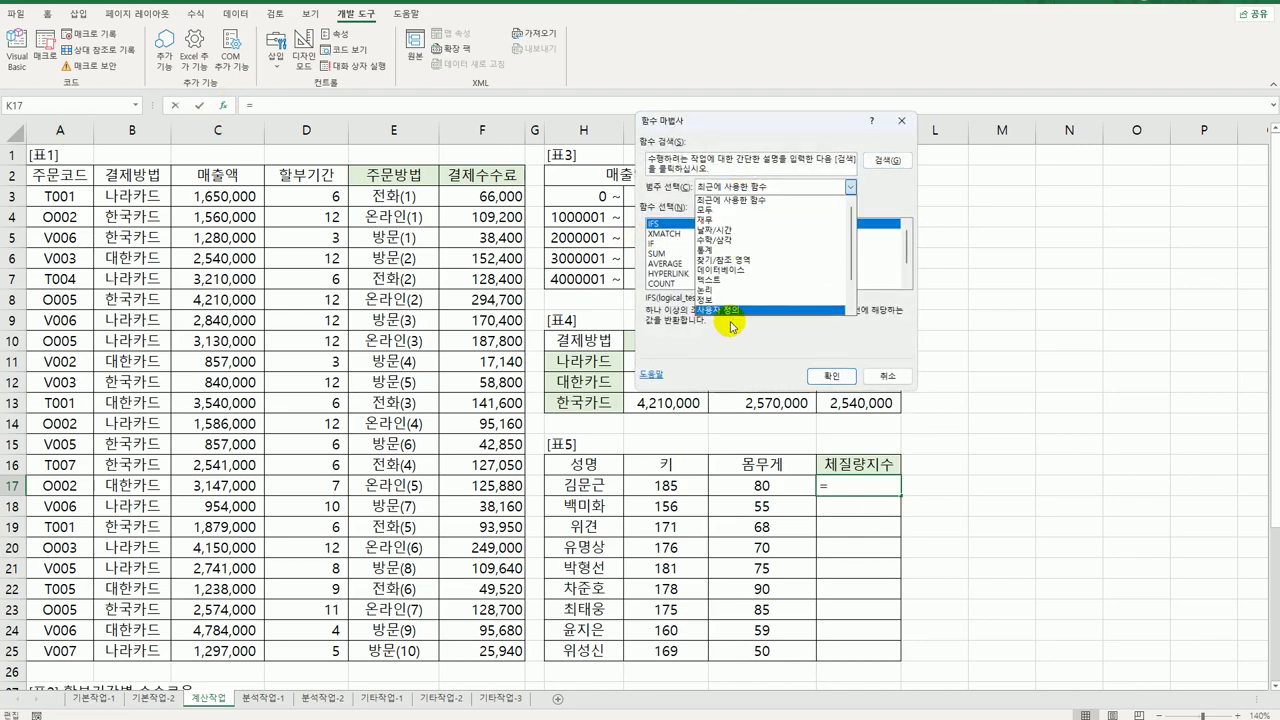
click(730, 318)
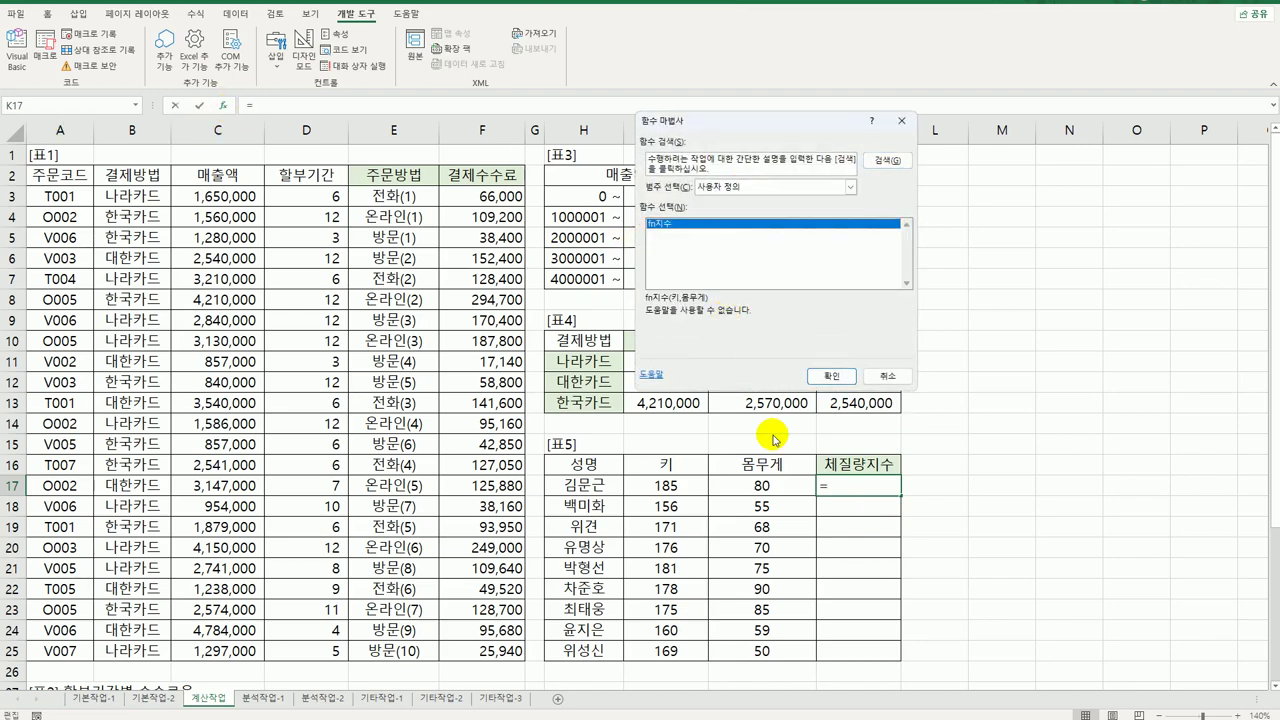
click(831, 376)
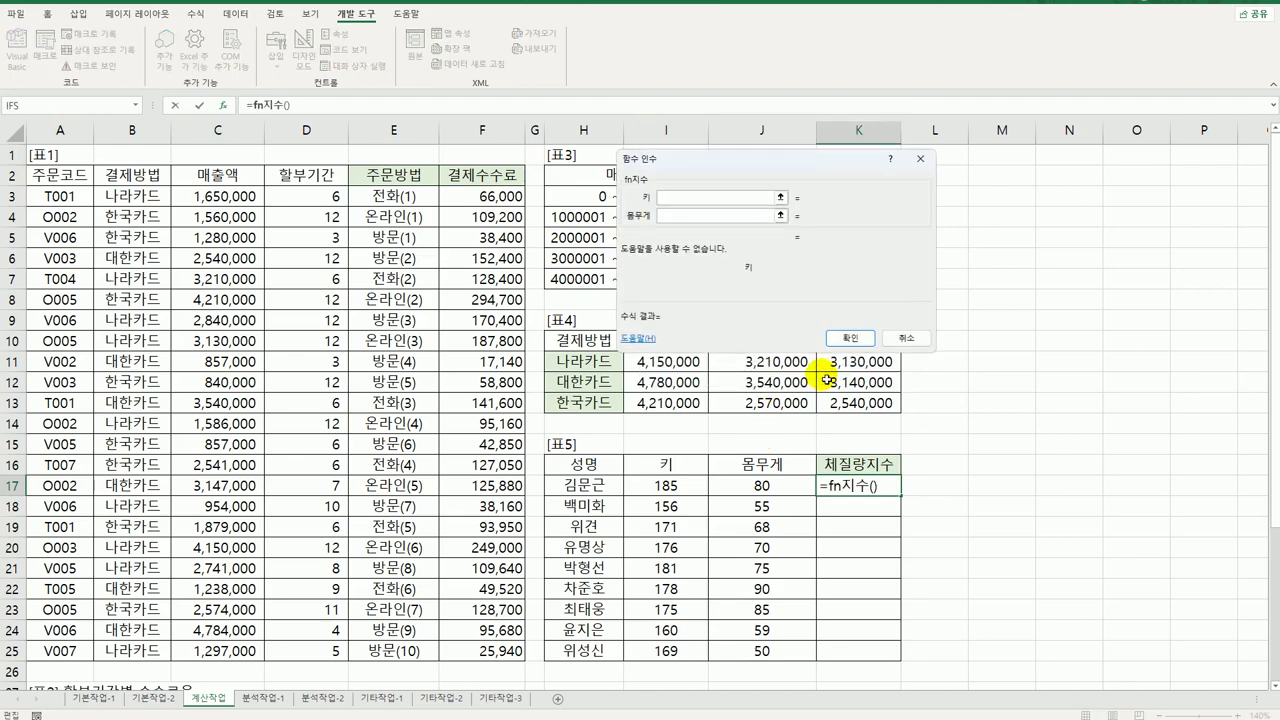
click(665, 487)
click(691, 213)
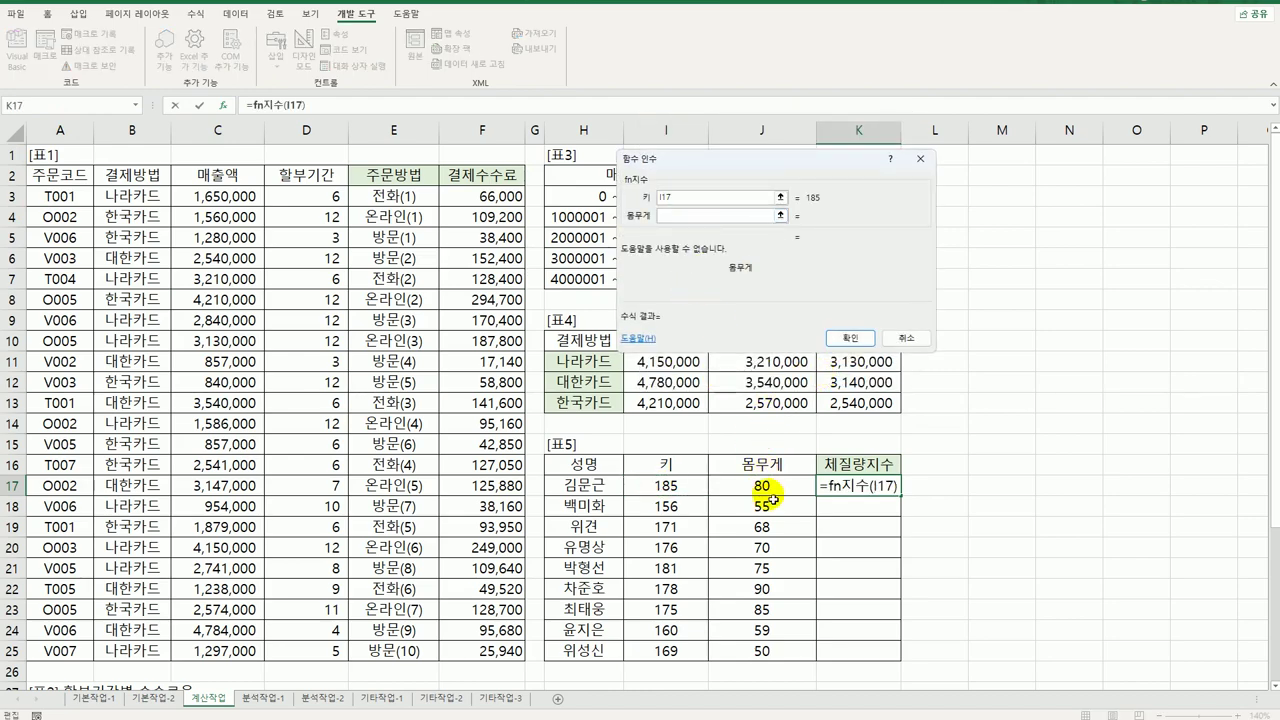
click(771, 485)
click(849, 338)
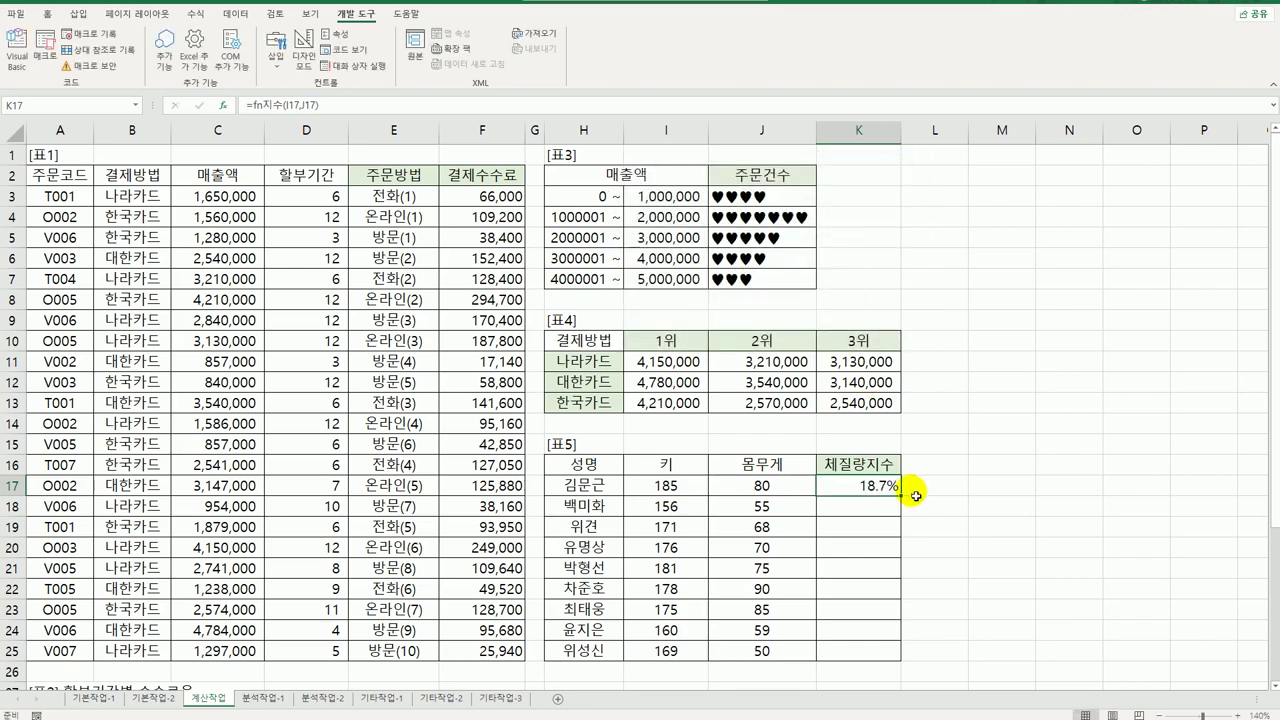
double_click(900, 494)
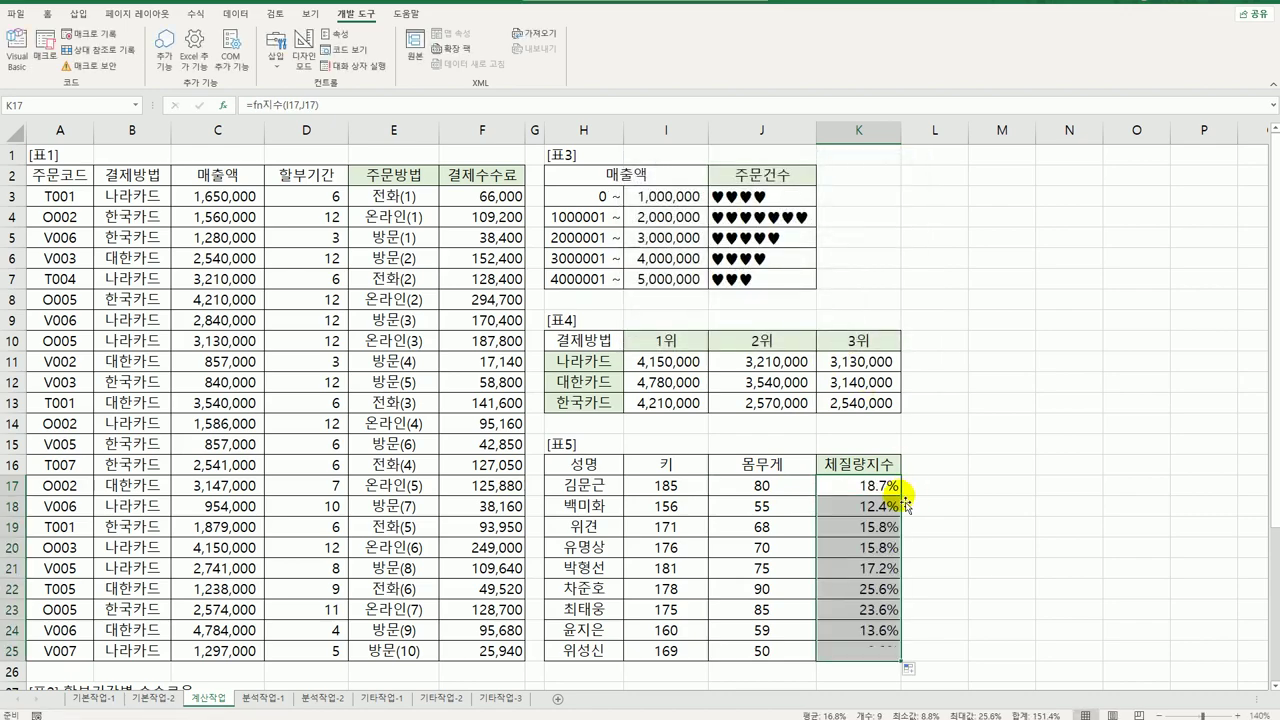
- Review the finished formulas in K25, E3, F3 and I11:K11
click(877, 648)
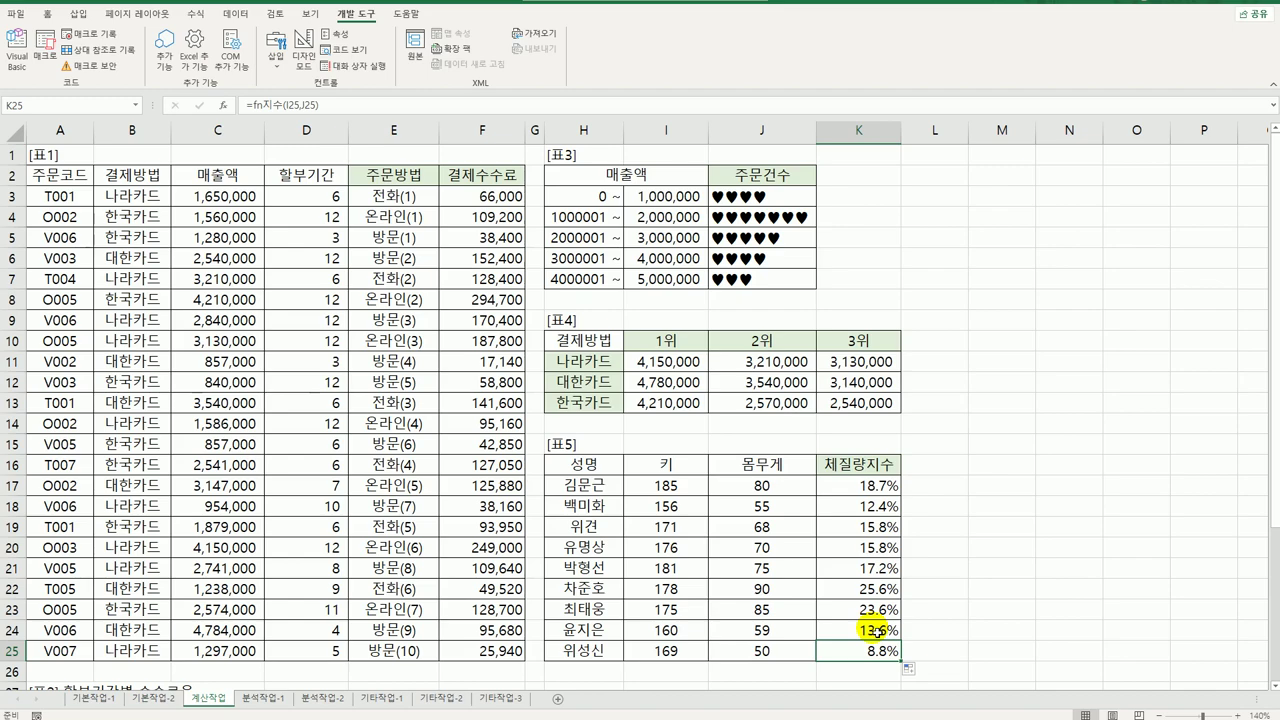
click(425, 206)
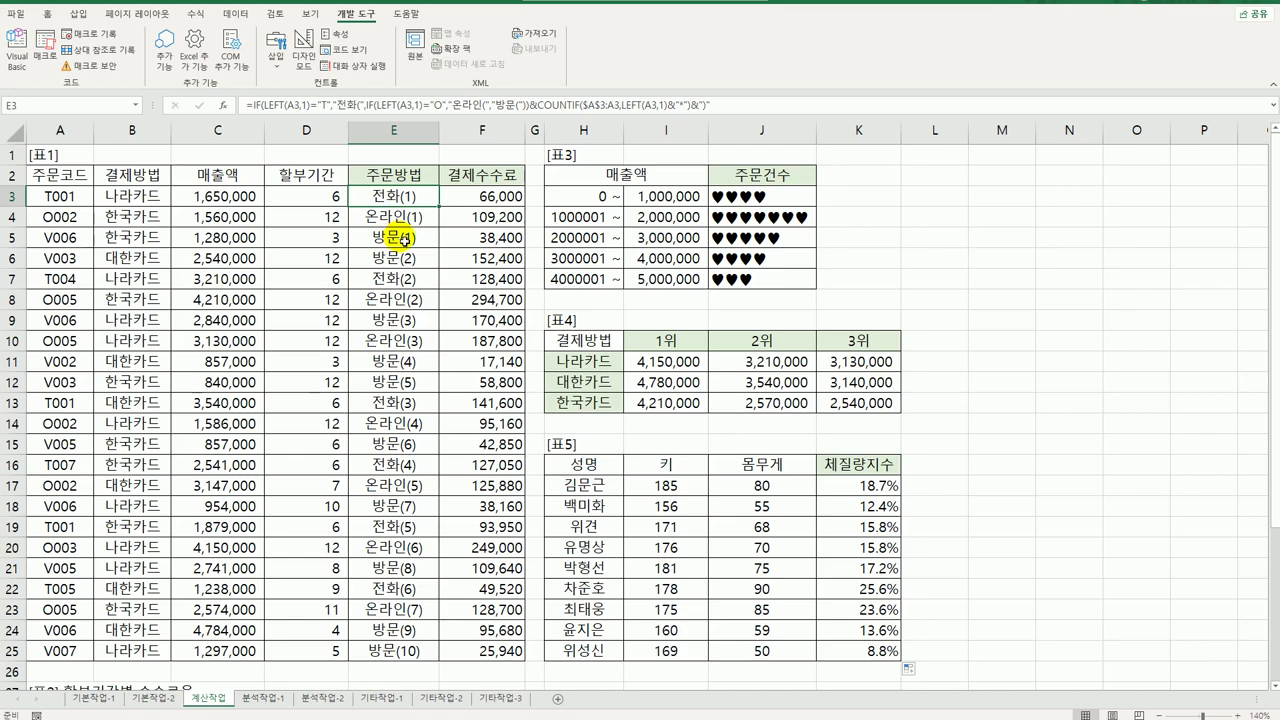
click(495, 198)
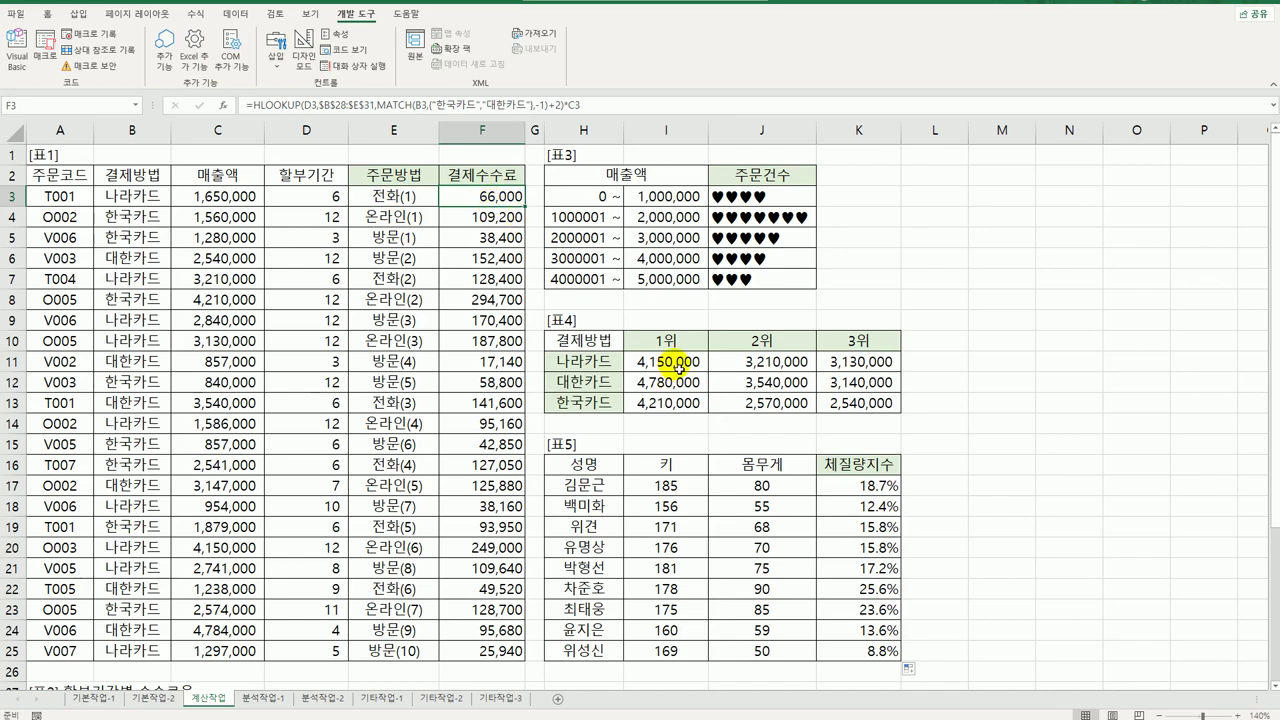
drag(665, 369, 834, 369)
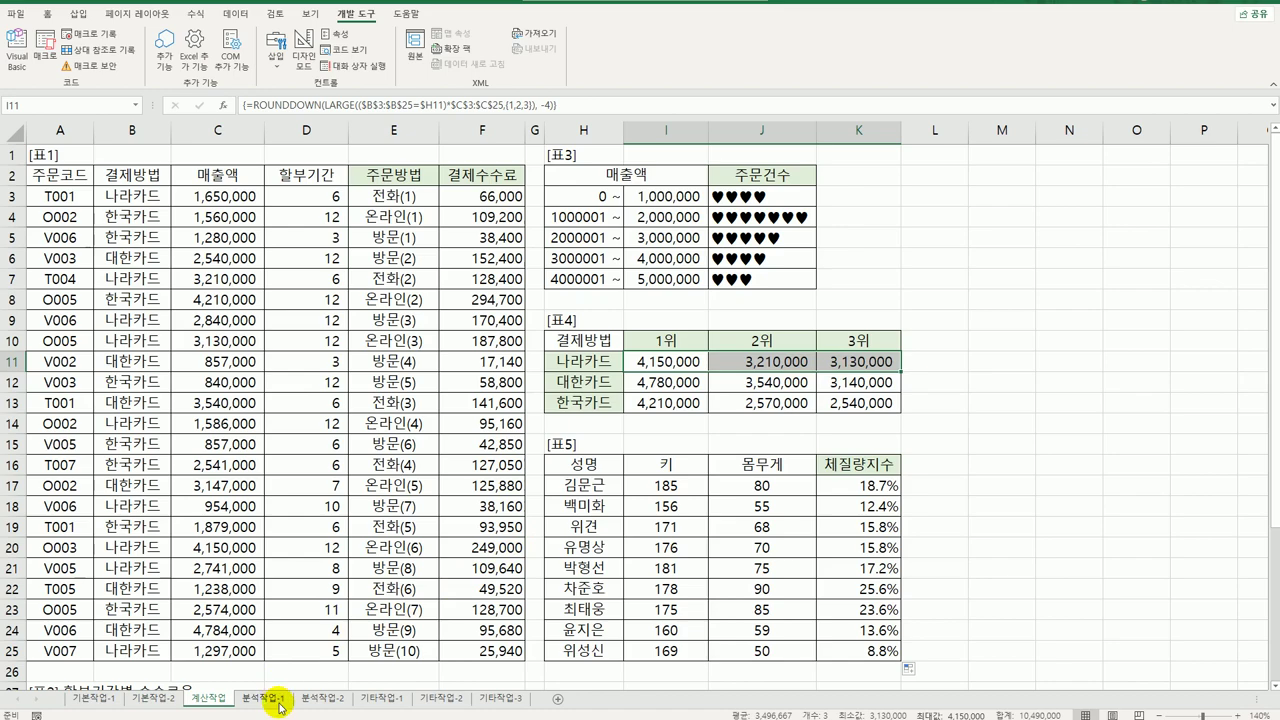
- On sheet 분석작업-1, start a Microsoft Query import at B2 from the MS Access database 핸드폰.accdb
click(262, 698)
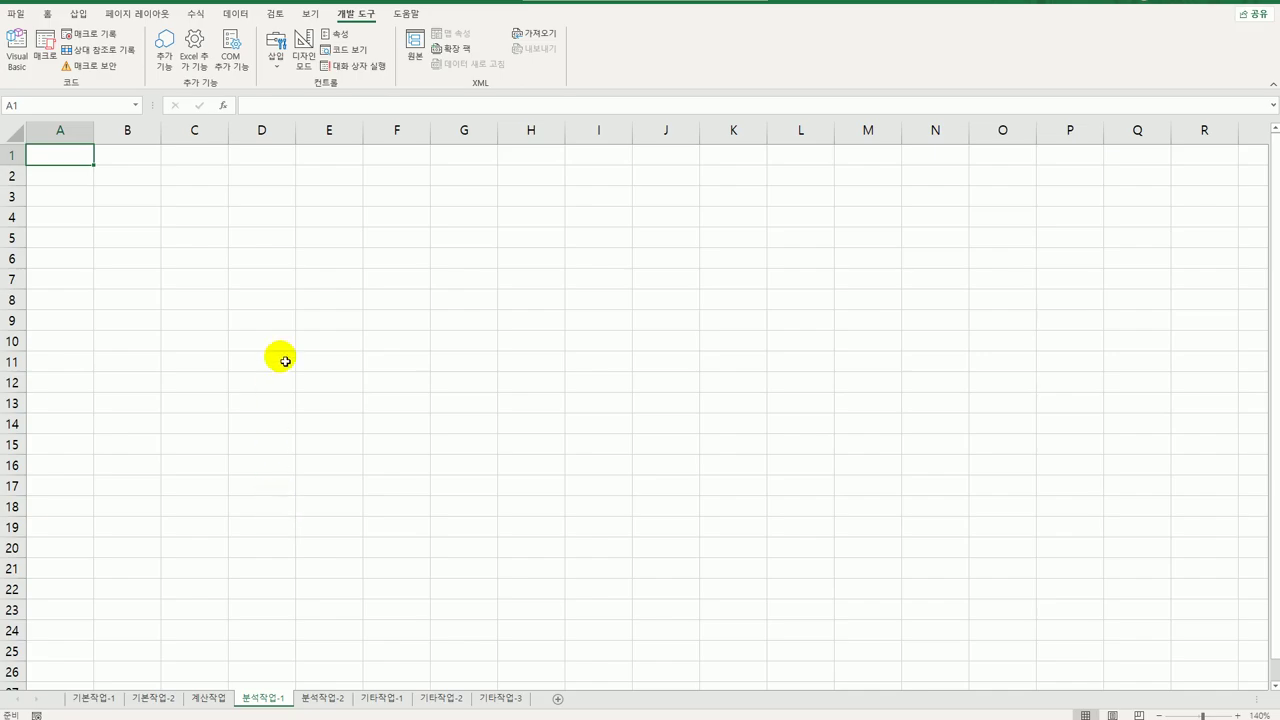
click(143, 184)
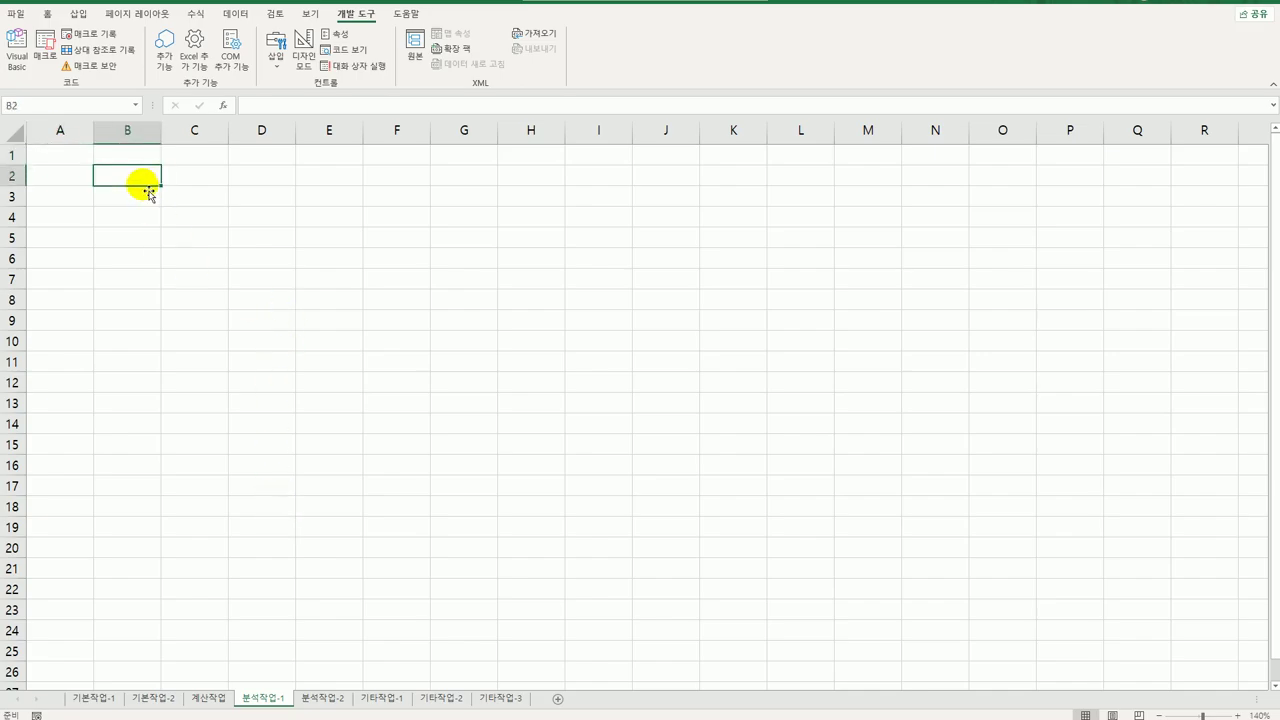
click(236, 14)
click(18, 60)
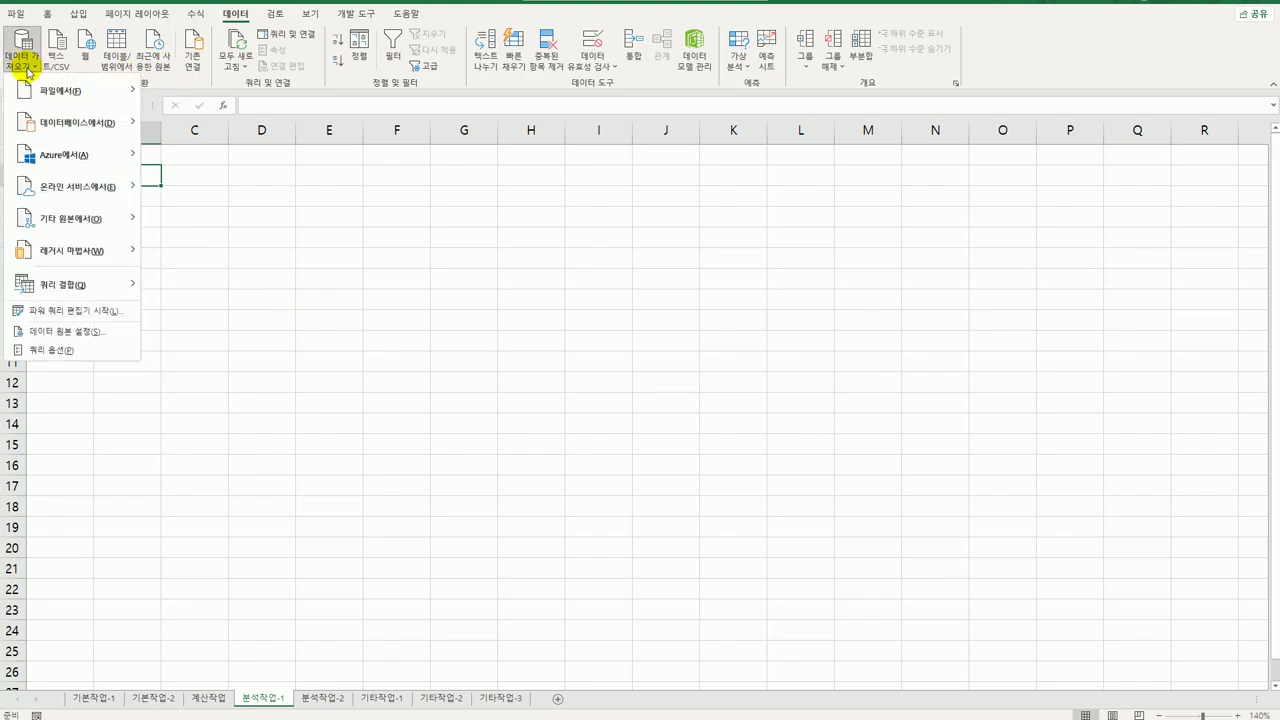
mouse_move(88, 226)
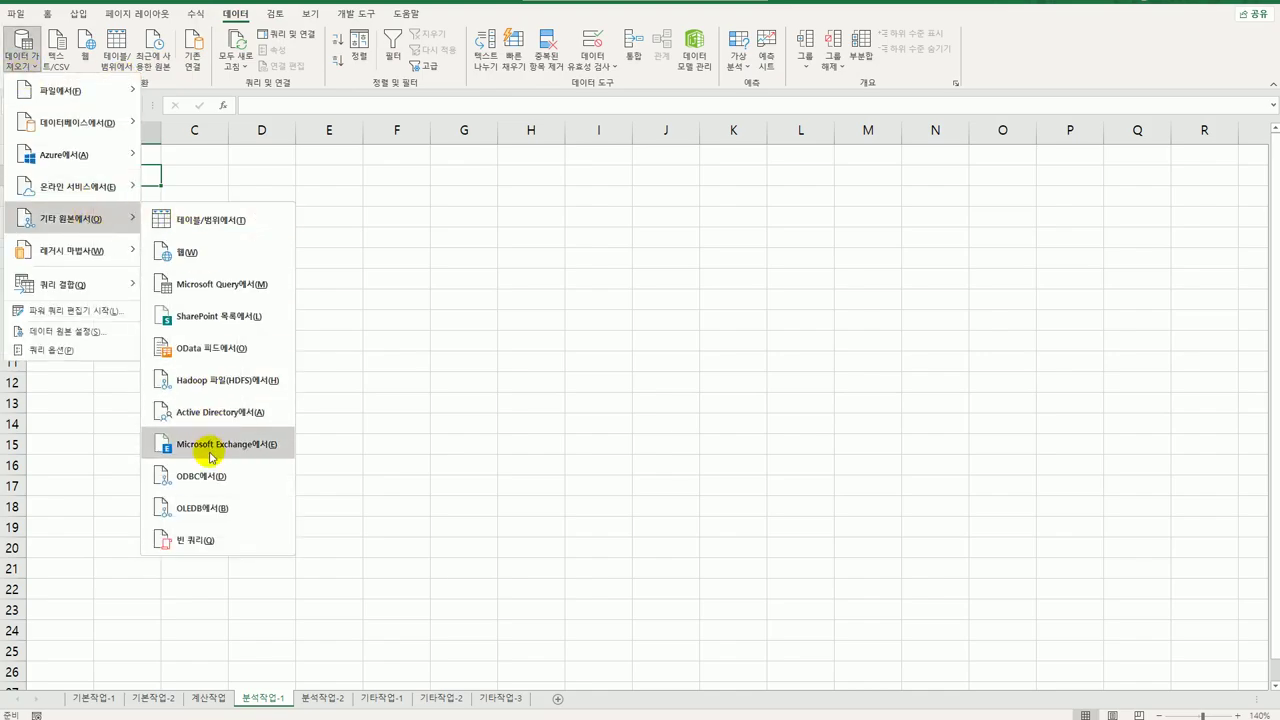
click(258, 288)
click(622, 397)
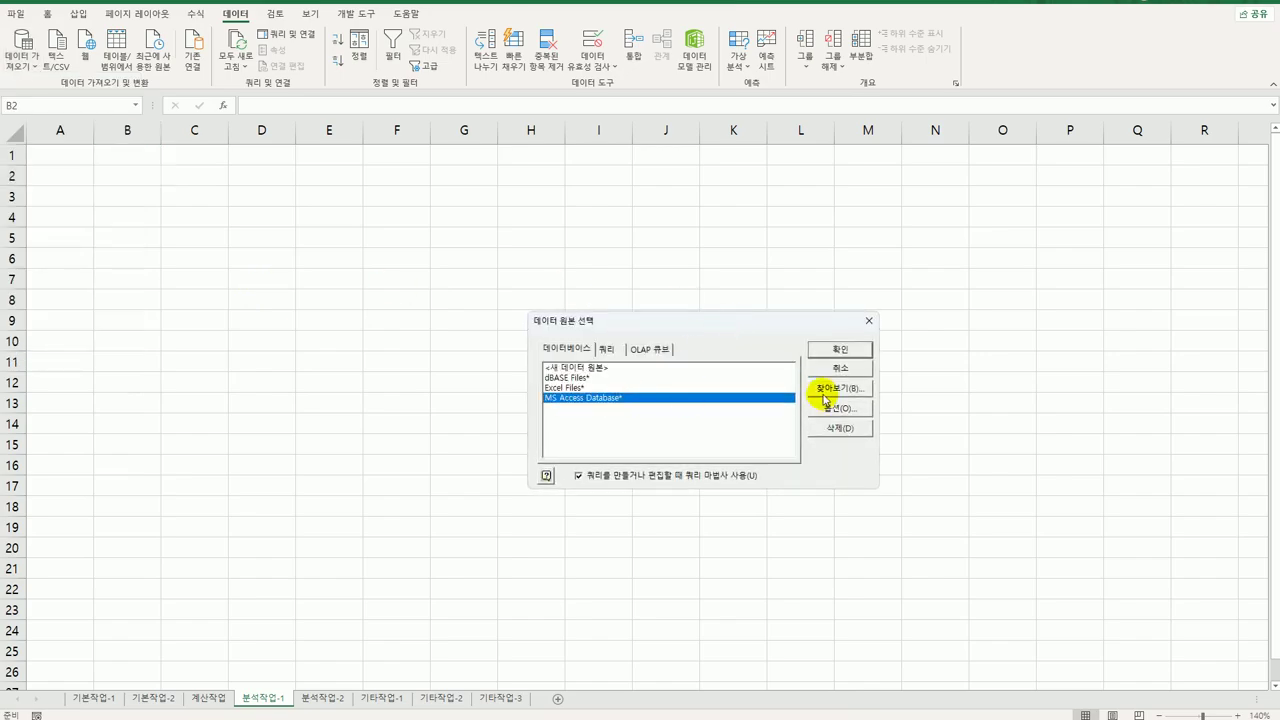
click(839, 350)
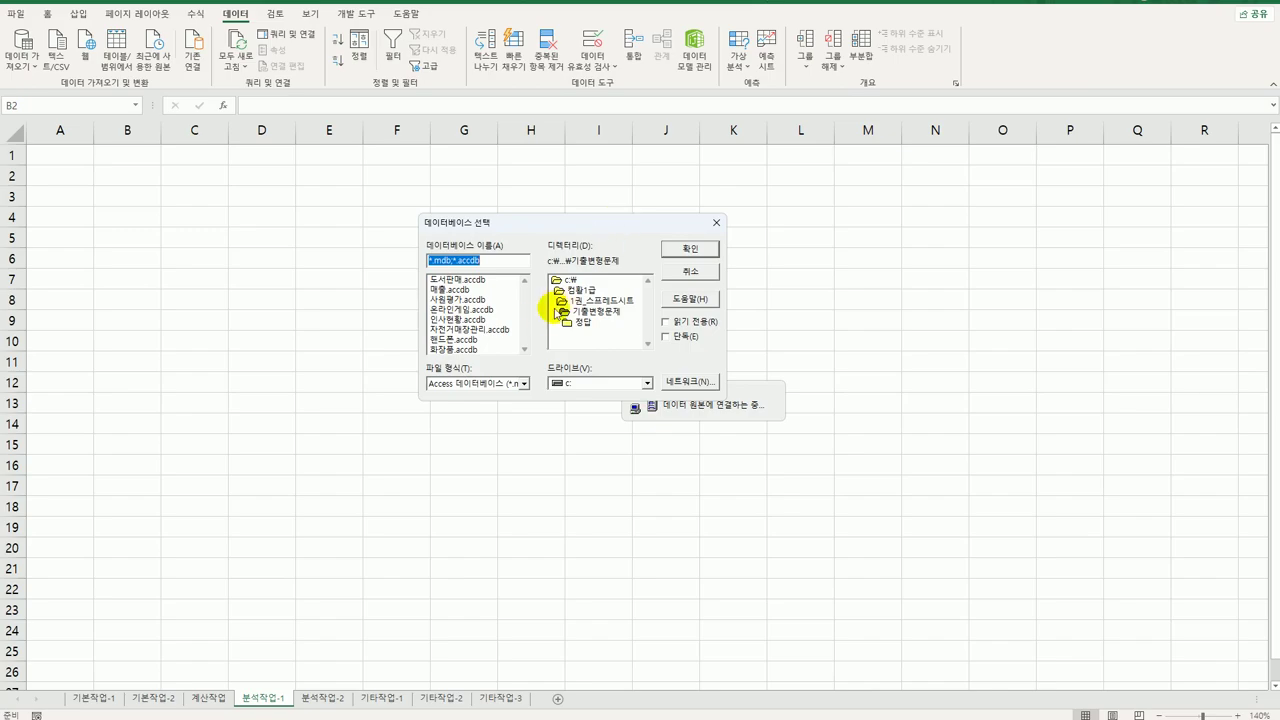
click(479, 342)
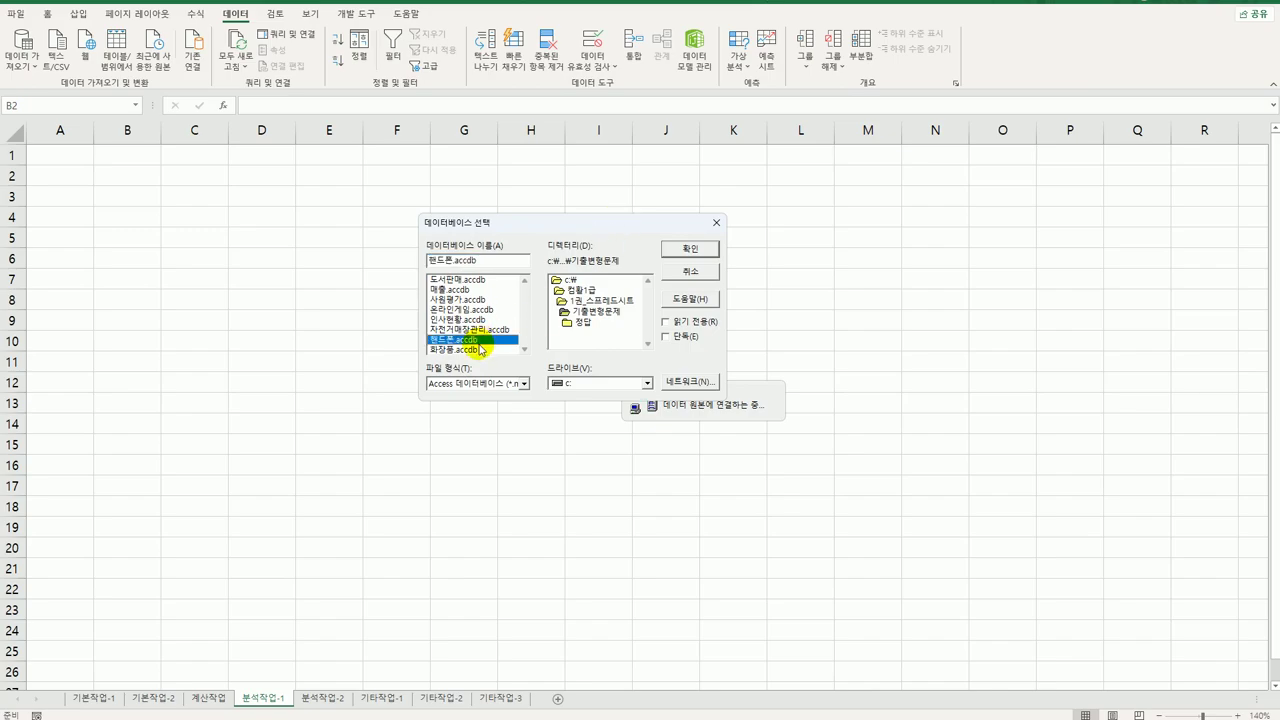
click(678, 249)
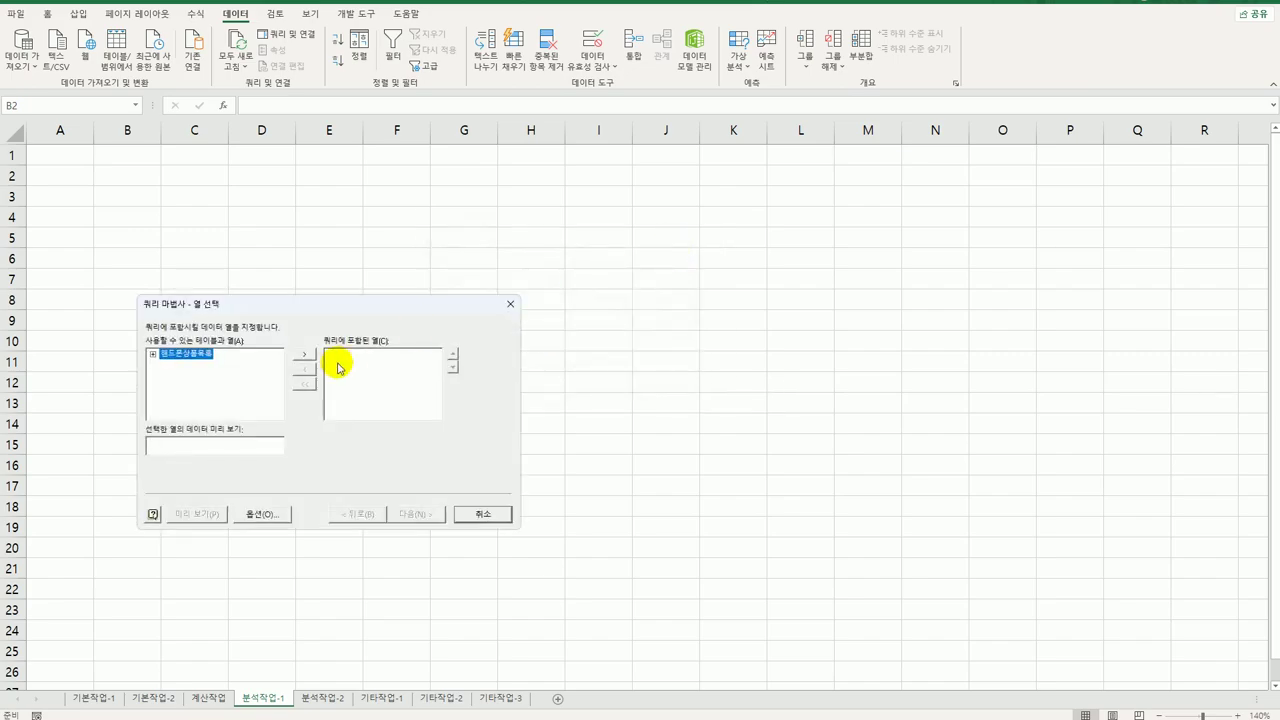
- Include the columns 출시일, 통신사, 단말기가격 and 기타비용 from the 핸드폰상품목록 table in the query
double_click(195, 355)
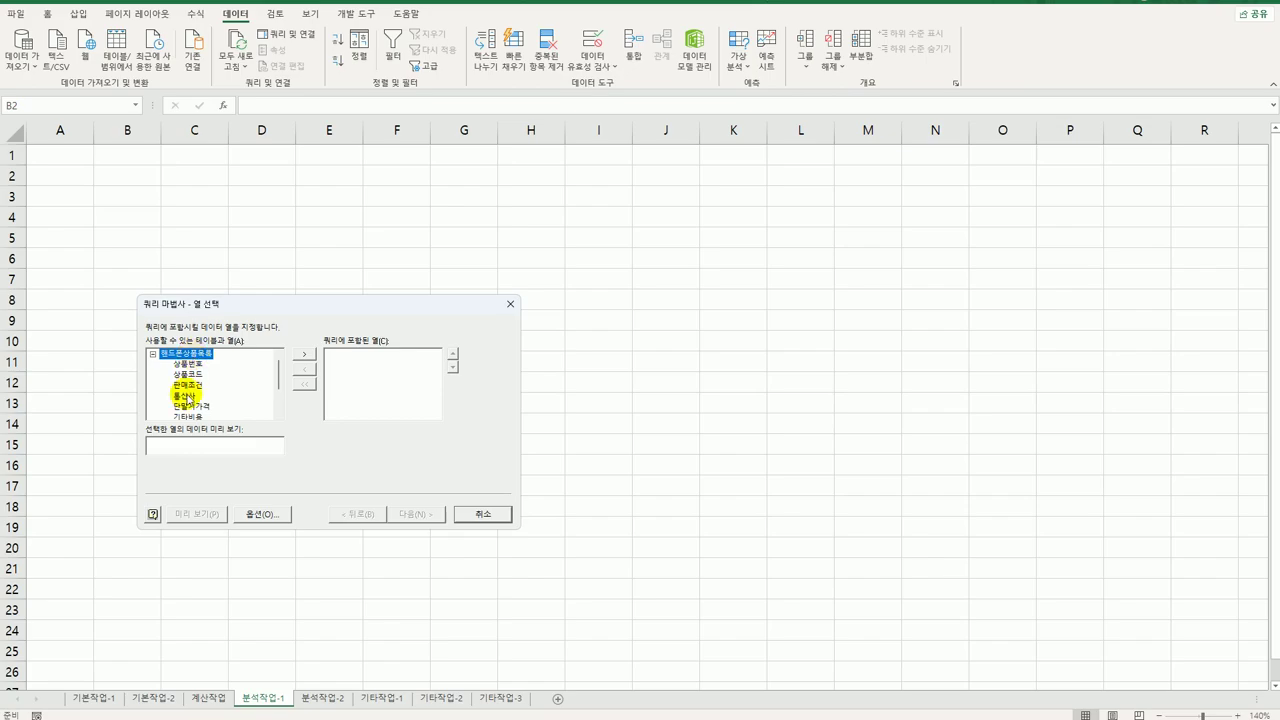
drag(276, 378, 277, 396)
double_click(192, 399)
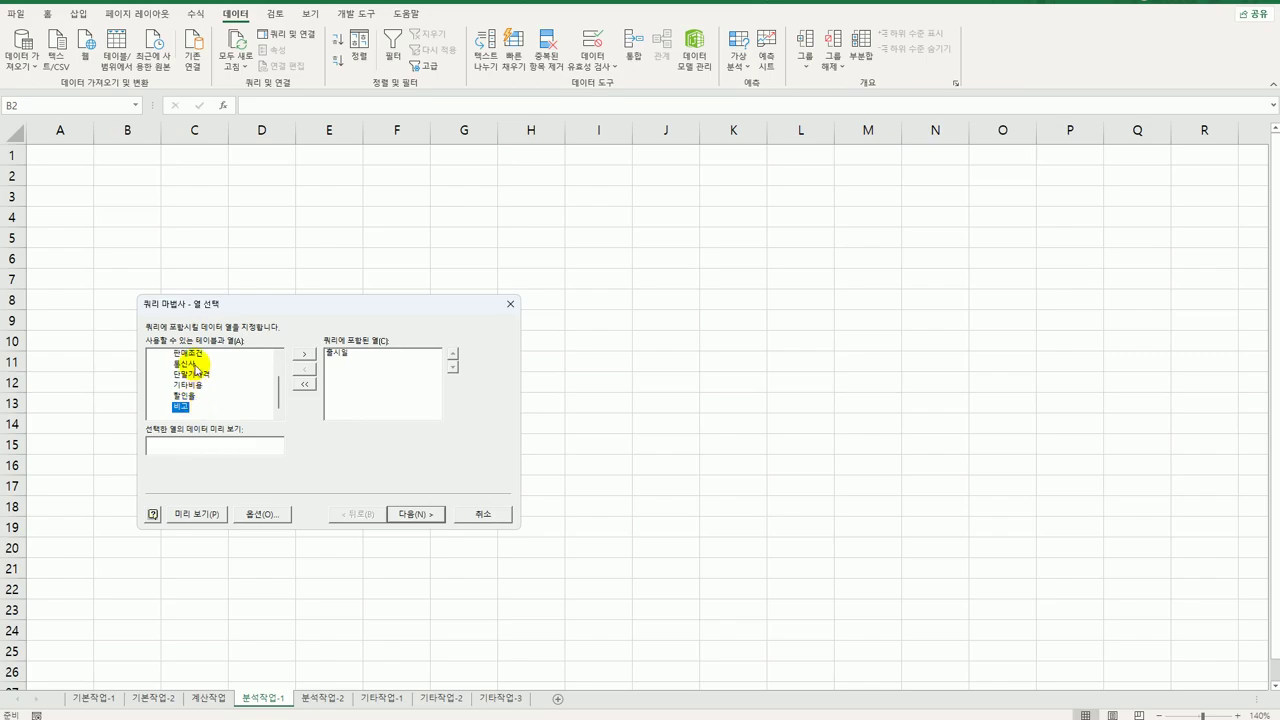
double_click(188, 364)
double_click(193, 374)
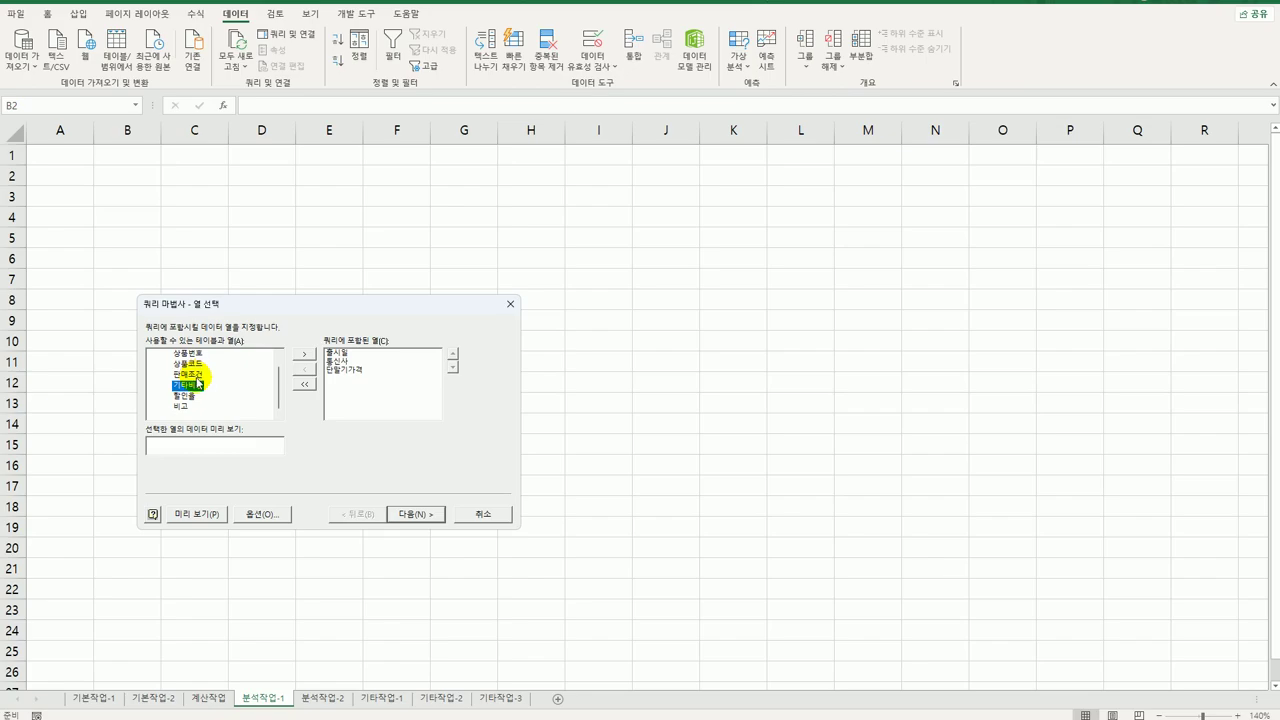
double_click(197, 383)
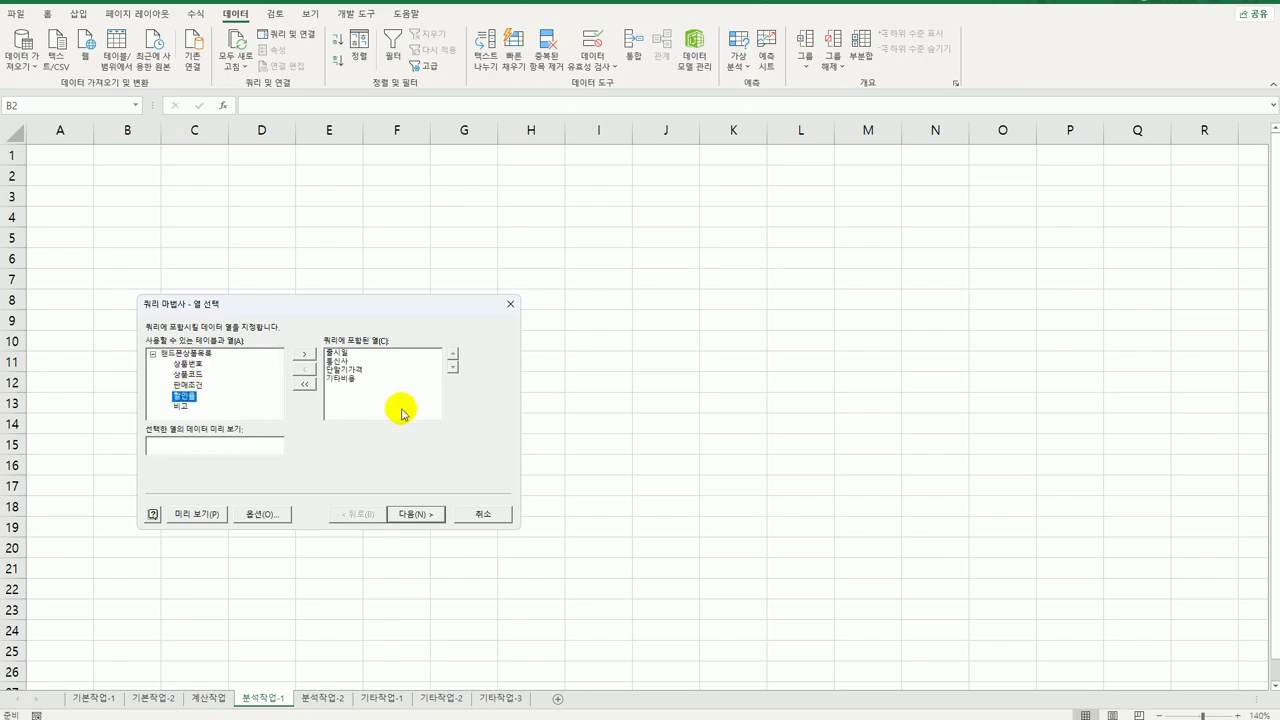
- Finish the query without filtering or sorting and load the data as a PivotTable report at B2 of the existing worksheet
click(441, 515)
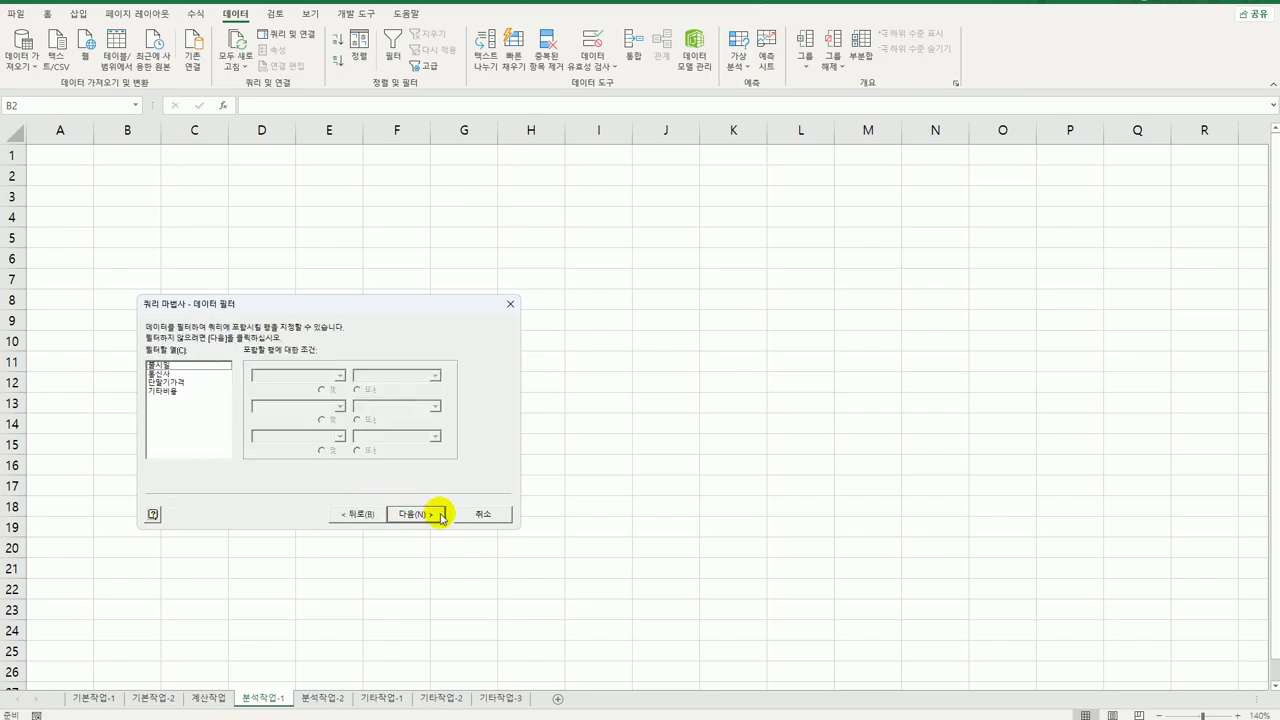
click(439, 519)
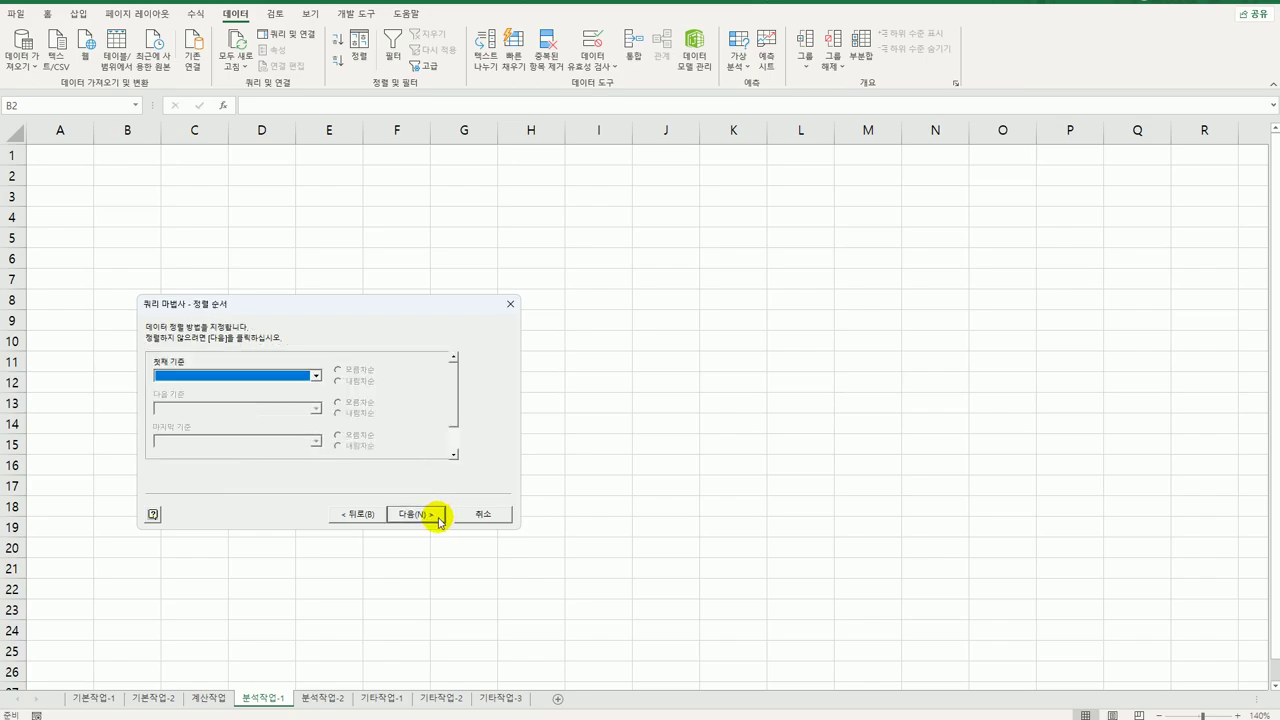
click(439, 519)
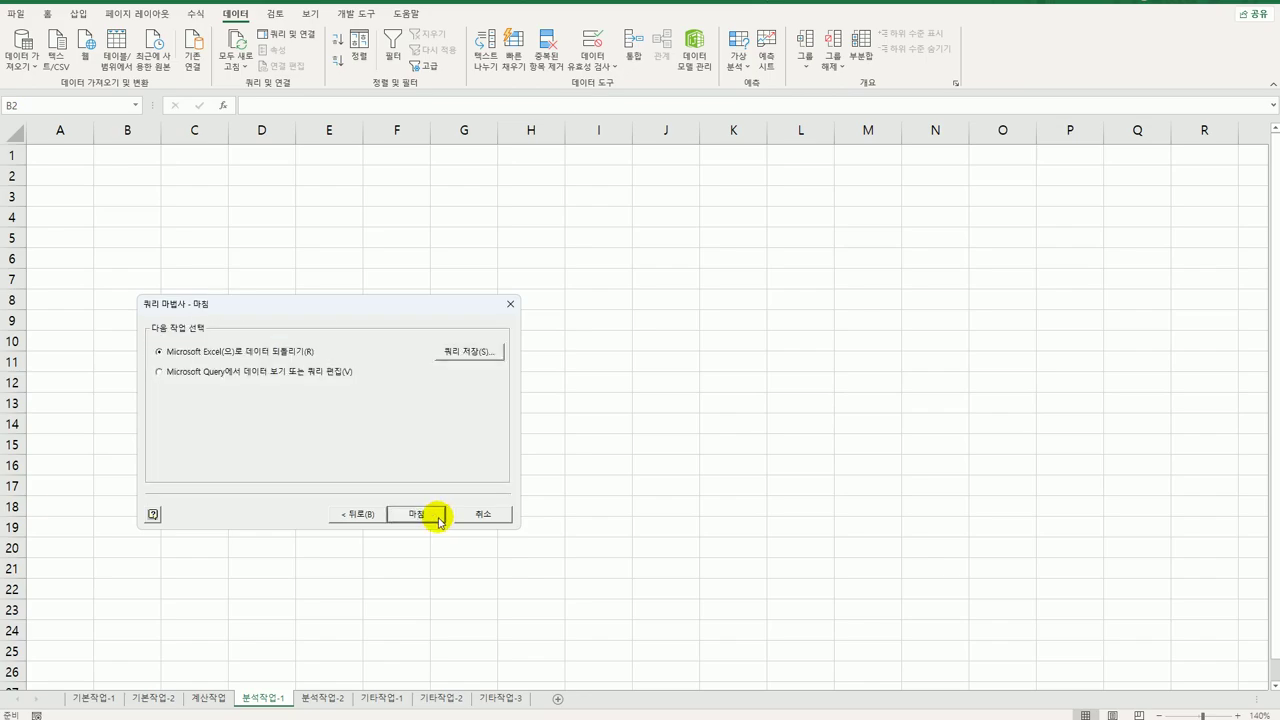
click(437, 516)
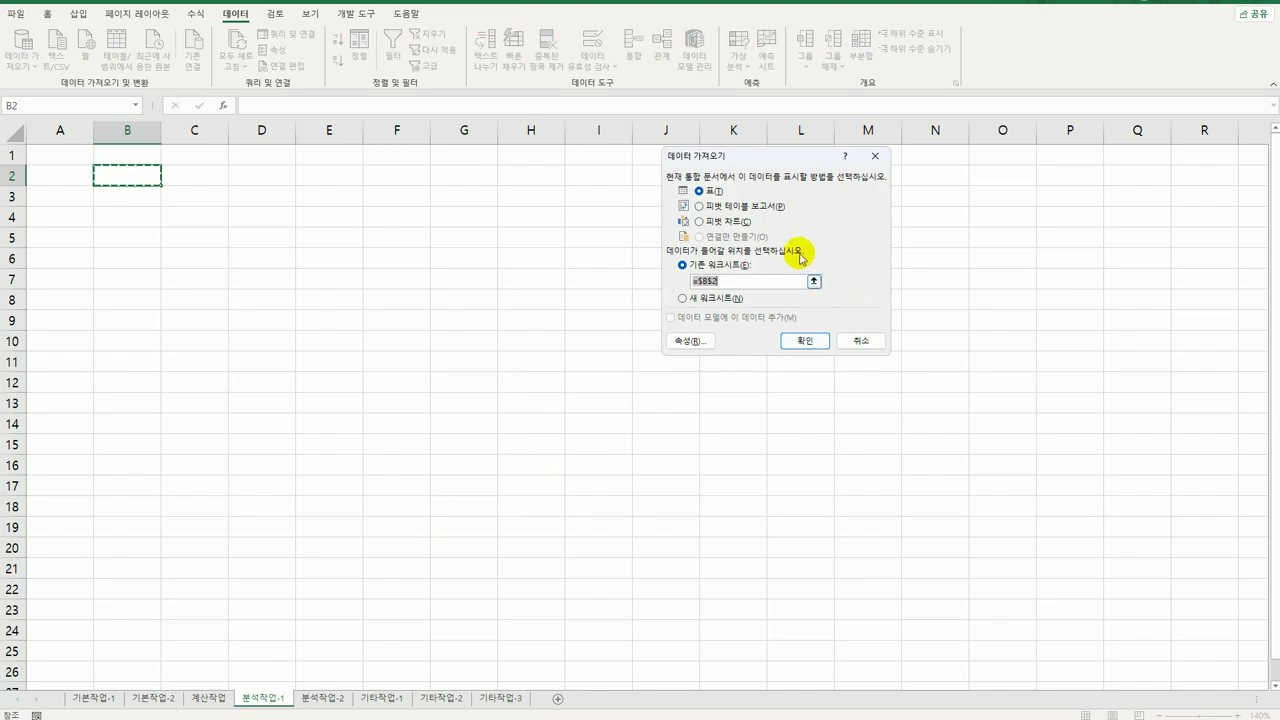
click(765, 213)
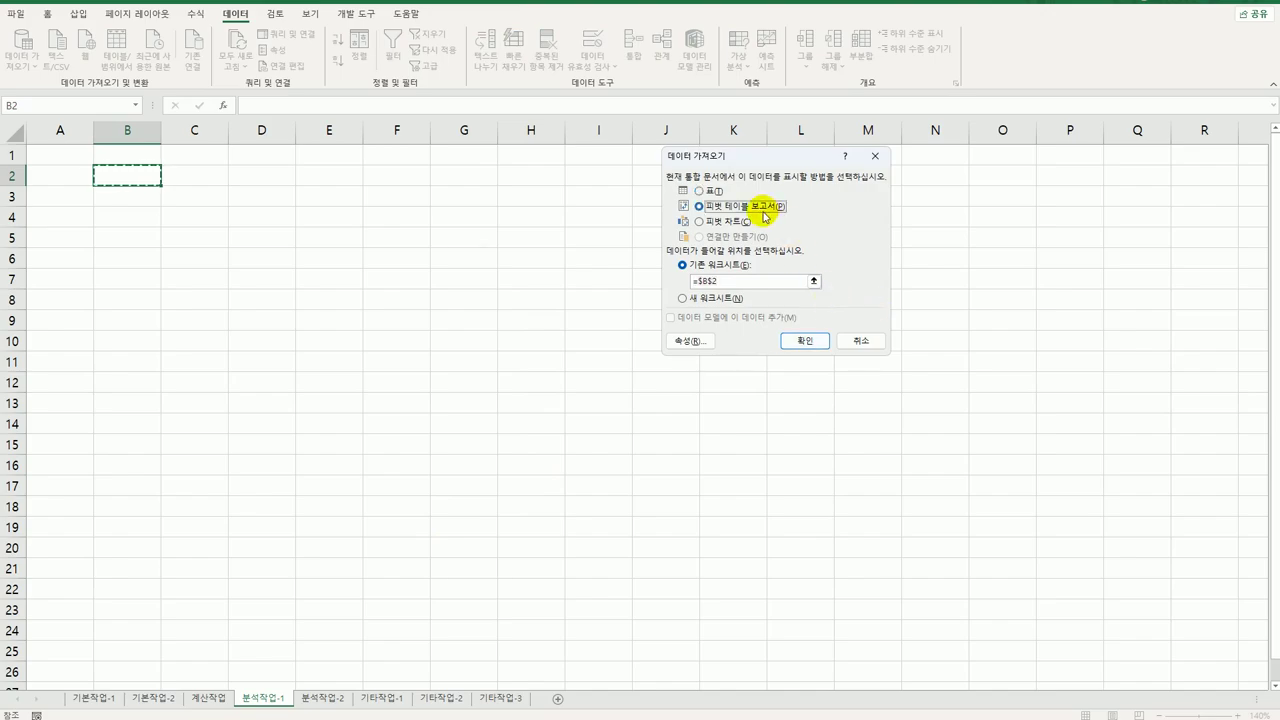
click(802, 342)
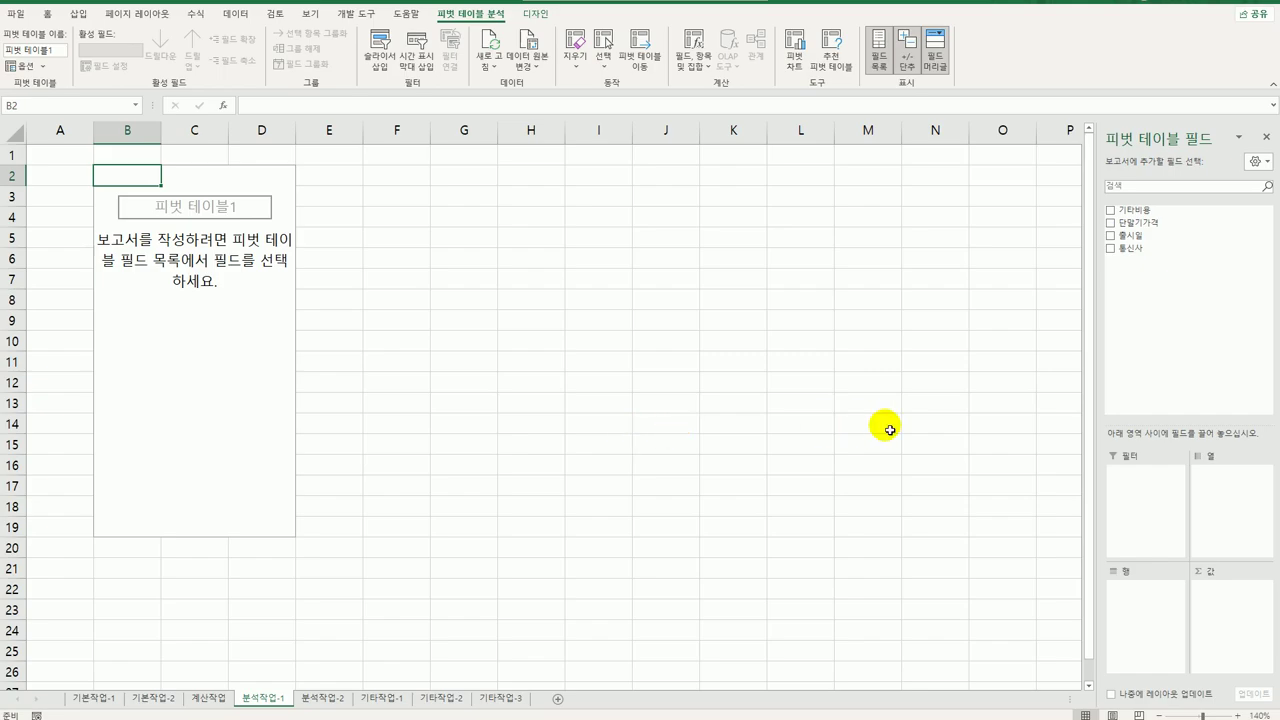
- Place 출시일 and 통신사 in the PivotTable's rows, and 단말기가격 and 기타비용 in its values
drag(1133, 235, 1128, 645)
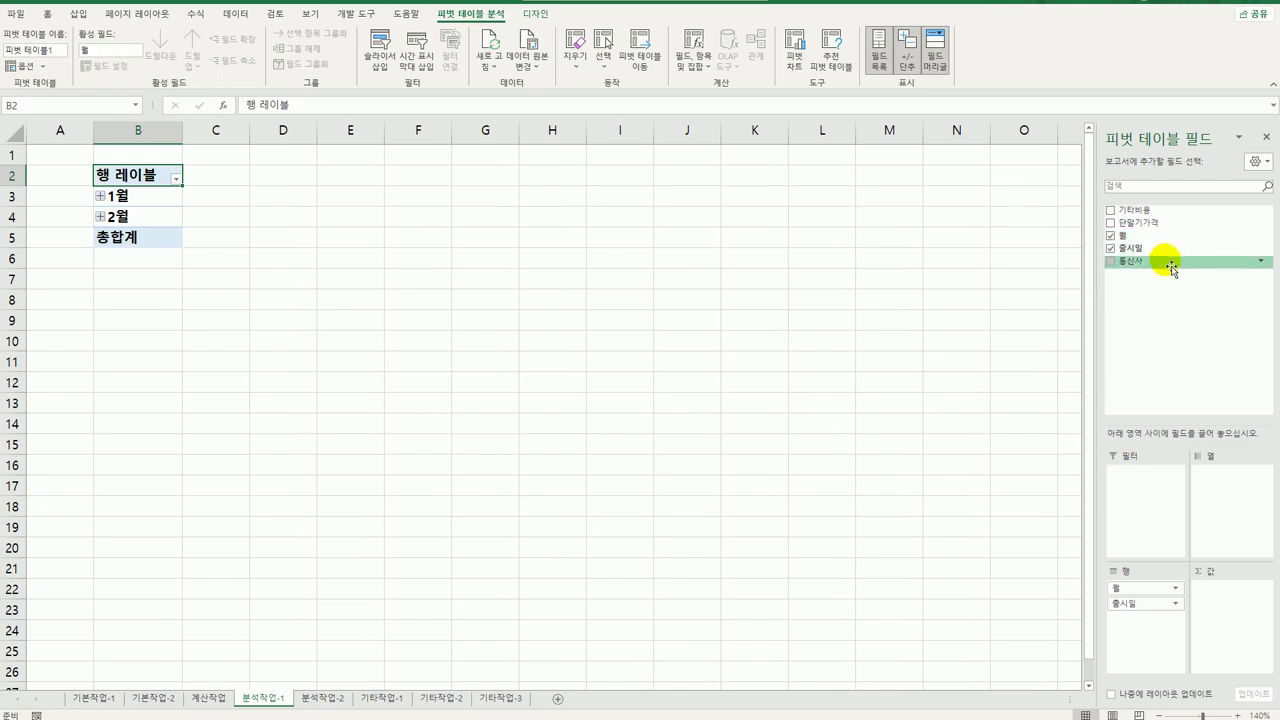
drag(1172, 266, 1137, 641)
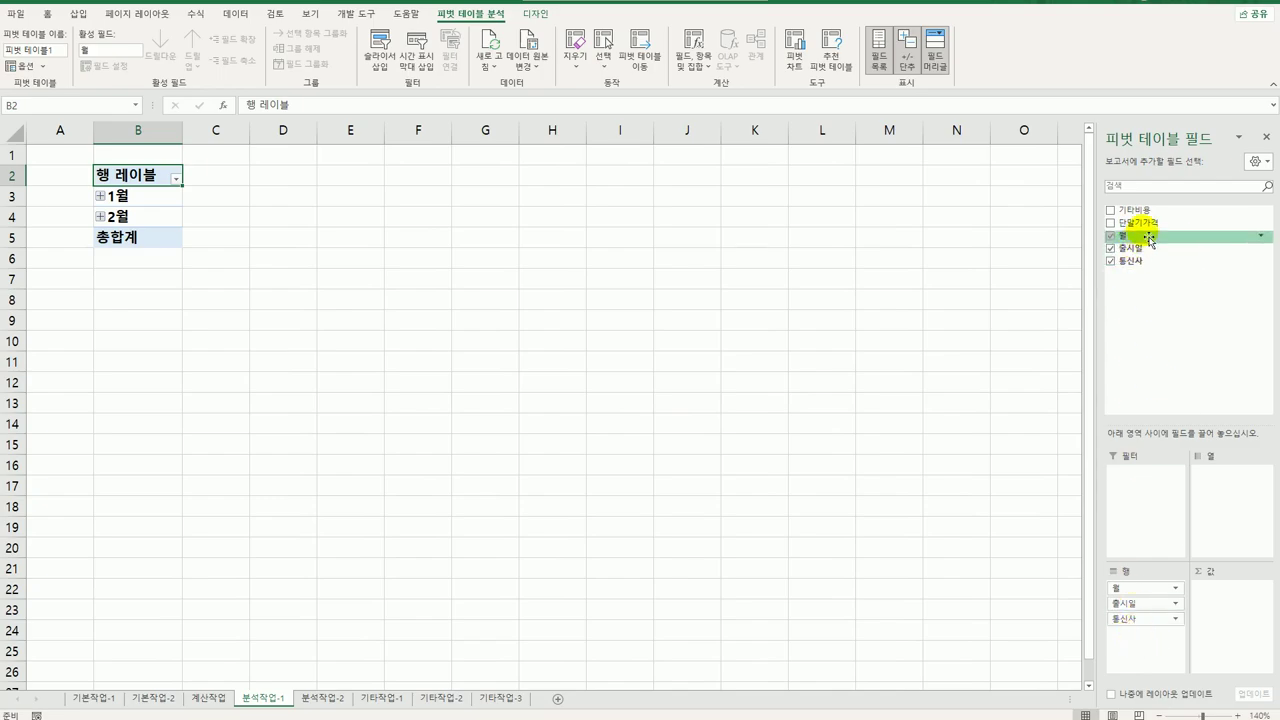
drag(1153, 233, 1216, 610)
drag(1147, 224, 1233, 622)
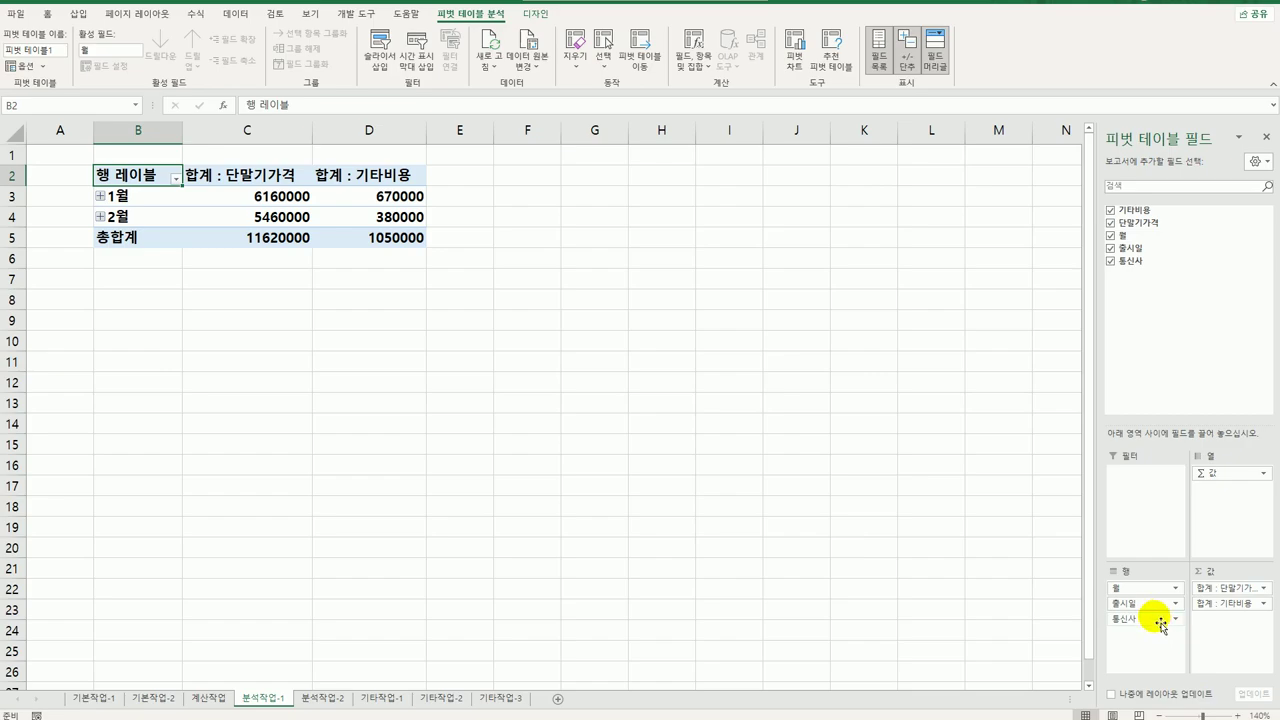
drag(1162, 622, 1211, 401)
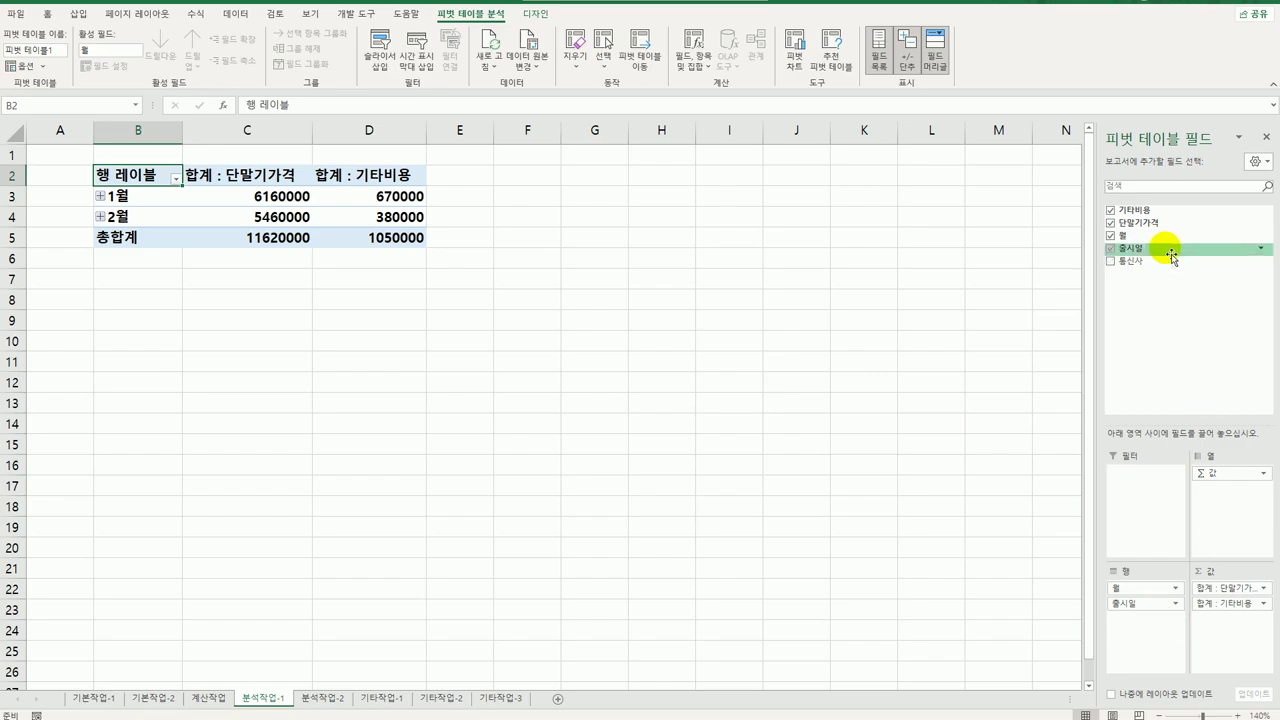
drag(1175, 261, 1160, 640)
drag(1160, 647, 1148, 638)
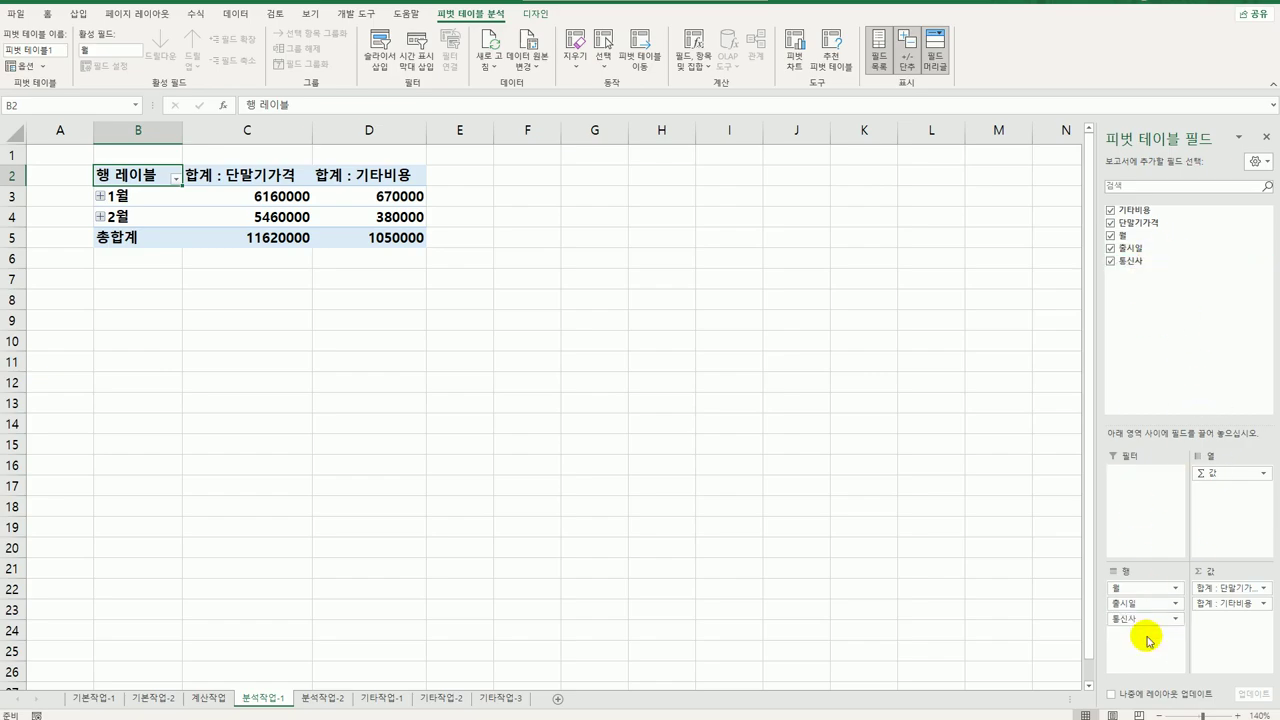
- Set the PivotTable's report layout to outline form (개요 형식)
click(540, 14)
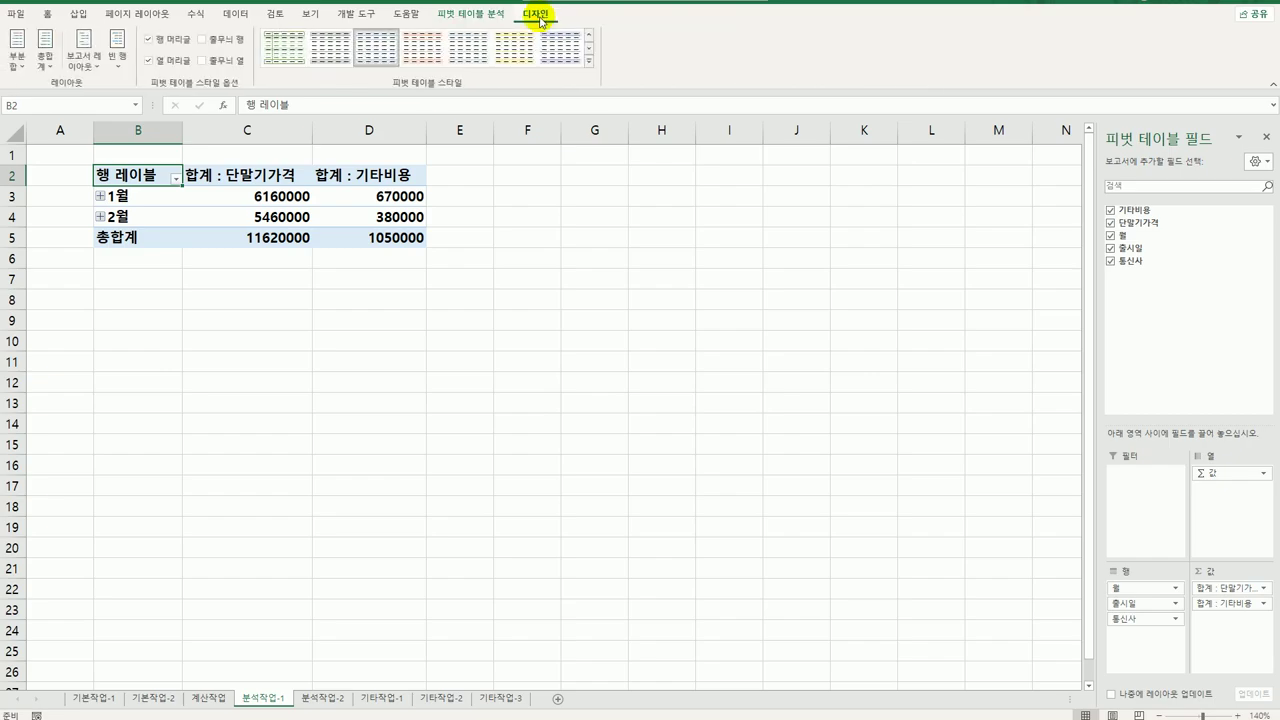
click(96, 64)
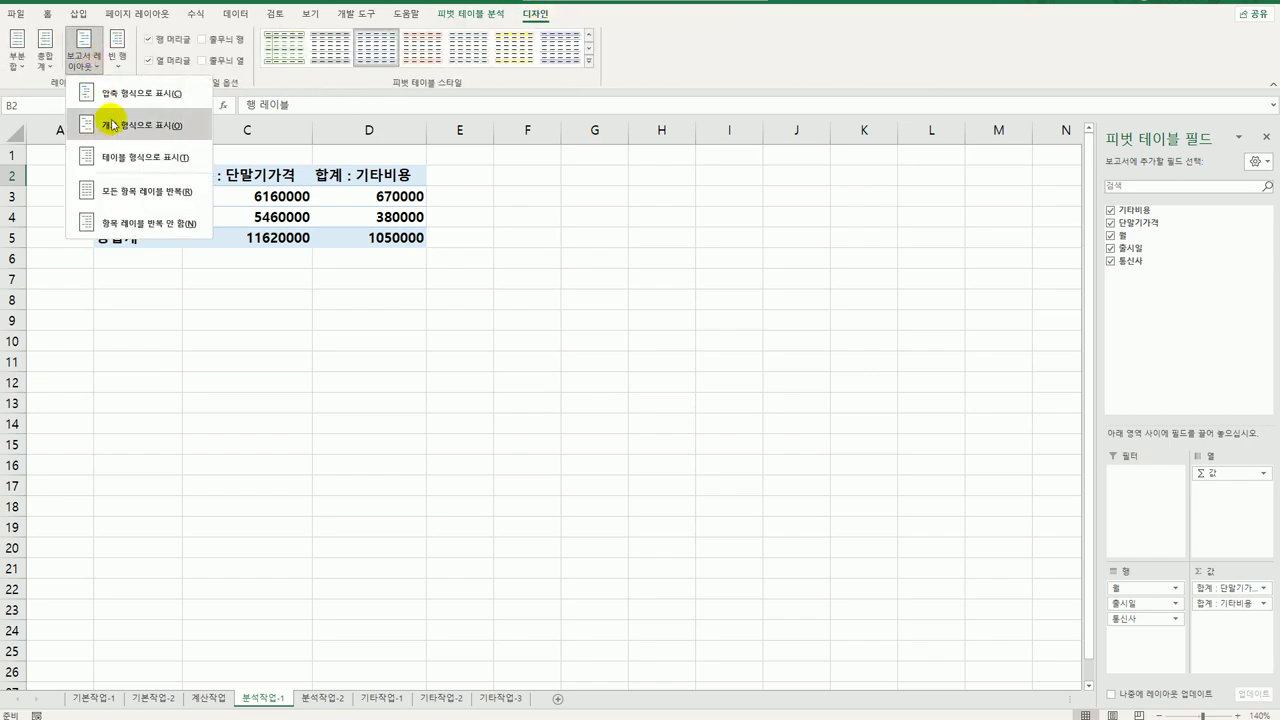
click(106, 122)
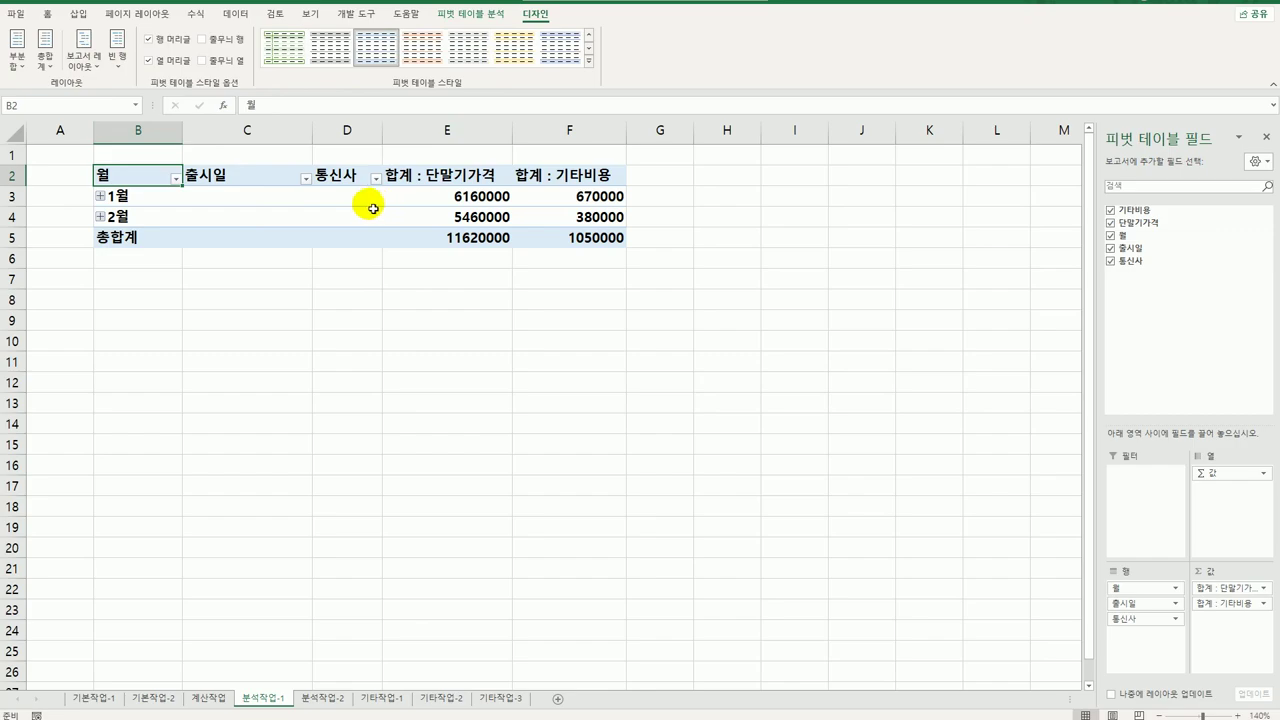
- Group the PivotTable's 출시일 dates by 월 only, without the 일 unit
click(368, 205)
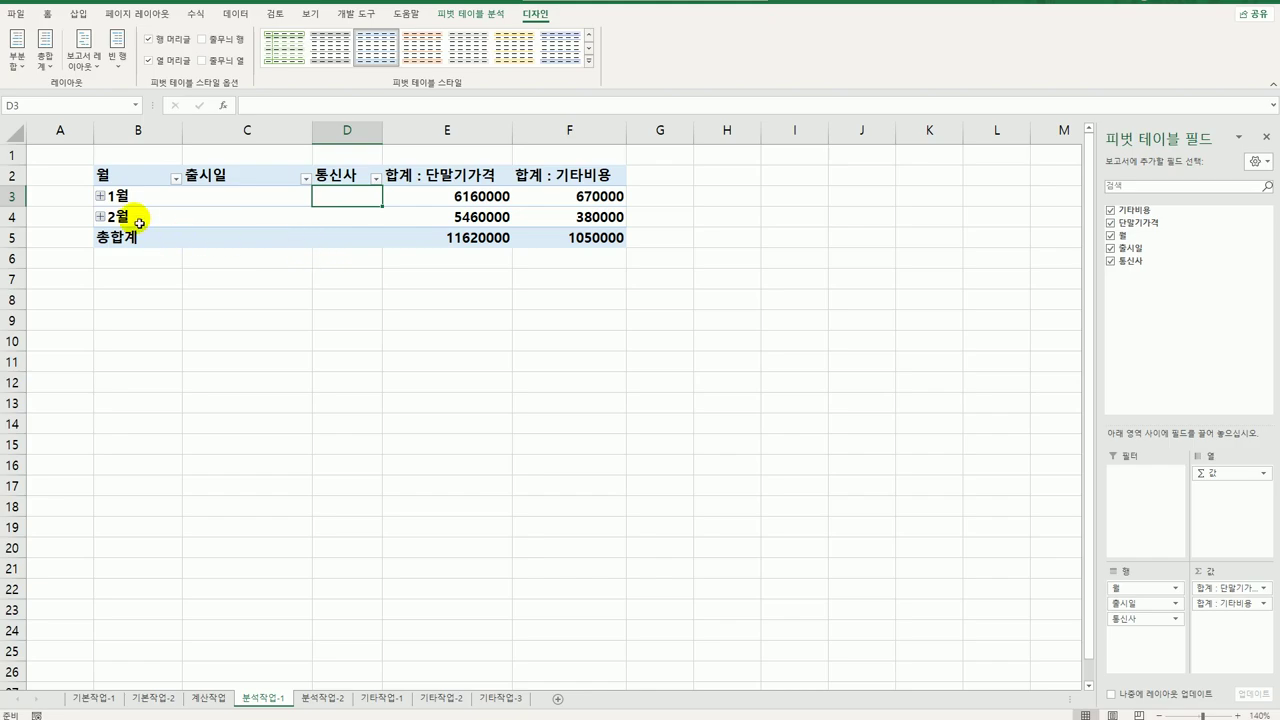
click(176, 197)
right_click(147, 203)
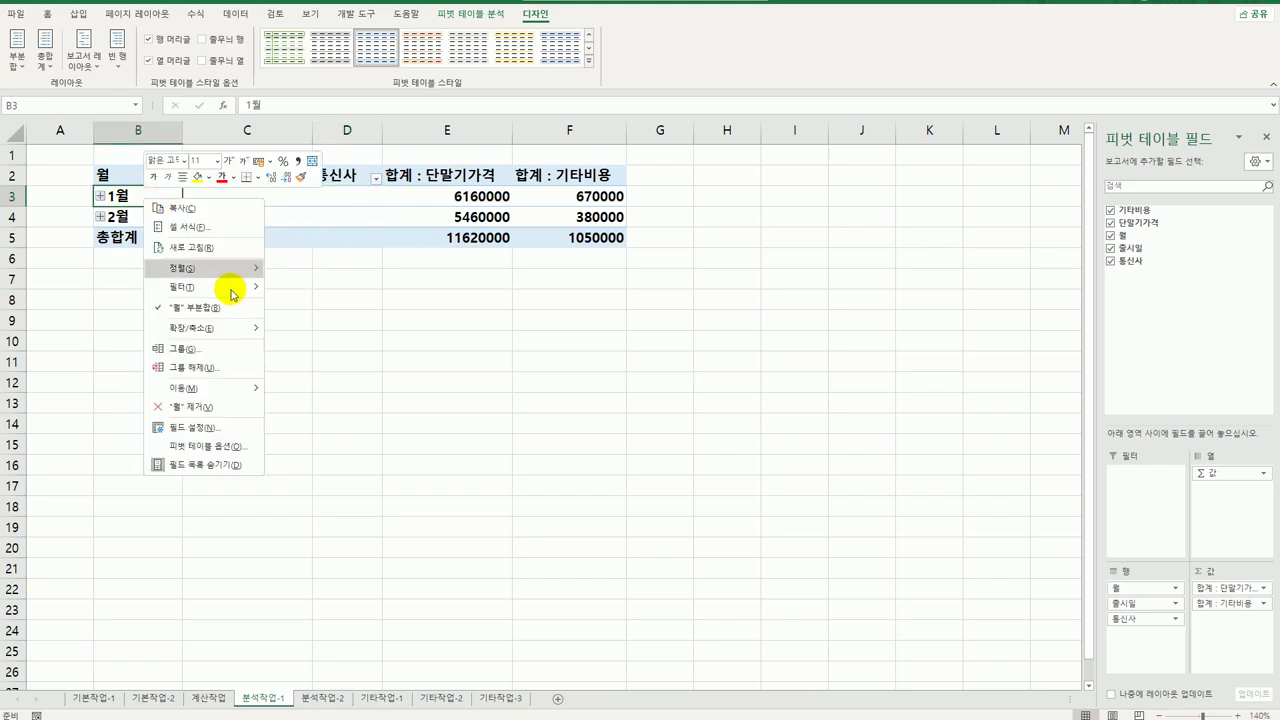
click(232, 358)
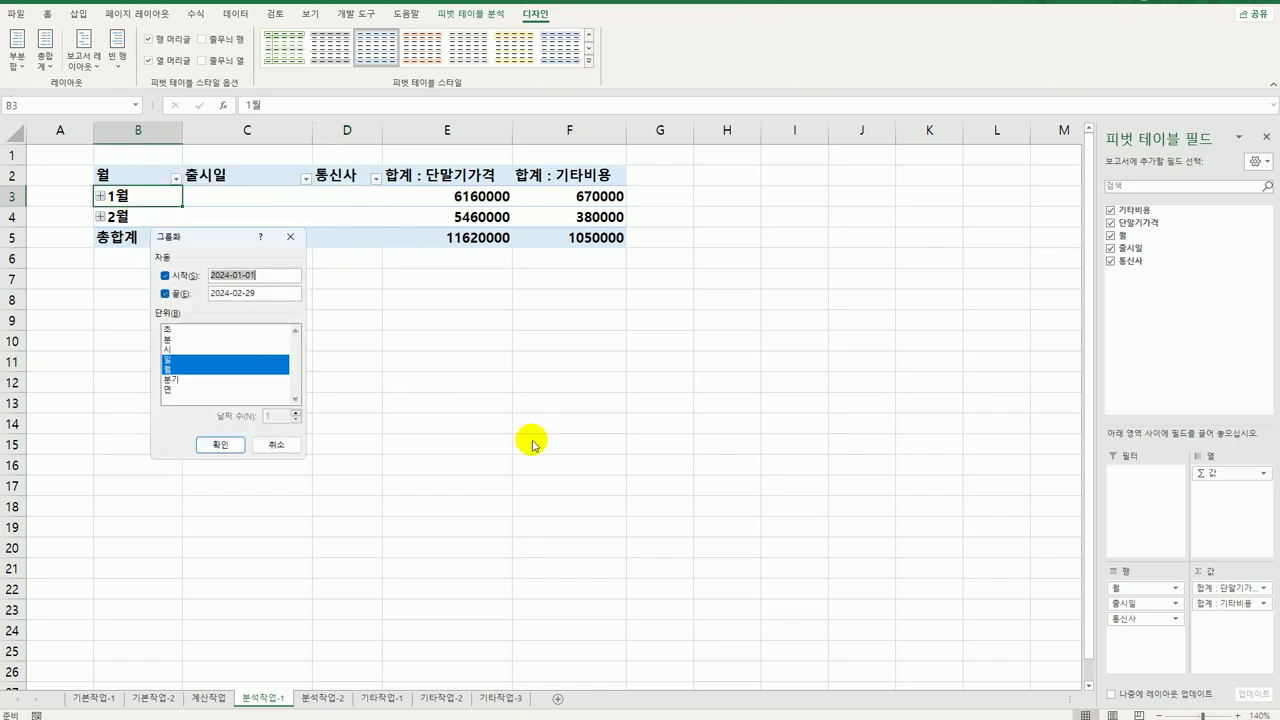
click(220, 359)
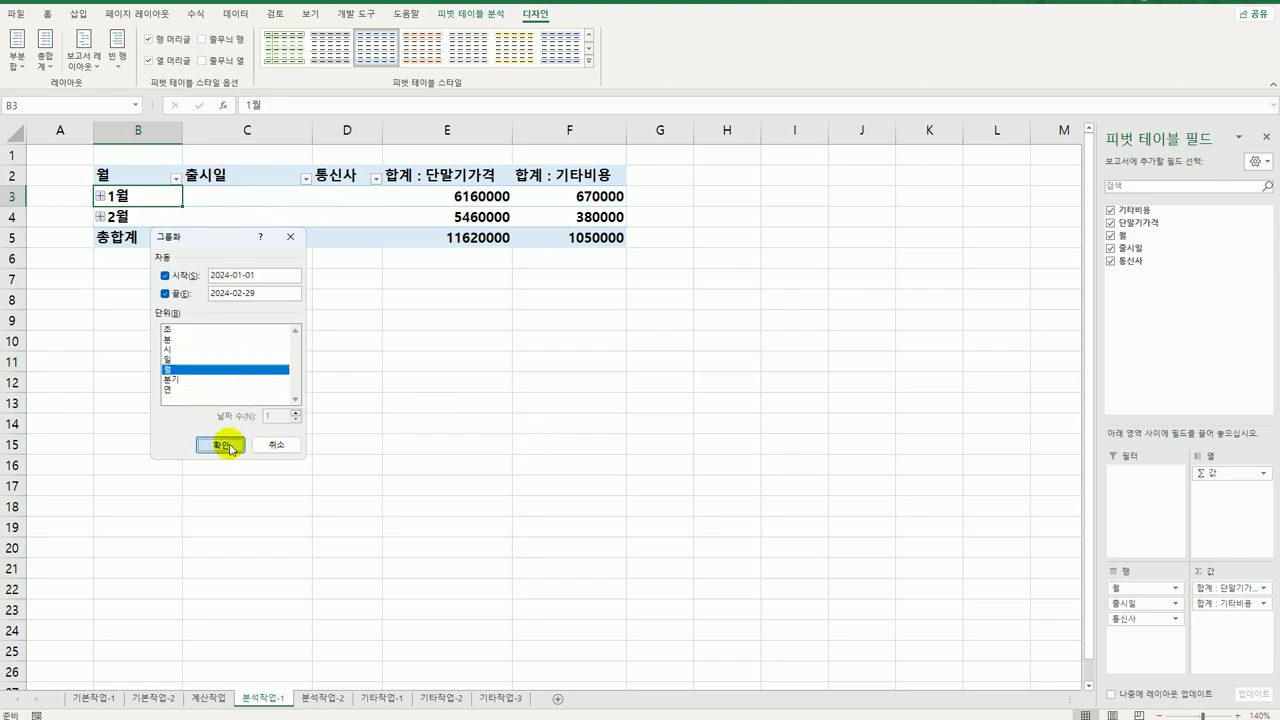
click(222, 444)
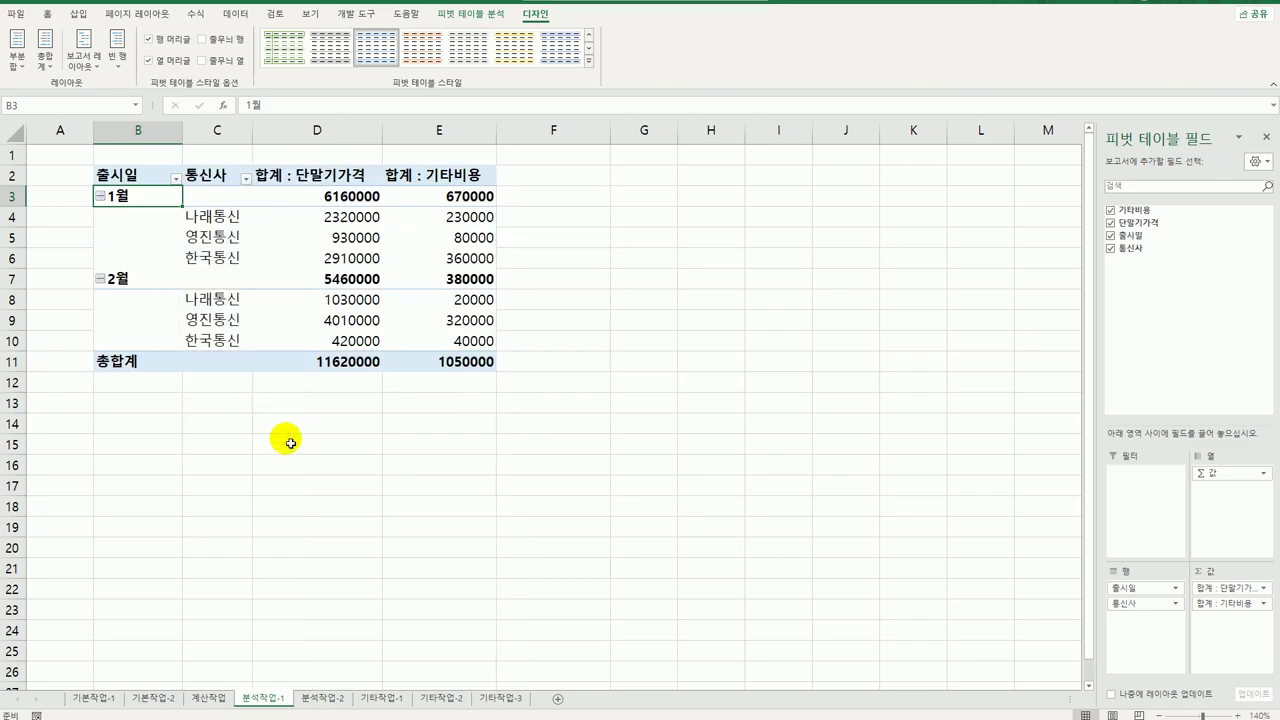
- Summarize the 단말기가격 value field by 평균 instead of by sum
click(215, 216)
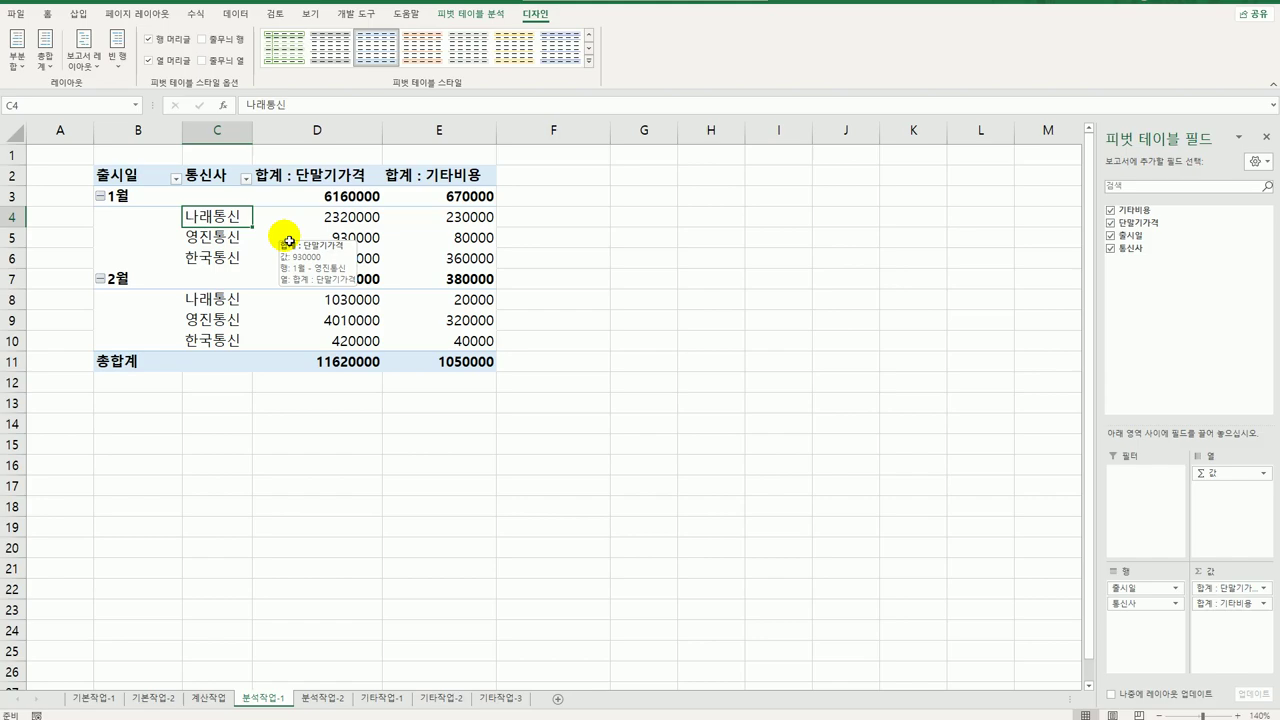
click(308, 175)
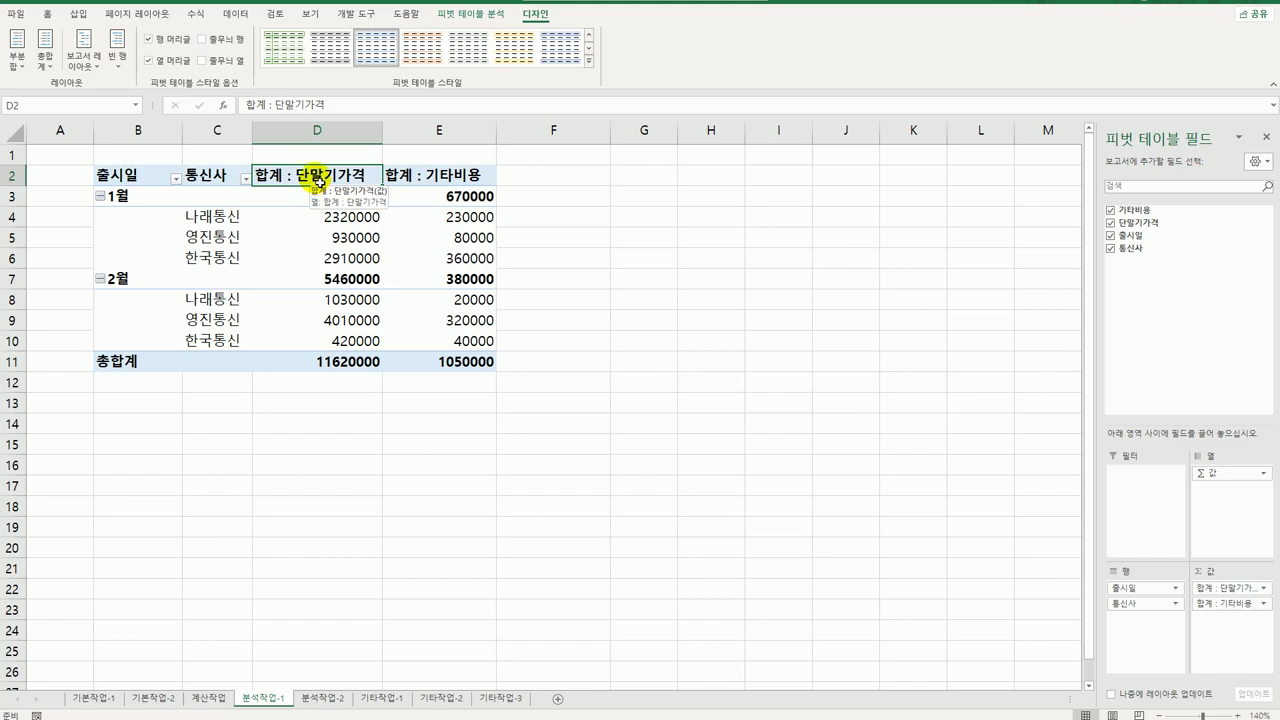
double_click(318, 180)
drag(747, 143, 697, 284)
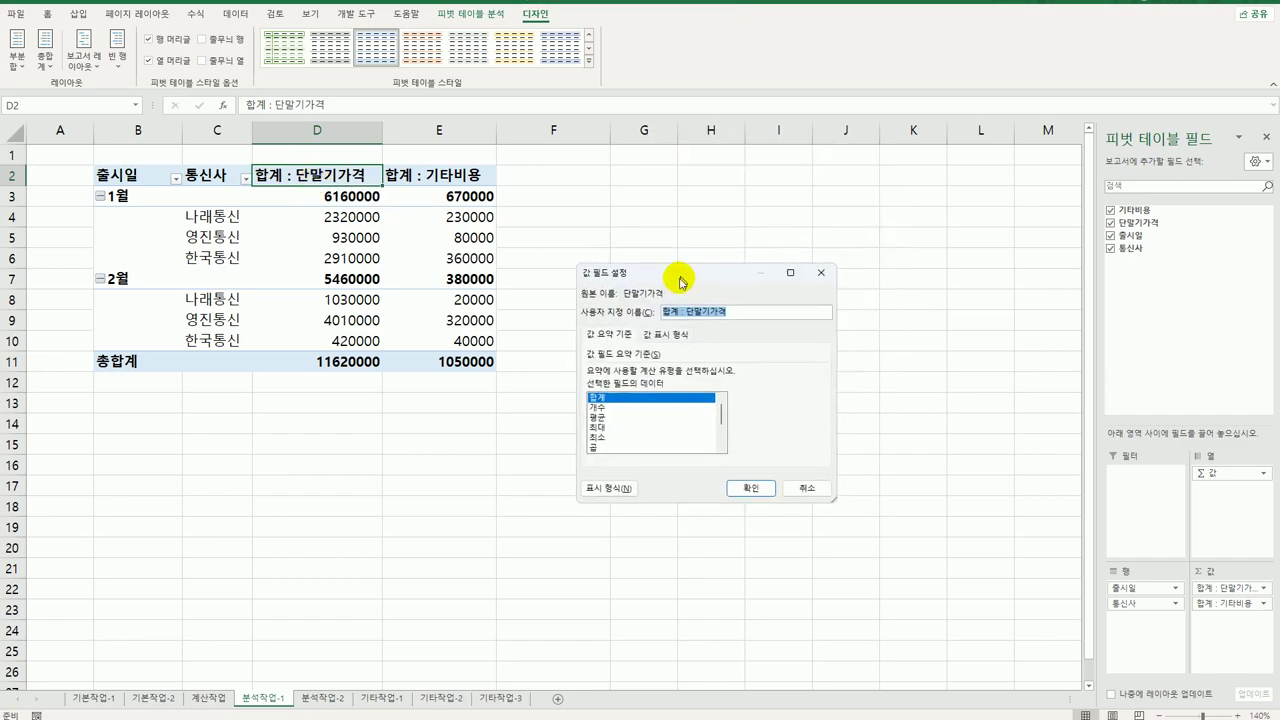
click(683, 318)
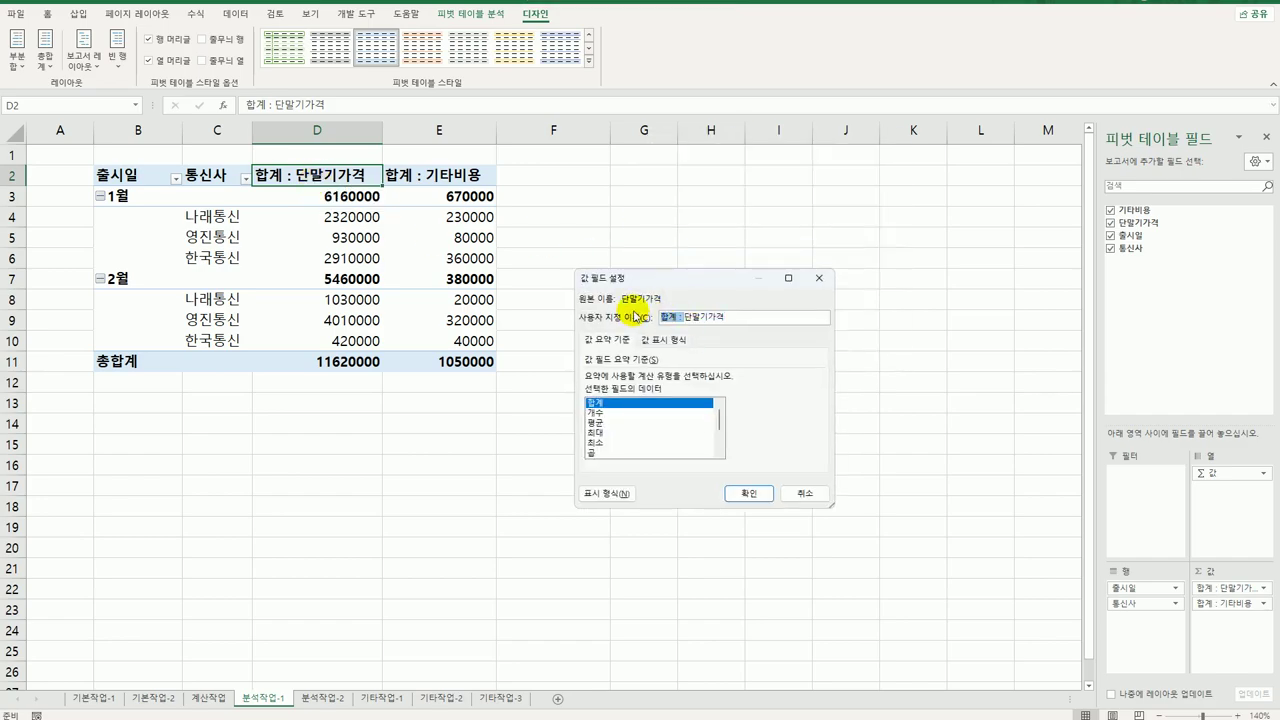
key(BackSpace)
key(BackSpace)
key(BackSpace)
key(BackSpace)
key(BackSpace)
text(평)
click(617, 424)
- Give the 단말기가격 average the 숫자 format with 0 decimals and a 1000 separator
click(607, 493)
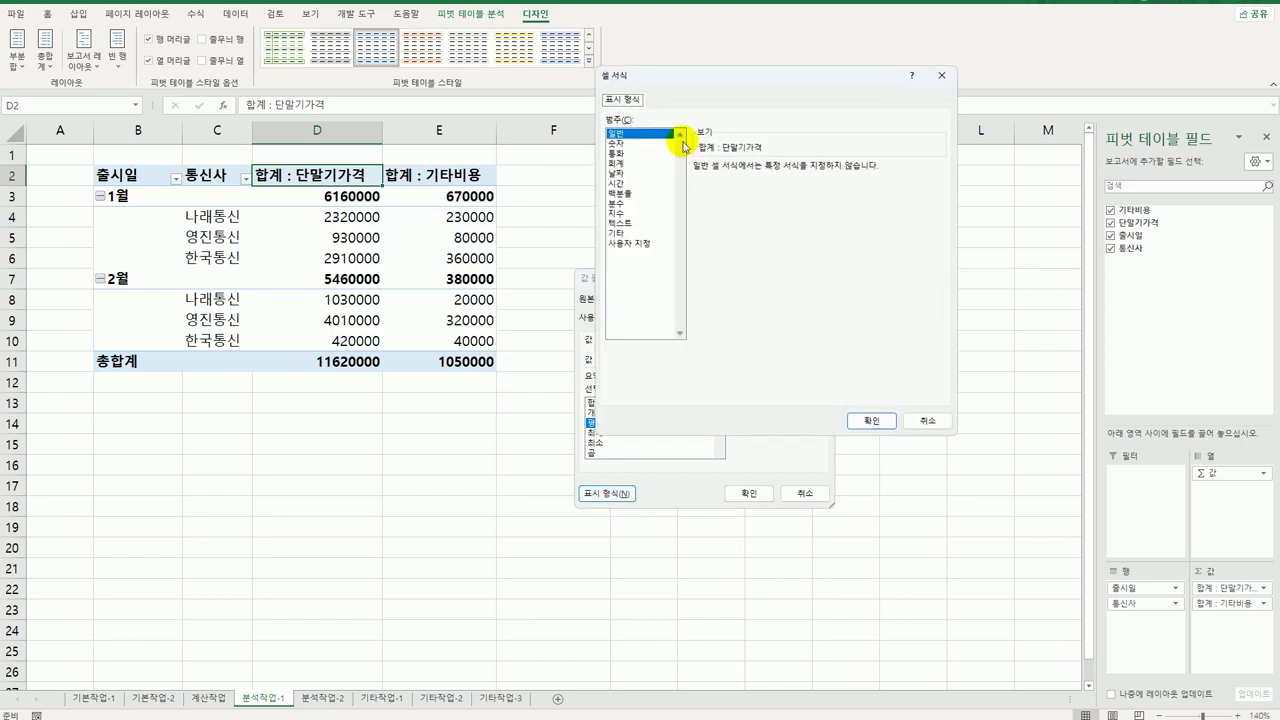
click(637, 153)
click(640, 143)
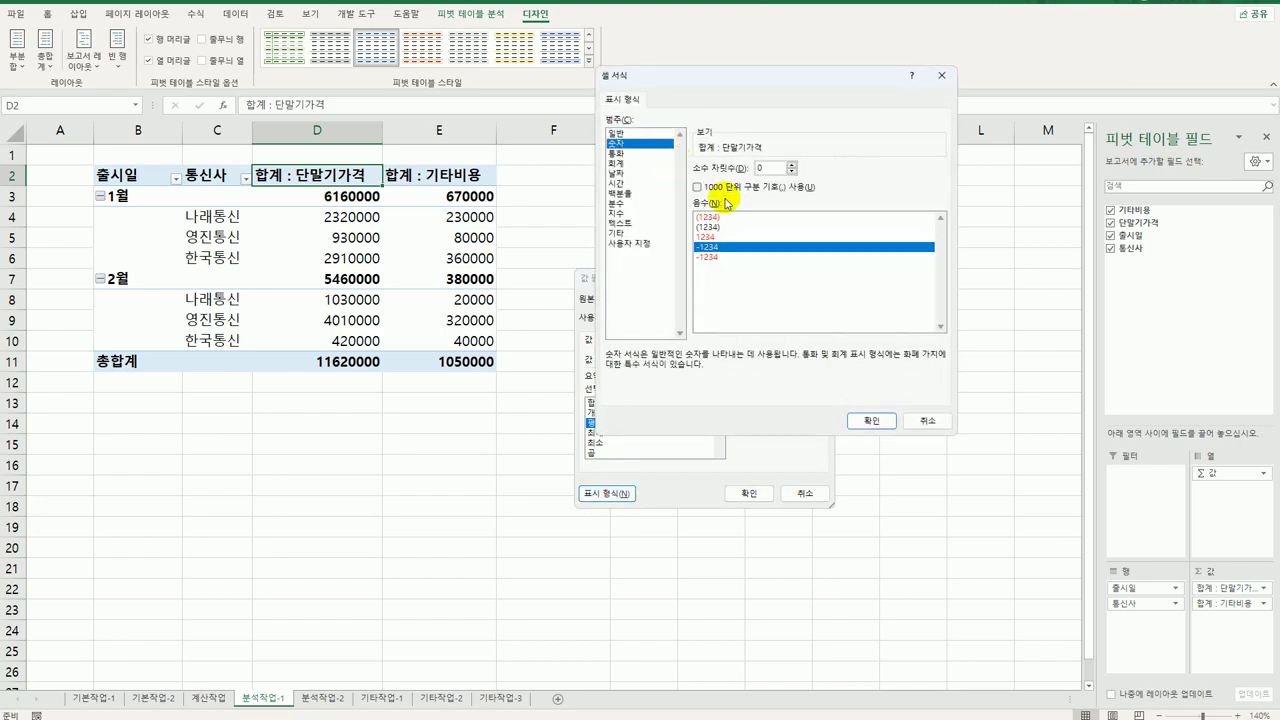
click(728, 190)
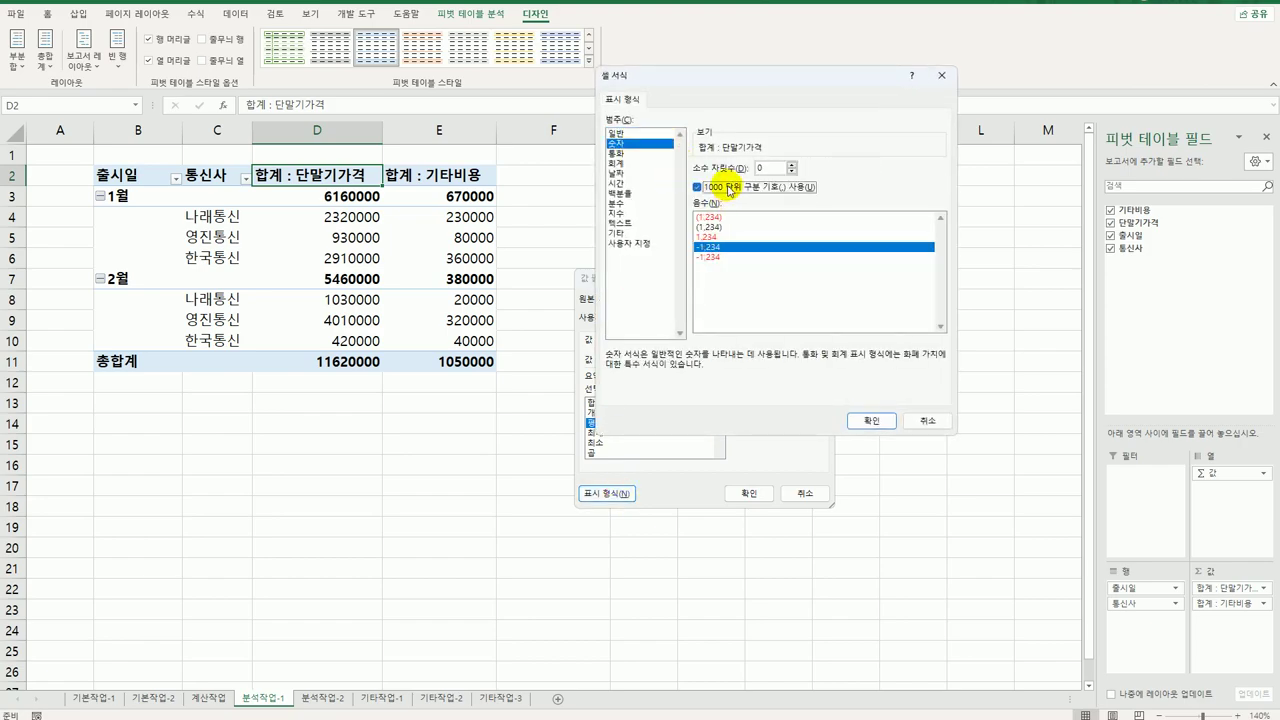
click(864, 421)
click(745, 493)
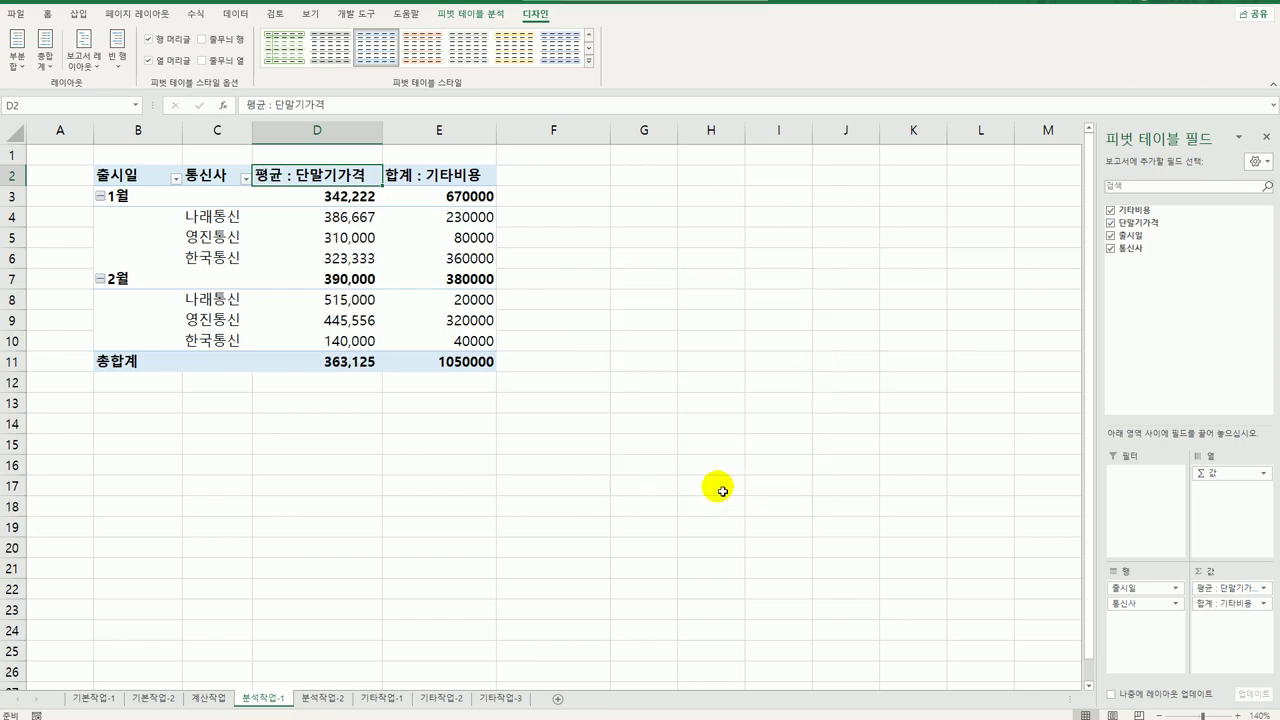
- Rename the 단말기가격 value field as 단말기가격평균
click(457, 180)
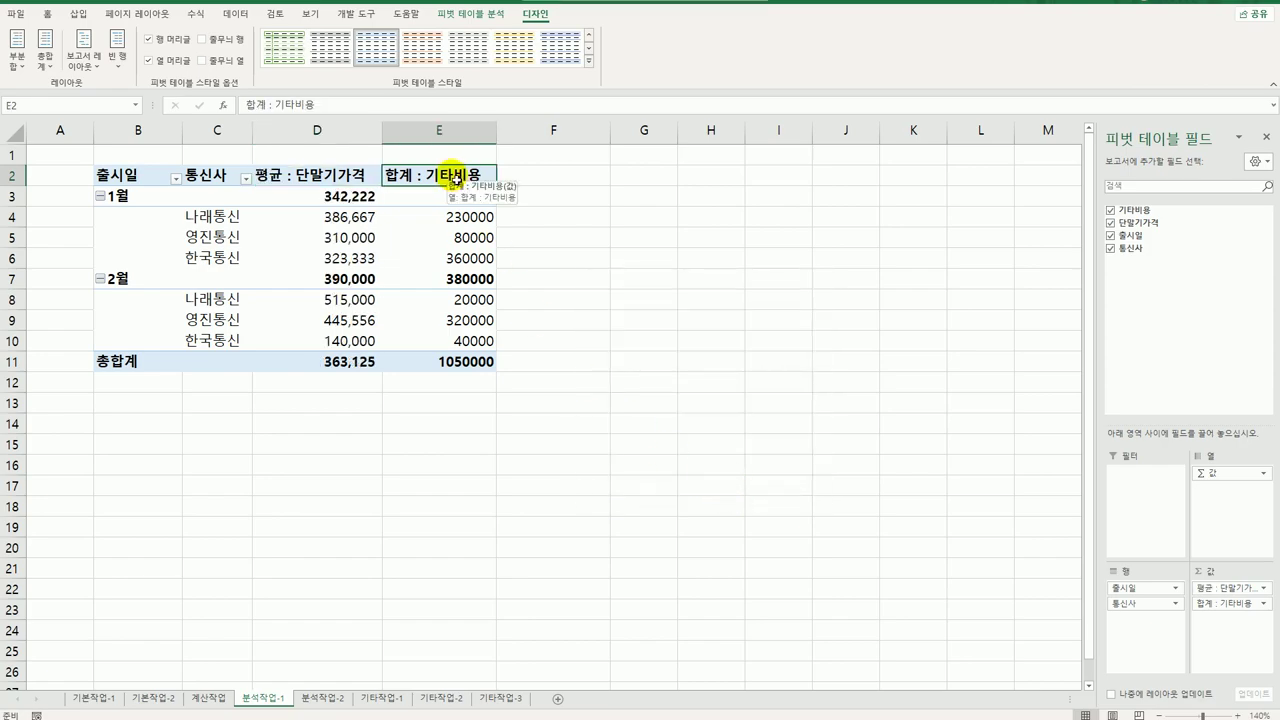
click(296, 175)
double_click(296, 175)
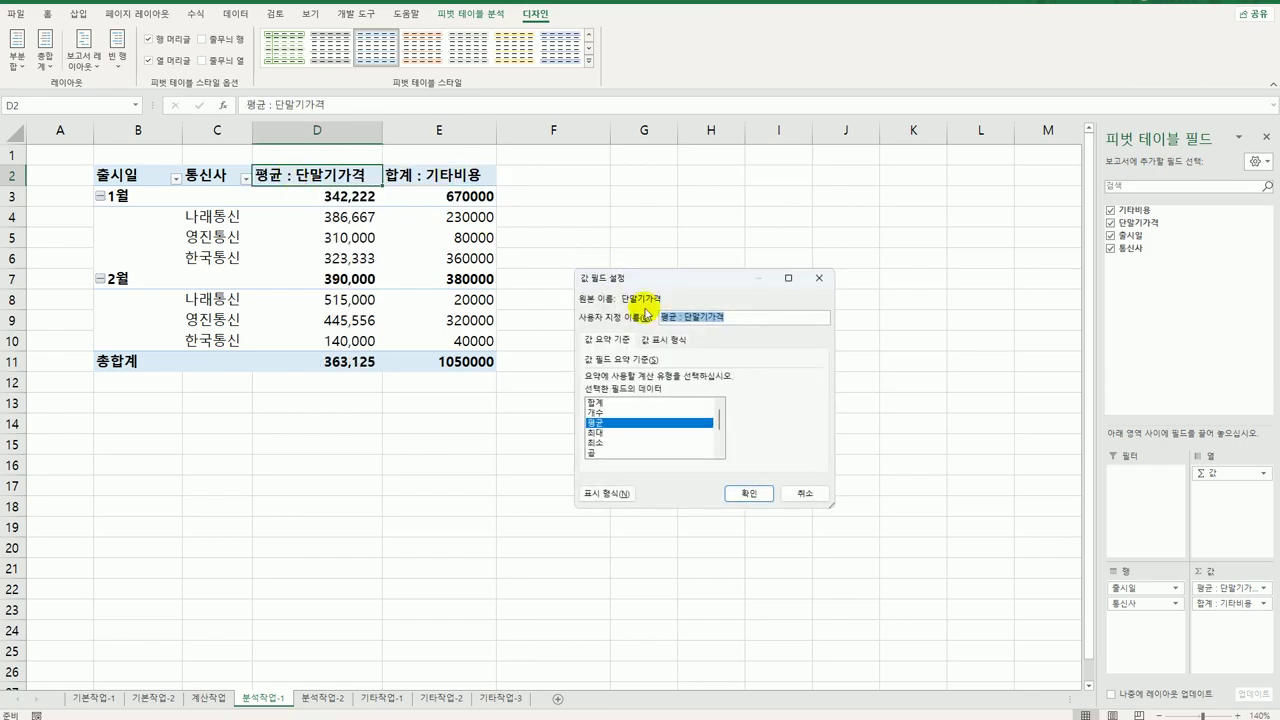
drag(684, 318, 614, 318)
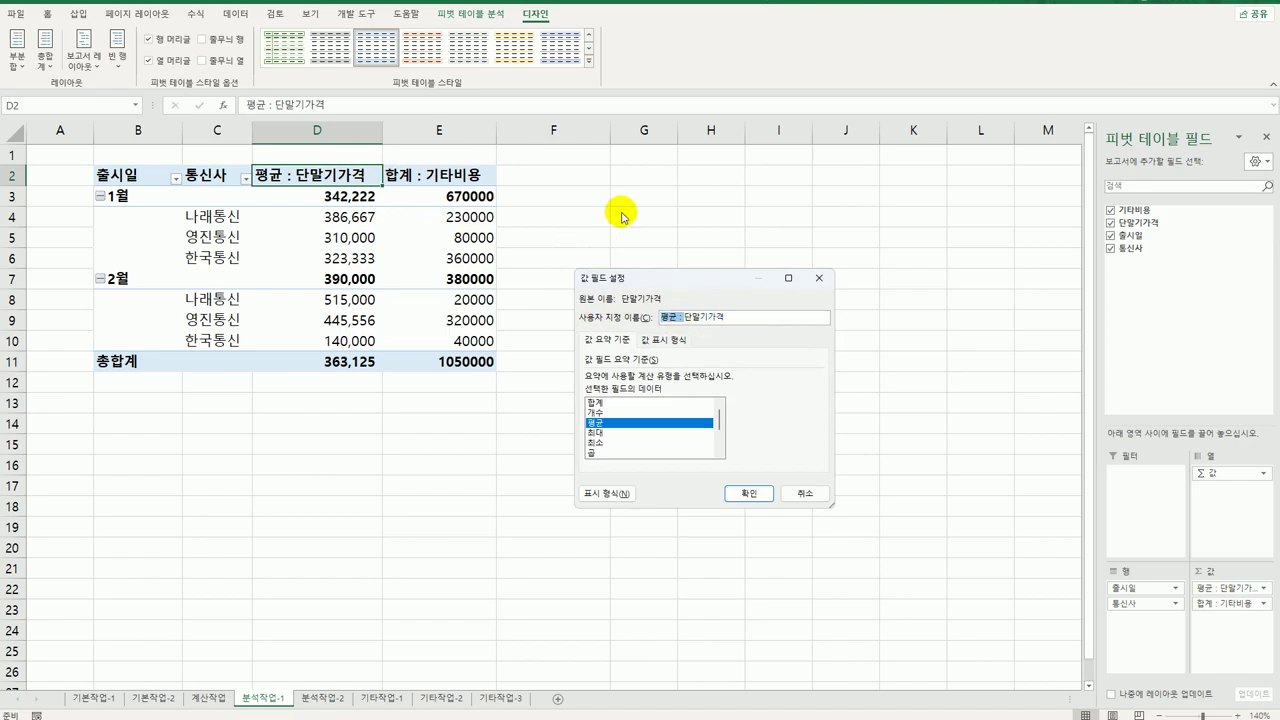
key(Delete)
text(평균)
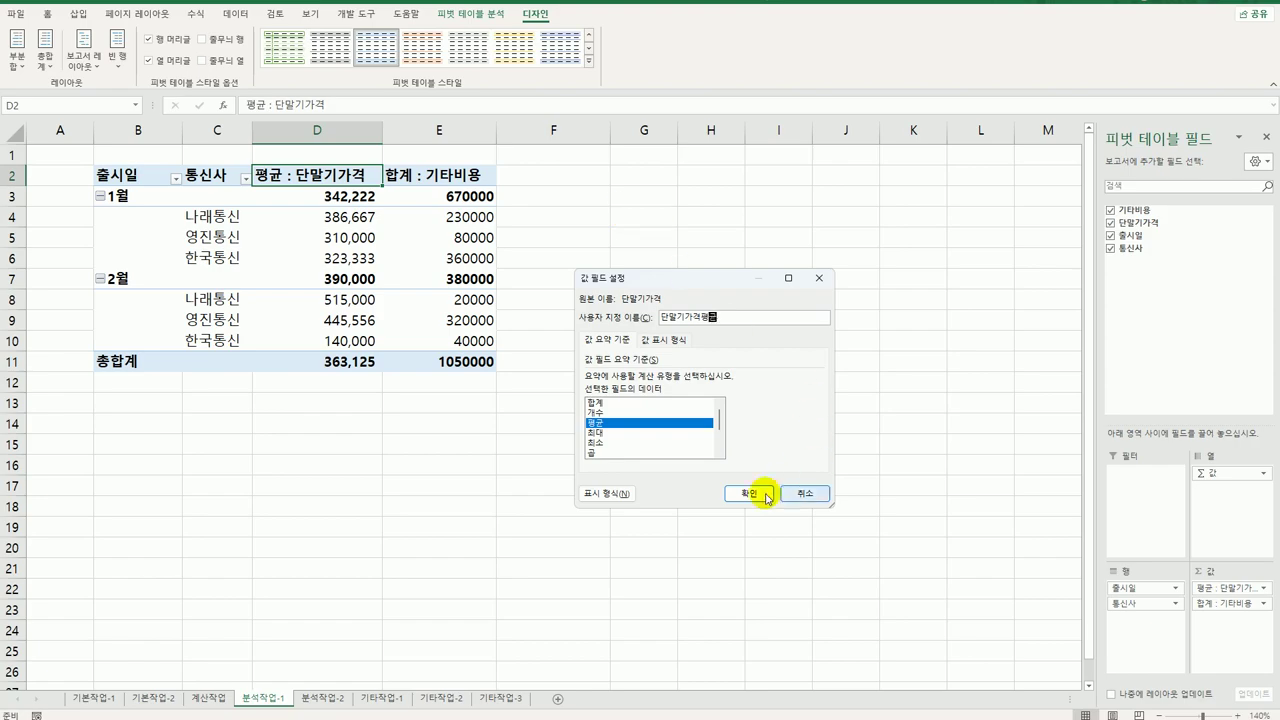
click(752, 493)
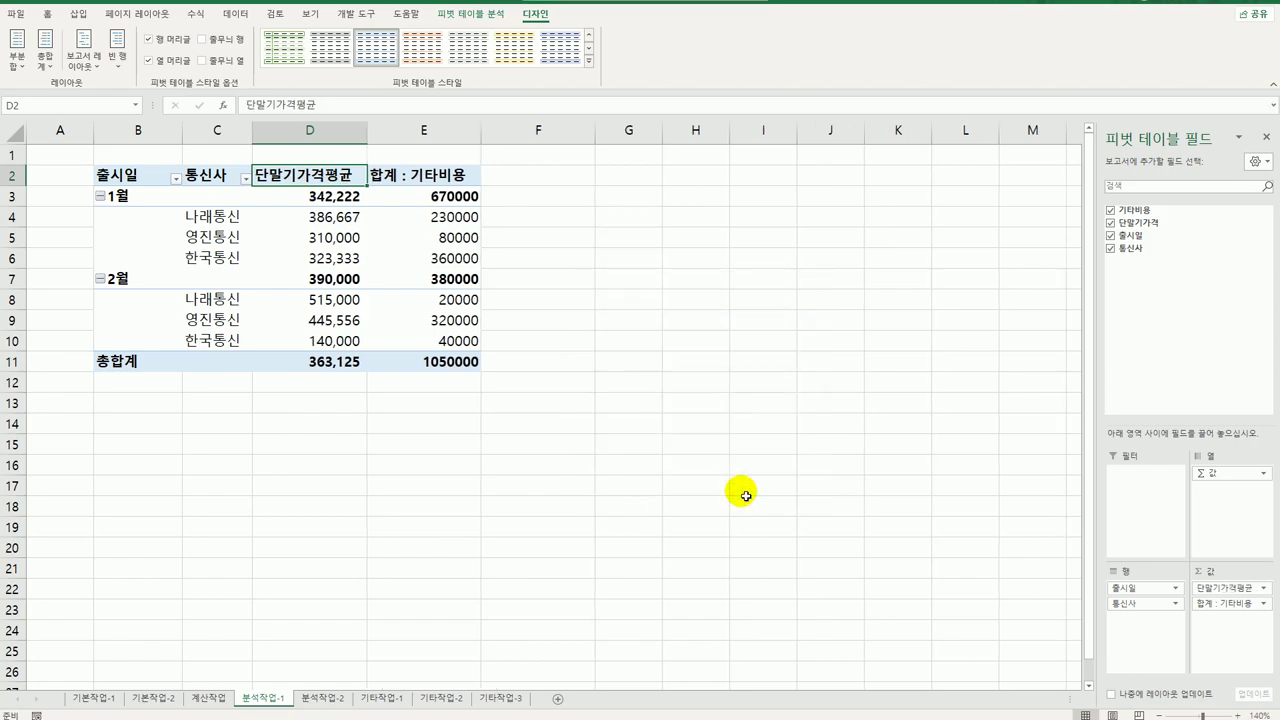
- Summarize the 기타비용 value field by 평균 and rename it as 기타비용평균
click(447, 179)
double_click(447, 181)
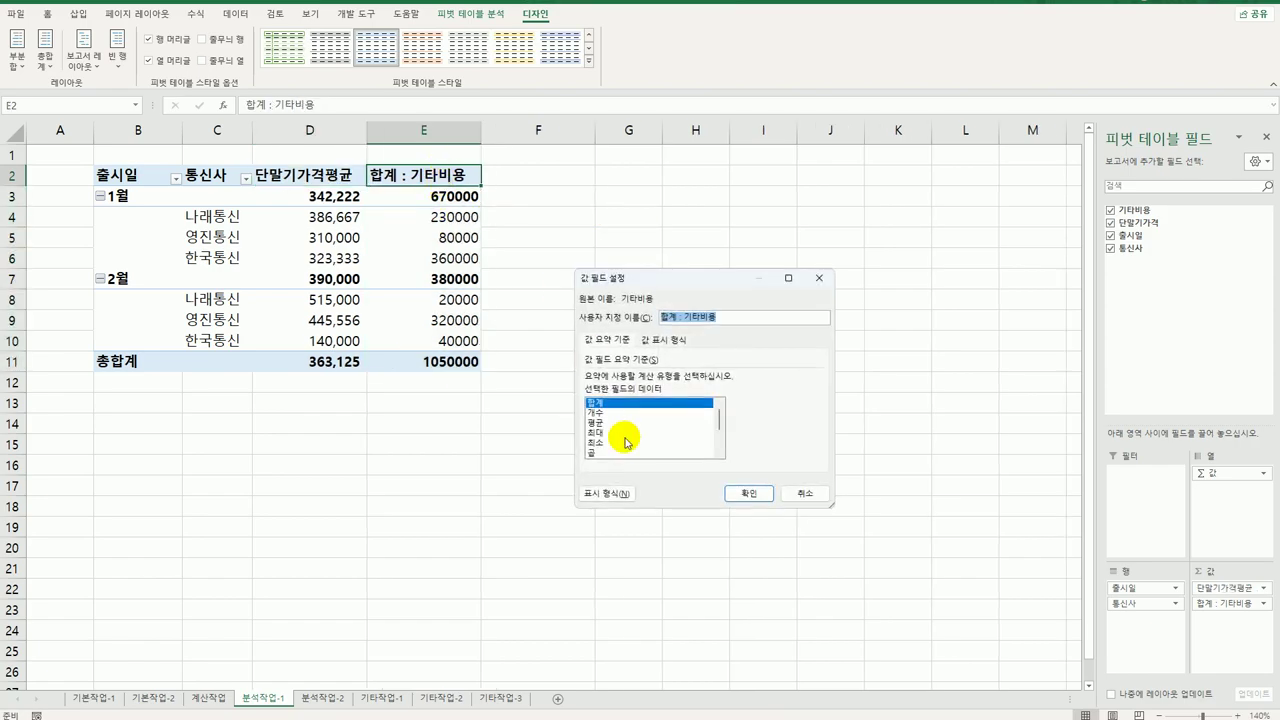
click(612, 412)
click(612, 422)
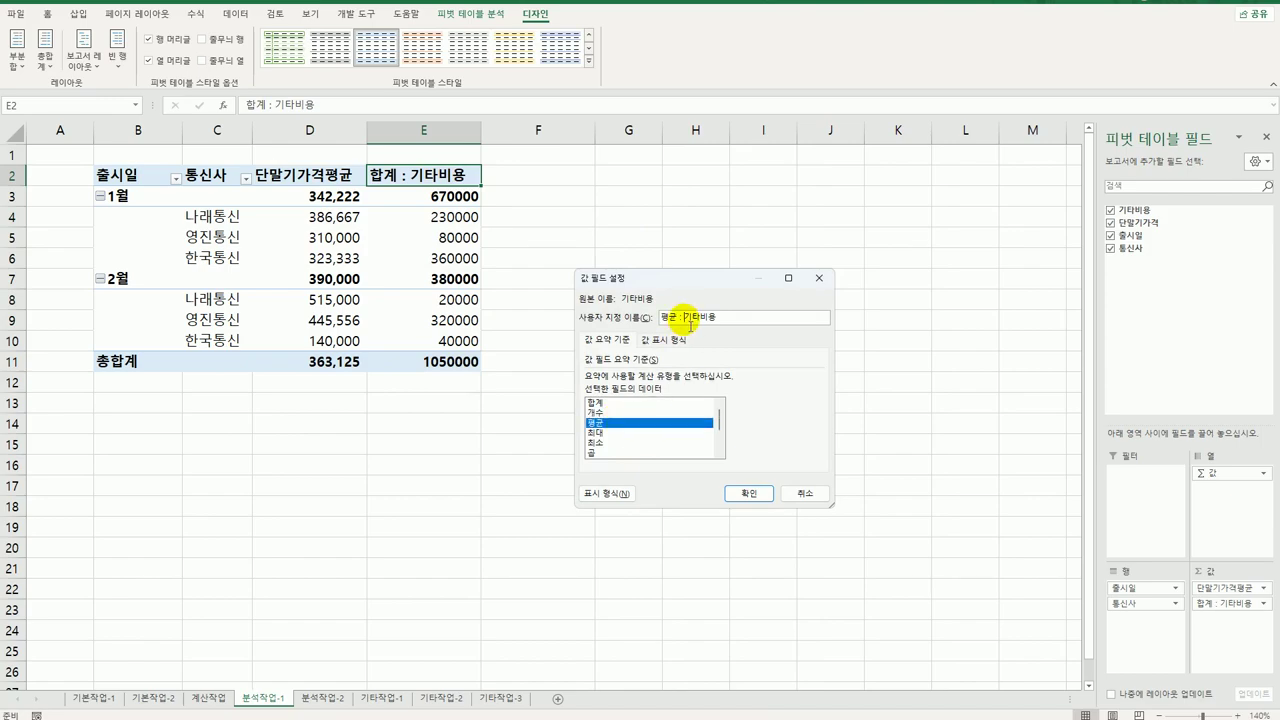
drag(688, 318, 640, 306)
key(BackSpace)
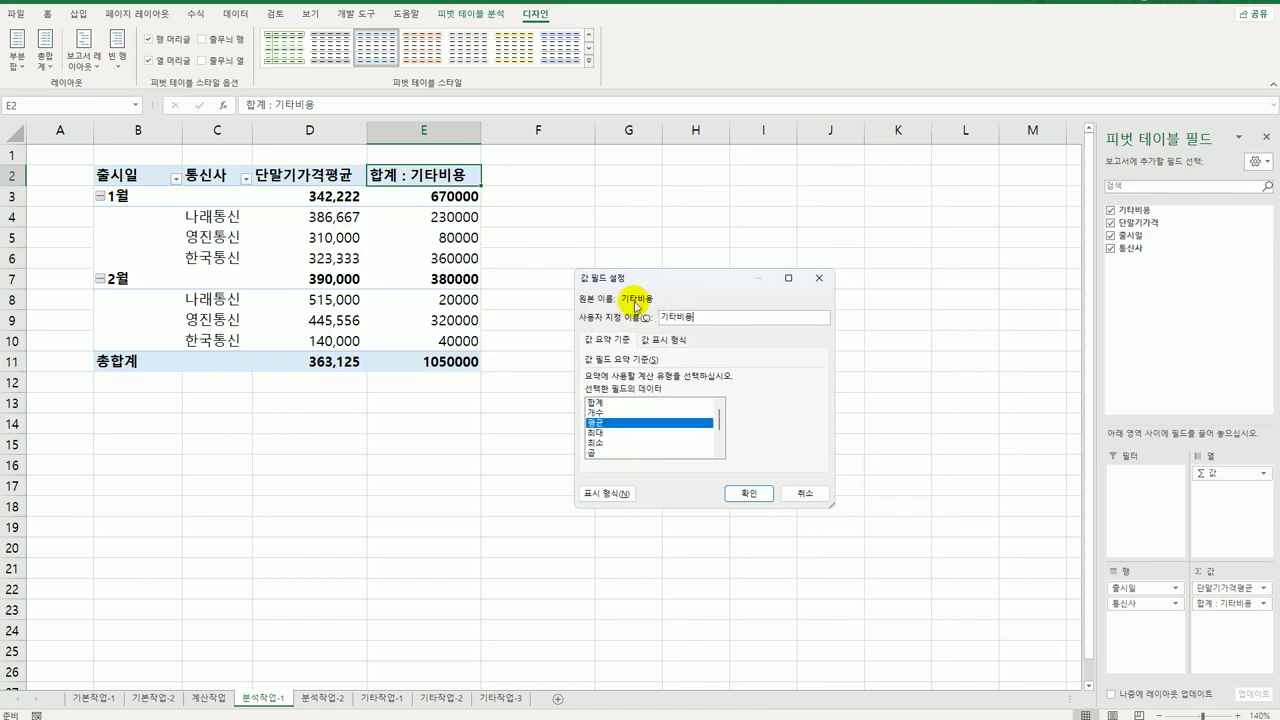
text(평균)
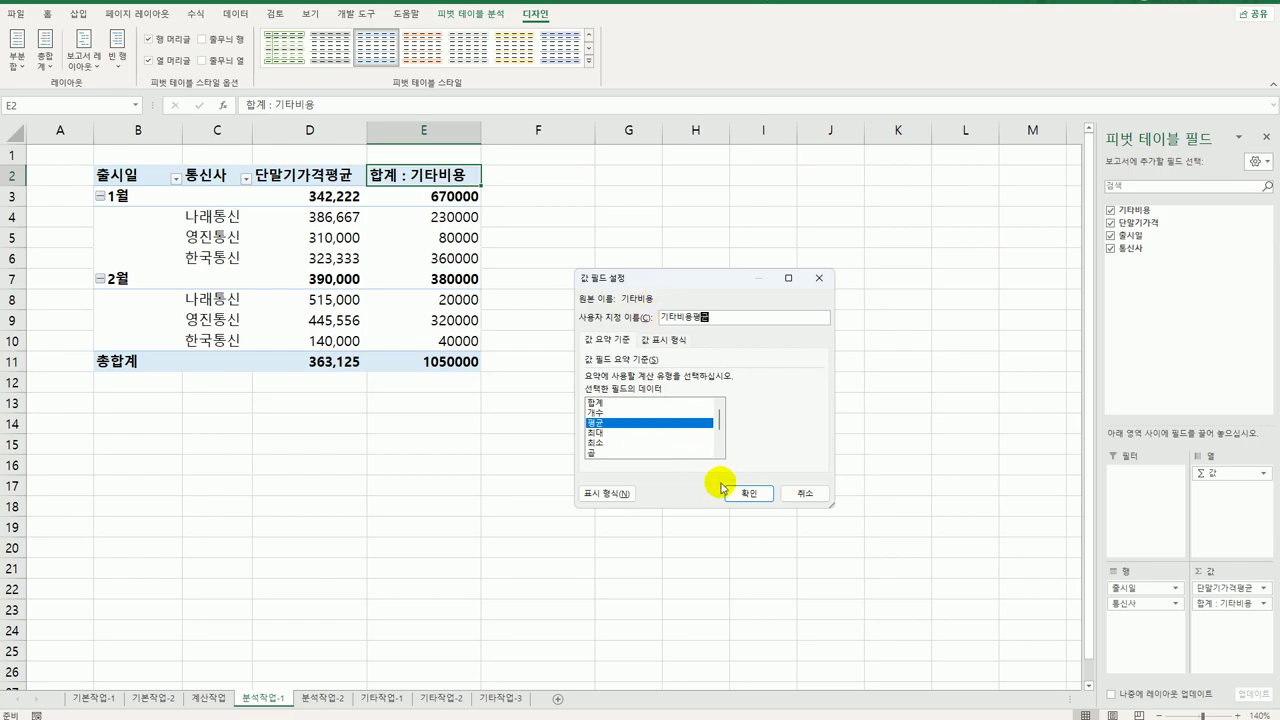
click(724, 490)
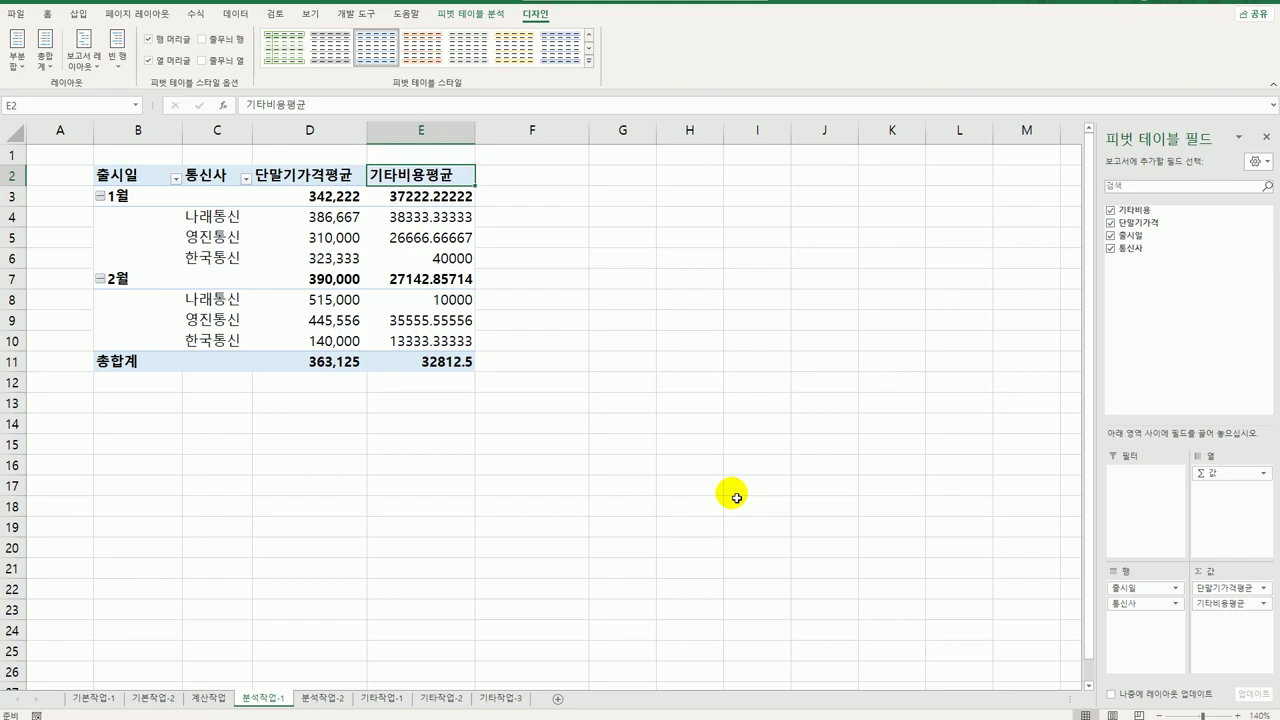
- Apply the light-blue PivotTable style from the second row of the 중간 group and turn on banded columns (줄무늬 열)
click(588, 66)
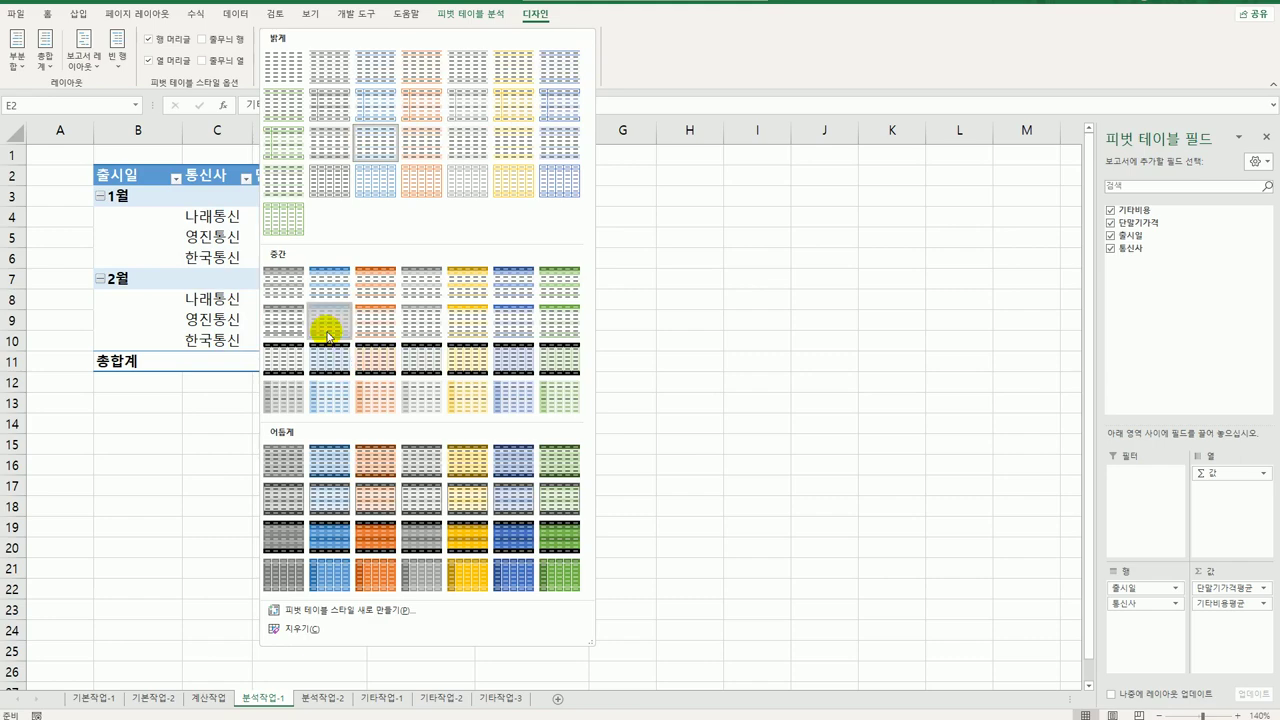
click(328, 336)
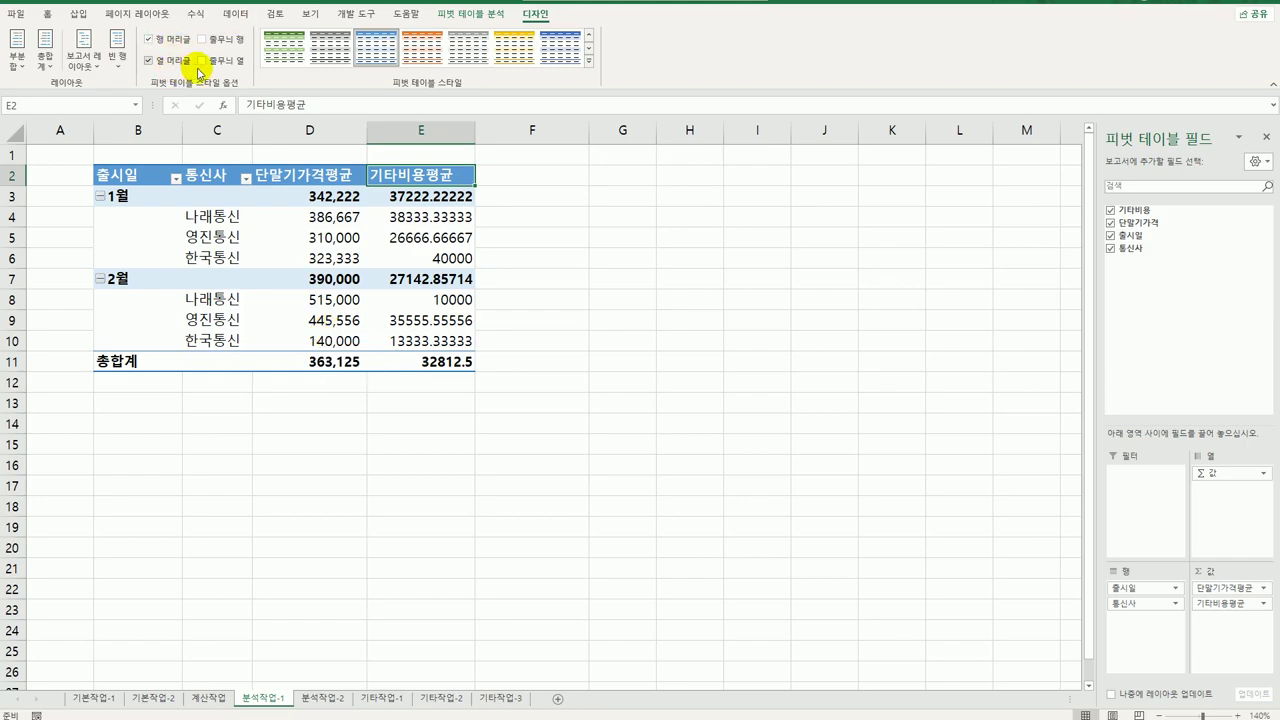
click(226, 63)
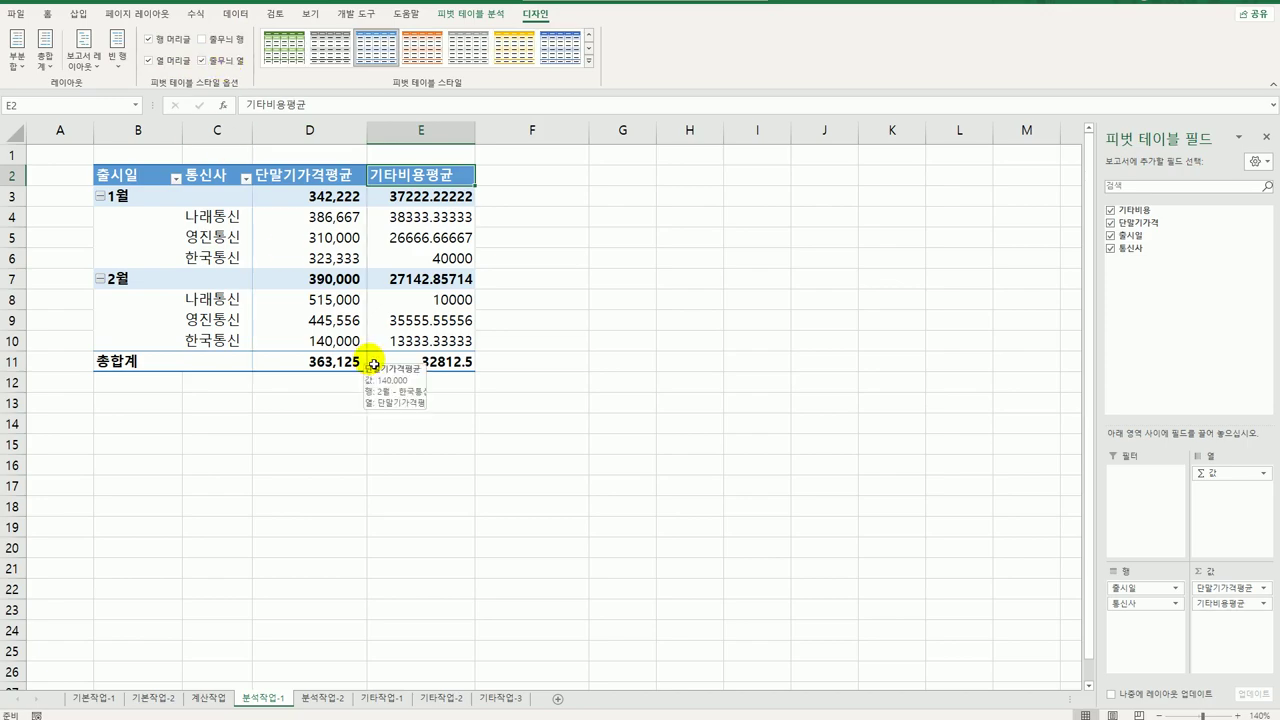
- Hide the +/- expand and collapse buttons in the PivotTable
click(347, 285)
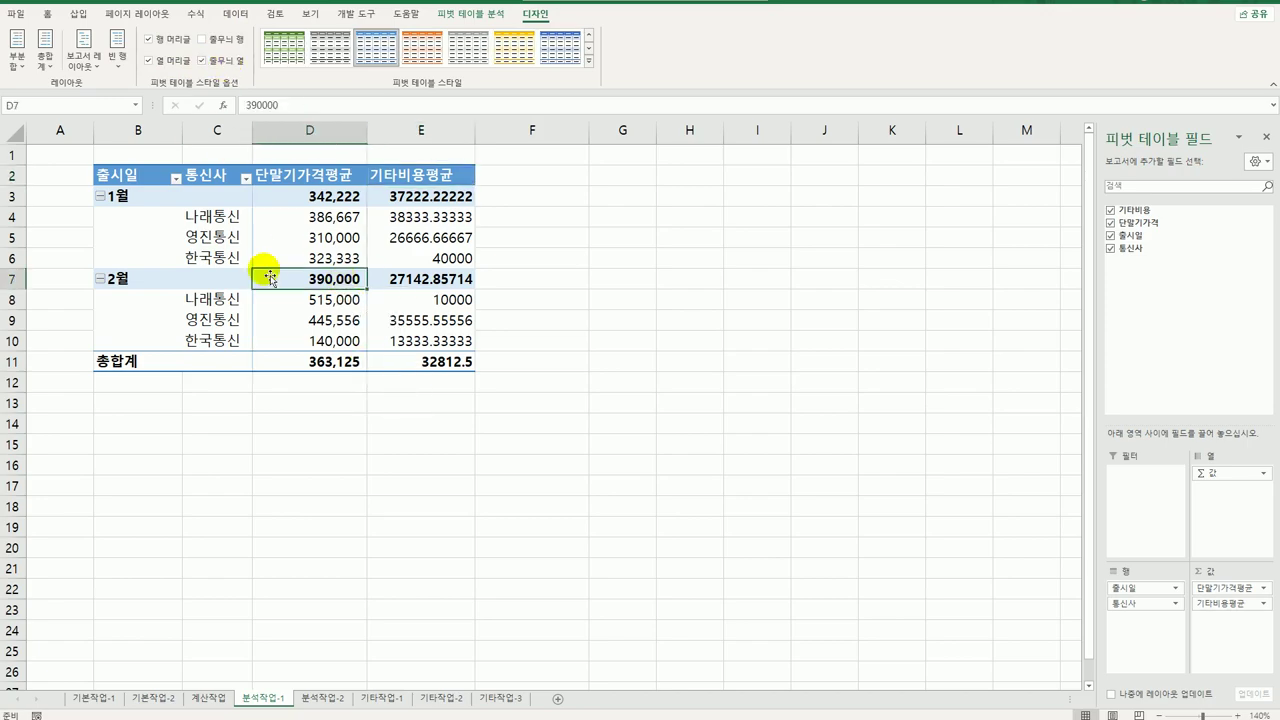
click(463, 14)
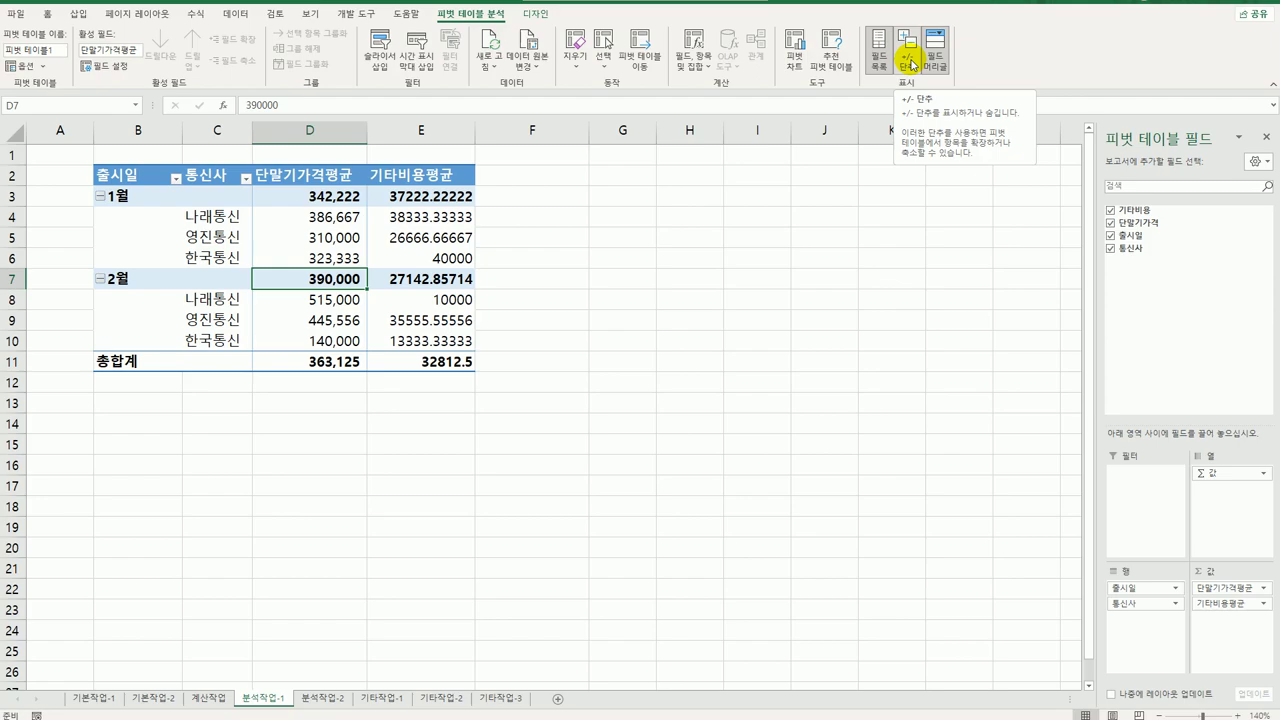
click(910, 62)
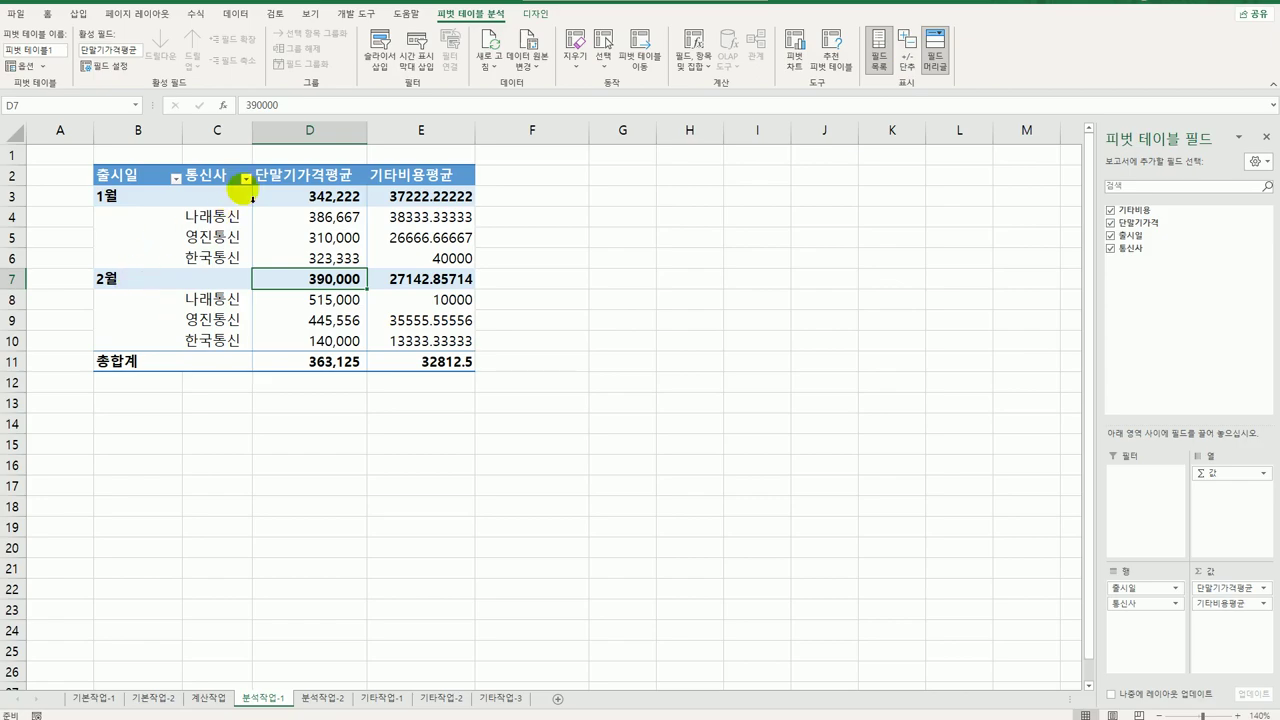
- Sort the 통신사 row field of the PivotTable in descending text order
click(231, 181)
click(245, 178)
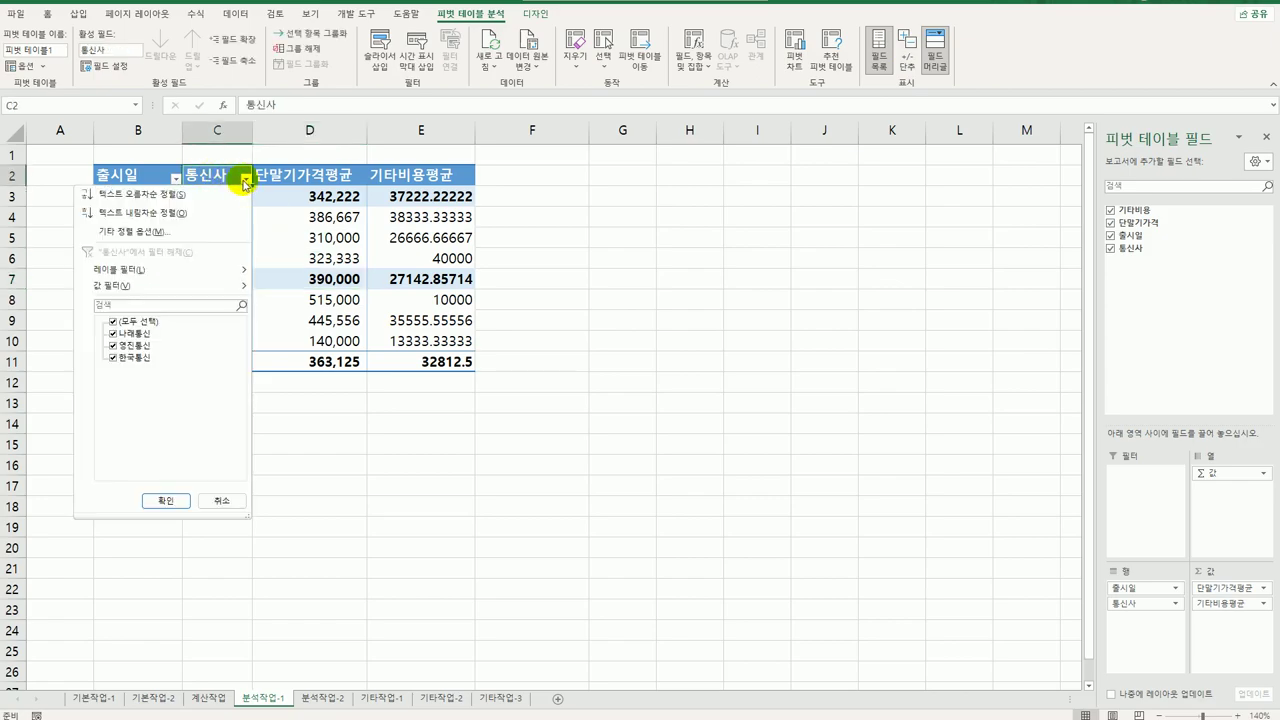
click(188, 212)
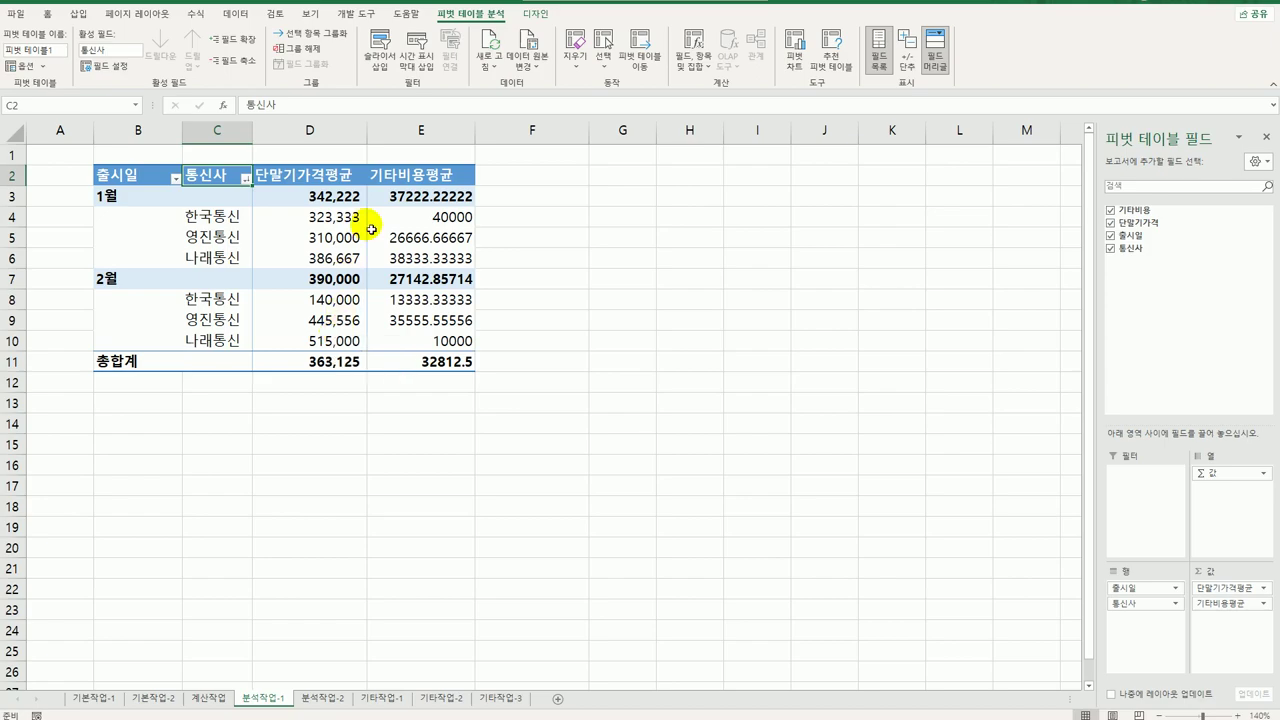
- Show all PivotTable subtotals at the bottom of each group (그룹 하단에 모든 부분합 표시)
click(535, 14)
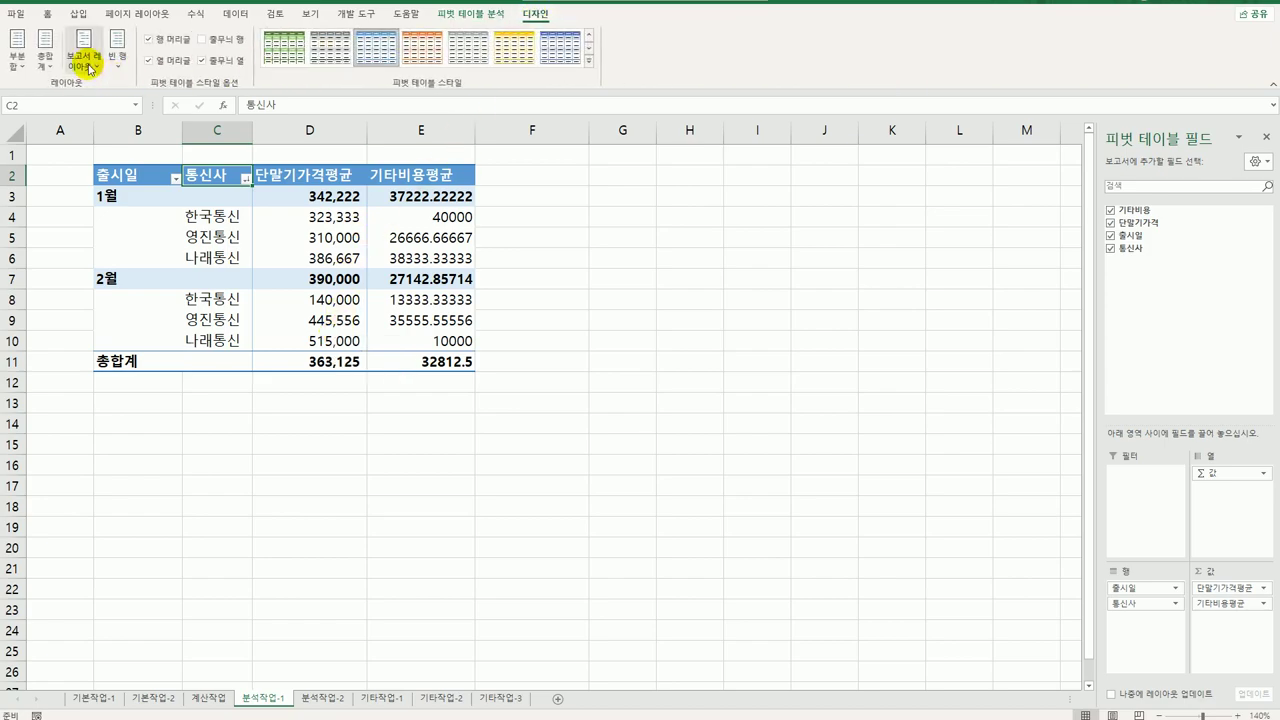
click(45, 62)
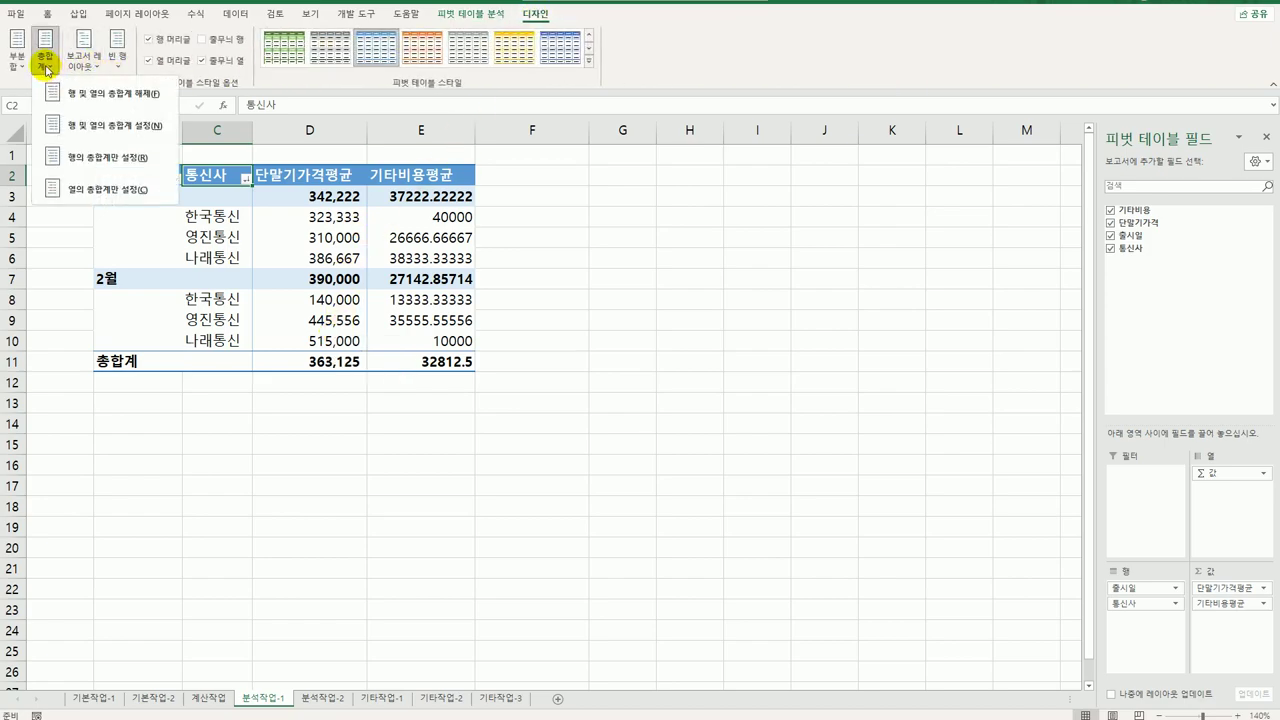
click(17, 60)
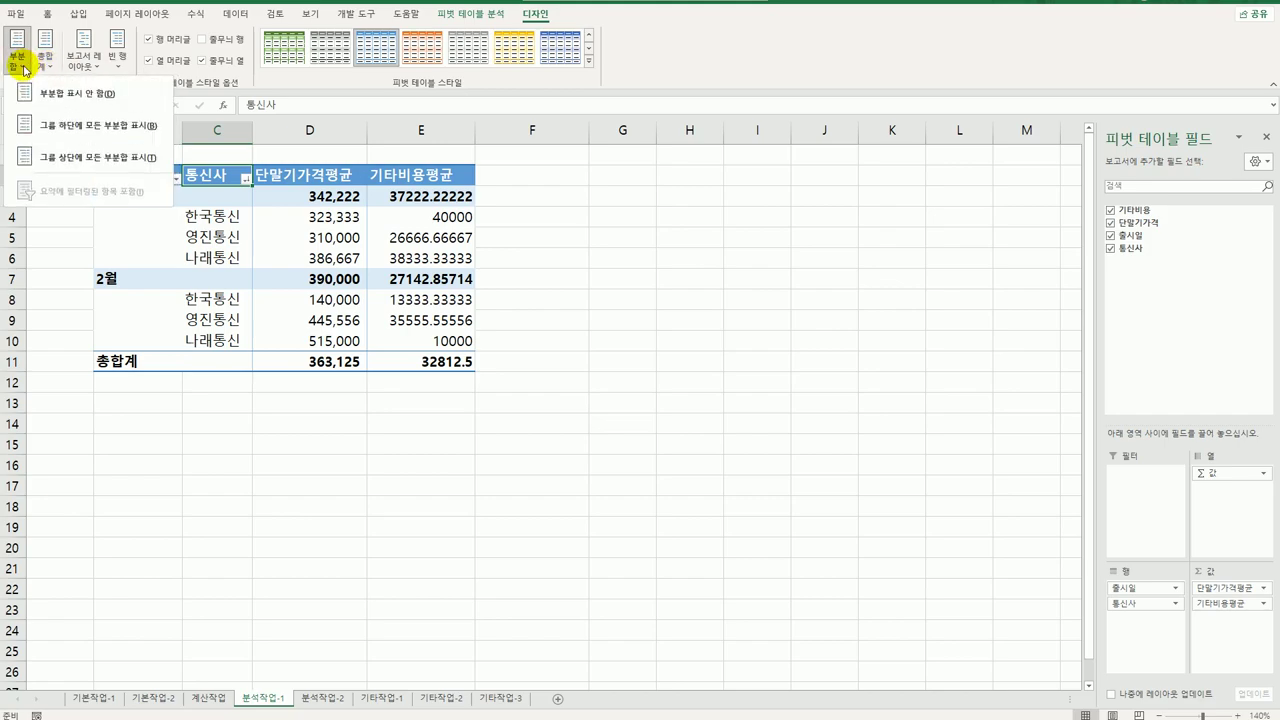
click(66, 143)
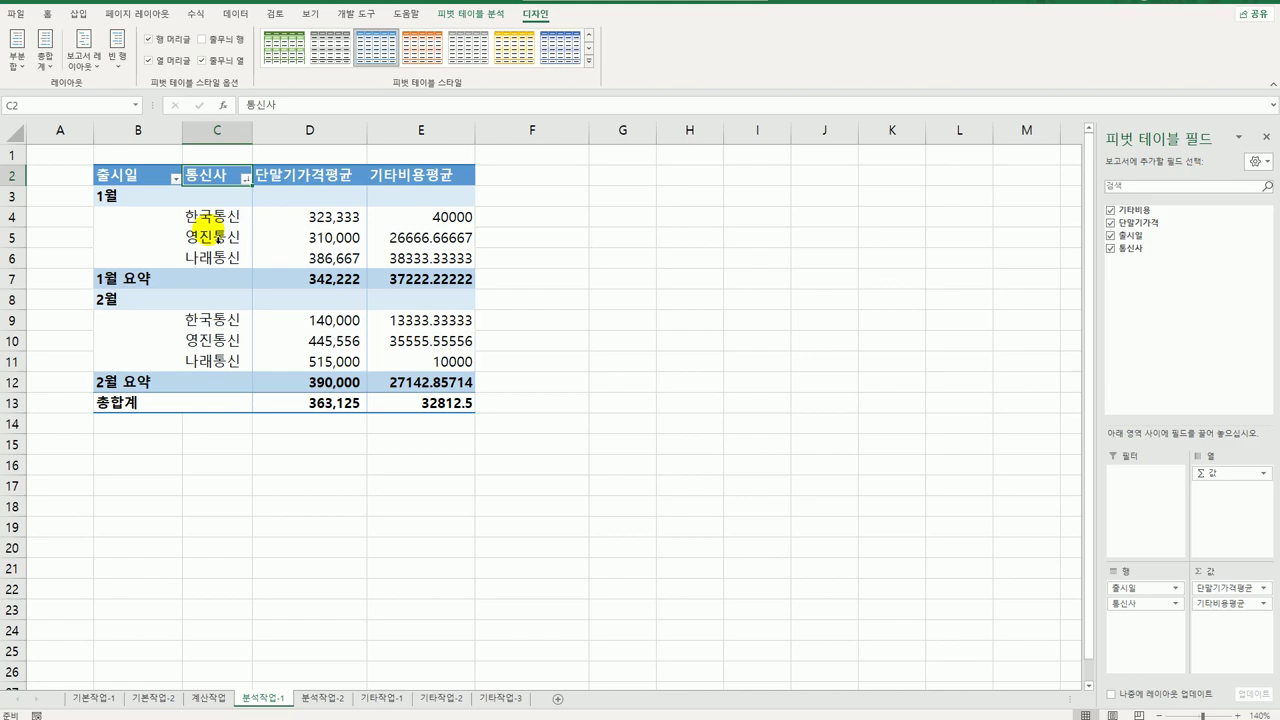
click(145, 196)
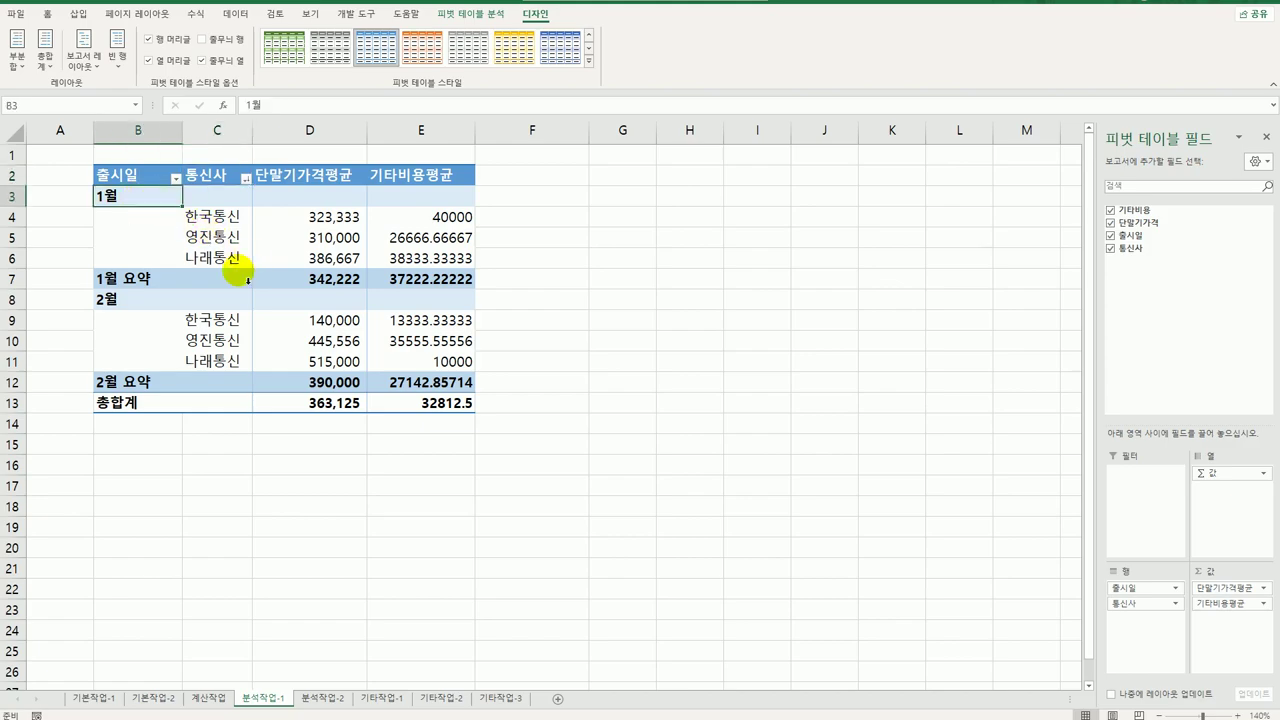
- Format the 기타비용평균 value field as 숫자 with 0 decimal places and the thousands separator
mouse_move(287, 283)
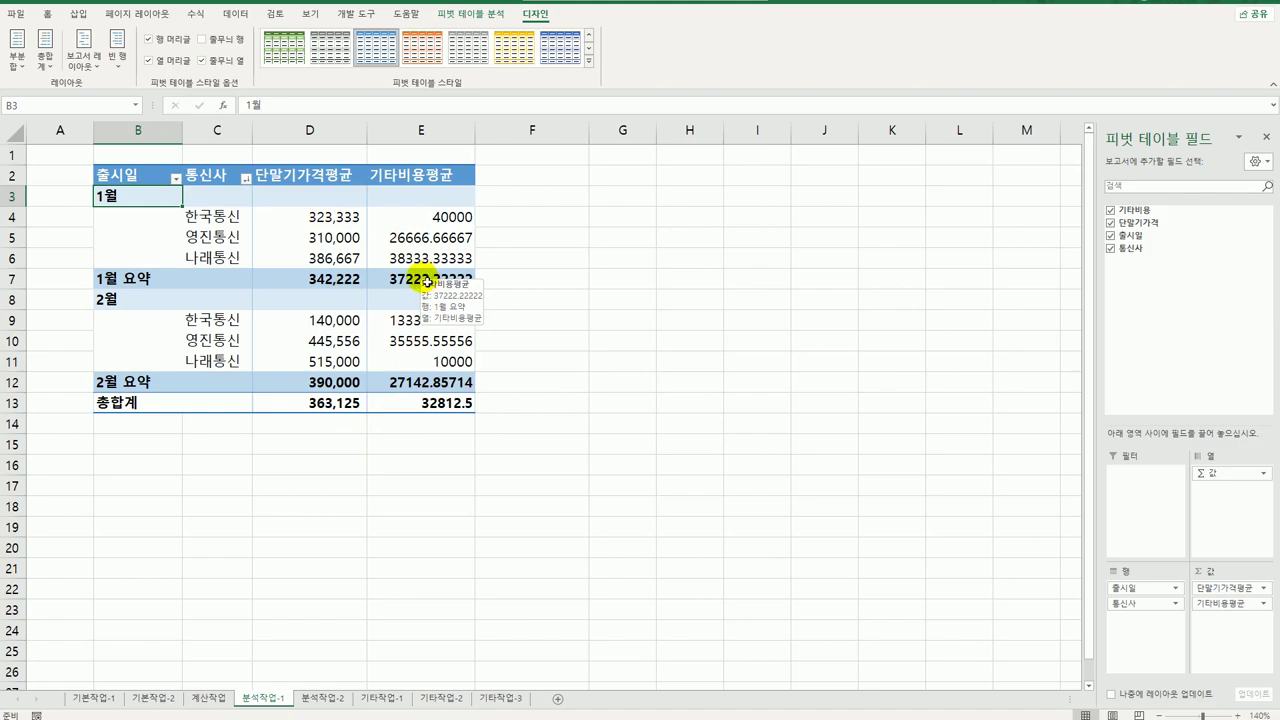
click(423, 175)
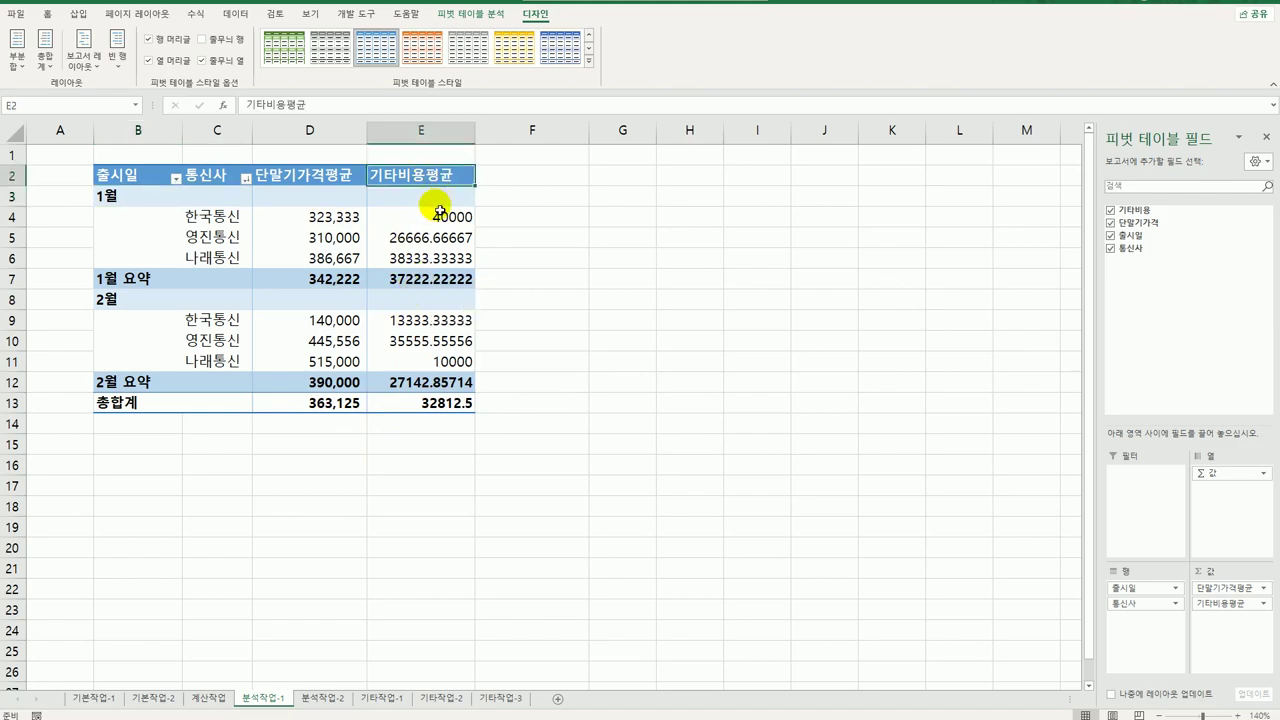
click(443, 278)
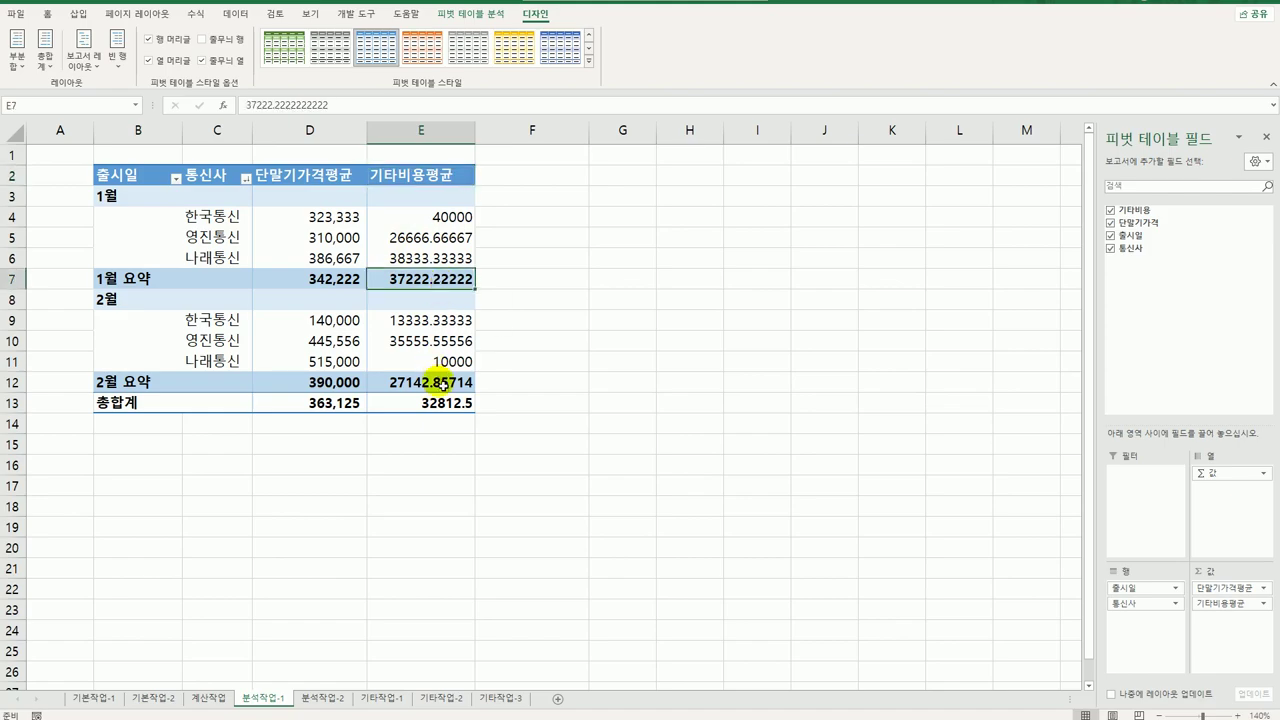
click(441, 178)
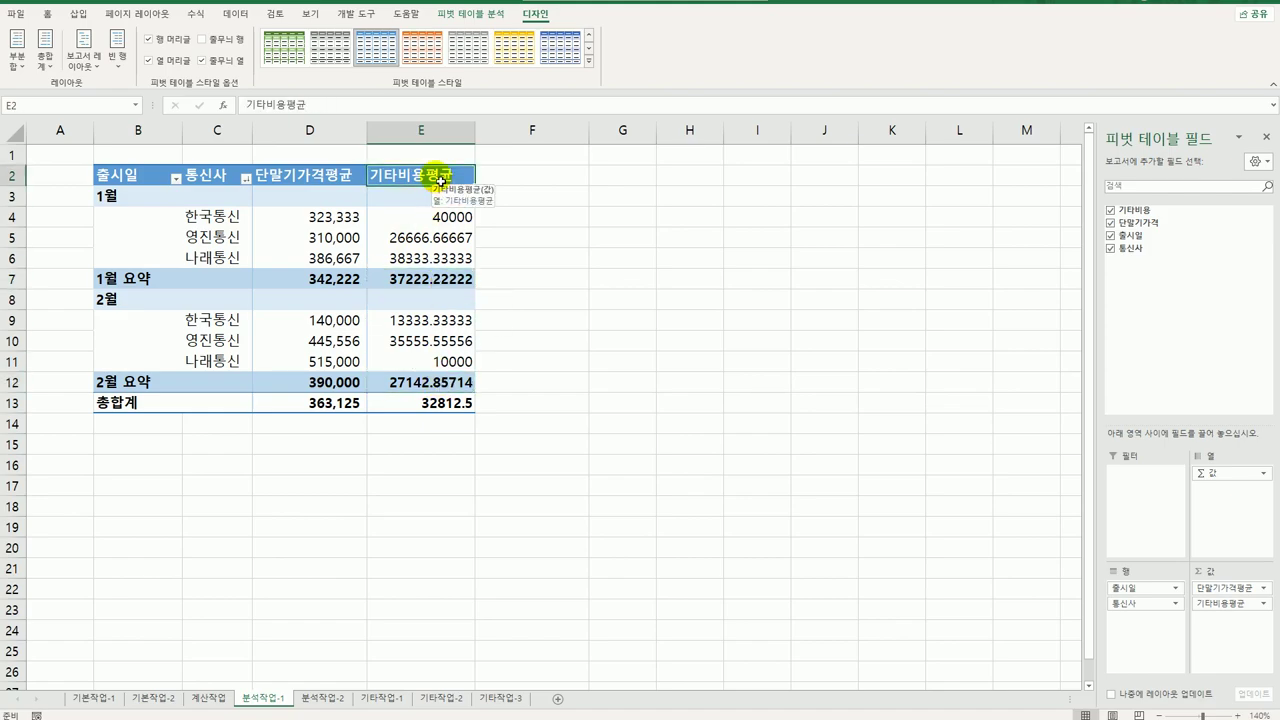
double_click(441, 178)
click(590, 488)
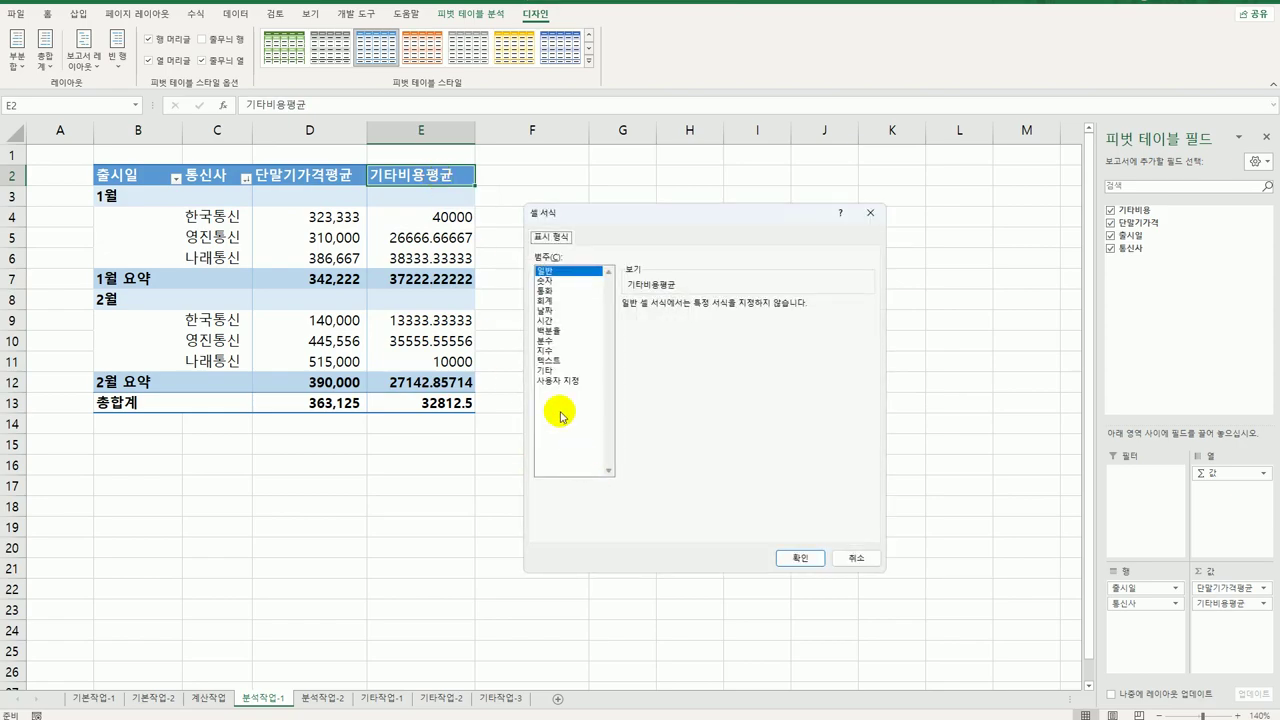
click(545, 281)
click(645, 326)
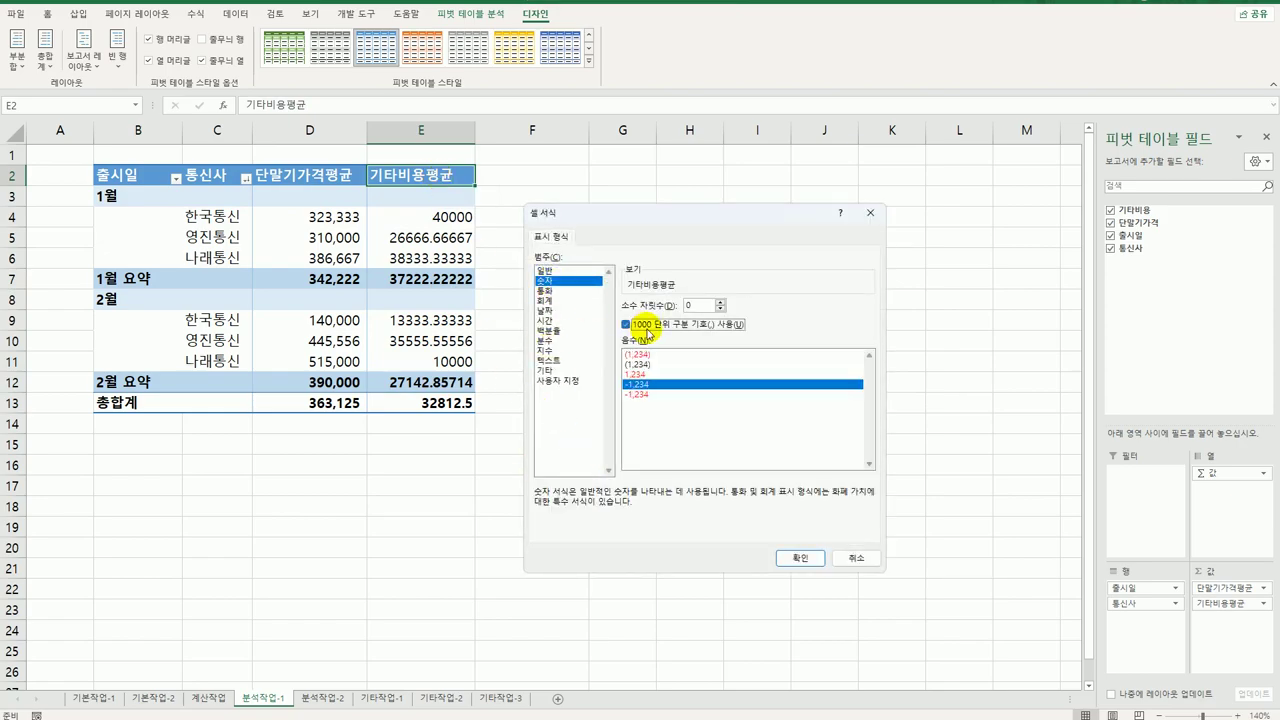
click(797, 557)
click(751, 492)
click(694, 529)
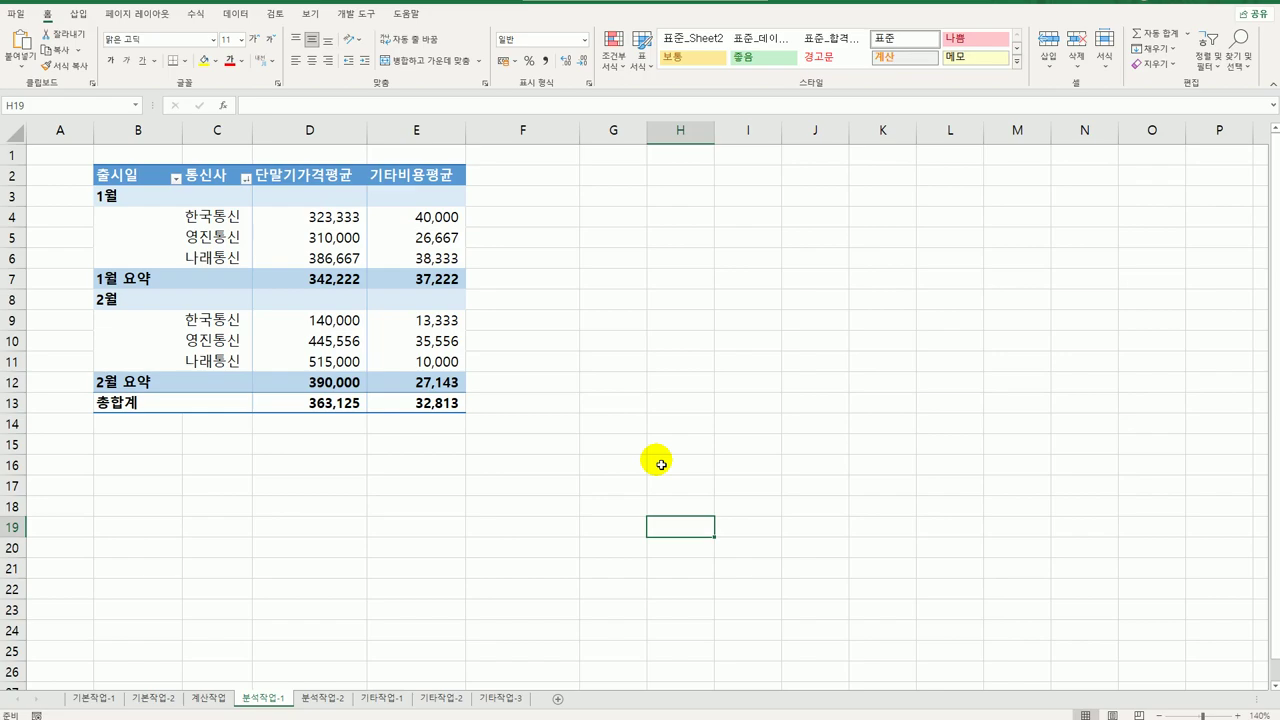
- On the 분석작업-2 sheet, start a sort of B2:G23 with 등급 as the first sort key
click(338, 697)
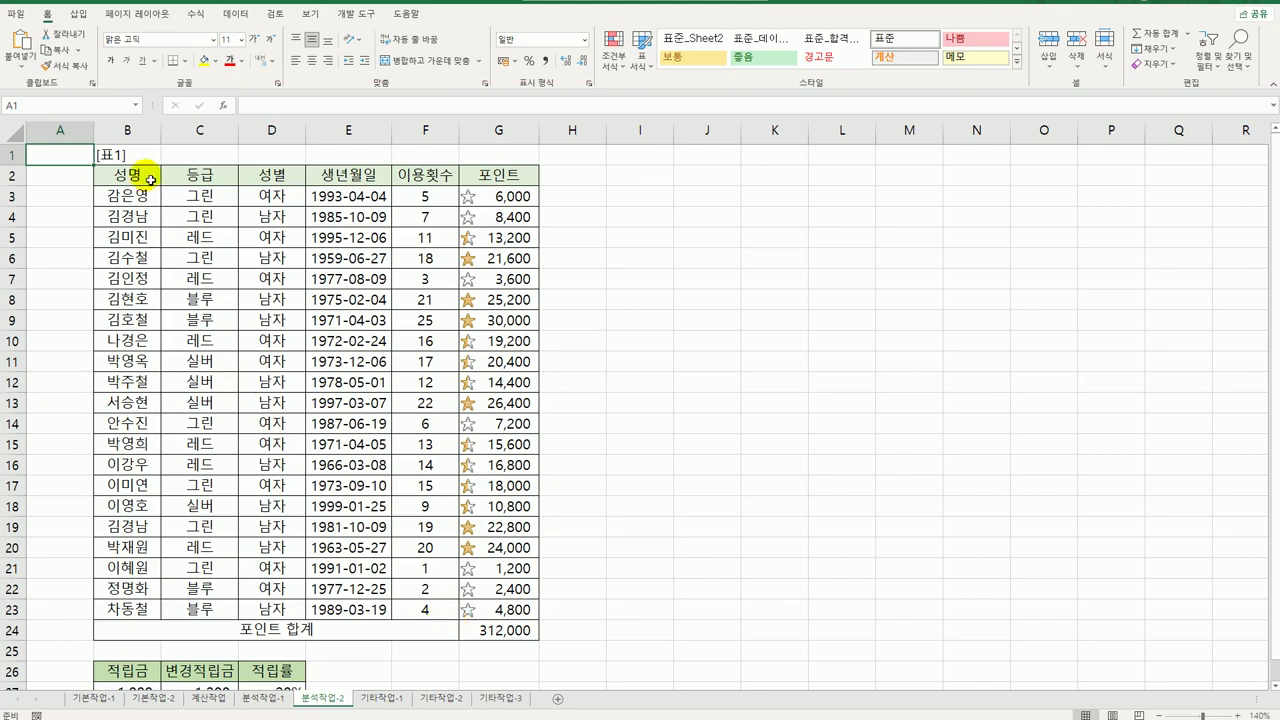
drag(132, 175, 494, 606)
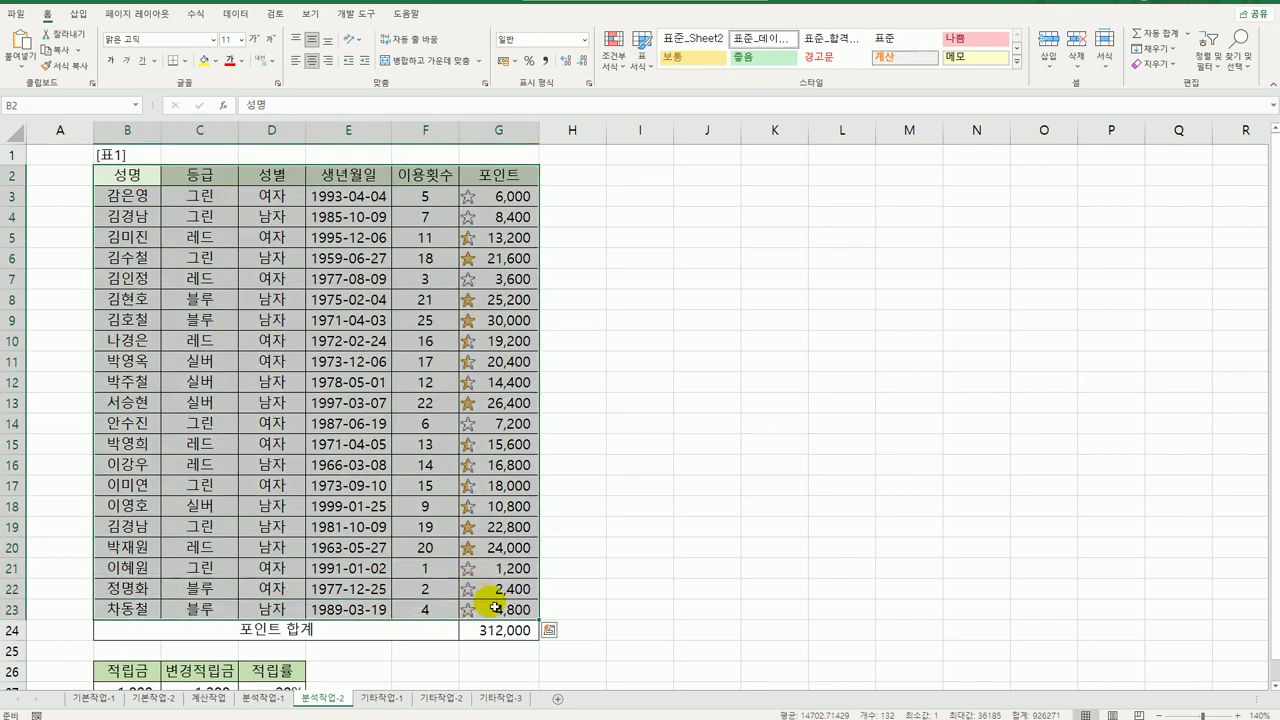
click(236, 17)
click(359, 50)
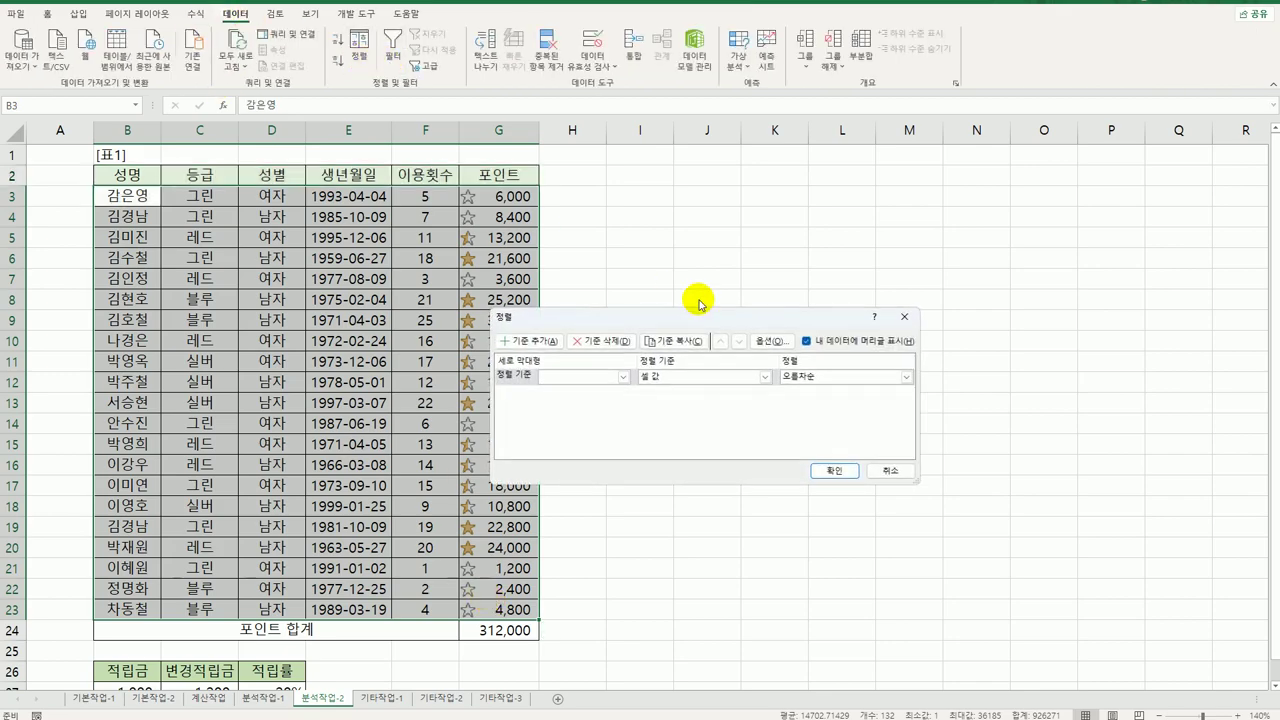
drag(695, 319, 772, 270)
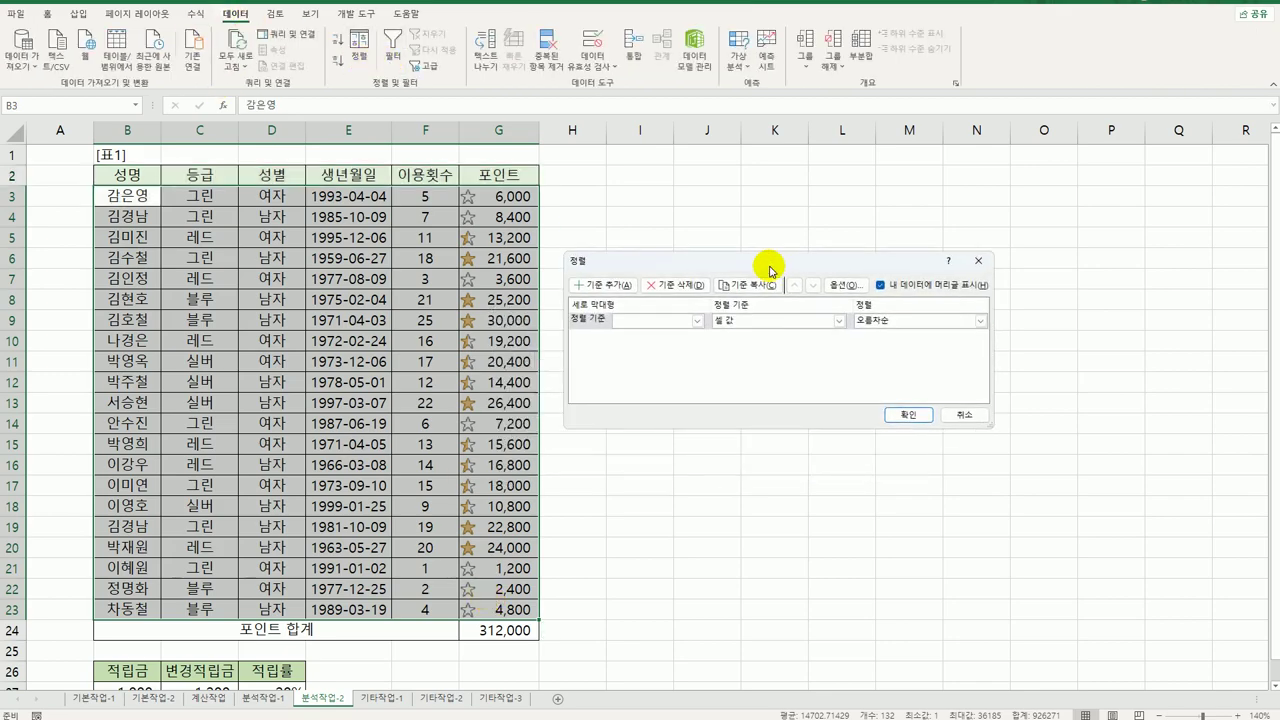
click(697, 321)
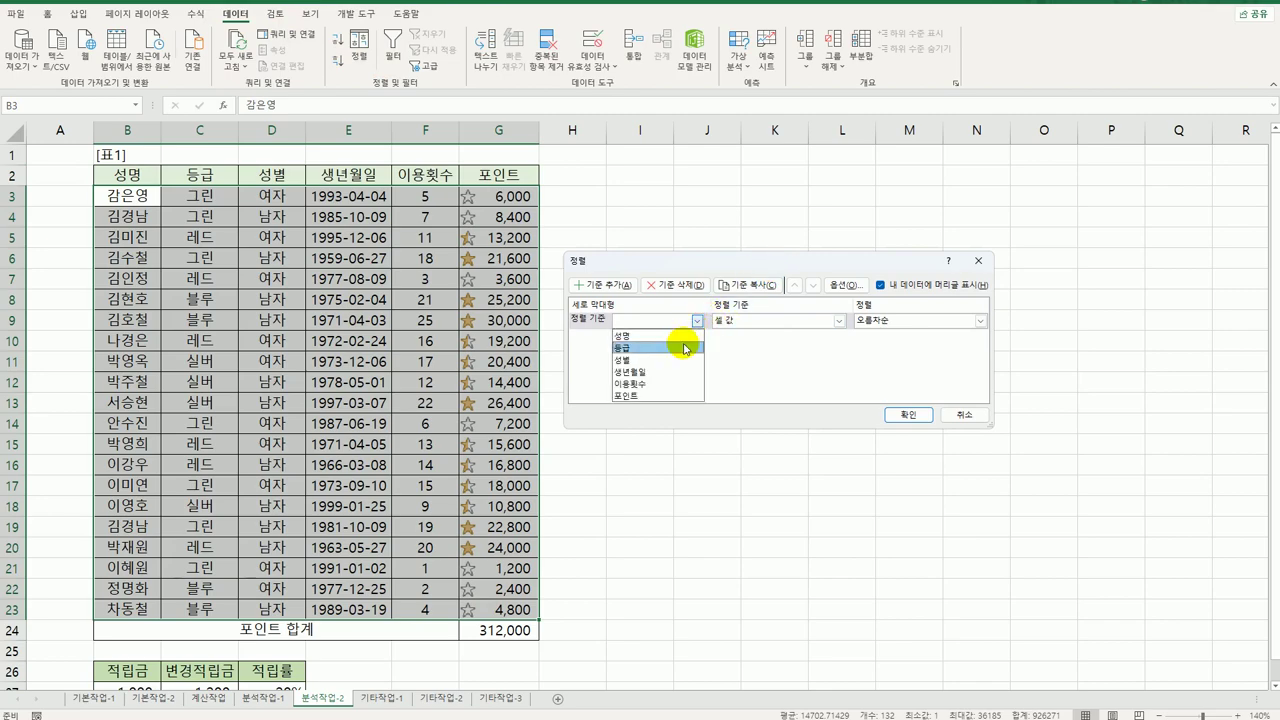
click(685, 348)
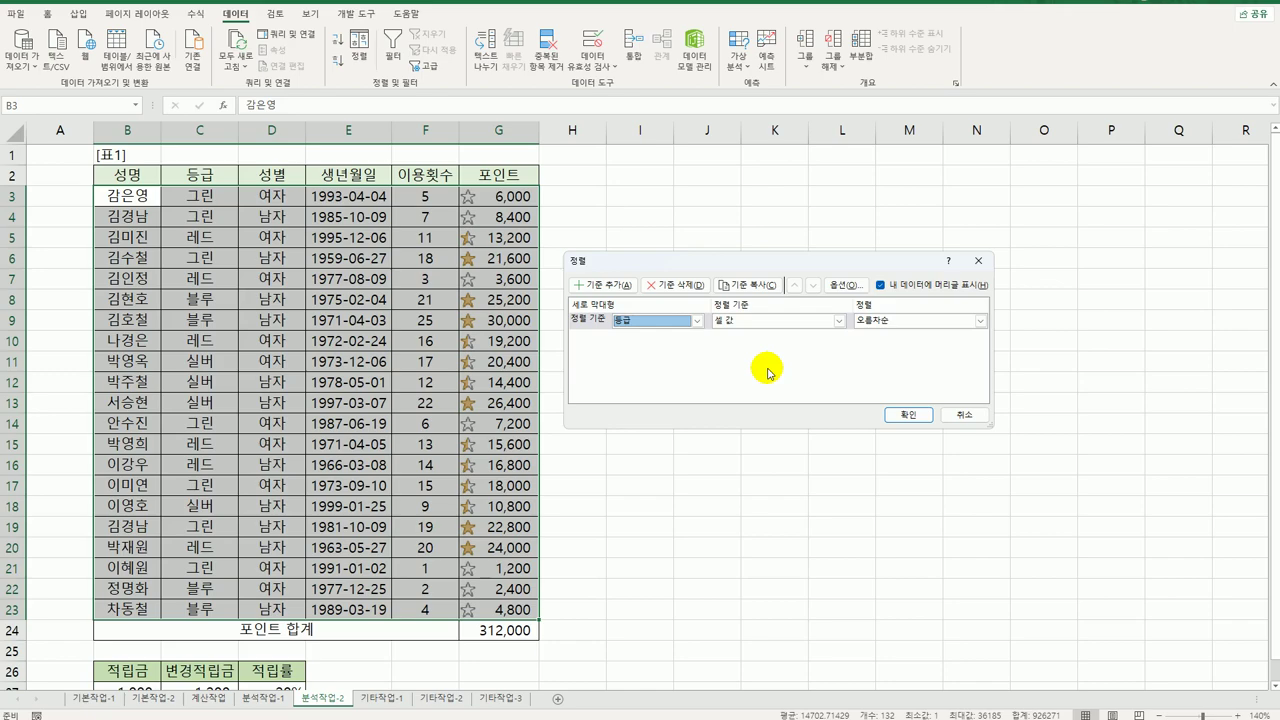
- Set the 등급 sort order to the custom list 실버, 레드, 그린, 블루
click(877, 322)
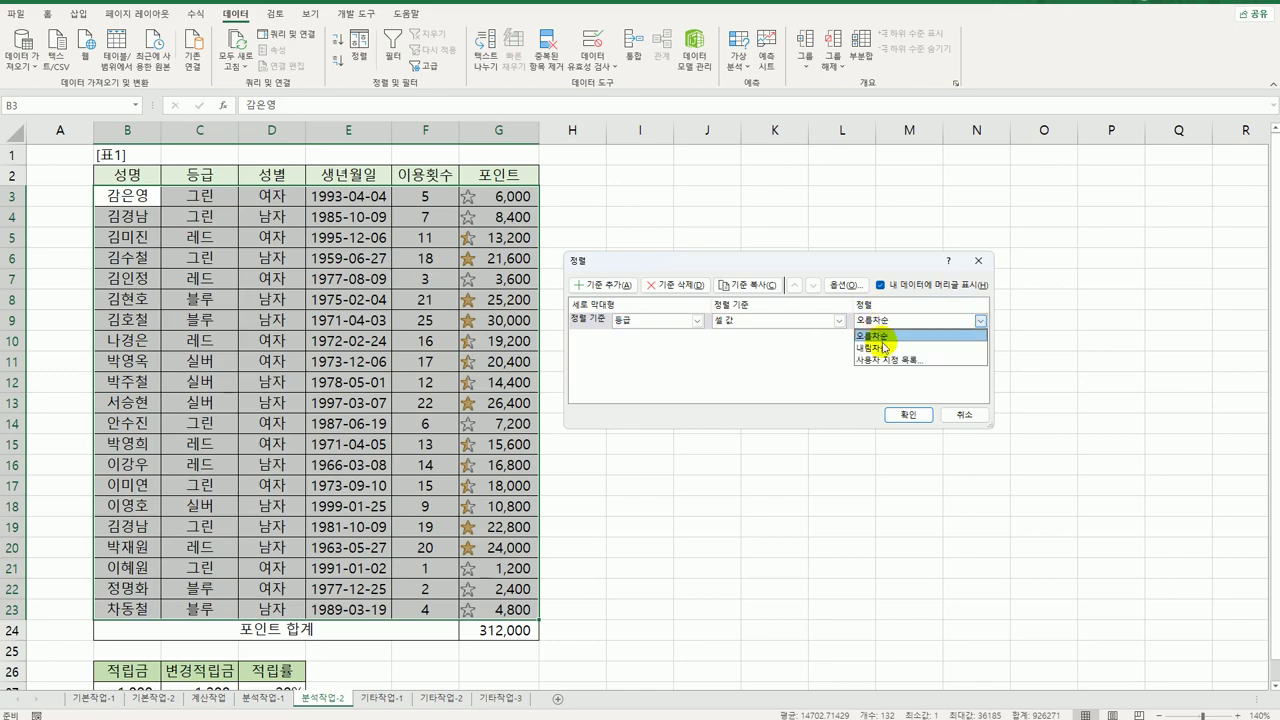
click(888, 359)
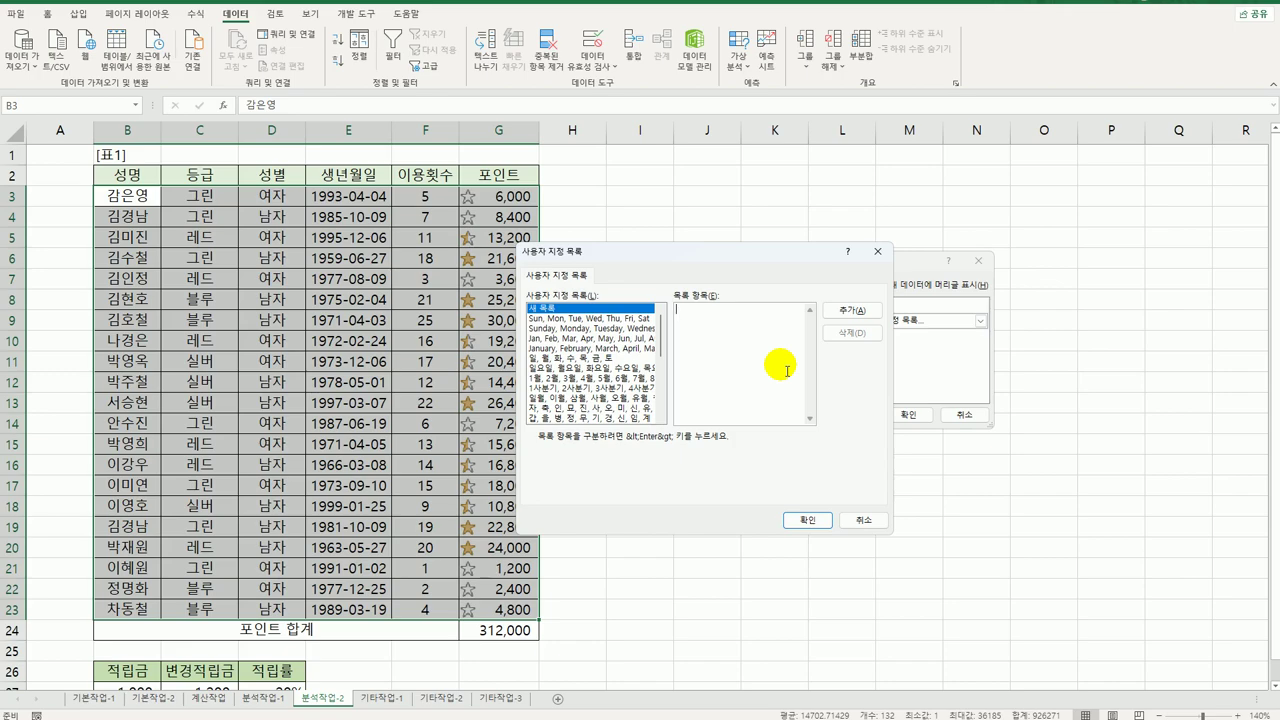
text(실버)
key(Return)
text(레드)
key(Return)
text(그린)
key(Return)
text(블루)
click(852, 310)
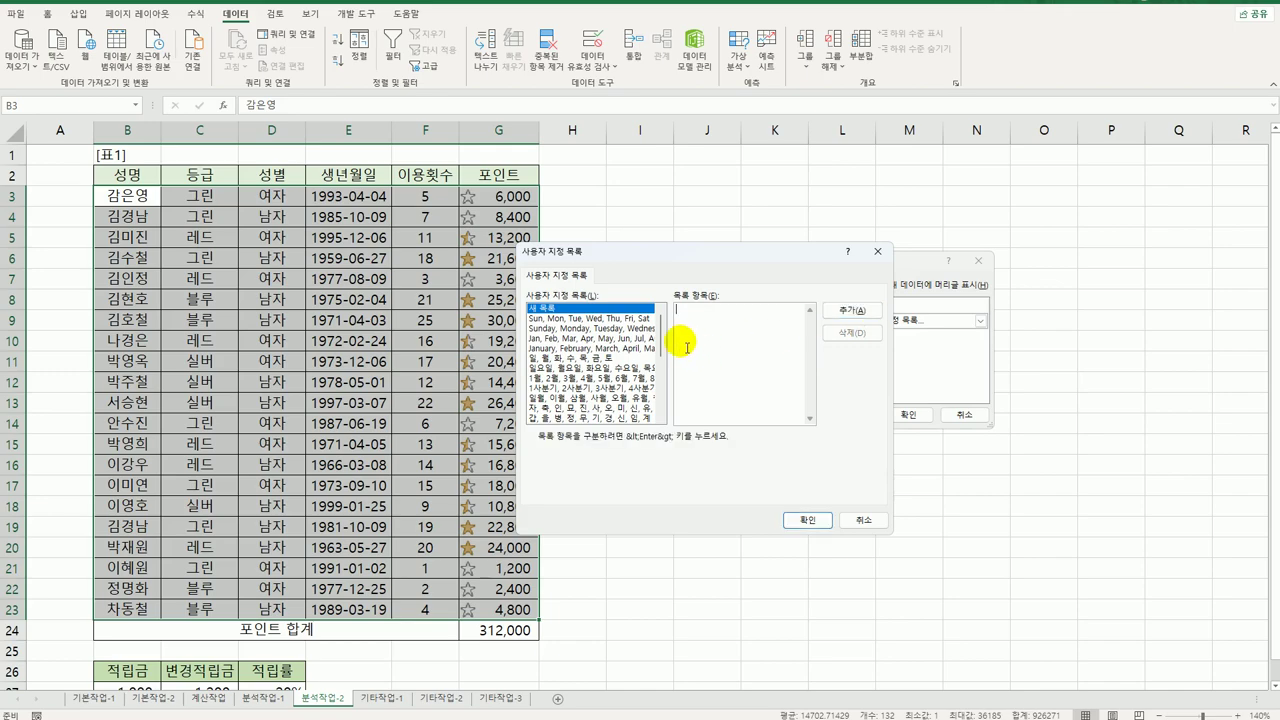
drag(661, 330, 657, 395)
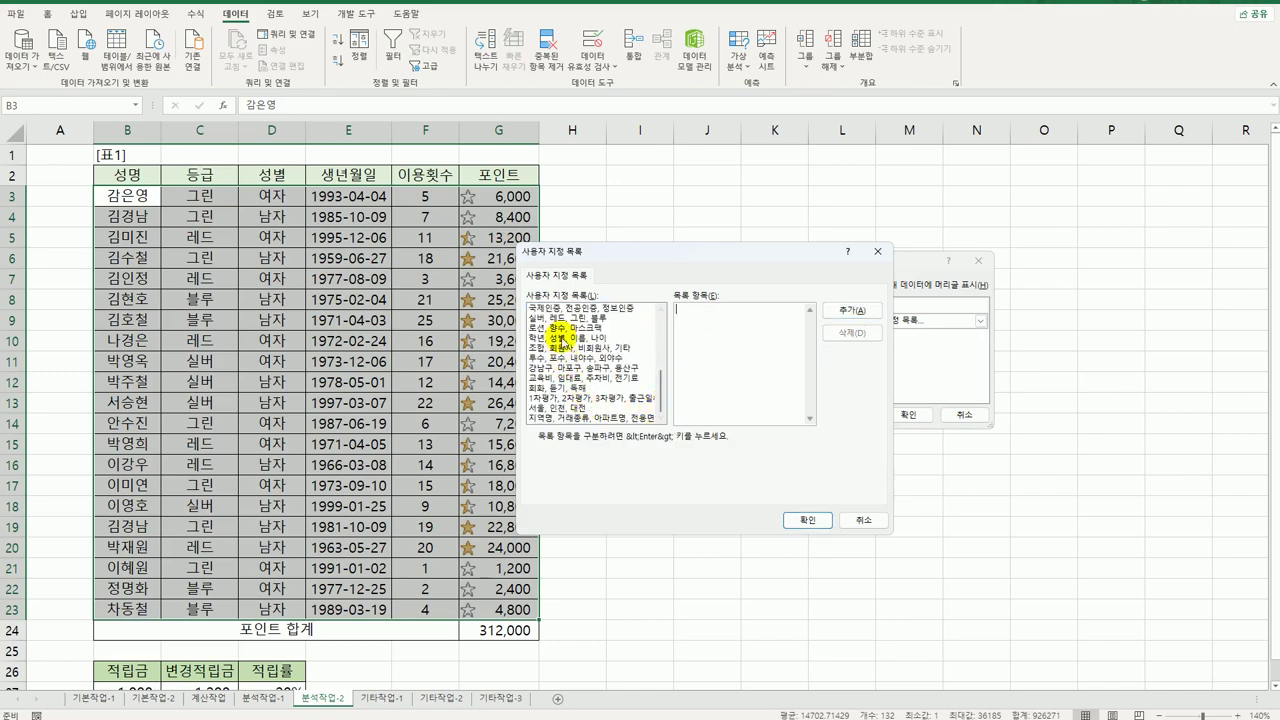
click(561, 318)
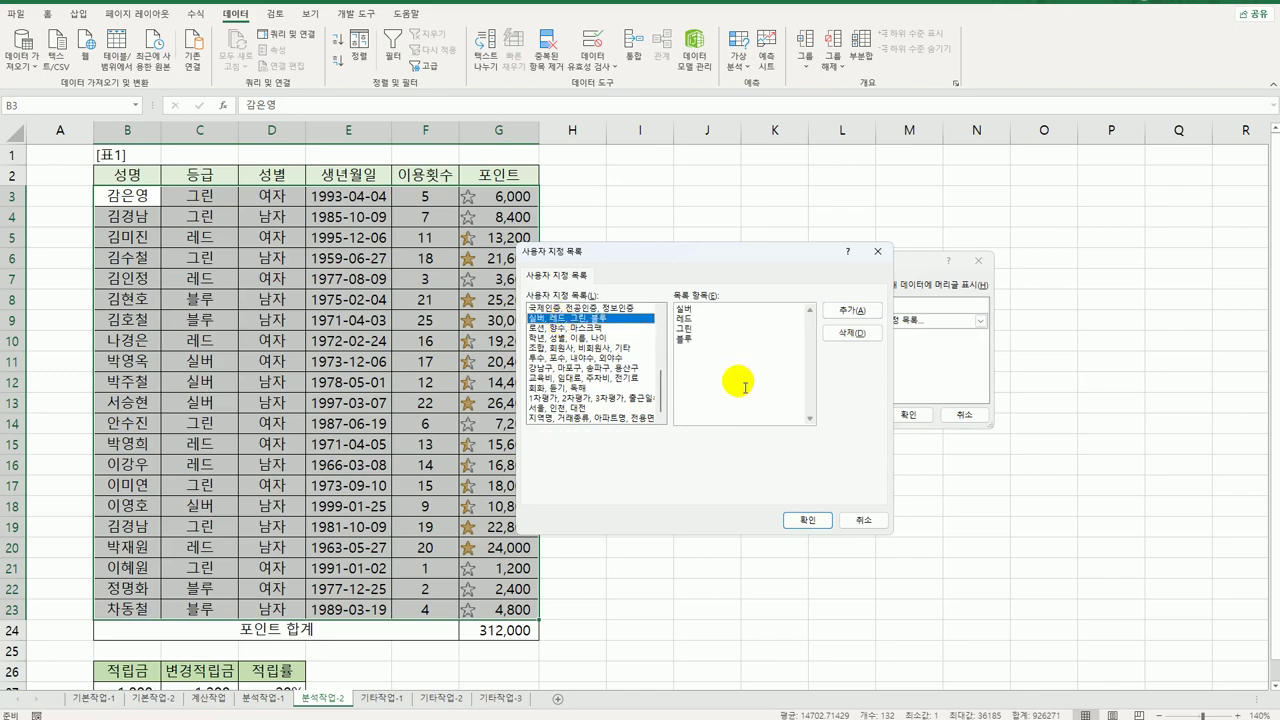
click(818, 521)
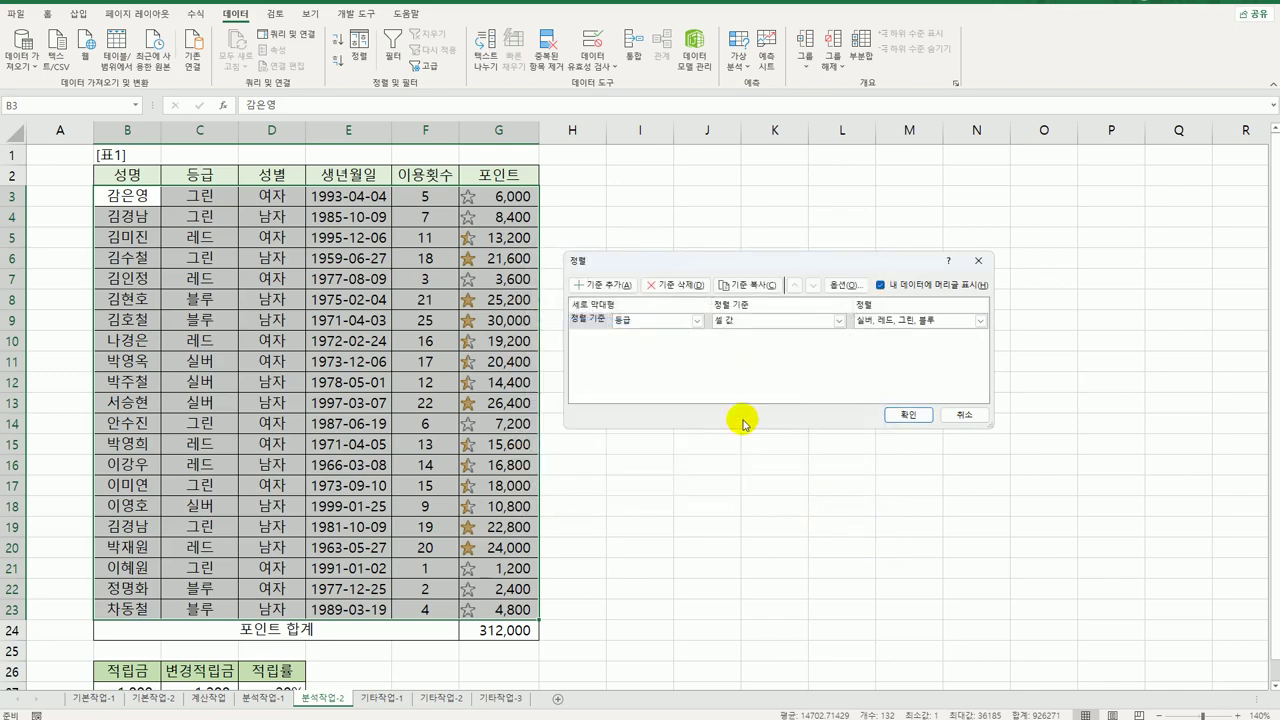
- Add a second sort level on 포인트 by 조건부 서식 아이콘, with the full gold star shown on top (위에 표시)
click(613, 288)
click(697, 337)
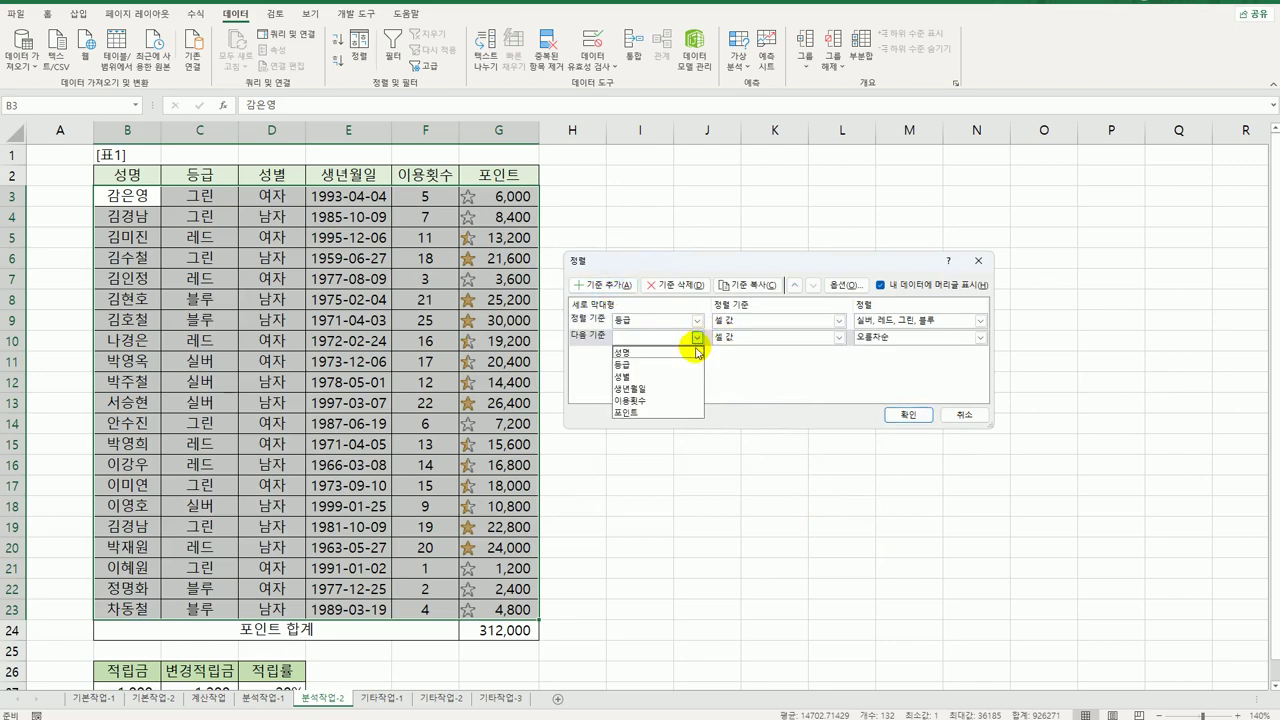
click(673, 414)
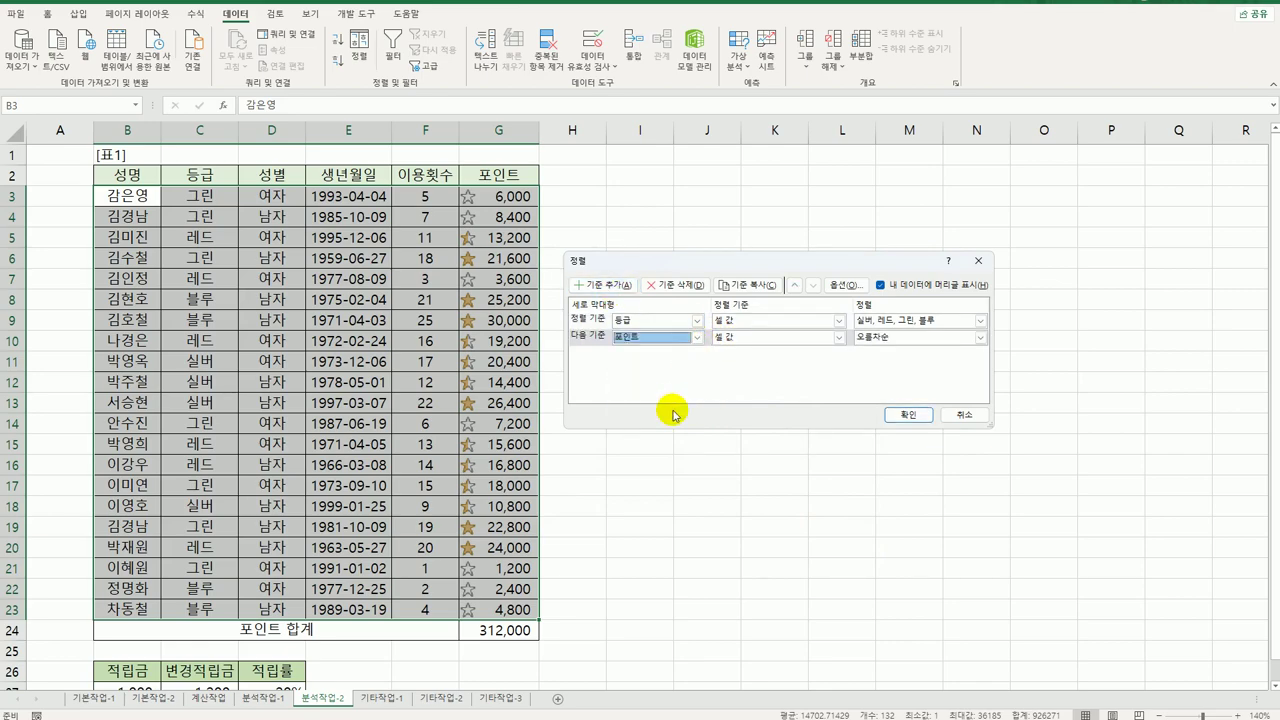
click(772, 338)
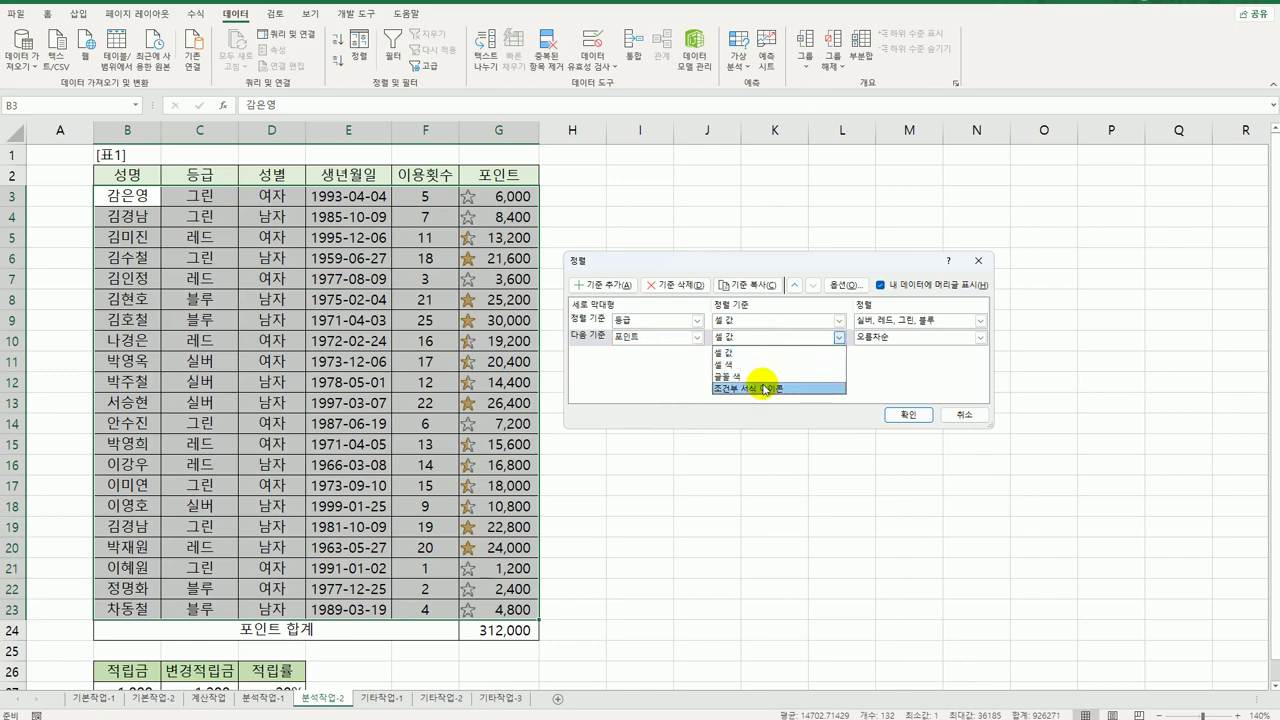
click(762, 389)
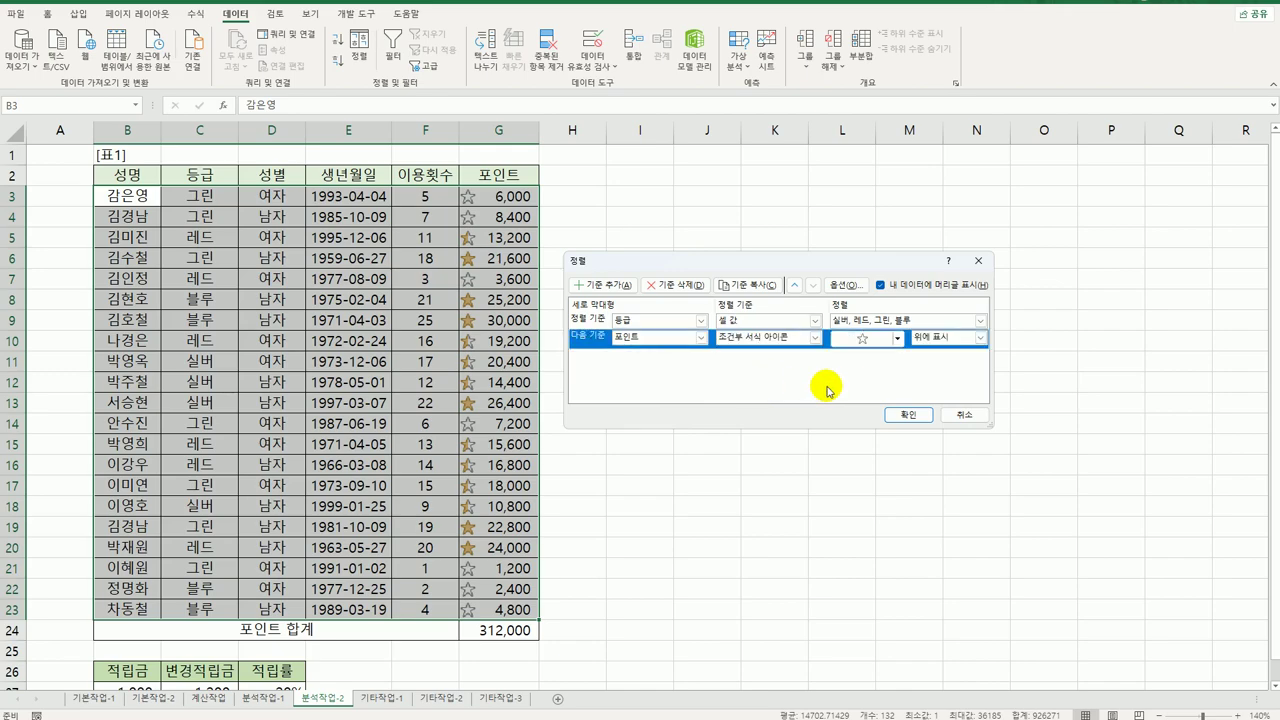
click(885, 338)
click(899, 342)
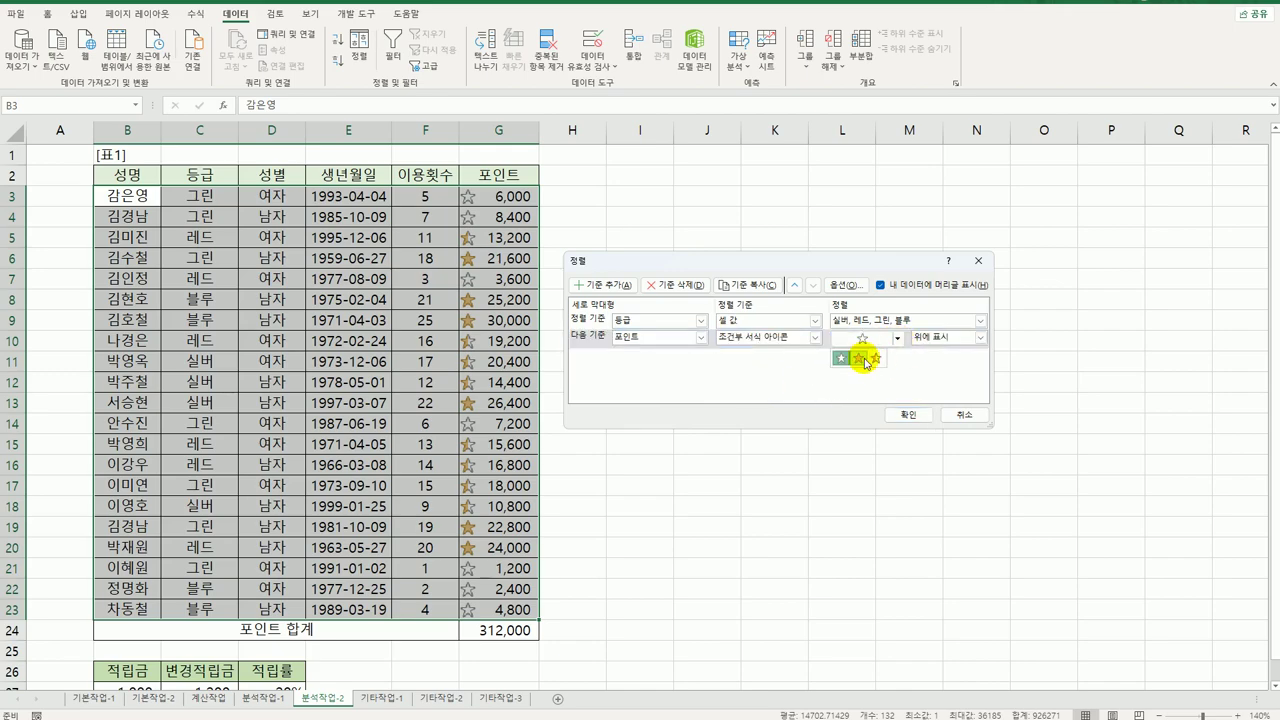
click(864, 358)
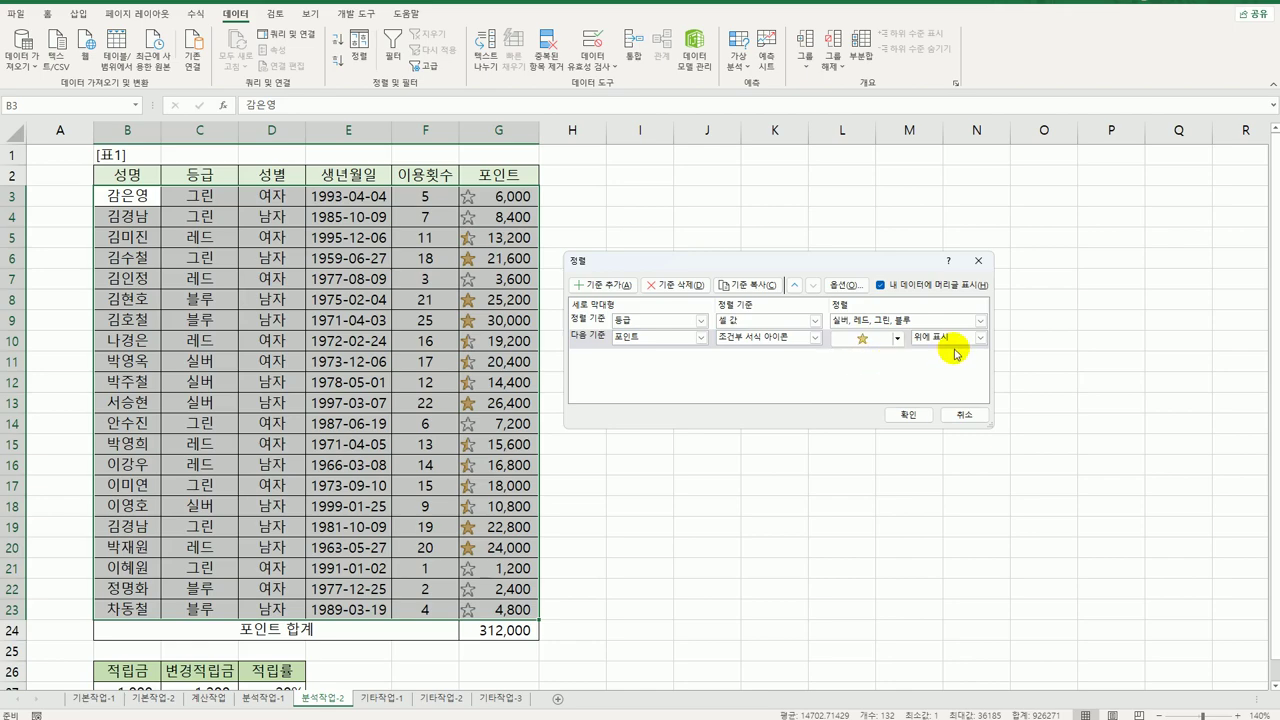
- Add a third sort level on 포인트 by 조건부 서식 아이콘, with the empty star set to 아래쪽에 표시, and apply the sort
click(604, 285)
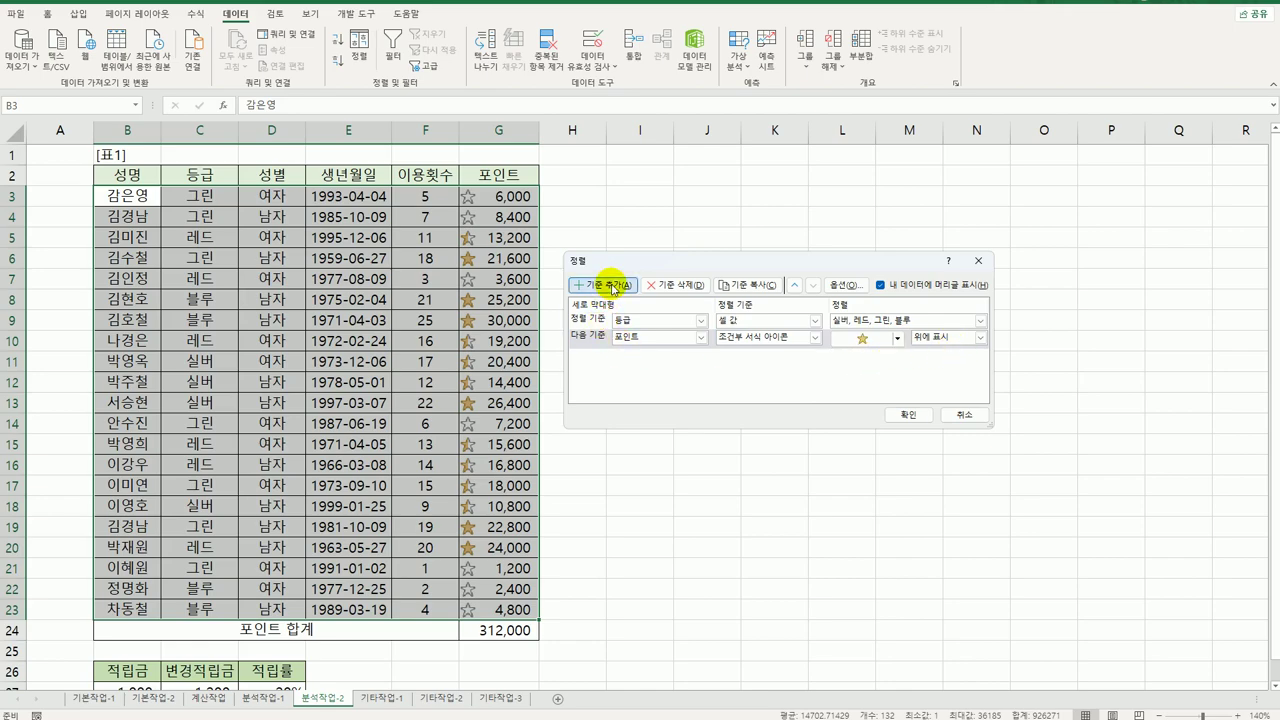
click(700, 357)
click(652, 432)
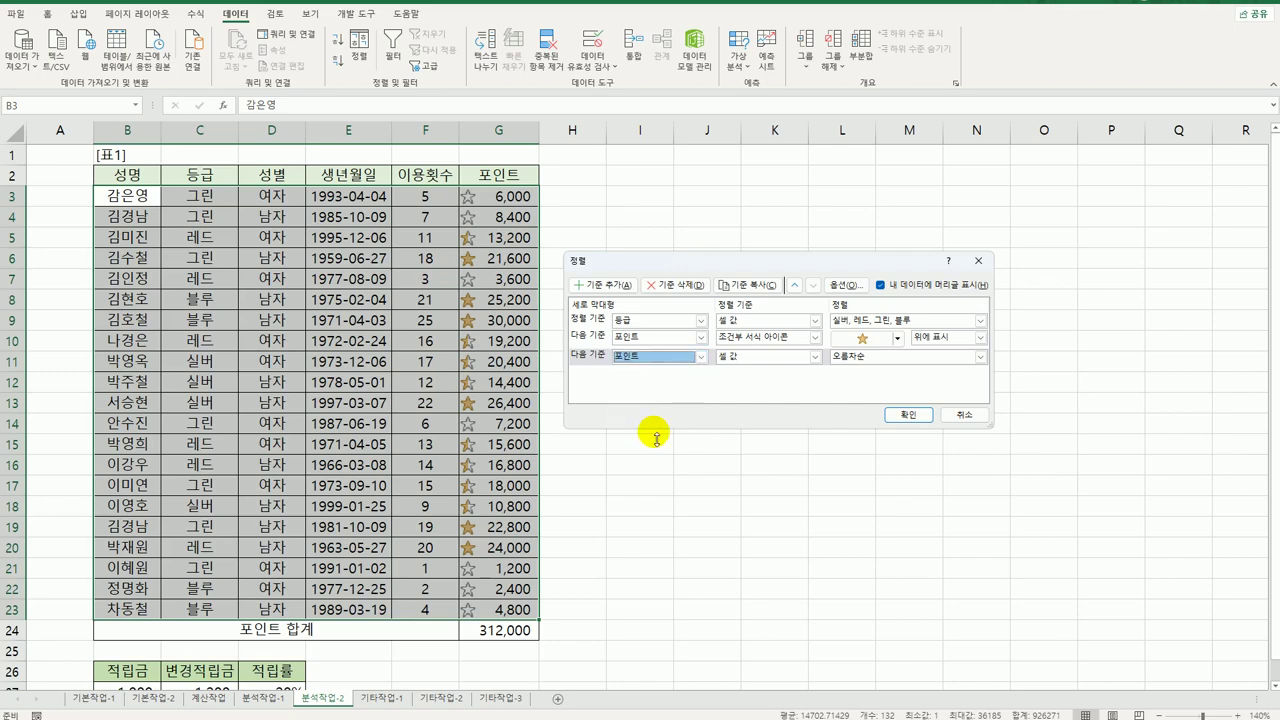
click(775, 357)
click(766, 409)
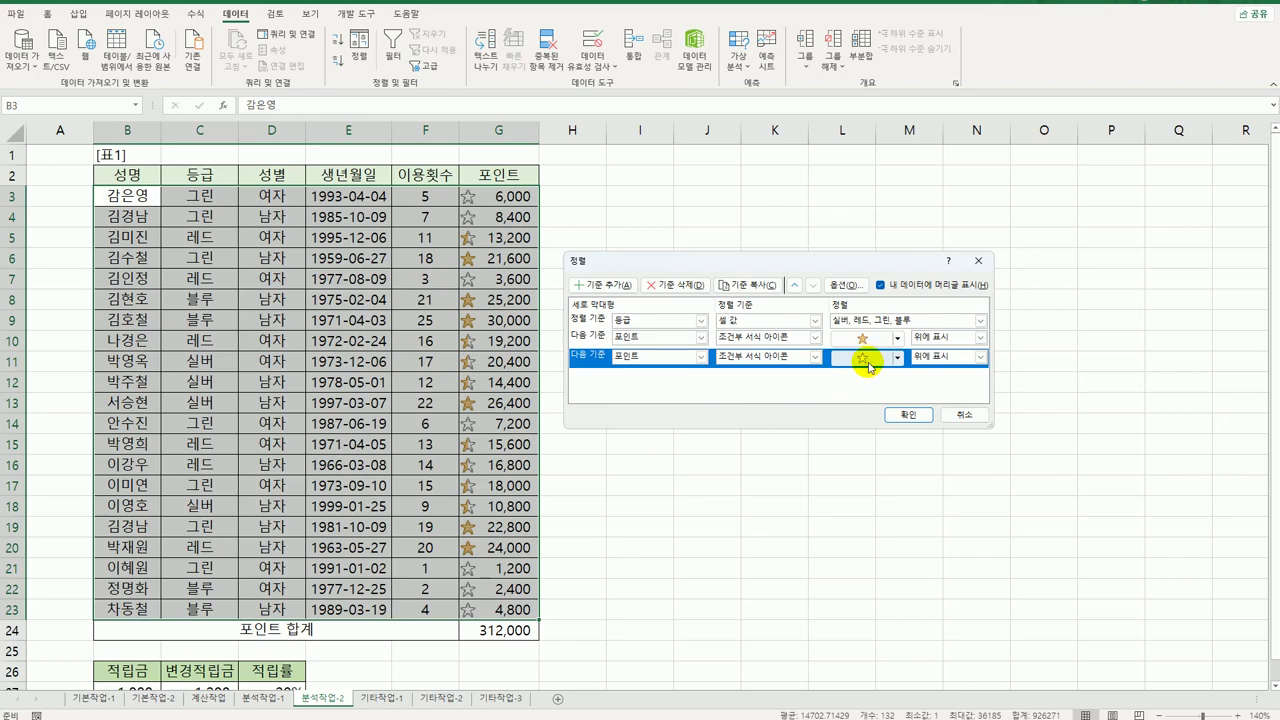
click(981, 357)
click(955, 378)
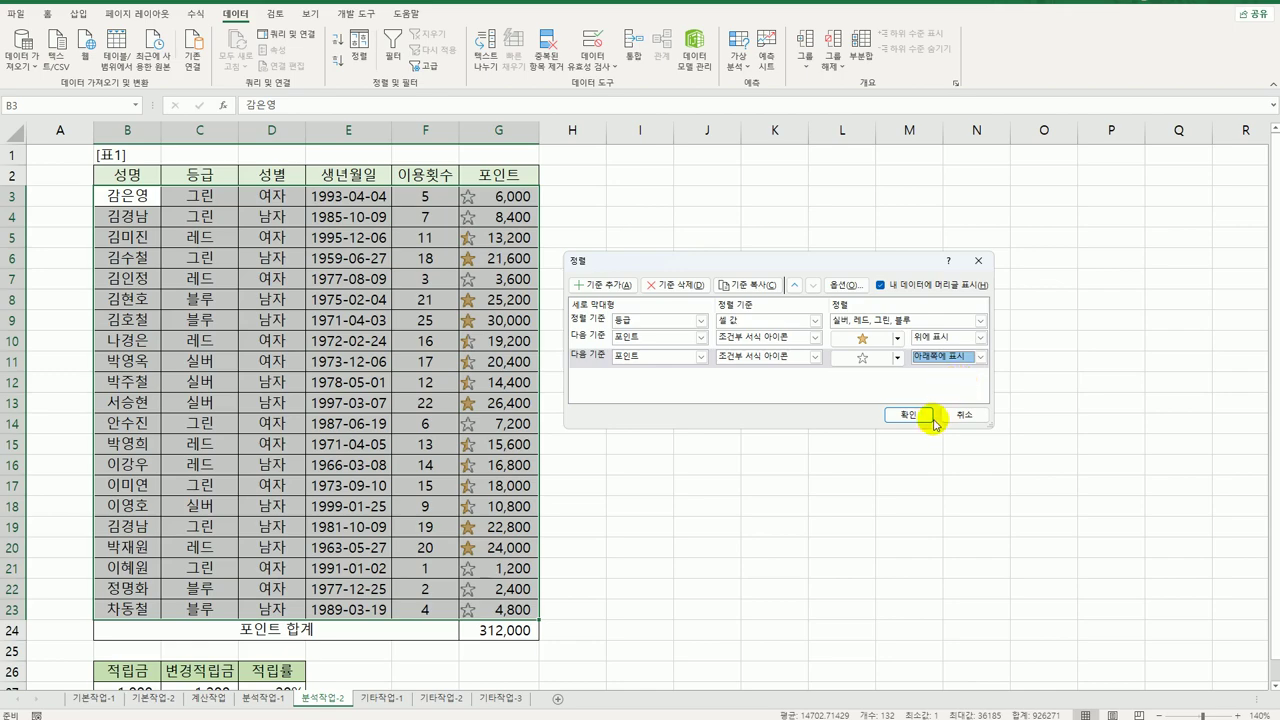
click(932, 417)
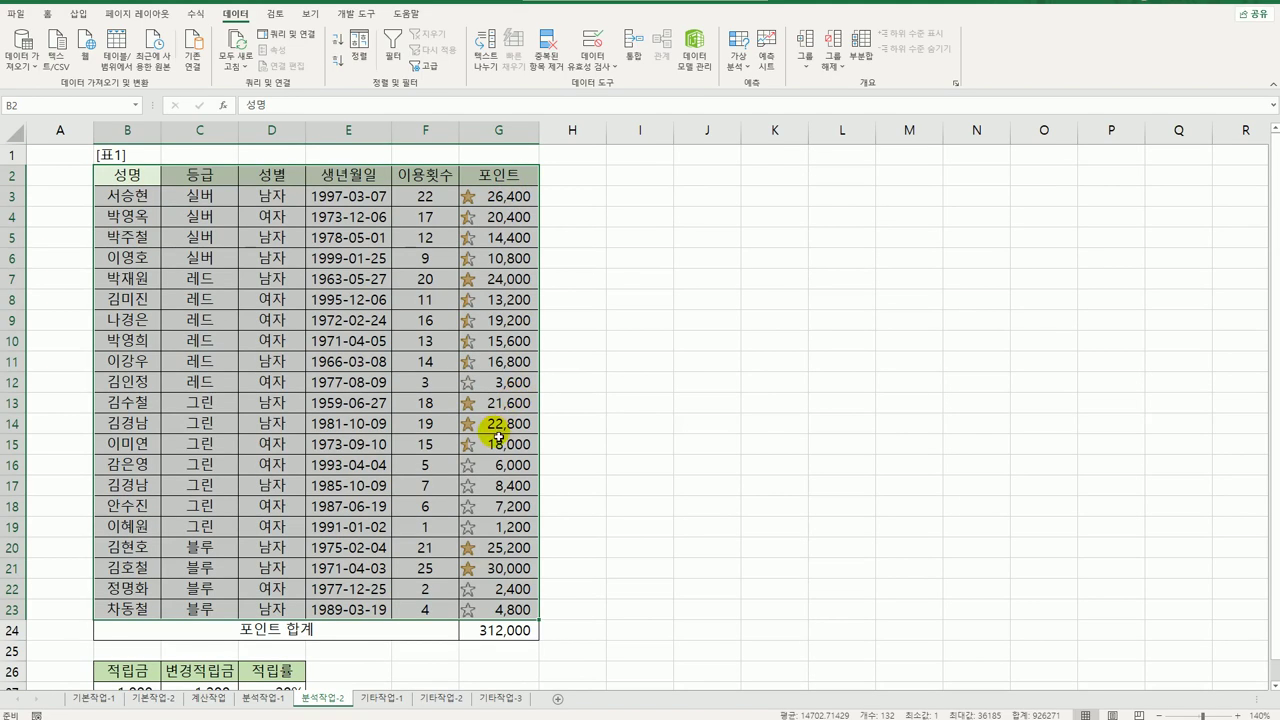
- Define the name 적립률 for cell D27
scroll(478, 460, down, 6)
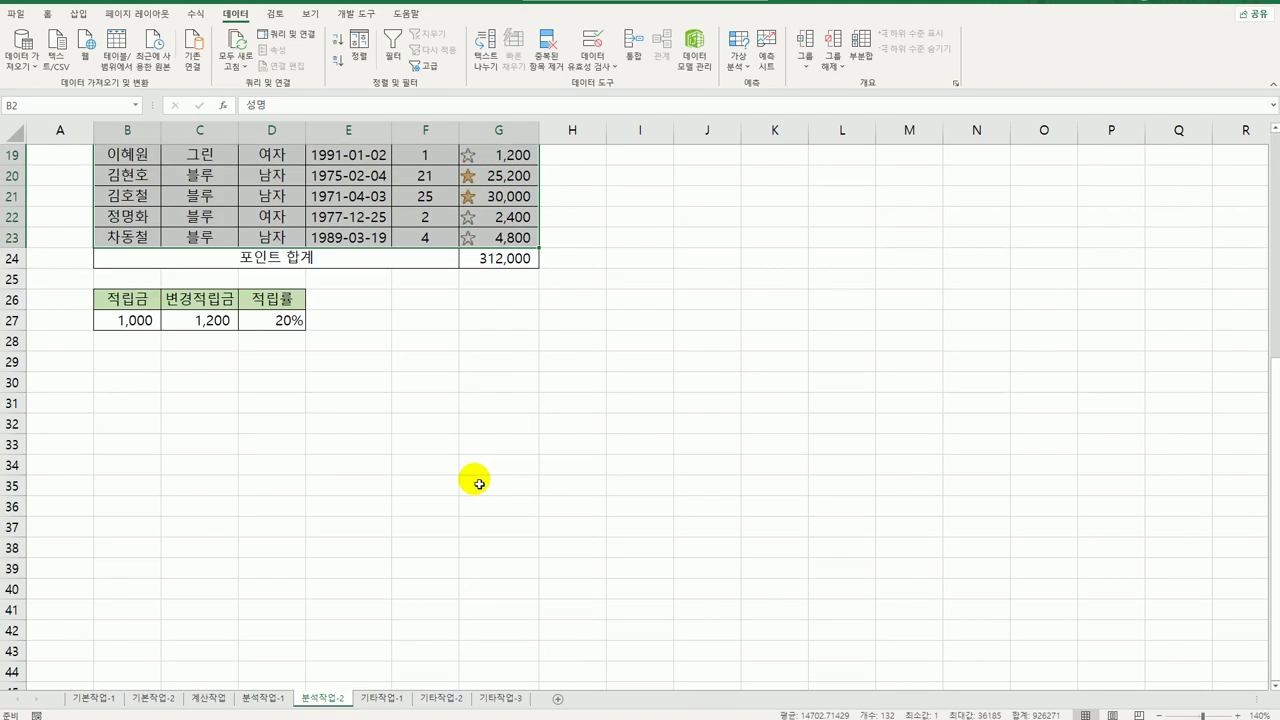
click(260, 320)
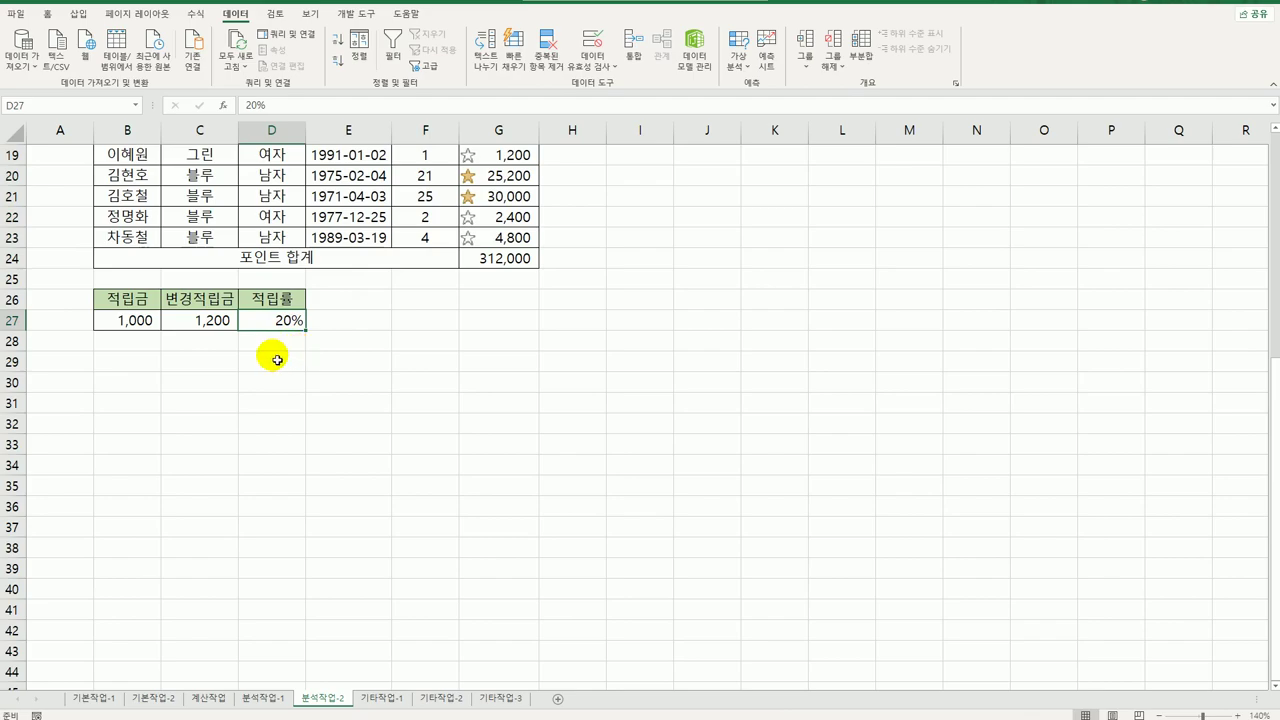
click(105, 108)
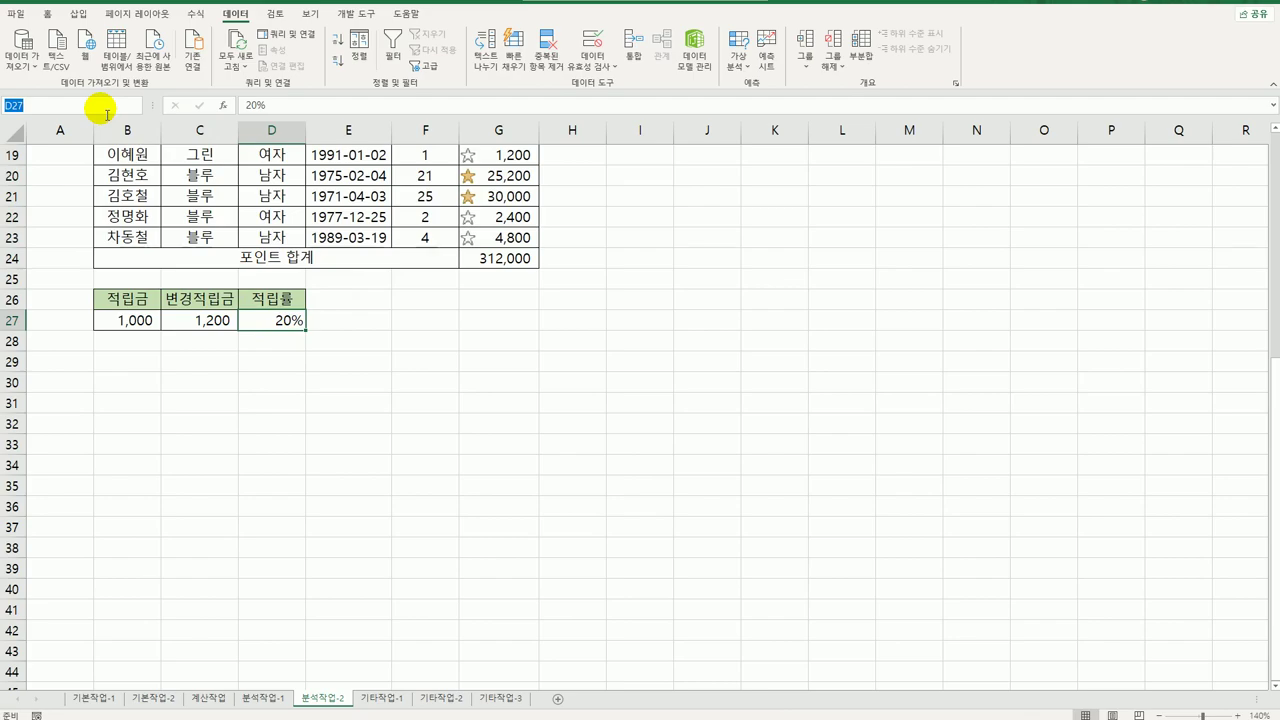
text(적립률)
key(Return)
- Define the name 포인트합계 for cell G24, the 포인트 합계 total
click(518, 259)
click(70, 112)
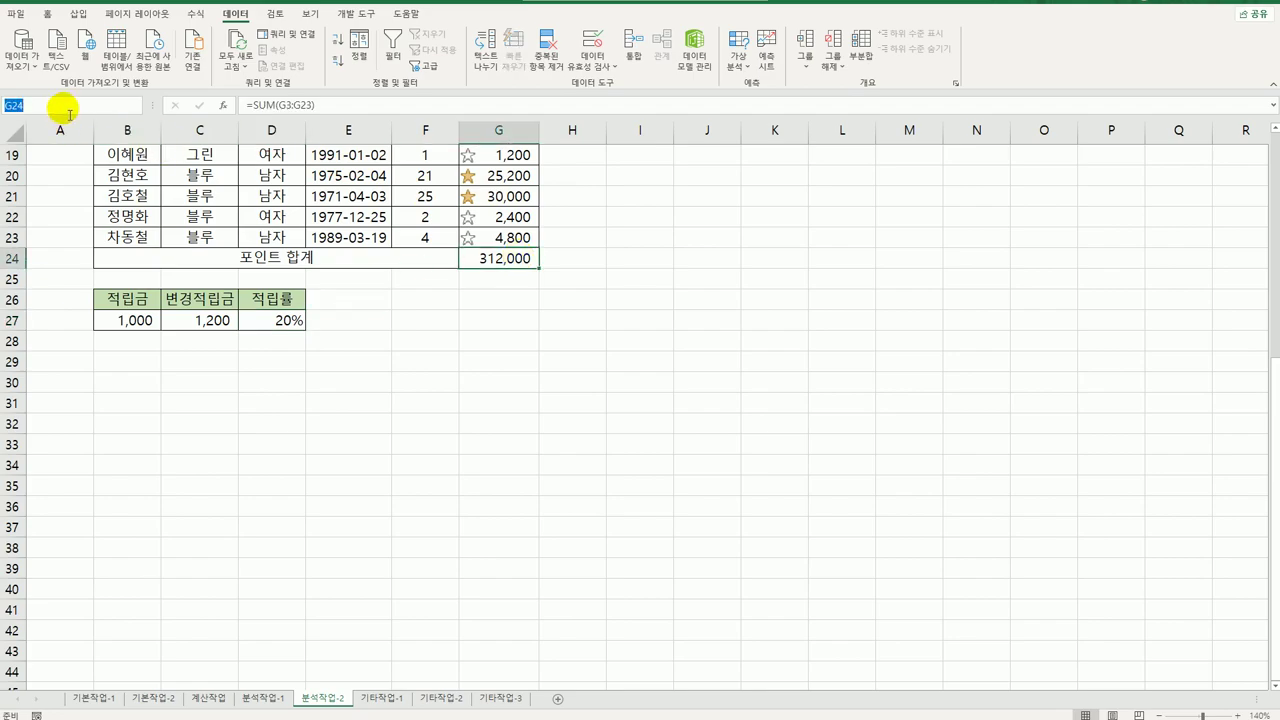
text(포인트합계)
key(Return)
- Add a scenario named 적립률10% with changing cell D27, an empty description and the 적립률 value 10%
click(278, 328)
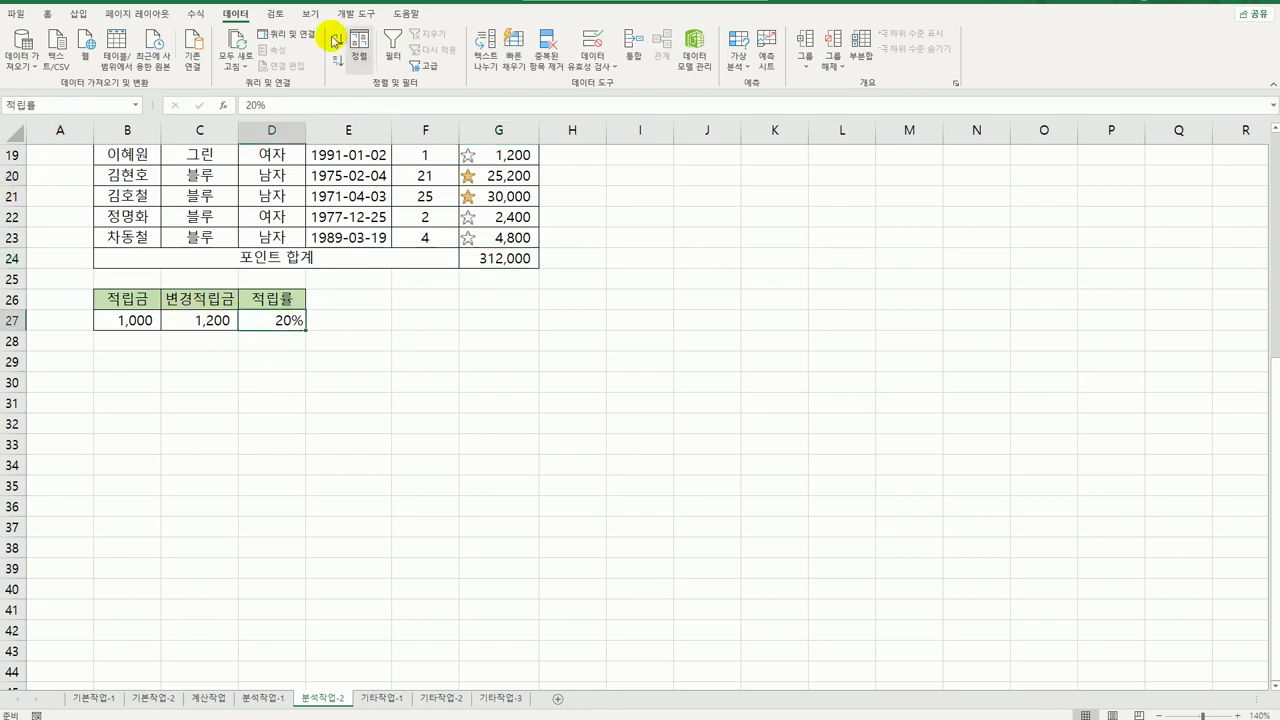
click(738, 55)
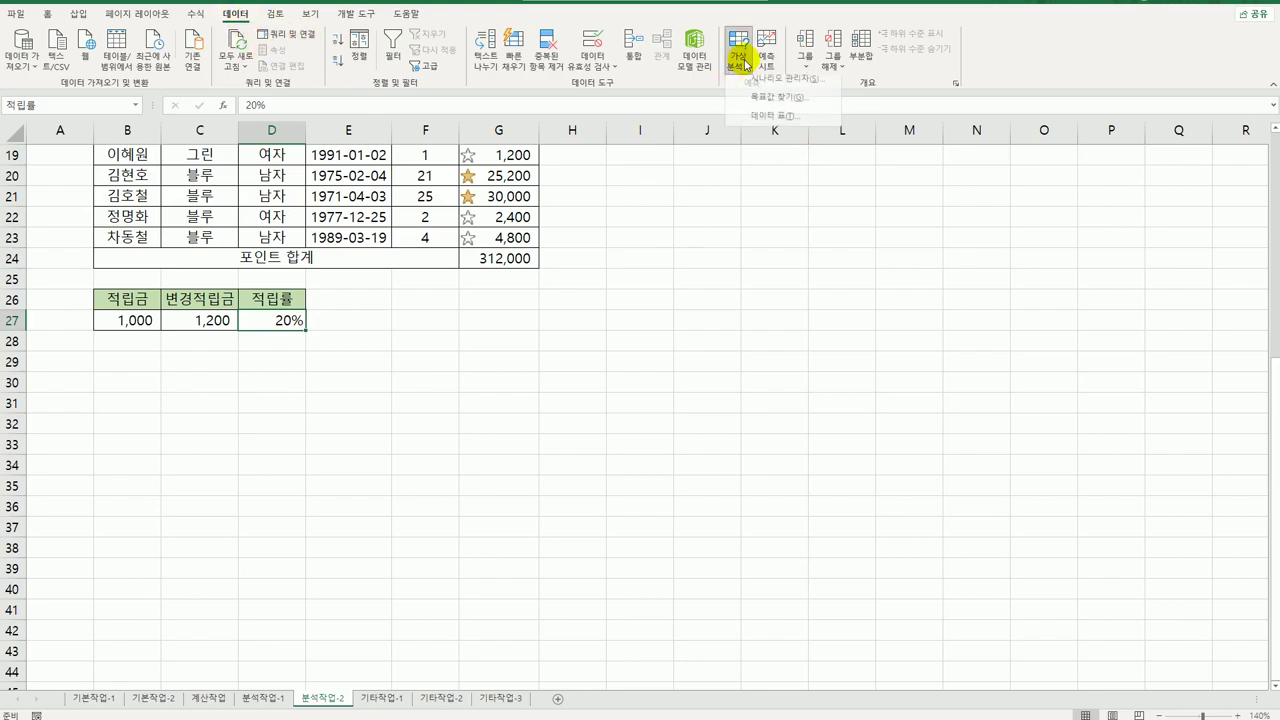
click(762, 95)
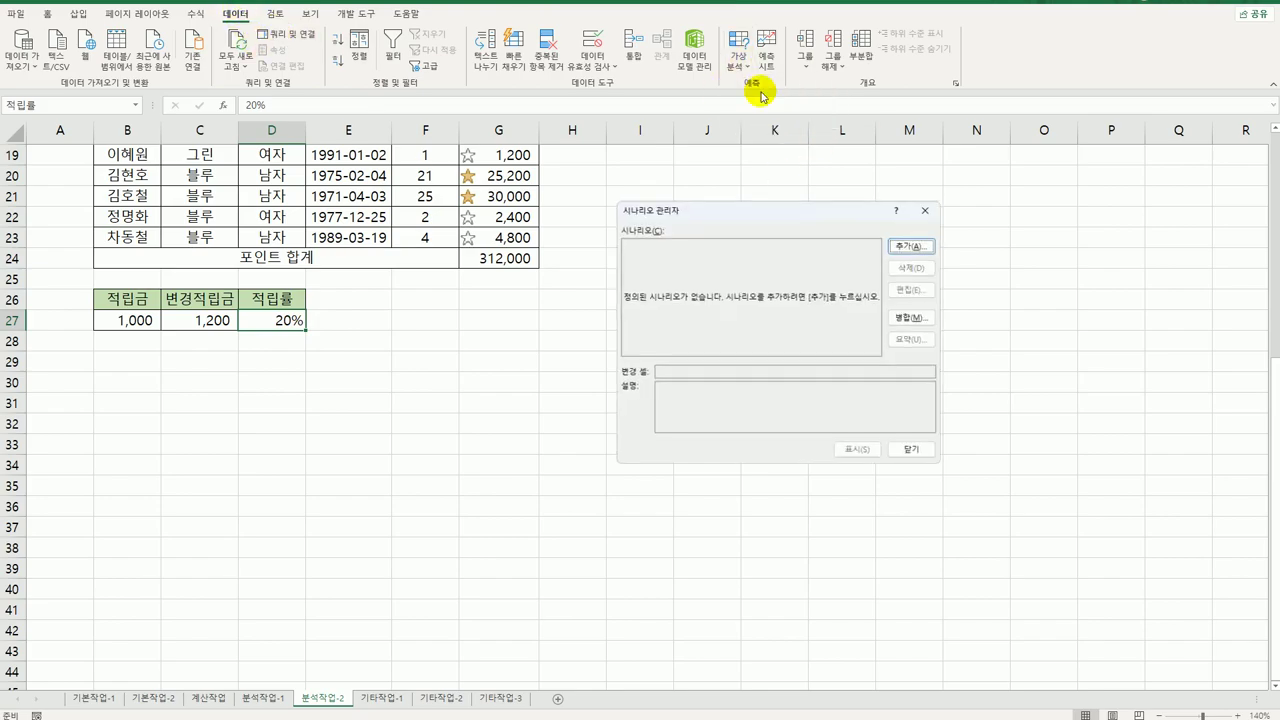
click(909, 246)
drag(766, 334, 543, 263)
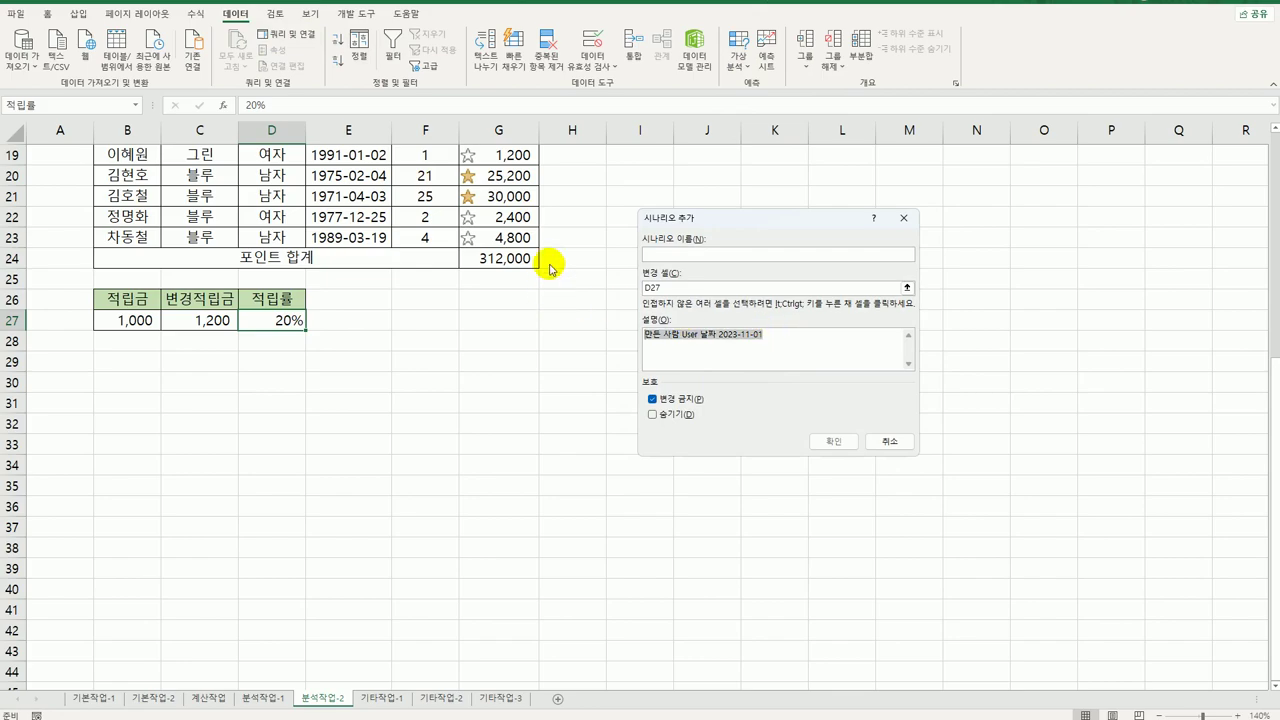
key(Delete)
click(676, 256)
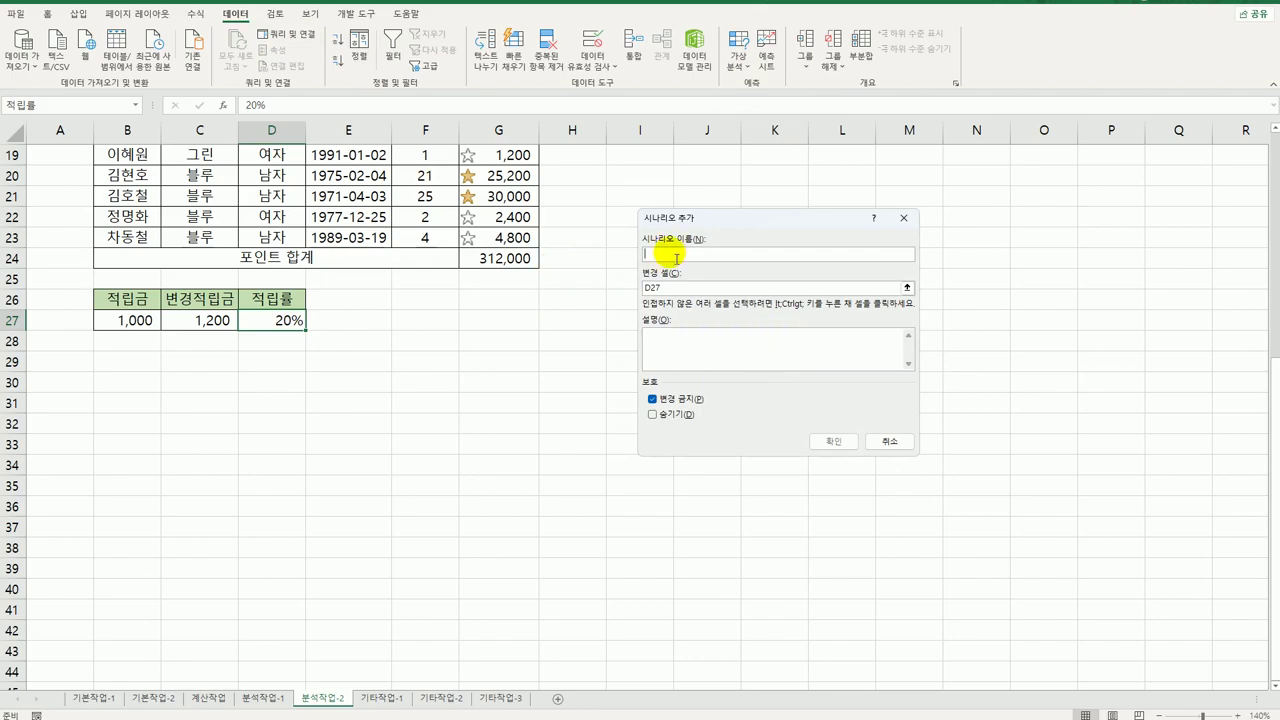
text(적립률10%)
click(822, 440)
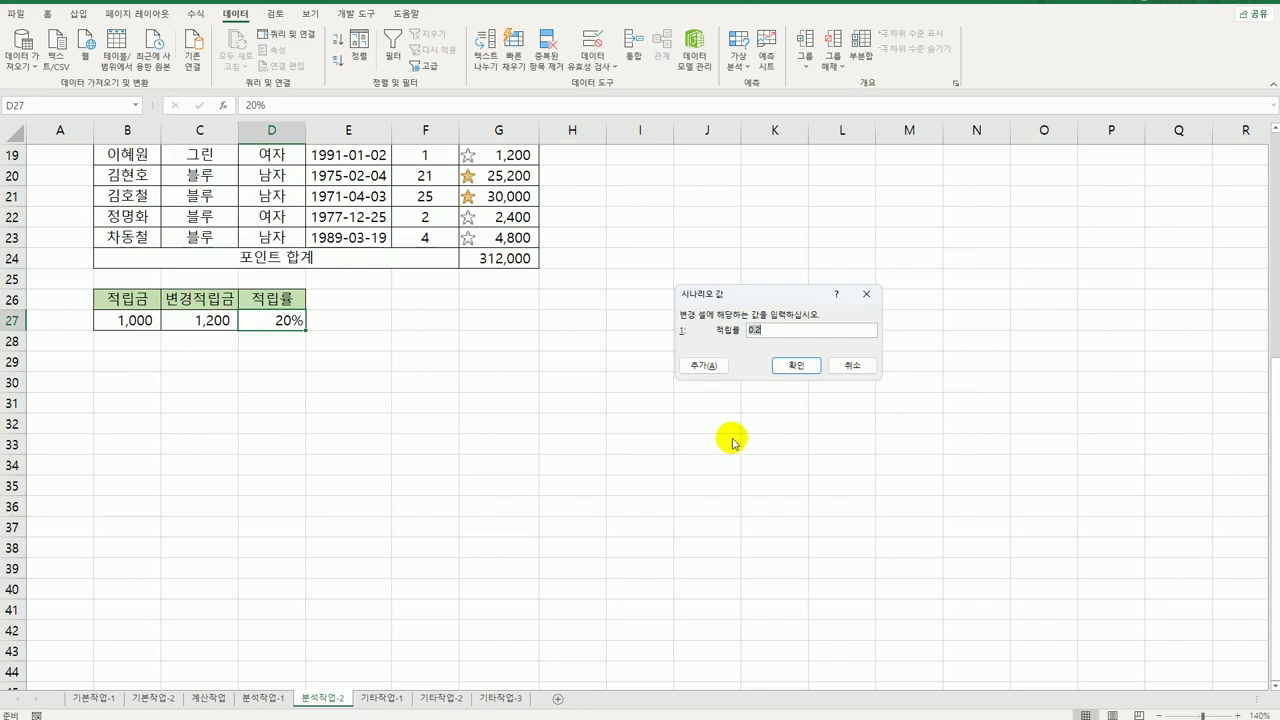
text(10)
click(704, 365)
- Add a second scenario named 적립률30% for D27, with an empty description and the 적립률 value 30%
drag(777, 347, 620, 314)
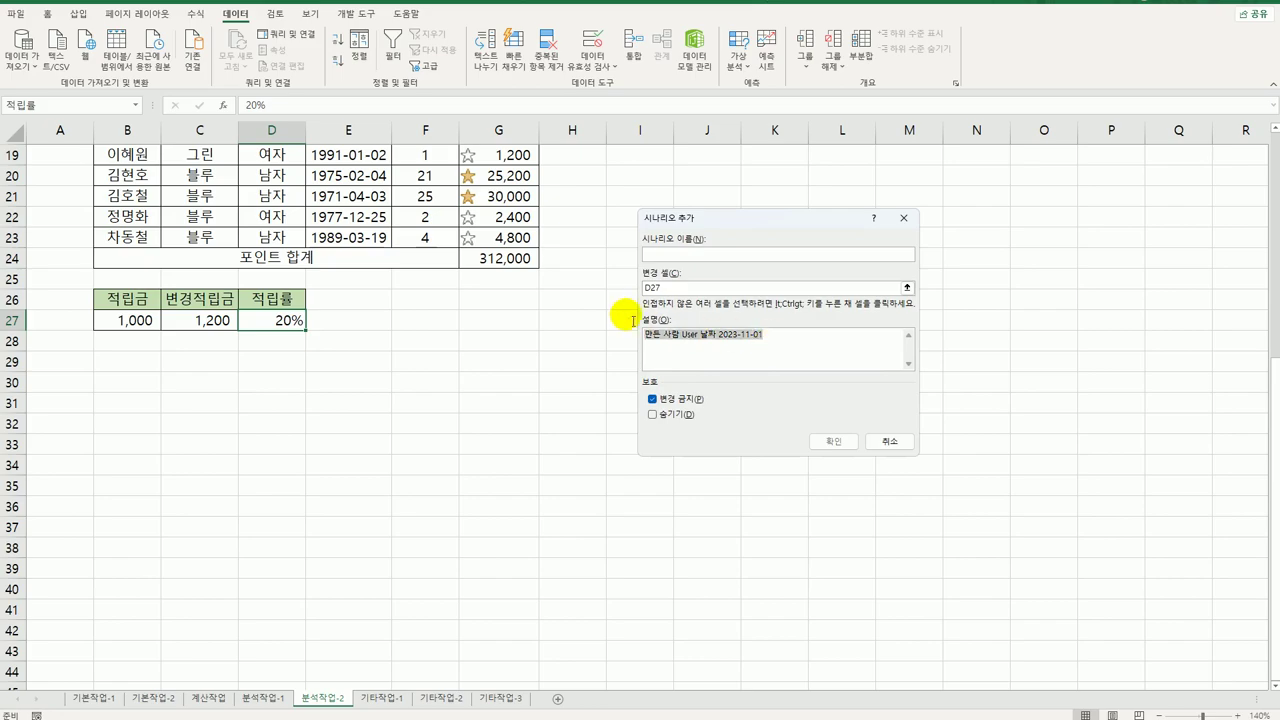
key(BackSpace)
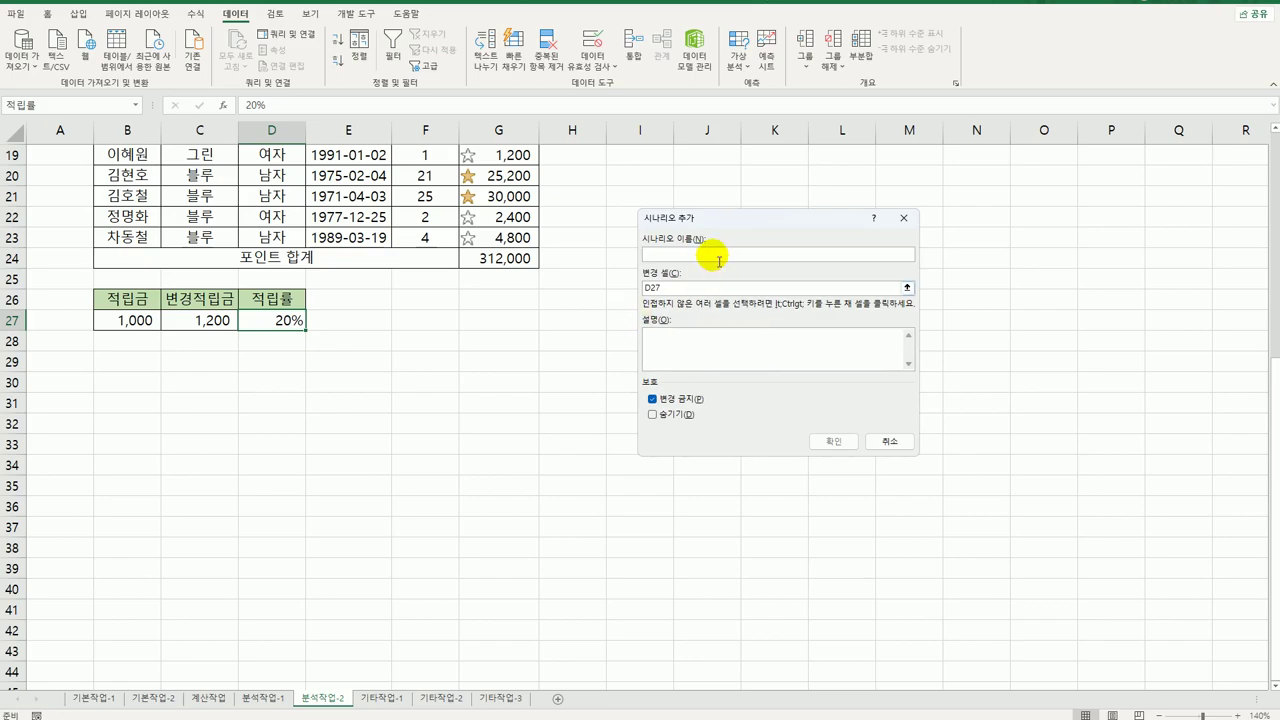
click(719, 258)
text(적립률30%)
click(836, 442)
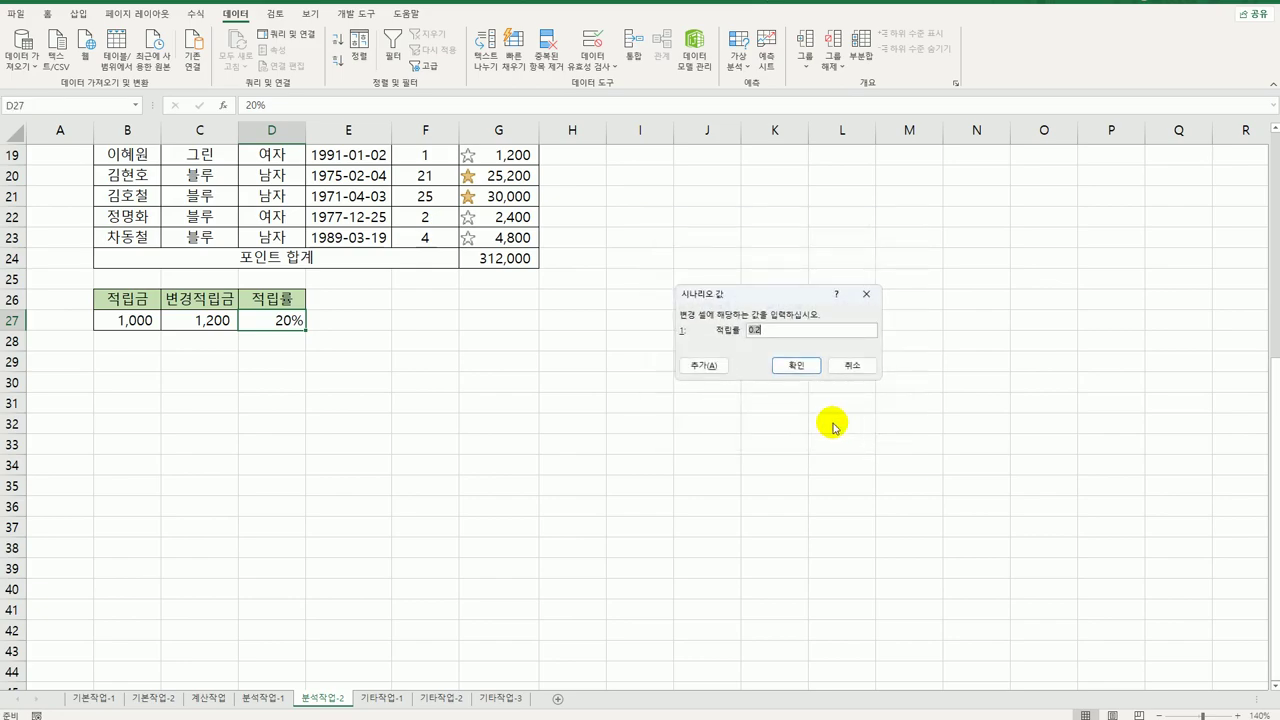
text(30%)
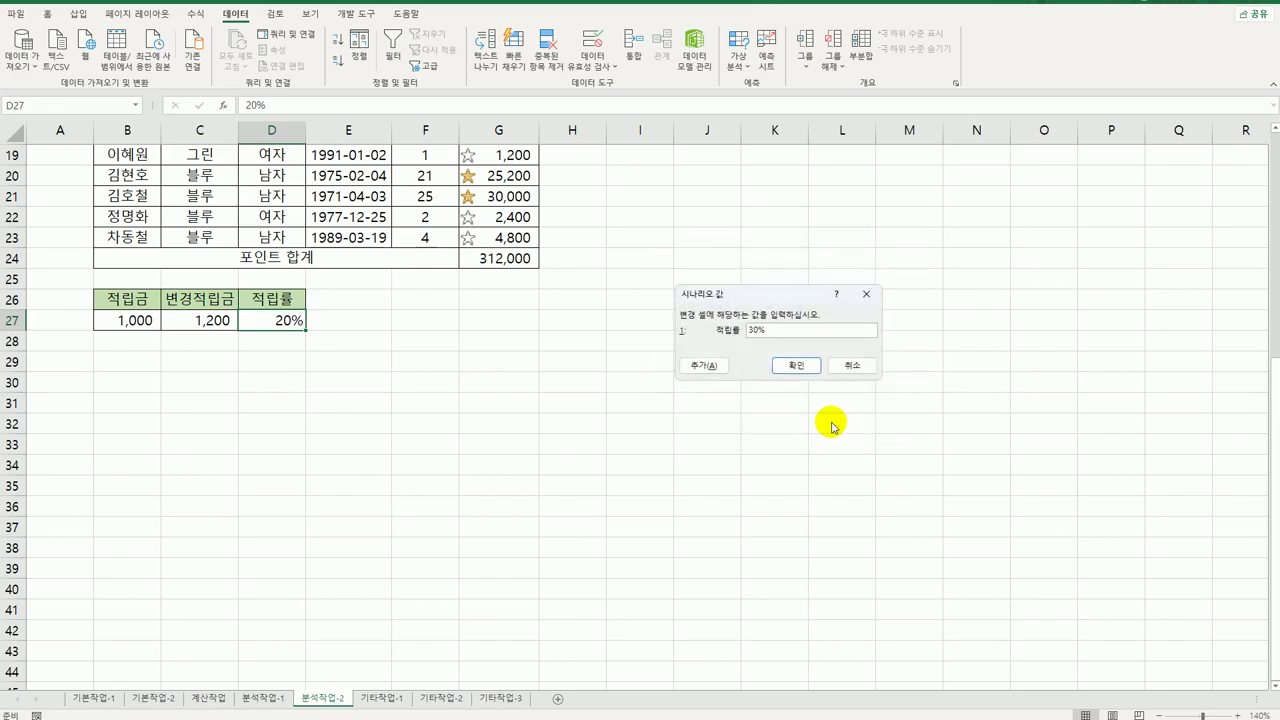
click(796, 366)
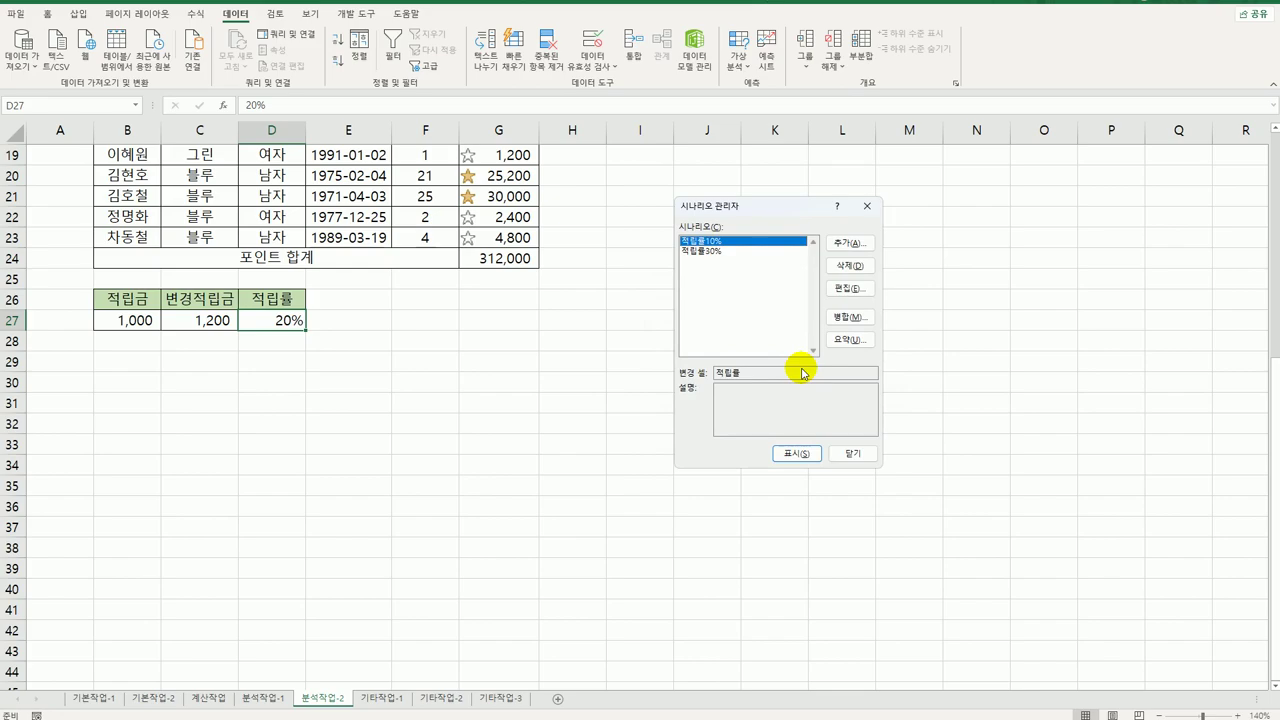
- Create a 시나리오 요약 report with G24 as the result cell and compare its sheet with 분석작업-2
click(847, 340)
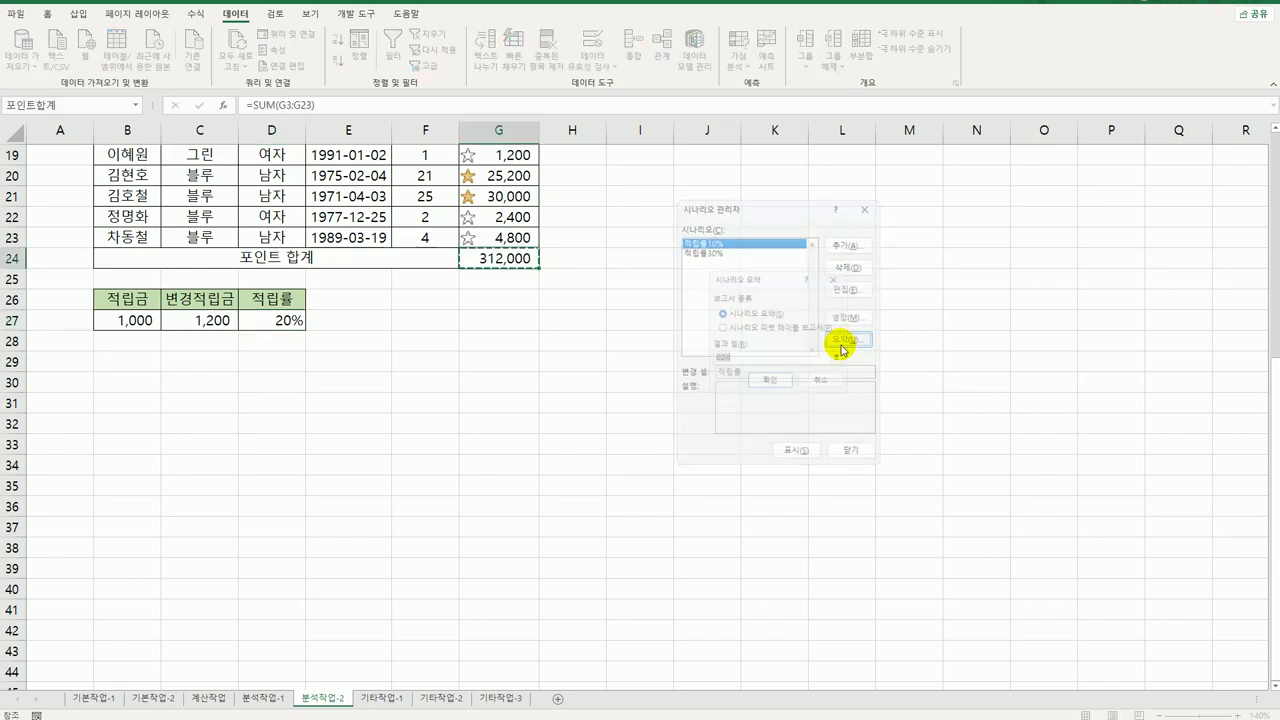
scroll(545, 278, up, 6)
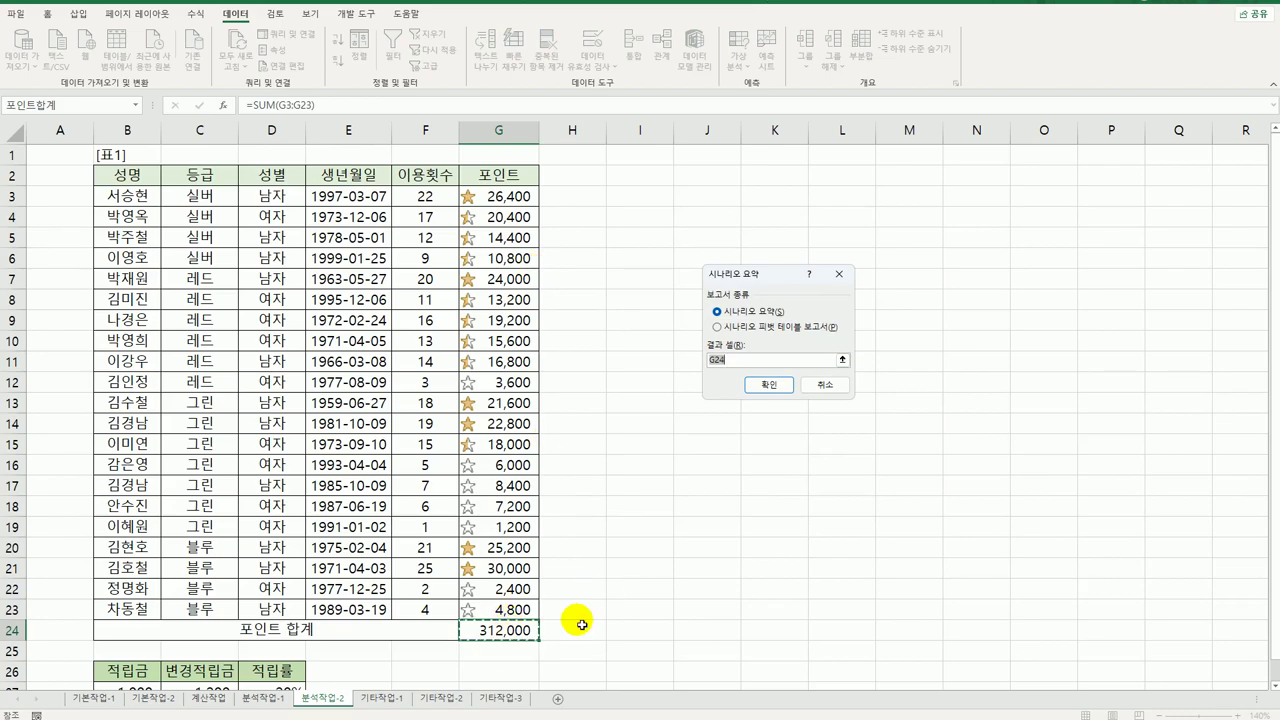
click(769, 385)
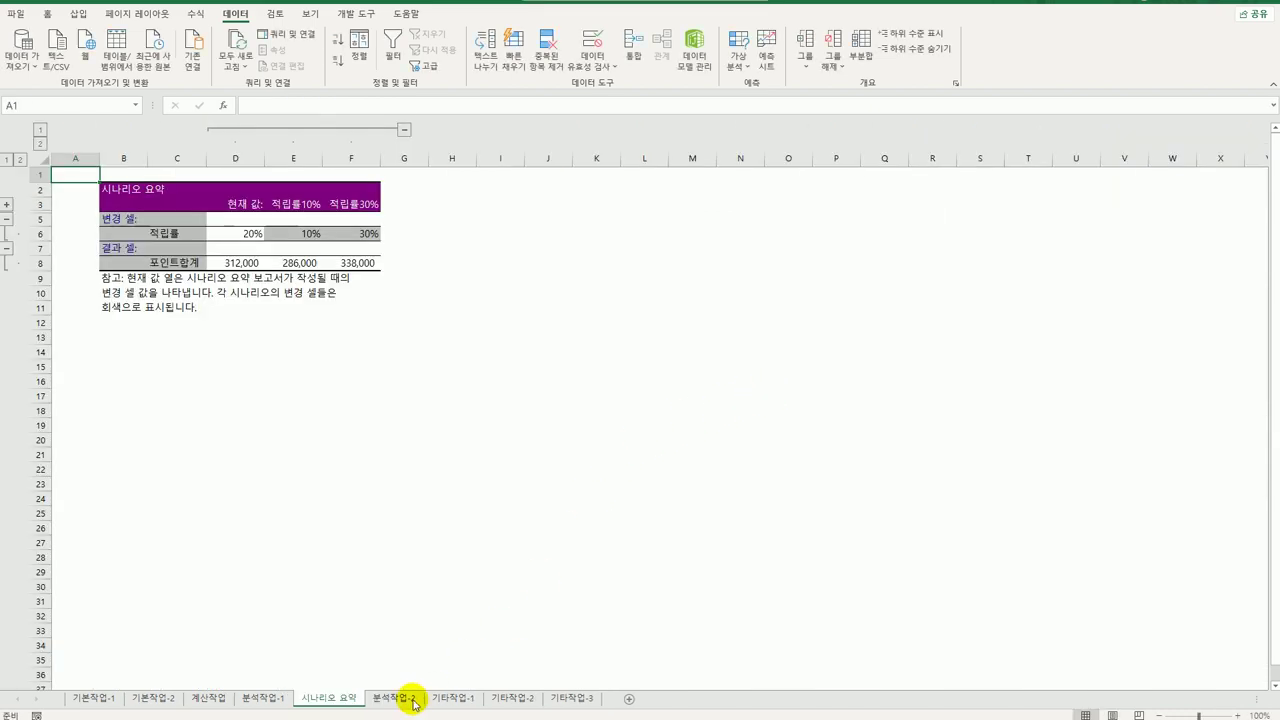
click(383, 704)
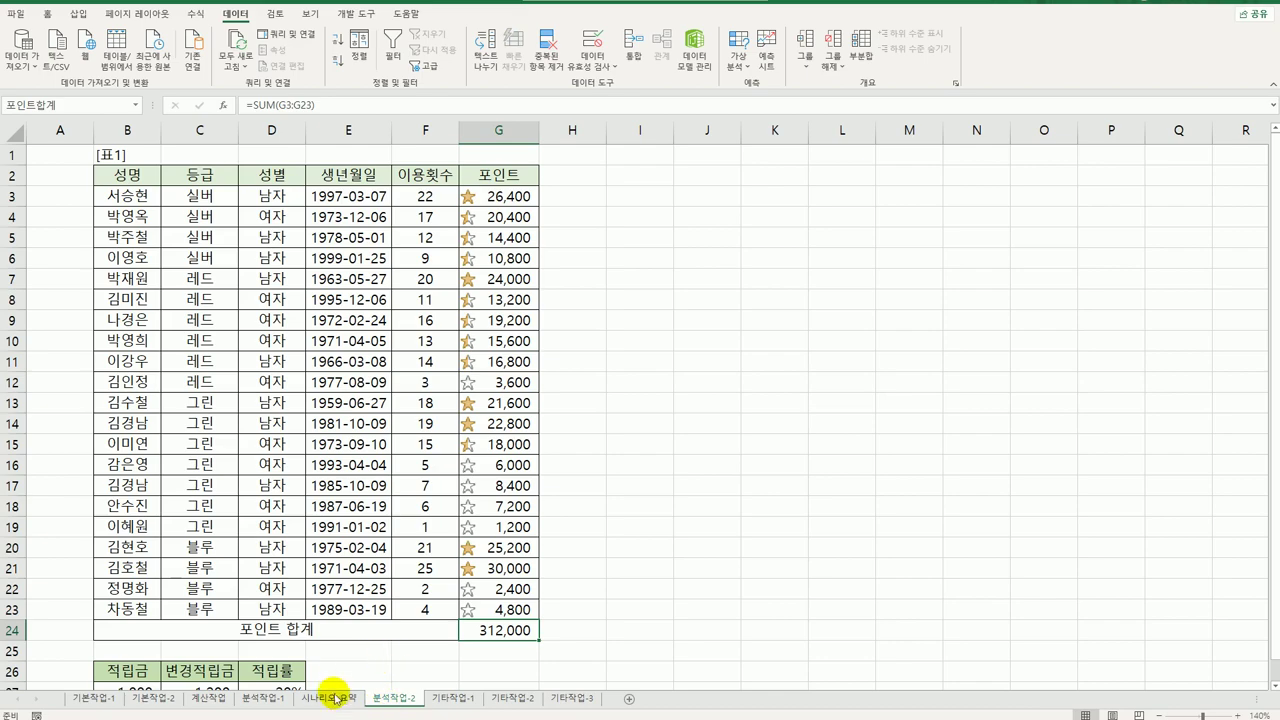
click(337, 699)
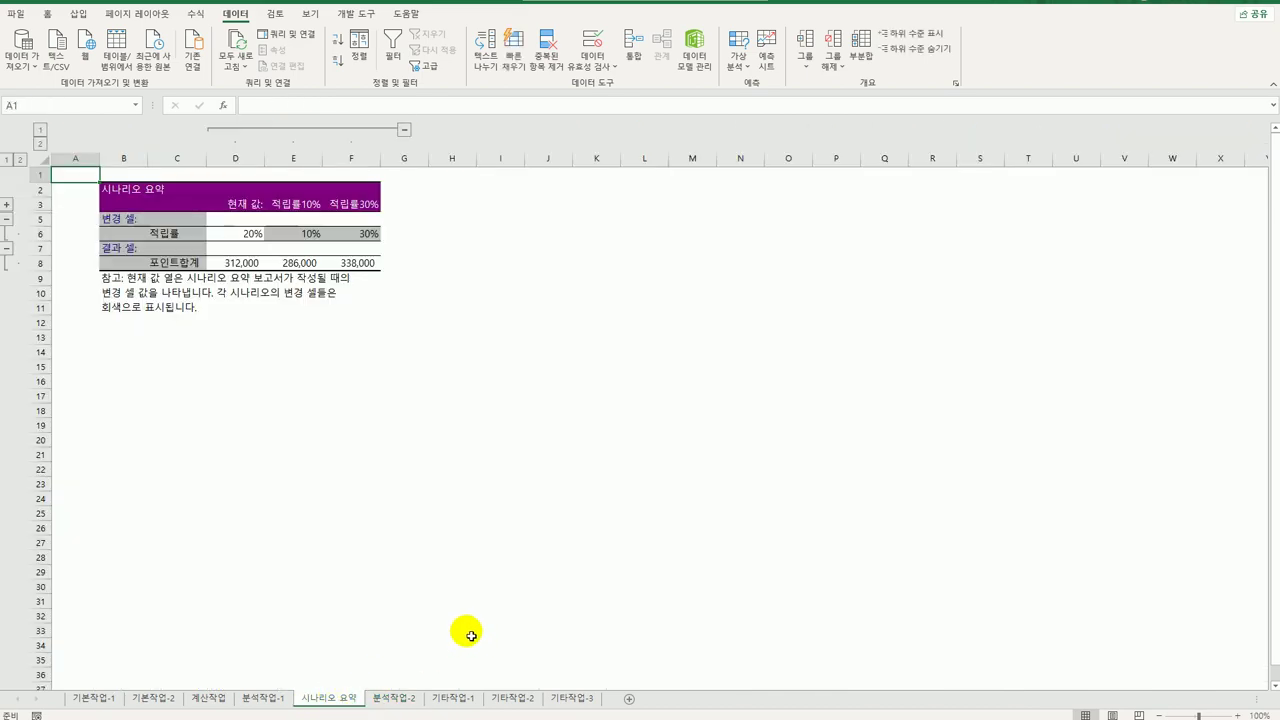
- On the 기타작업-1 sheet, delete the 증감 series from the column chart
click(455, 698)
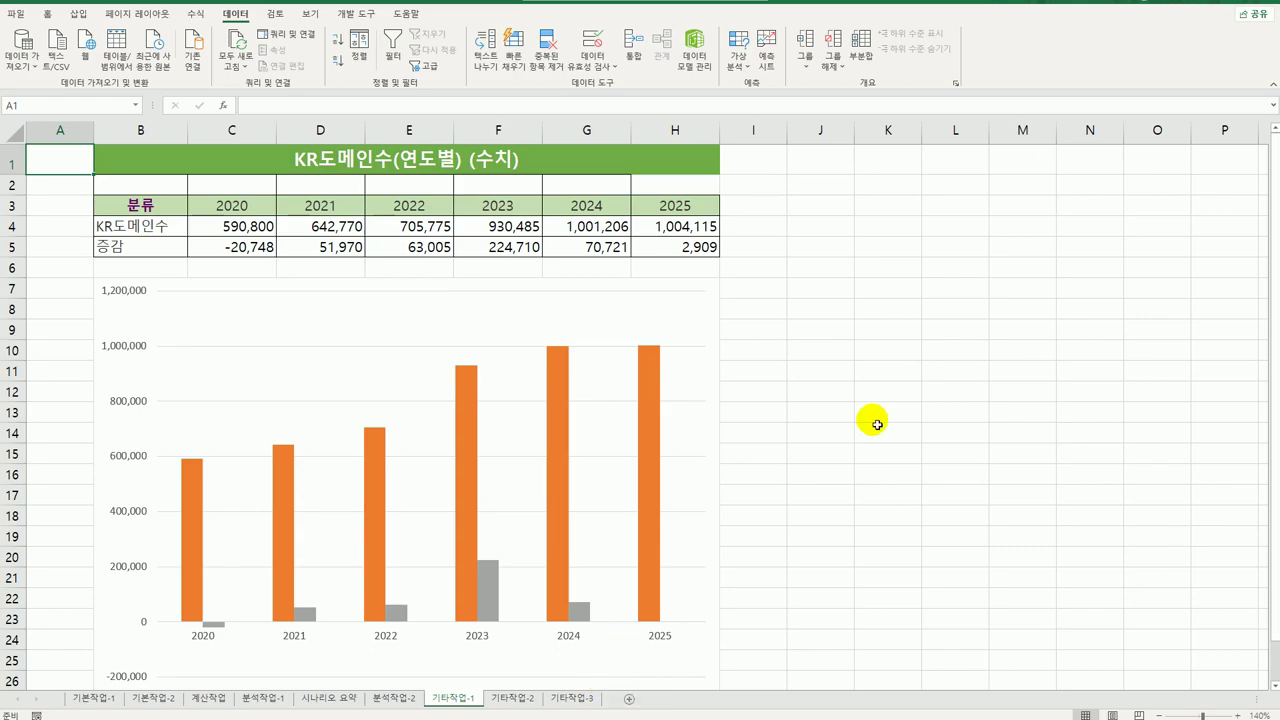
scroll(858, 437, down, 3)
scroll(858, 437, up, 3)
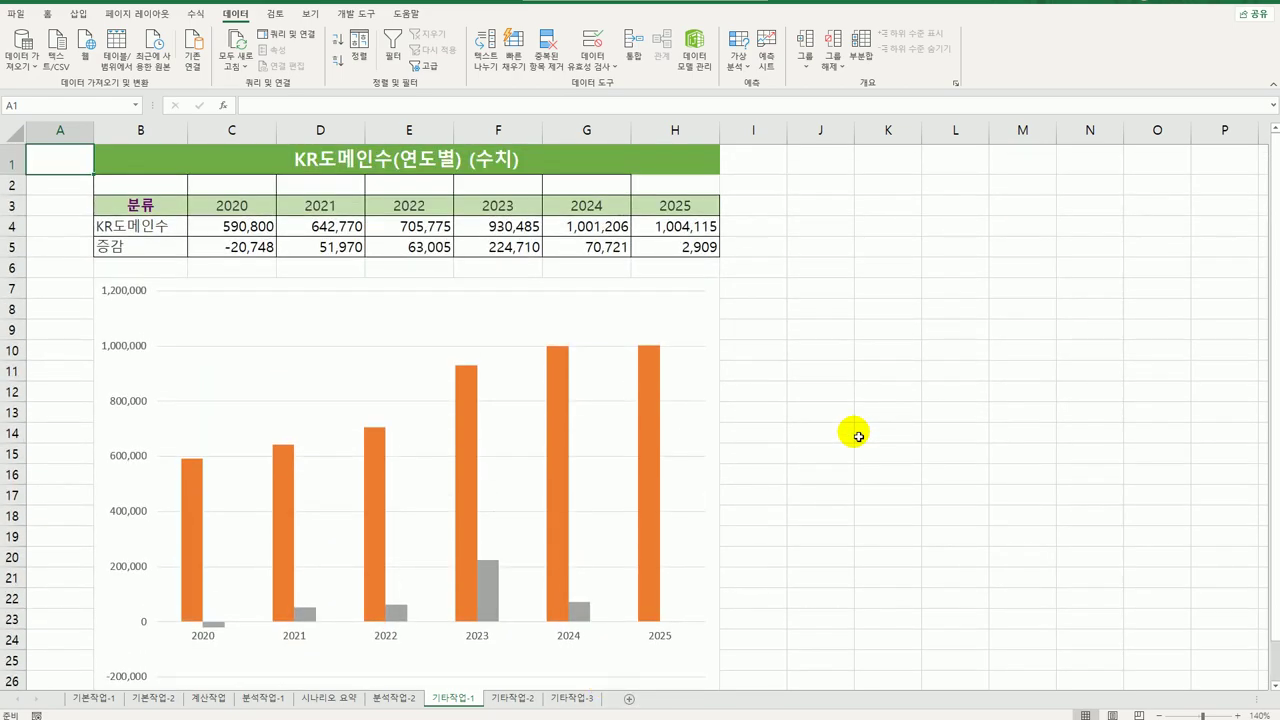
scroll(586, 600, down, 2)
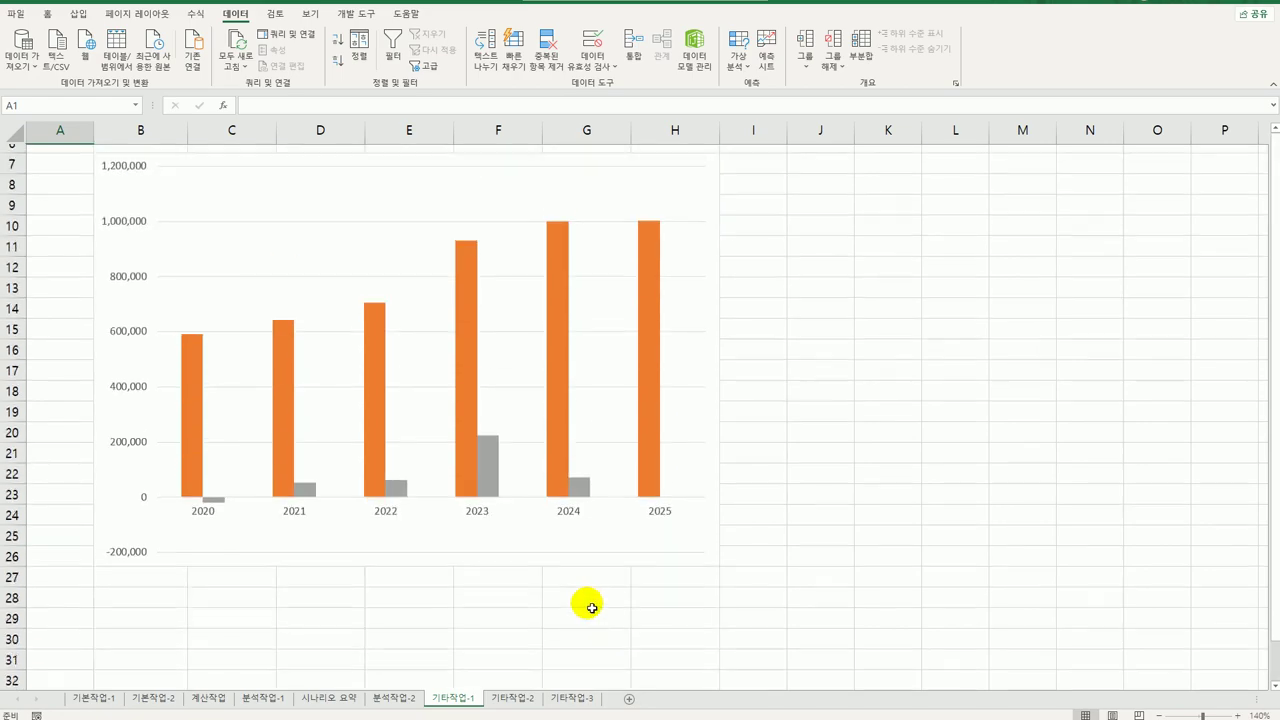
scroll(585, 605, up, 1)
scroll(585, 603, up, 1)
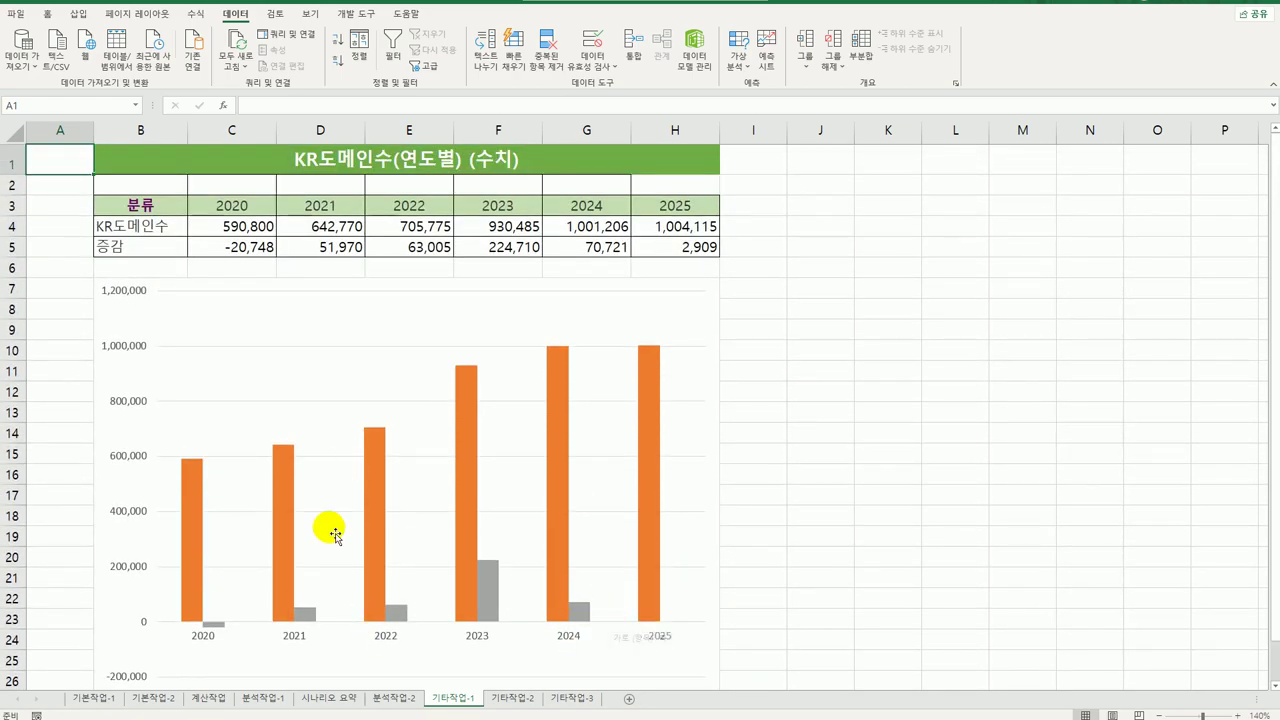
click(303, 614)
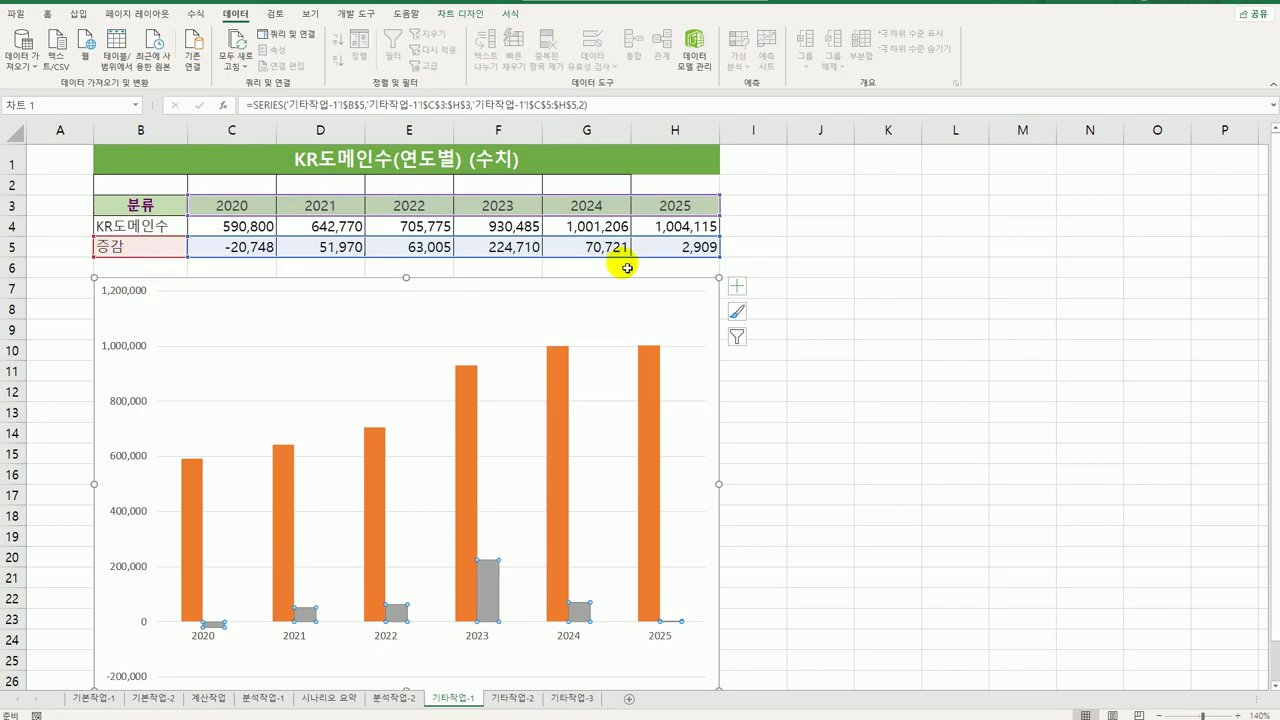
key(Delete)
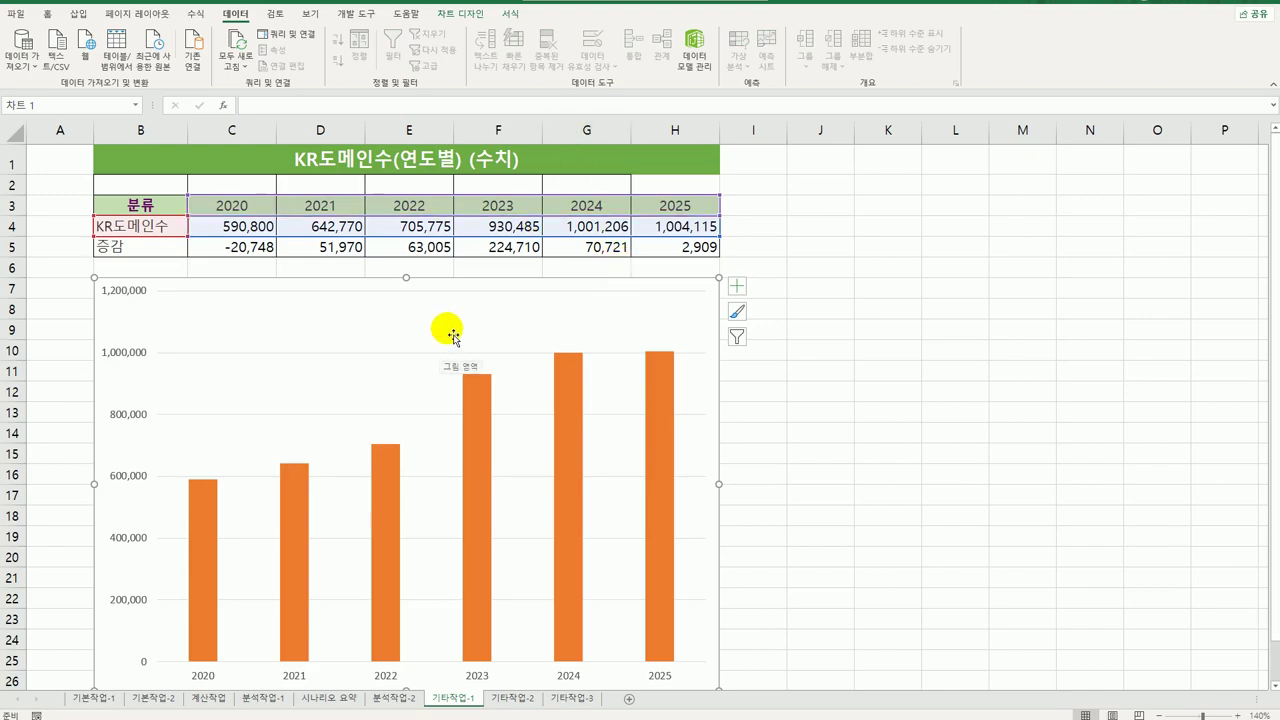
- Change the column chart on the 기타작업-1 sheet to the 원형 대 원형 chart type
right_click(487, 323)
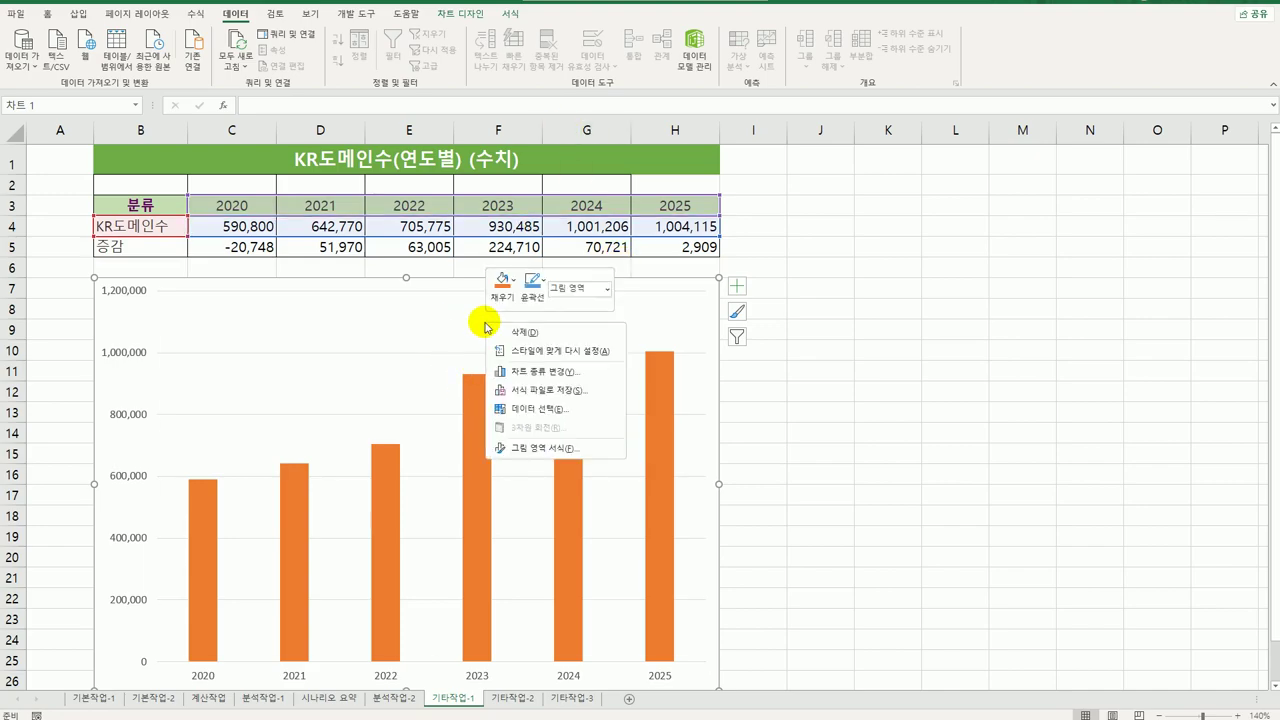
click(545, 371)
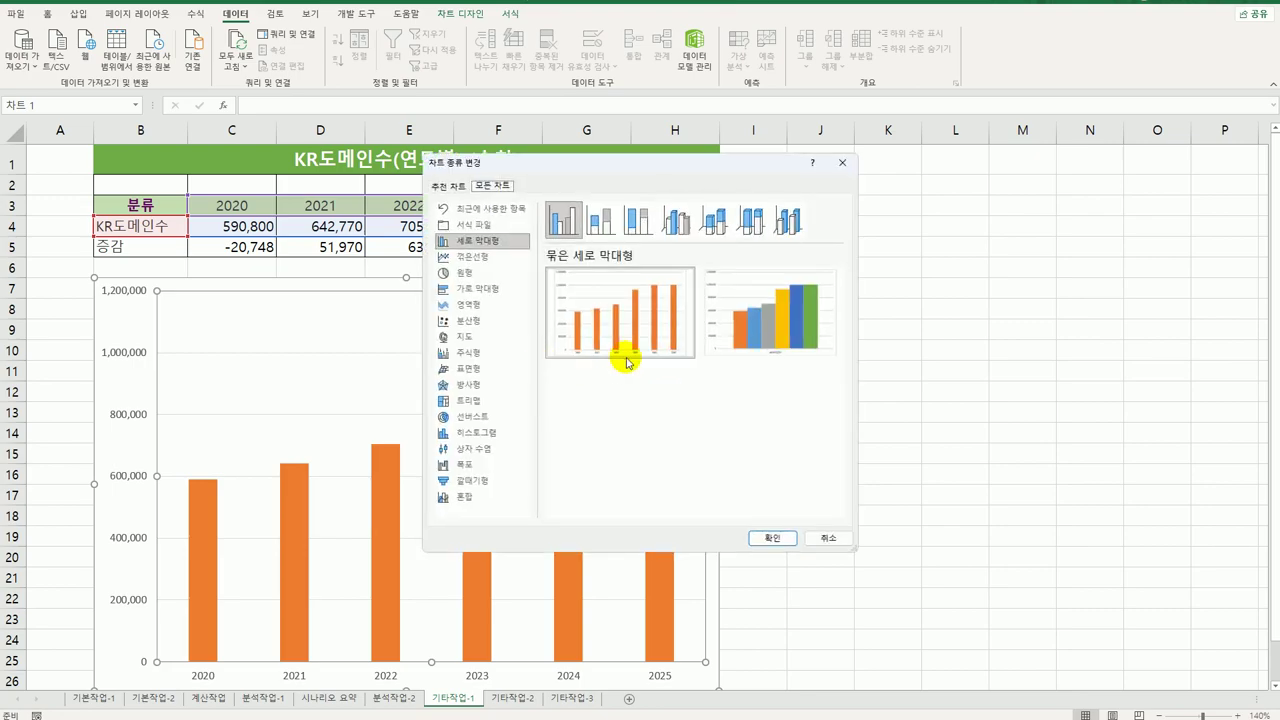
click(491, 276)
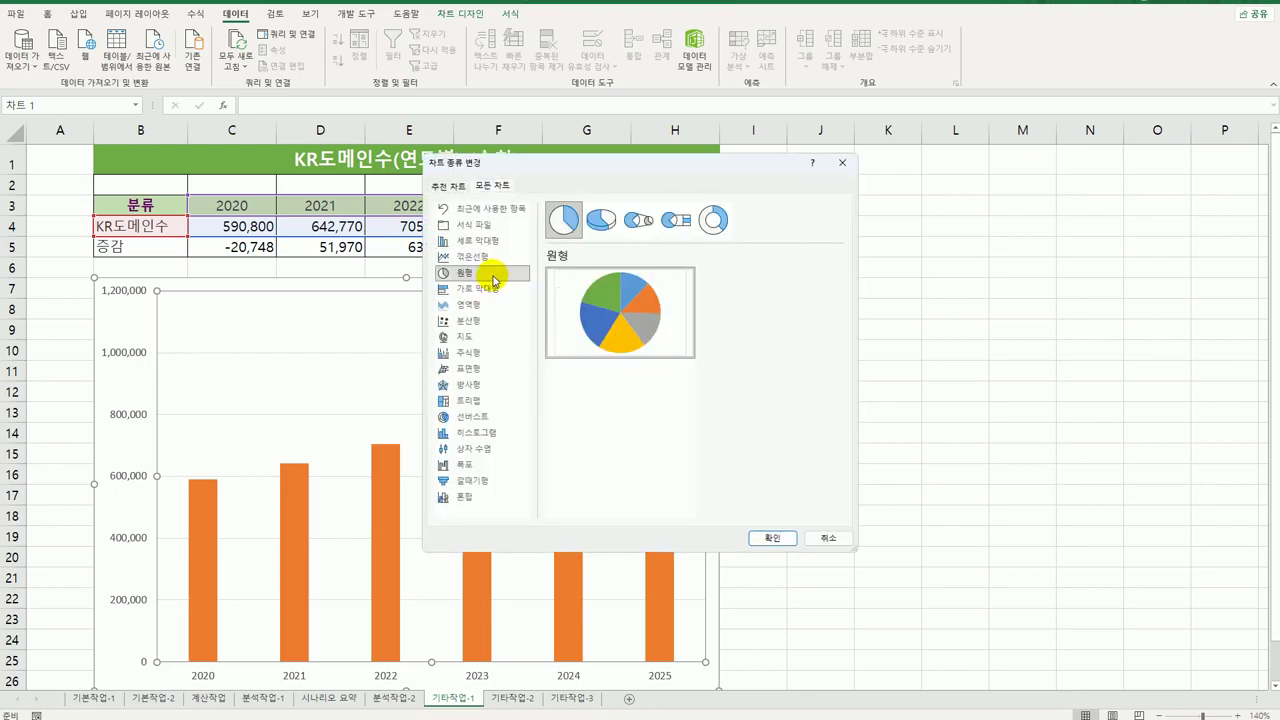
click(641, 236)
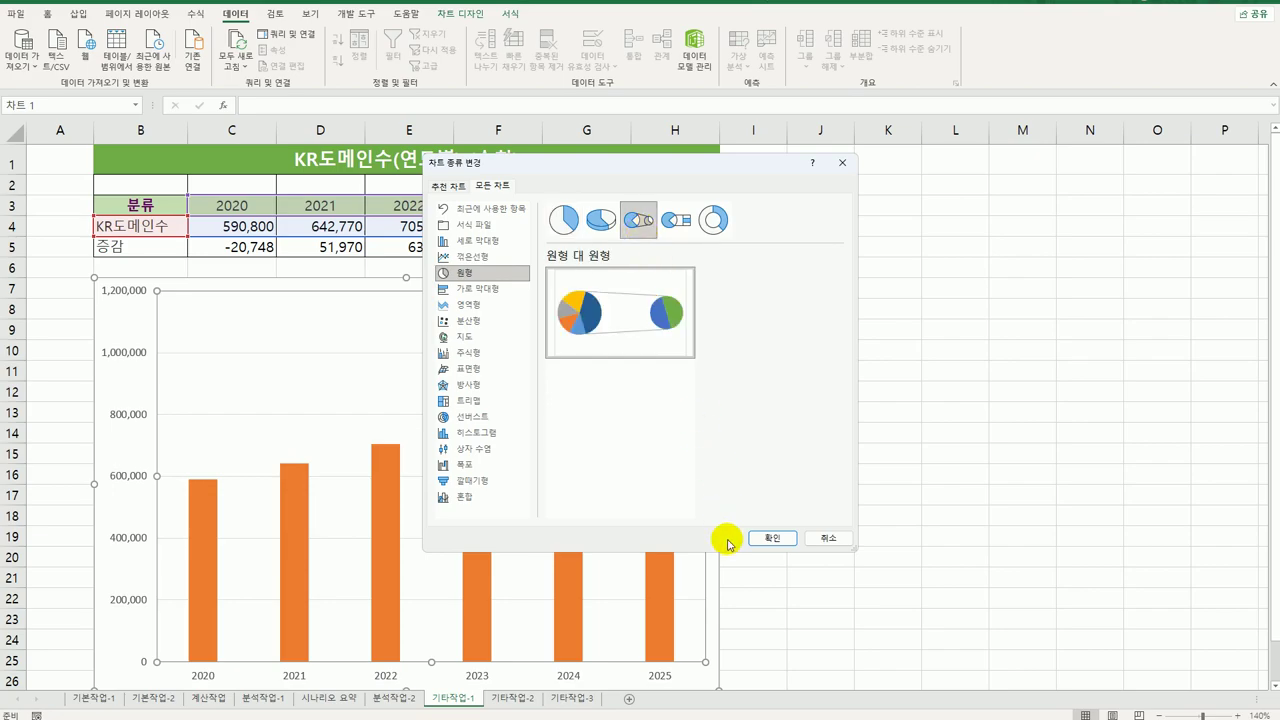
click(758, 541)
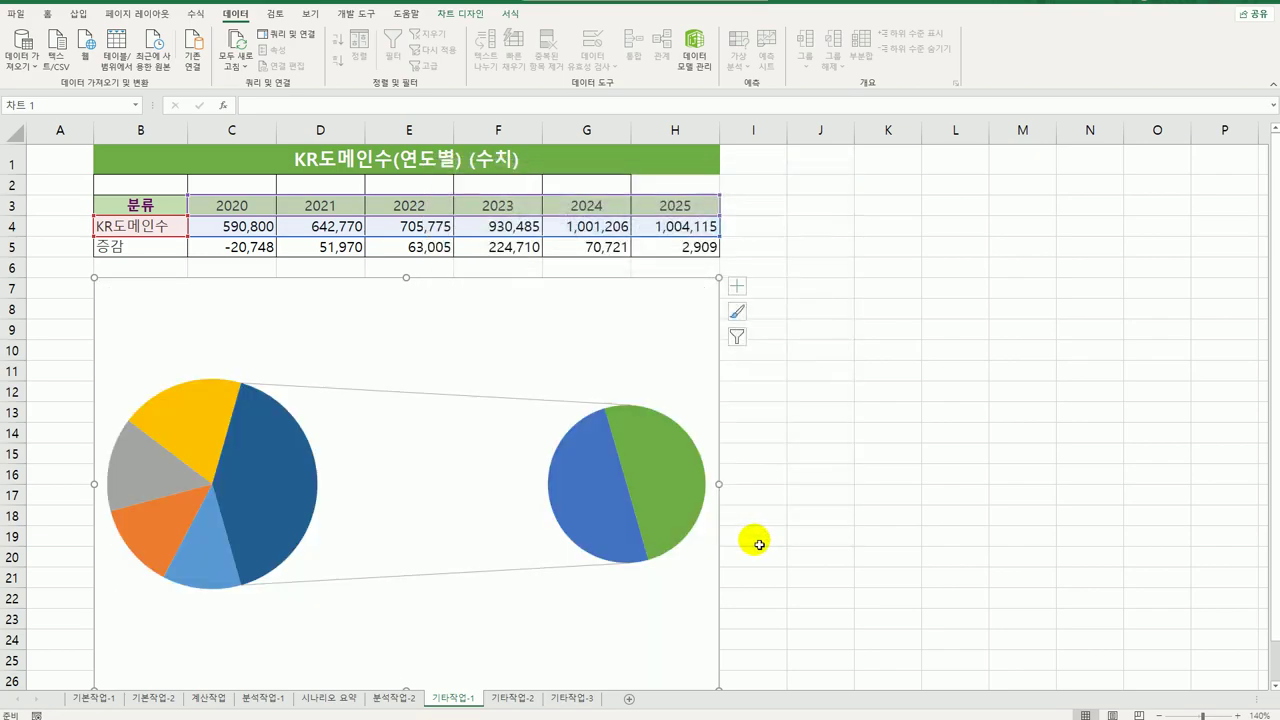
- Add a chart title and edit its text to KR도메인통계
click(738, 288)
click(803, 304)
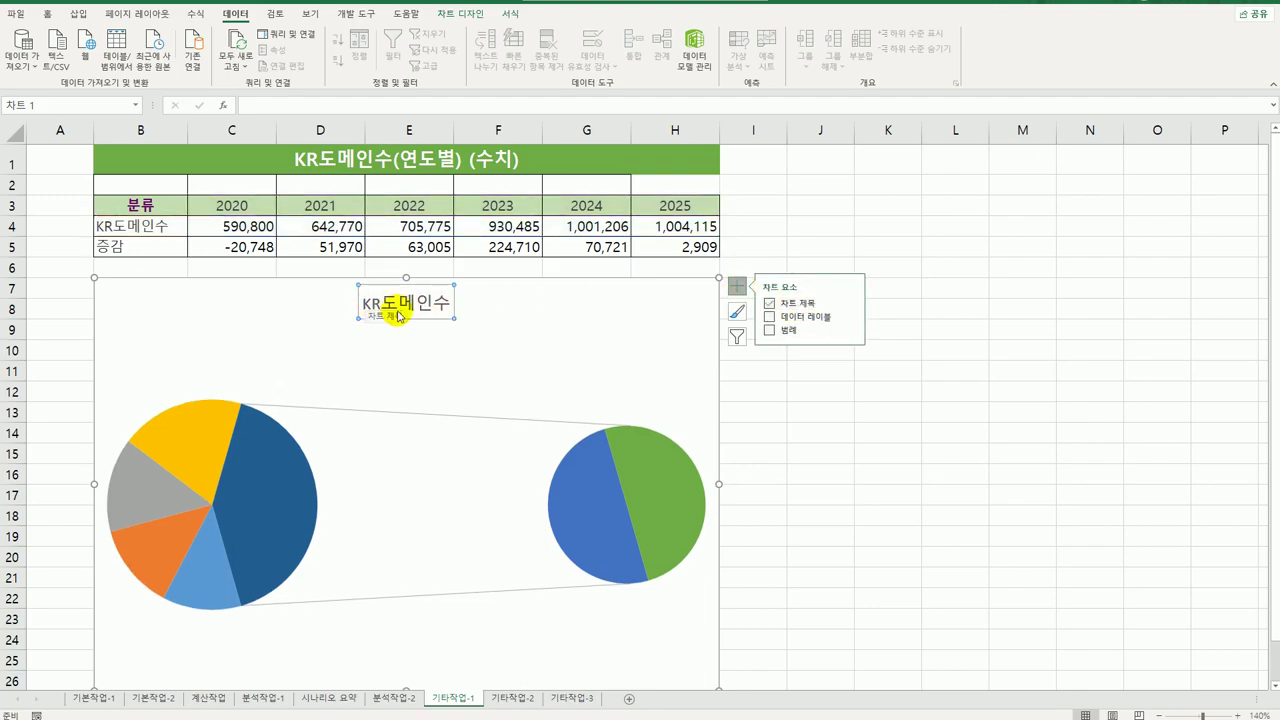
click(440, 308)
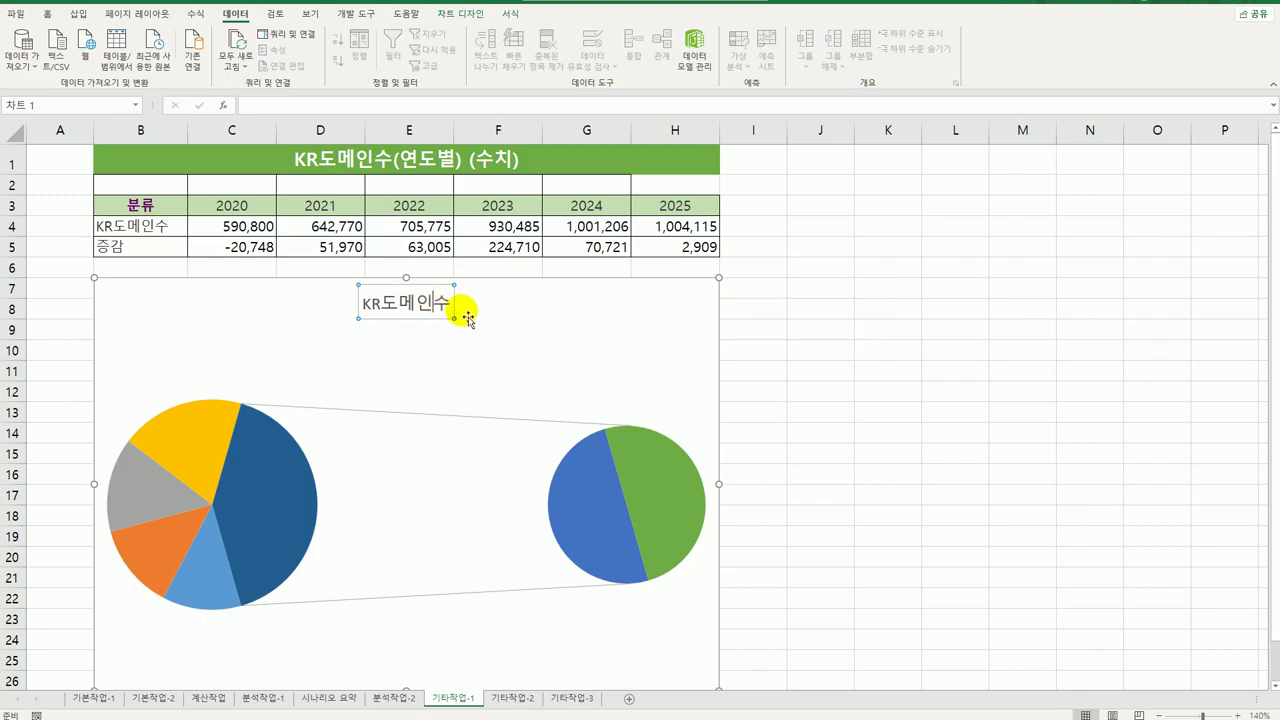
key(BackSpace)
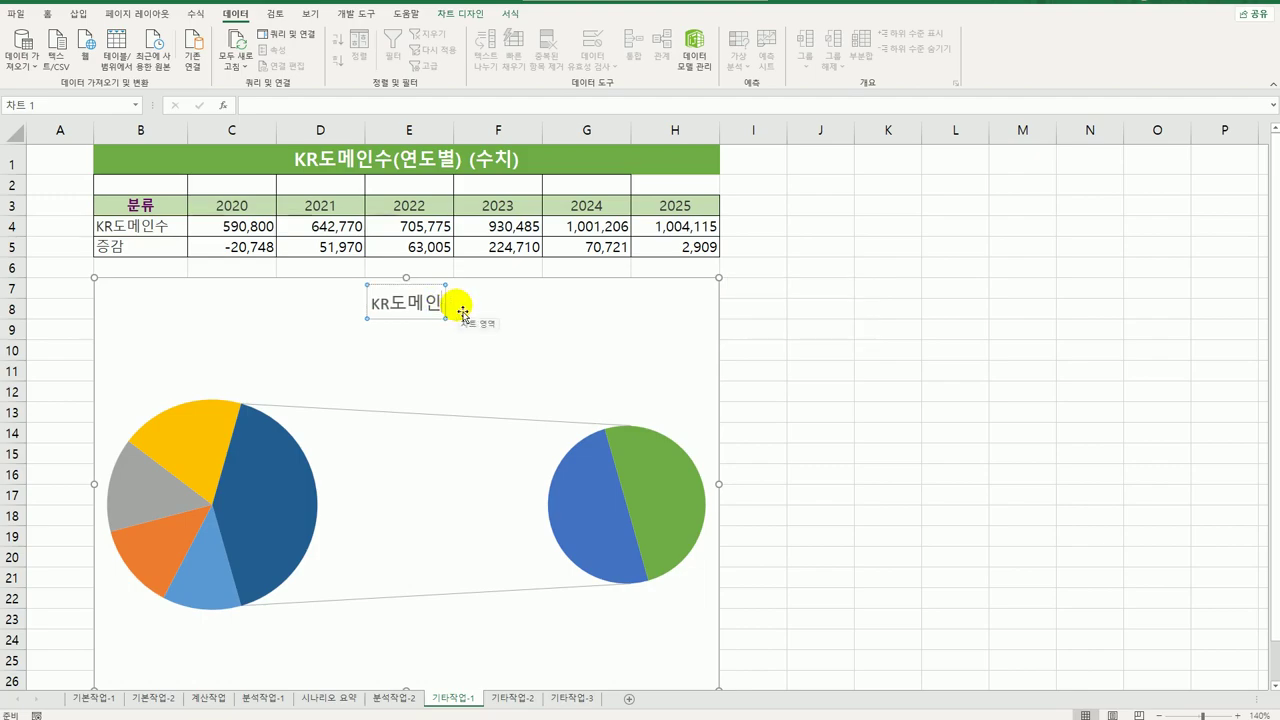
text(통계)
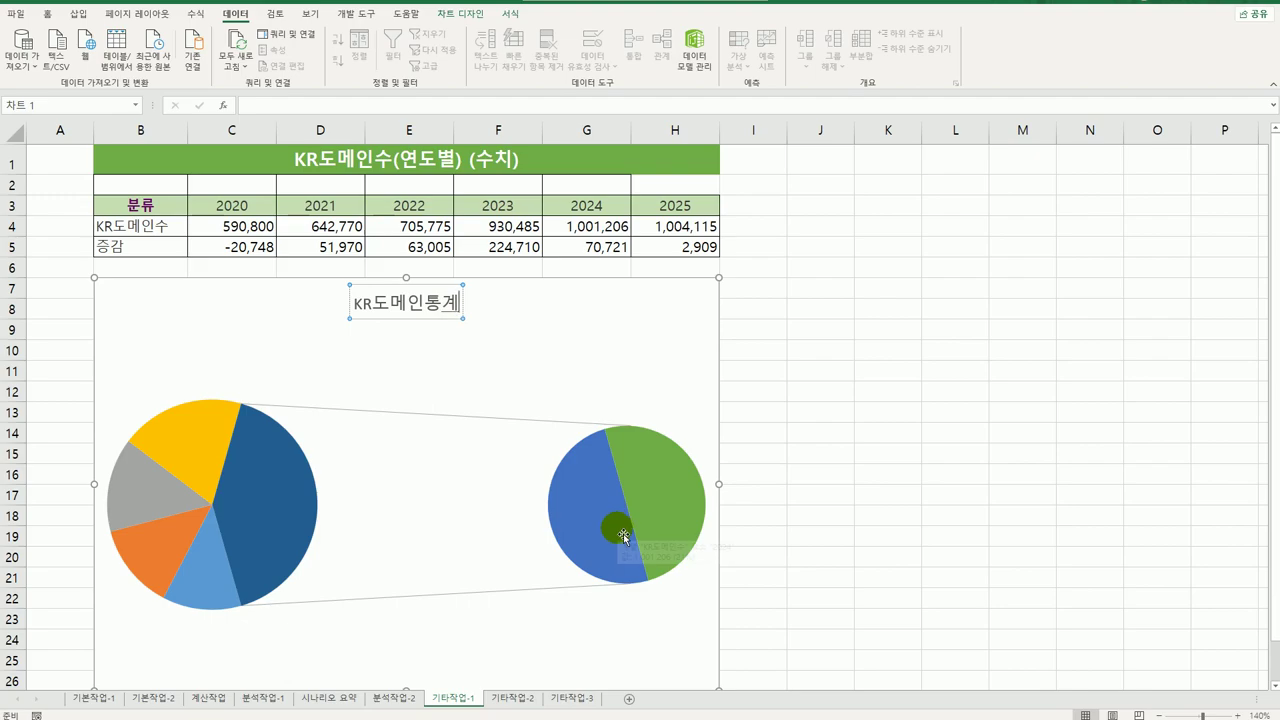
- Open the pie series formatting and set 둘째 영역 값 to 3
click(650, 472)
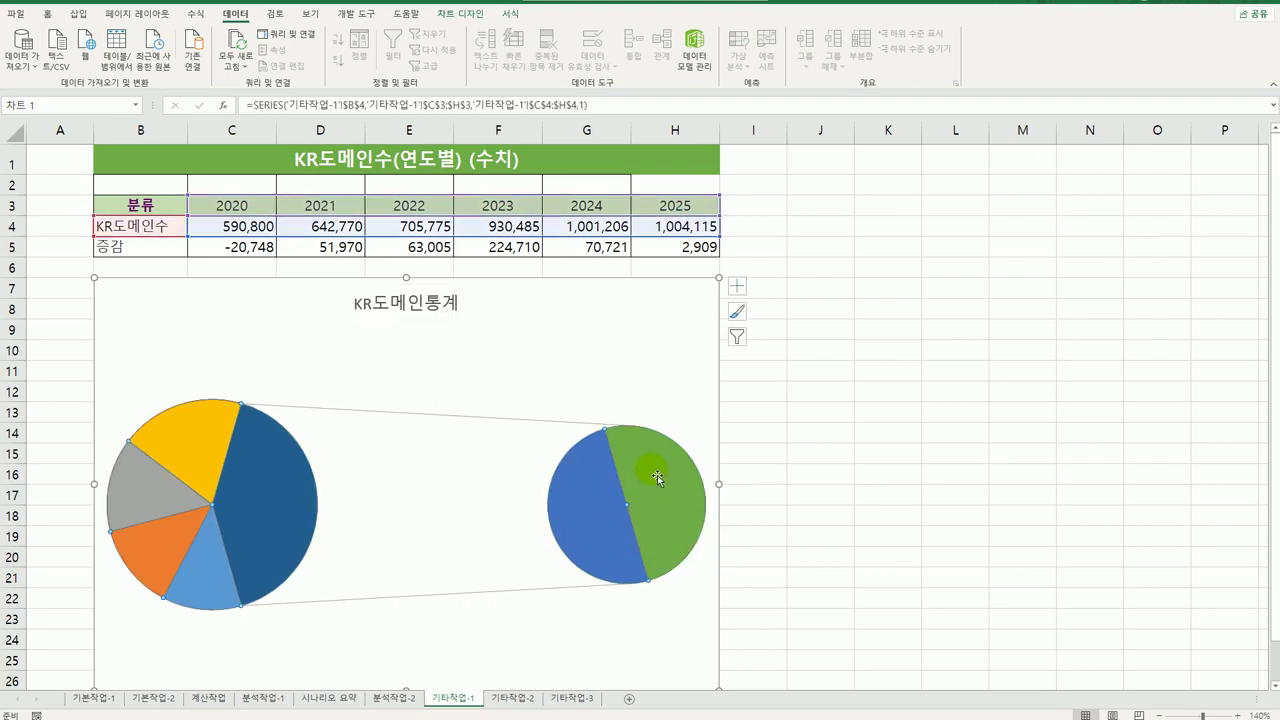
right_click(655, 478)
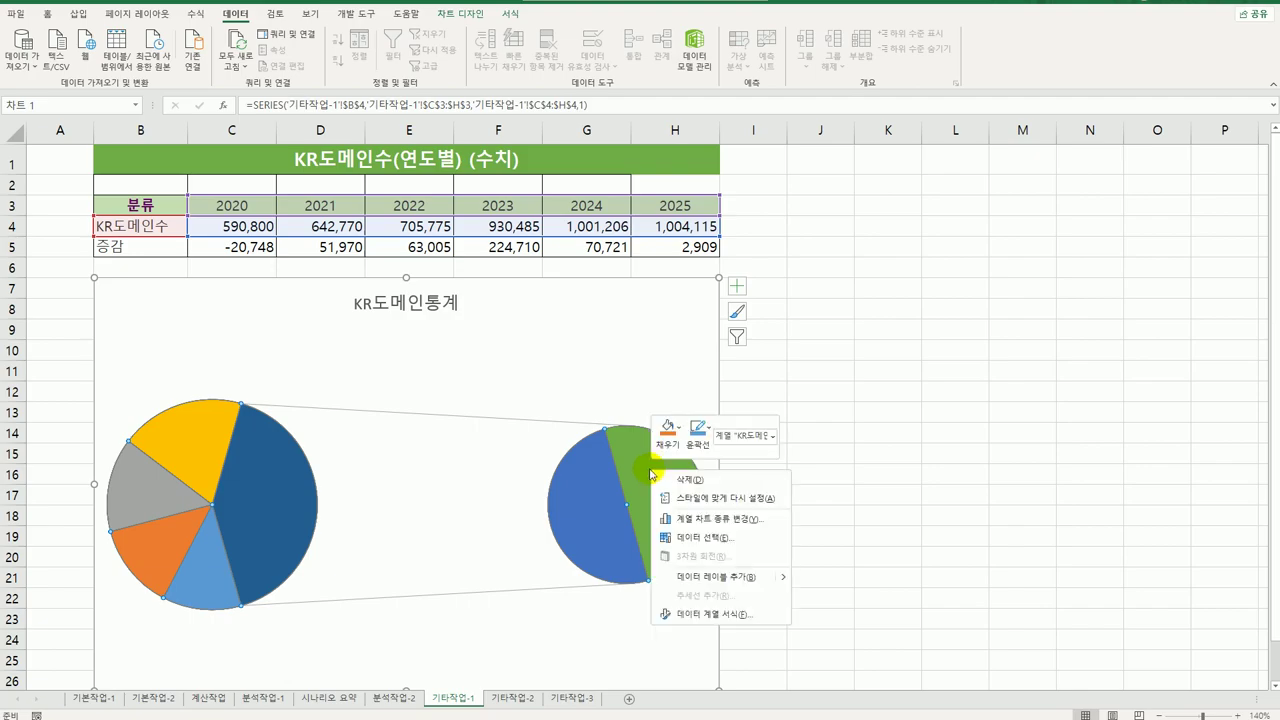
click(716, 610)
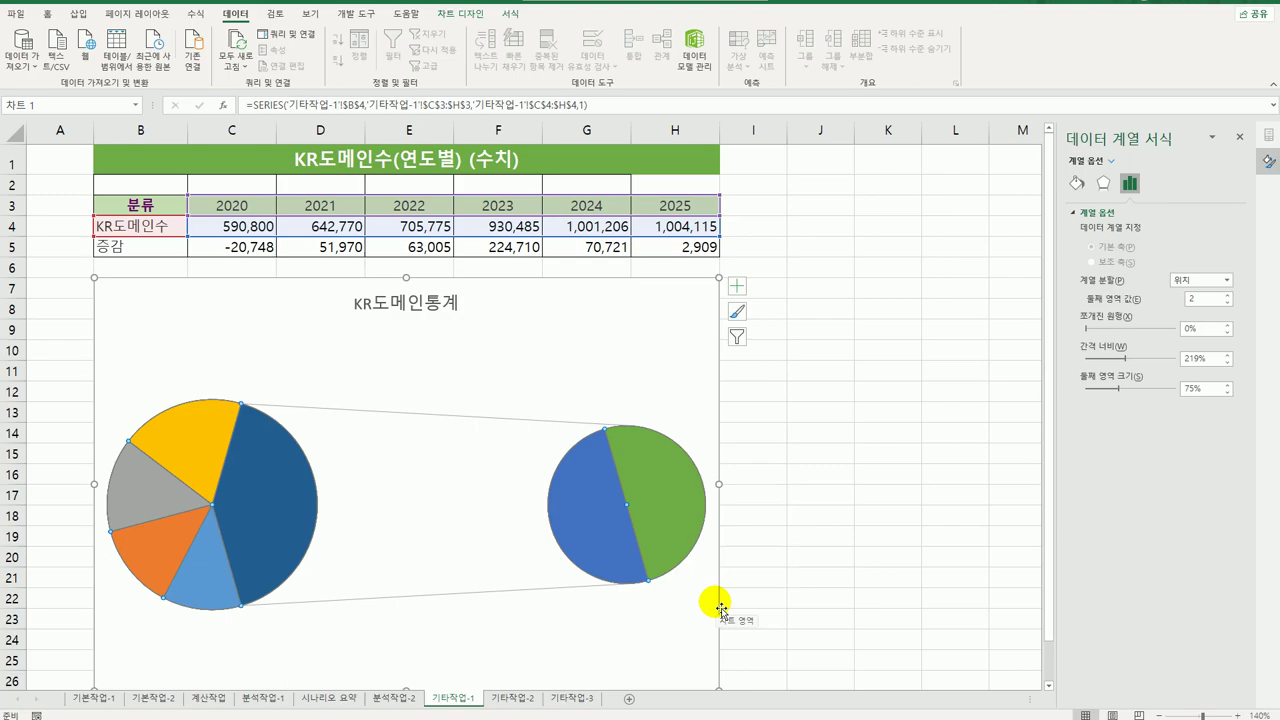
click(1227, 294)
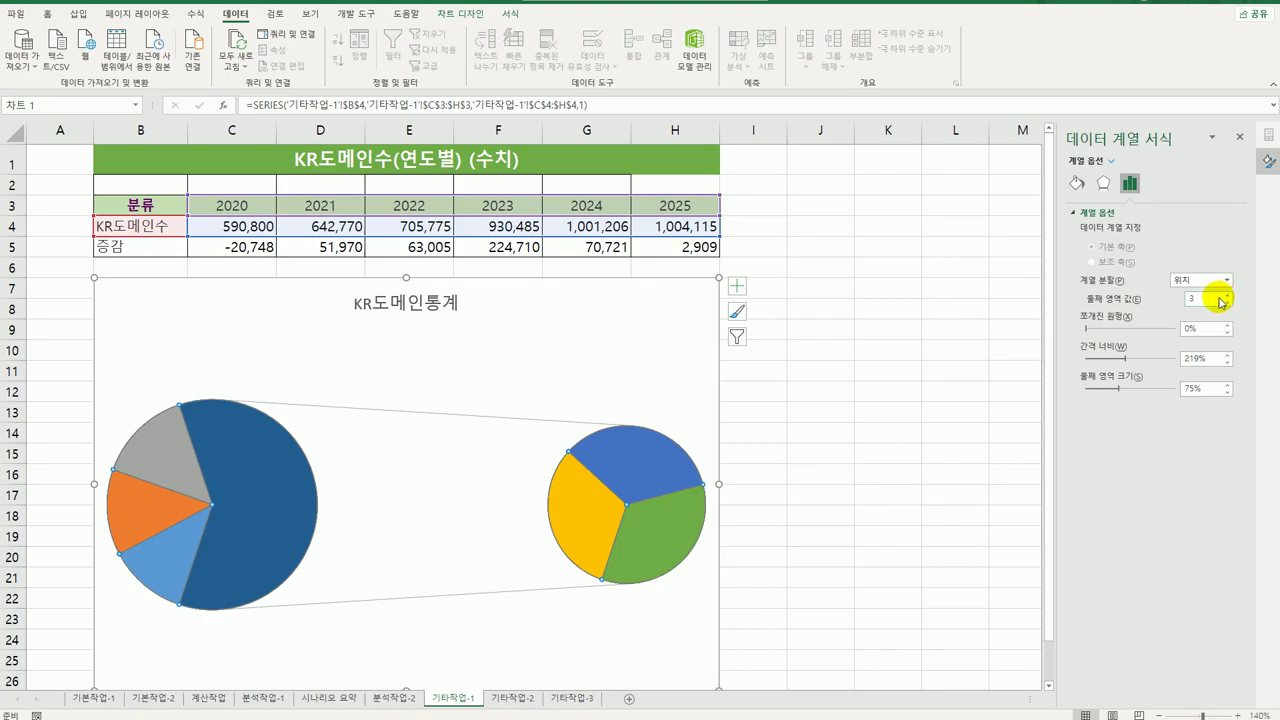
- Set the pie series' 간격 너비 to 50% and its 둘째 영역 크기 to 100%
double_click(1199, 358)
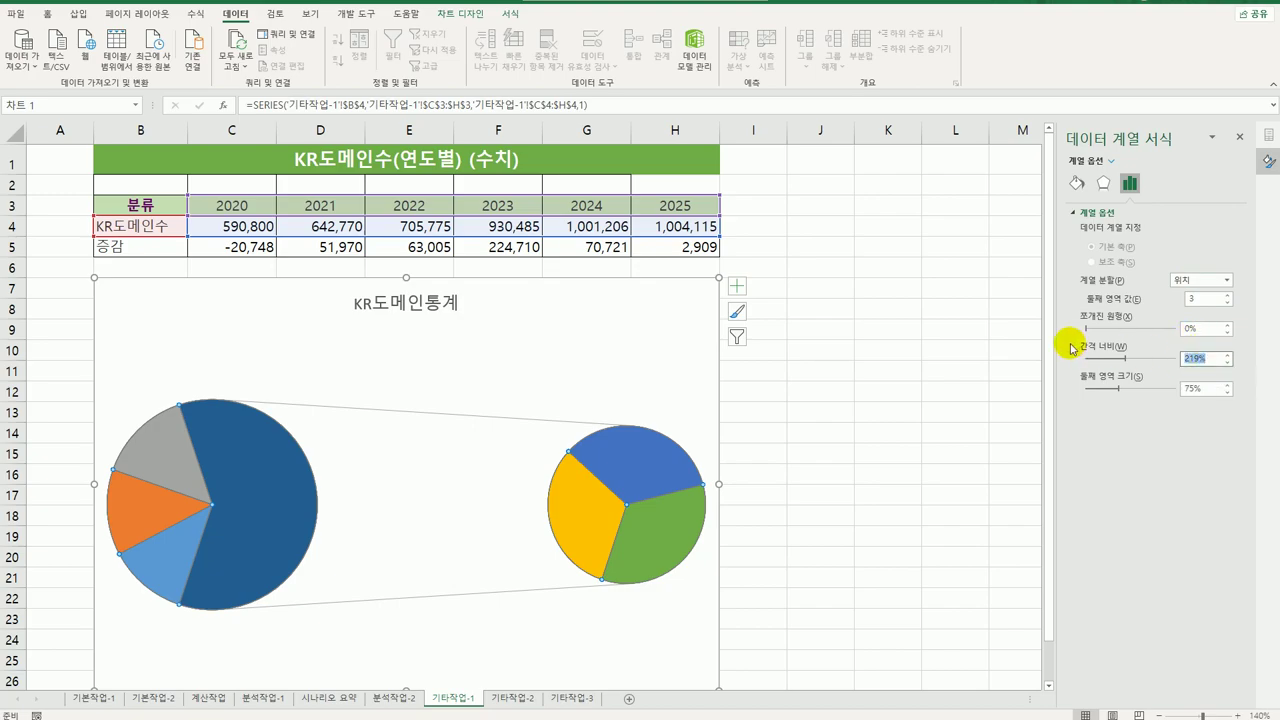
text(50)
key(Return)
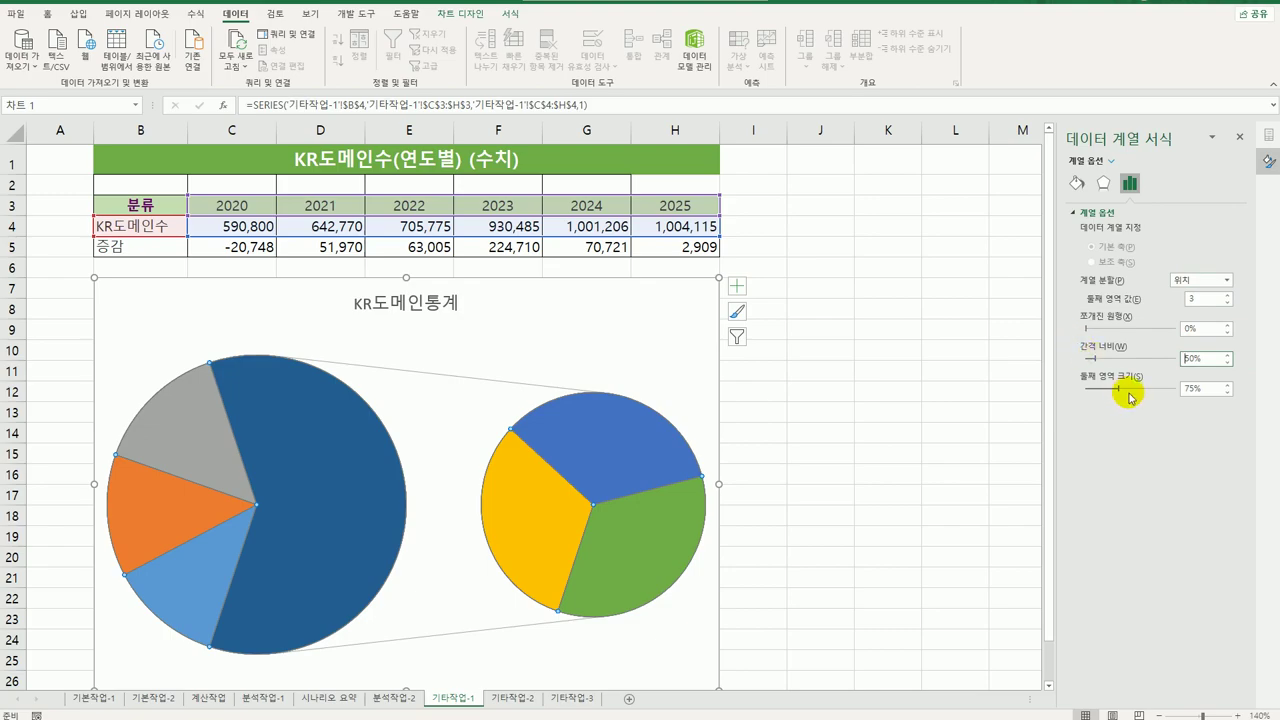
double_click(1195, 390)
text(100)
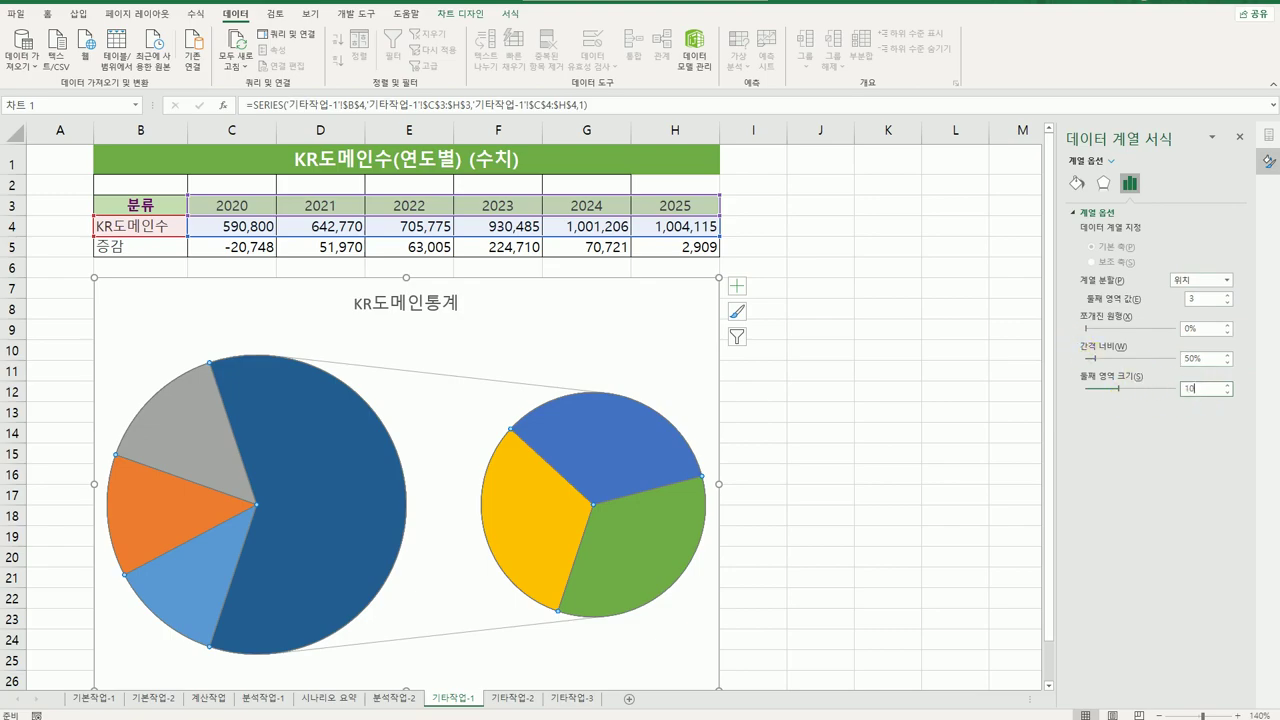
key(Return)
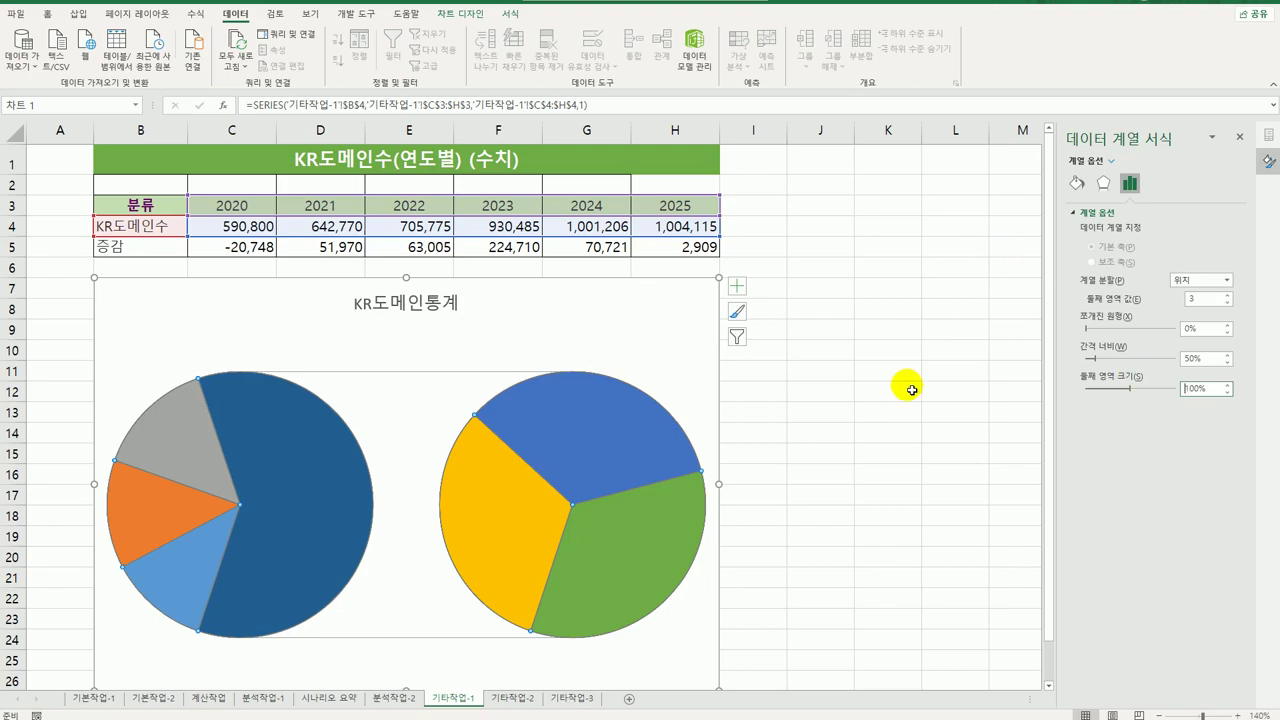
- Add data labels to the pies showing 항목 이름 and 백분율 without 값, with the label position set to 가운데
mouse_move(611, 423)
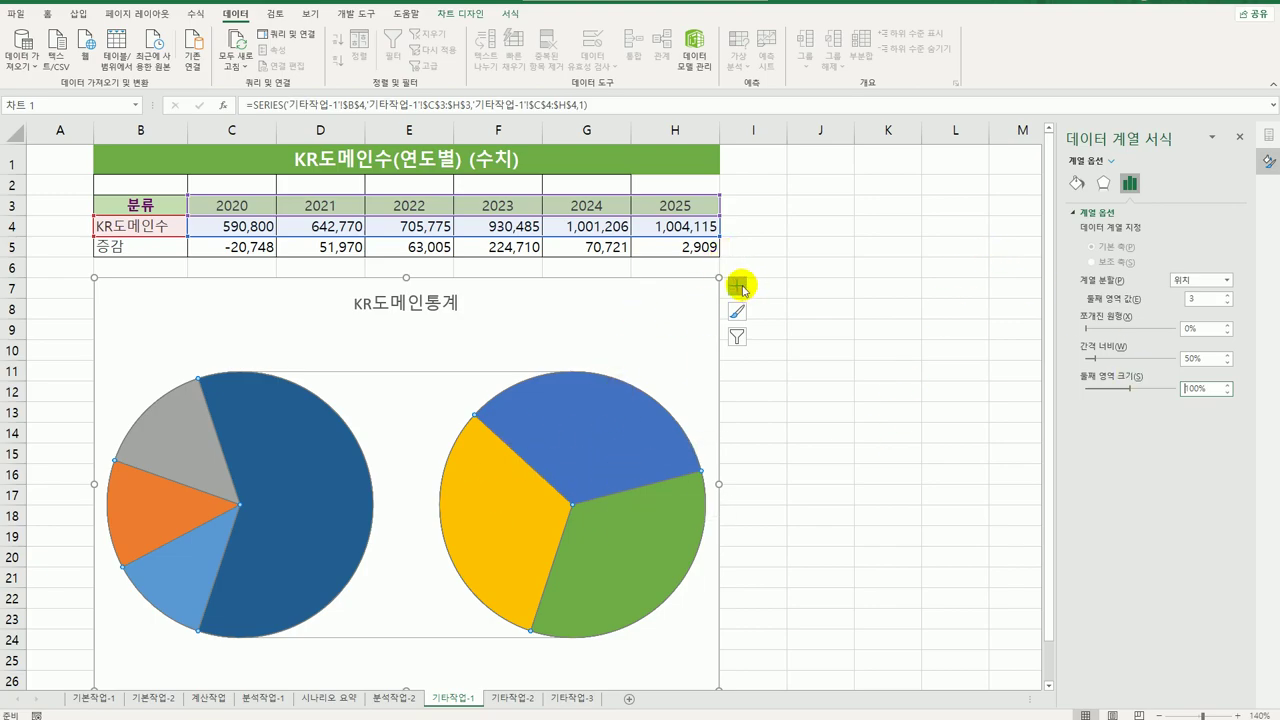
click(737, 286)
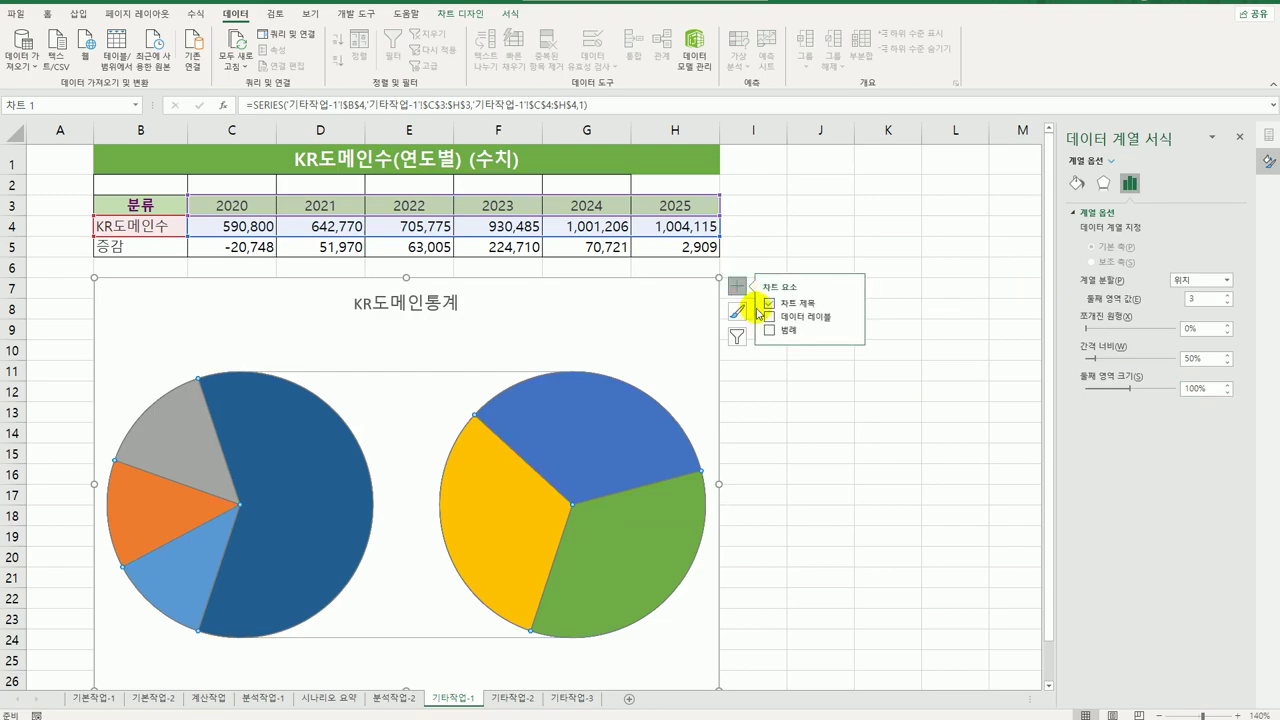
click(850, 316)
click(900, 400)
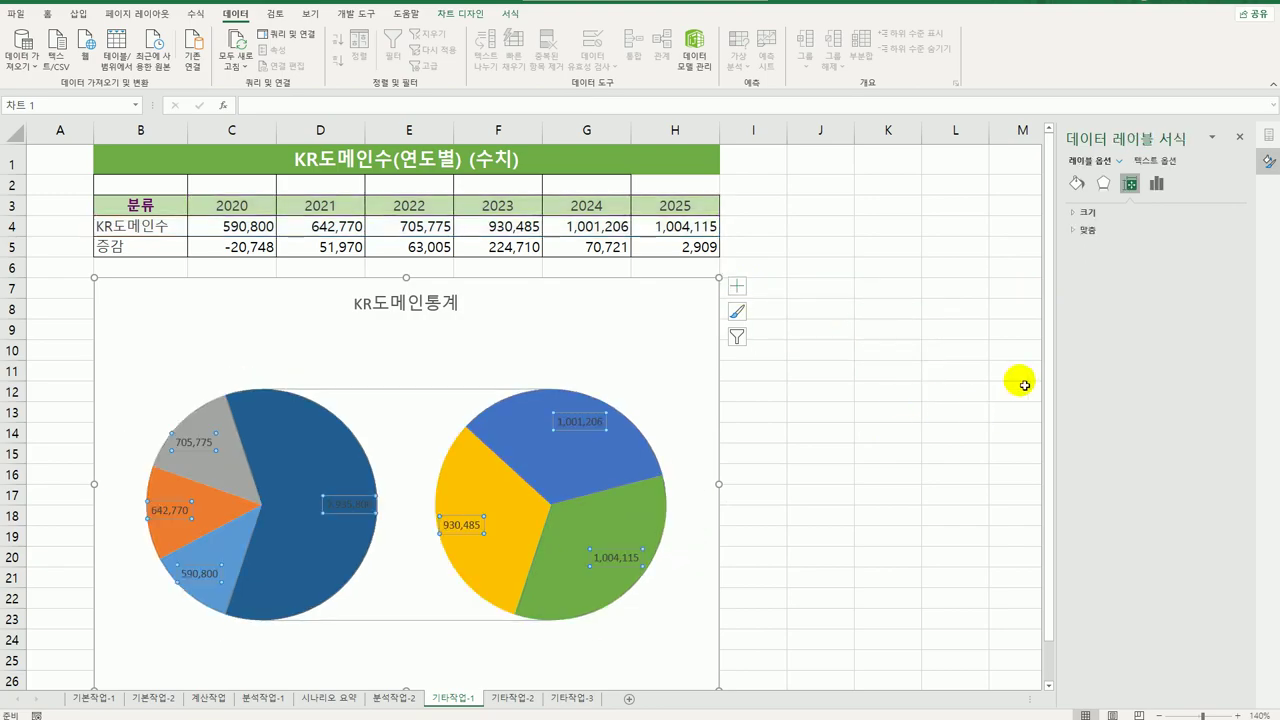
click(1157, 185)
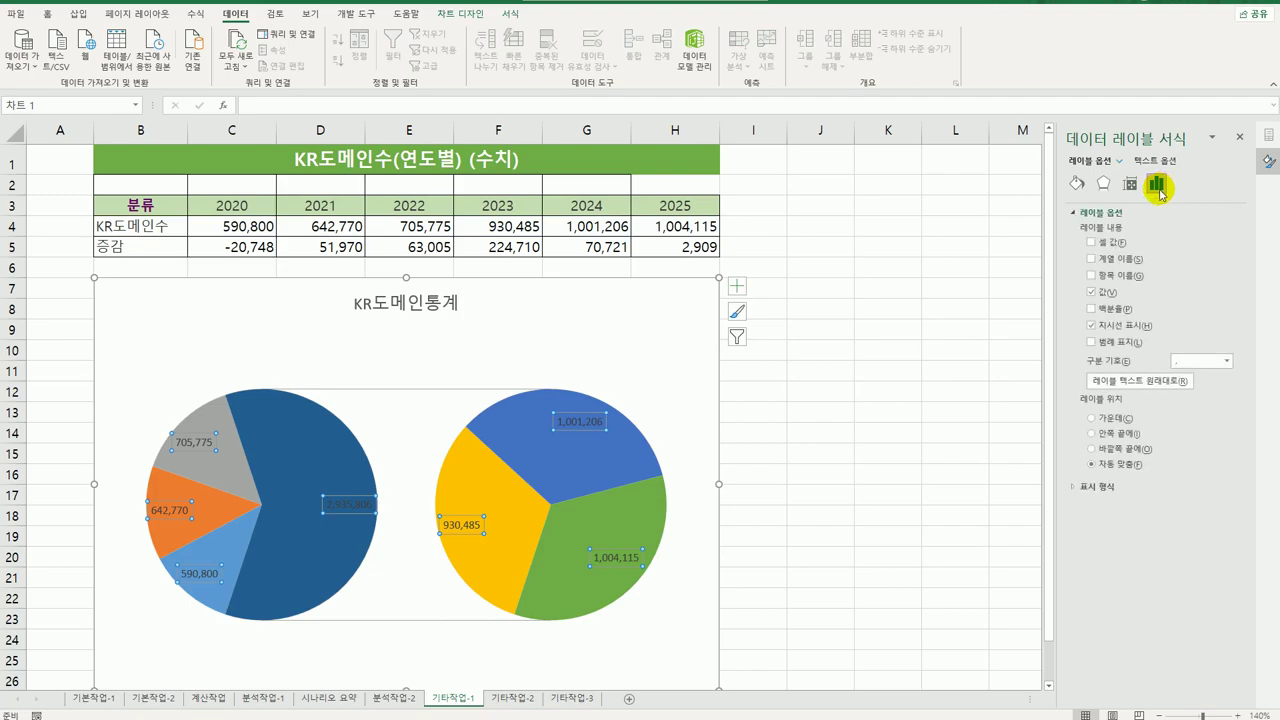
click(1094, 278)
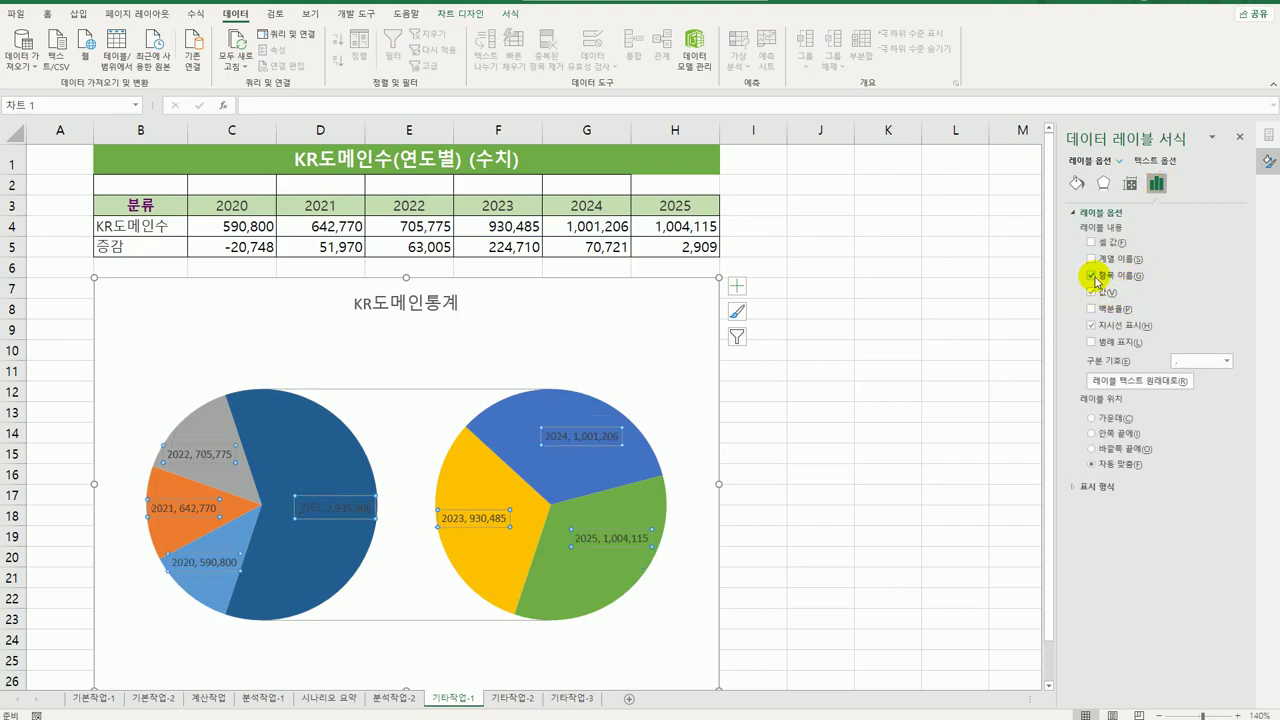
click(1093, 292)
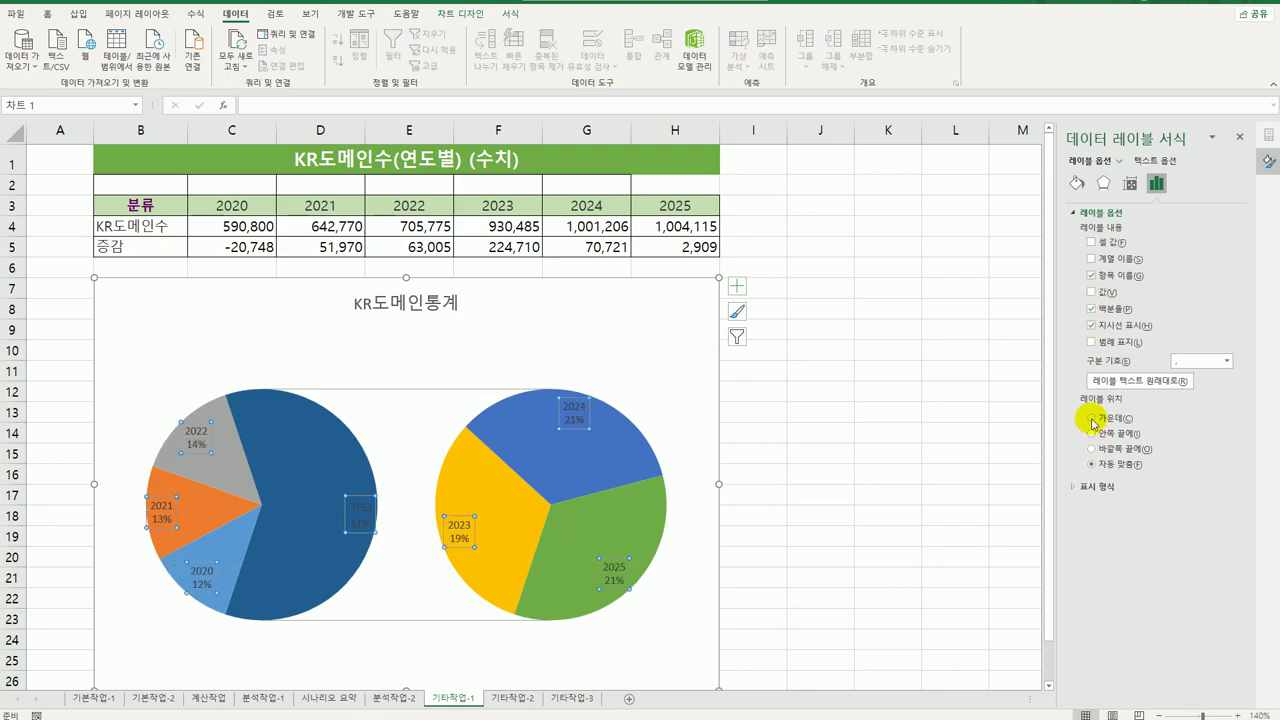
click(1092, 419)
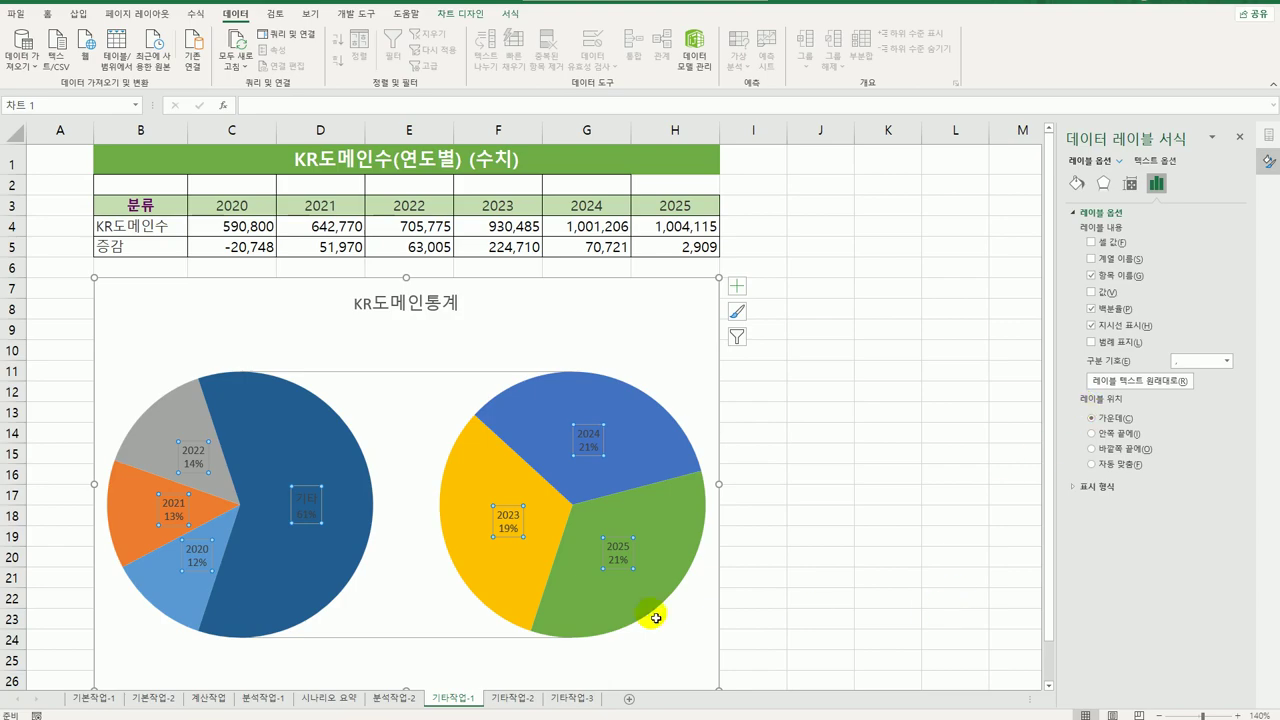
- Fill only the 2025 slice of the second pie with the water-droplet texture
click(700, 512)
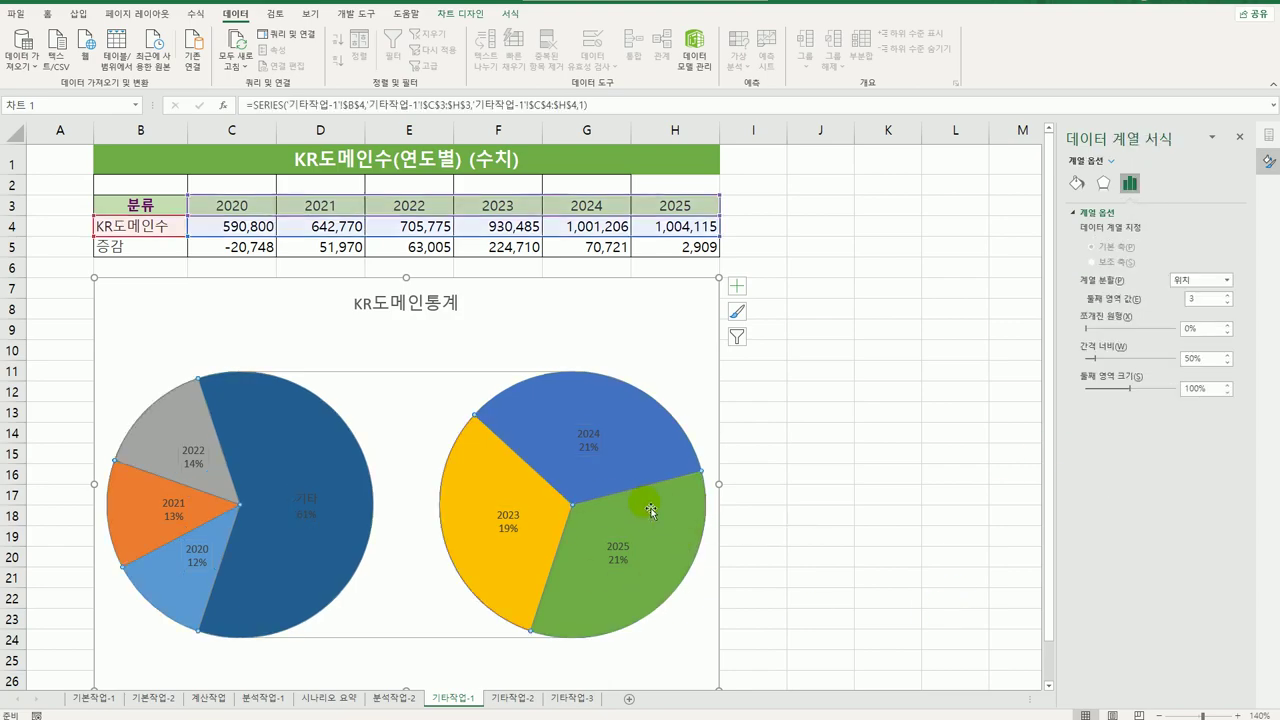
click(660, 512)
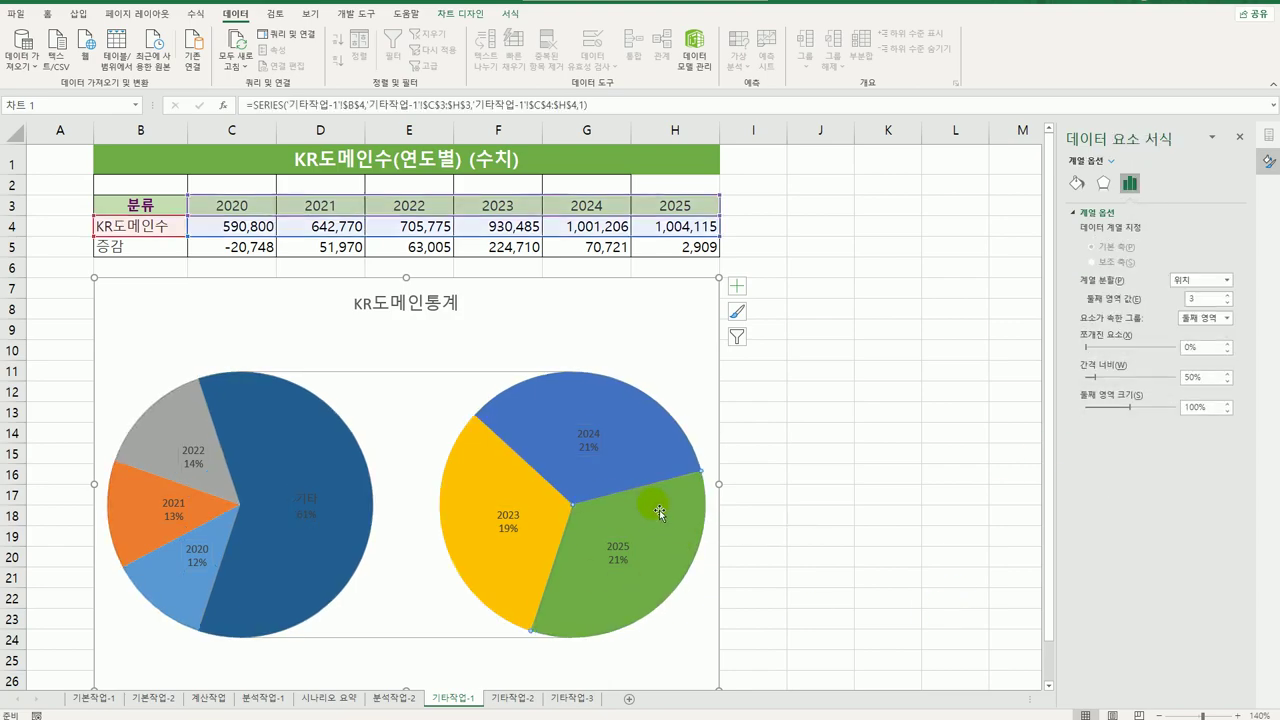
click(1078, 186)
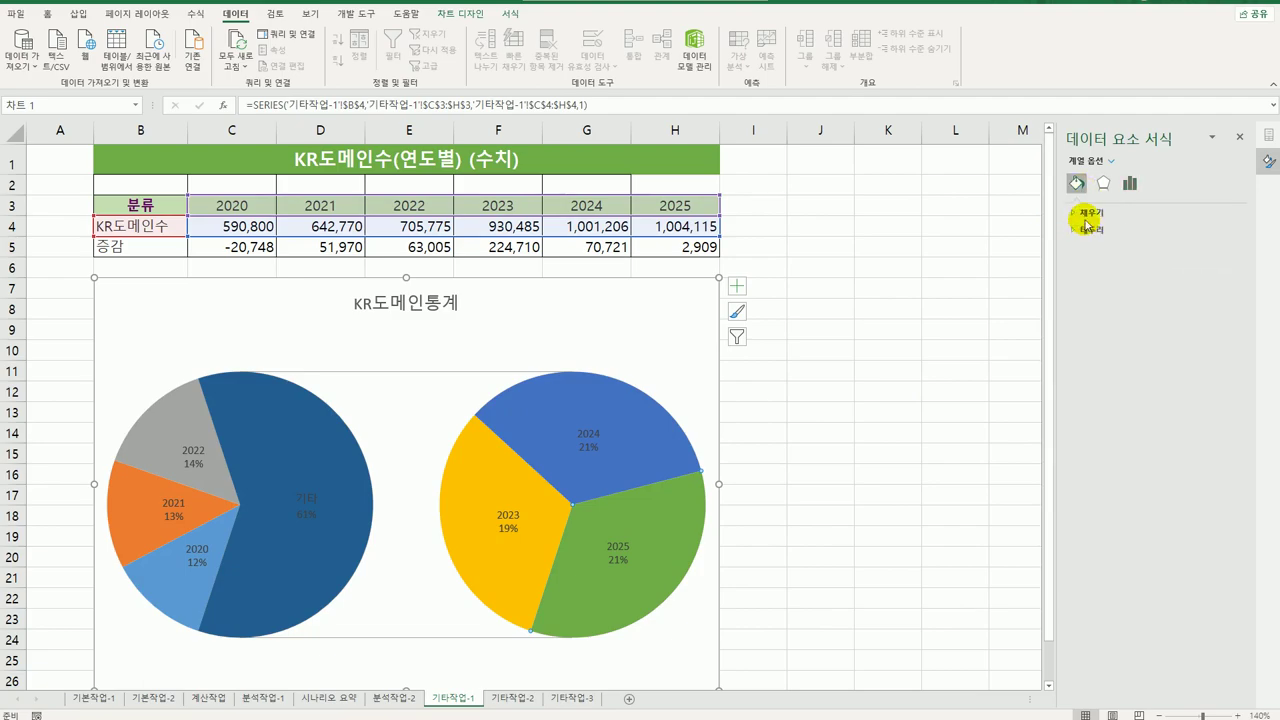
click(1085, 212)
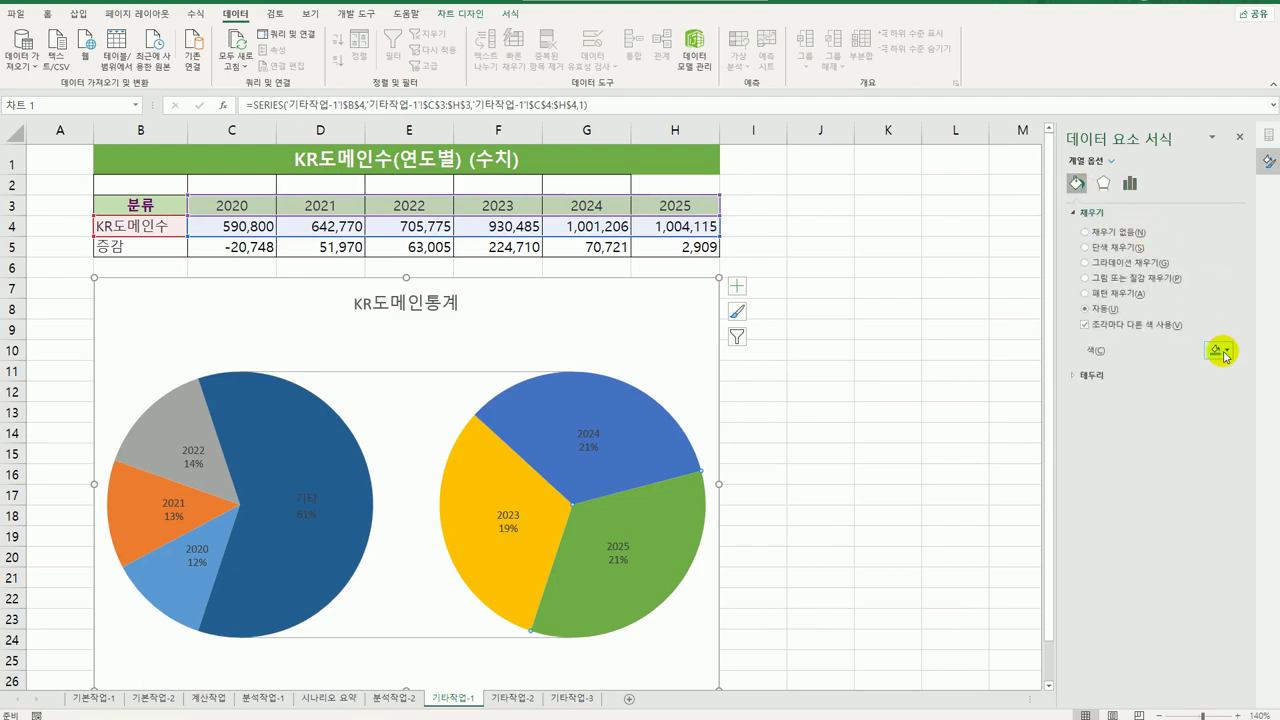
click(1118, 279)
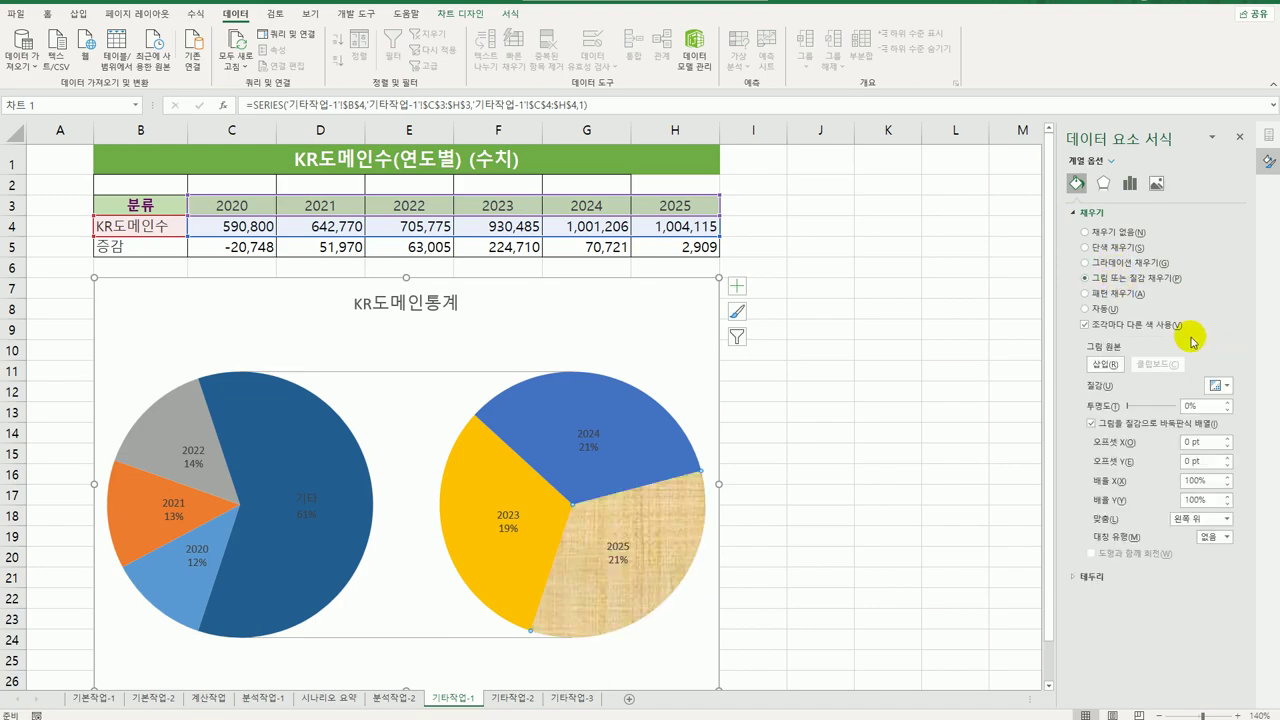
click(1216, 385)
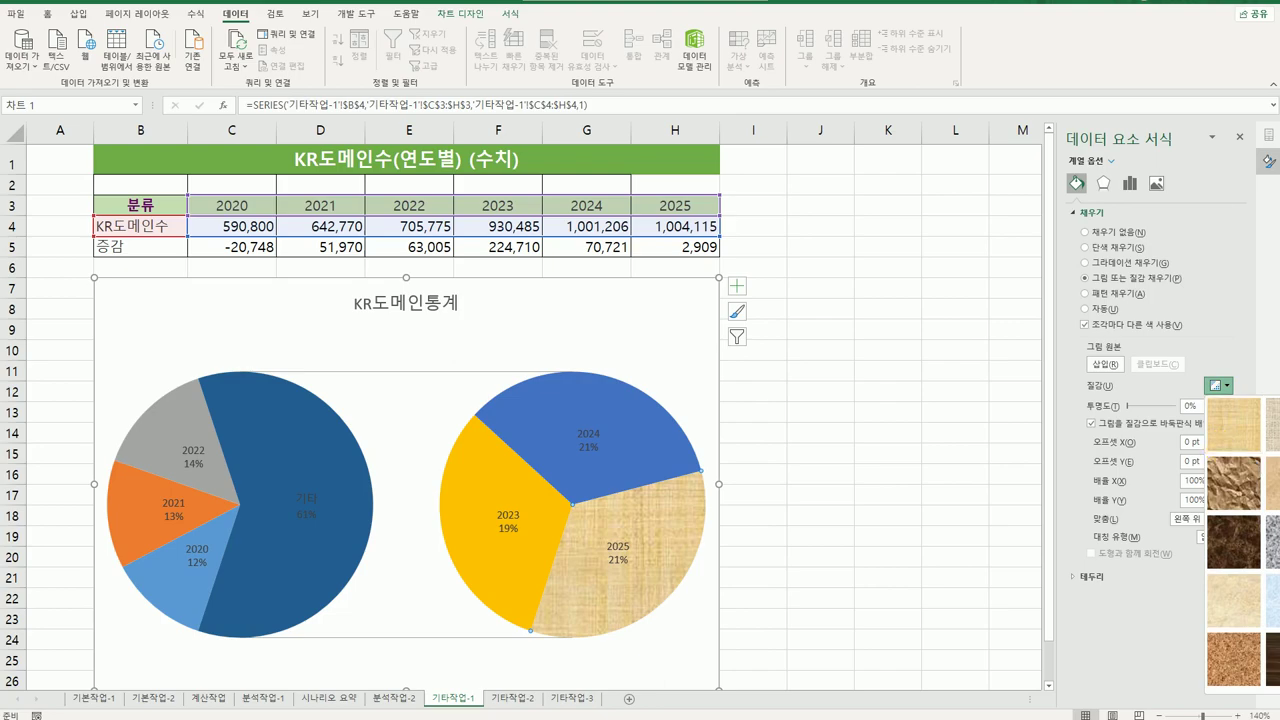
click(1279, 425)
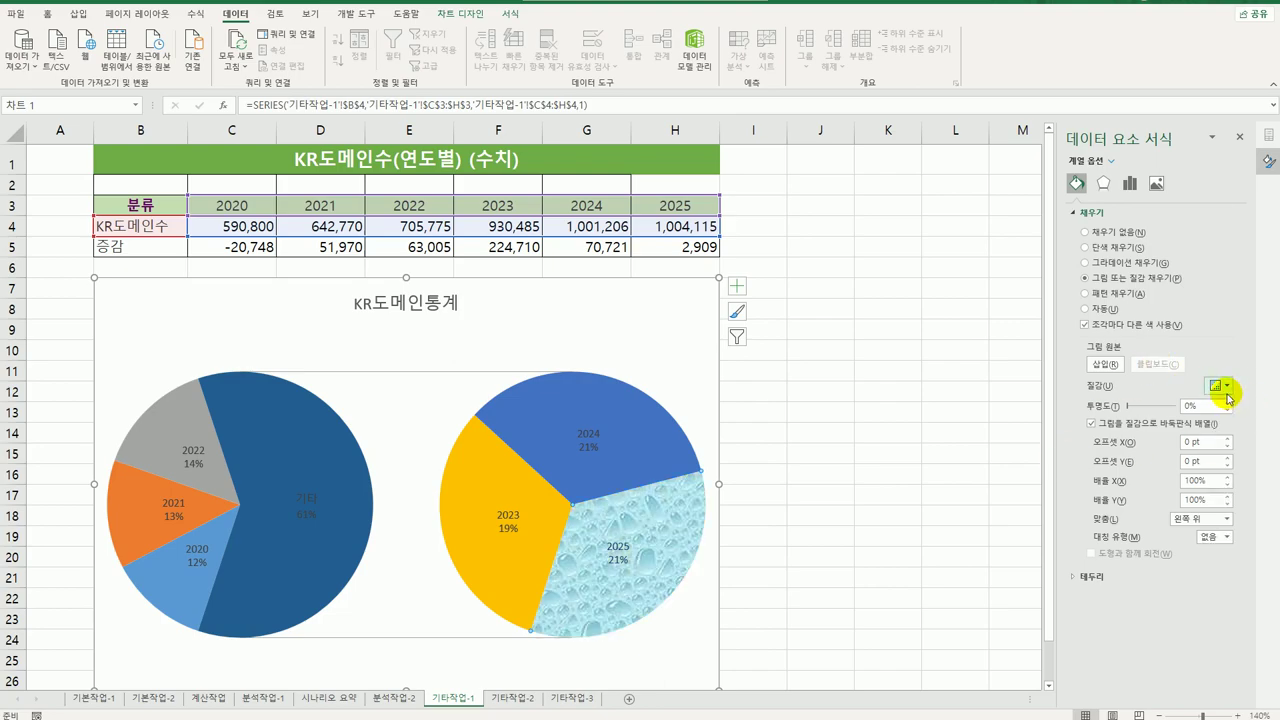
- Reapply the water-droplet texture to the 2025 slice using the 도형 채우기 command
click(509, 14)
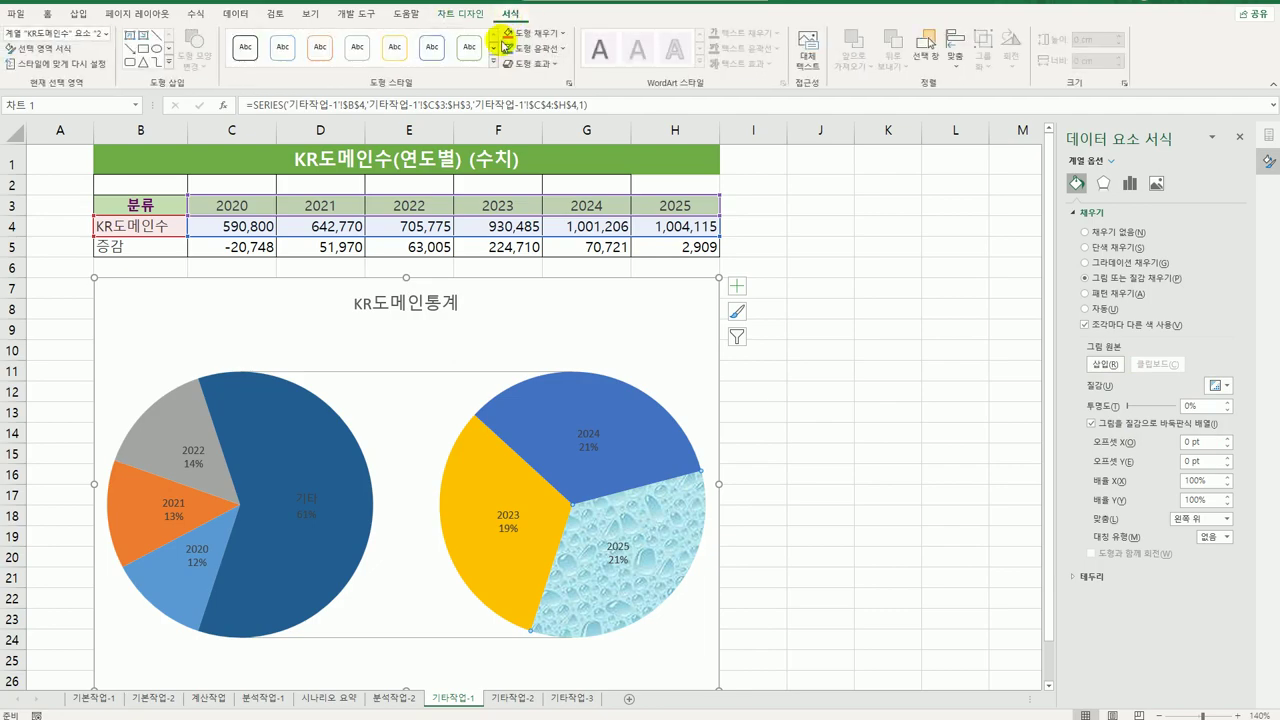
click(563, 34)
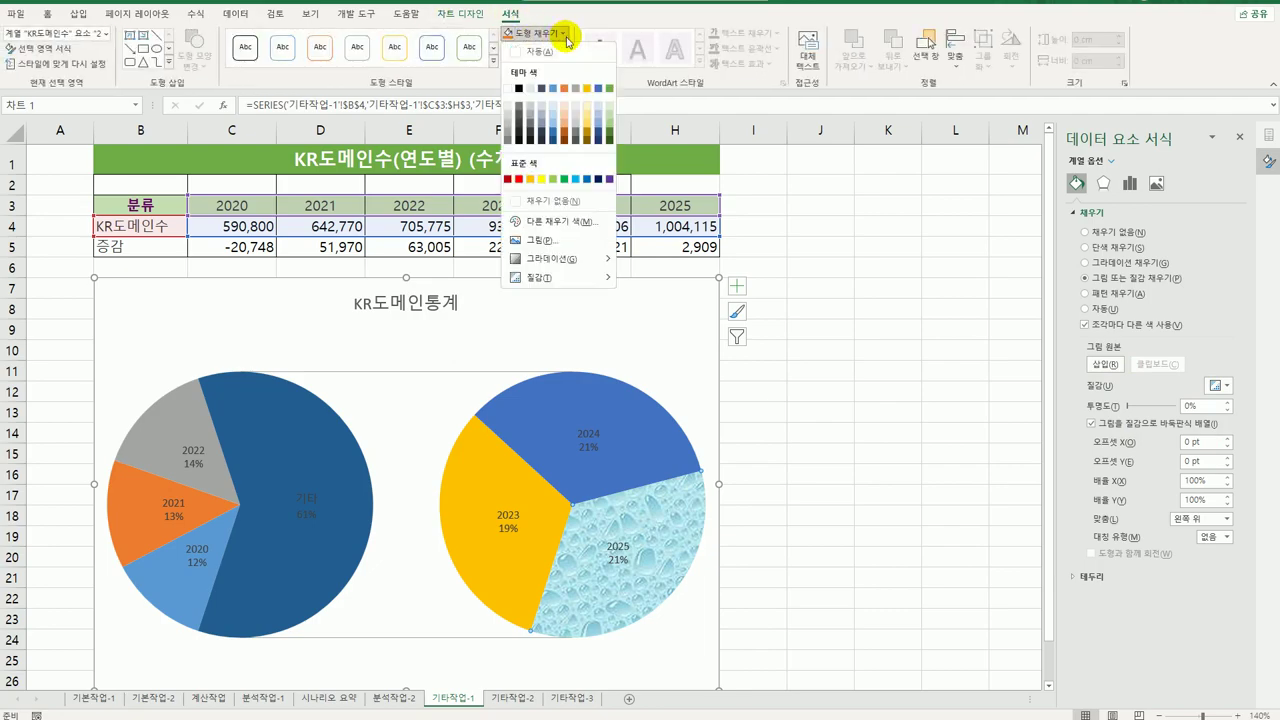
mouse_move(580, 277)
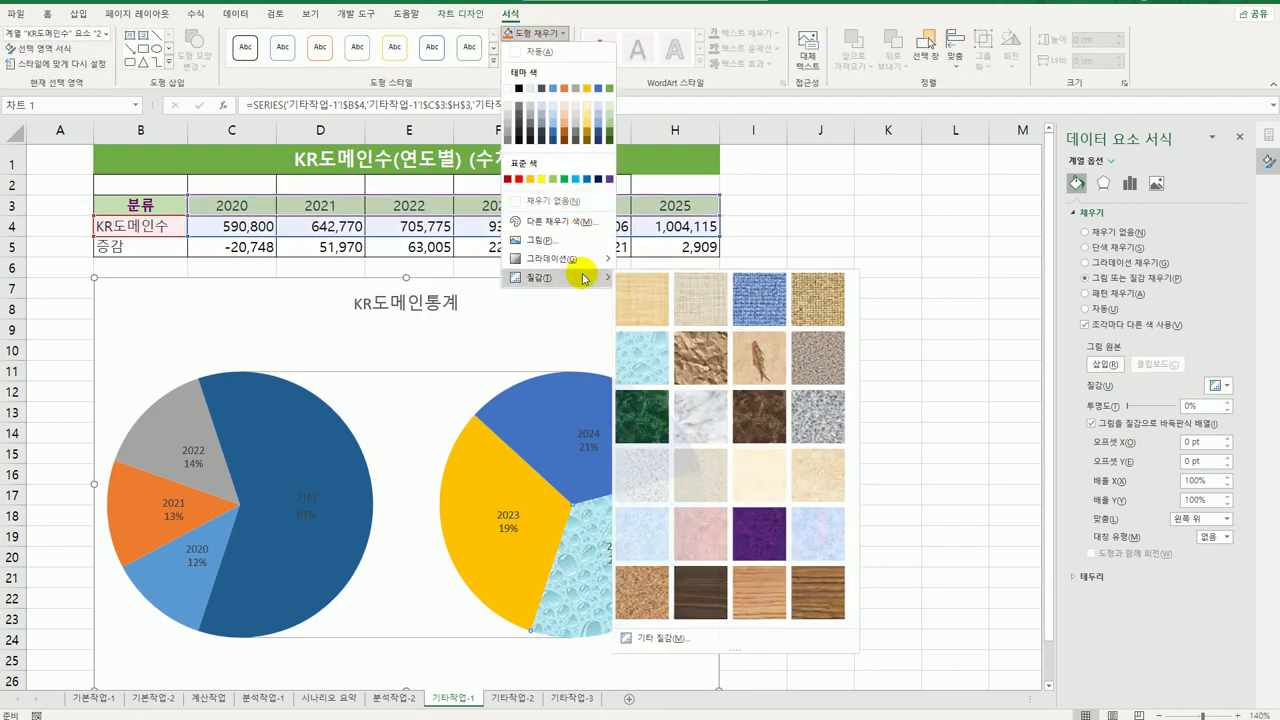
click(659, 360)
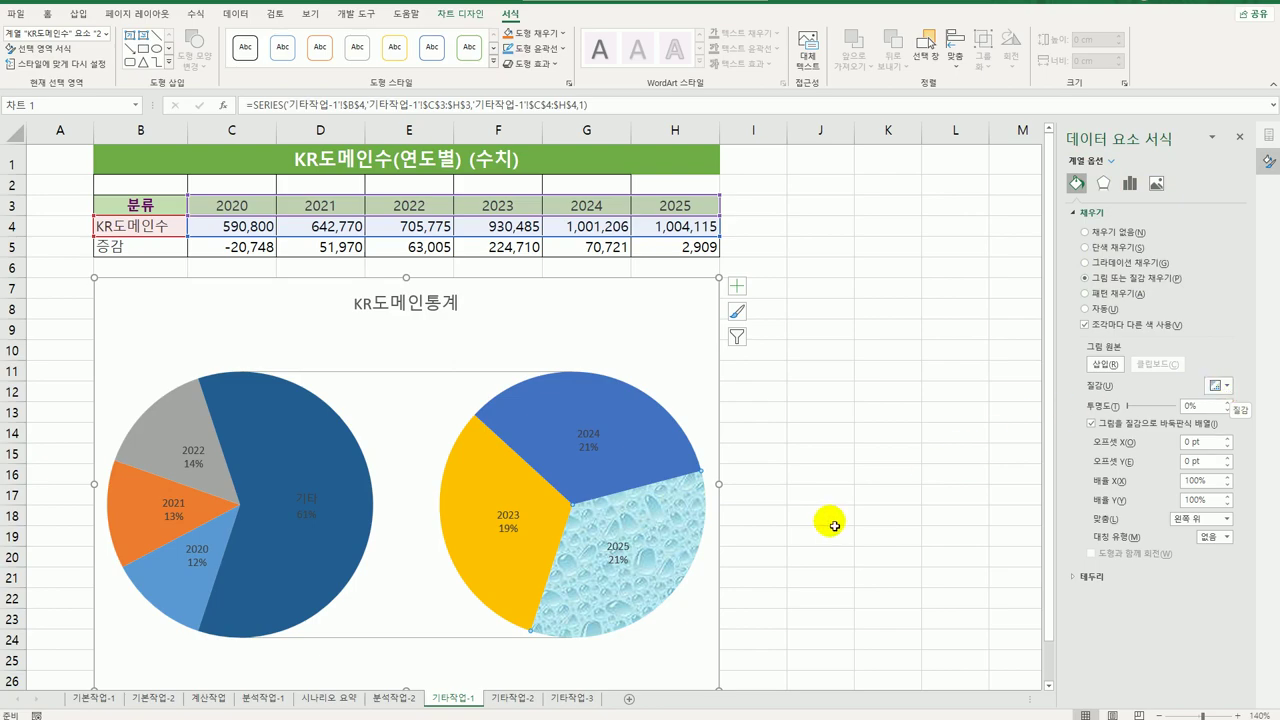
- Apply the 기본 설정 2 preset shape effect to the 2025 slice of the second pie and deselect the chart
click(530, 63)
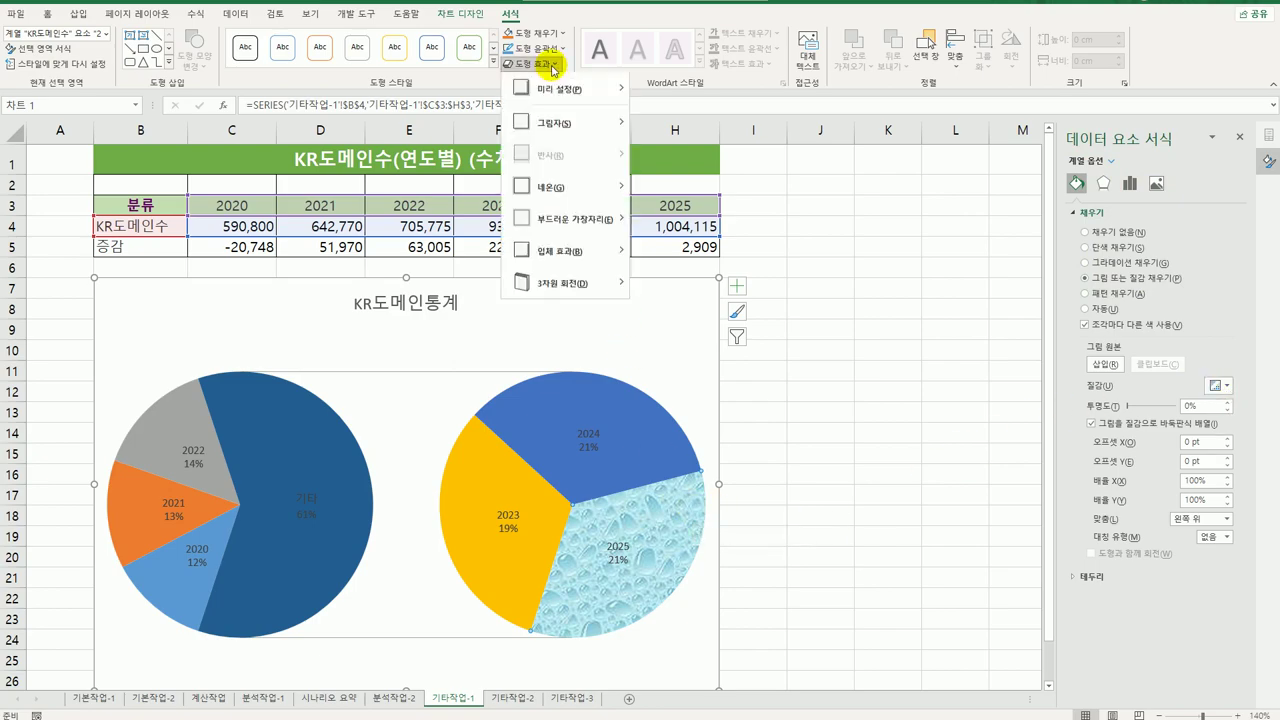
mouse_move(556, 90)
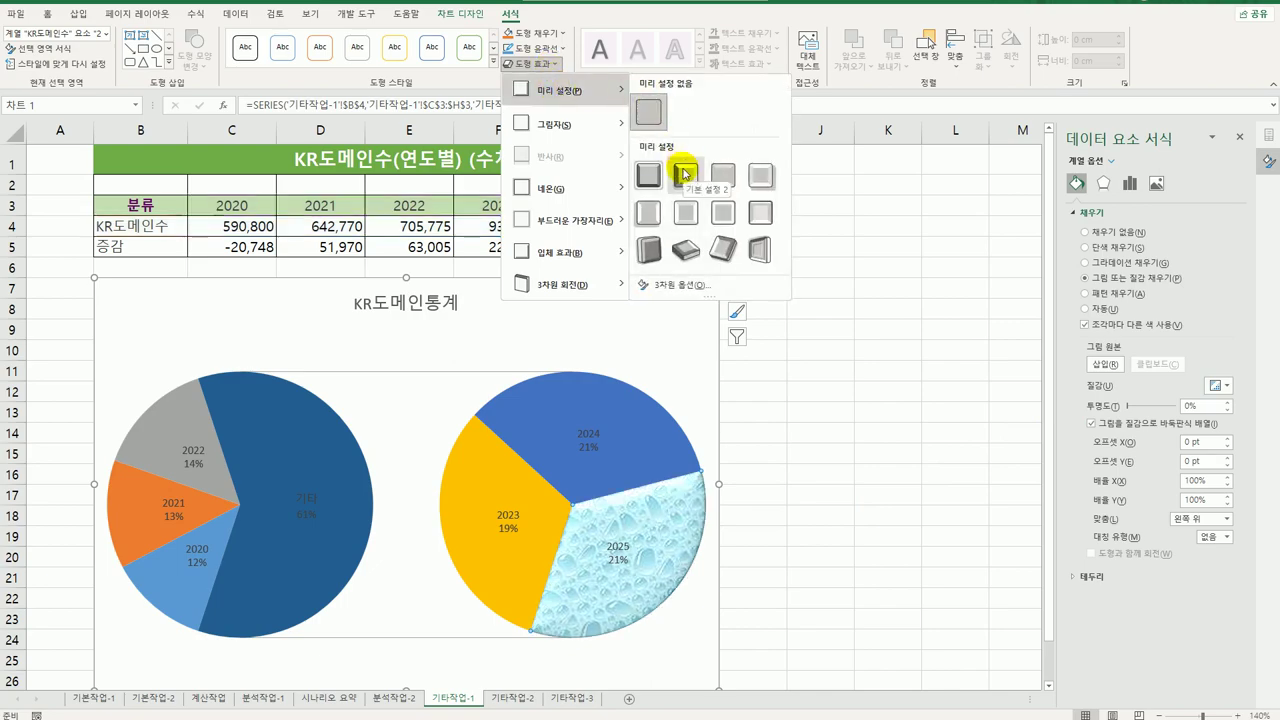
click(786, 457)
click(803, 483)
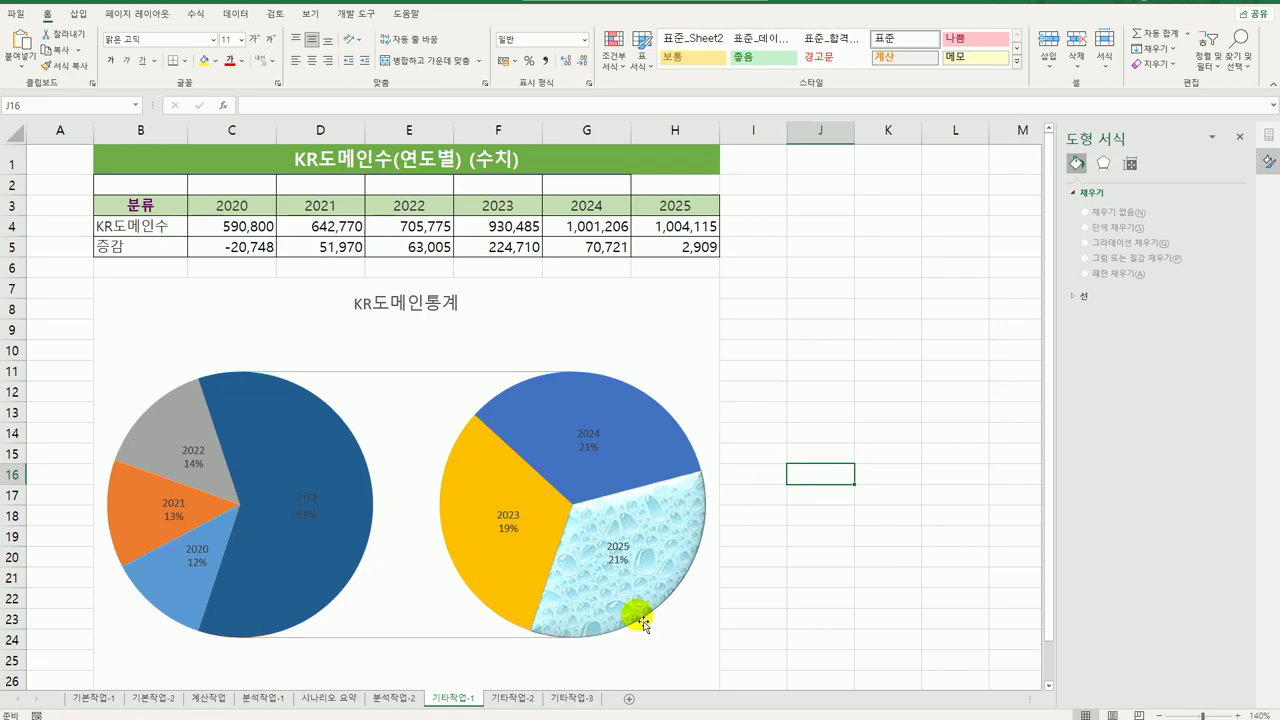
- On the 기타작업-2 sheet, draw a form-control button covering cells B2:C3
click(505, 698)
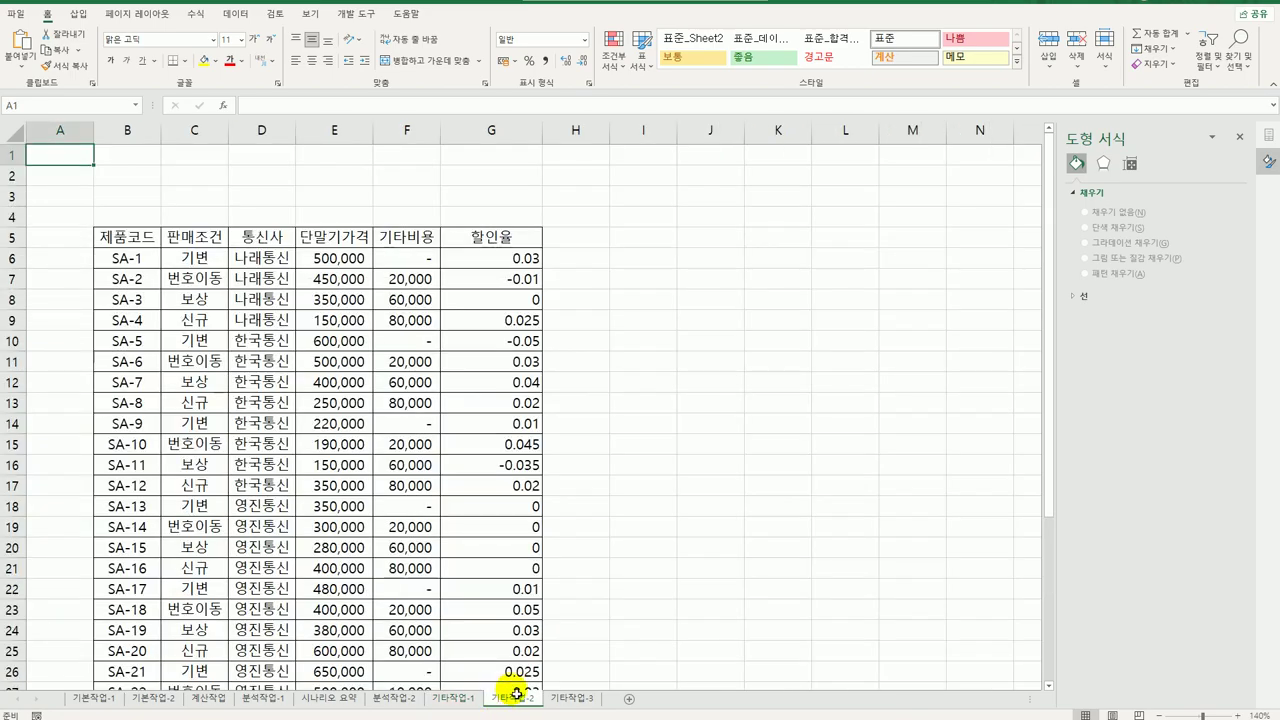
click(352, 14)
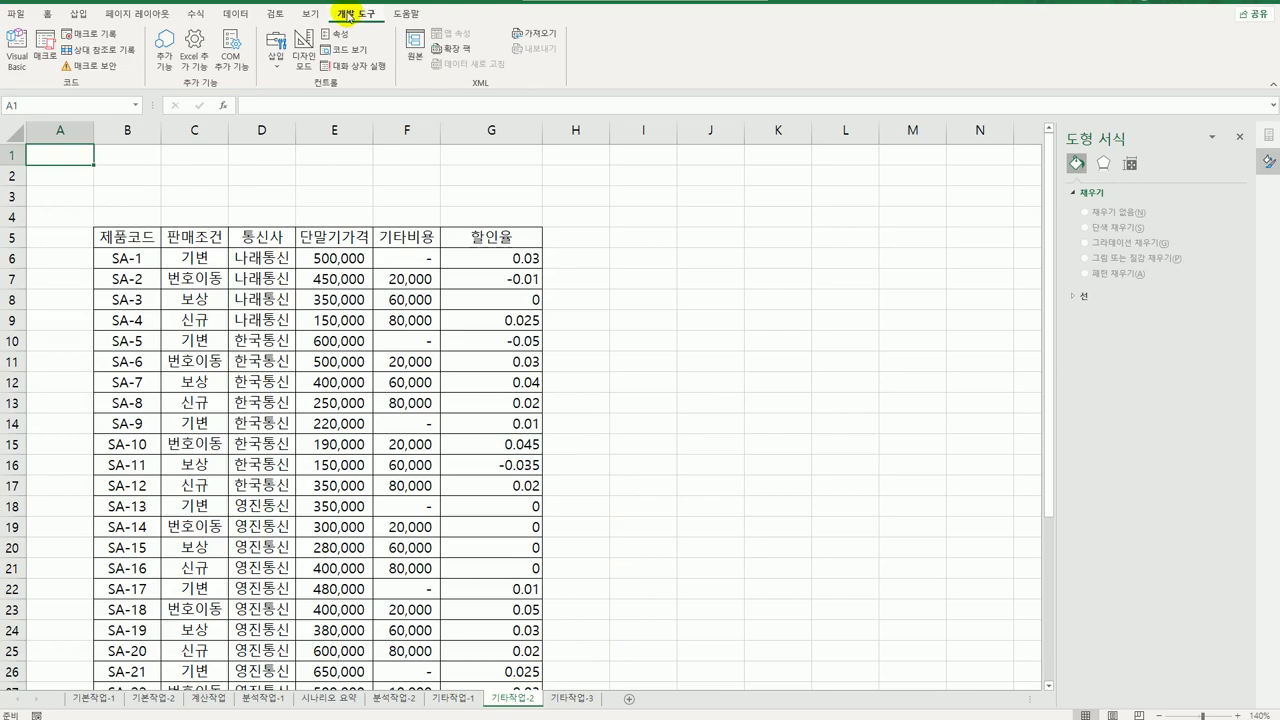
click(276, 52)
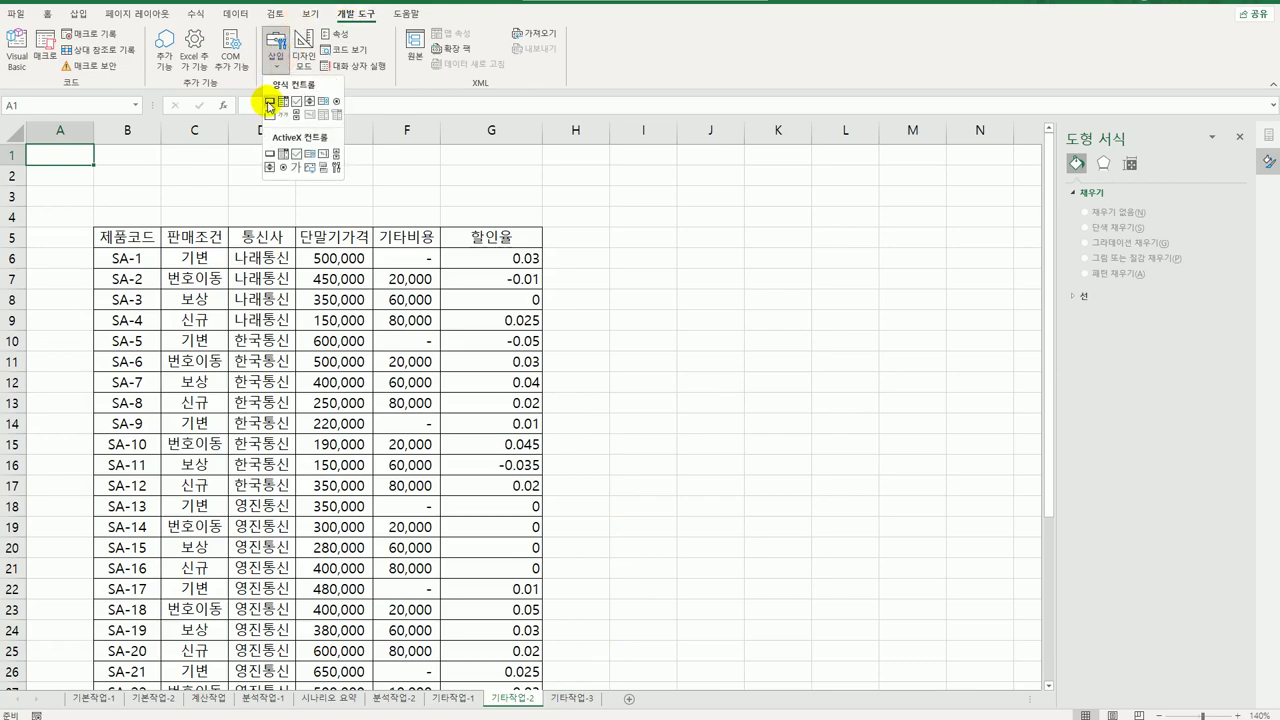
click(270, 101)
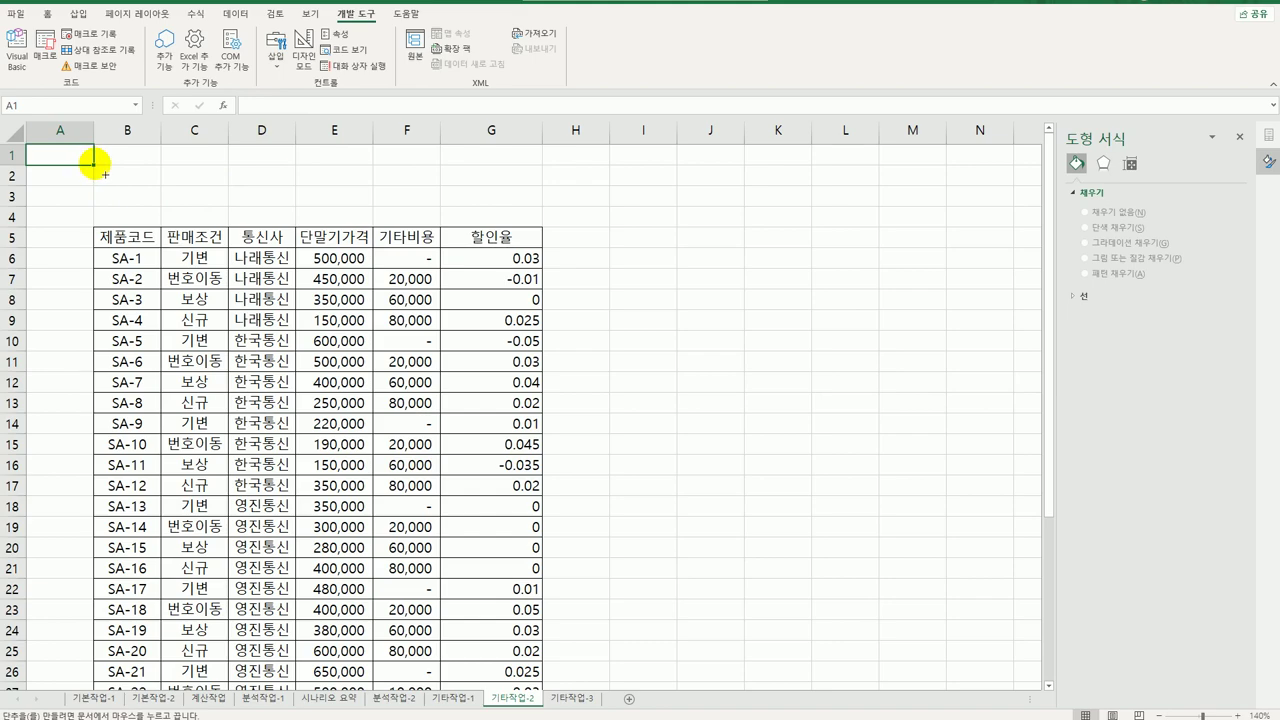
drag(93, 163, 228, 216)
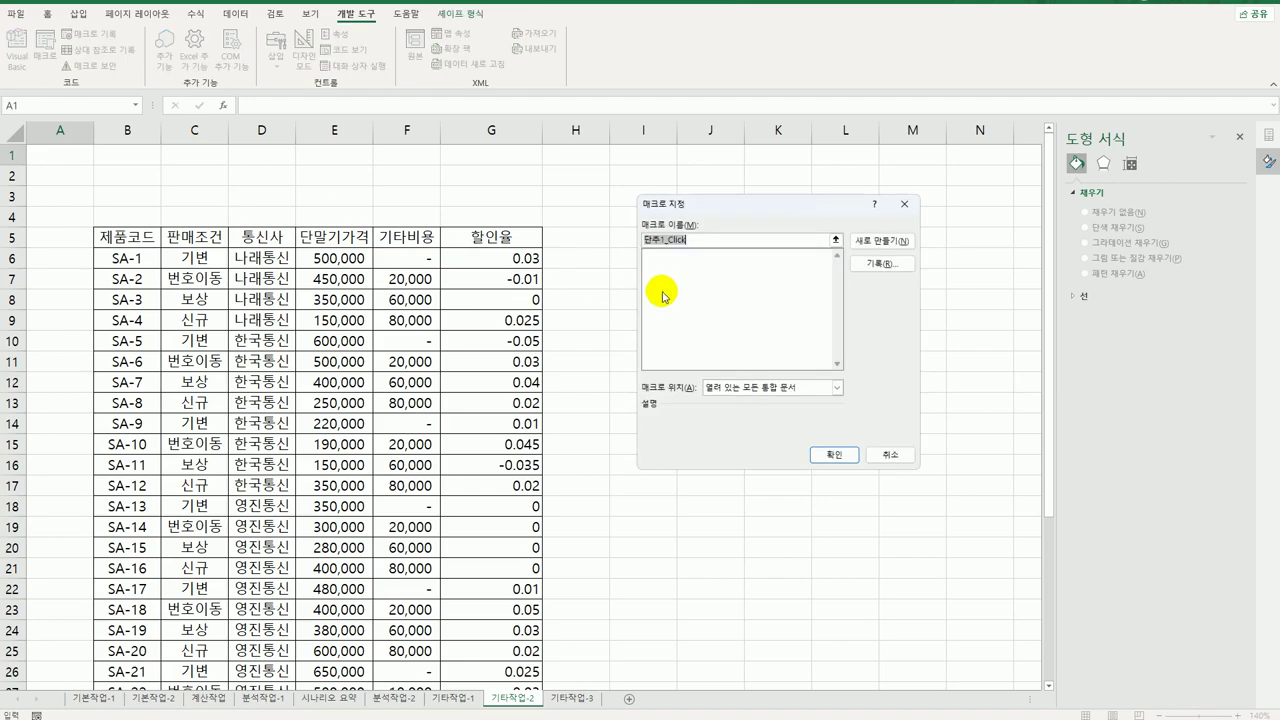
- Name the button's macro 서식적용 and start recording it in the current workbook
key(BackSpace)
text(서식적용)
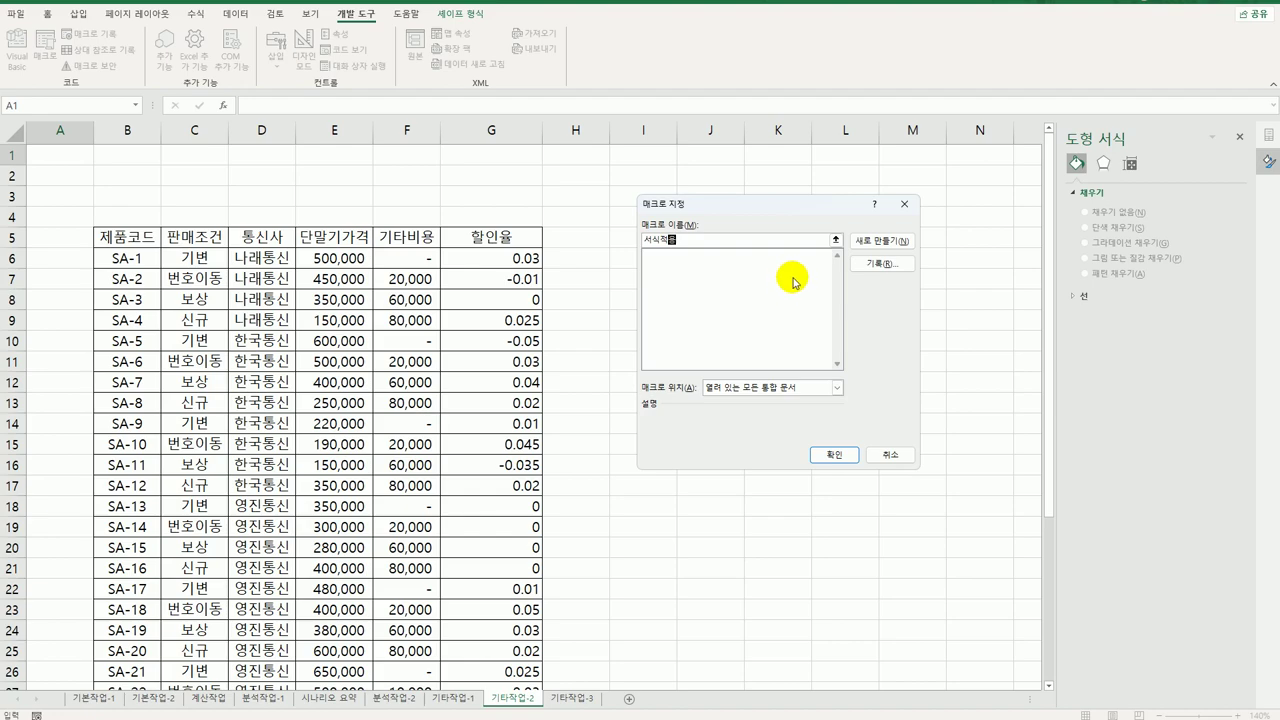
click(888, 264)
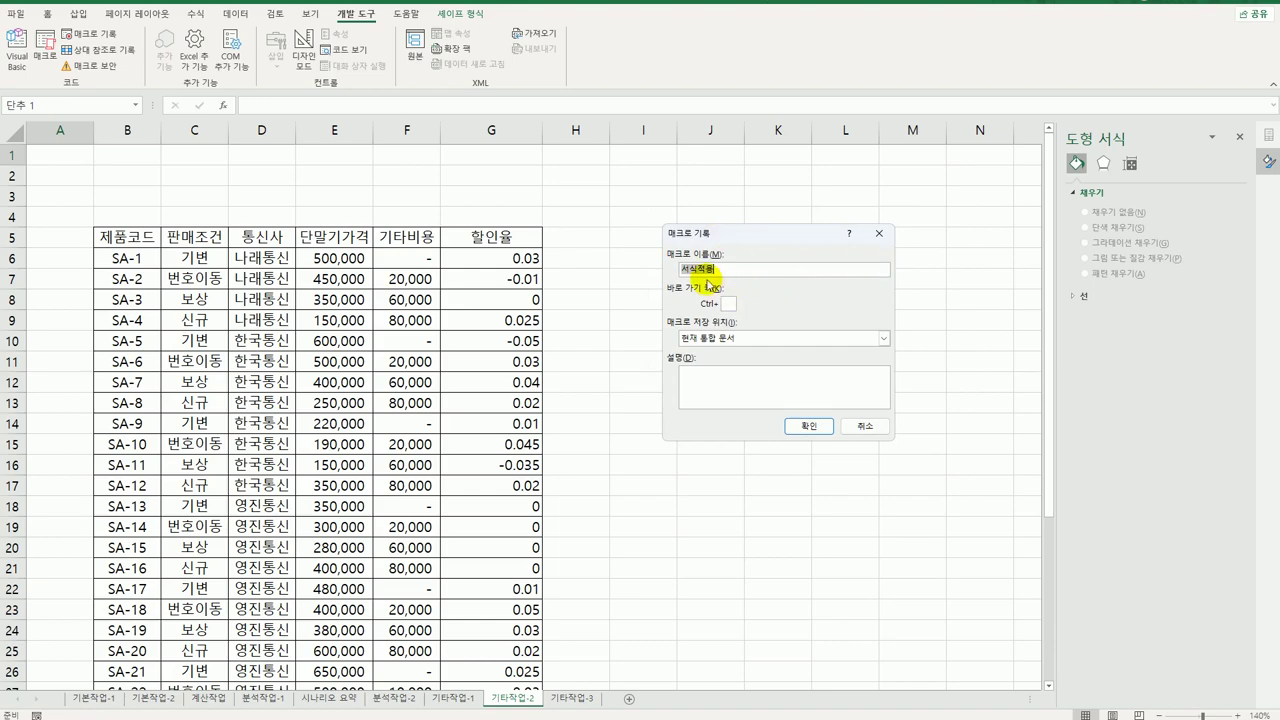
click(806, 430)
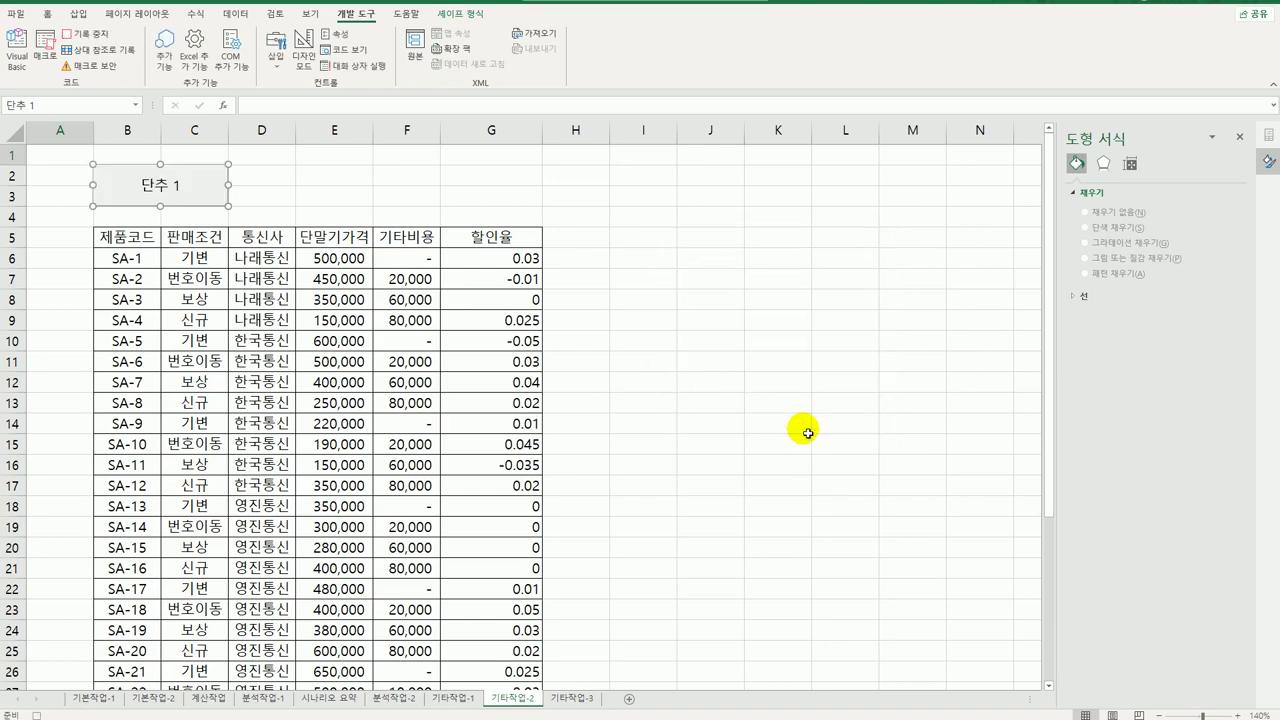
- Open the custom (사용자 지정) number format settings for the 할인율 values in G6:G37
click(512, 260)
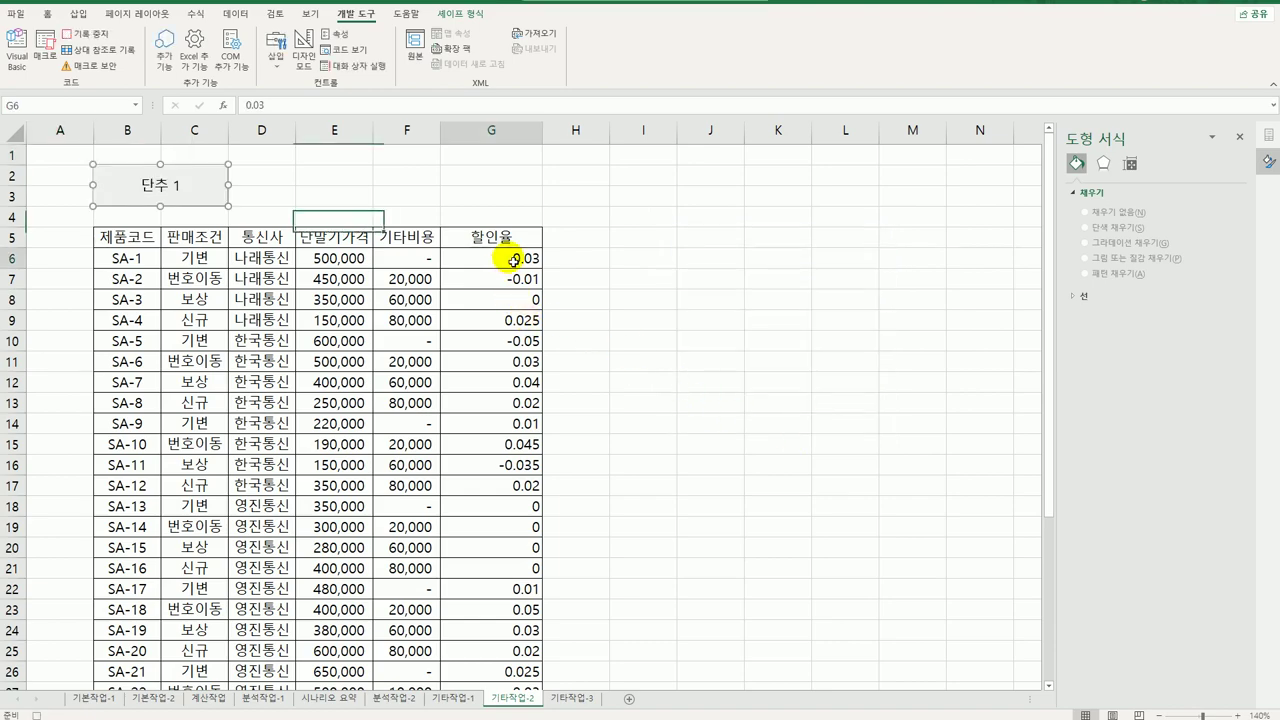
drag(512, 260, 496, 654)
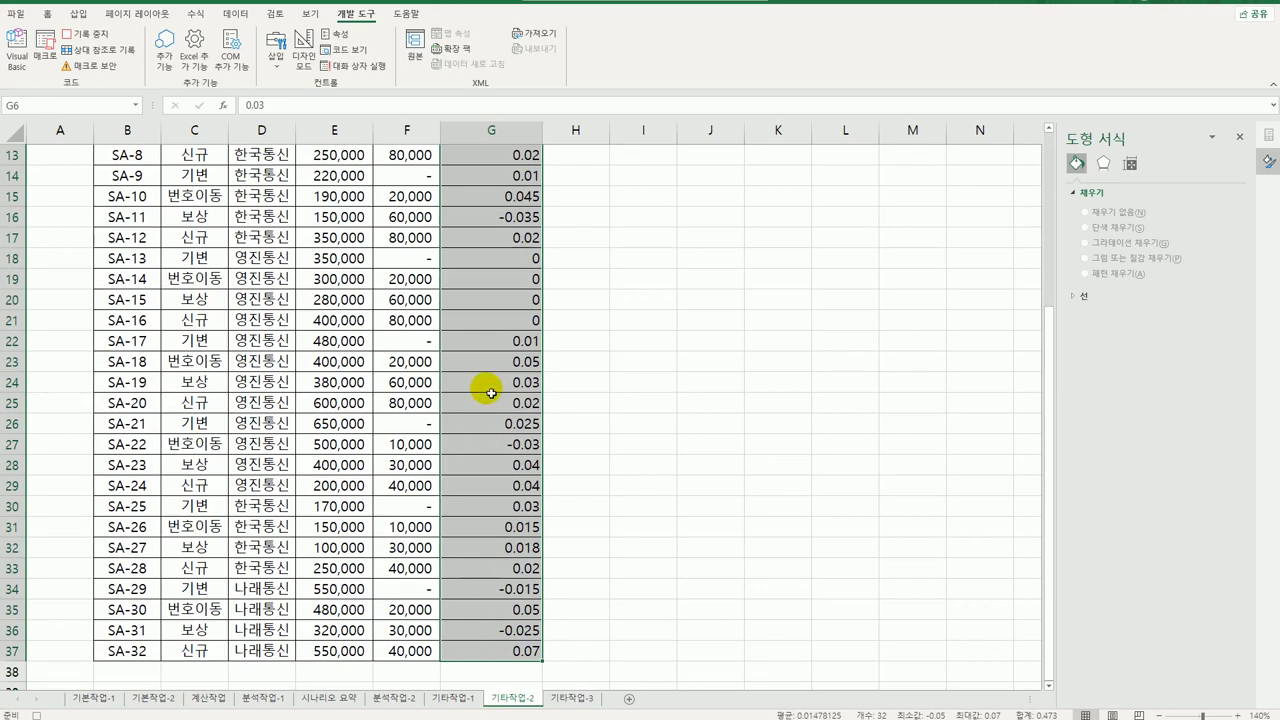
right_click(500, 289)
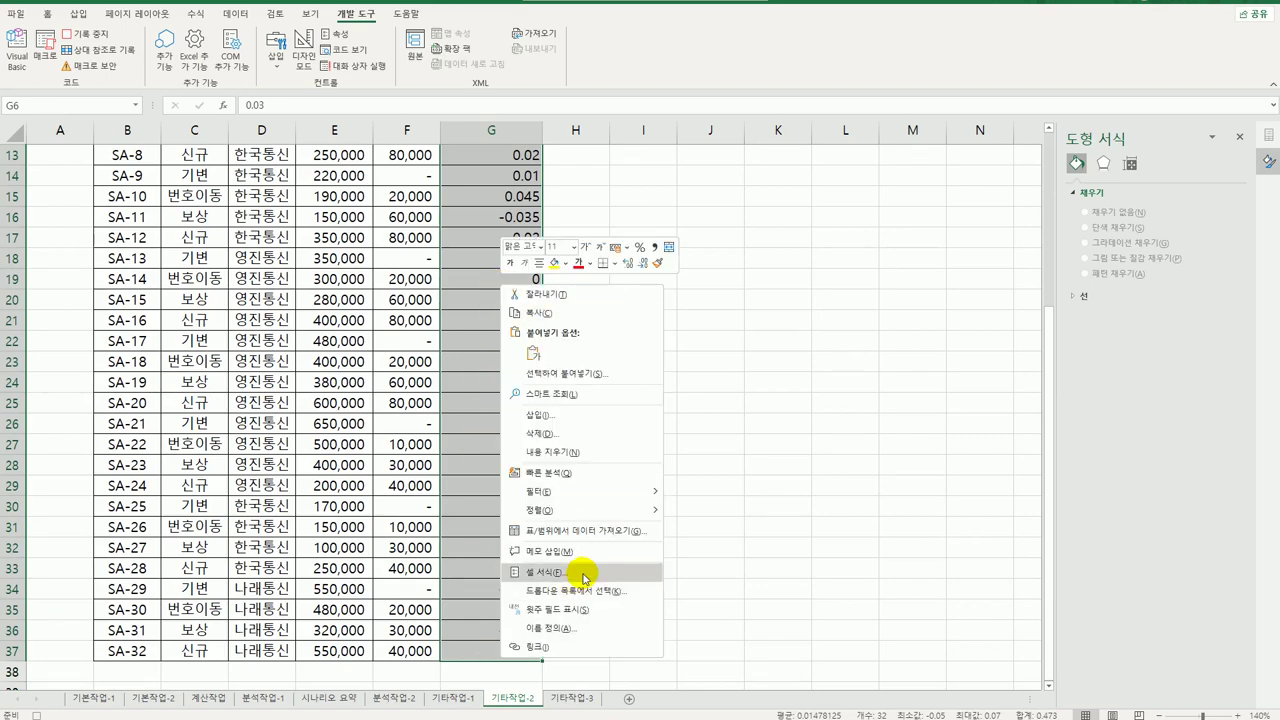
click(574, 571)
drag(612, 400, 798, 167)
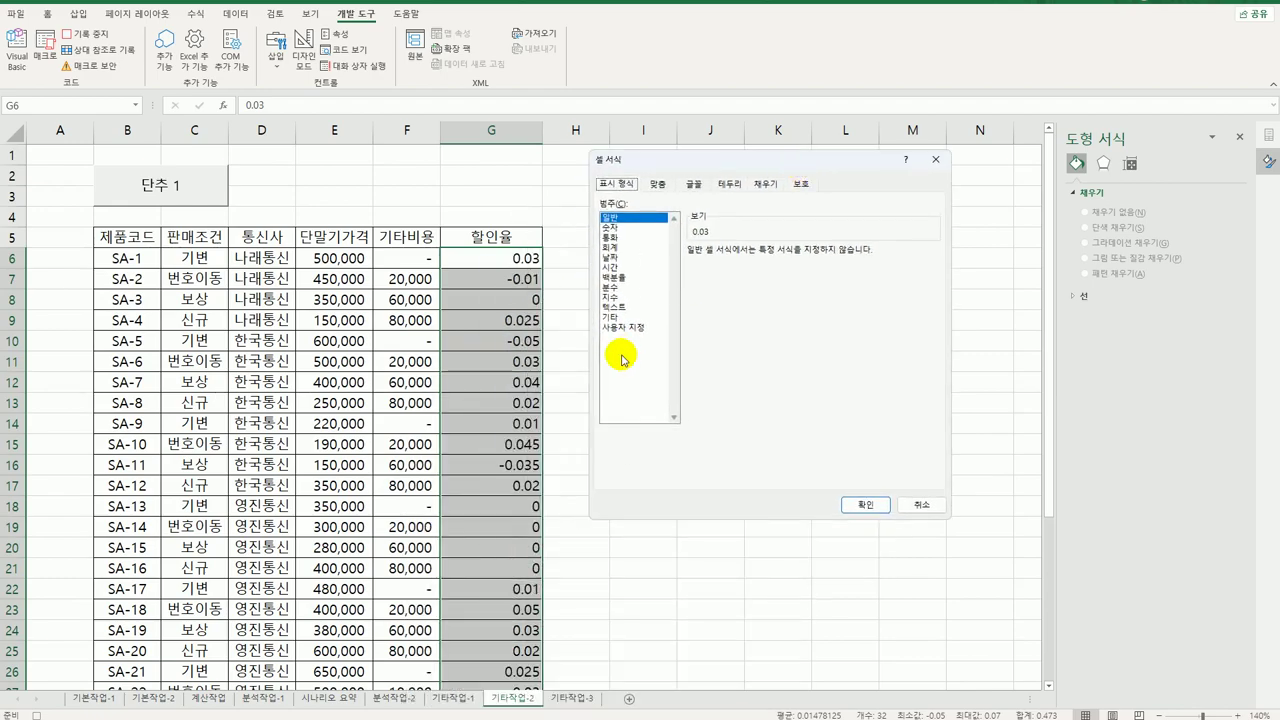
click(620, 327)
- Enter 0%;[자홍][적립]* 0%; as the custom number format and try to apply it to G6:G37
drag(741, 268, 667, 265)
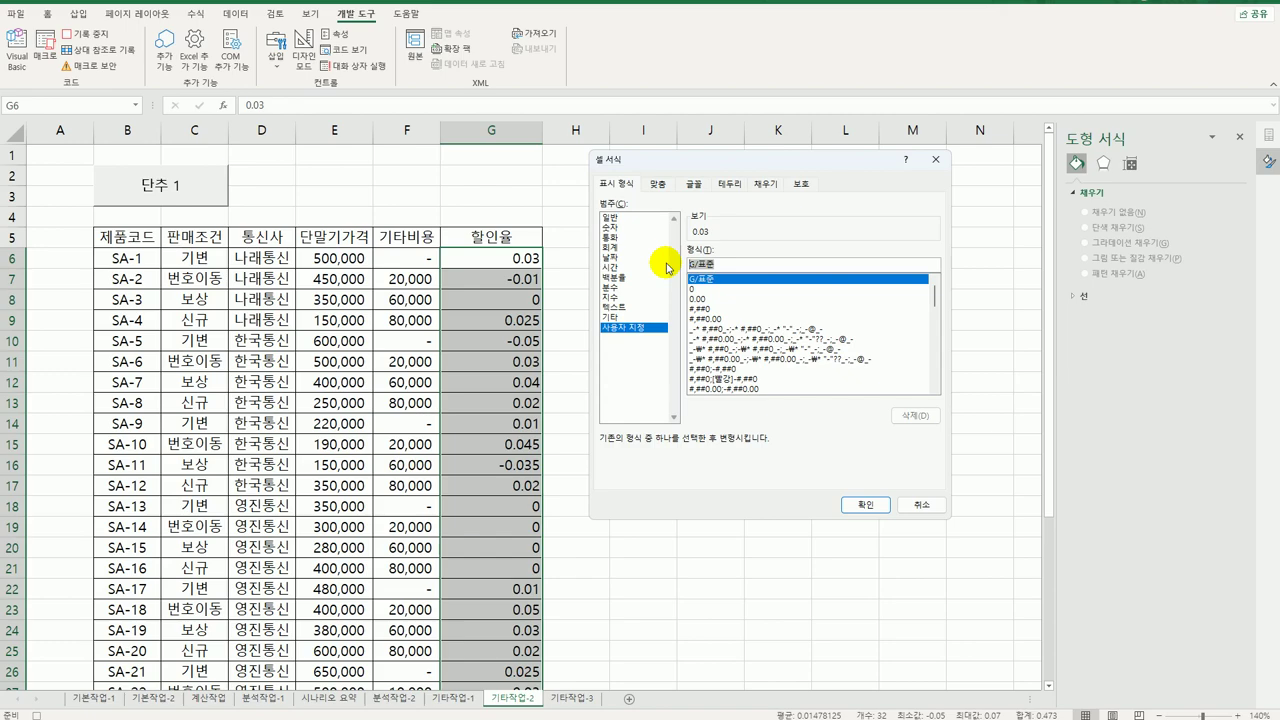
text(0%)
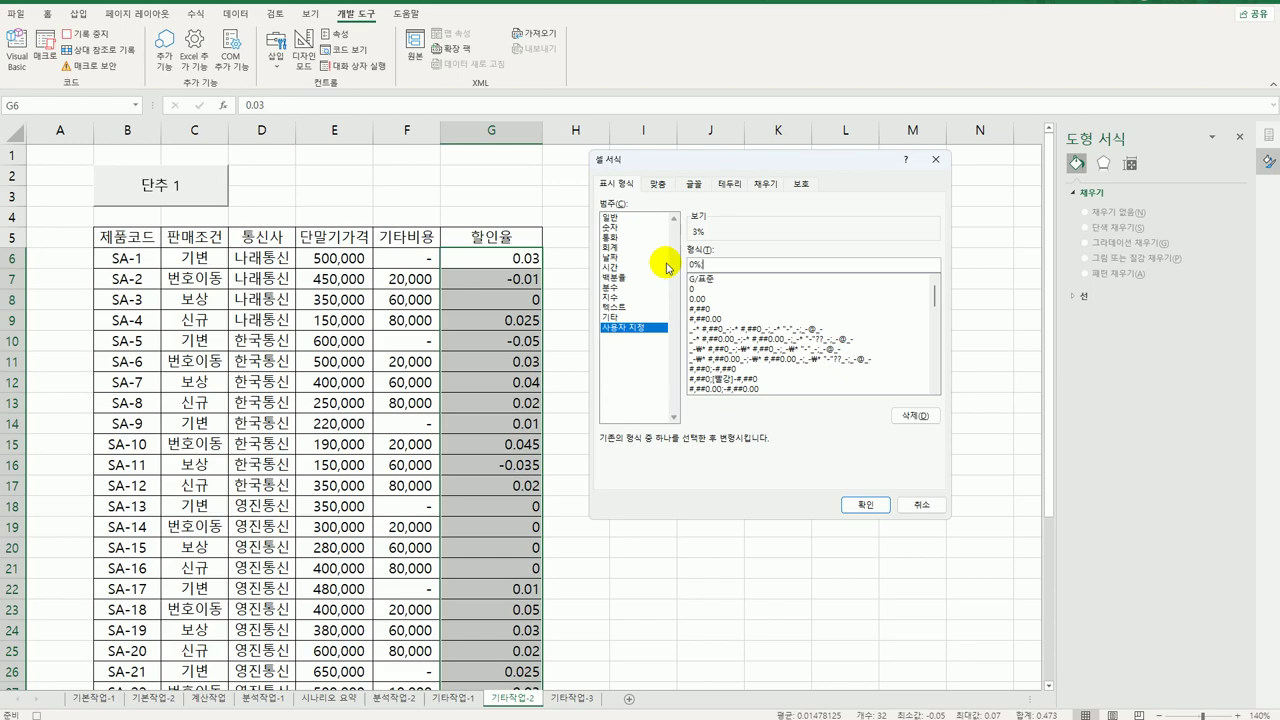
text(;[자홍])
text(처립])
text(0%)
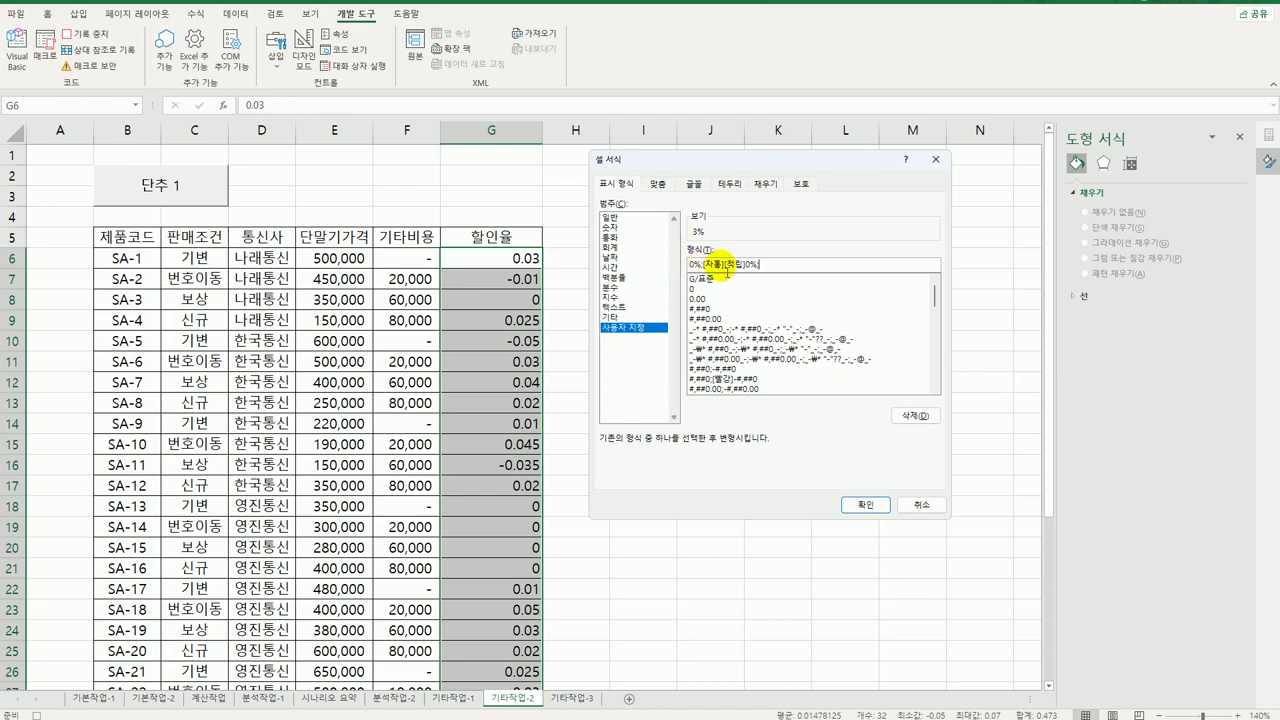
drag(724, 264, 745, 268)
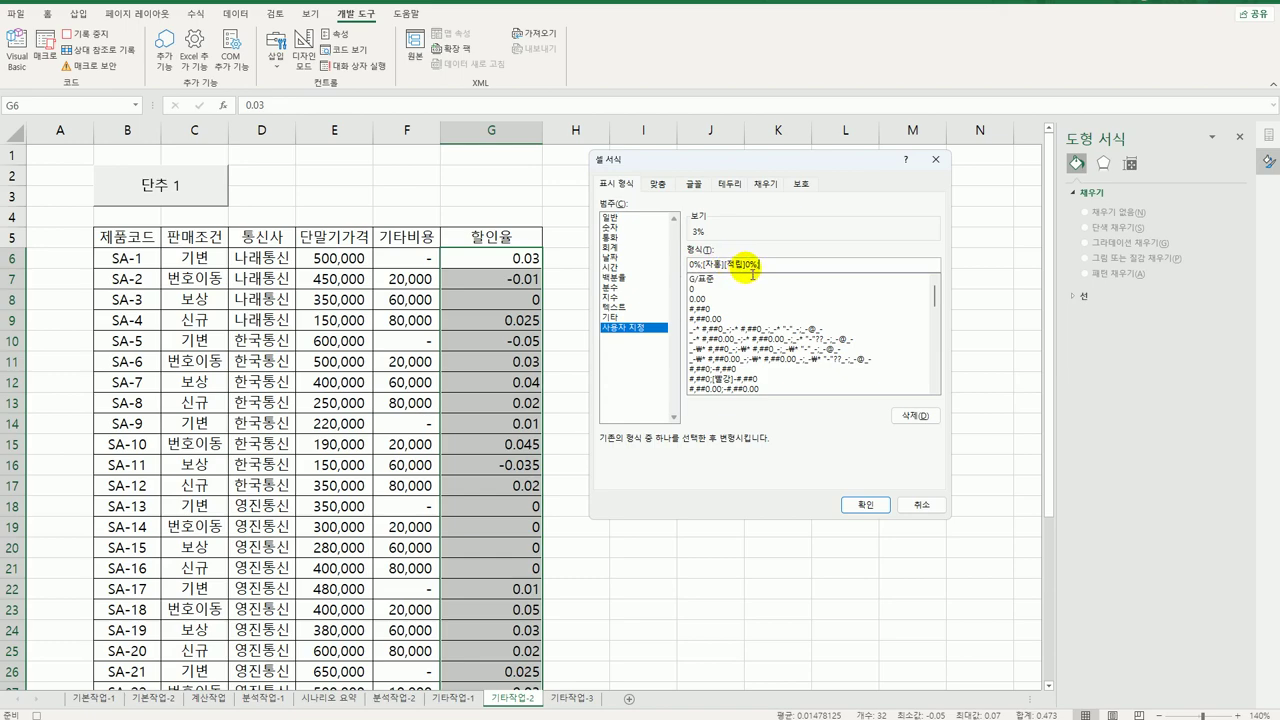
text(-)
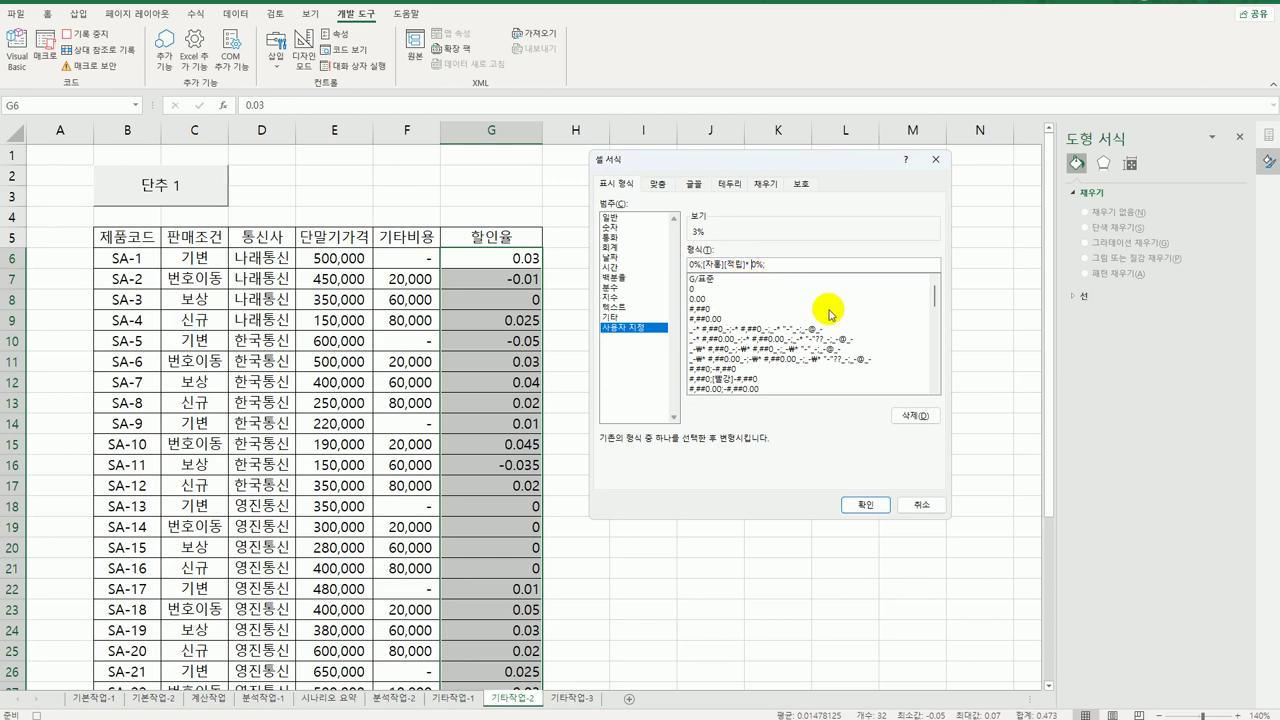
click(852, 506)
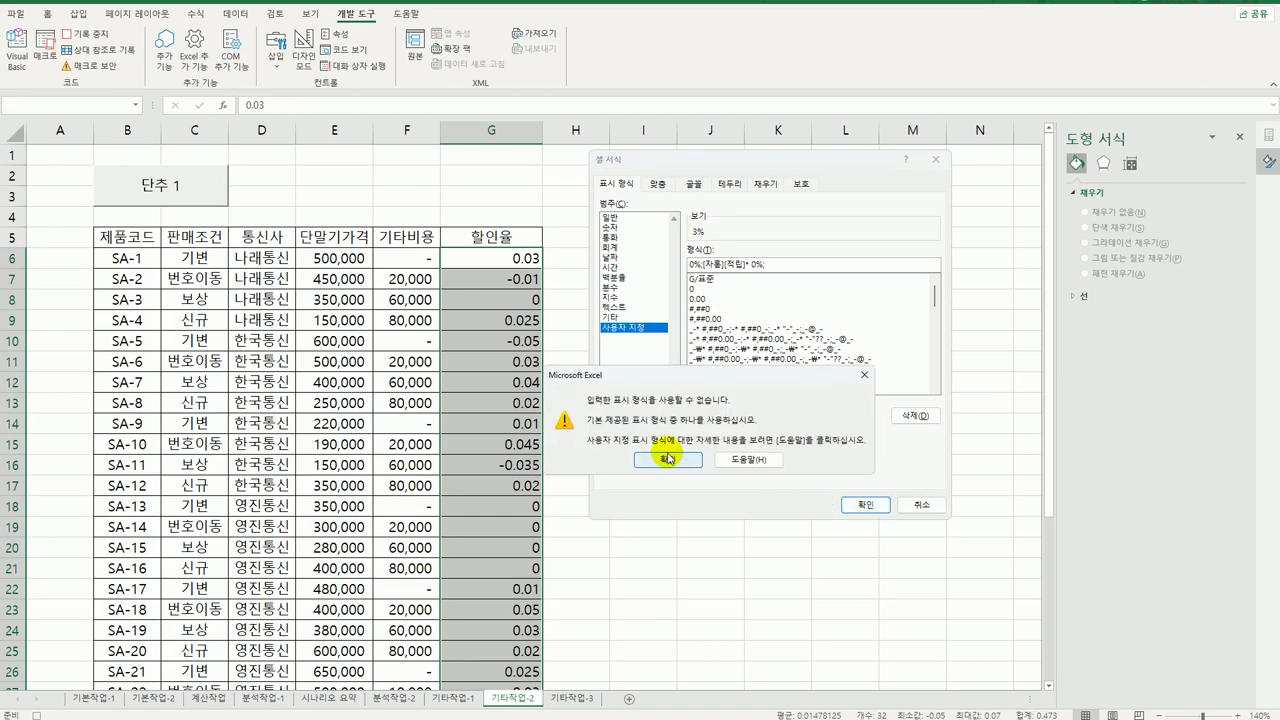
click(667, 461)
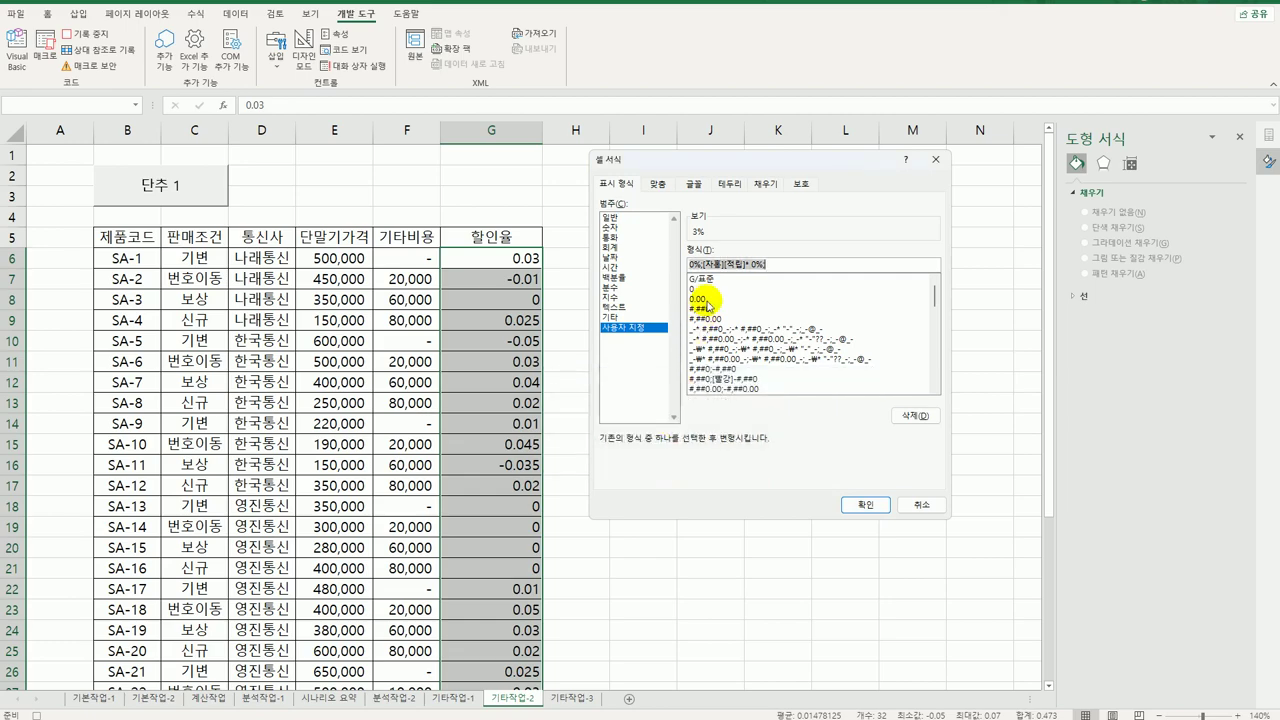
- Enclose [적립] in double quotation marks within the custom format and apply it to G6:G37
click(732, 264)
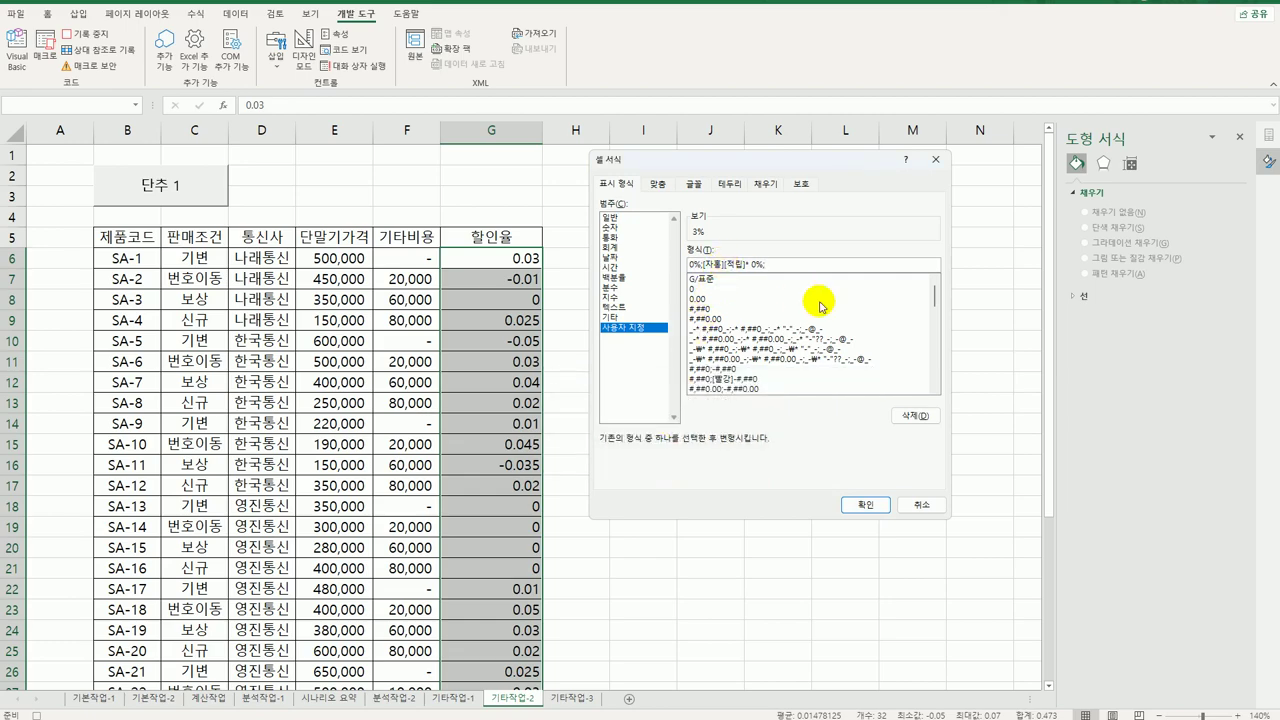
text(")
key(Right)
key(Right)
key(Right)
key(Right)
text(")
click(864, 505)
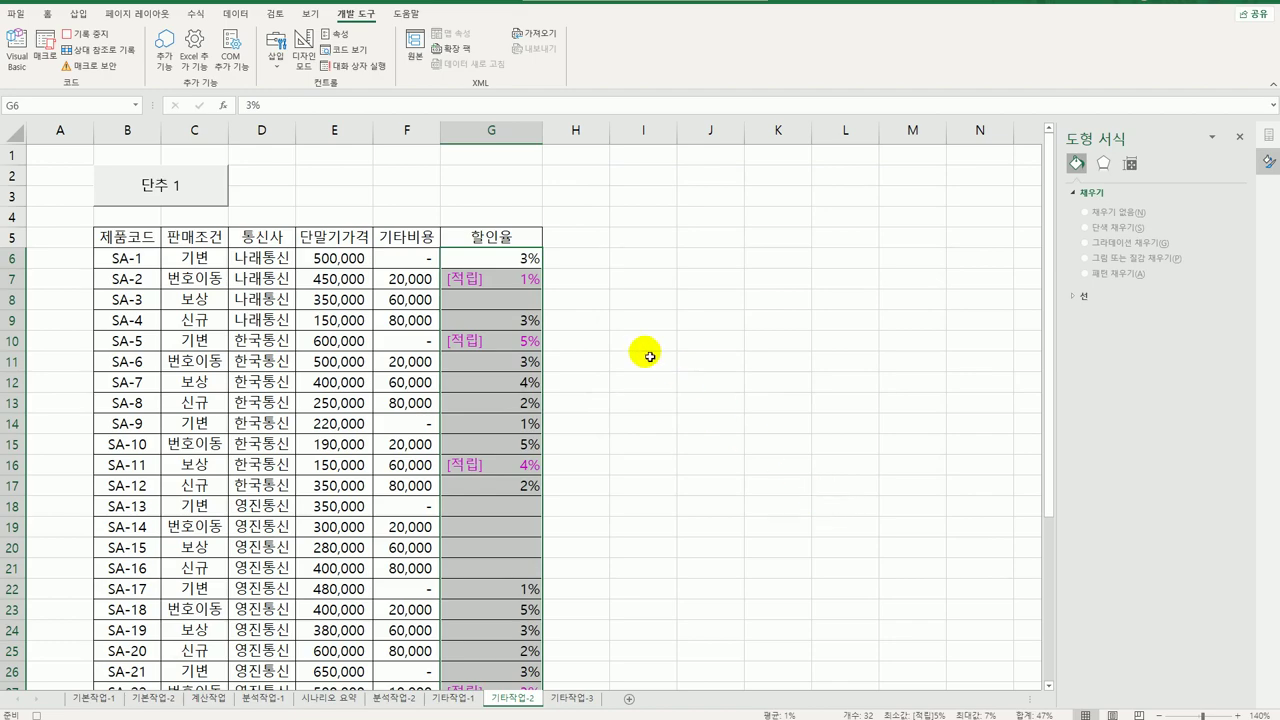
- Select cell G6, stop recording the macro, and change the button's caption to 서식적용
click(500, 257)
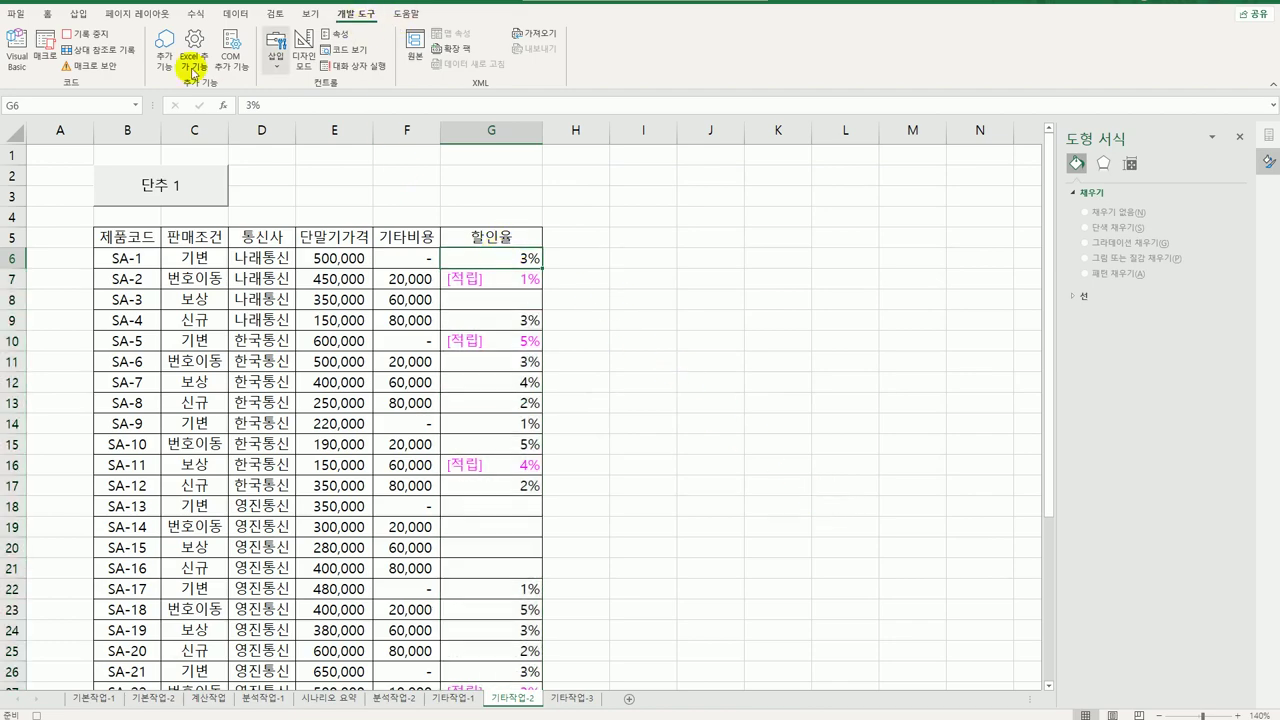
click(82, 33)
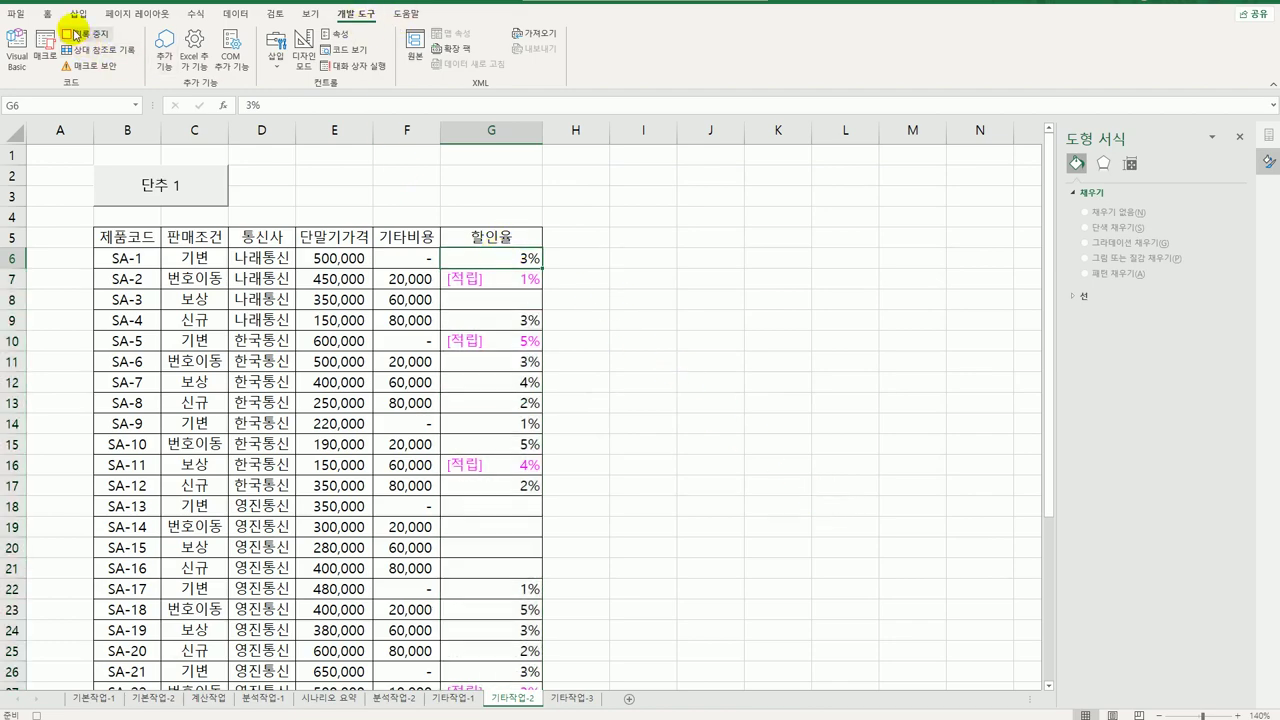
right_click(145, 184)
key(Escape)
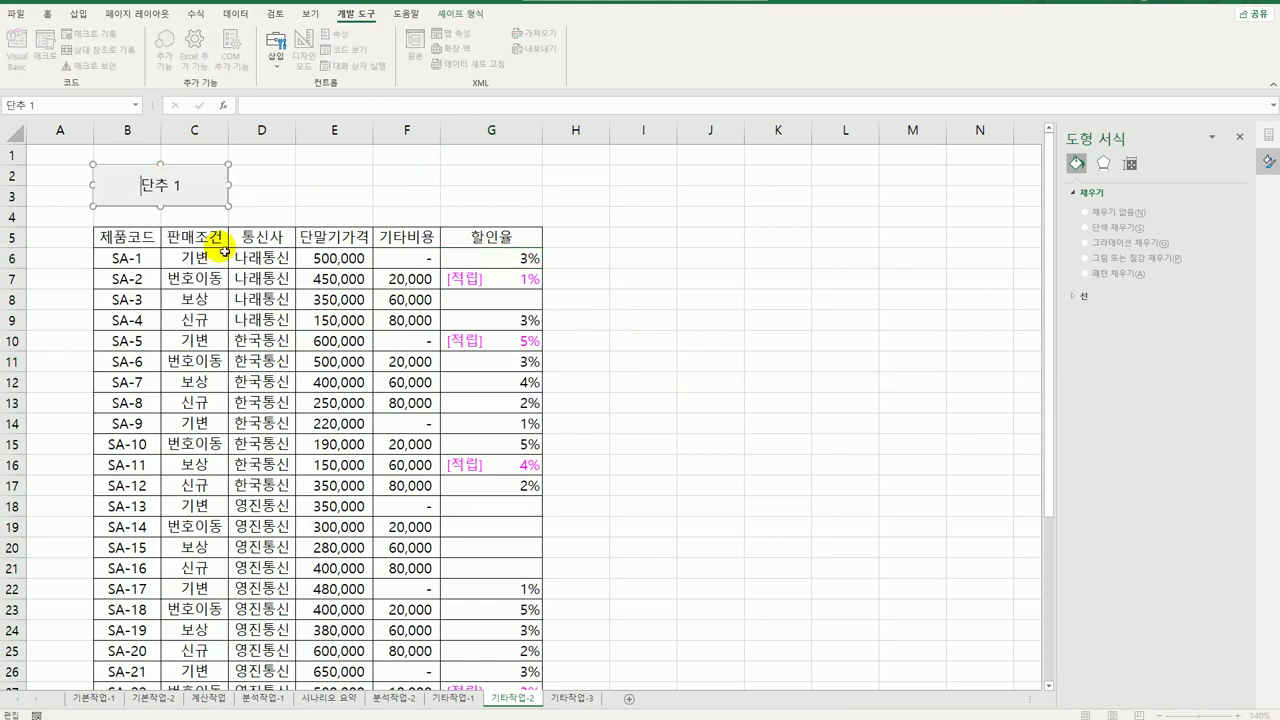
key(ctrl+a)
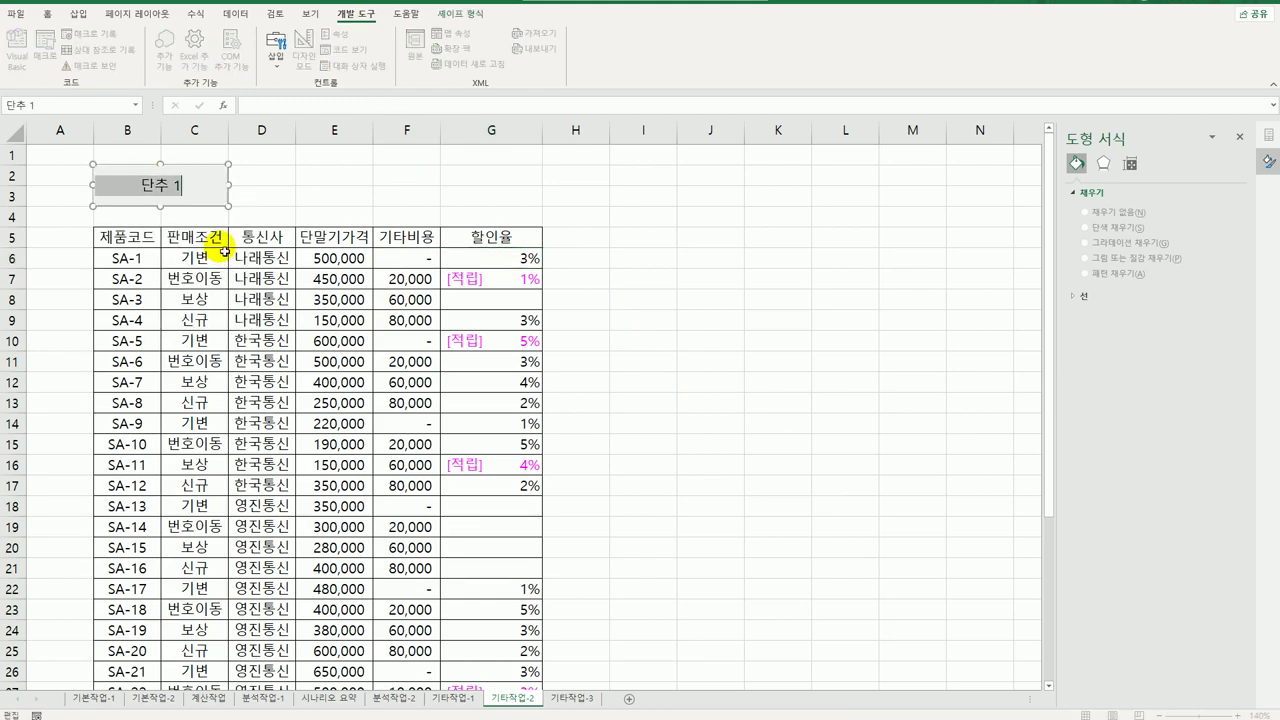
text(서식적요ㅇ)
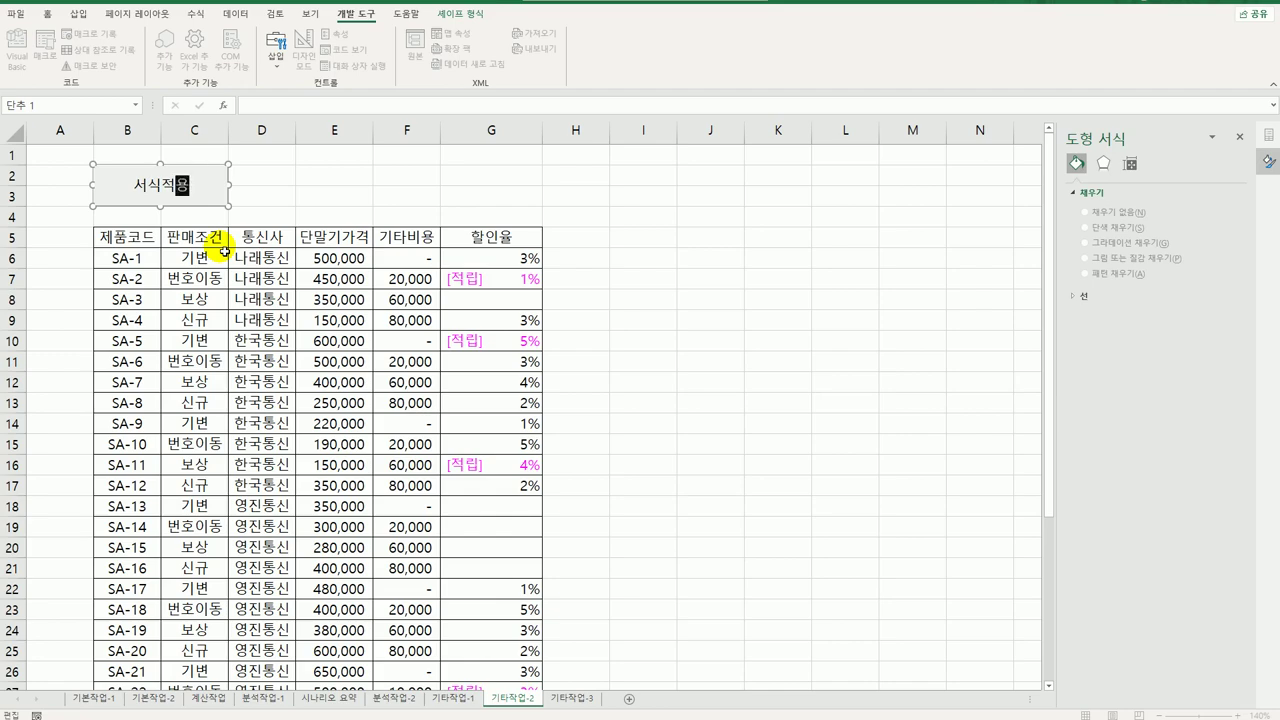
click(594, 216)
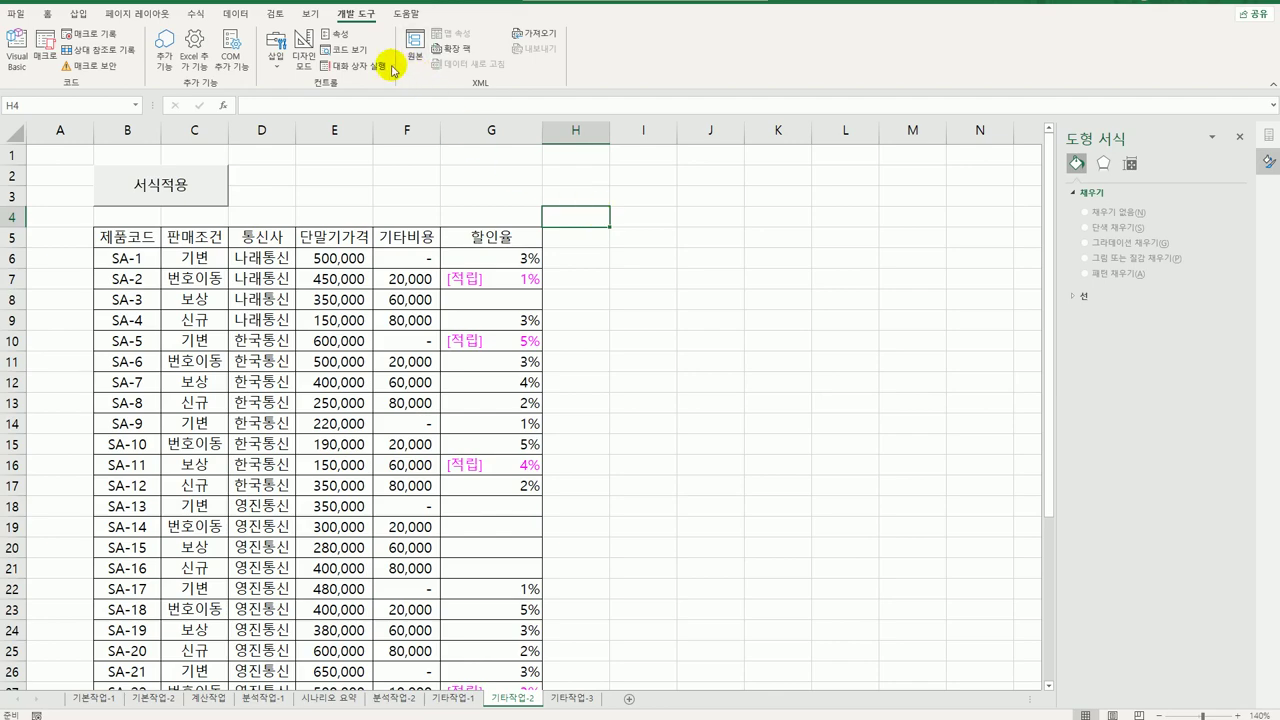
- Draw a second form-control button over E2:F3 and start recording a macro named 그래프보기 for it
click(277, 50)
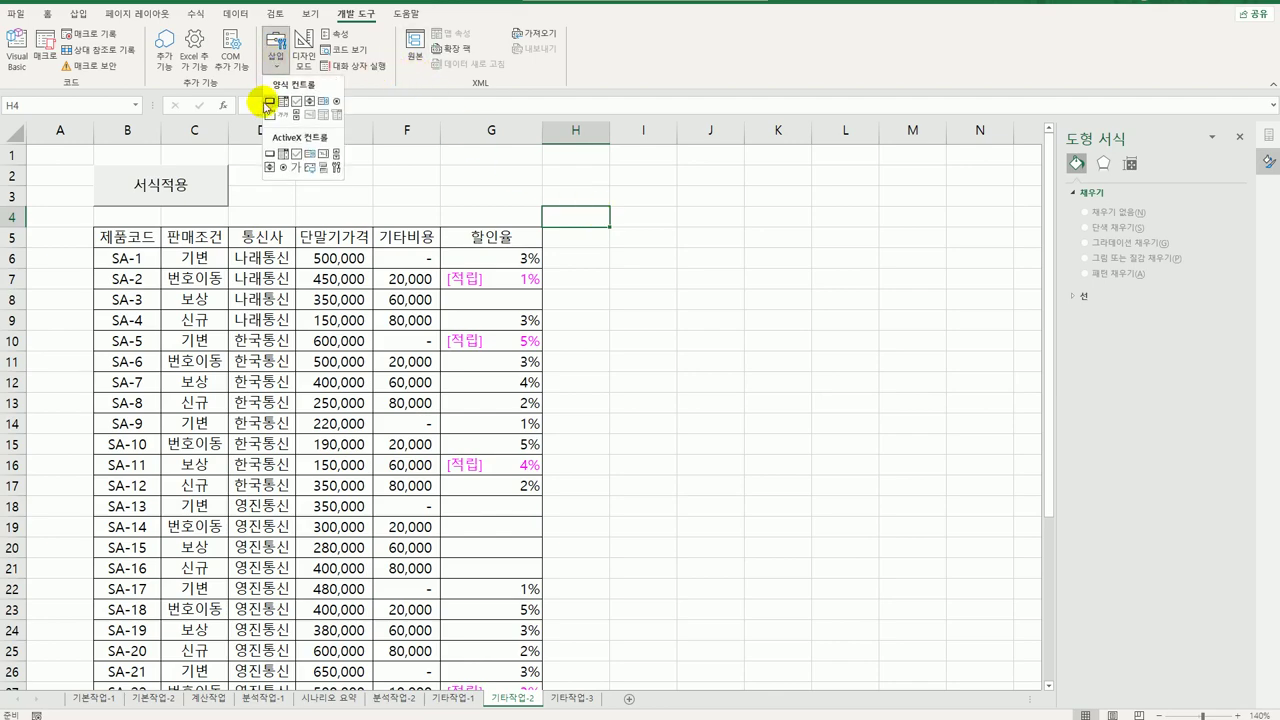
click(271, 102)
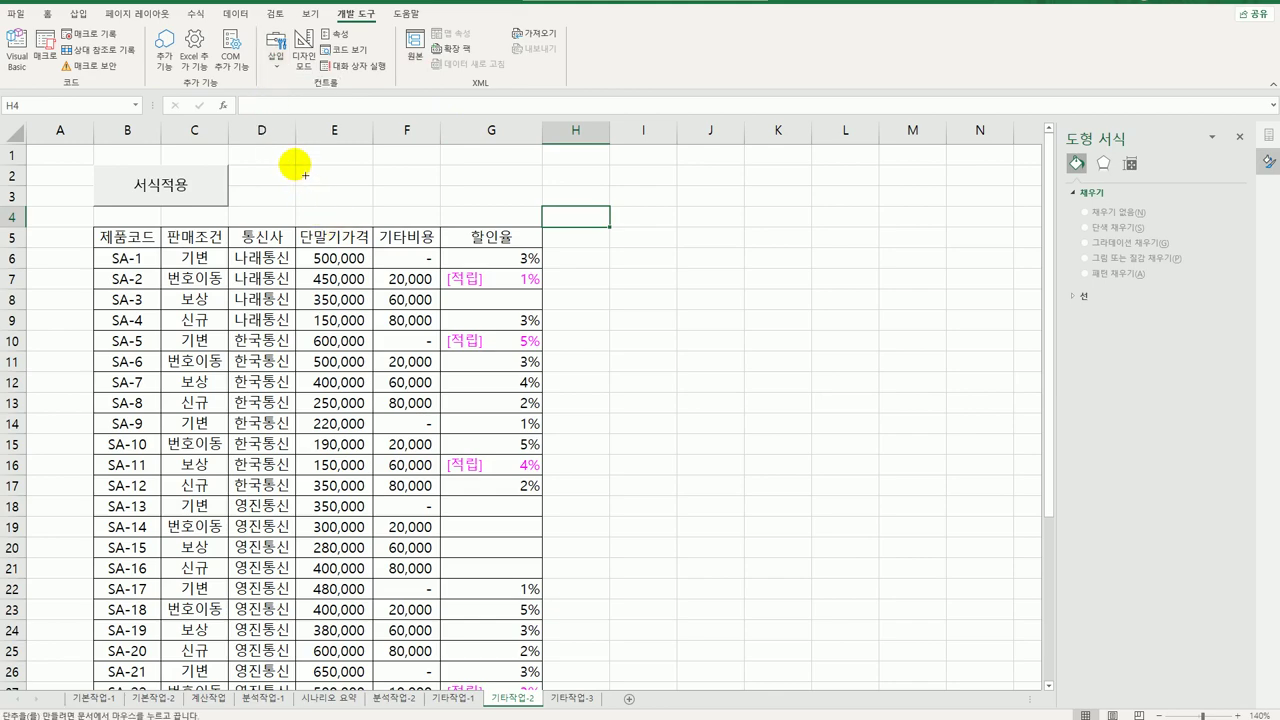
drag(296, 165, 440, 208)
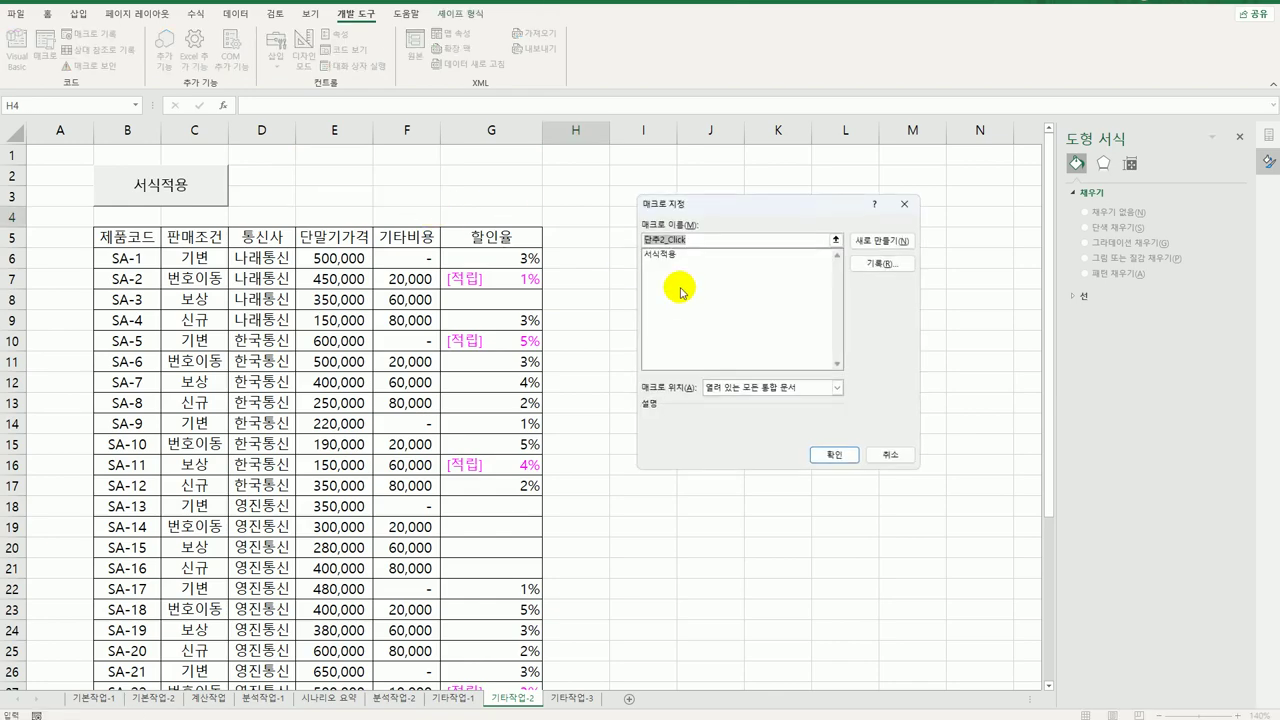
text(그래프보기)
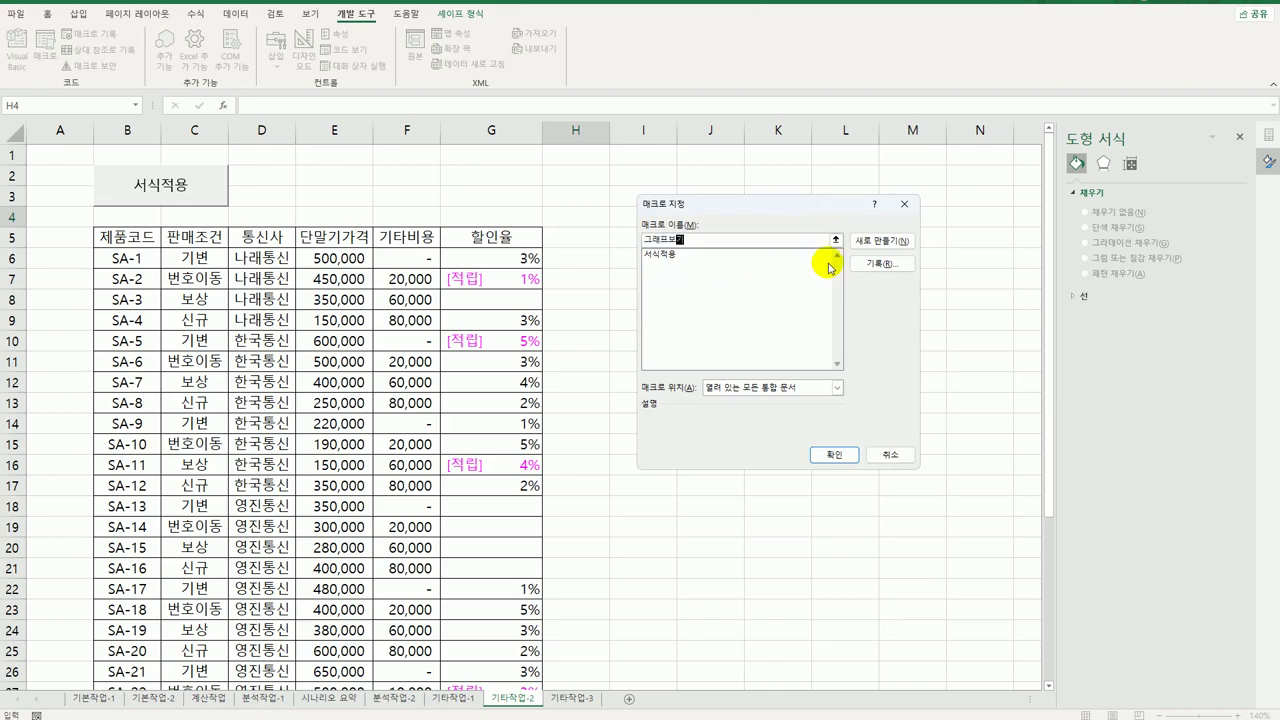
click(882, 263)
click(808, 425)
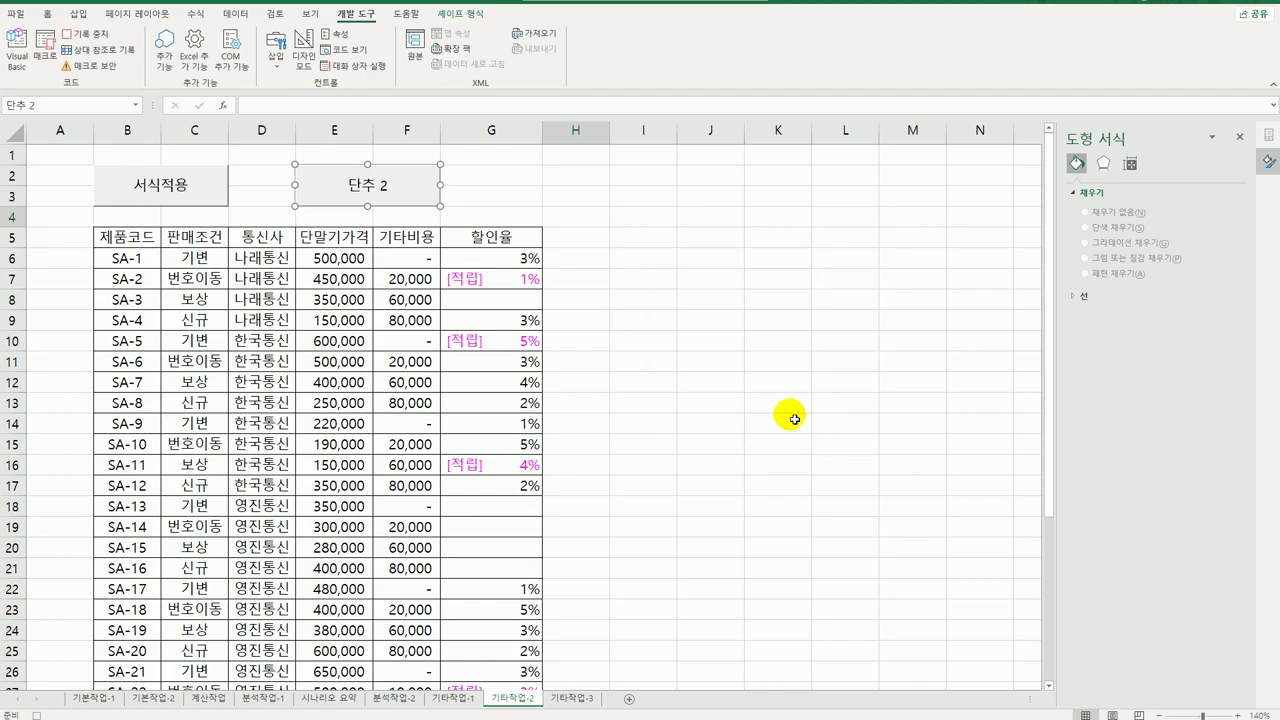
- Start a new conditional formatting rule for E6:E37 with data bars (데이터 막대) as the format style
click(338, 268)
drag(338, 268, 337, 665)
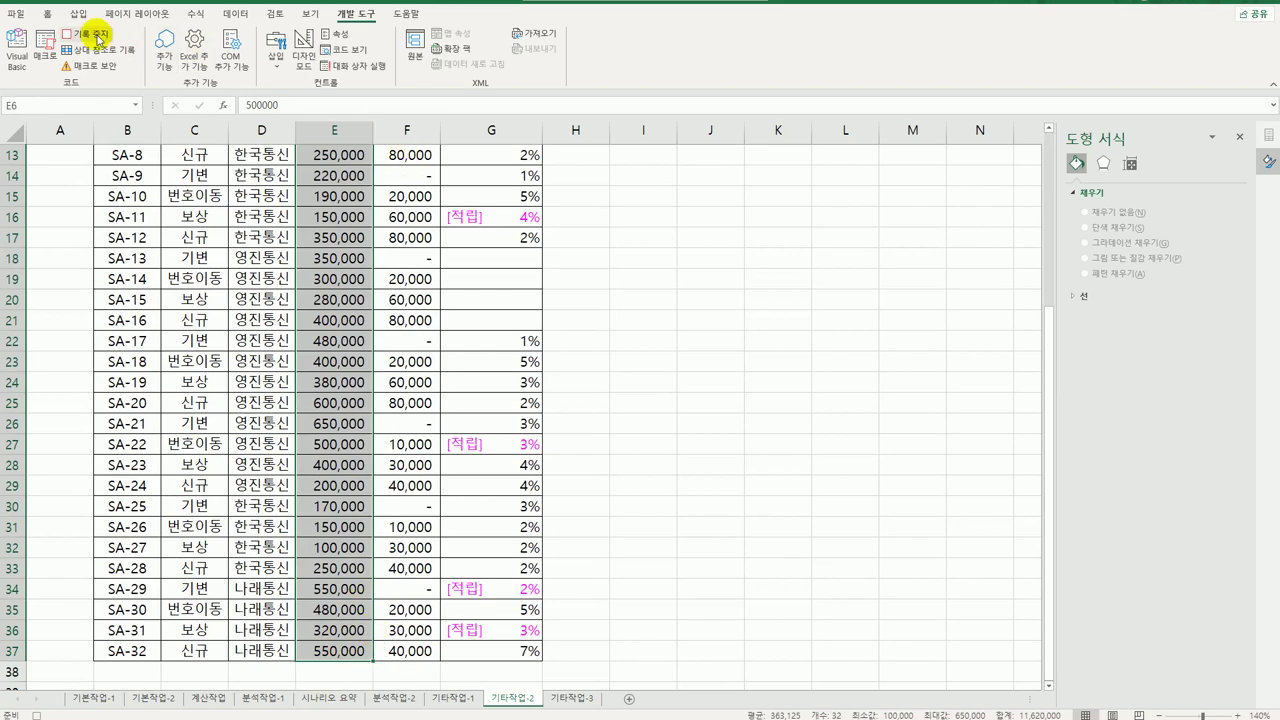
click(47, 14)
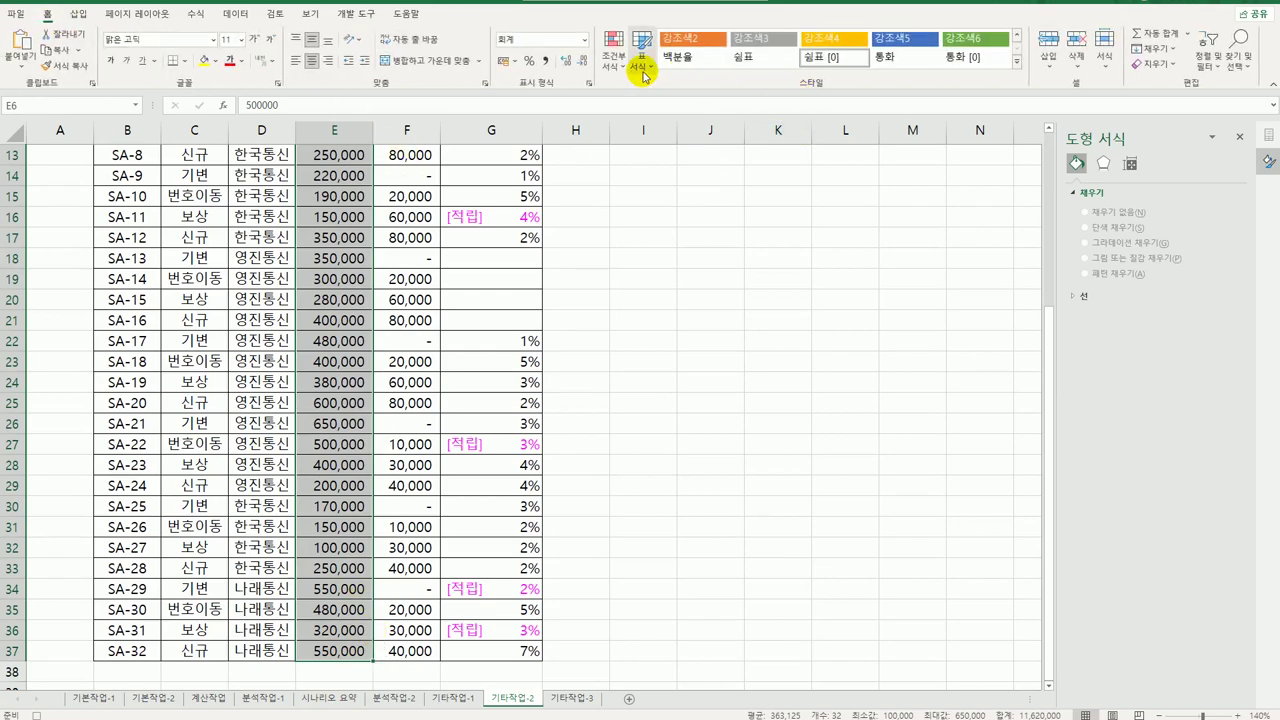
click(612, 66)
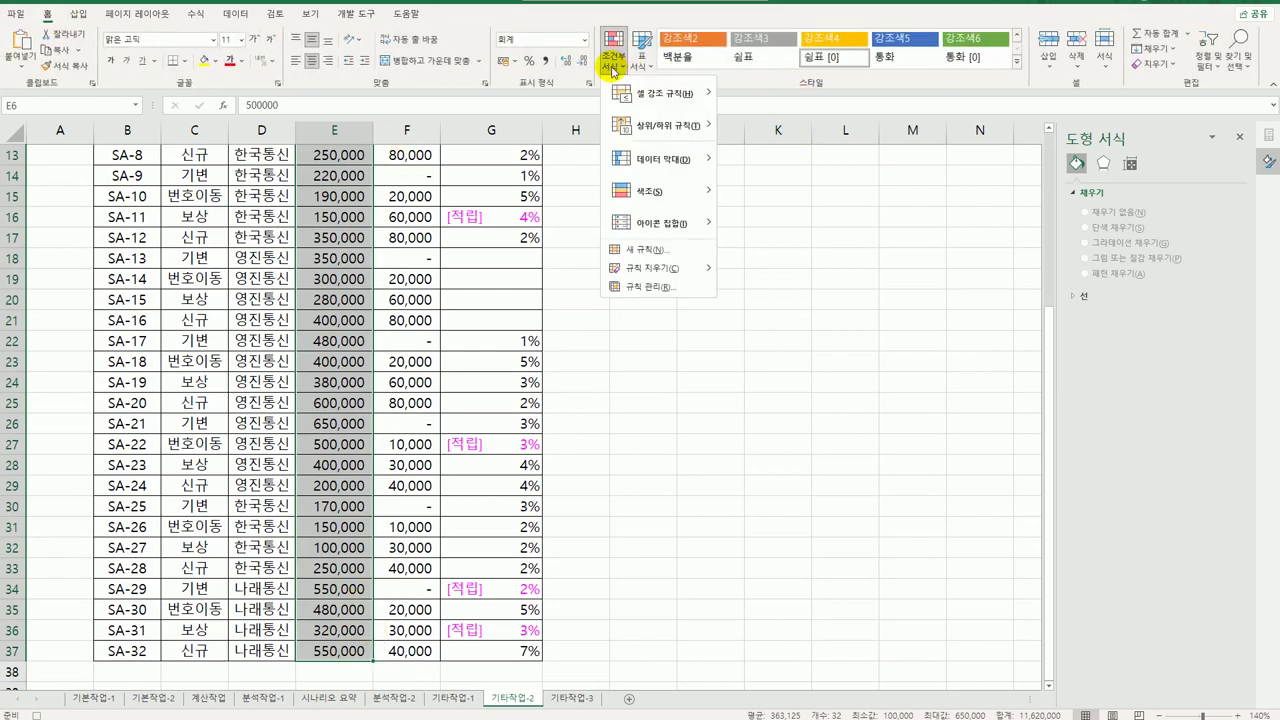
click(660, 249)
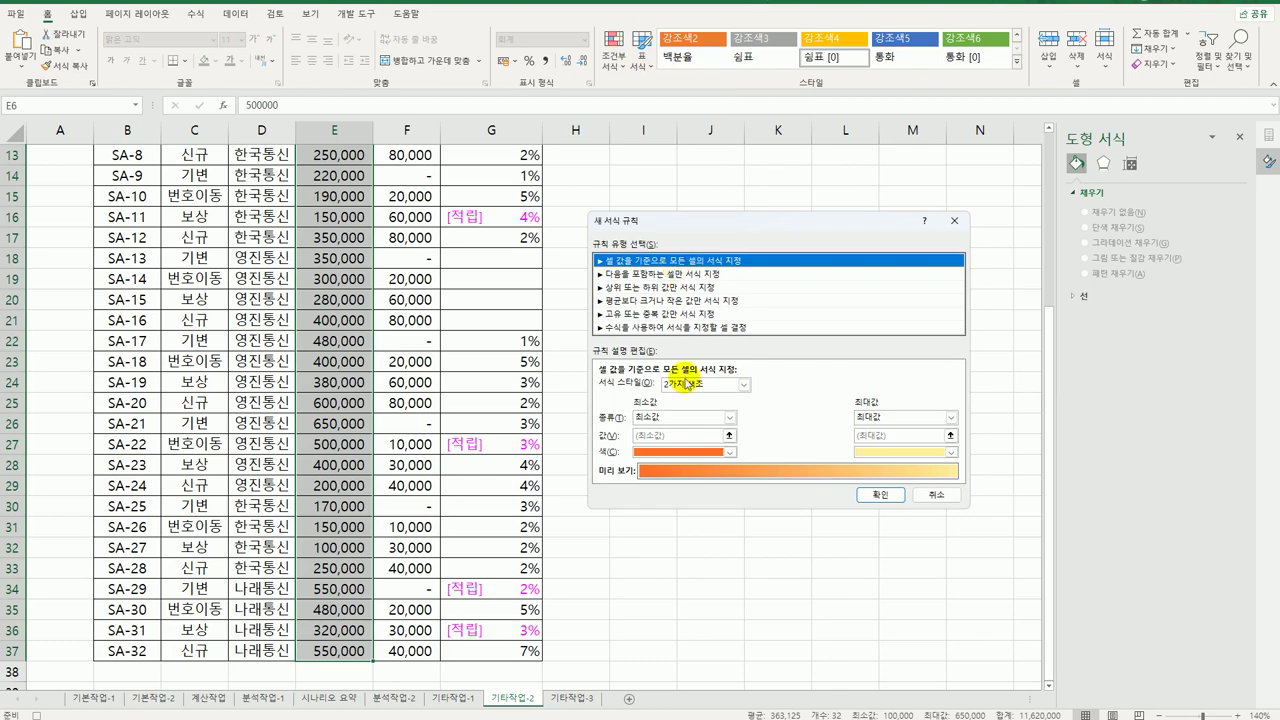
click(700, 384)
click(704, 422)
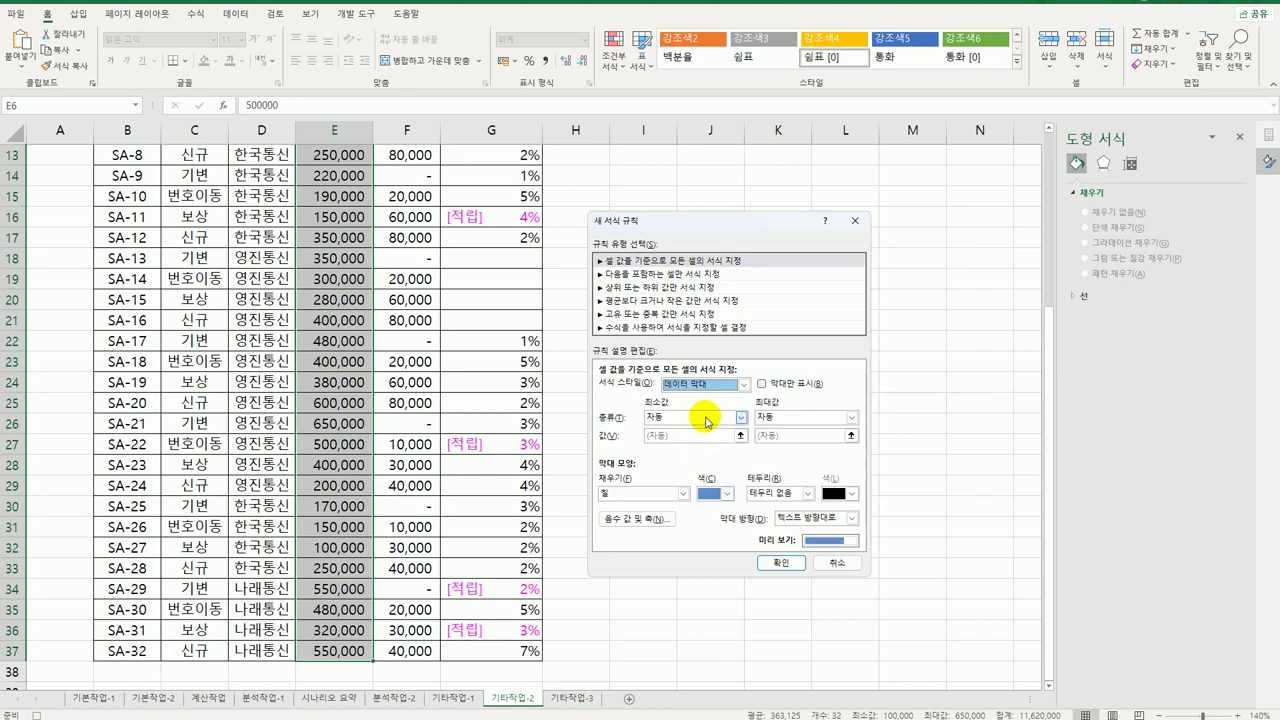
- Set the data bar's minimum and maximum types to percentile (백분위수), with values 10 and 90
click(705, 417)
click(680, 480)
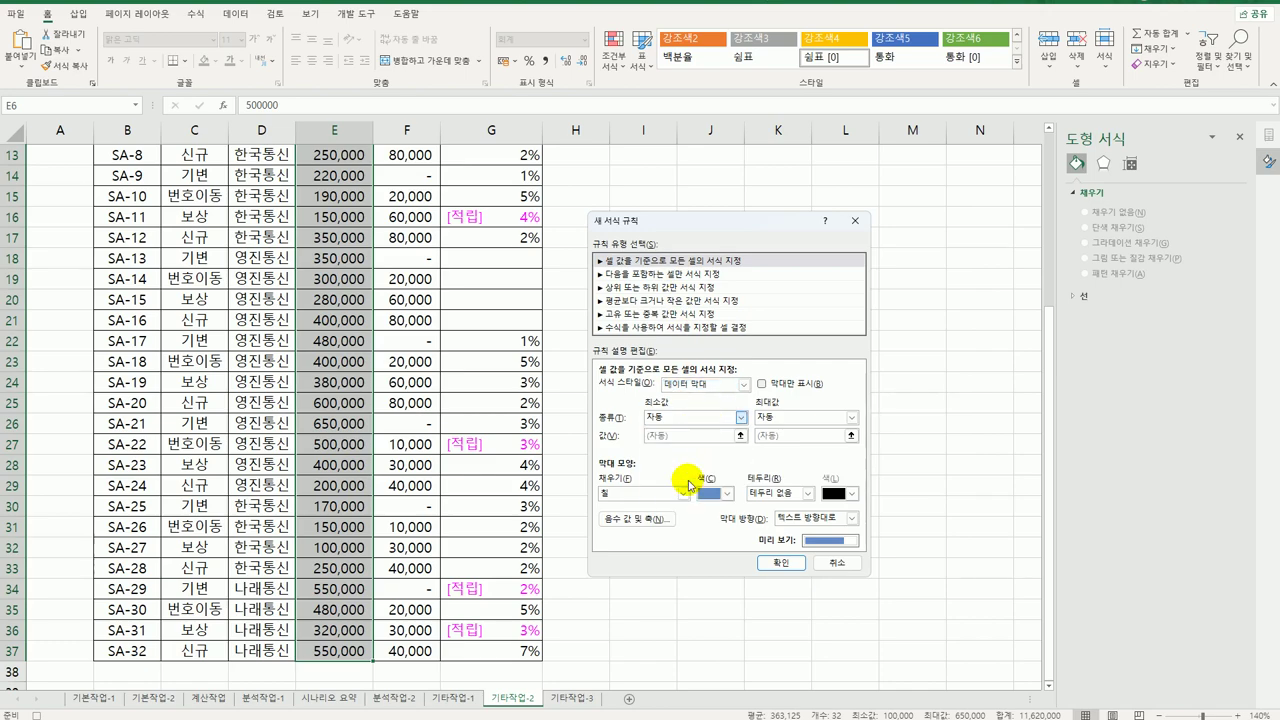
click(776, 418)
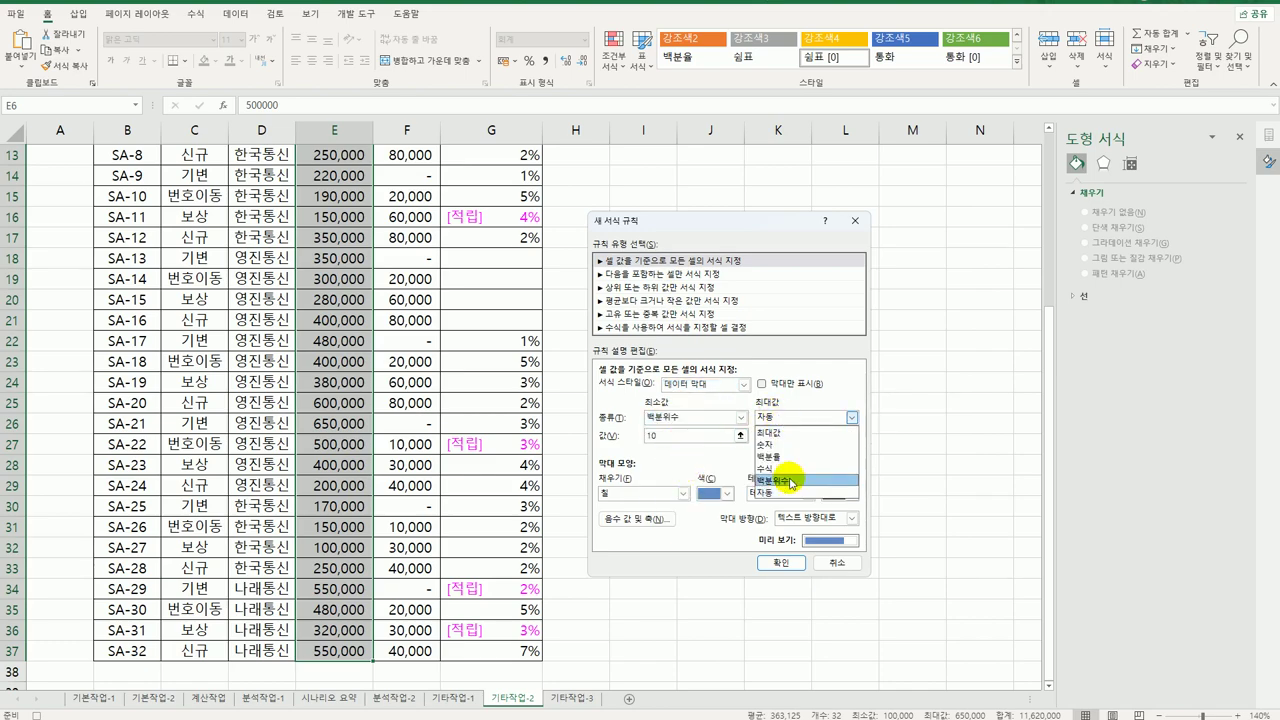
click(790, 485)
click(784, 441)
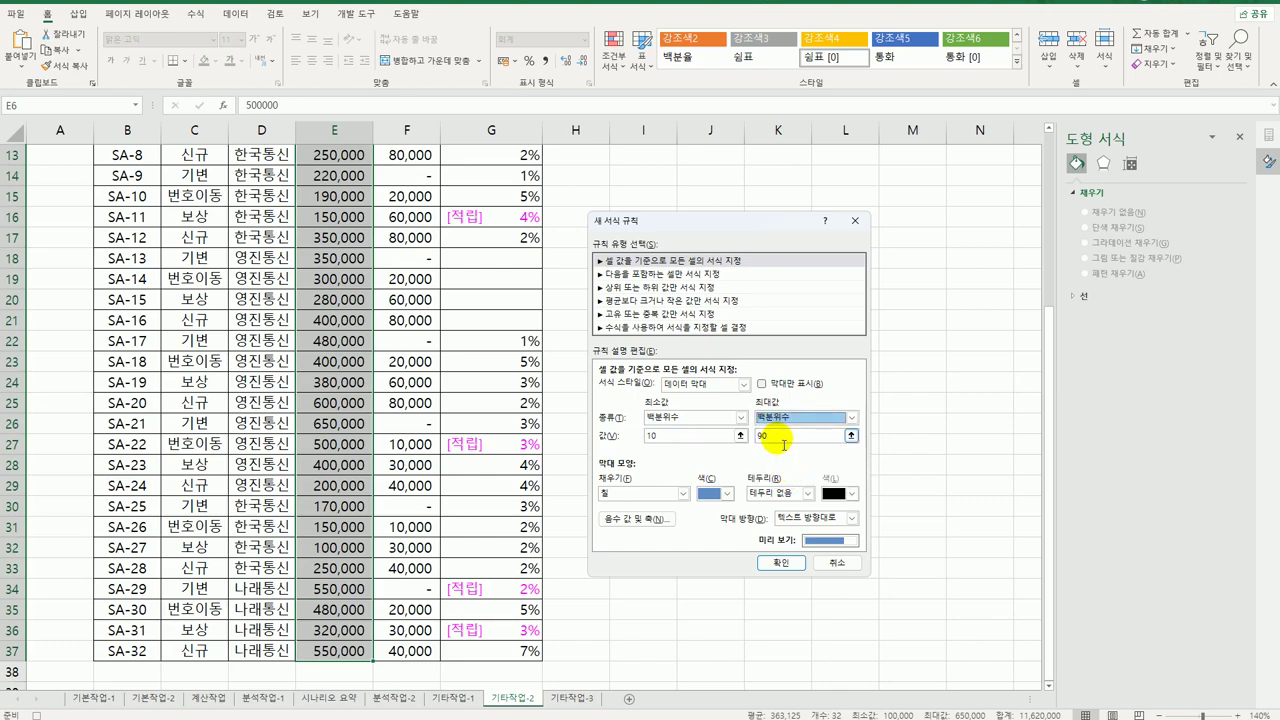
- Give the data bars a gradient fill in standard light blue and apply the rule, ending with cell E37 selected
click(683, 494)
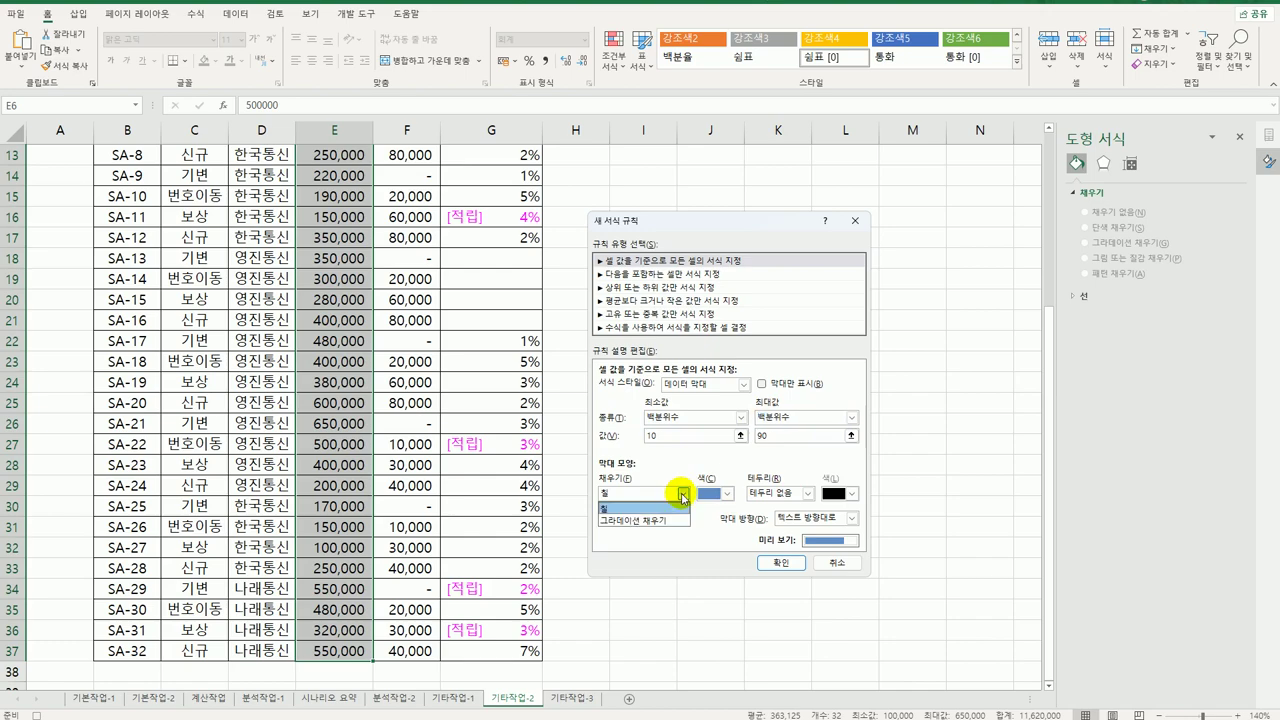
click(660, 521)
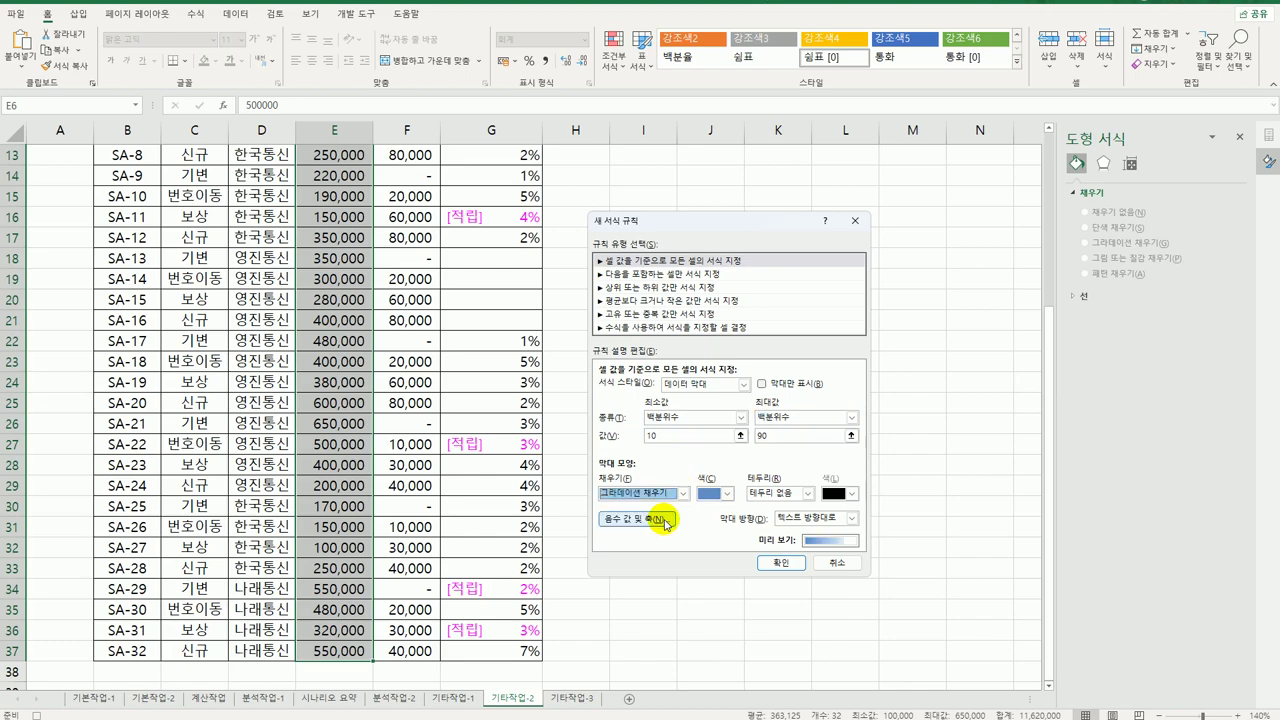
click(726, 494)
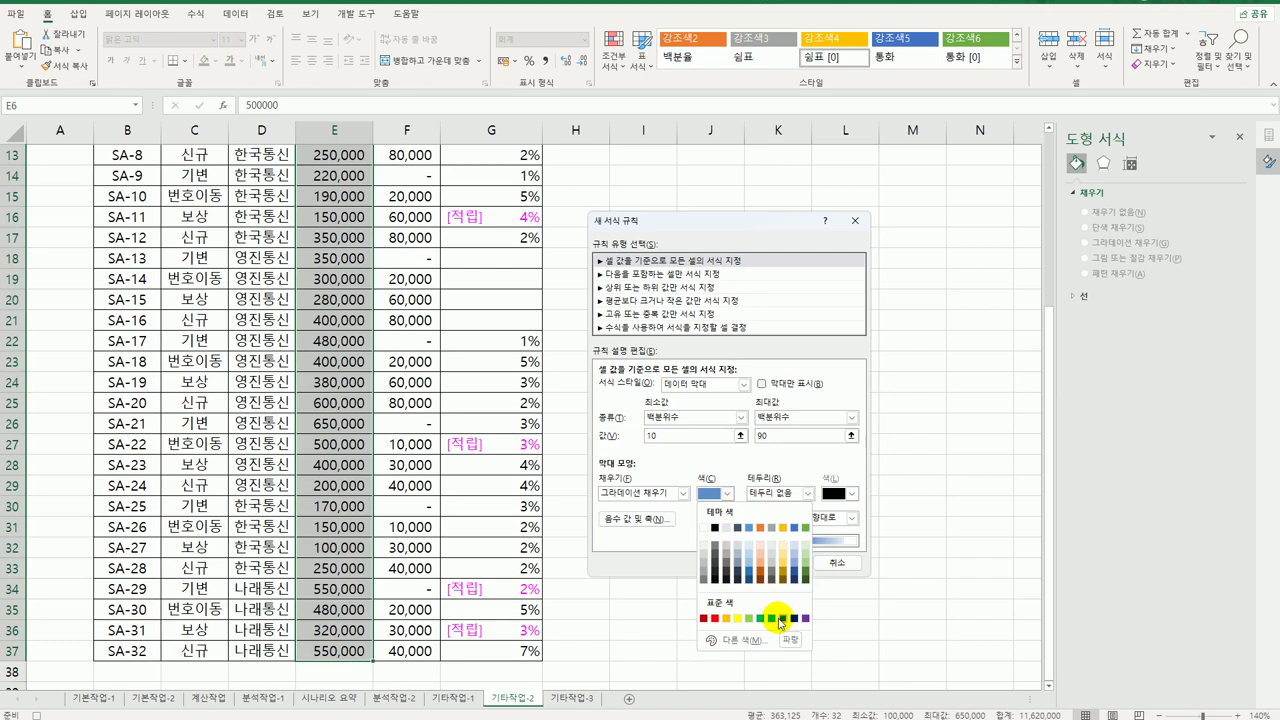
click(770, 620)
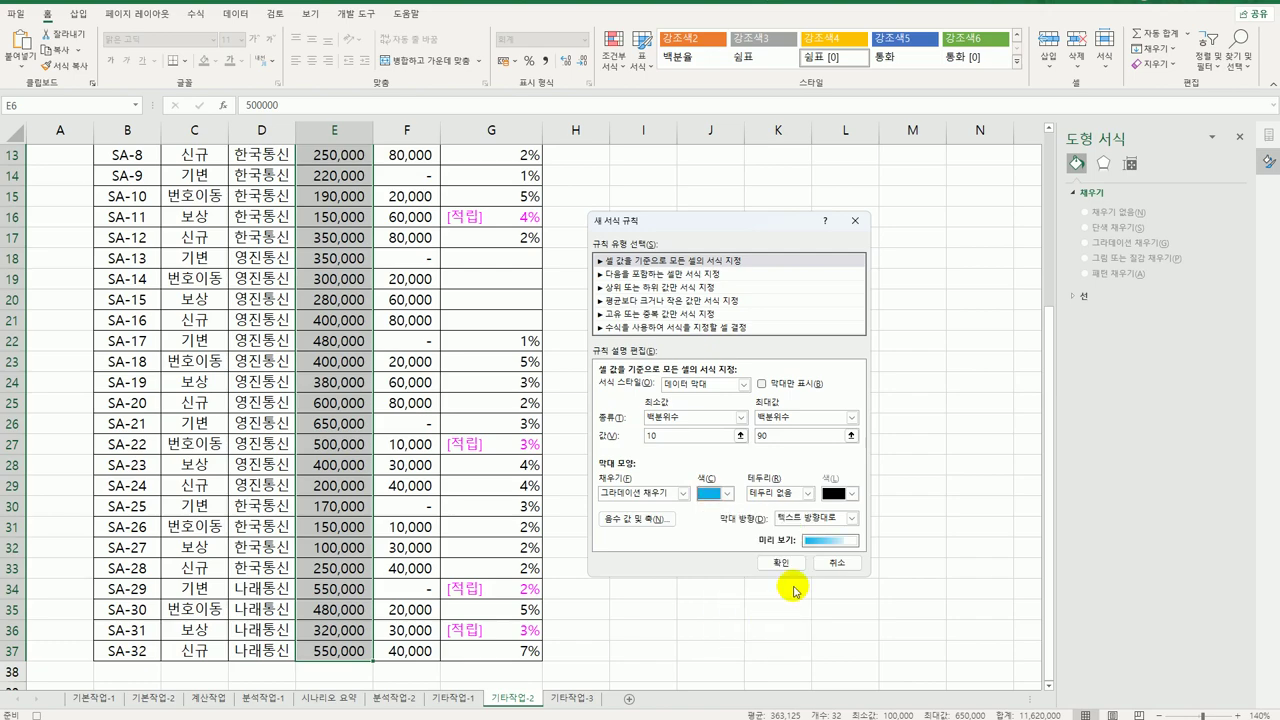
click(786, 562)
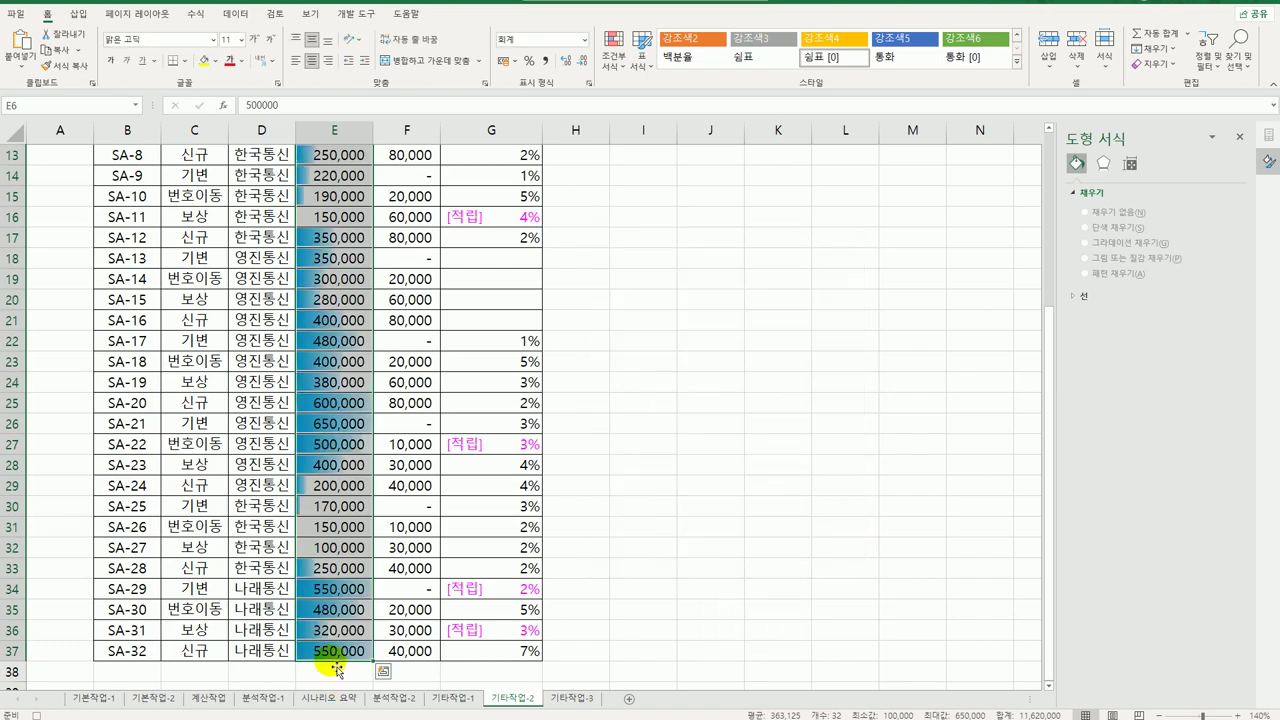
click(335, 651)
- Change the caption of the second button over E2:F3 to 그래프보기
scroll(335, 630, up, 4)
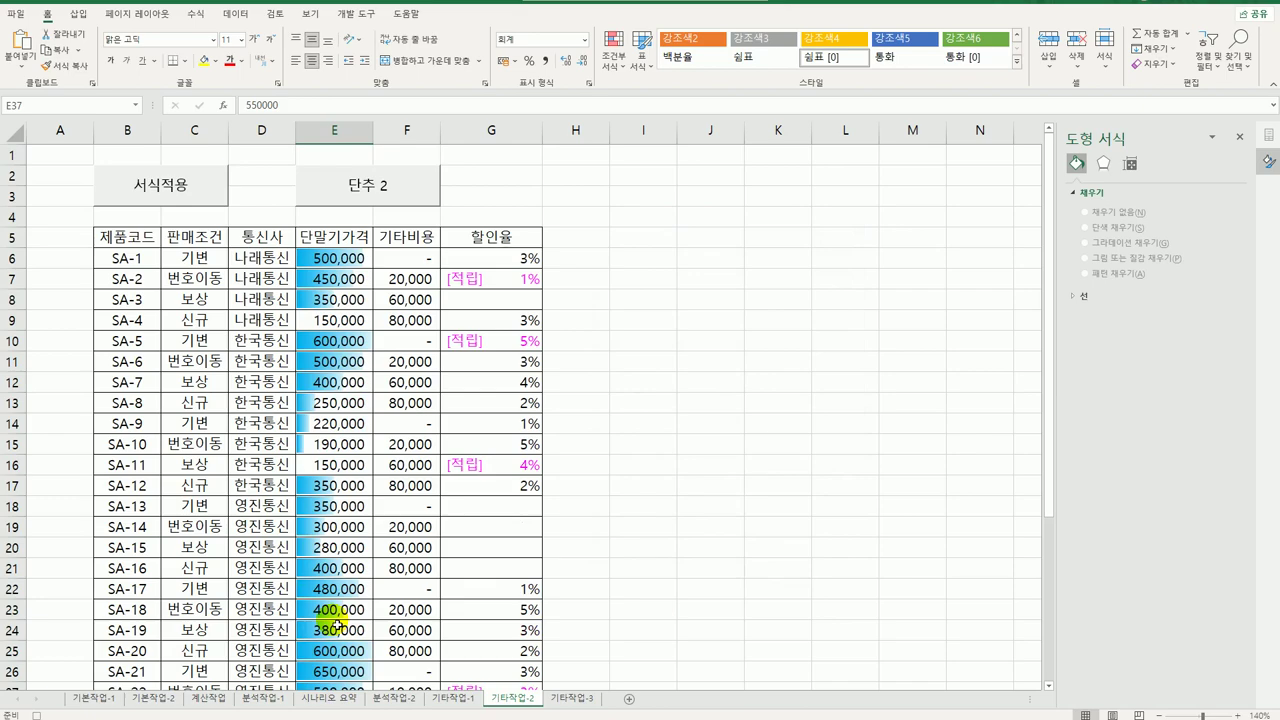
right_click(351, 205)
click(407, 270)
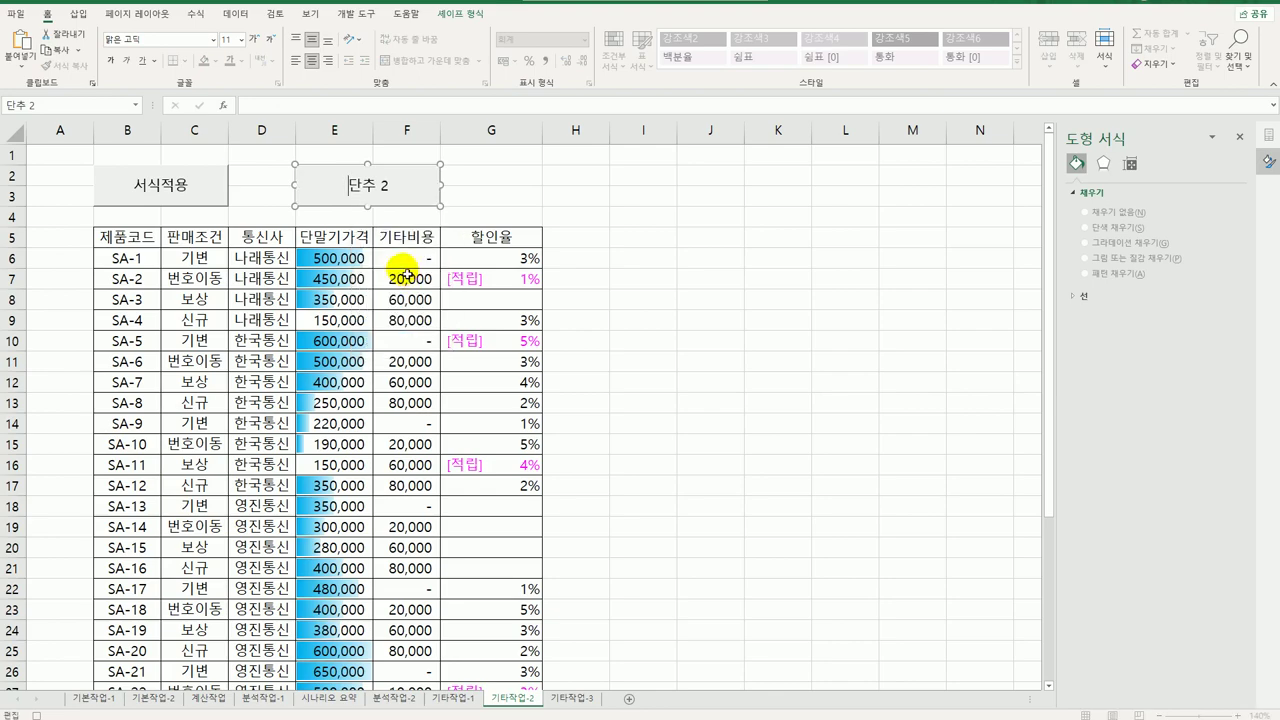
key(ctrl+a)
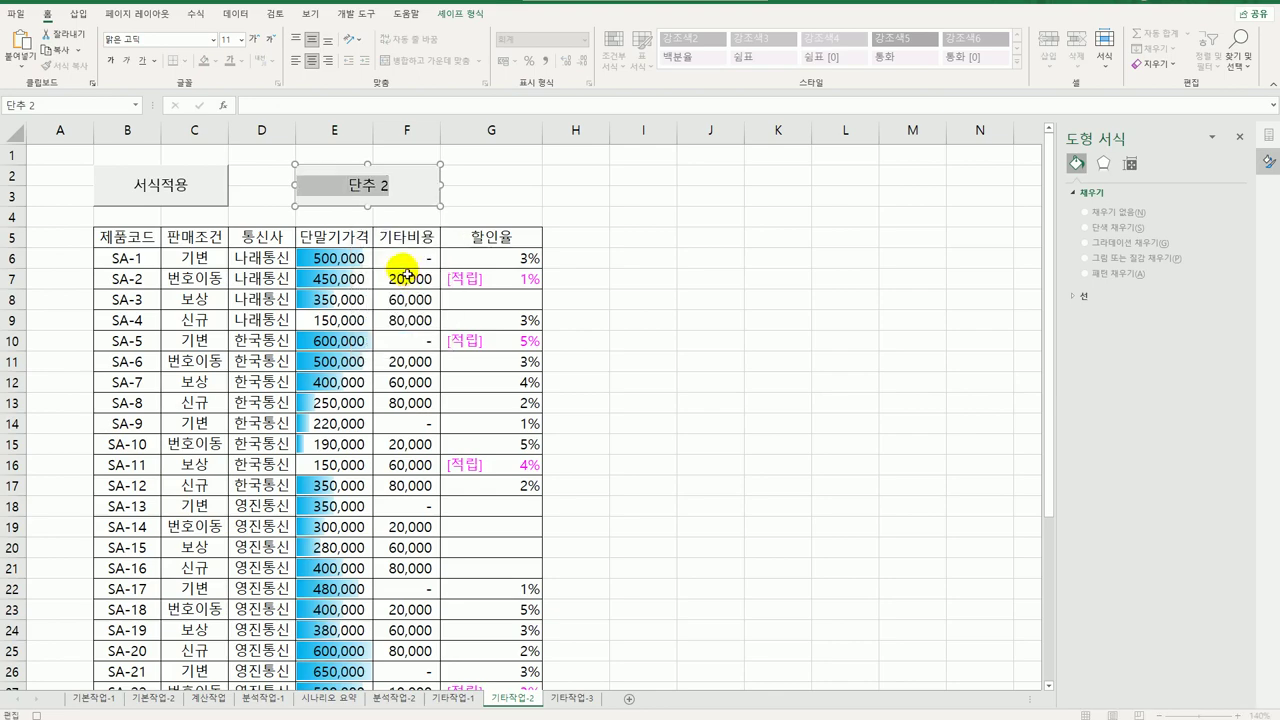
text(글래프보기)
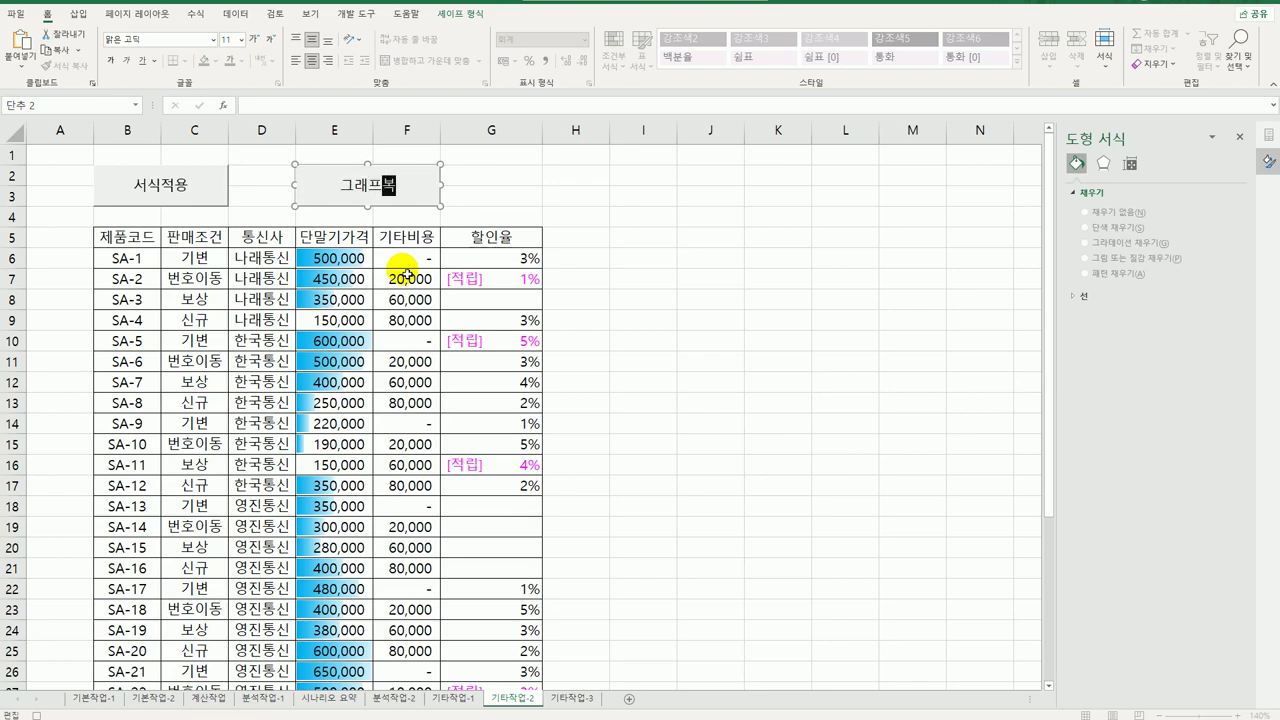
click(618, 280)
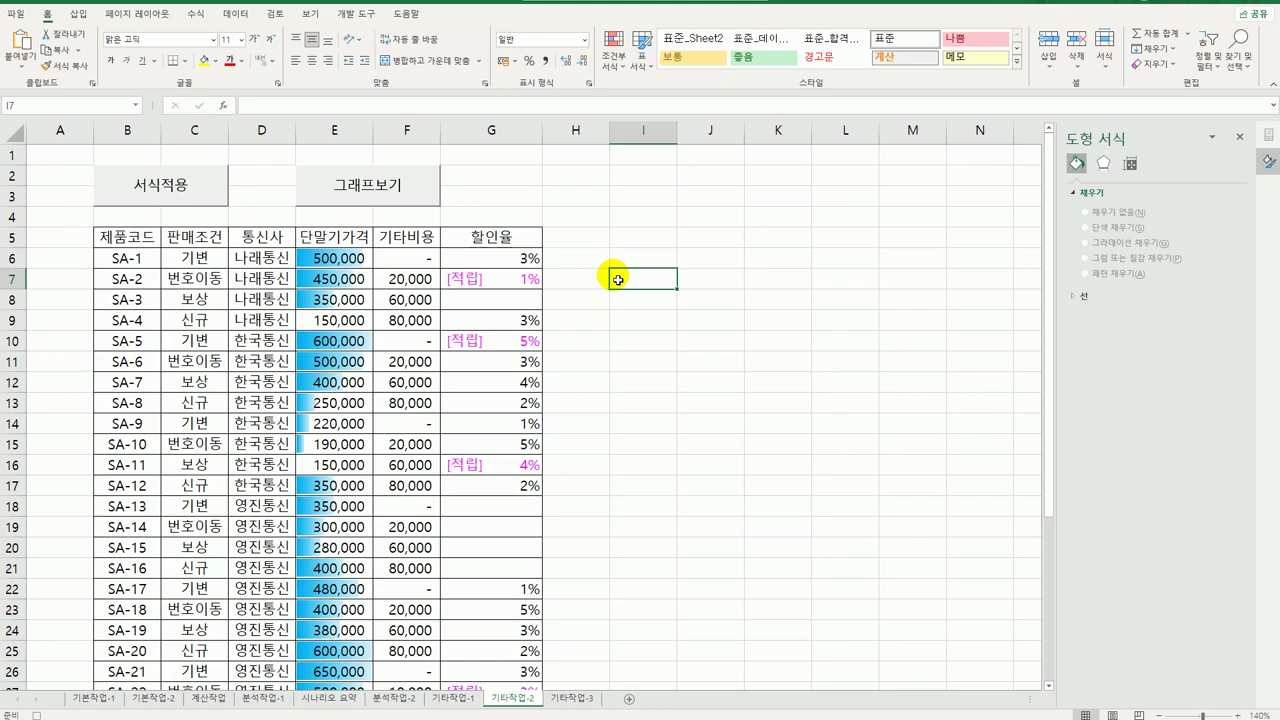
- Turn on design mode on the 기타작업-3 sheet and open the click procedure of the 요금계산 button
click(571, 698)
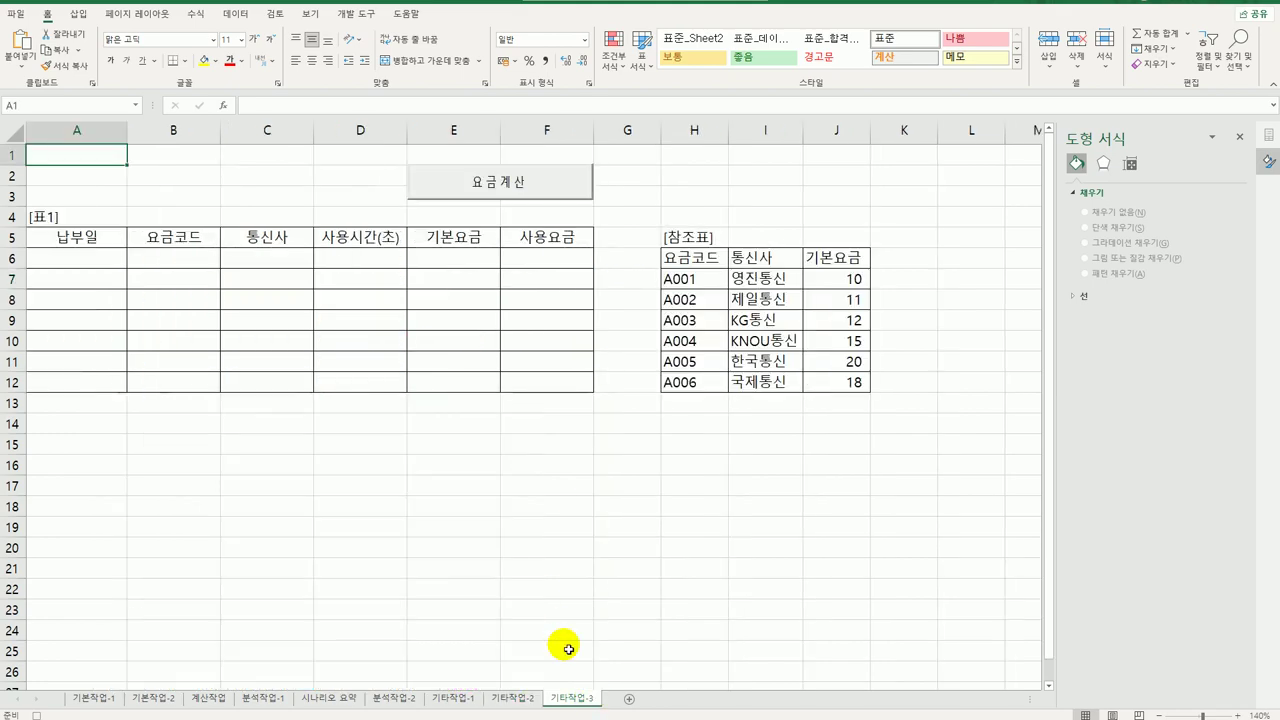
click(356, 14)
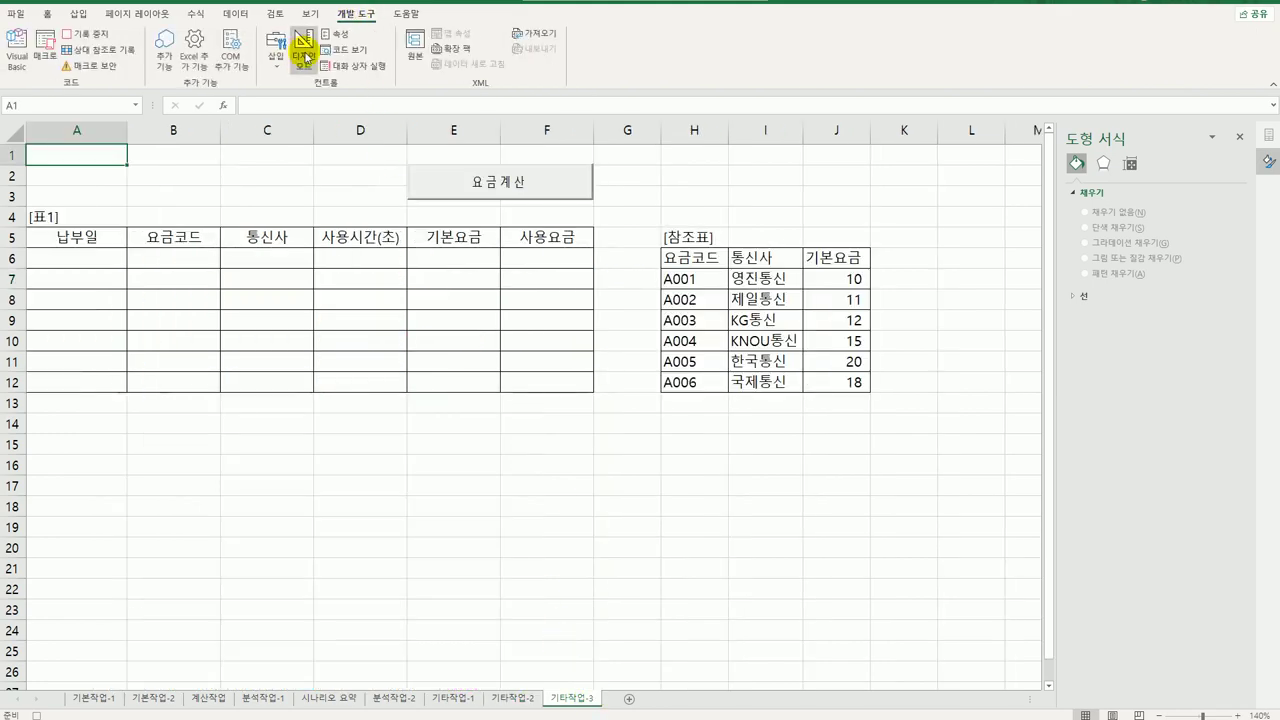
click(305, 55)
click(552, 185)
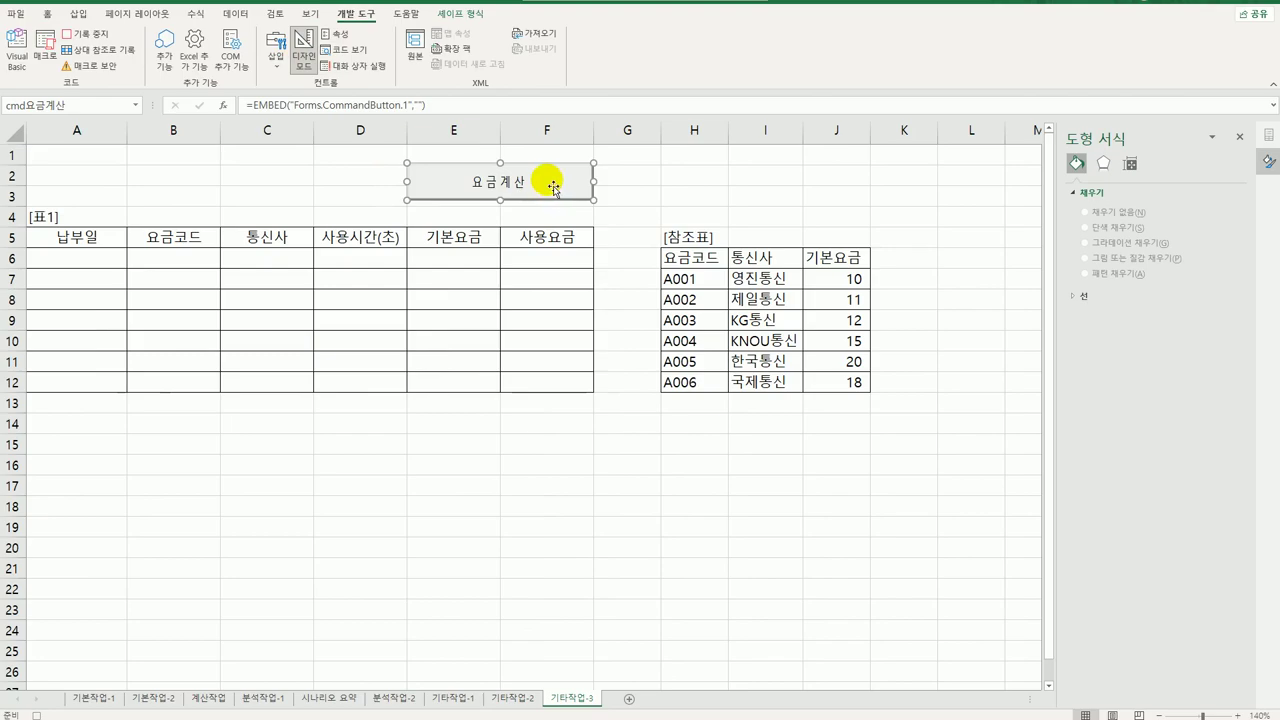
double_click(552, 185)
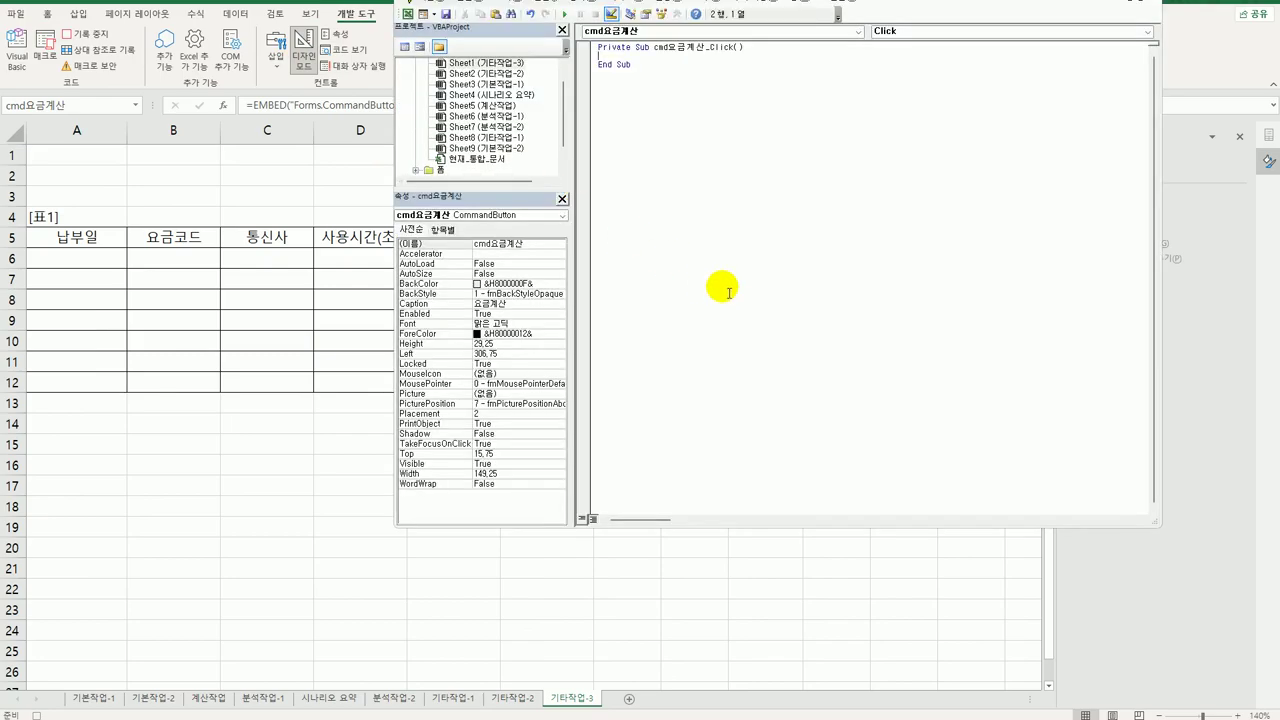
- Add the indented statement 요금계산.Show to the cmd요금계산_Click procedure
key(Tab)
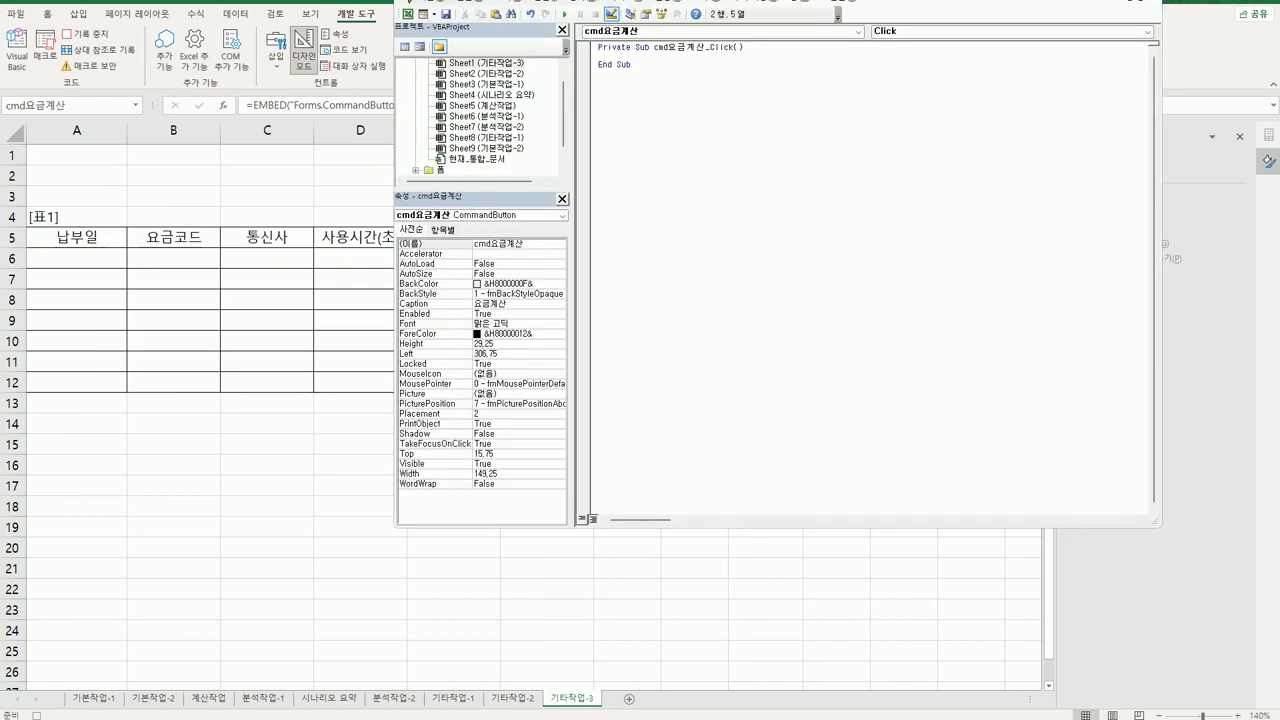
text(요금계산.Show)
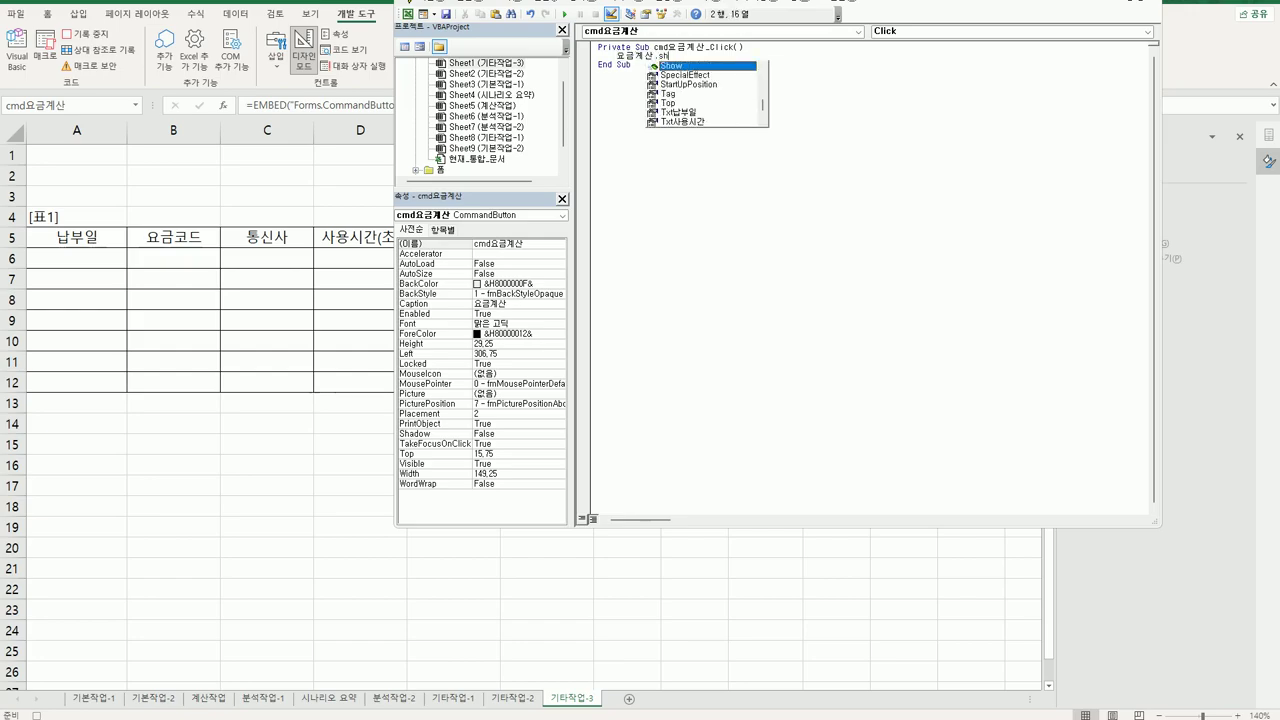
click(729, 293)
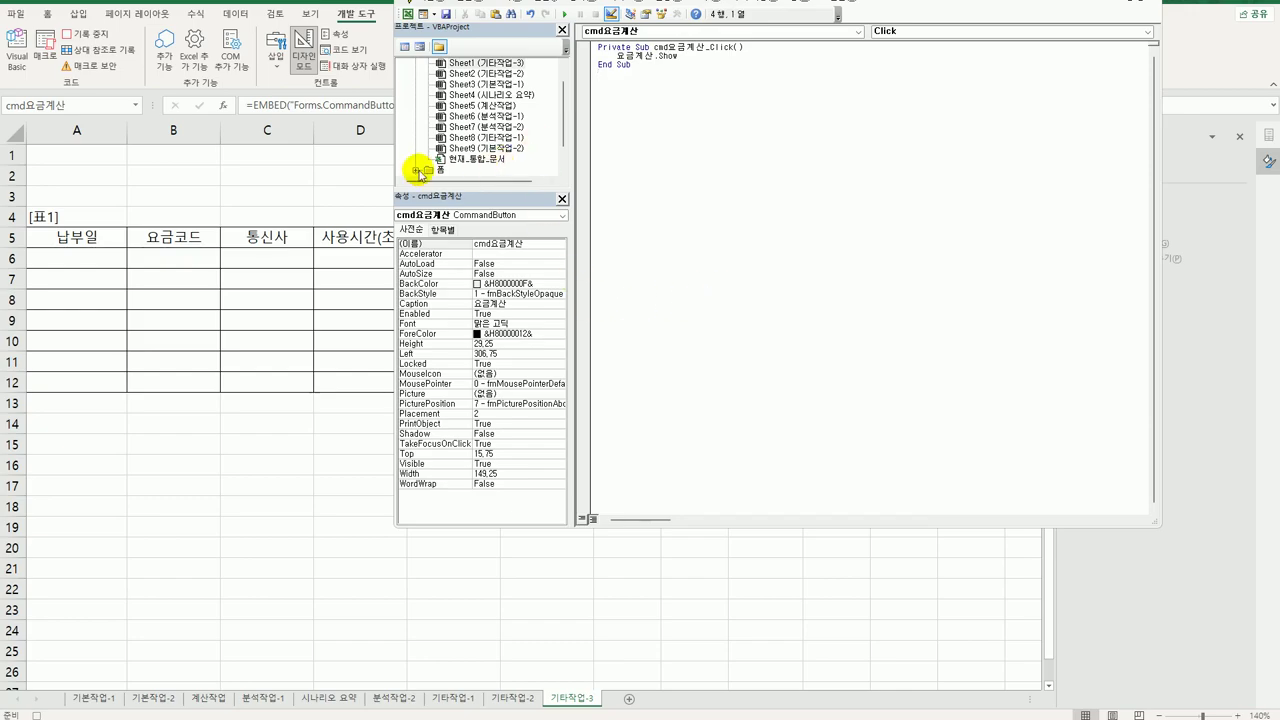
- Open the code of the 요금계산 form and go to the UserForm's Initialize procedure
click(441, 171)
double_click(441, 171)
click(443, 170)
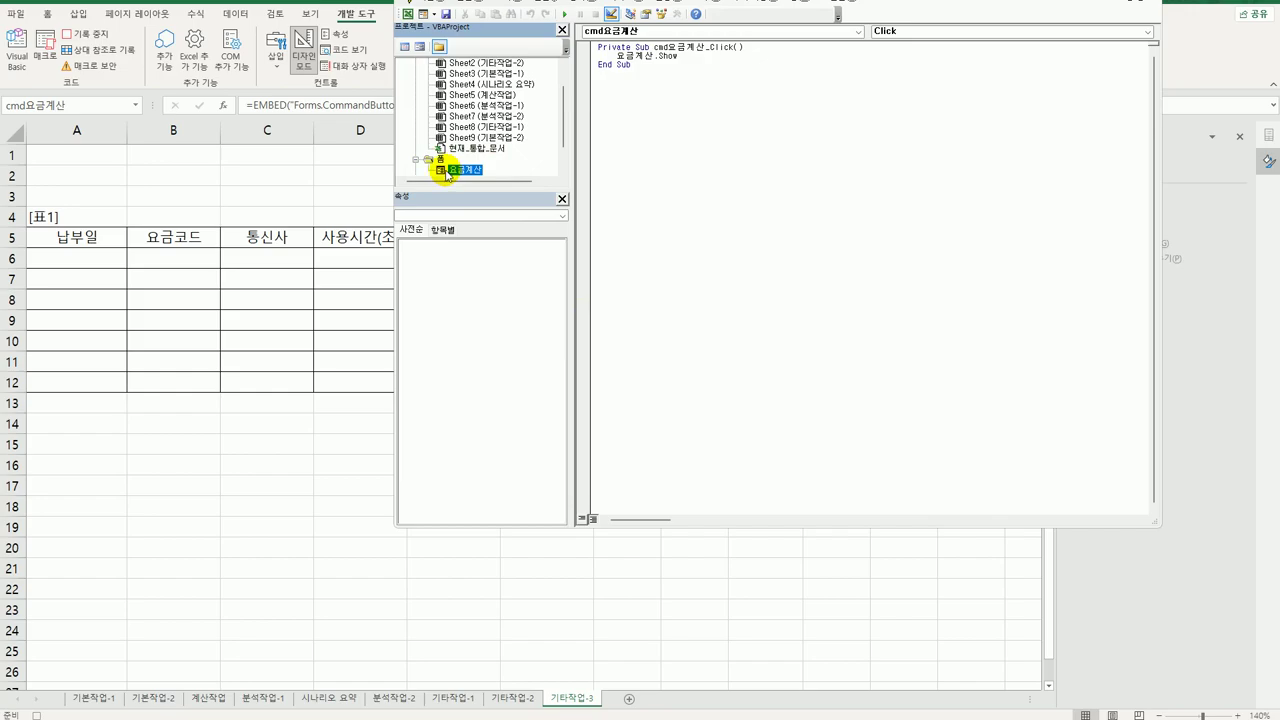
click(403, 47)
click(714, 31)
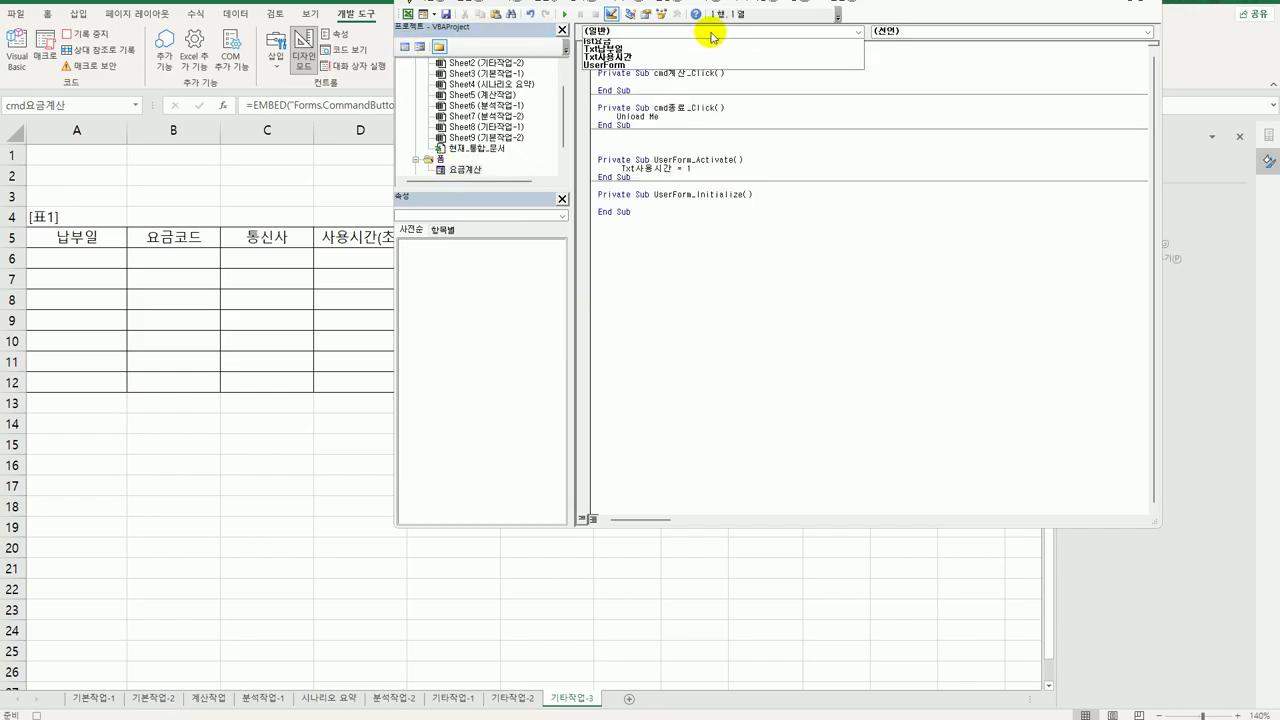
click(688, 114)
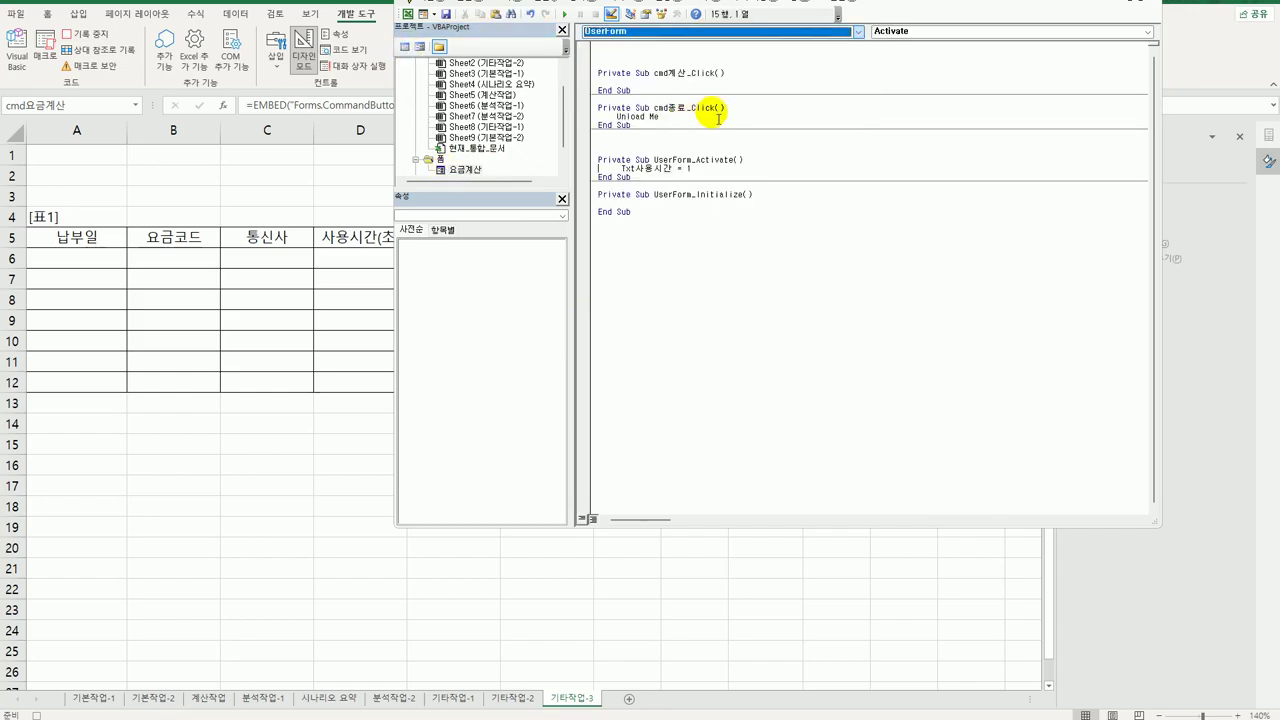
click(913, 31)
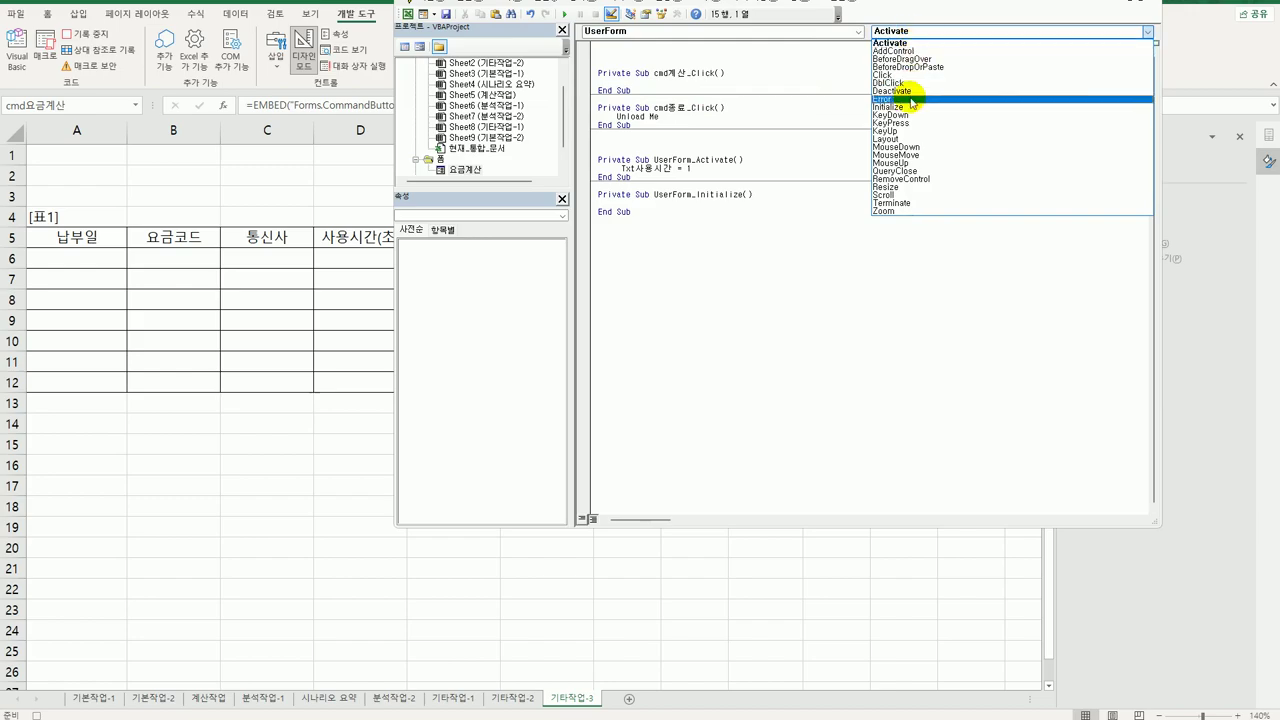
click(909, 107)
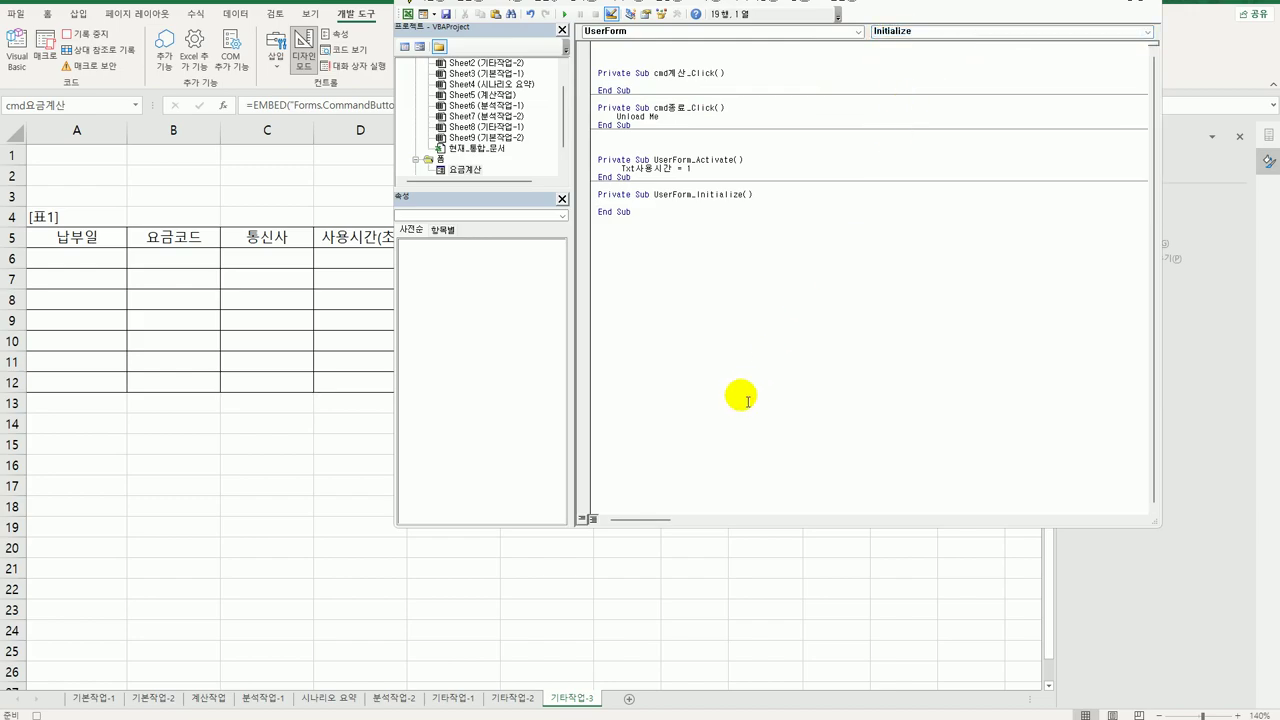
- Add the statement Txt납부일 = Date to the UserForm_Initialize procedure
key(Tab)
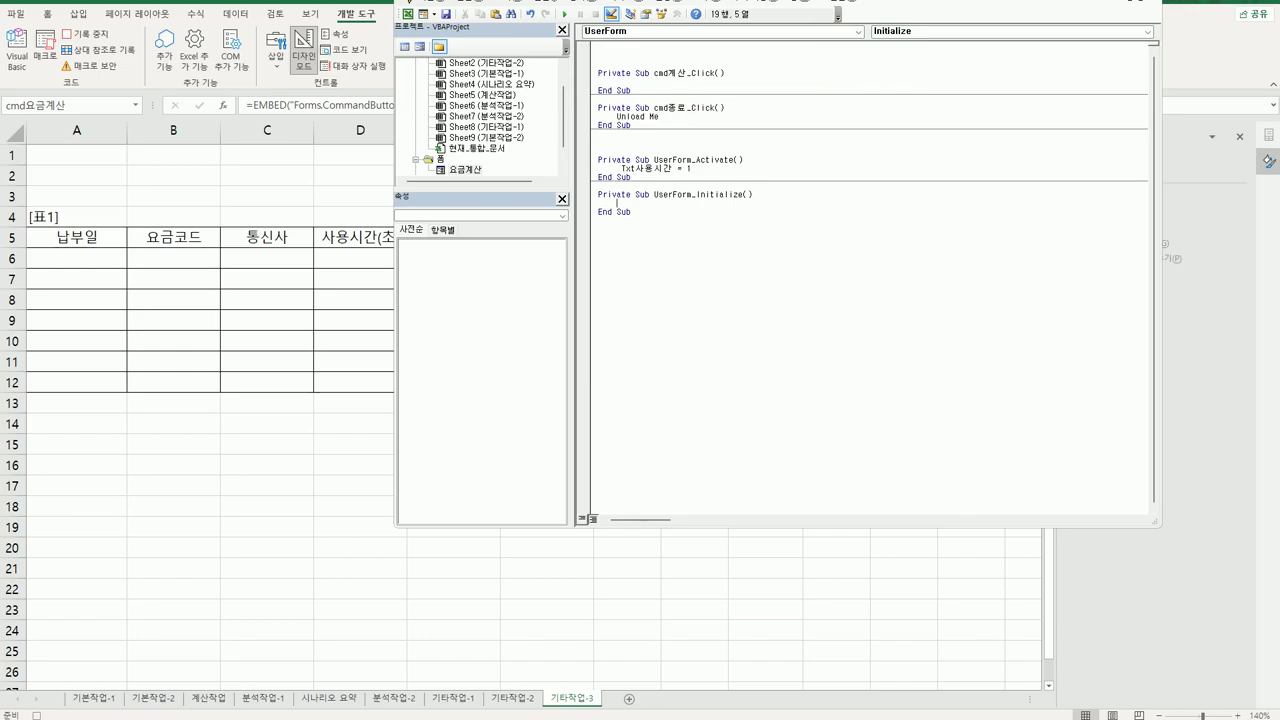
text(te)
text(xt납부일 =)
key(BackSpace)
key(BackSpace)
text(Date)
key(Return)
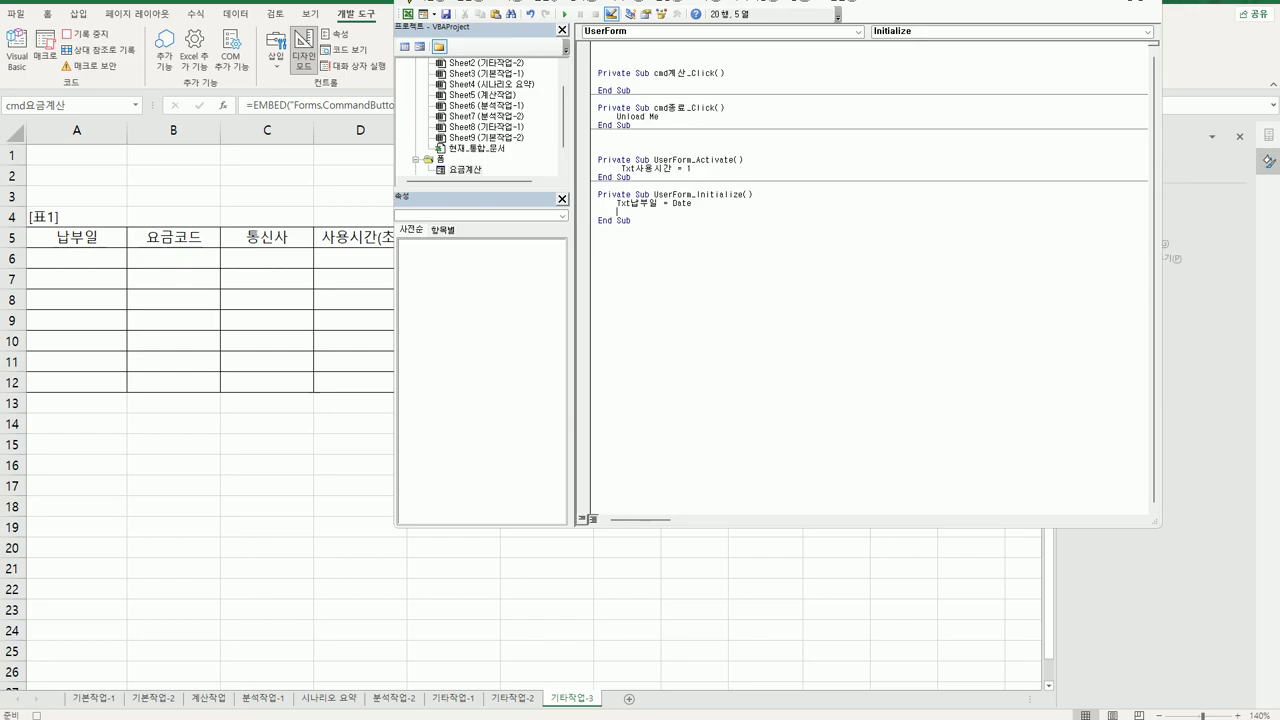
- Add the statement lst요금.RowSource = "H6:J12" below the Txt납부일 line in the UserForm_Initialize procedure
text(lst요금.)
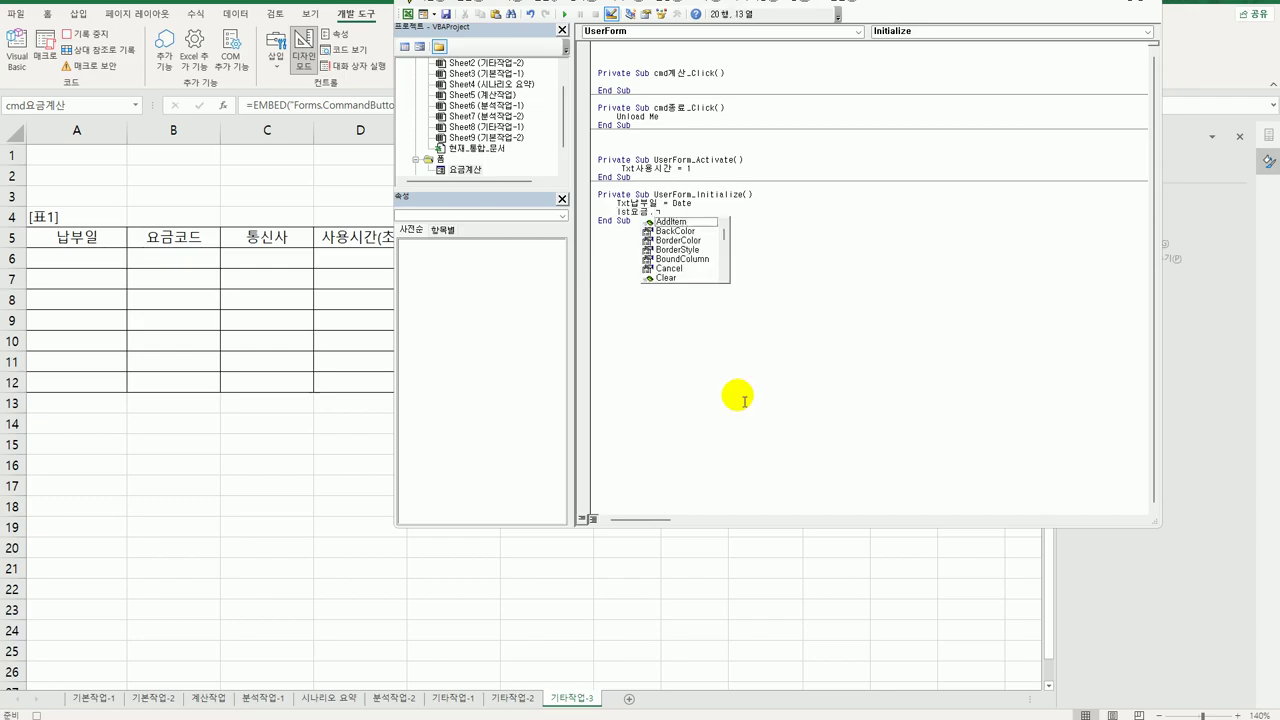
text(row)
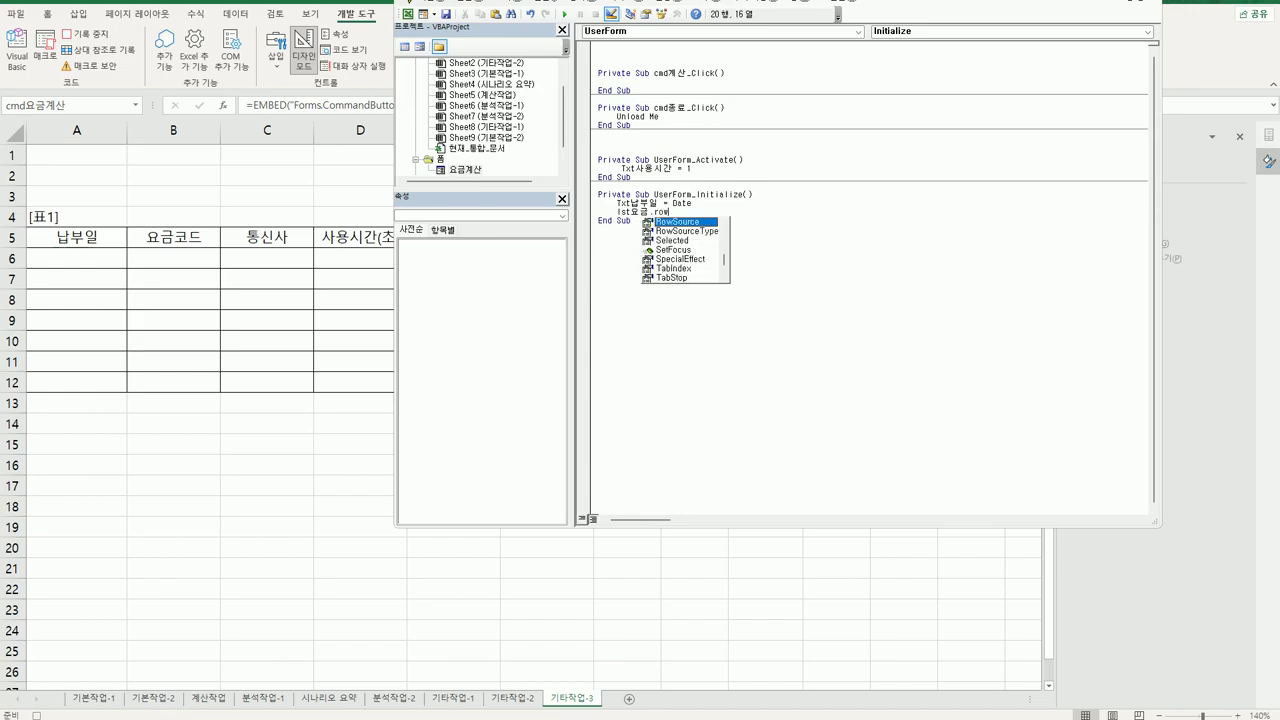
key(Tab)
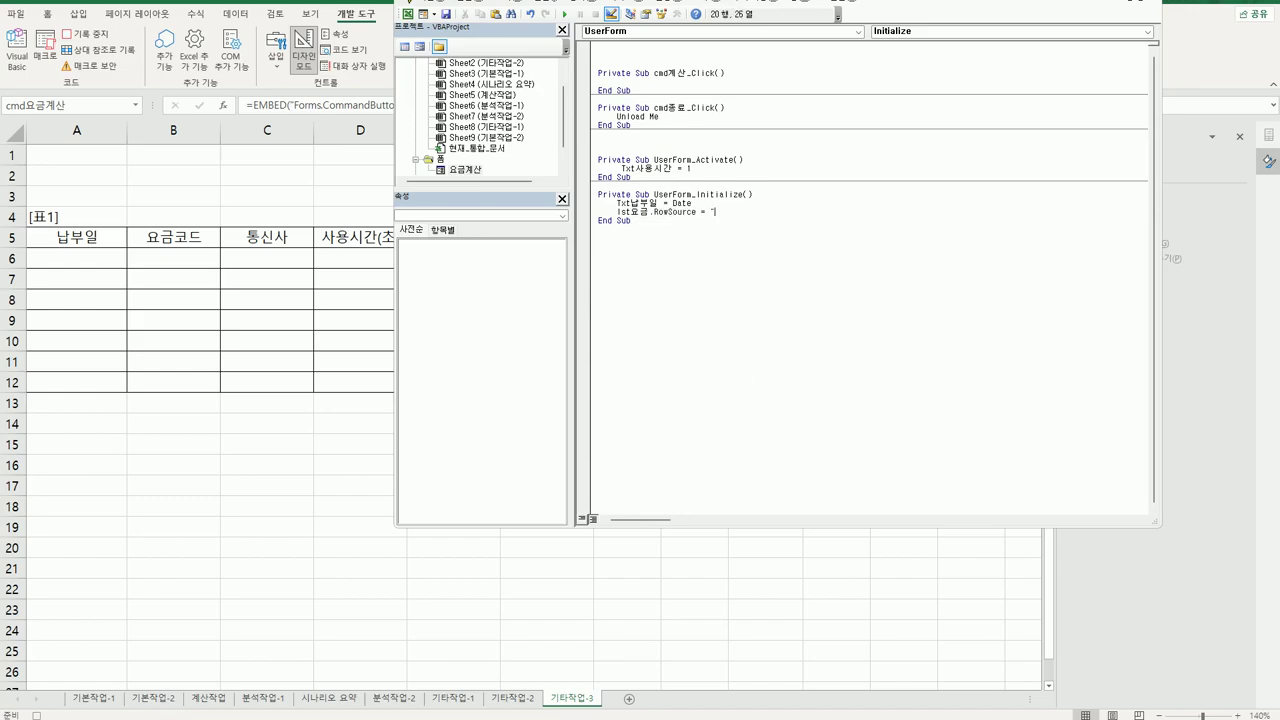
text(= "H6:J12")
key(Return)
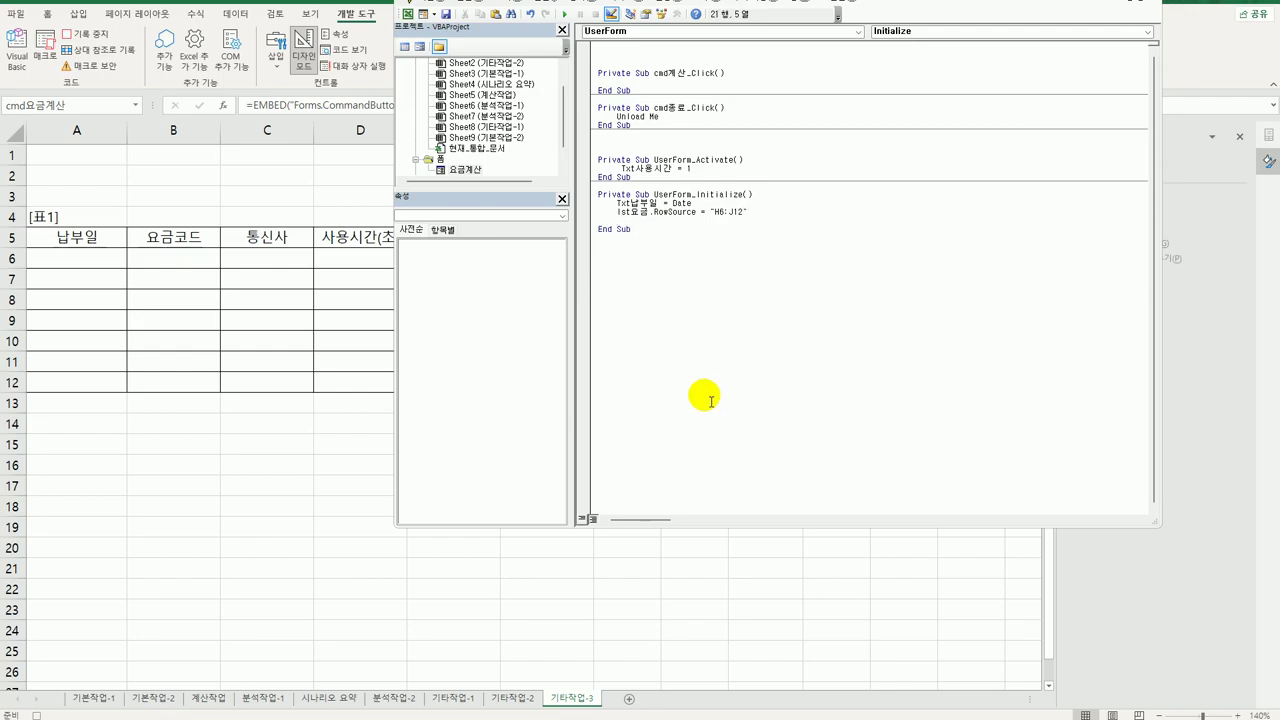
- Check the list box's ColumnCount property on the 요금계산 form and add lst요금.ColumnCount = 3 to the UserForm_Initialize procedure
double_click(455, 172)
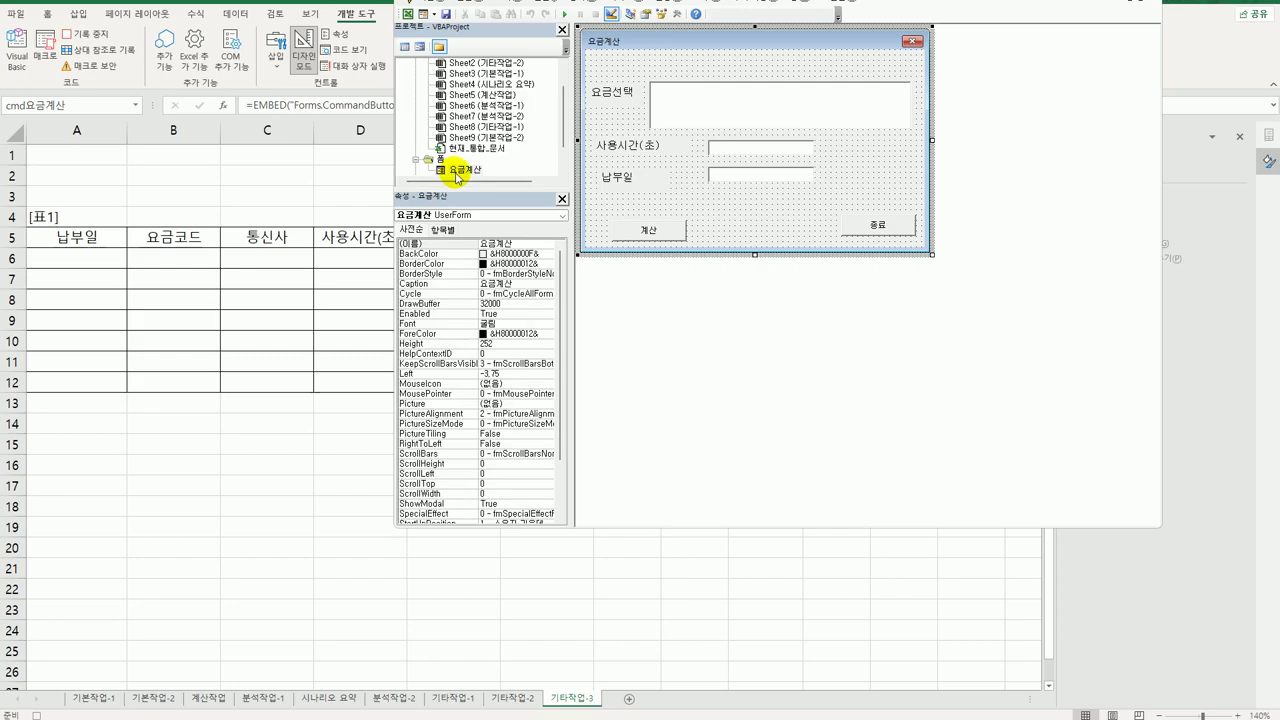
click(745, 119)
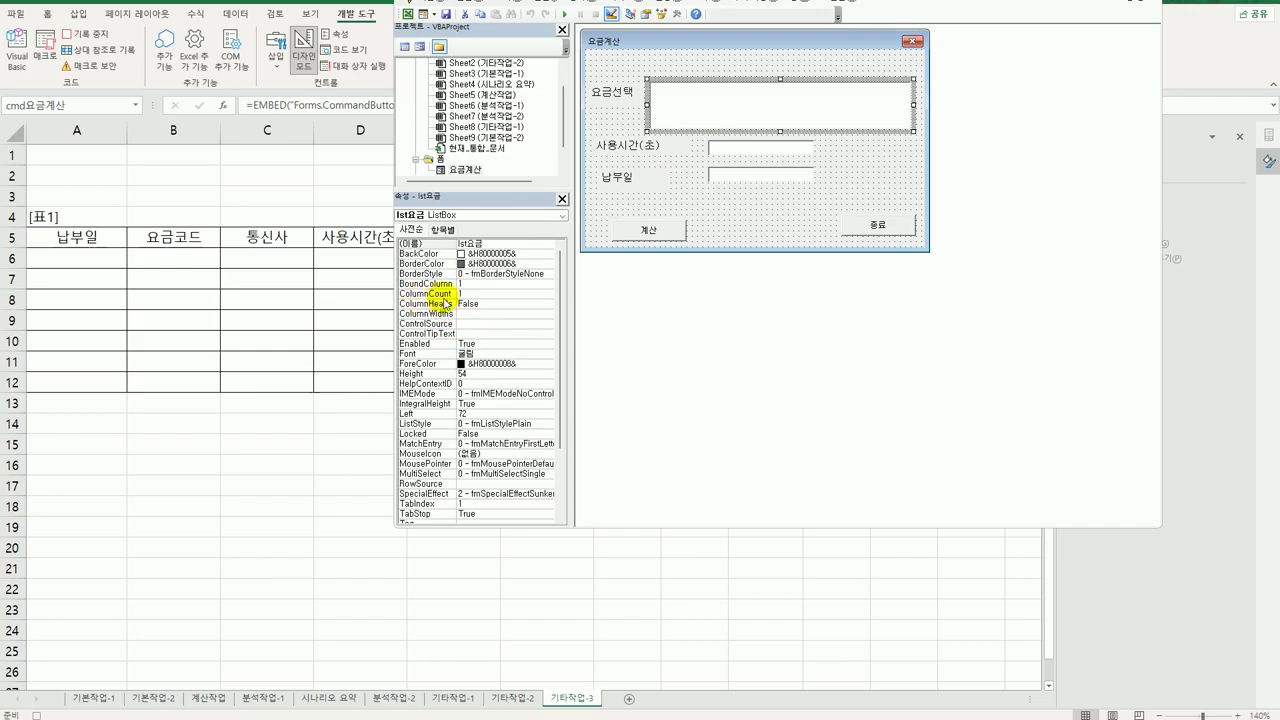
click(478, 295)
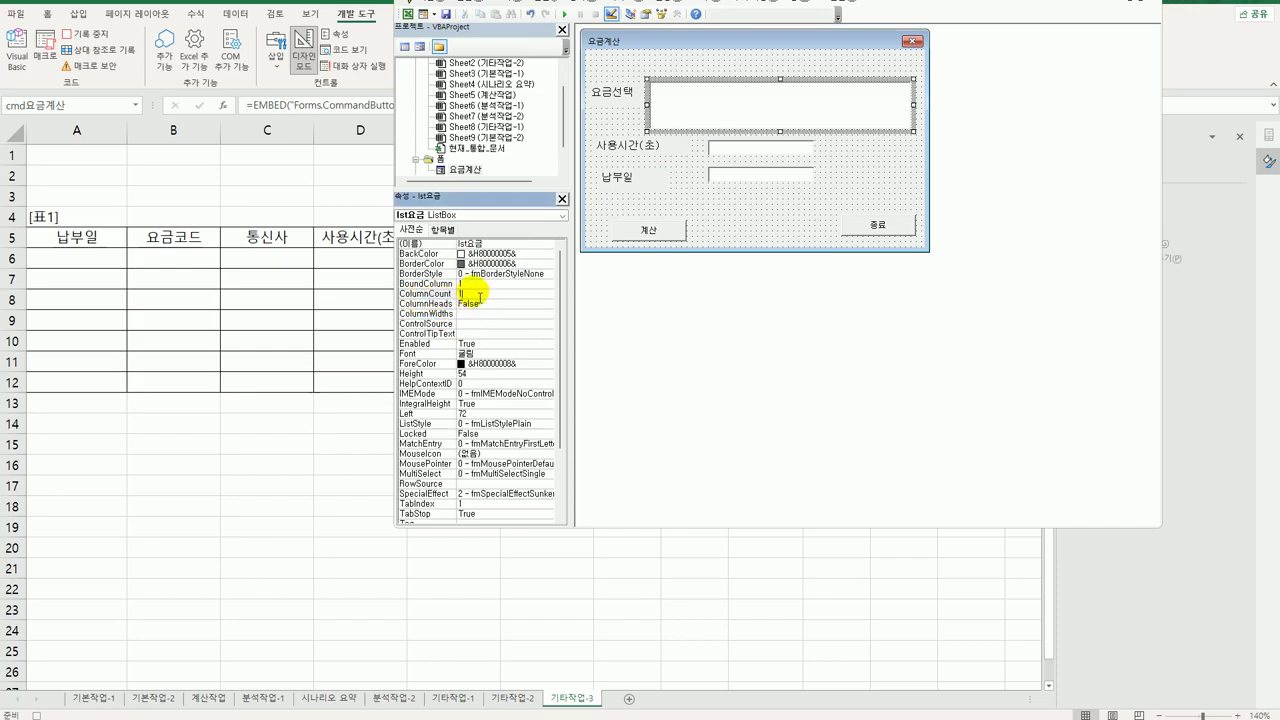
click(792, 108)
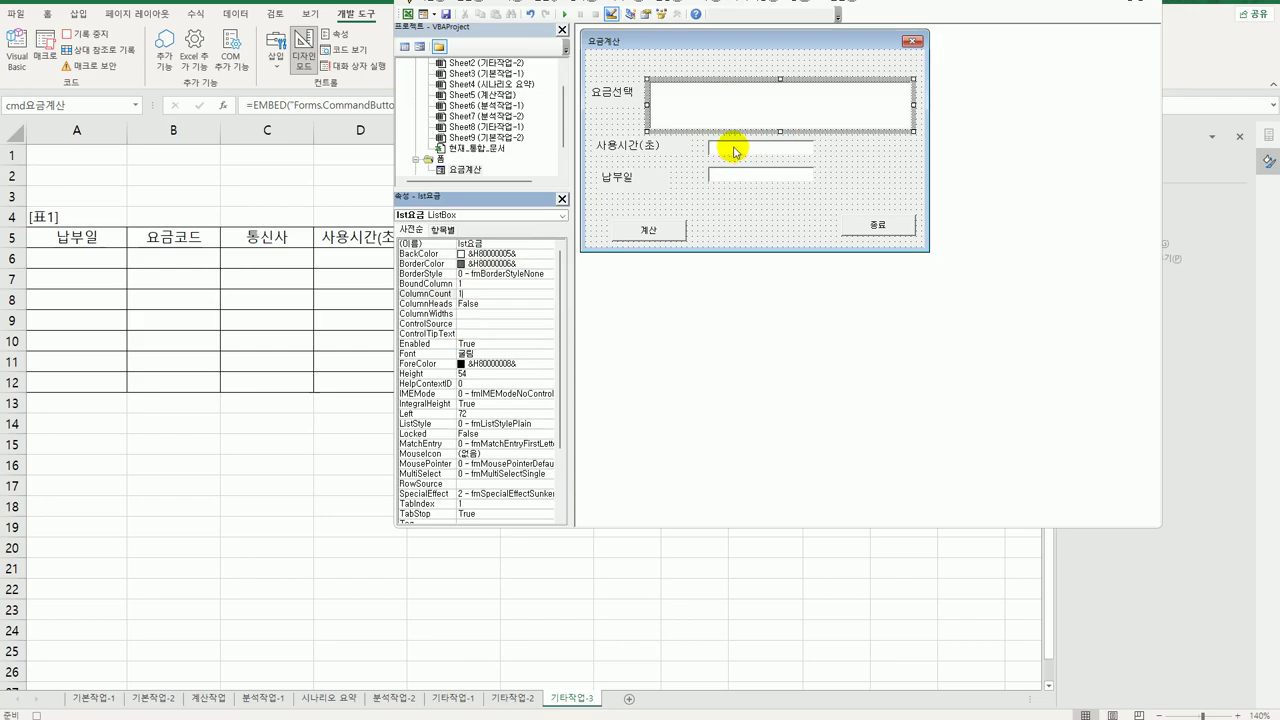
click(445, 200)
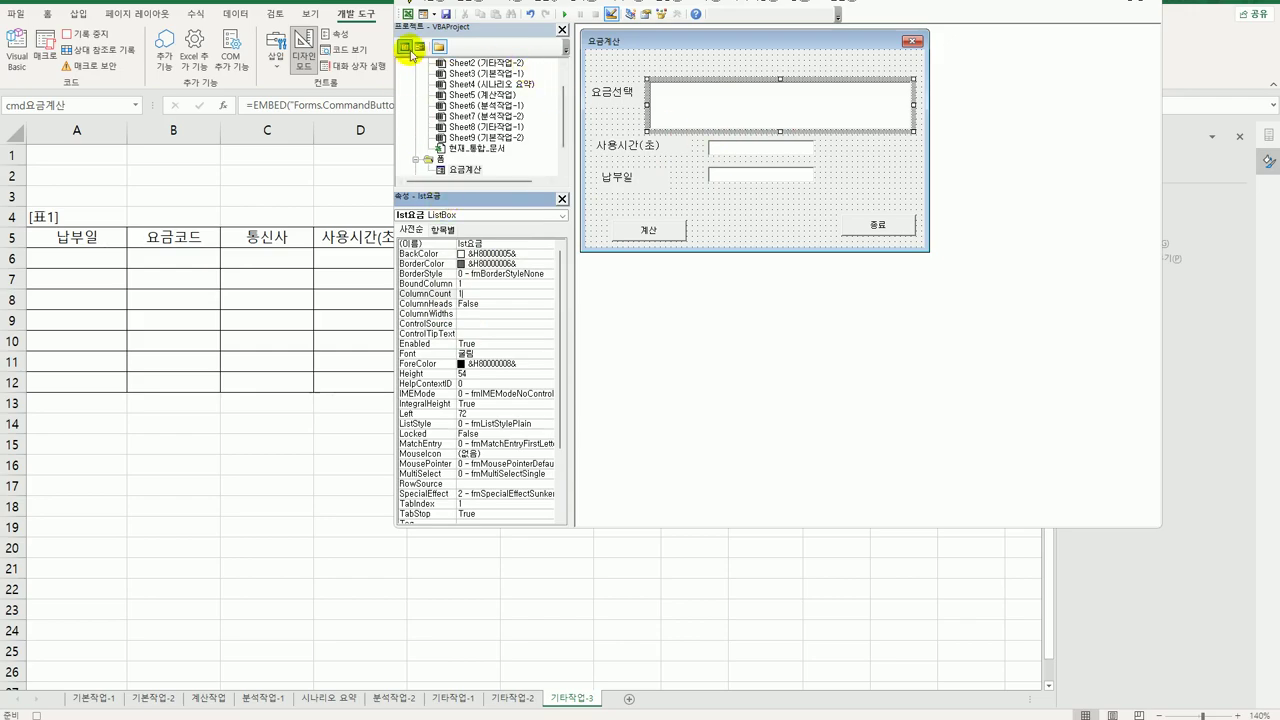
click(405, 46)
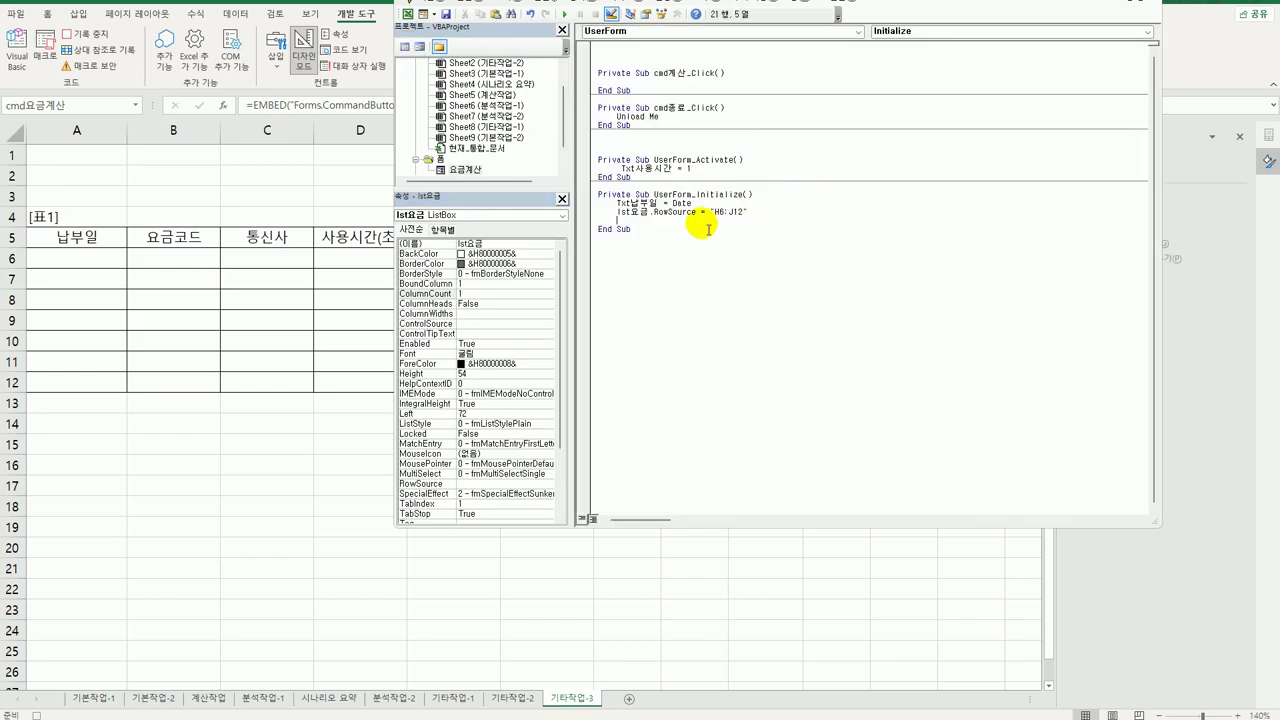
text(lst요)
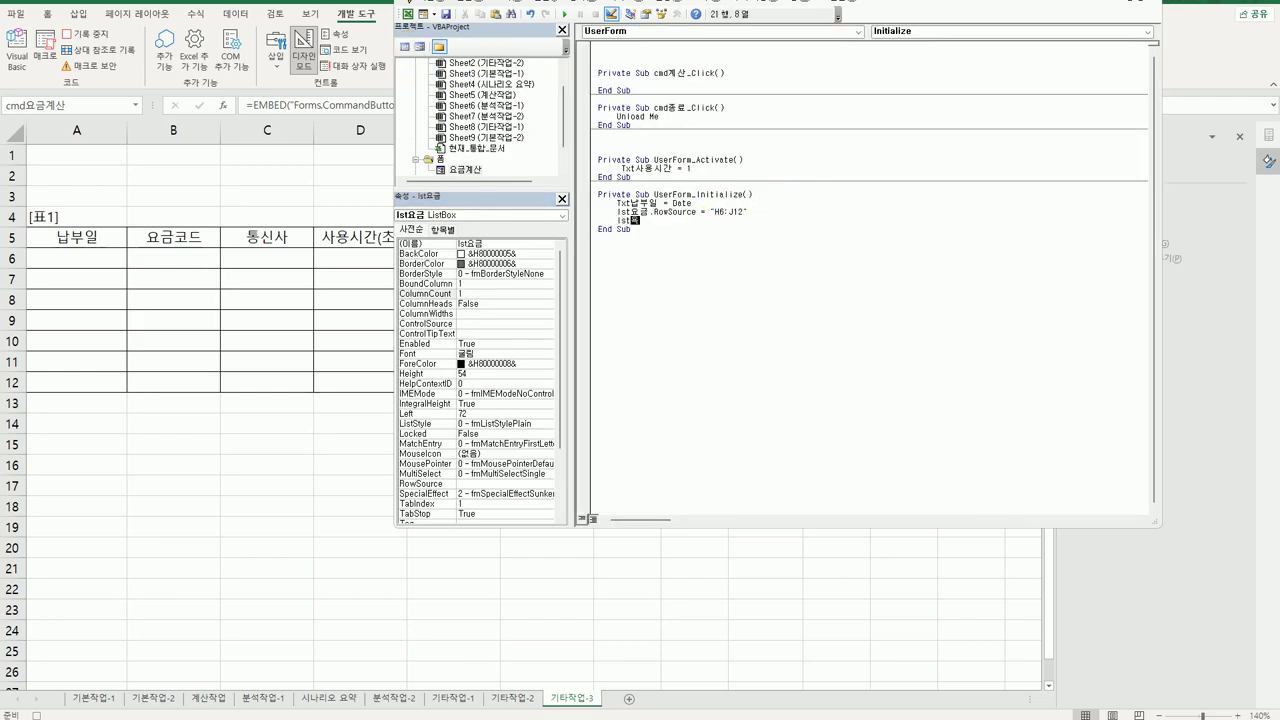
text(금.)
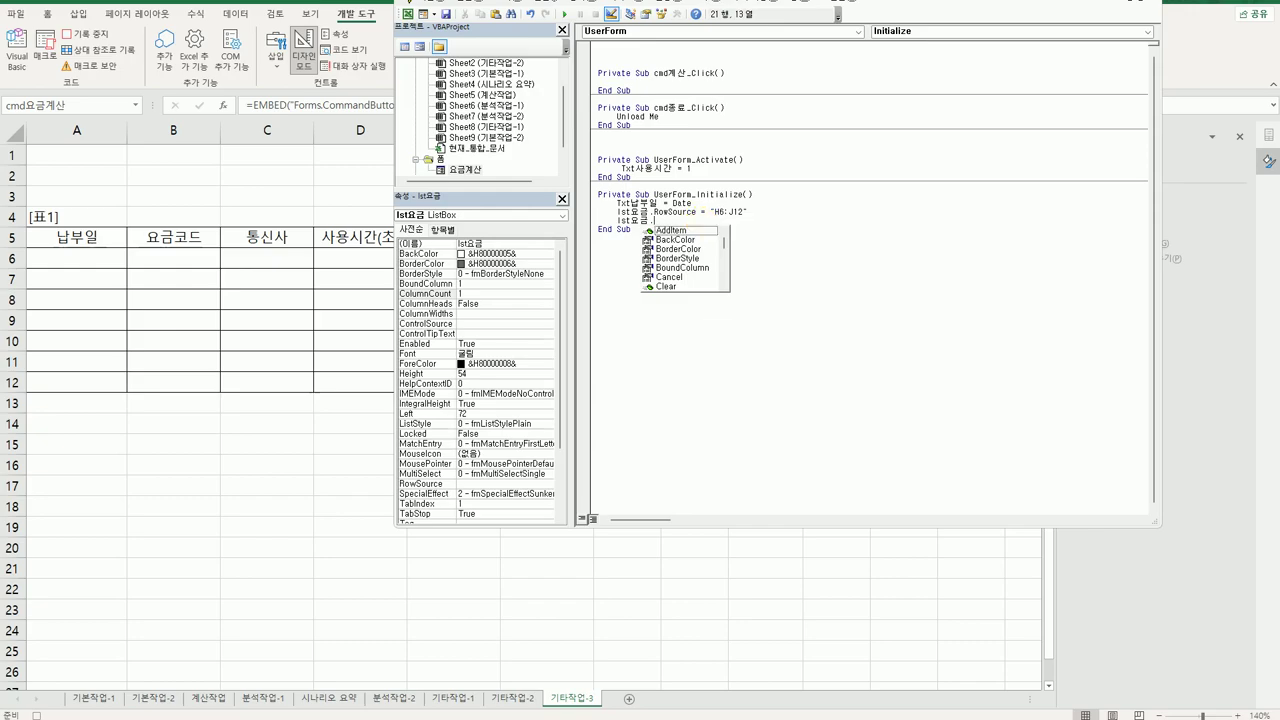
text(ColumnCount =3)
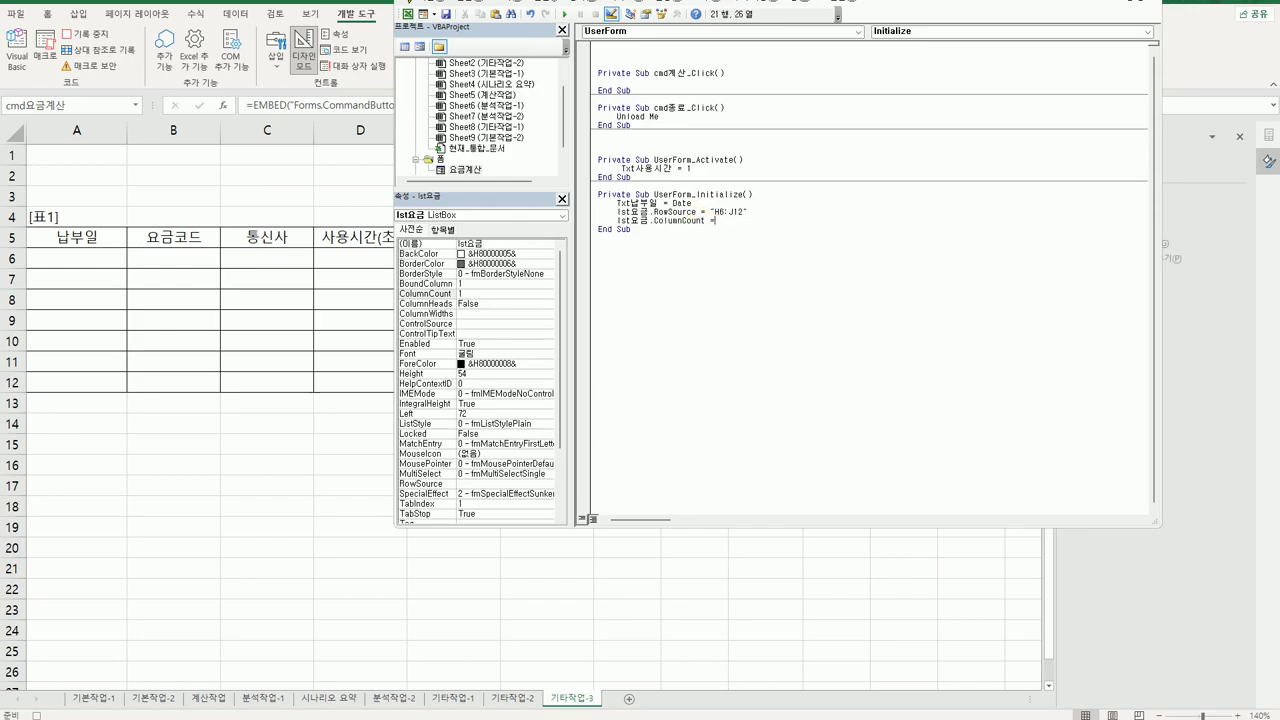
click(631, 229)
key(Return)
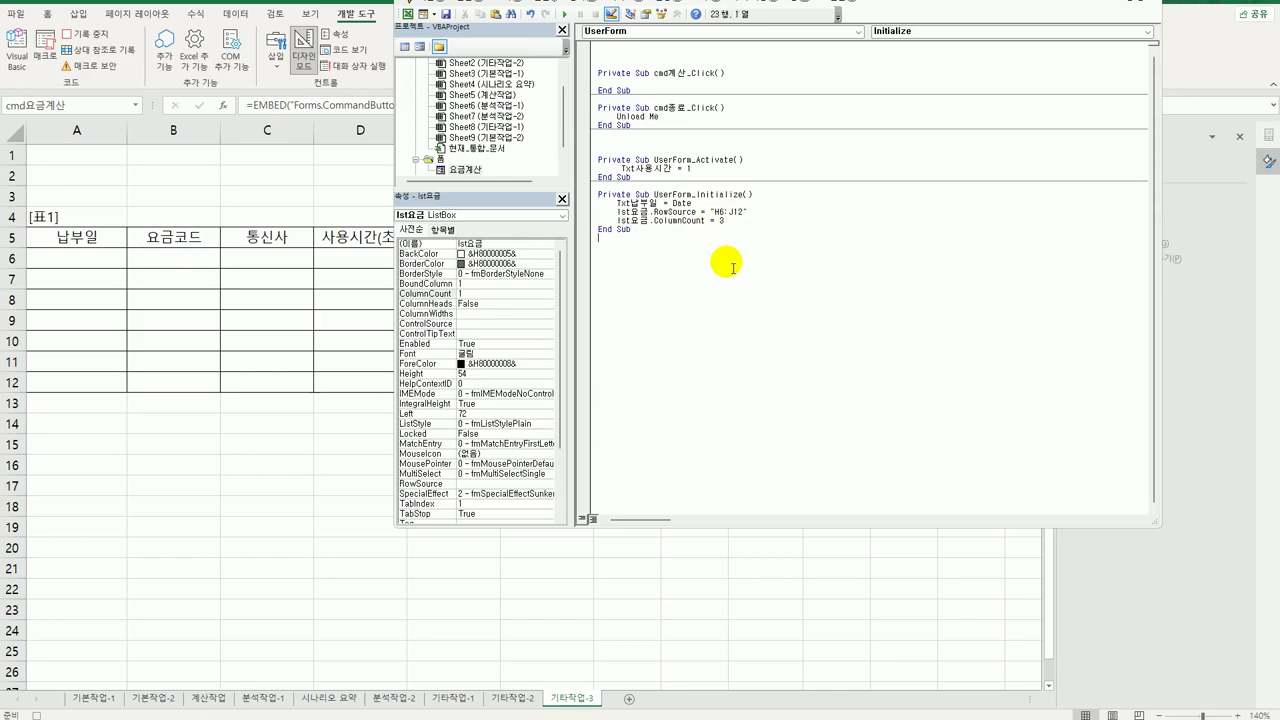
click(703, 228)
- Check the names of the input controls on the 요금계산 form and open the click procedure of its 계산 button
click(465, 170)
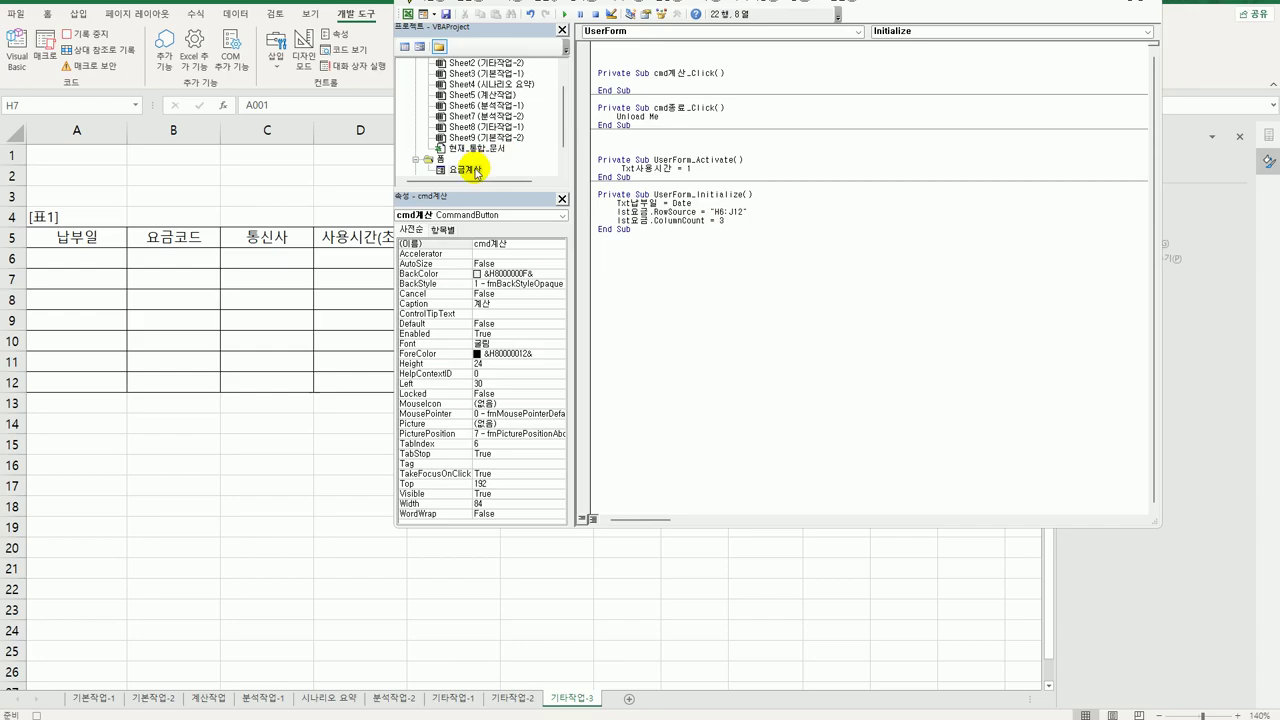
double_click(476, 171)
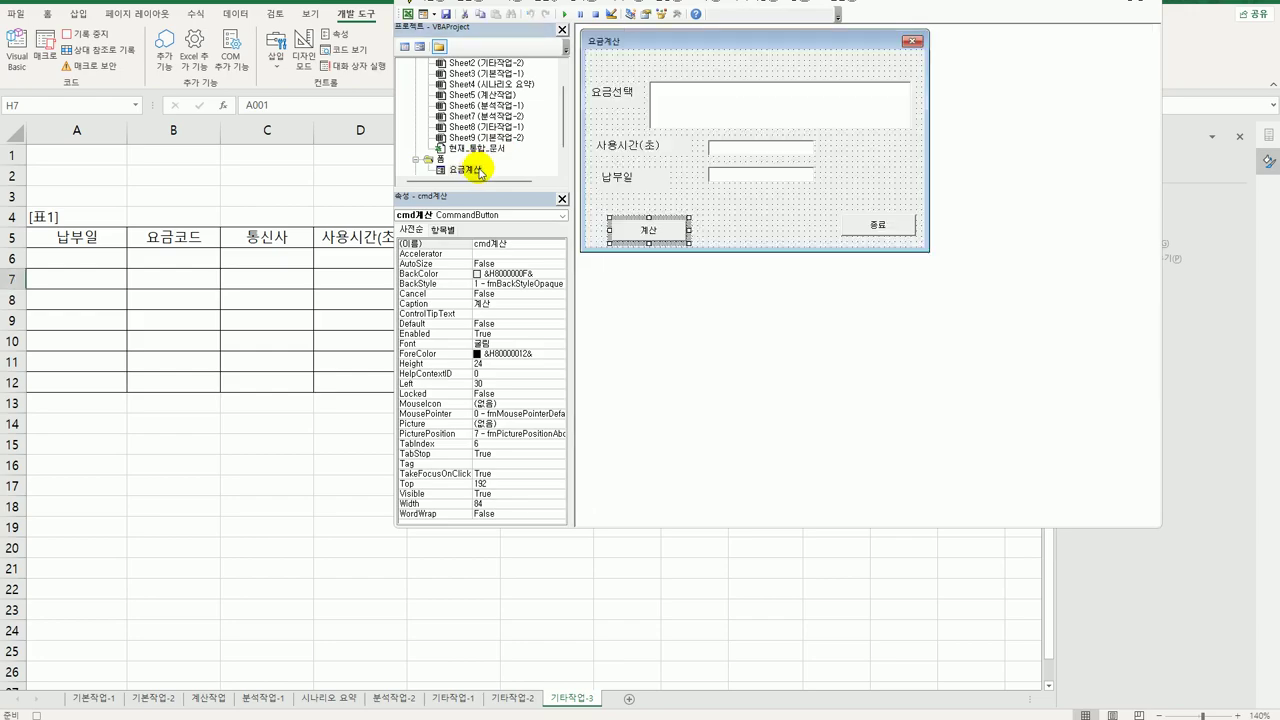
click(732, 113)
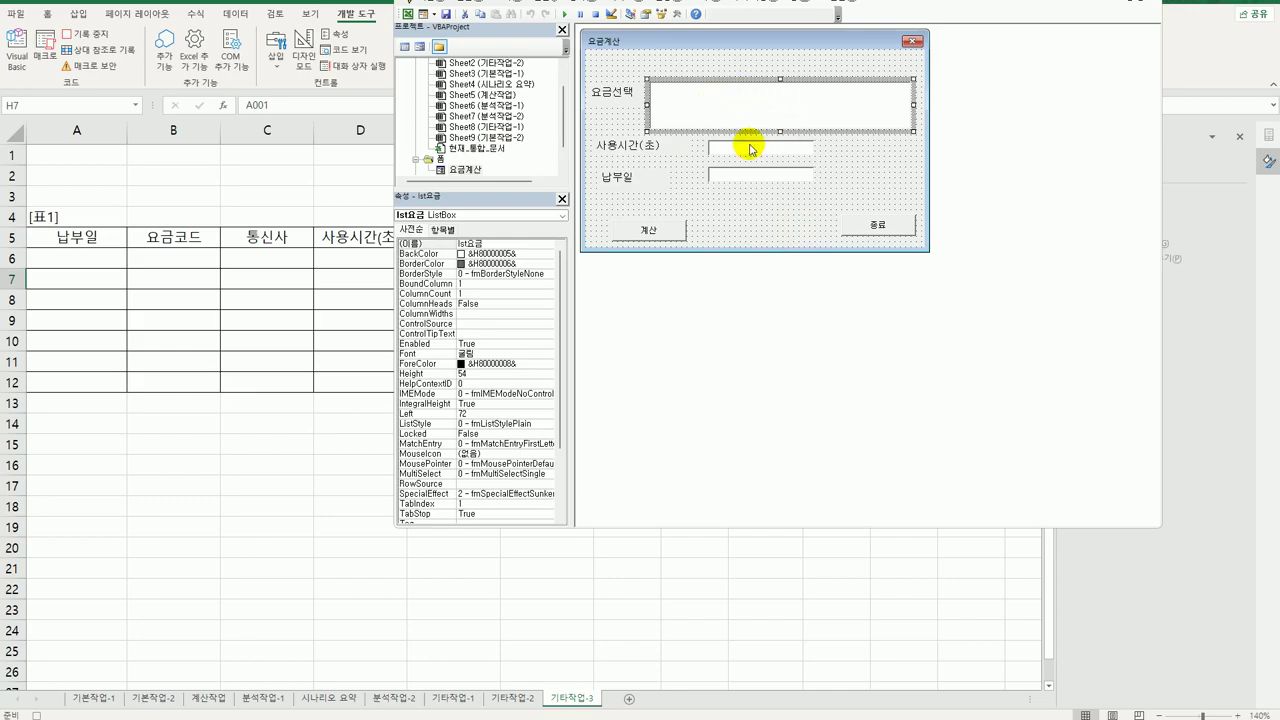
click(751, 148)
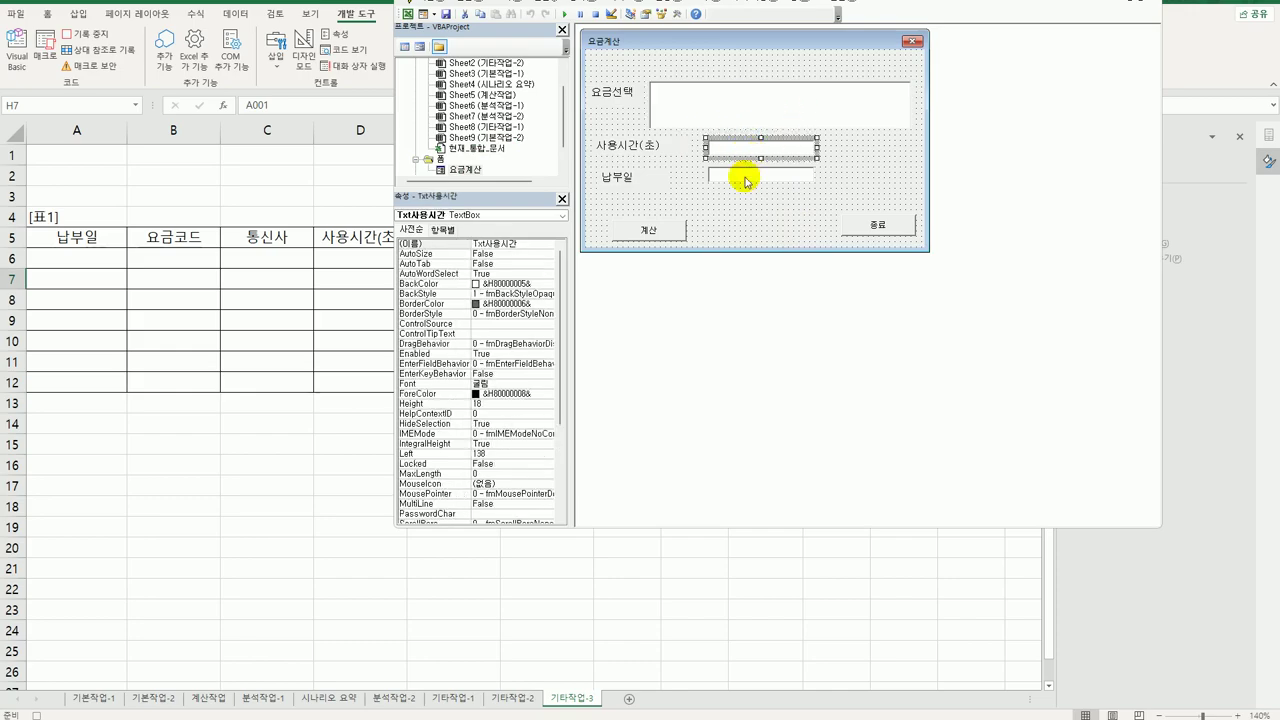
click(745, 180)
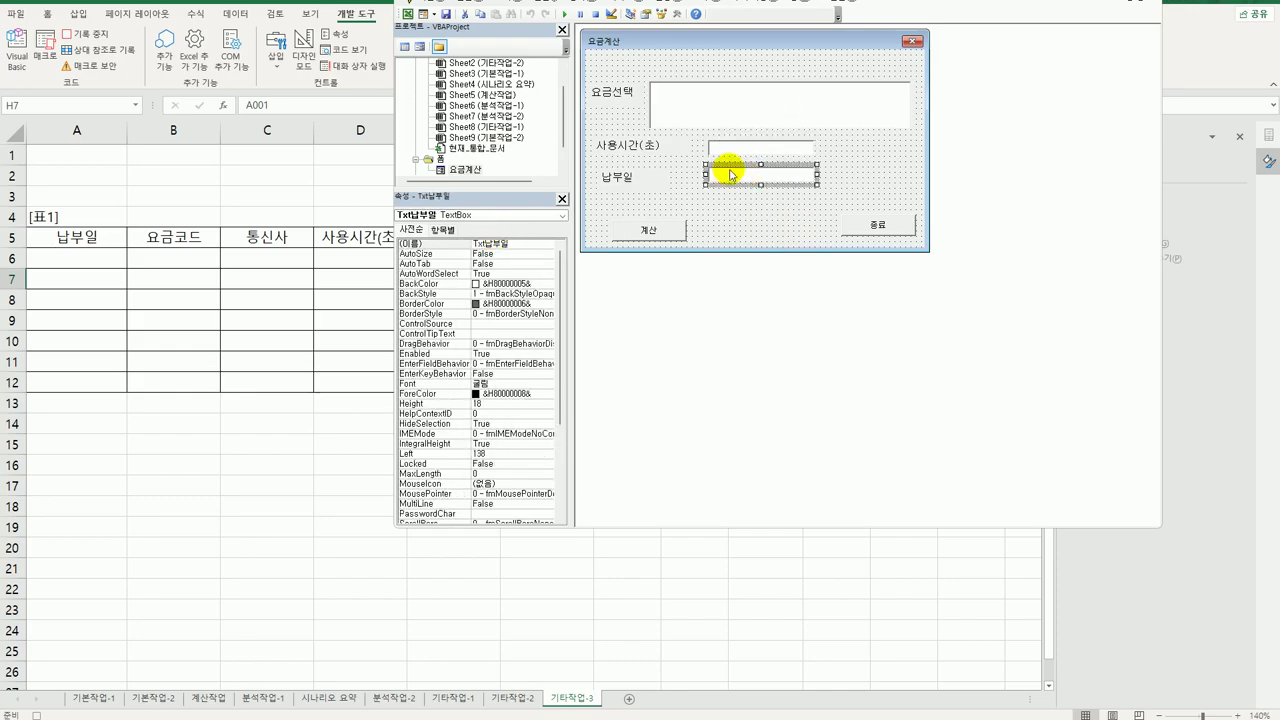
click(738, 150)
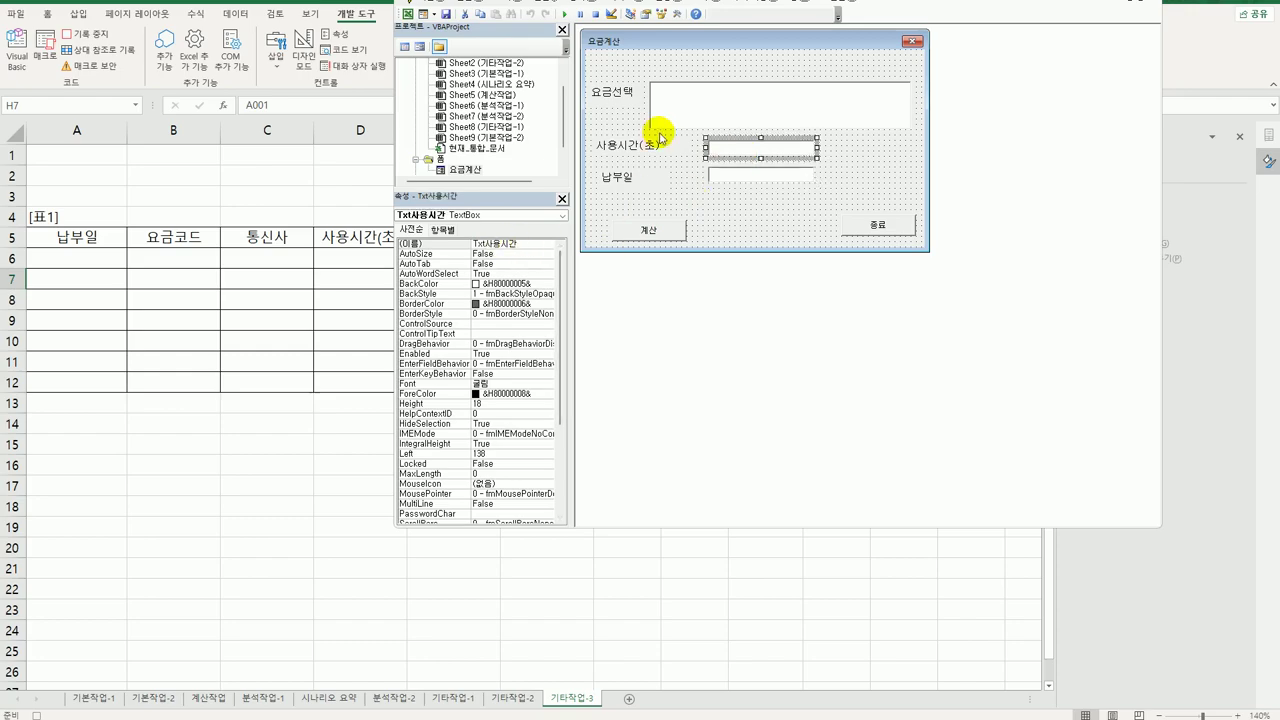
click(713, 88)
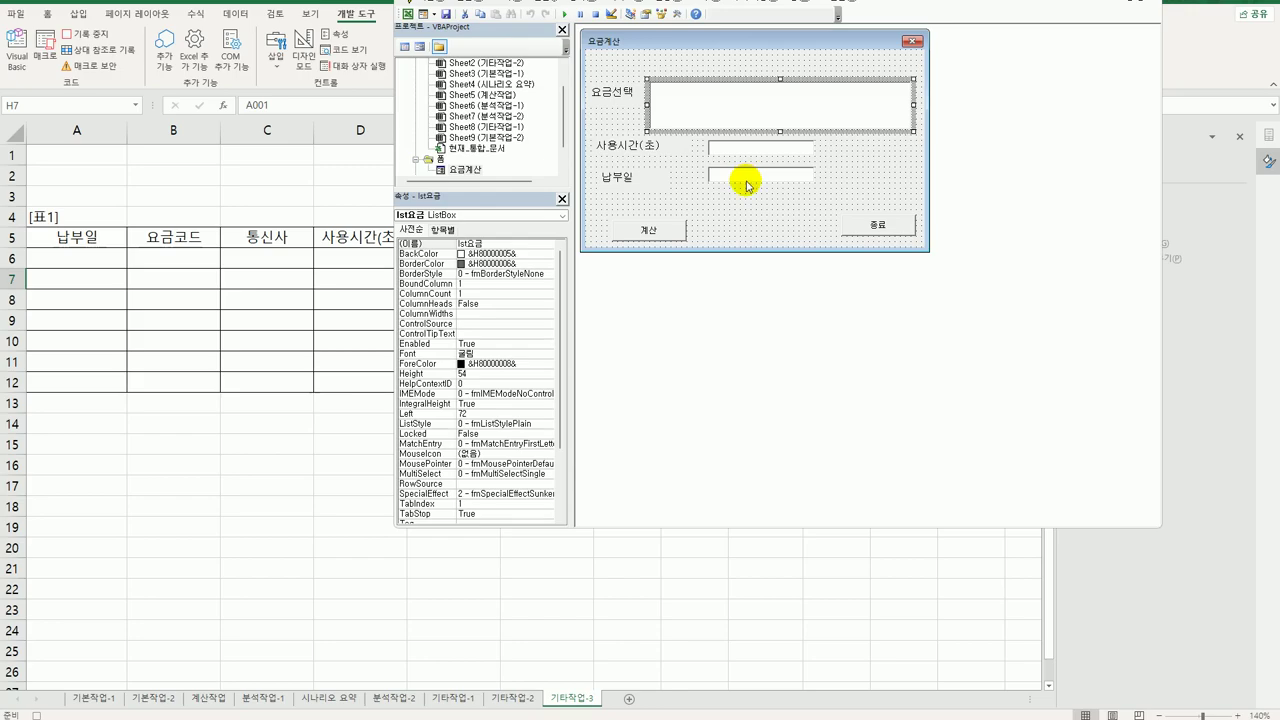
click(662, 234)
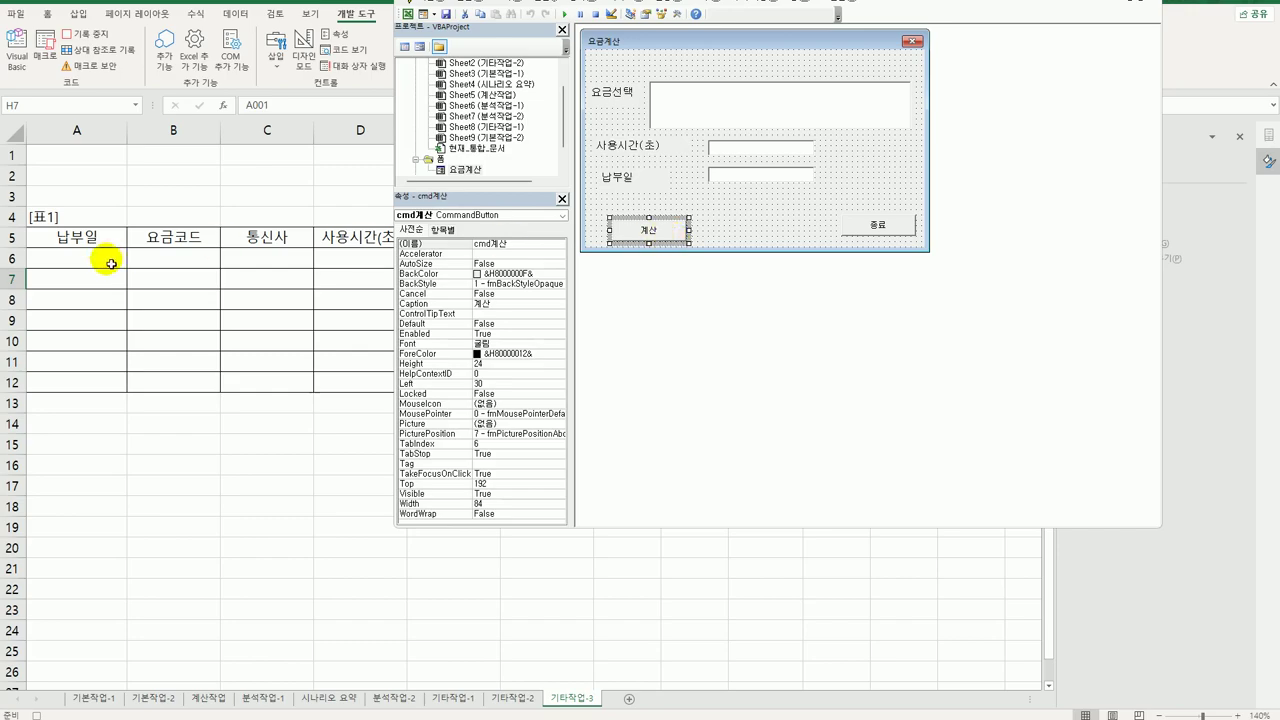
double_click(668, 236)
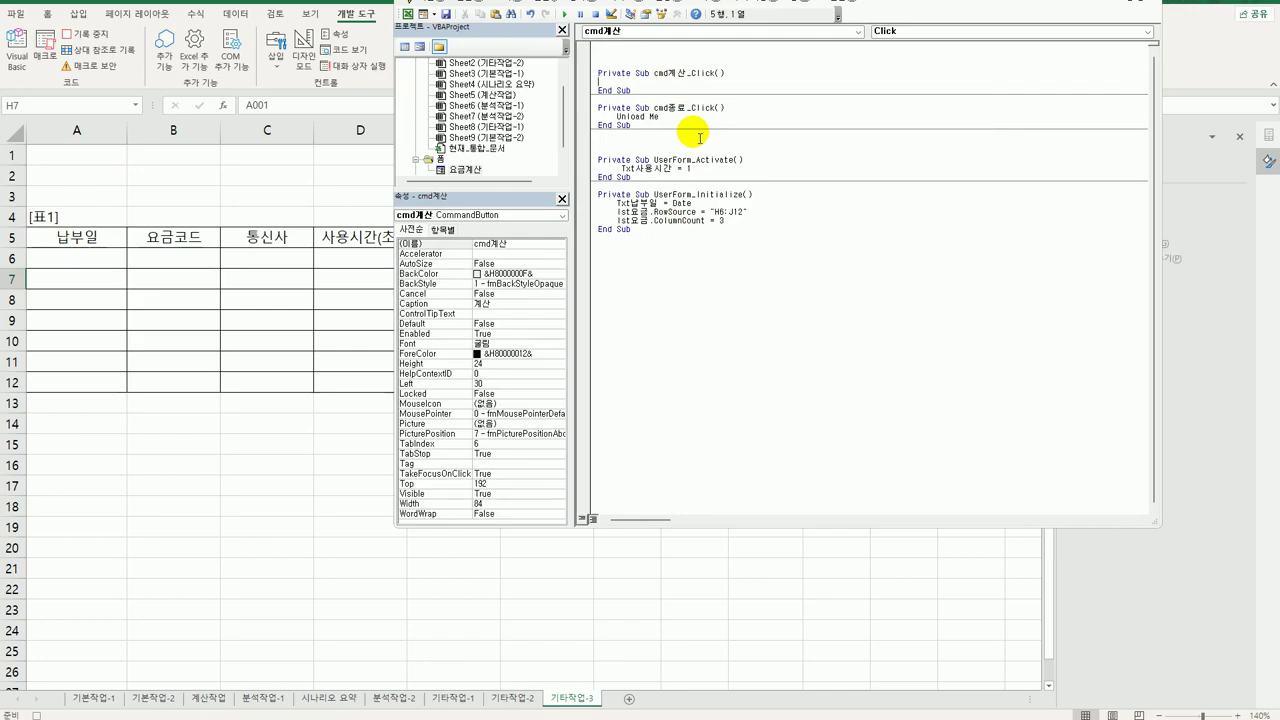
- Add the indented statement i = Range("A5").CurrentRegion.Rows.Count + 4 to the cmd계산_Click procedure
key(Return)
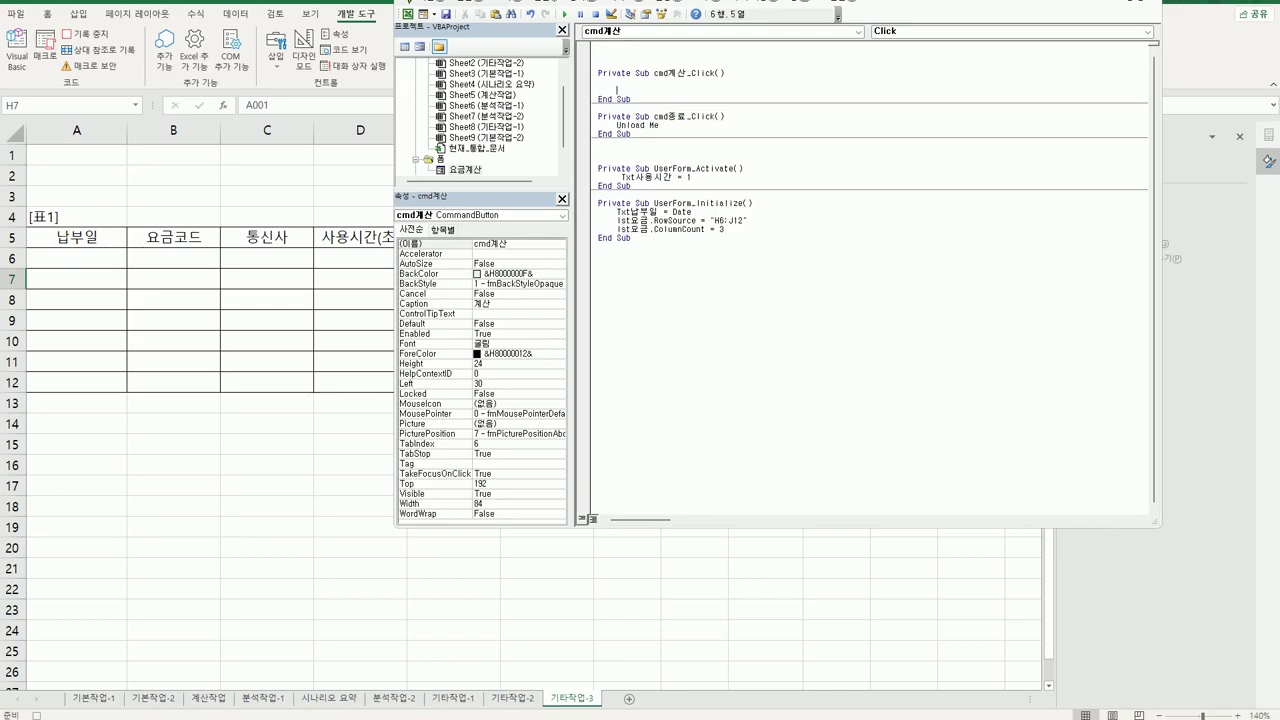
text(i =)
key(BackSpace)
text(range(")
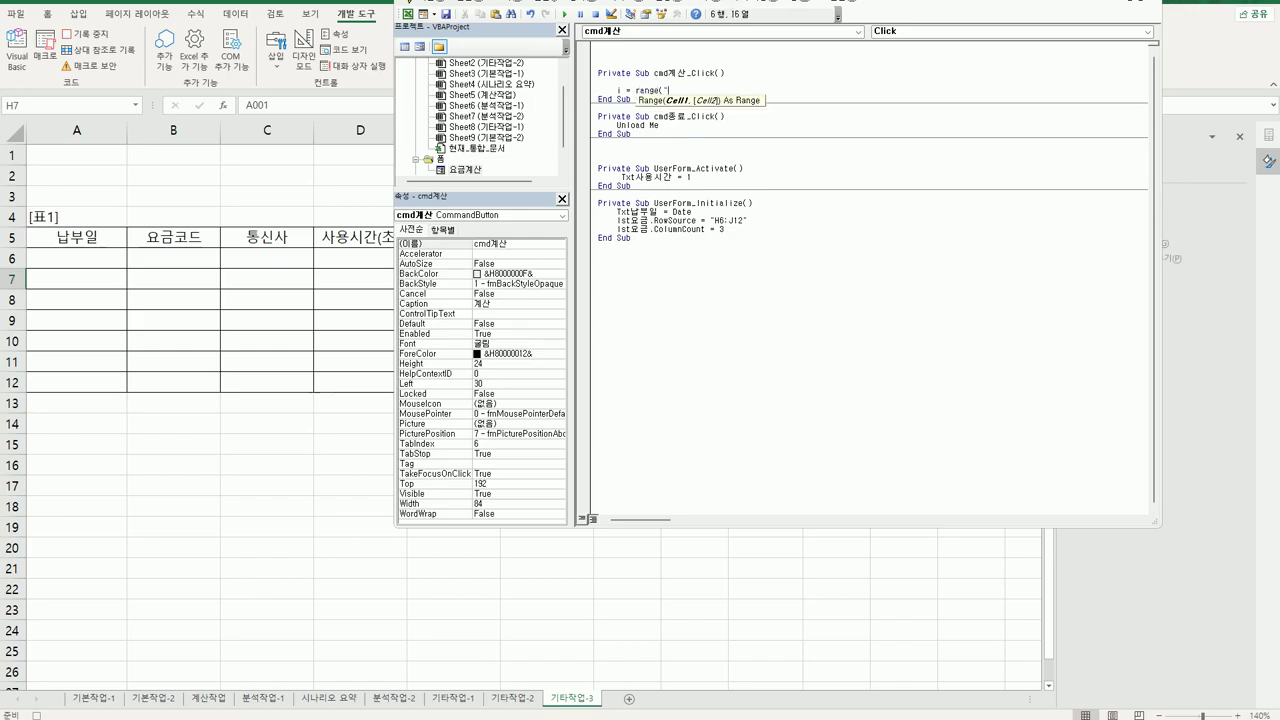
text(A5").cu)
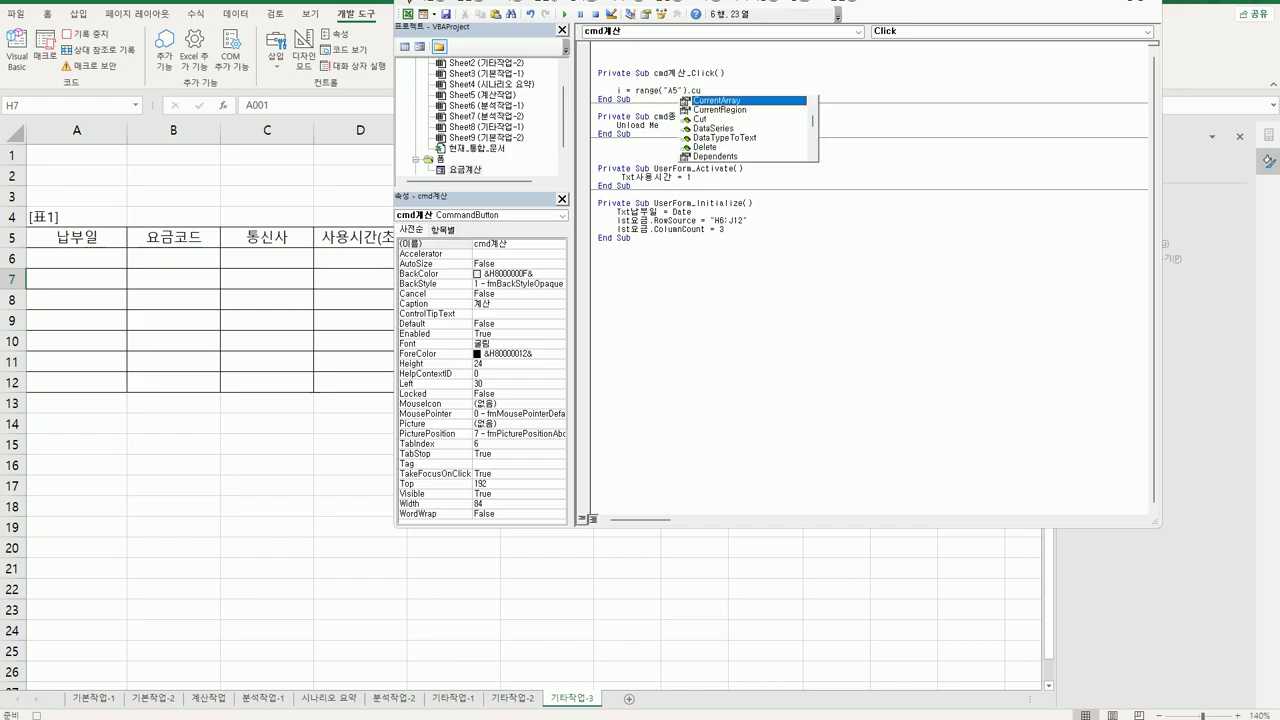
key(Down)
key(Tab)
text(.Rows.count)
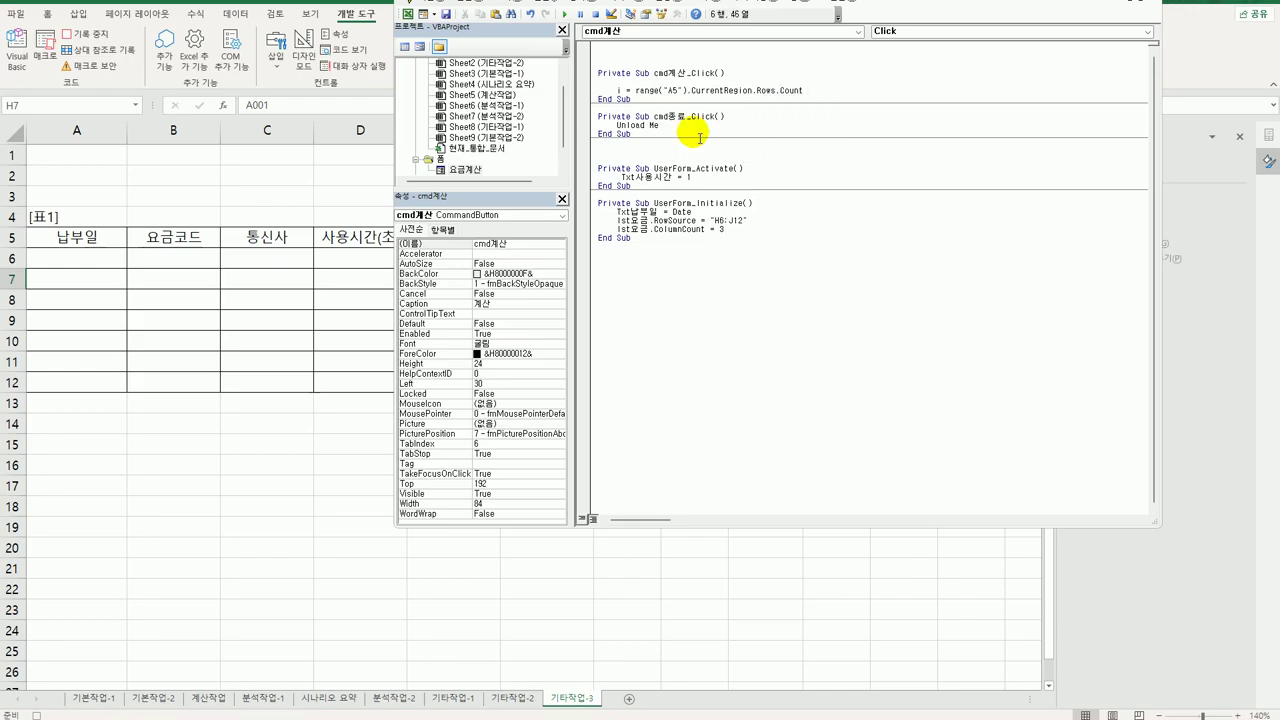
text( +)
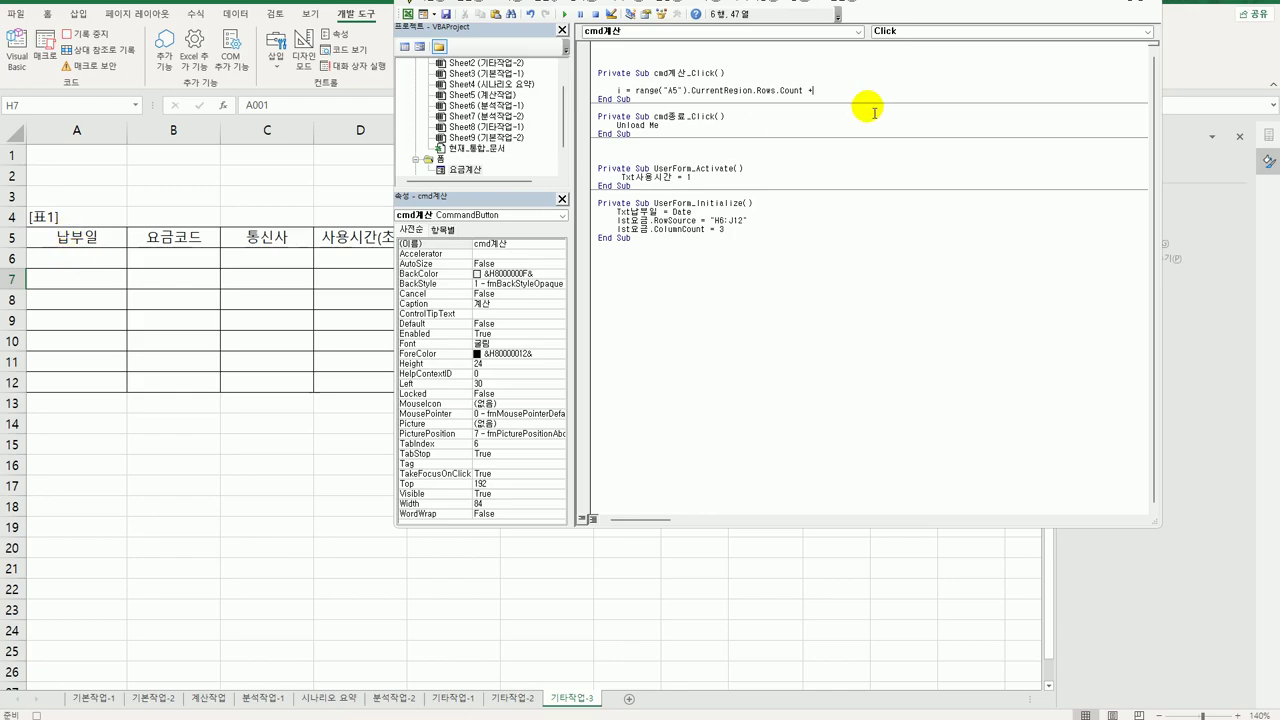
text(4)
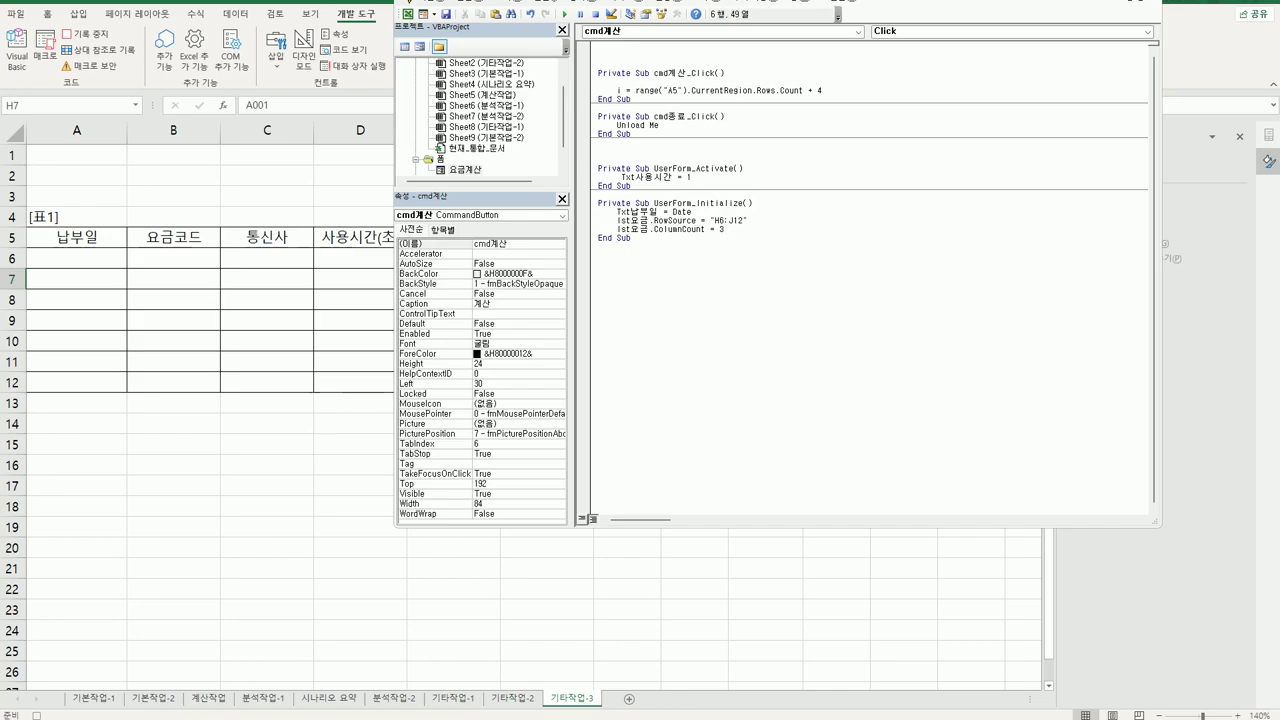
key(Return)
key(Return)
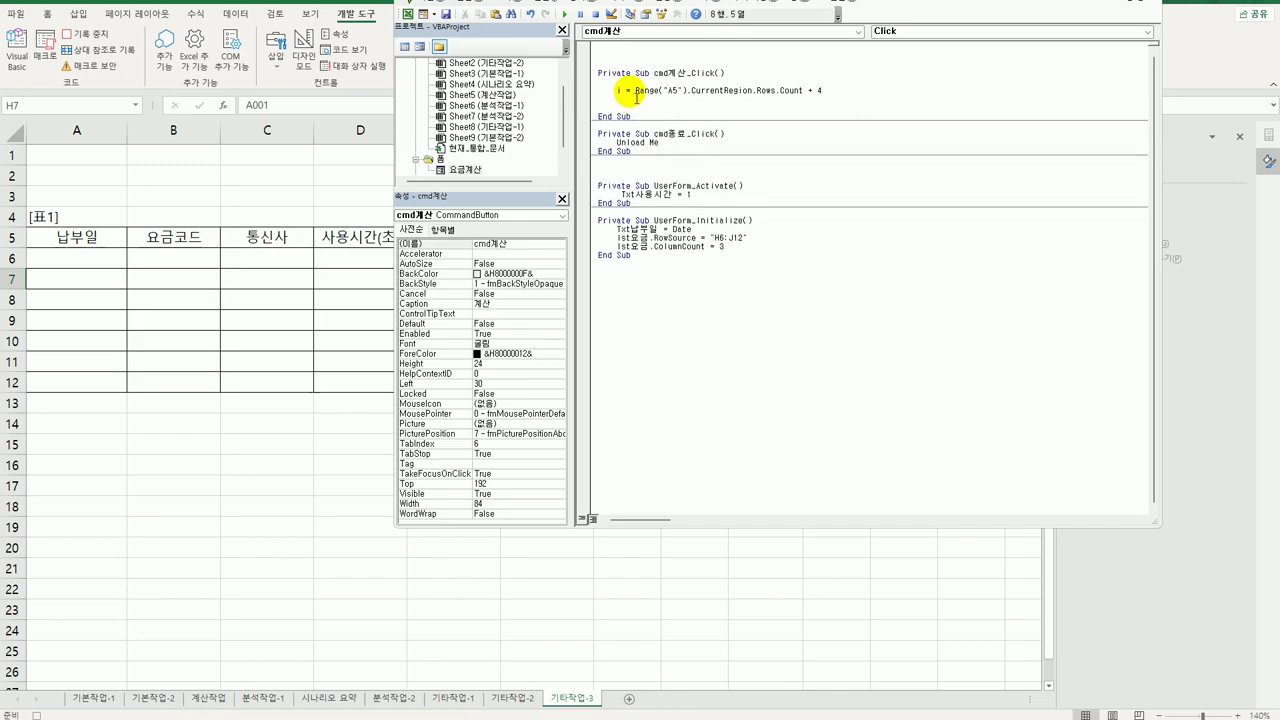
drag(634, 91, 810, 98)
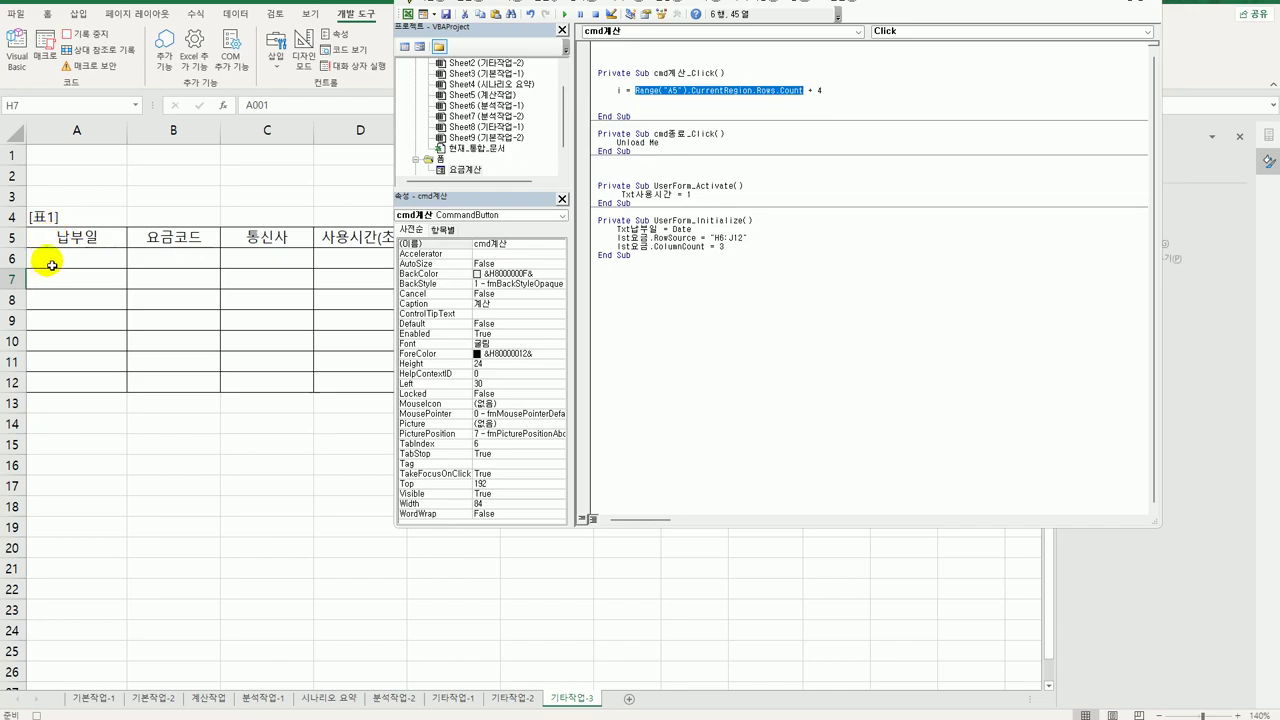
- Add the statement Cells(i, 1) = Txt납부일.Value after a blank line below the row calculation in cmd계산_Click
click(850, 92)
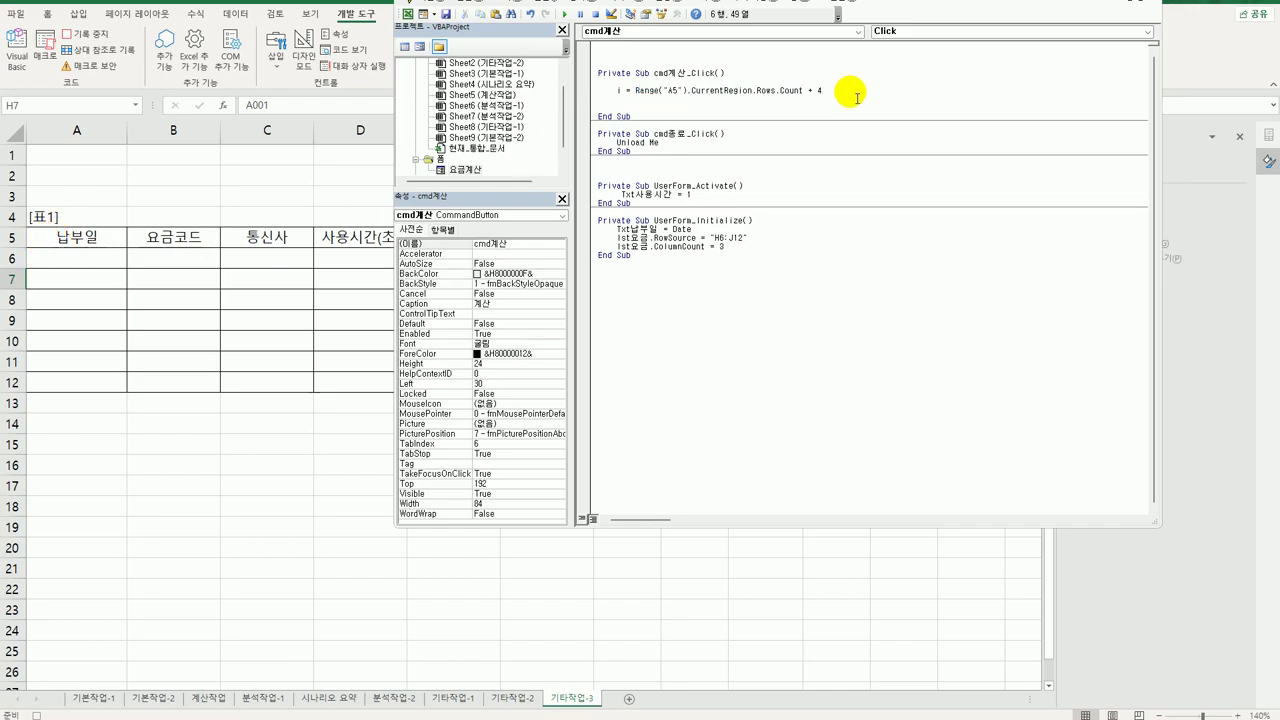
key(Return)
key(Return)
text(cel)
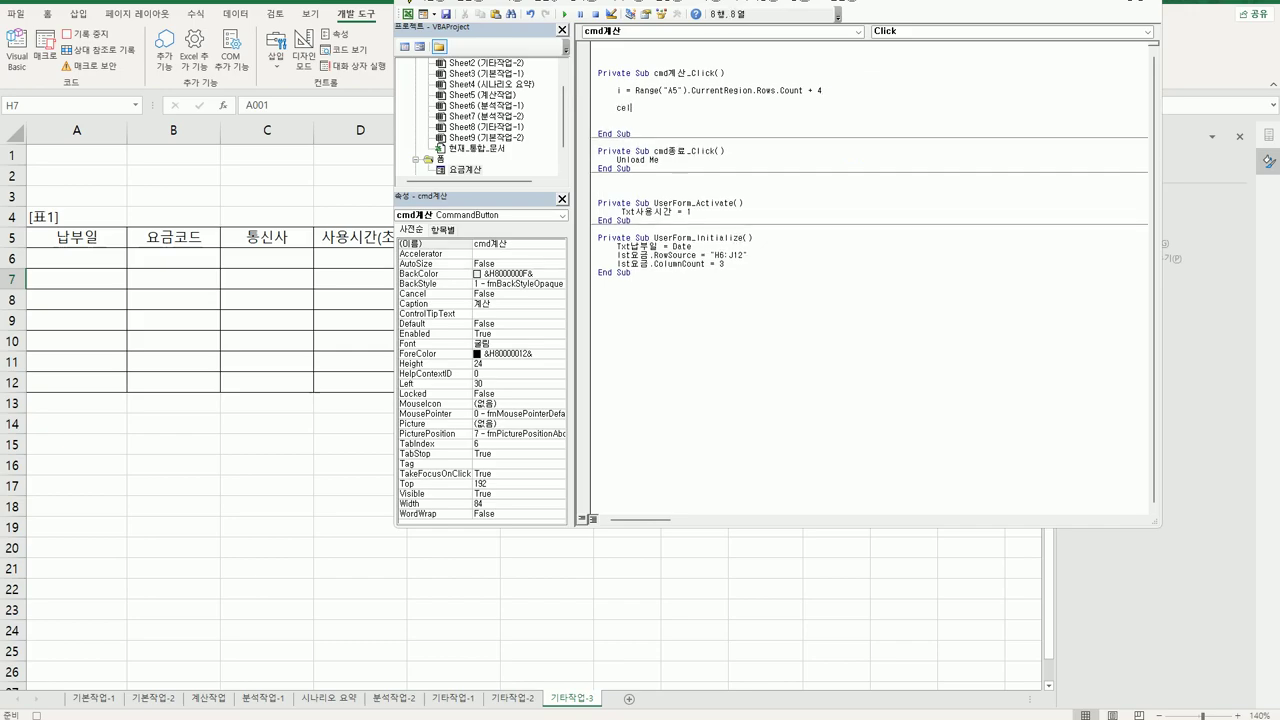
text(ls(i,1) = txt납부일.va)
key(Return)
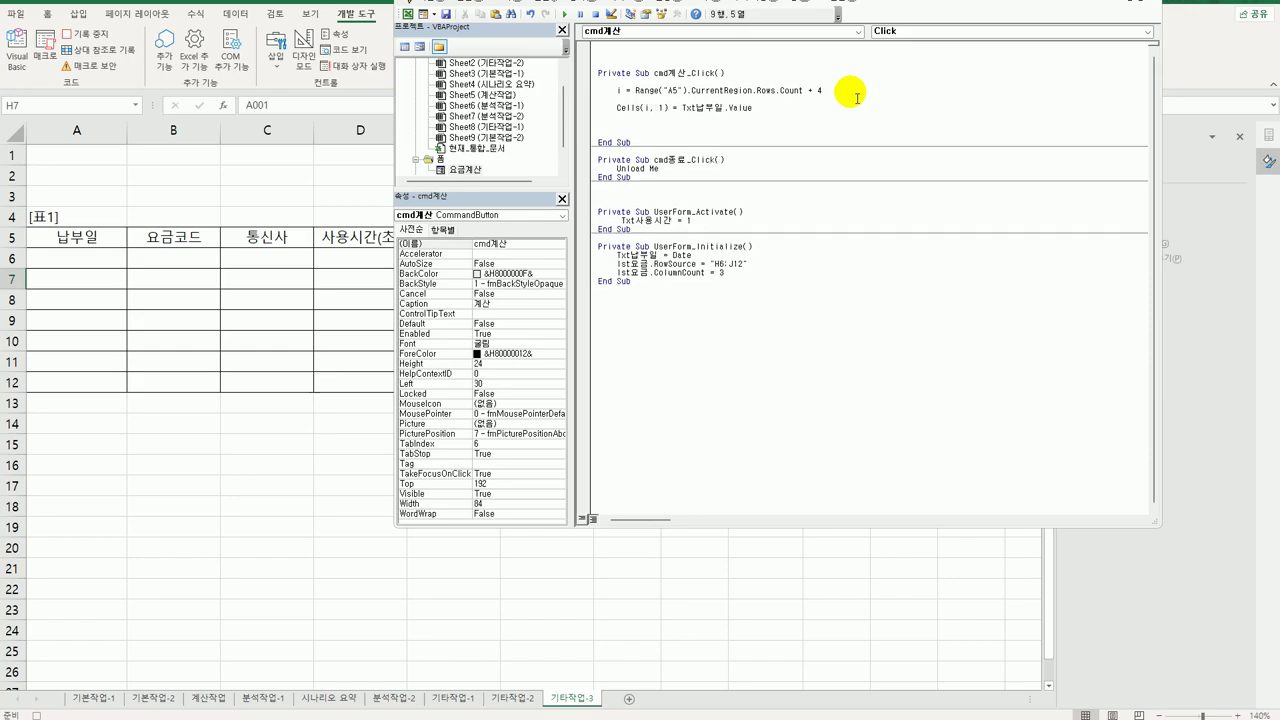
- Start a statement below the 납부일 line in cmd계산_Click, writing Cells(i, 2) = lst요금.List(lst요금.ListIndex as its first part
text(ㅊㄷ)
key(BackSpace)
key(BackSpace)
key(Hangul)
text(ce)
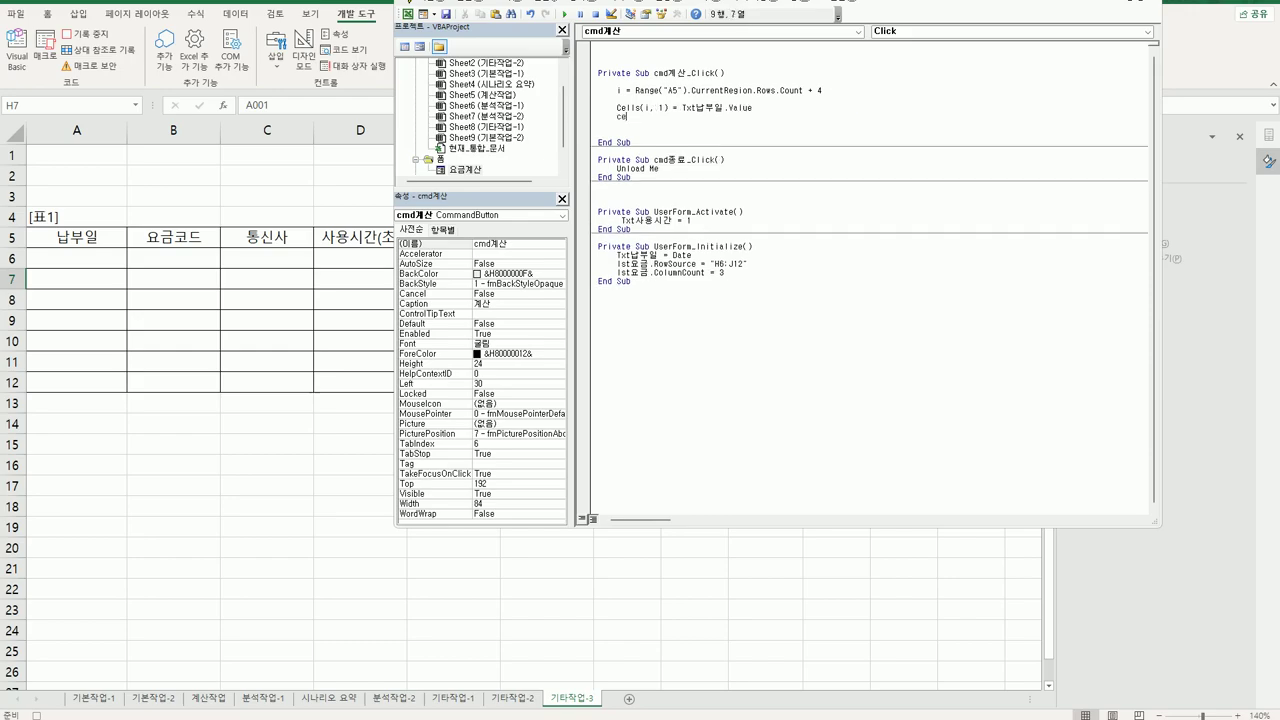
text(lls(i,2) =)
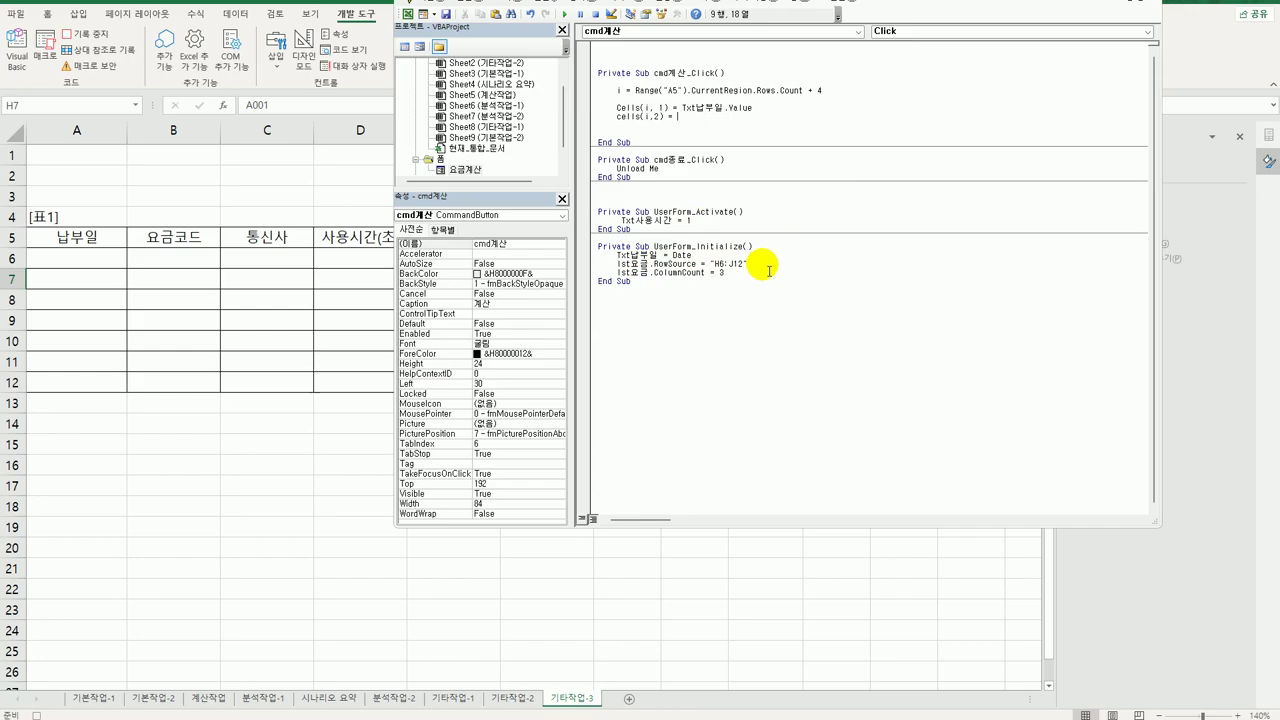
text(lst)
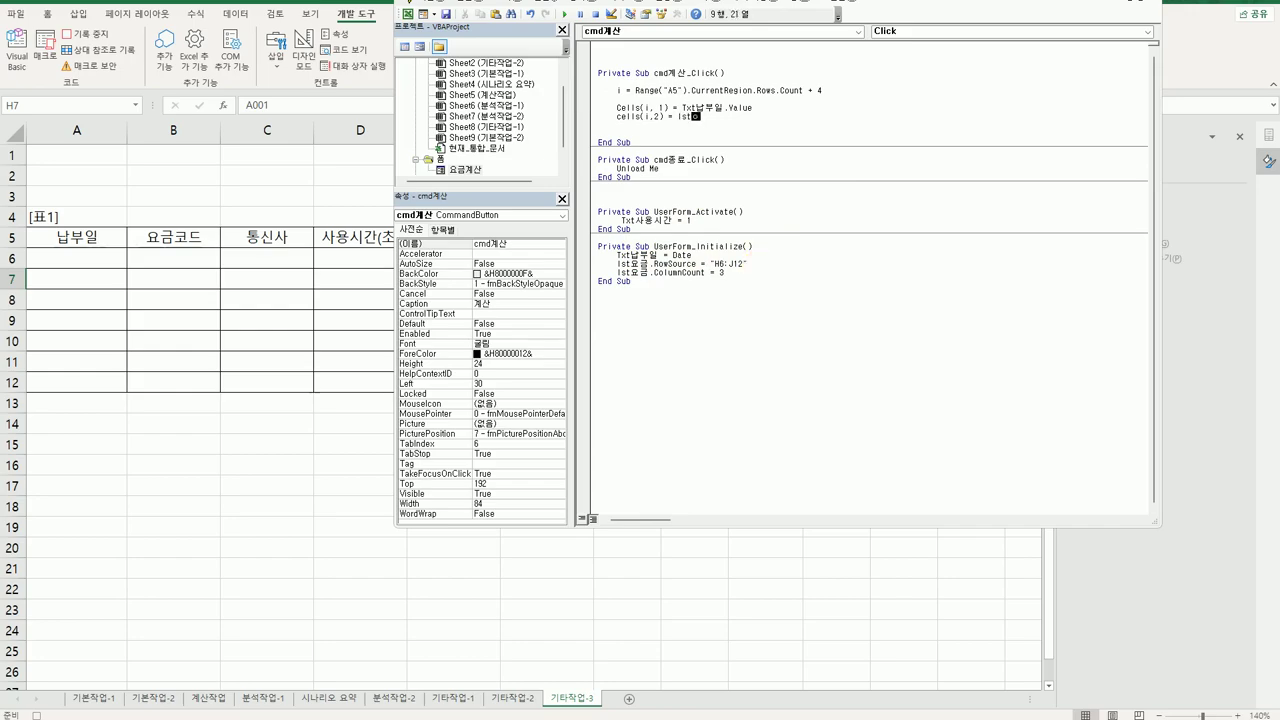
text(요금.)
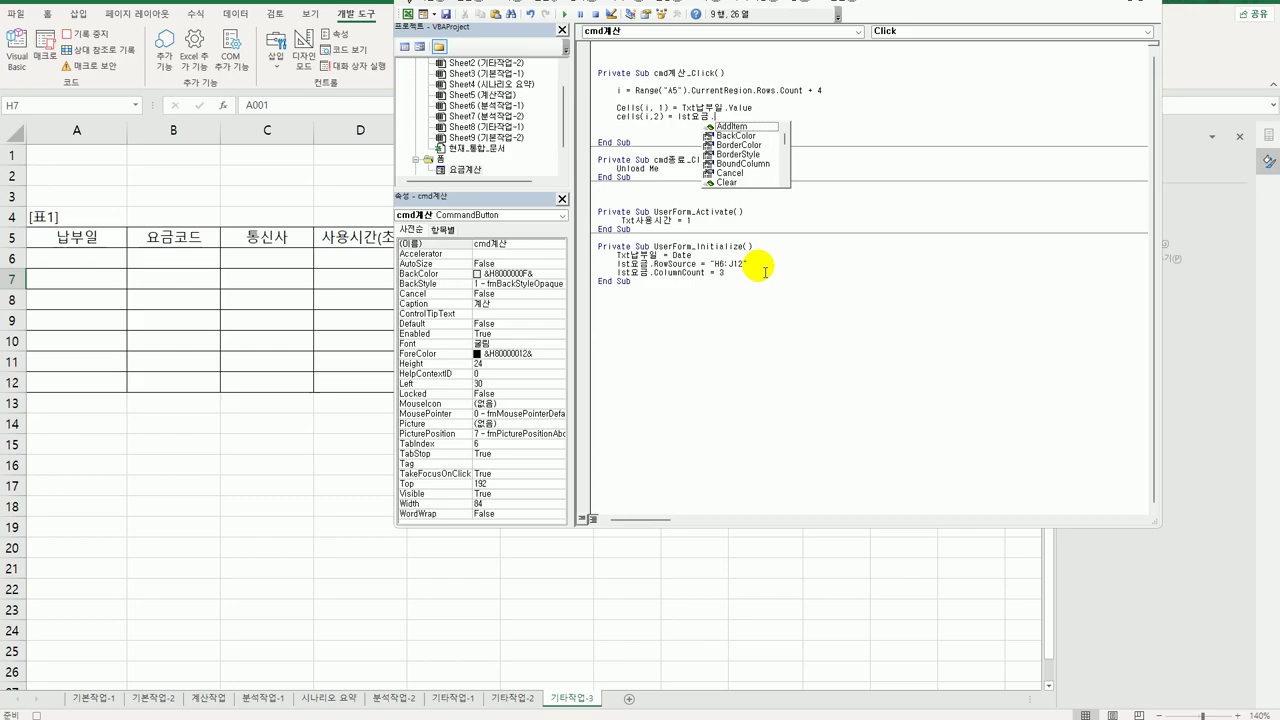
text(list)
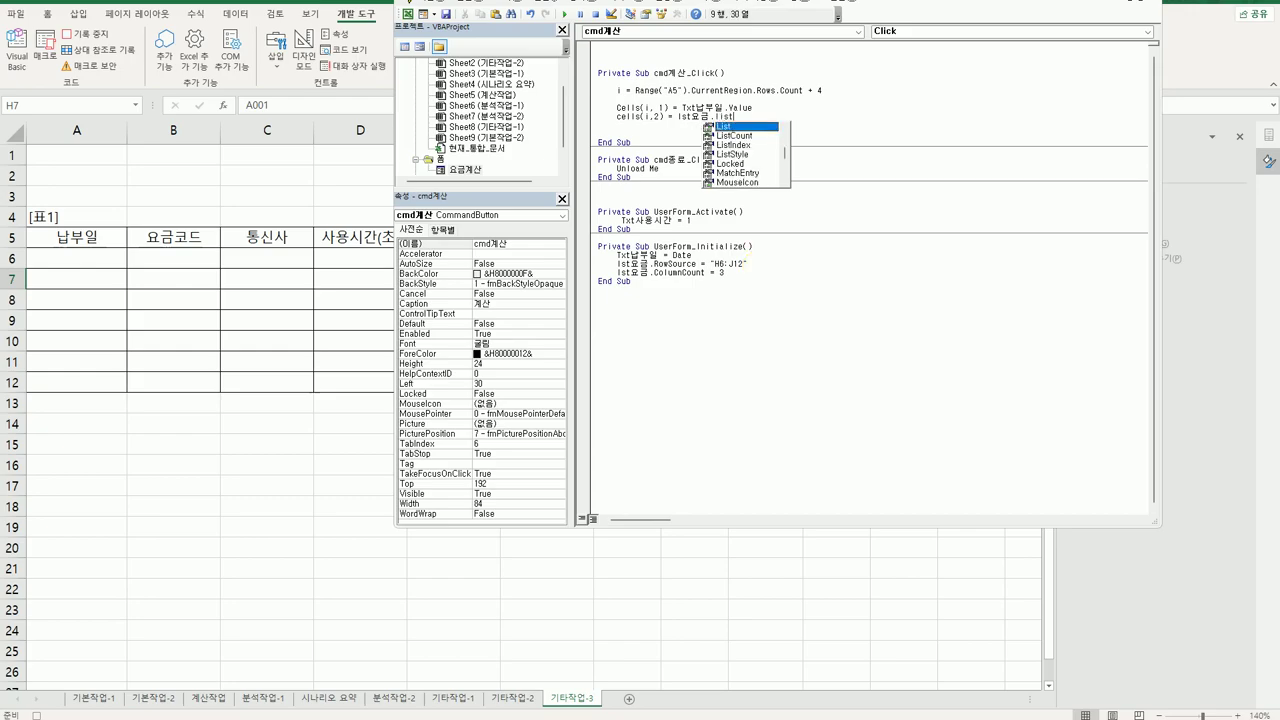
text(()
text(lst요금)
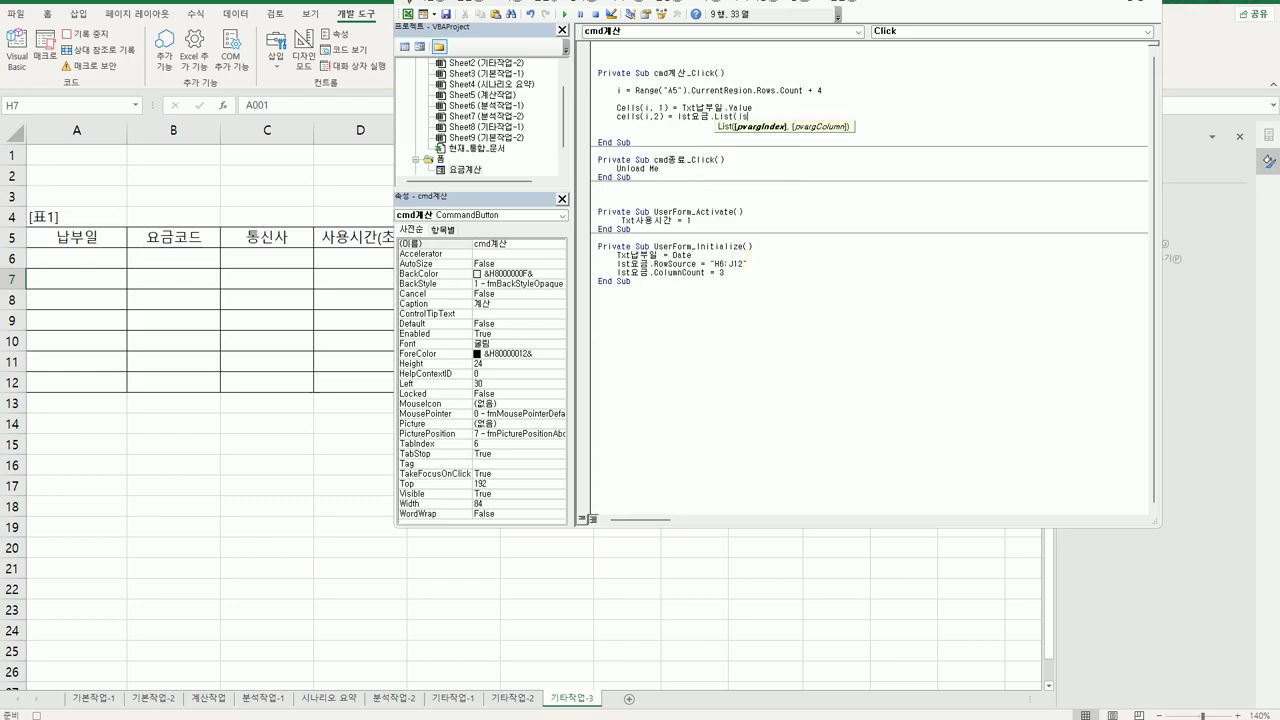
text(.)
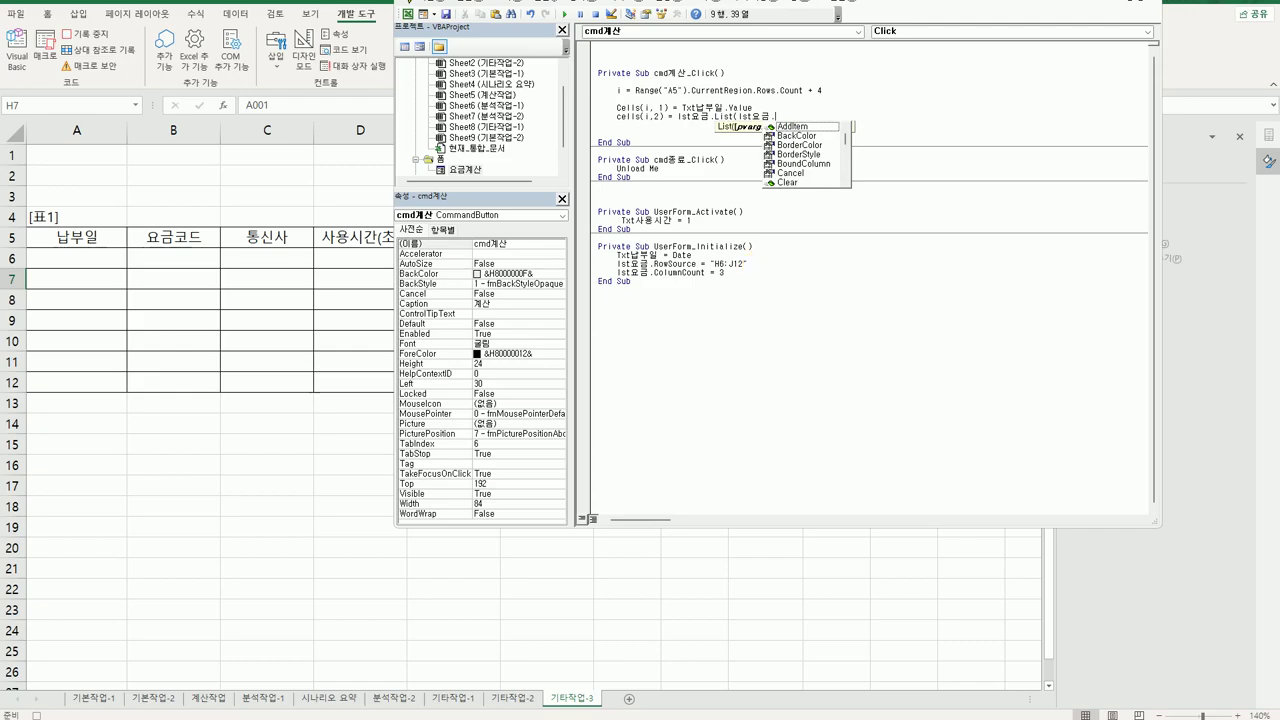
text(listin)
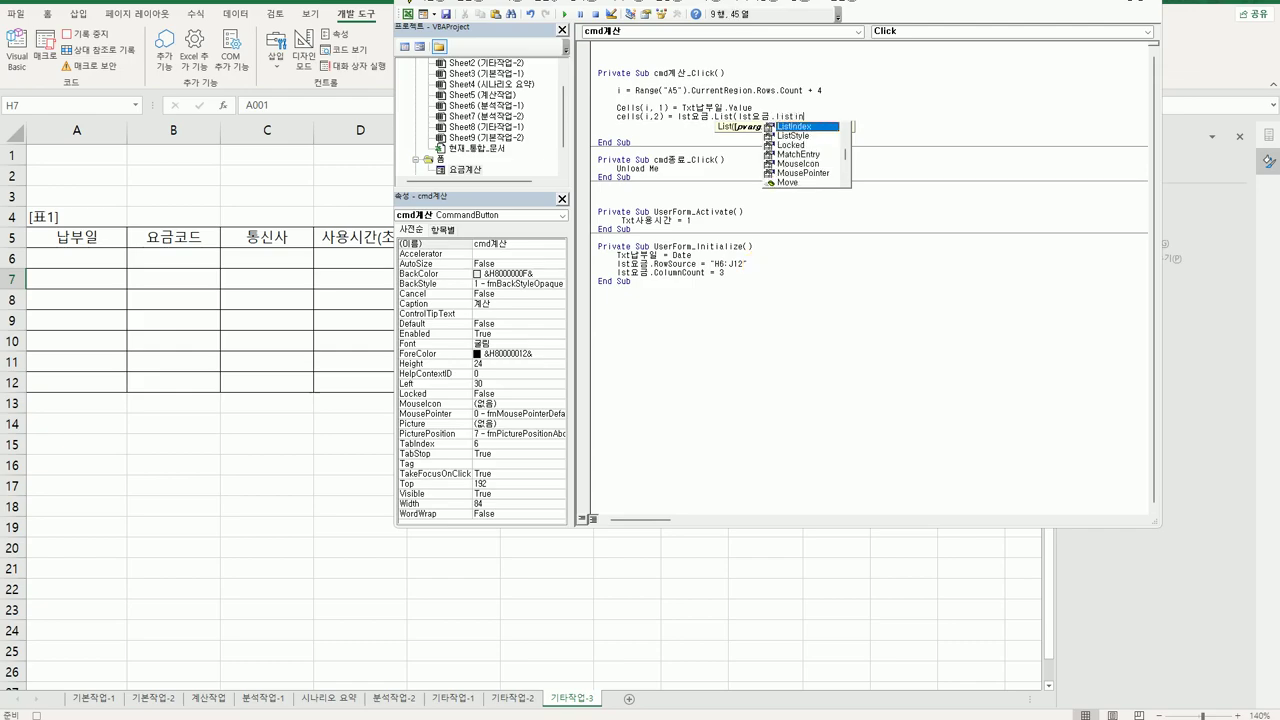
key(Tab)
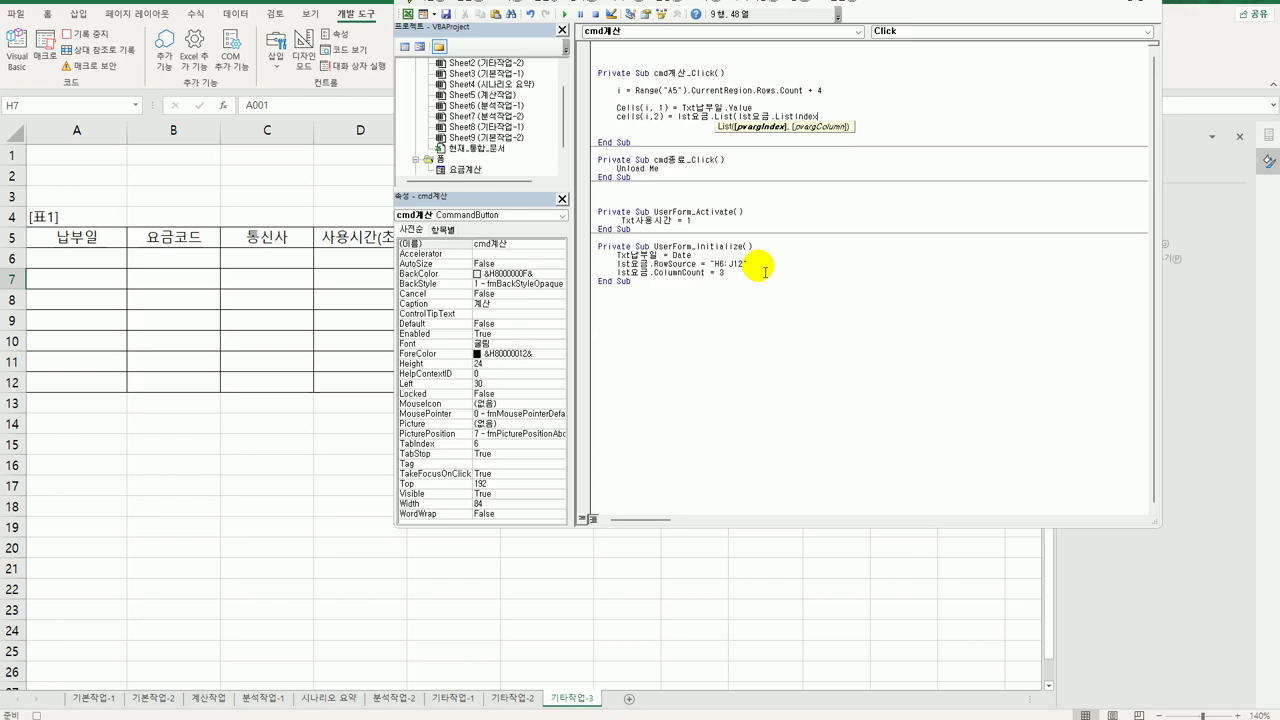
- Check the column order of the worksheet's reference table and complete the Cells(i, 2) statement with list column index 0
text(,)
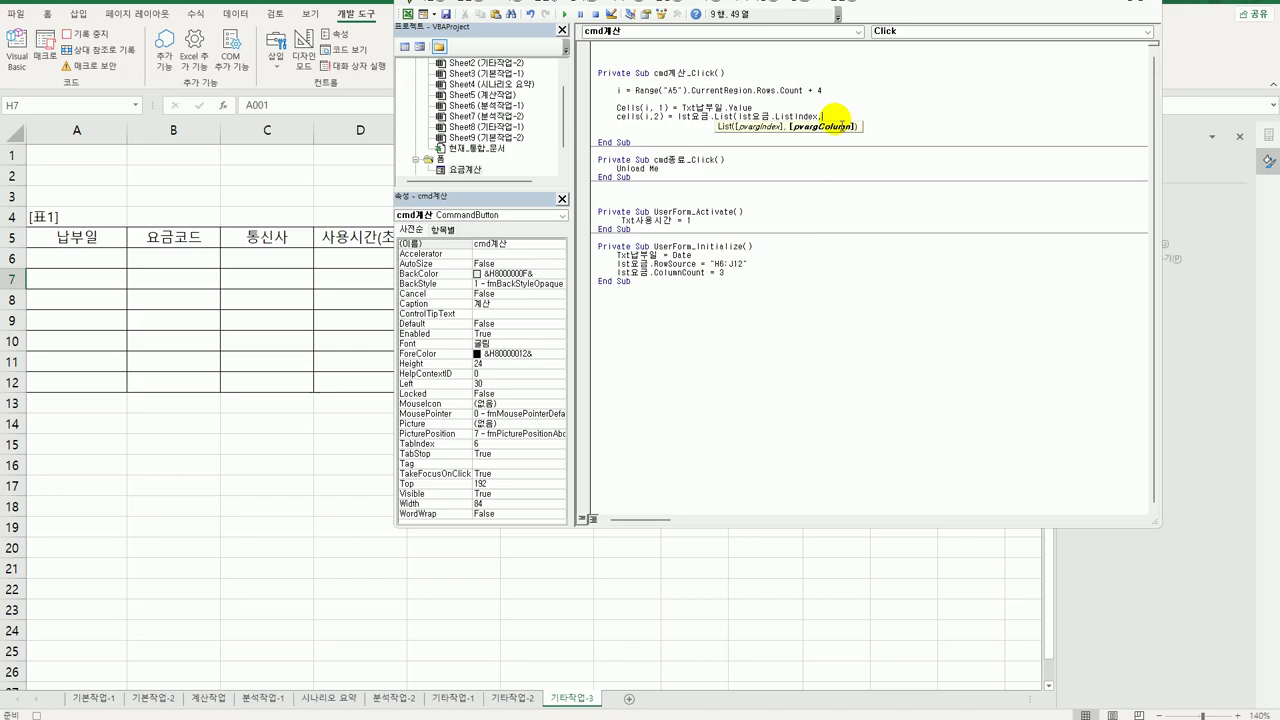
drag(840, 3, 825, 340)
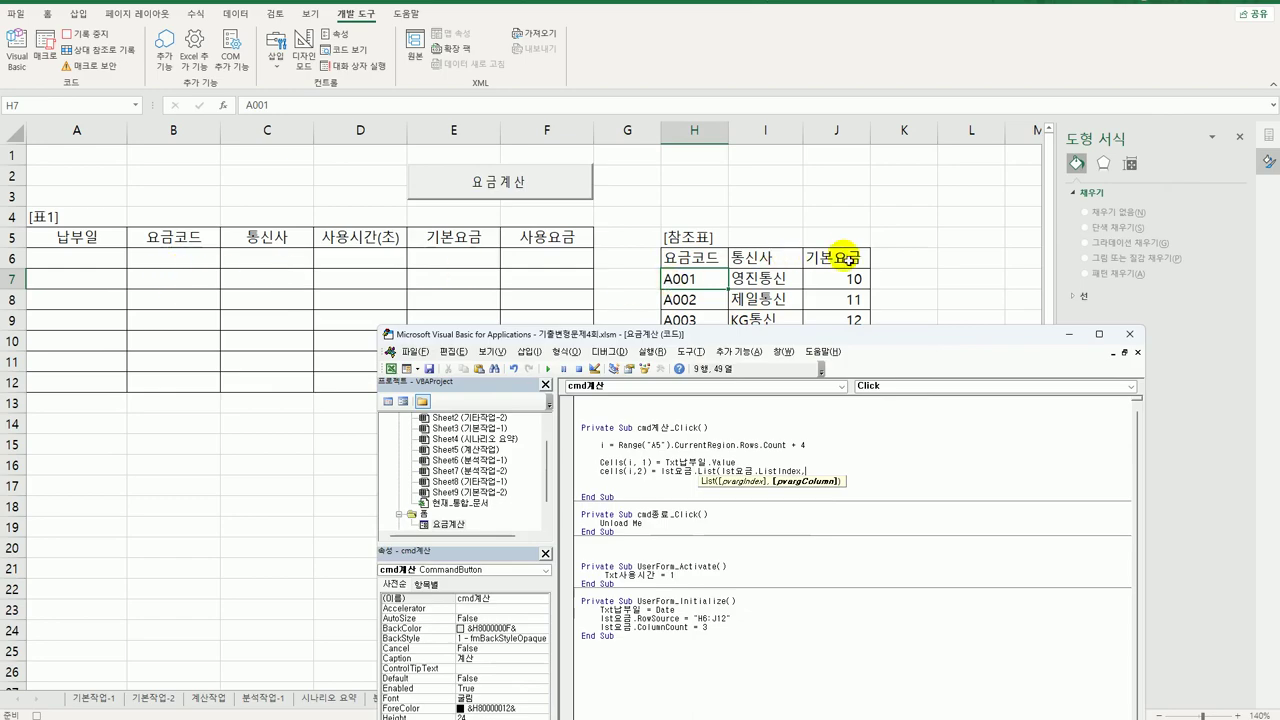
drag(657, 333, 763, 10)
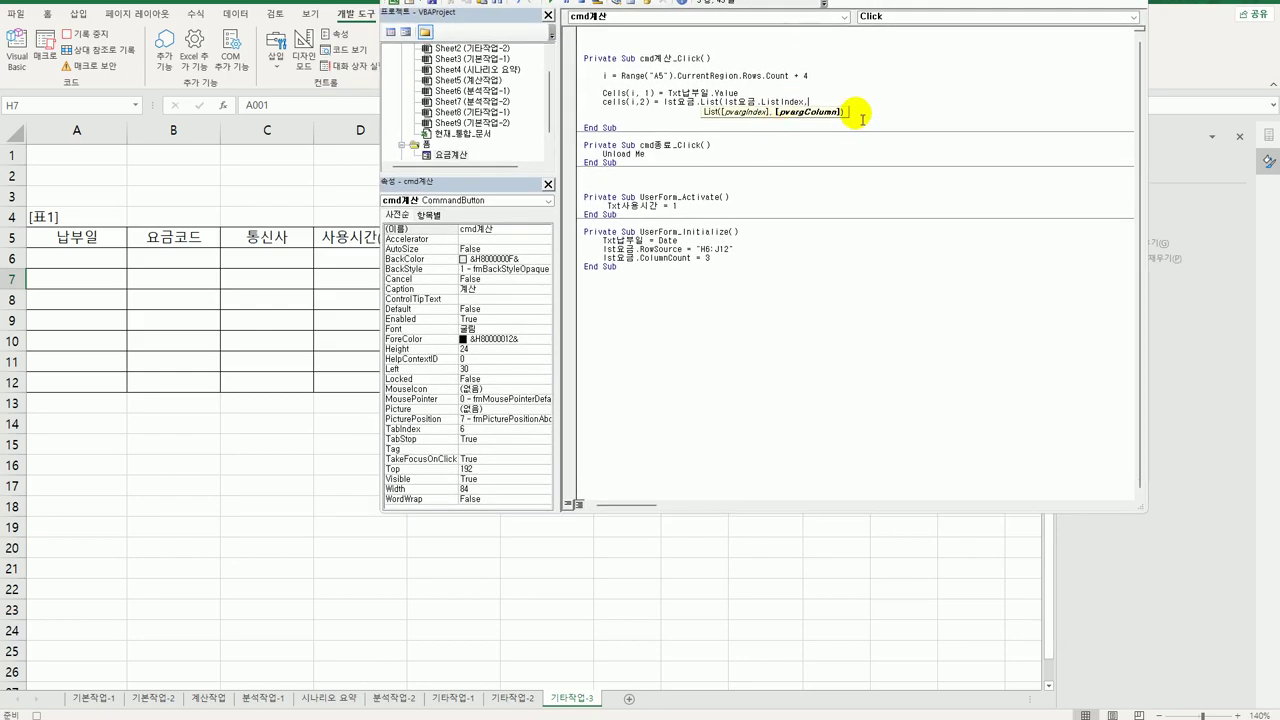
key(Escape)
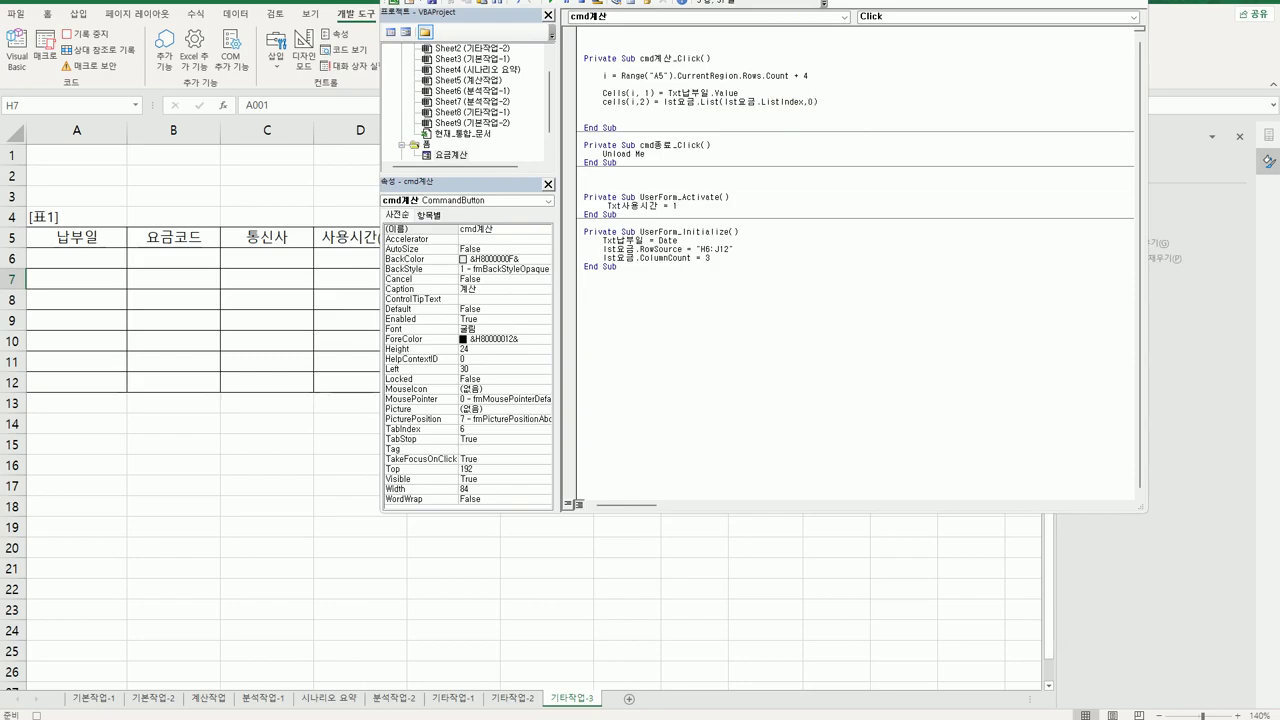
text())
key(Return)
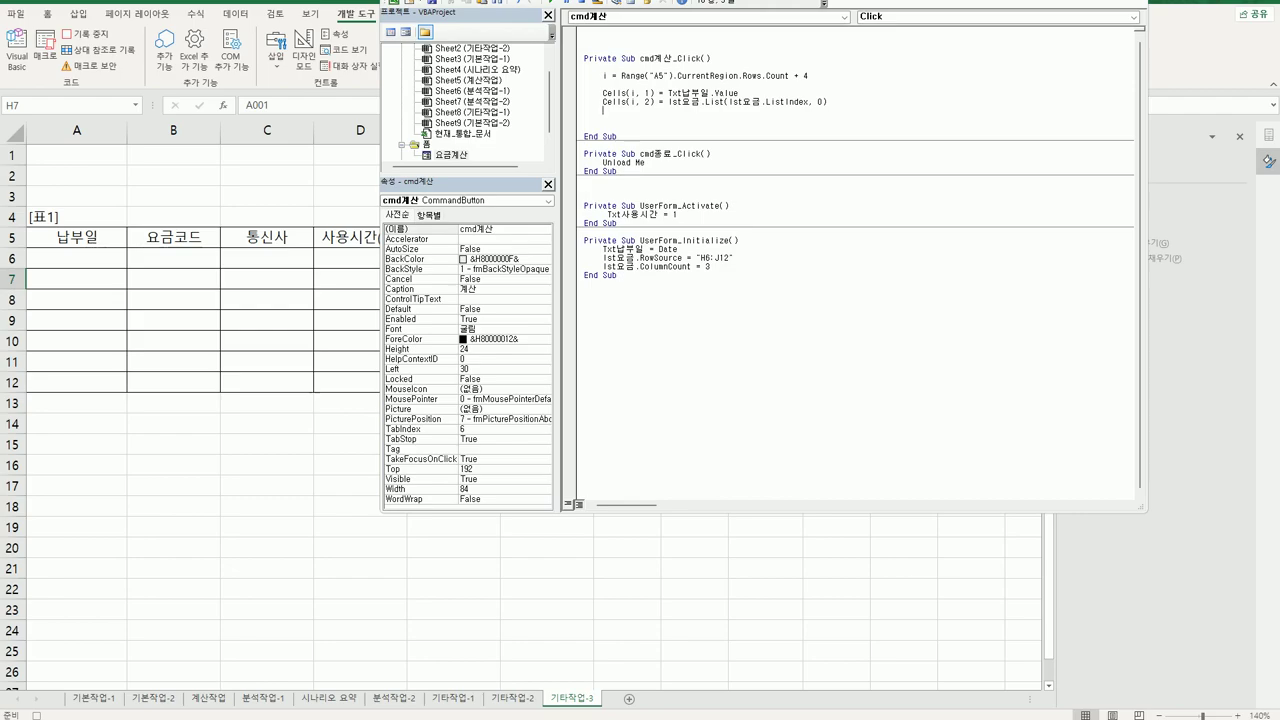
- Copy the Cells(i, 2) statement to the line below and change it to Cells(i, 3) = lst요금.List(lst요금.ListIndex, 1)
click(603, 101)
drag(603, 101, 828, 102)
key(ctrl+c)
click(603, 111)
key(ctrl+v)
click(680, 110)
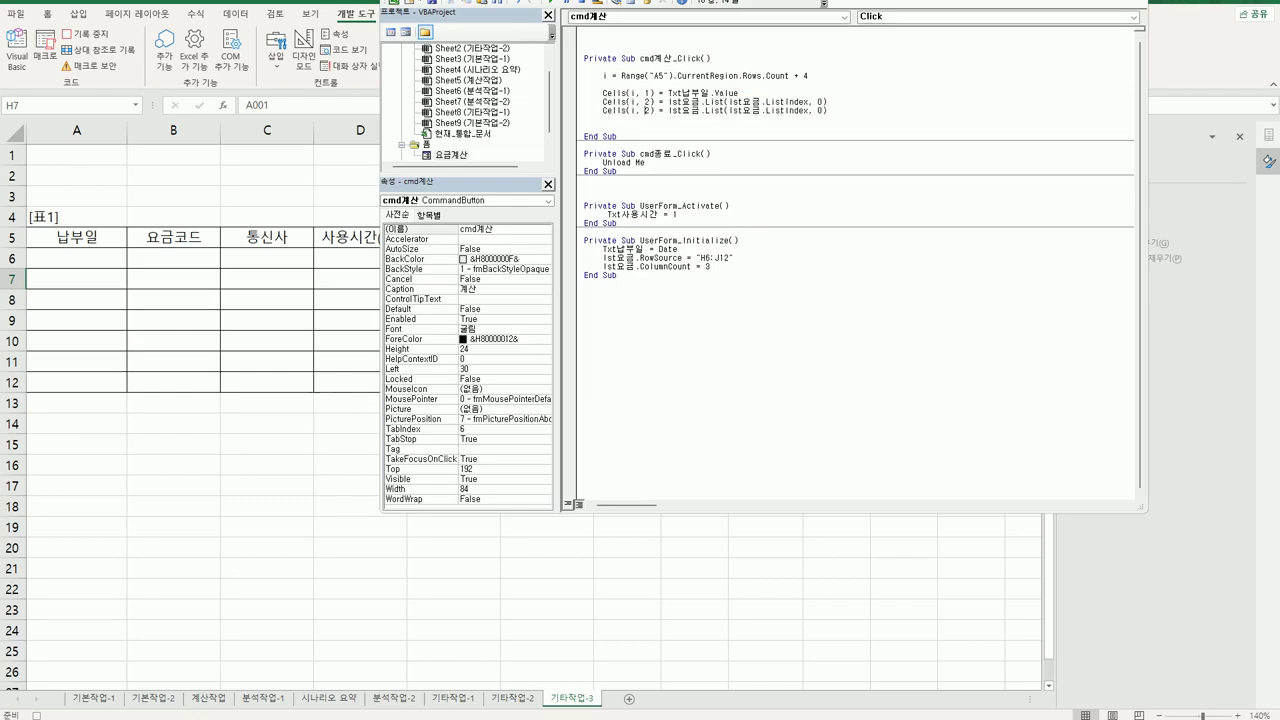
text(3)
text(1)
key(Return)
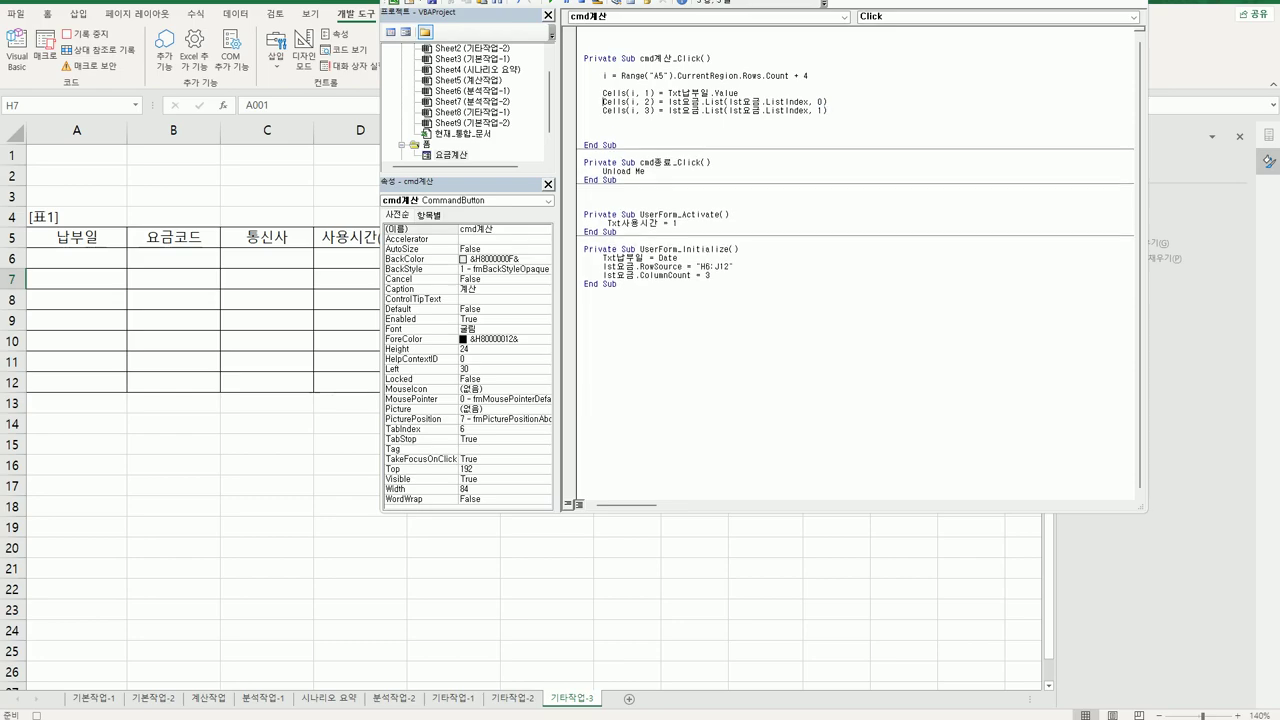
- Copy the Cells(i, 1) statement below the Cells(i, 3) line and change it to Cells(i, 4) = Txt사용시간.Value
key(shift+End)
key(ctrl+c)
key(Down)
key(Down)
key(Down)
key(ctrl+v)
click(733, 119)
key(shift+Left)
key(shift+Left)
key(shift+Left)
text(사용시간)
key(Return)
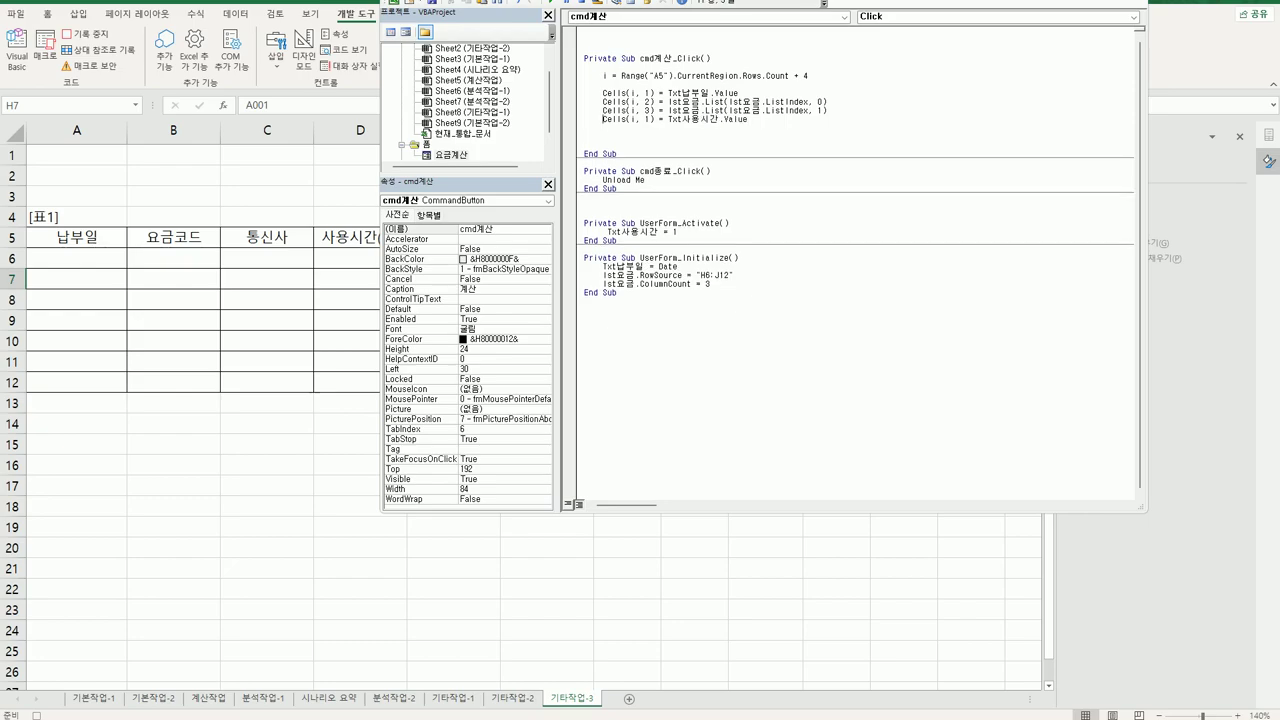
double_click(646, 119)
text(4)
- Copy the Cells(i, 2) statement below the Cells(i, 4) line and change it to Cells(i, 5) = lst요금.List(lst요금.ListIndex, 2)
drag(603, 101, 828, 110)
click(603, 127)
key(ctrl+v)
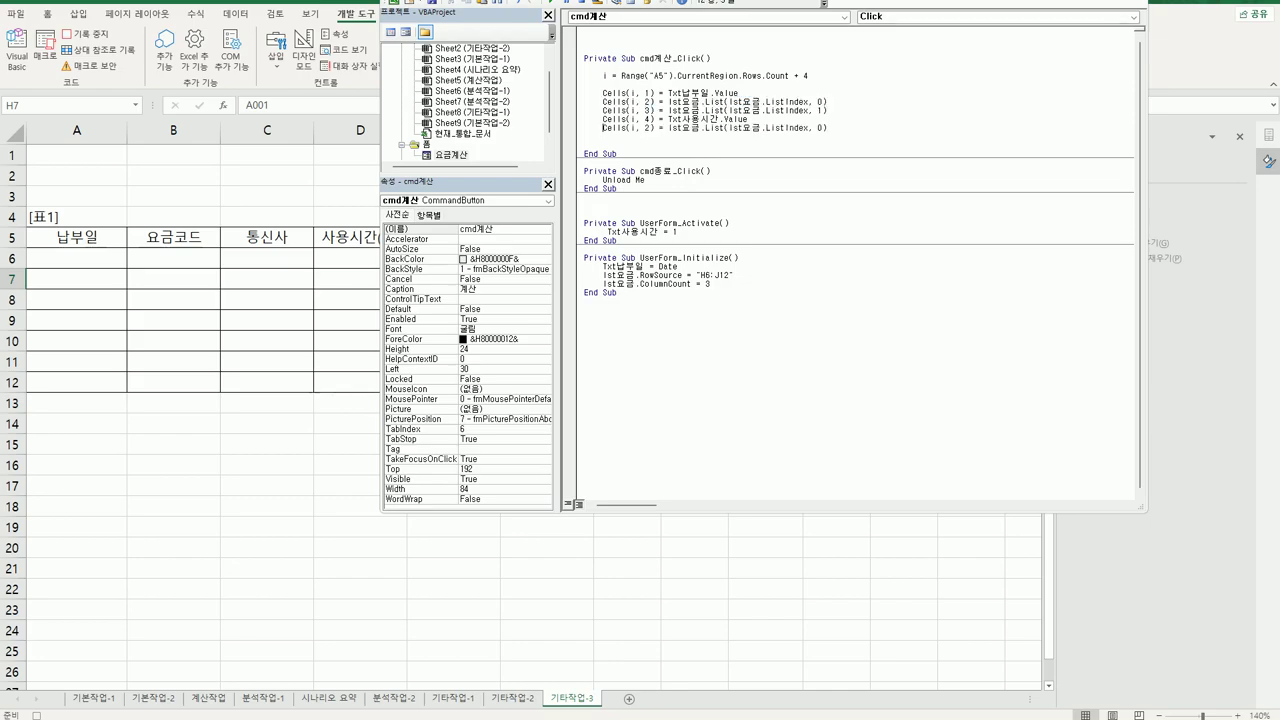
key(BackSpace)
text(5)
double_click(820, 127)
text(2)
key(Return)
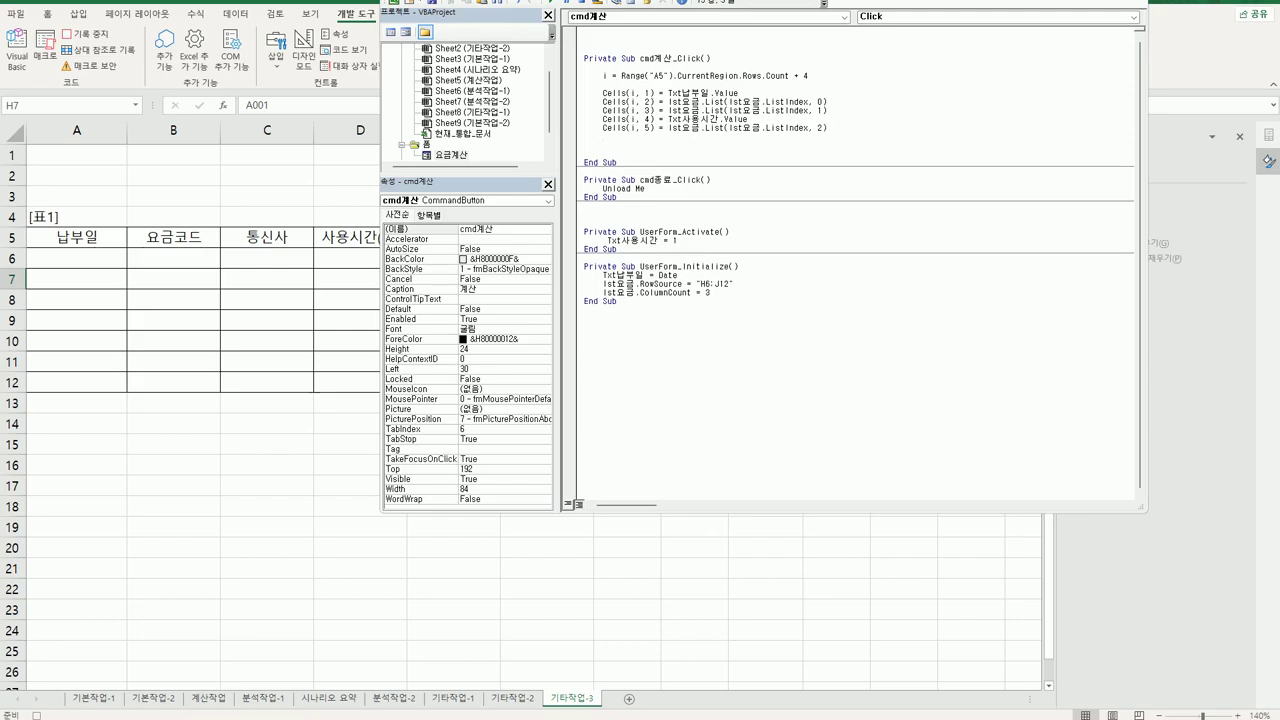
- Paste the copied list statement below the Cells(i, 5) line and change its target to Cells(i, 6)
key(ctrl+v)
double_click(647, 136)
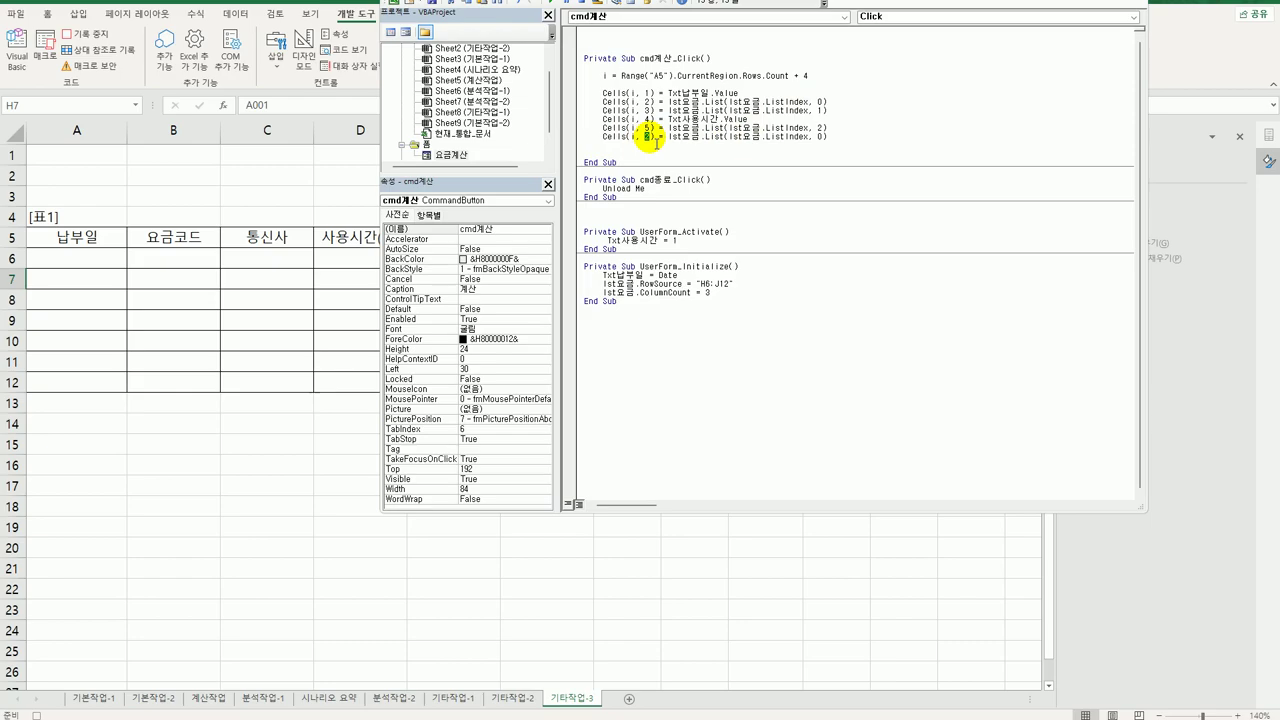
text(6)
click(668, 137)
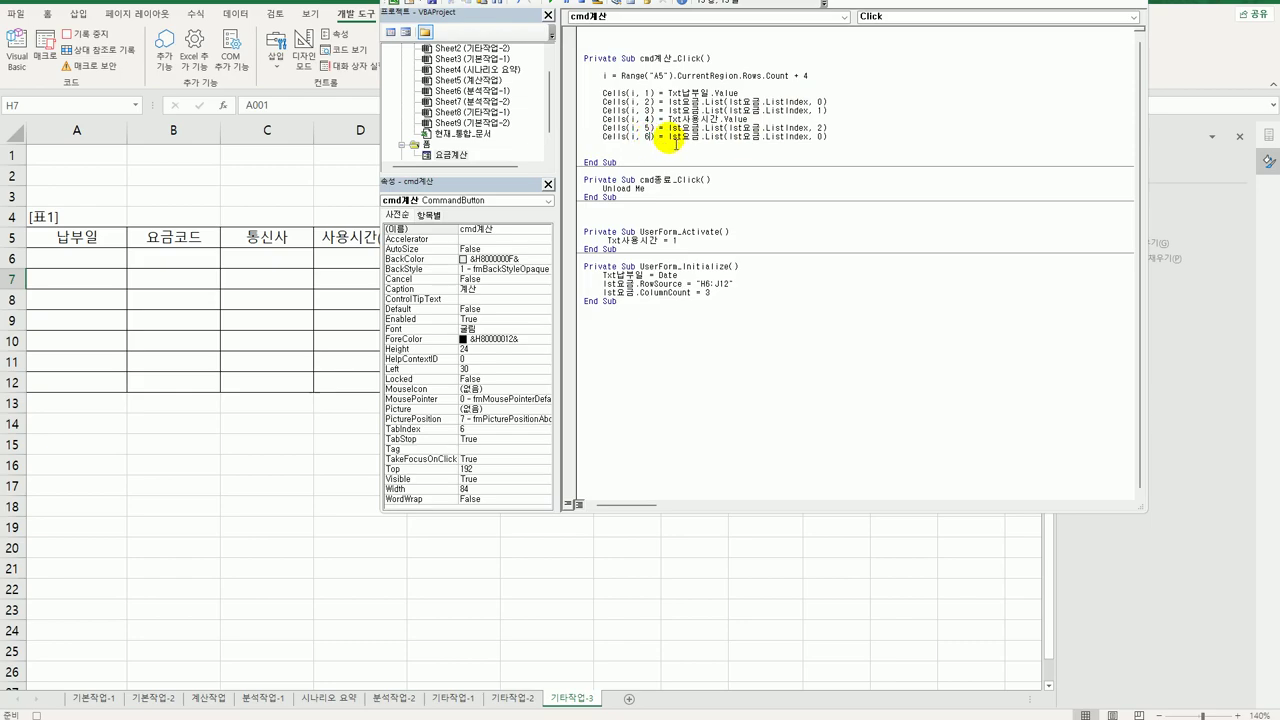
- Replace the right-hand side of the Cells(i, 6) statement with Cells(i, 5) * Cells(i, 4)
key(ctrl+shift+End)
click(835, 143)
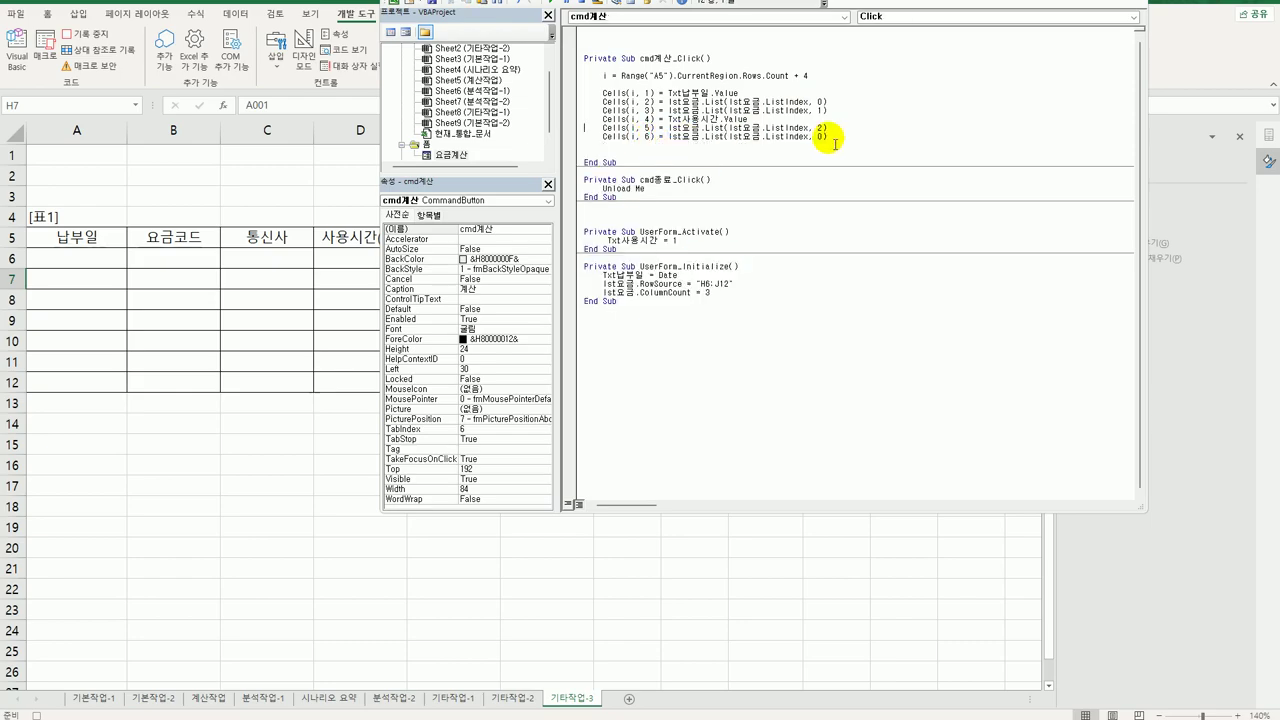
click(669, 136)
key(shift+End)
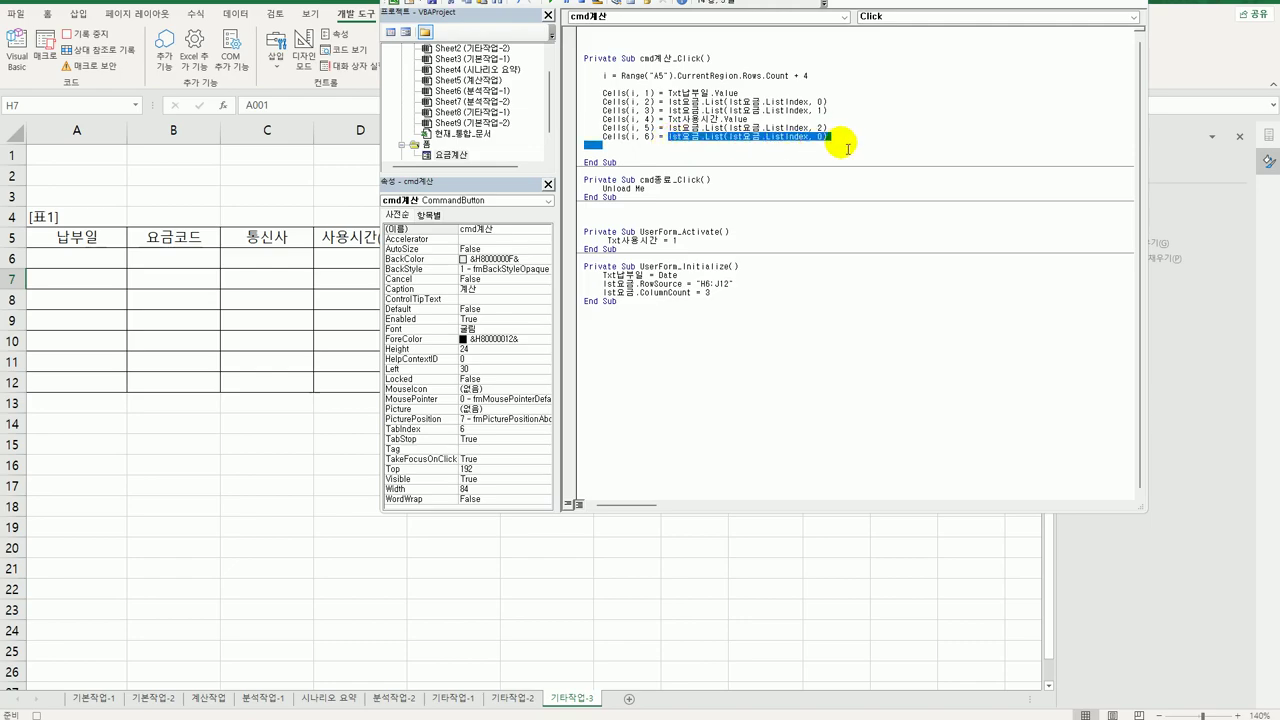
text(ㅊ)
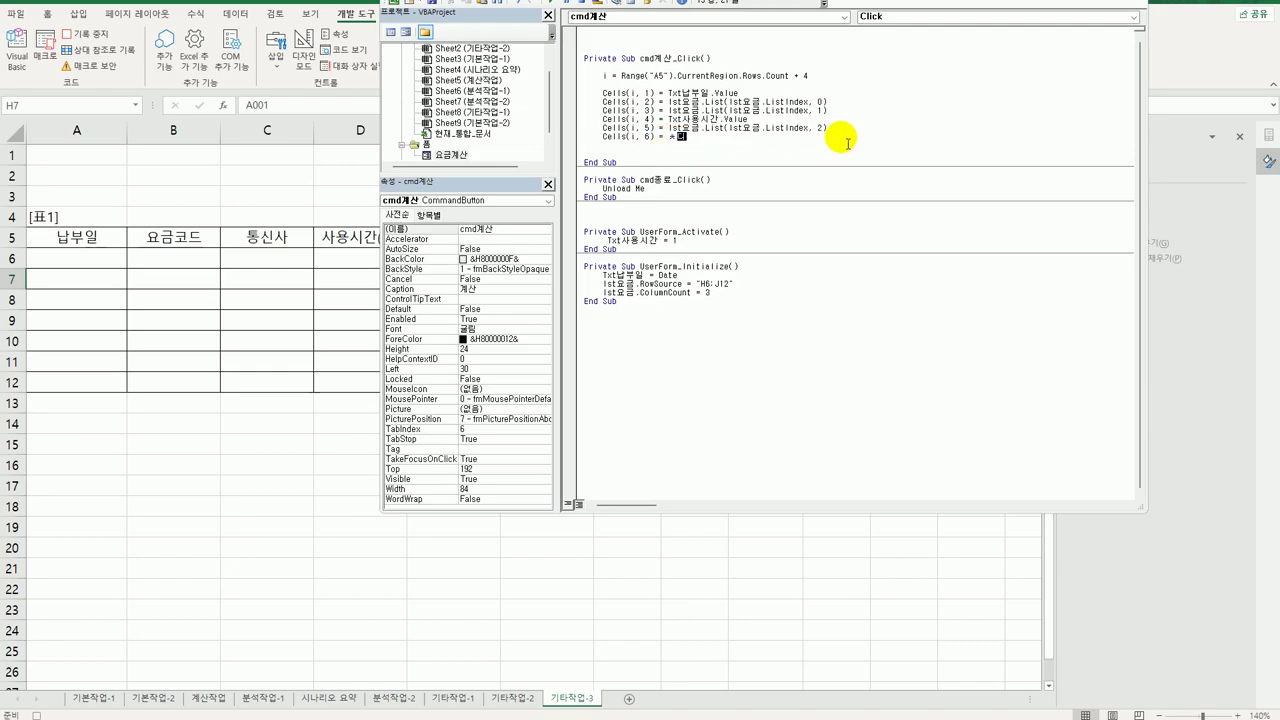
key(BackSpace)
text(cells(i)
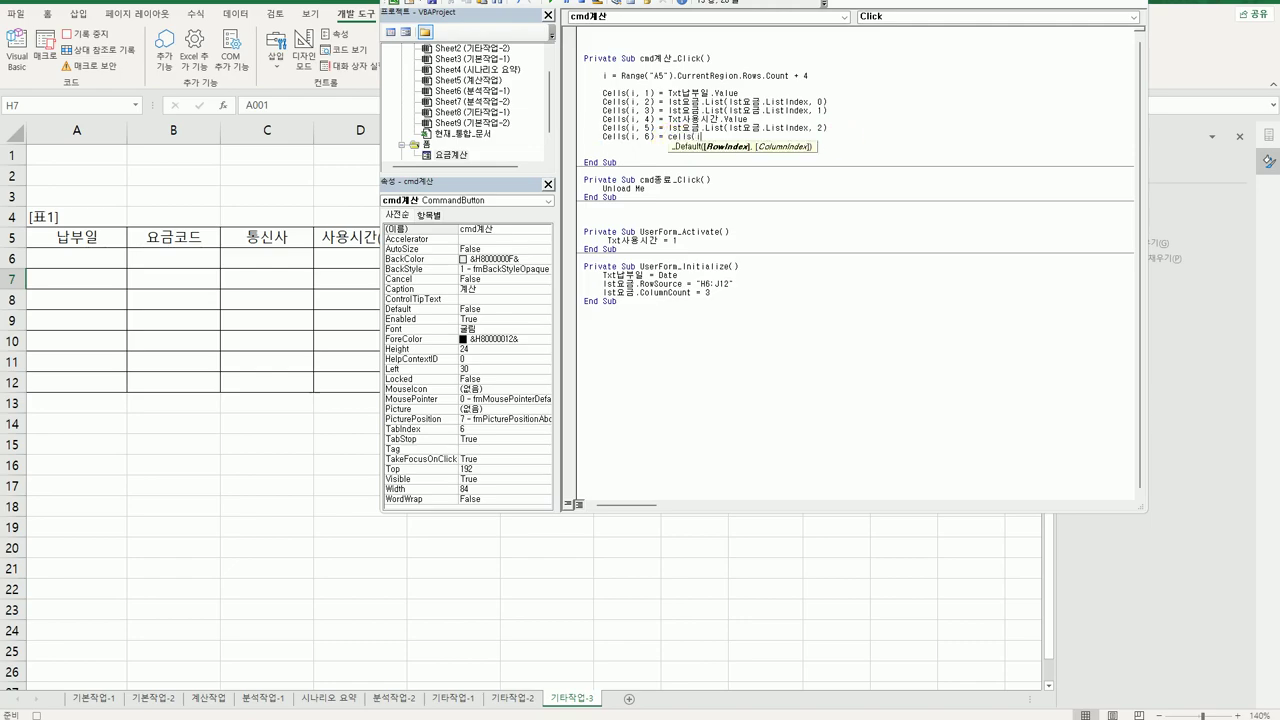
text(,)
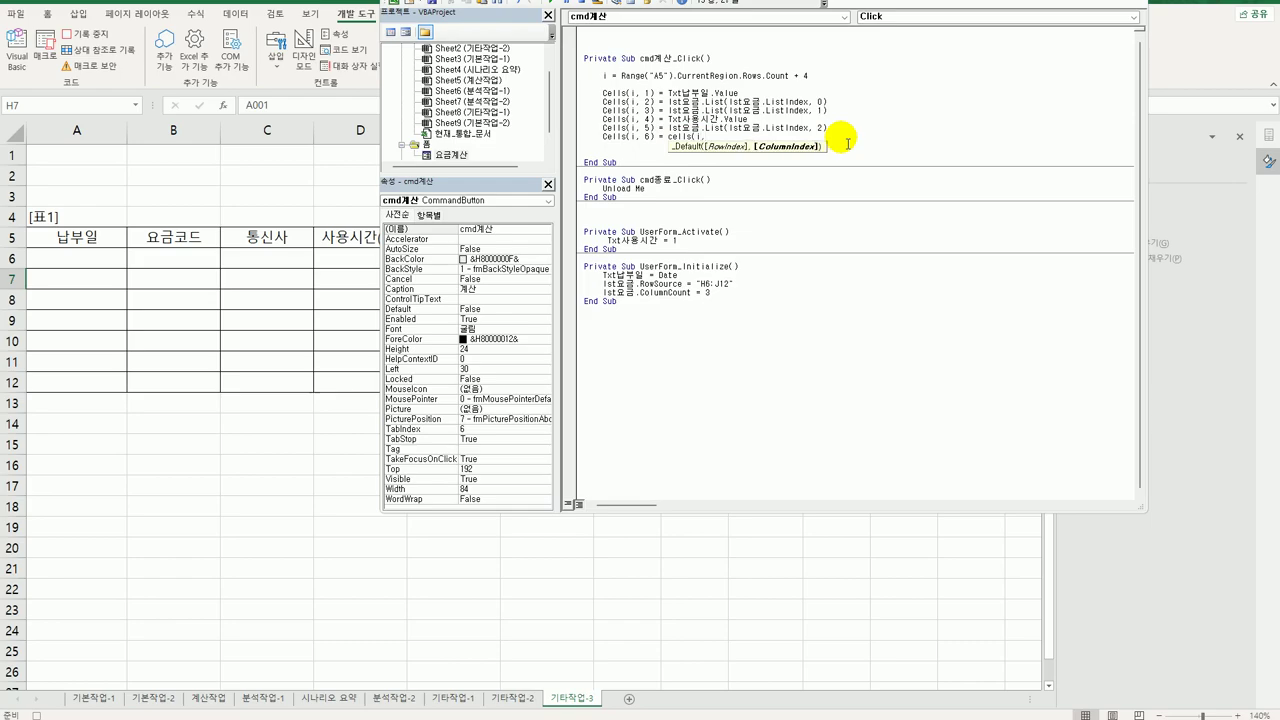
text(5) + )
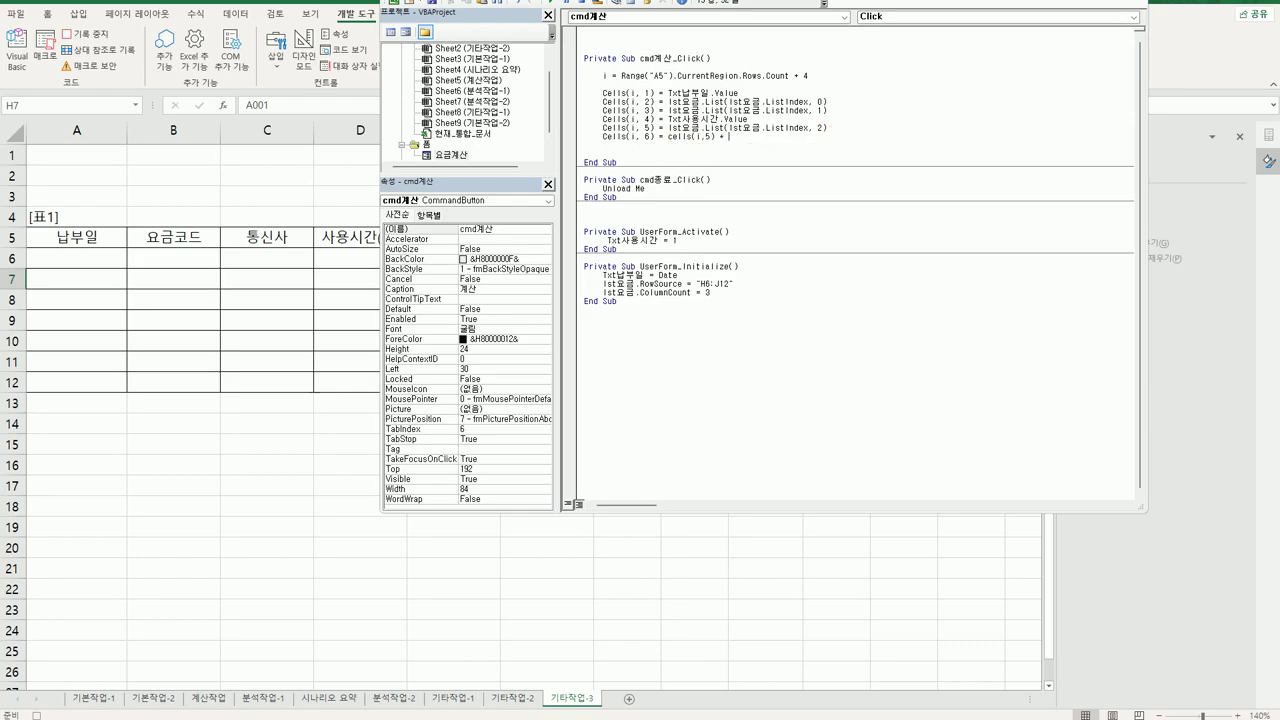
text(cells(i,4))
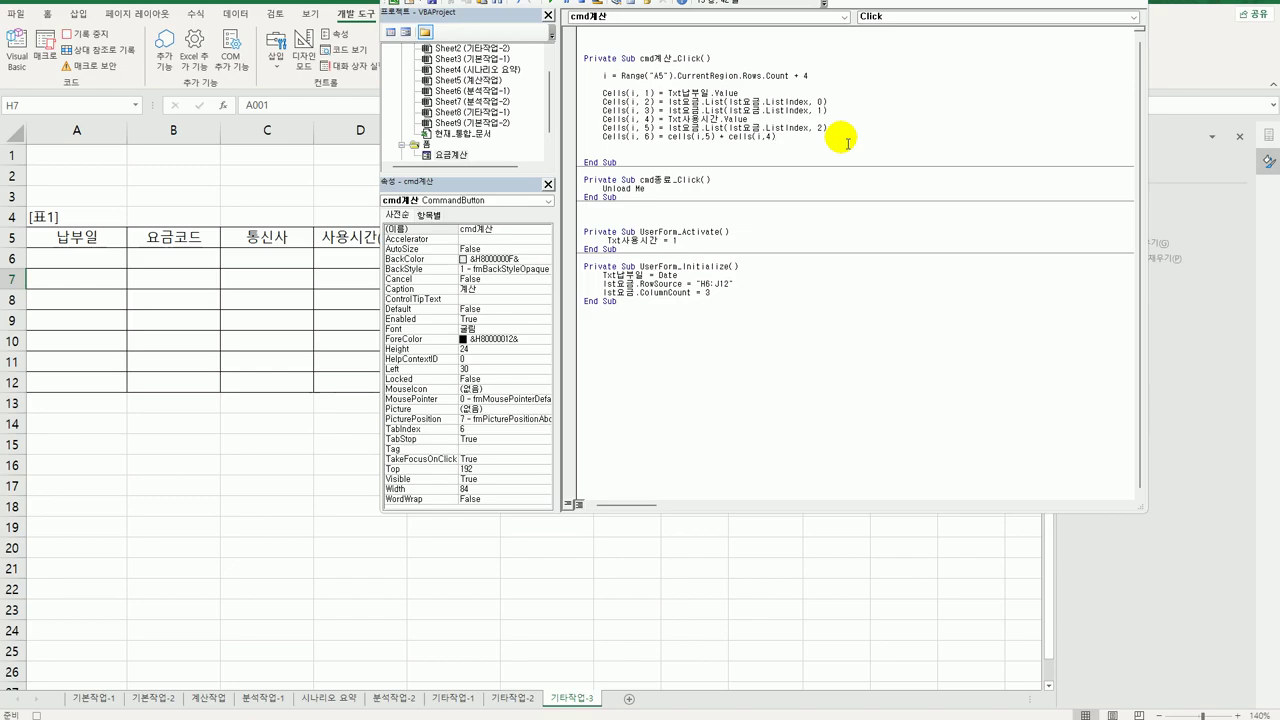
click(795, 209)
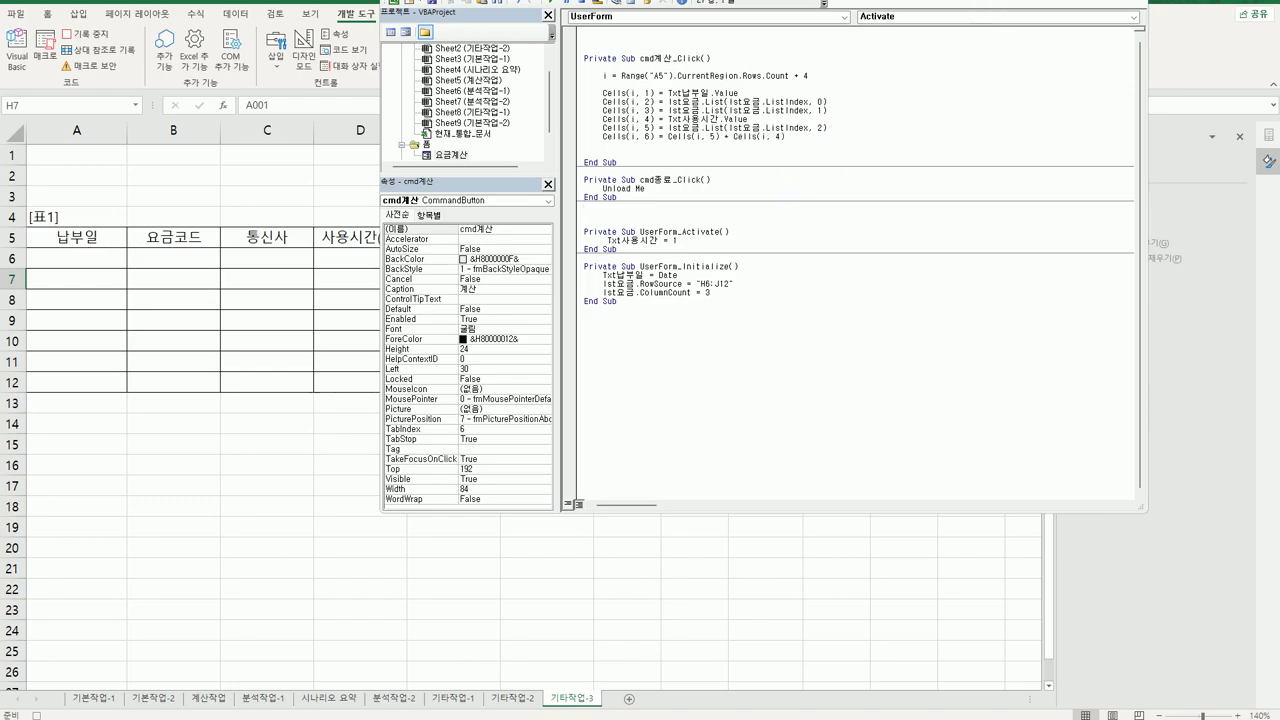
- Return to the 기타작업-3 worksheet, open the 요금계산 form, and move it clear of the reference table
click(537, 3)
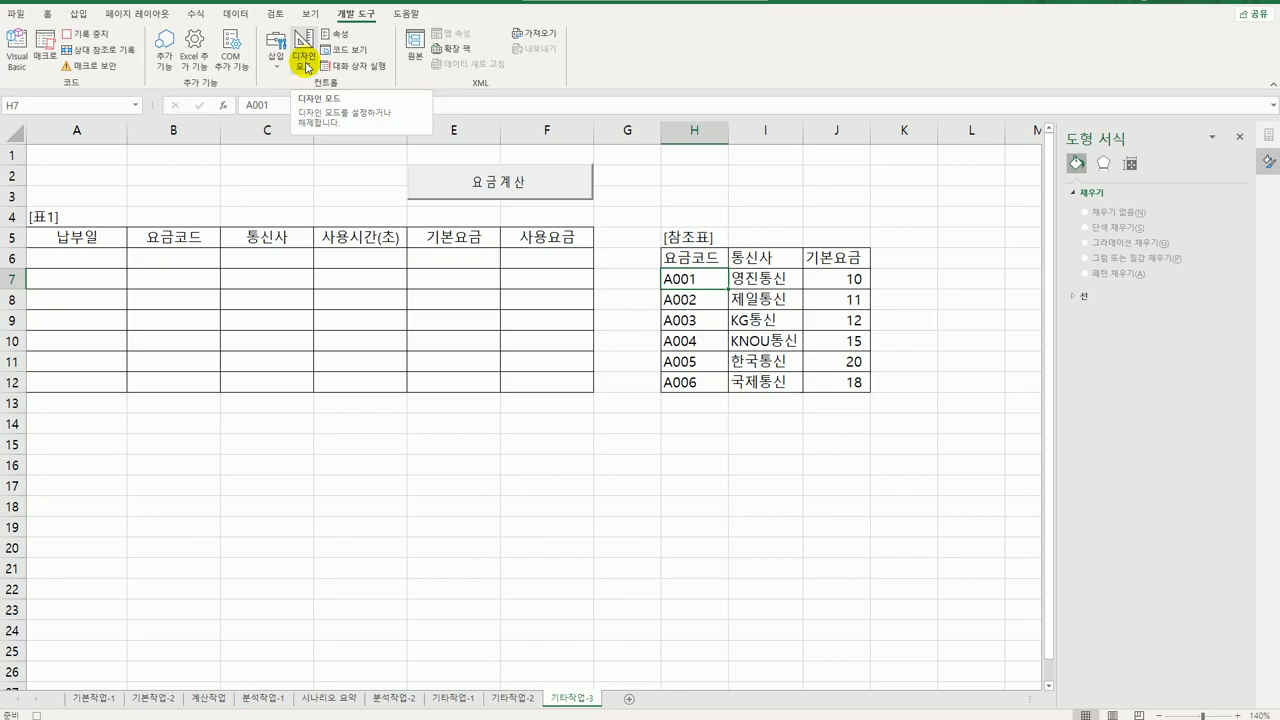
click(525, 187)
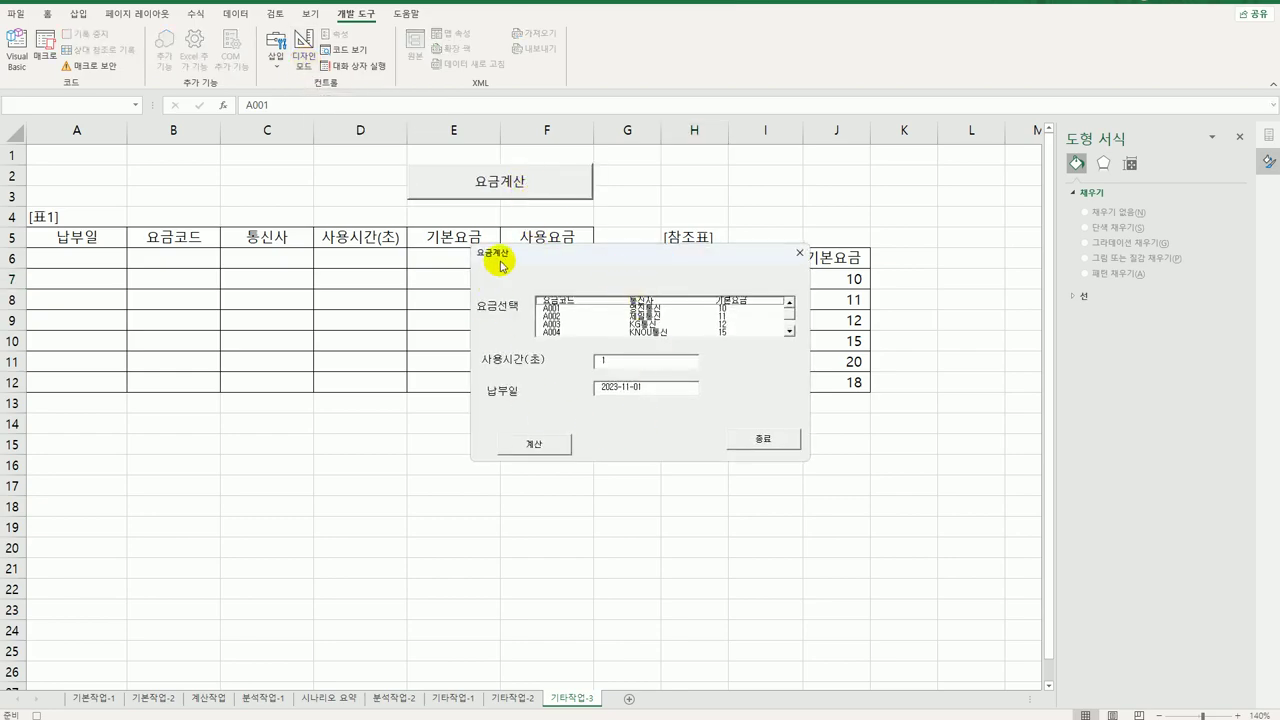
drag(655, 261, 486, 316)
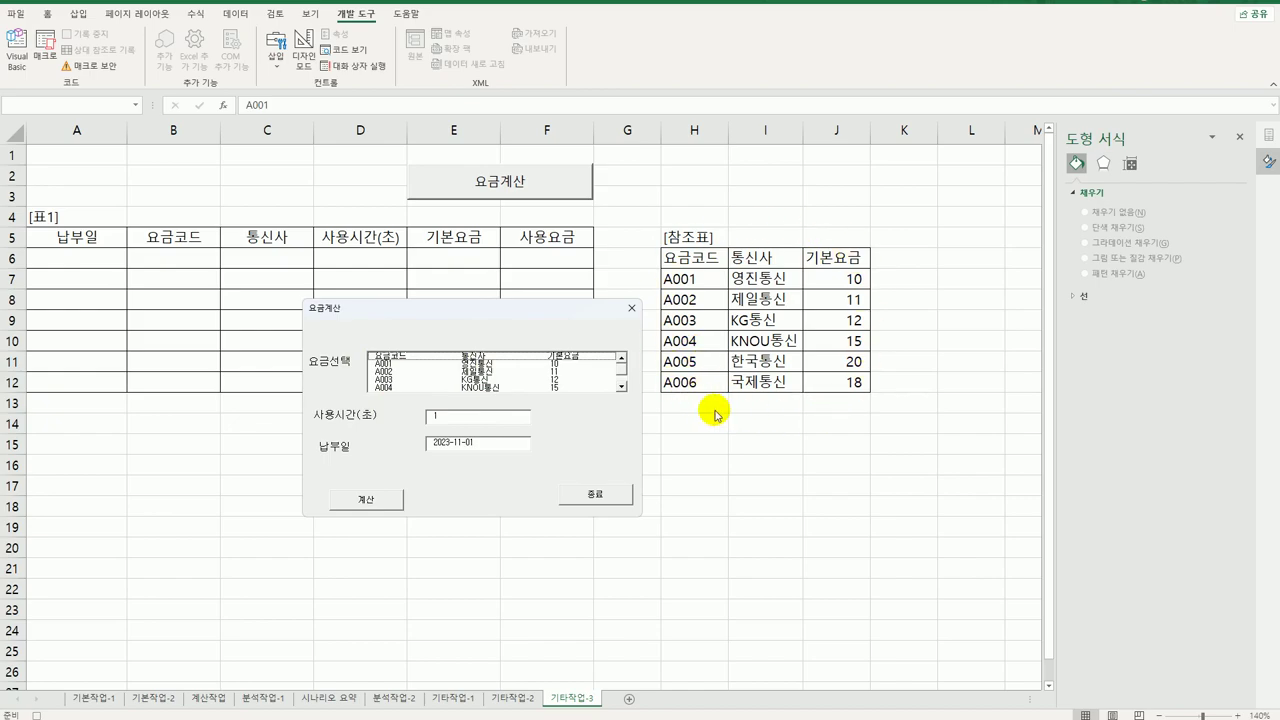
- Test the form by calculating code A001 with a 사용시간 of 3, then close the form and select cell J23
click(476, 363)
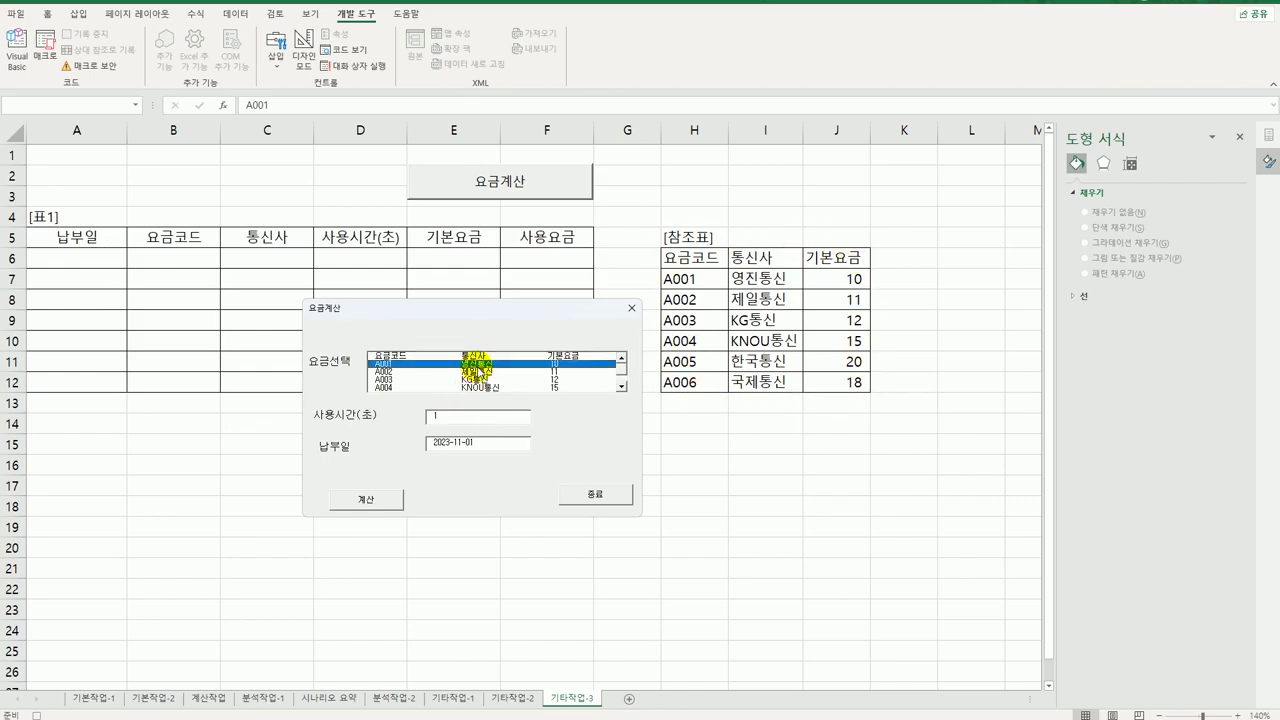
double_click(436, 417)
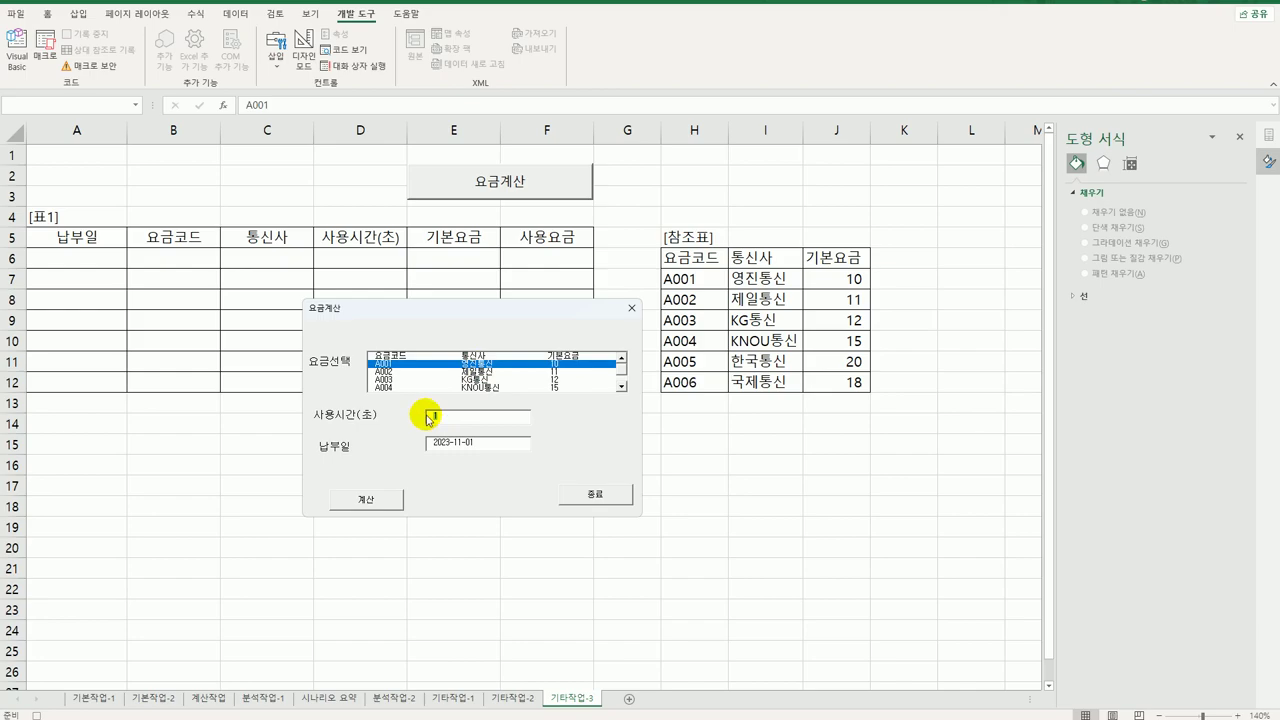
text(3)
click(391, 506)
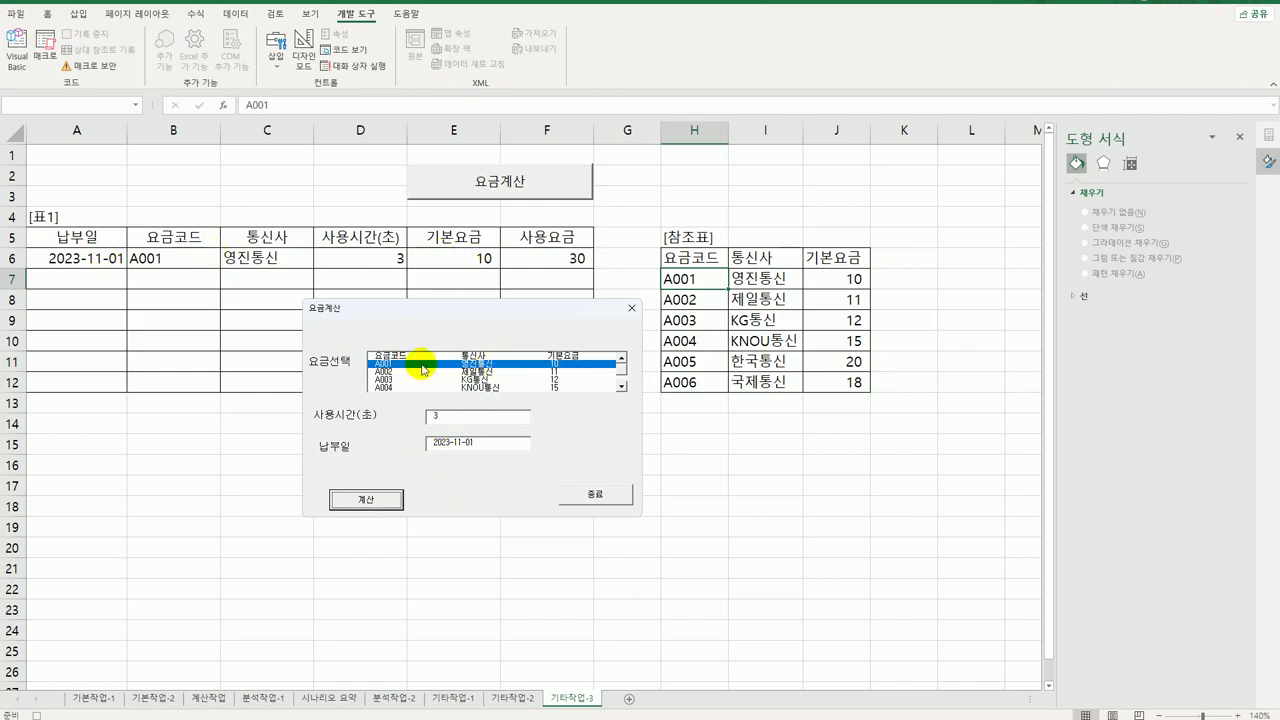
click(432, 410)
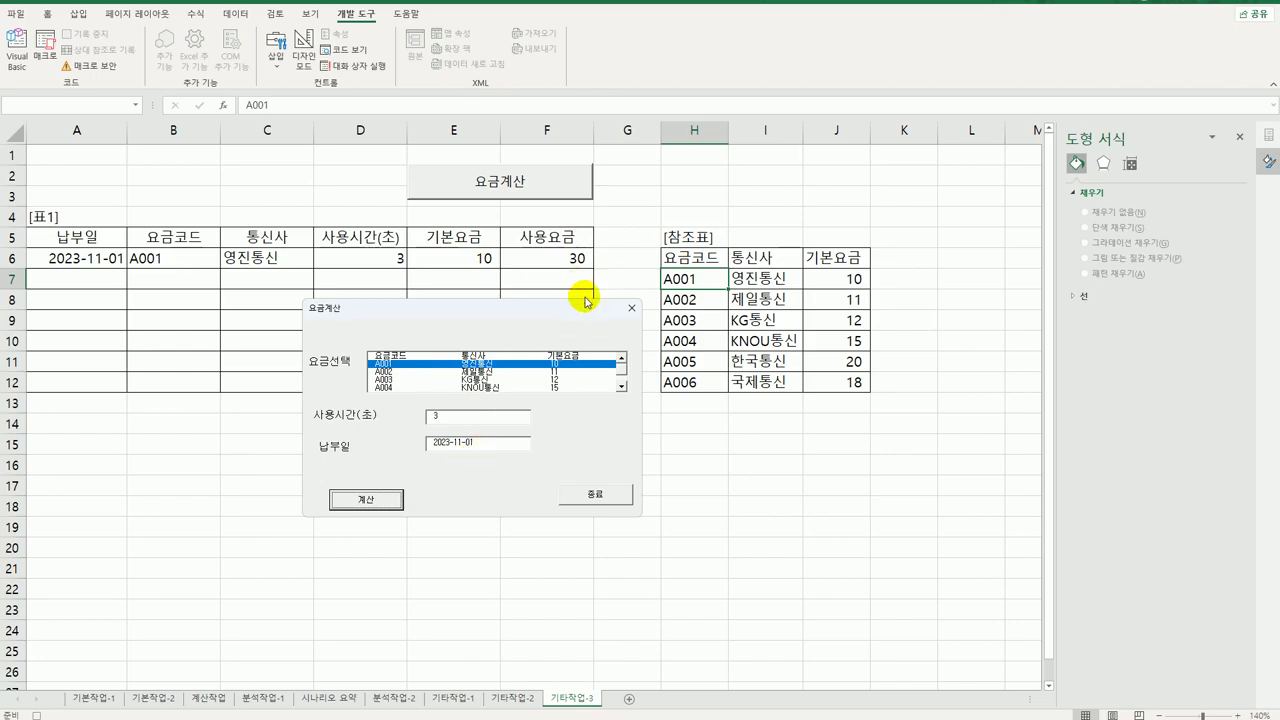
click(631, 308)
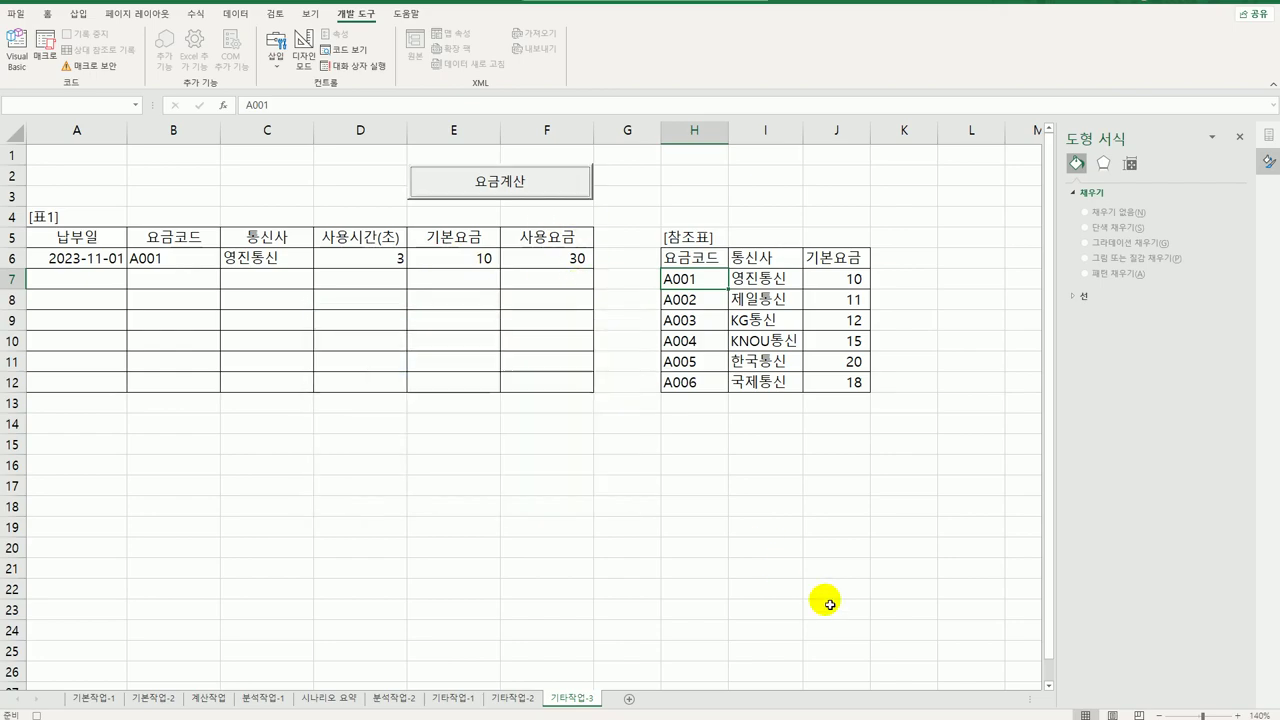
click(829, 604)
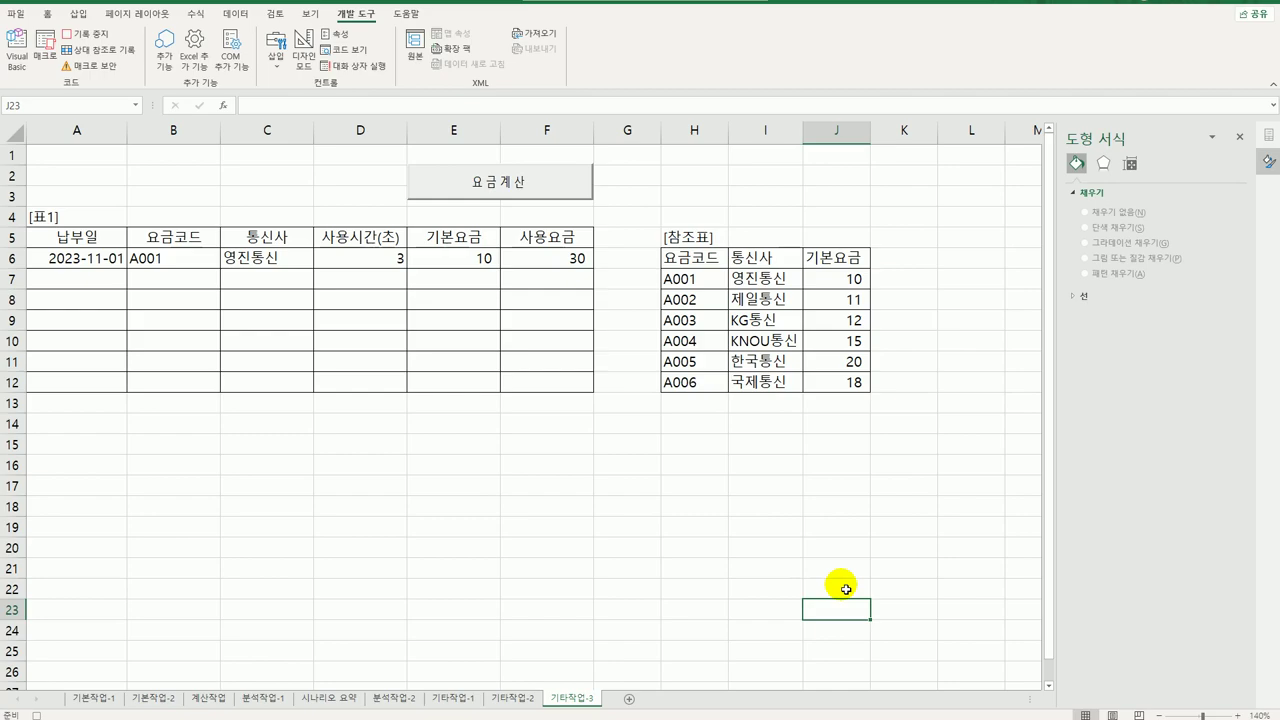